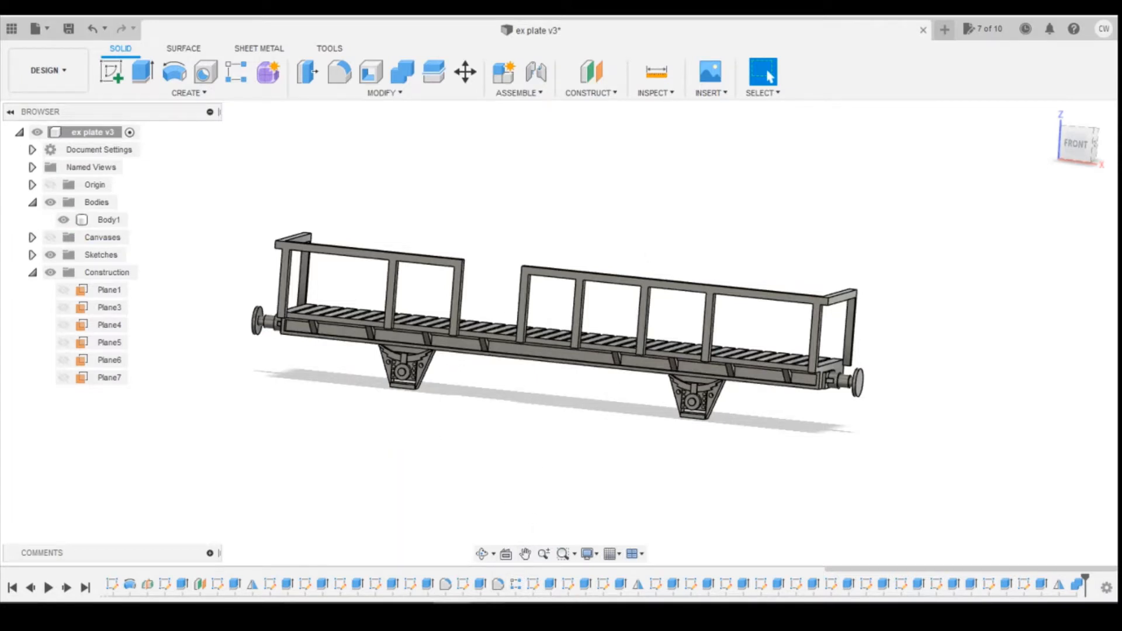
Examine the K-172 TWY 18-2-90 ZVV wagon photo in Photos and return to the wagon model in Fusion 360
mouse_move(490, 602)
left_click(591, 582)
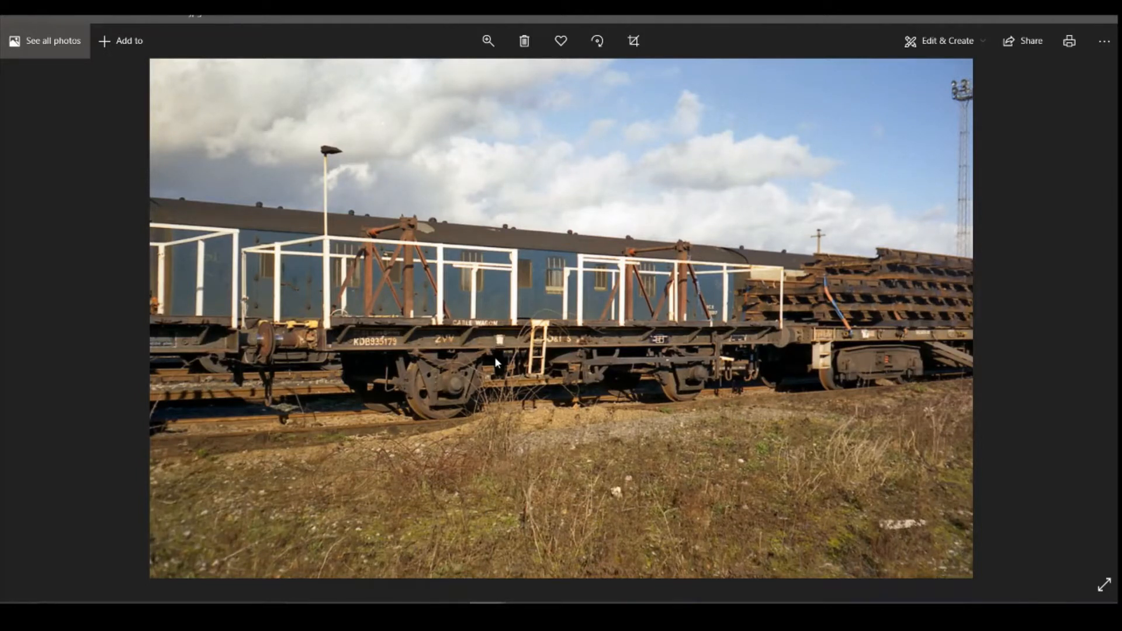
mouse_move(450, 617)
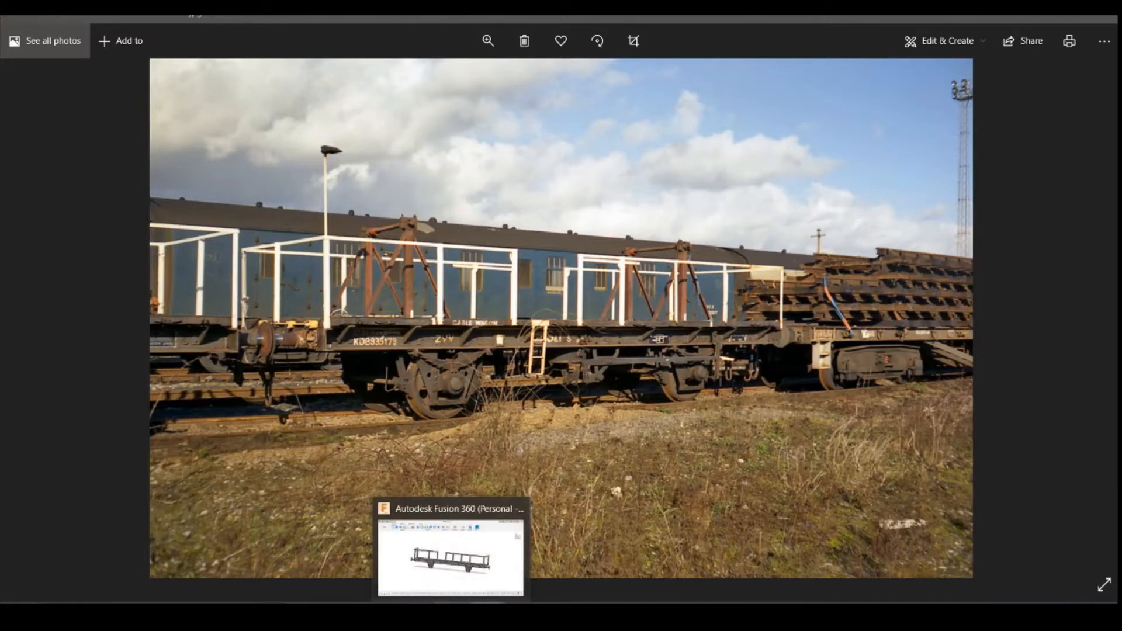
left_click(450, 618)
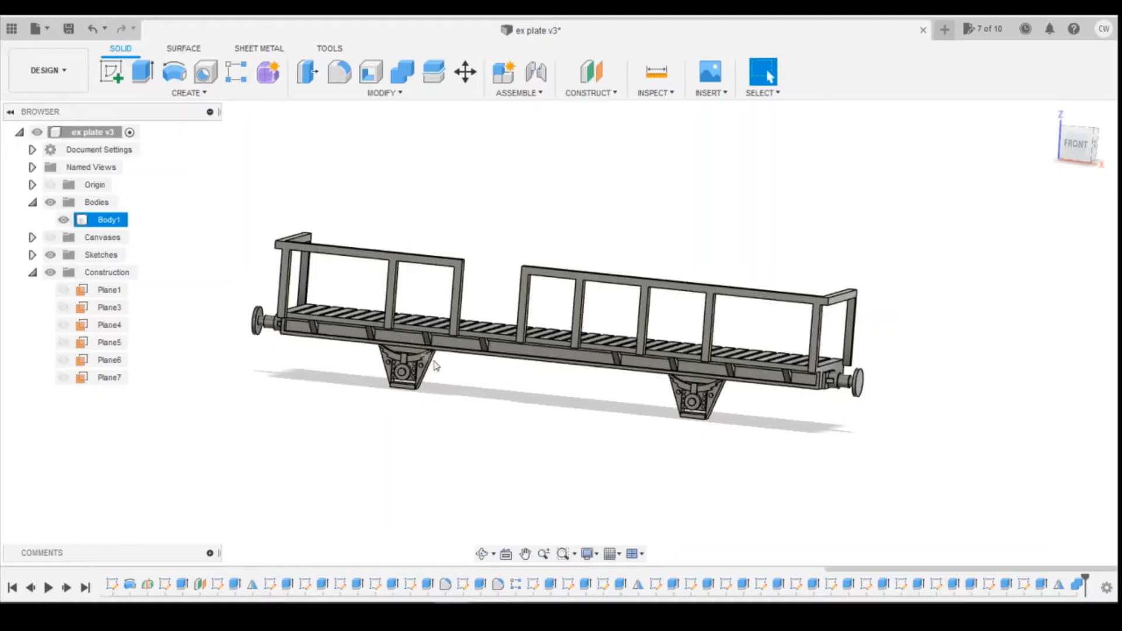
mouse_move(491, 617)
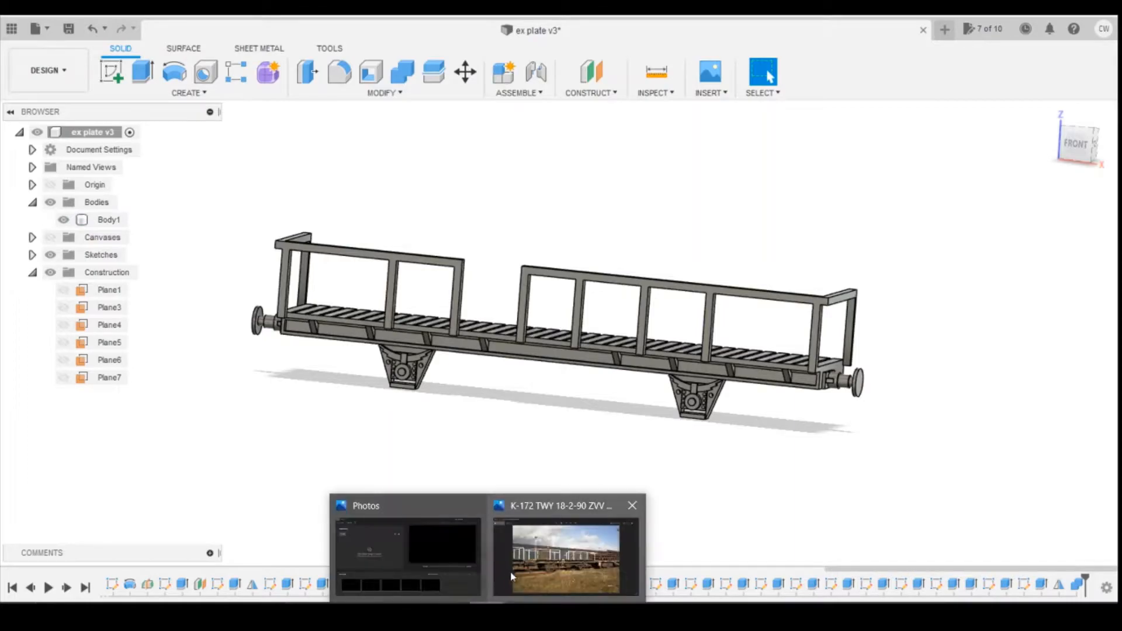
left_click(514, 518)
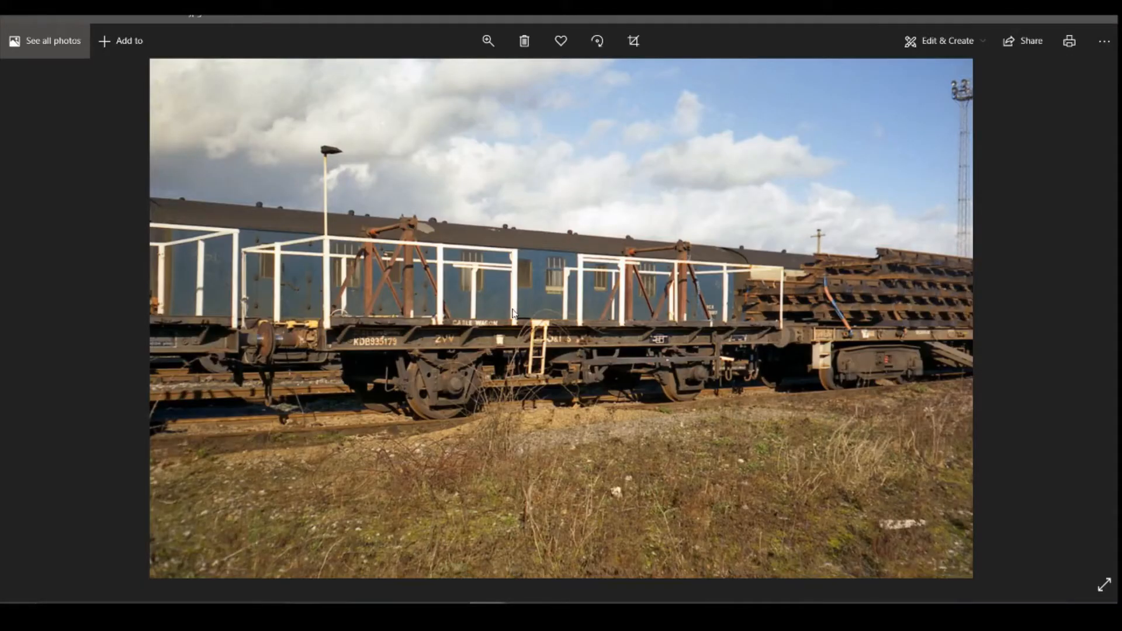
key("alt+Tab")
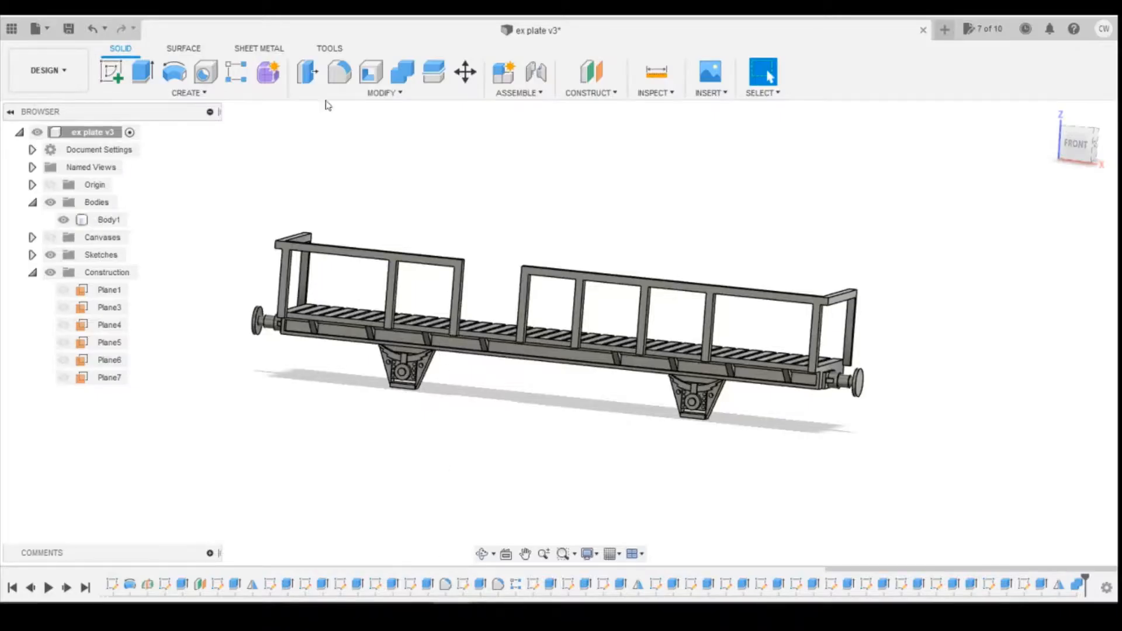
Sketch a rectangle 1 mm wide and about 1.04 mm high on the side beam's recessed panel, just inboard of the axle guard
left_click(587, 319)
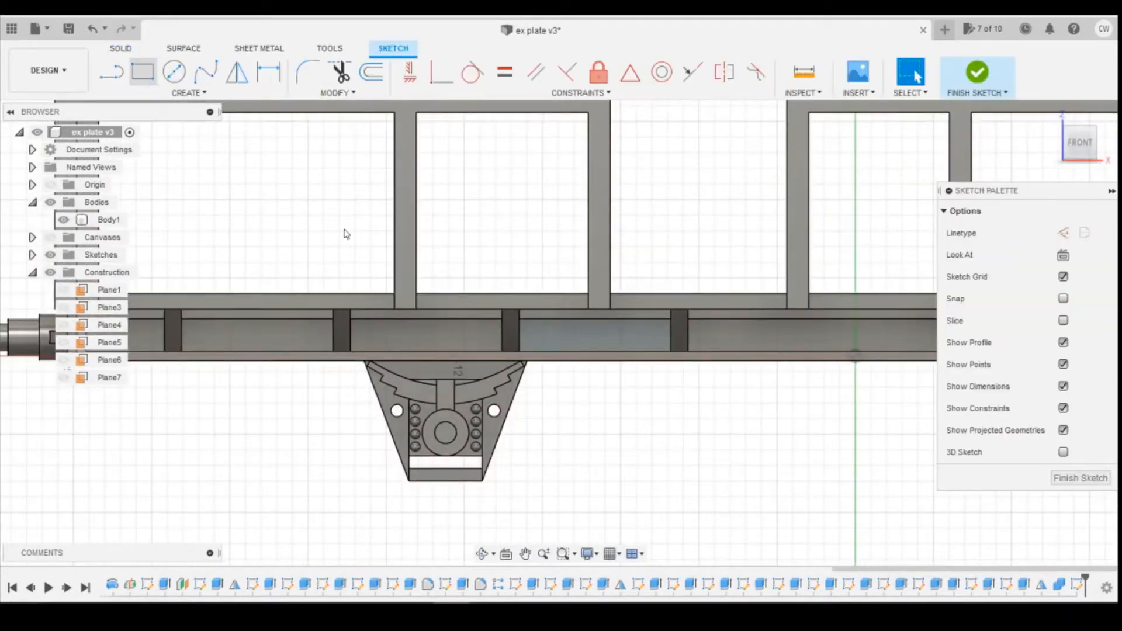
key("r")
left_click(582, 352)
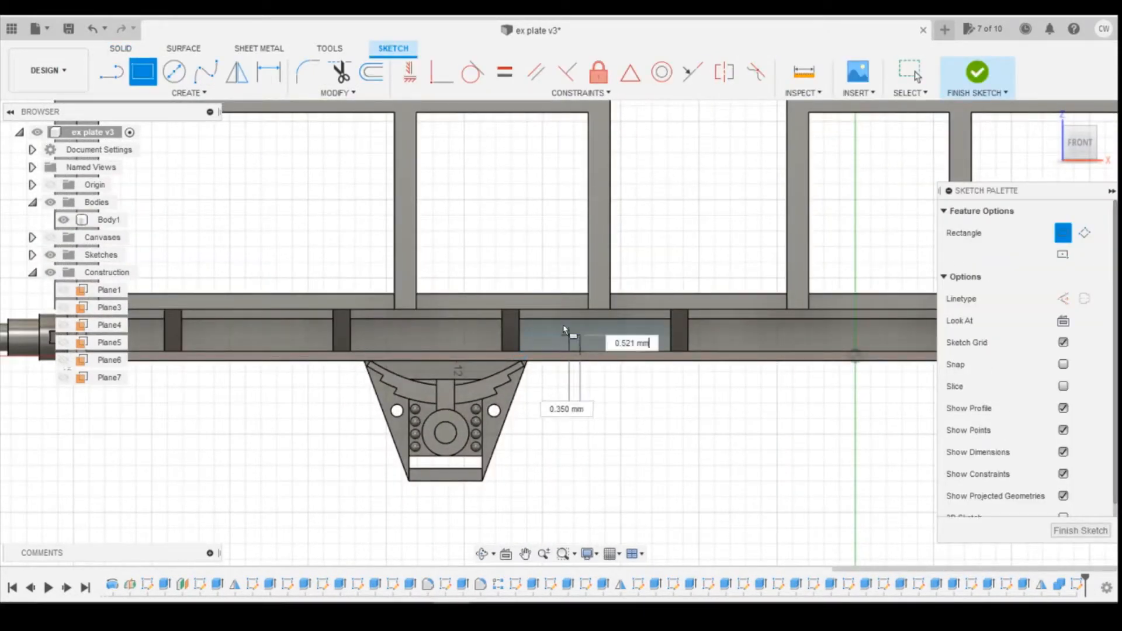
type("1")
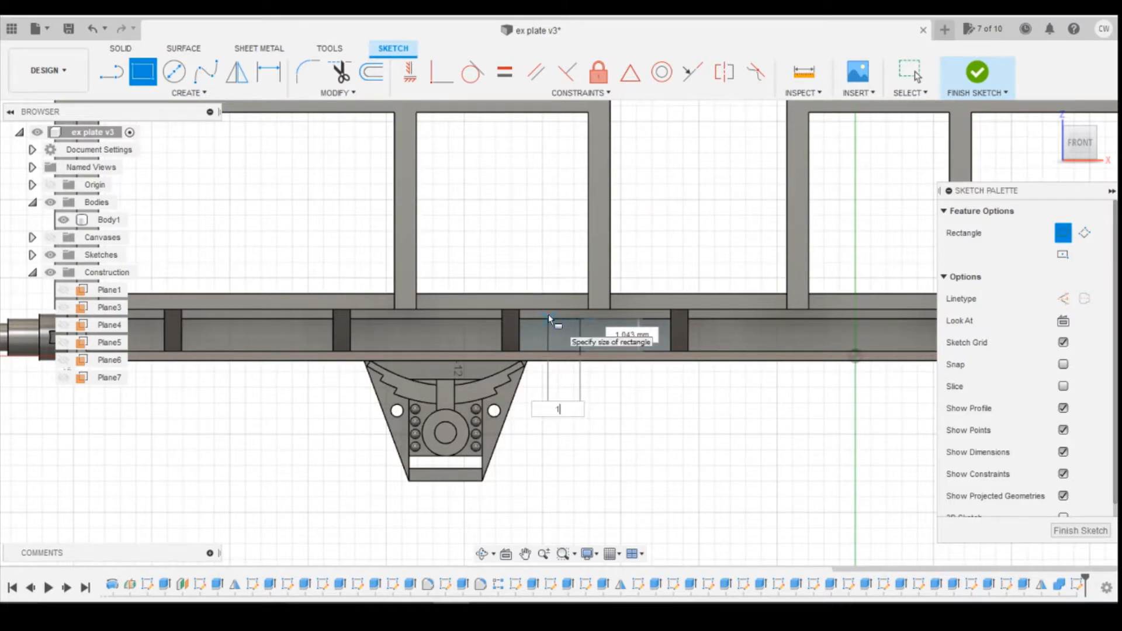
key("Tab")
type("1")
key("Return")
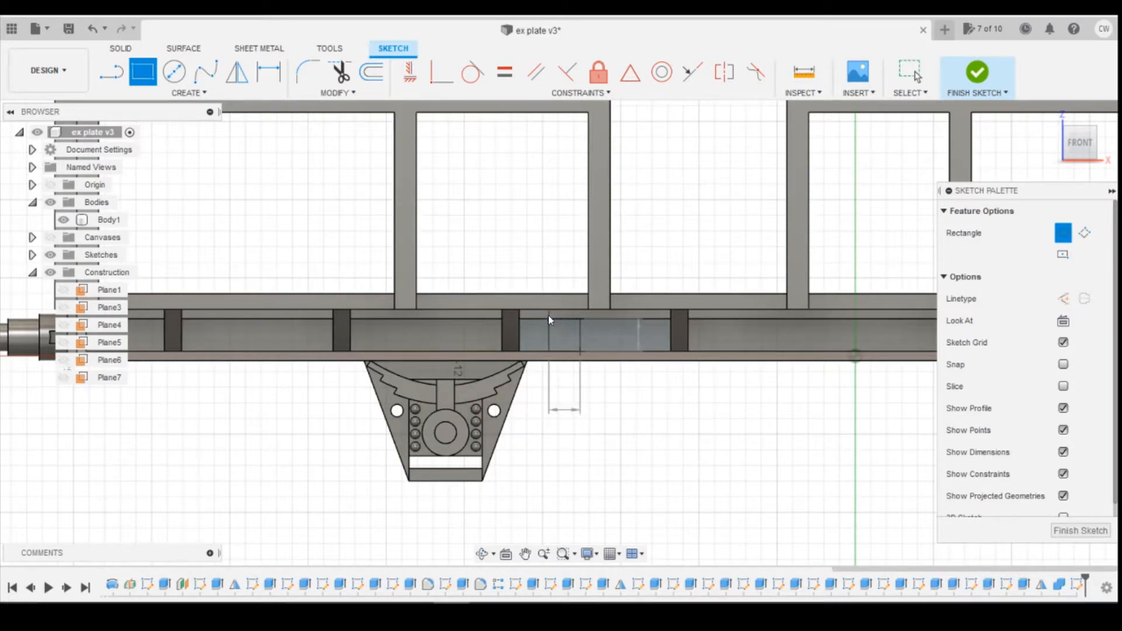
key("Escape")
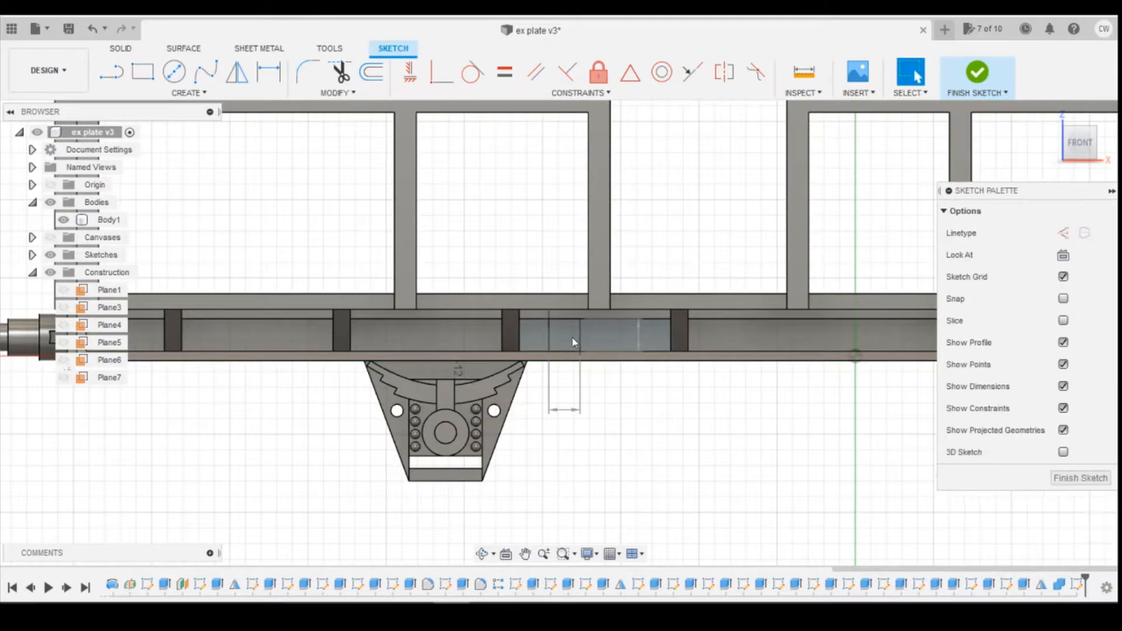
Extrude the rectangle 0.4 mm outward from the side beam as a new body
scroll(569, 336, "up", 2)
left_click(569, 336)
right_click(569, 335)
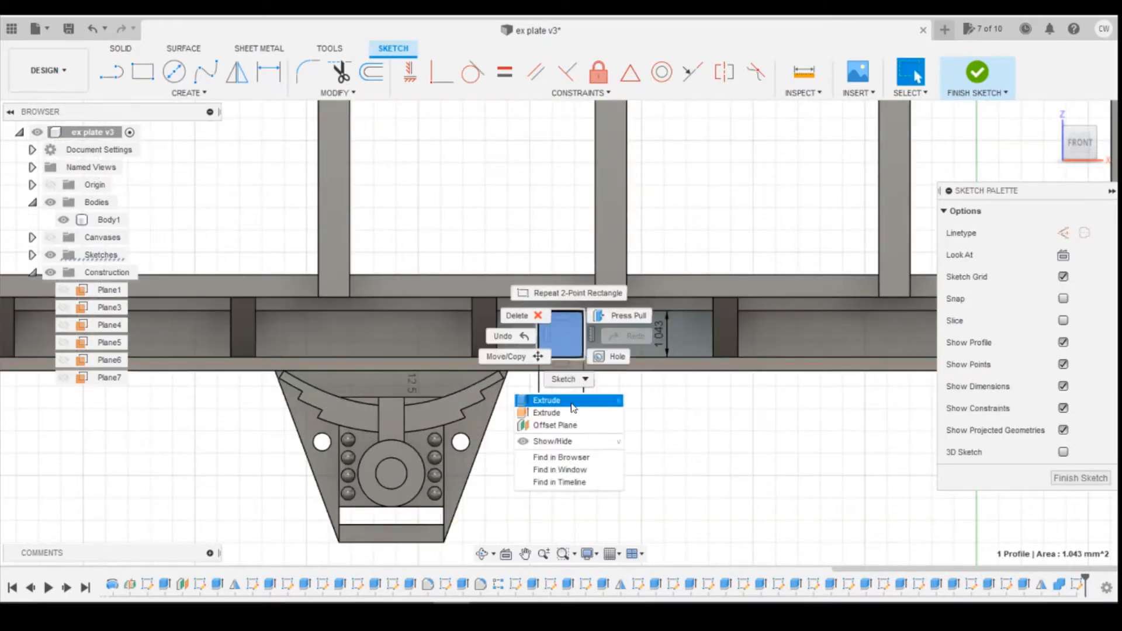
left_click(532, 398)
left_click_drag(1074, 150, 1050, 155)
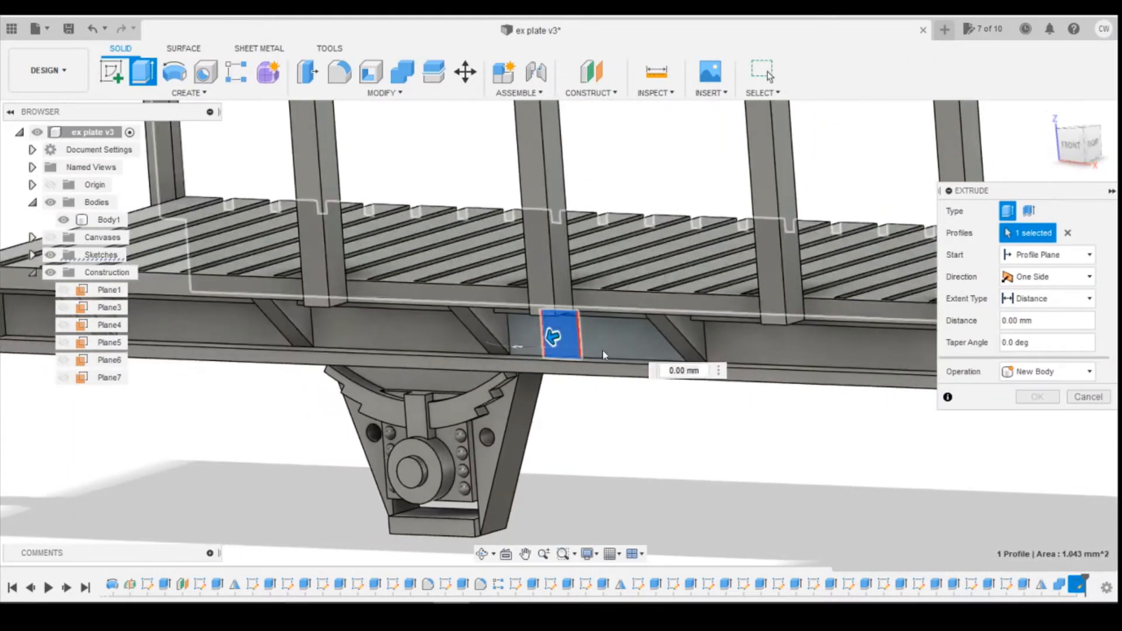
left_click_drag(547, 346, 539, 347)
scroll(570, 353, "up", 2)
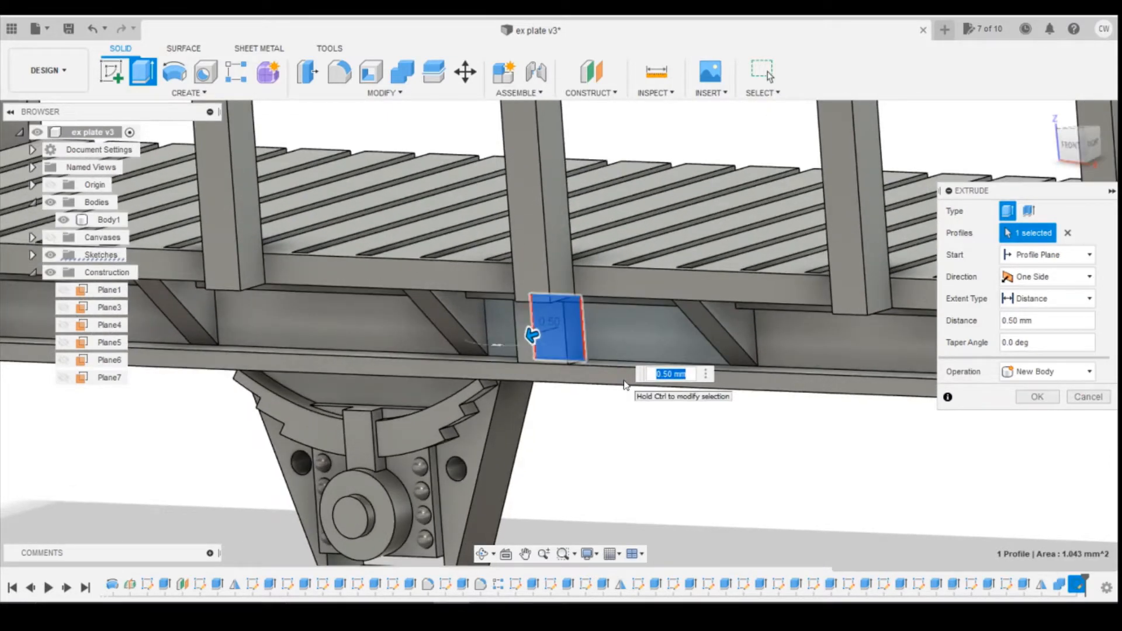
type("0.4")
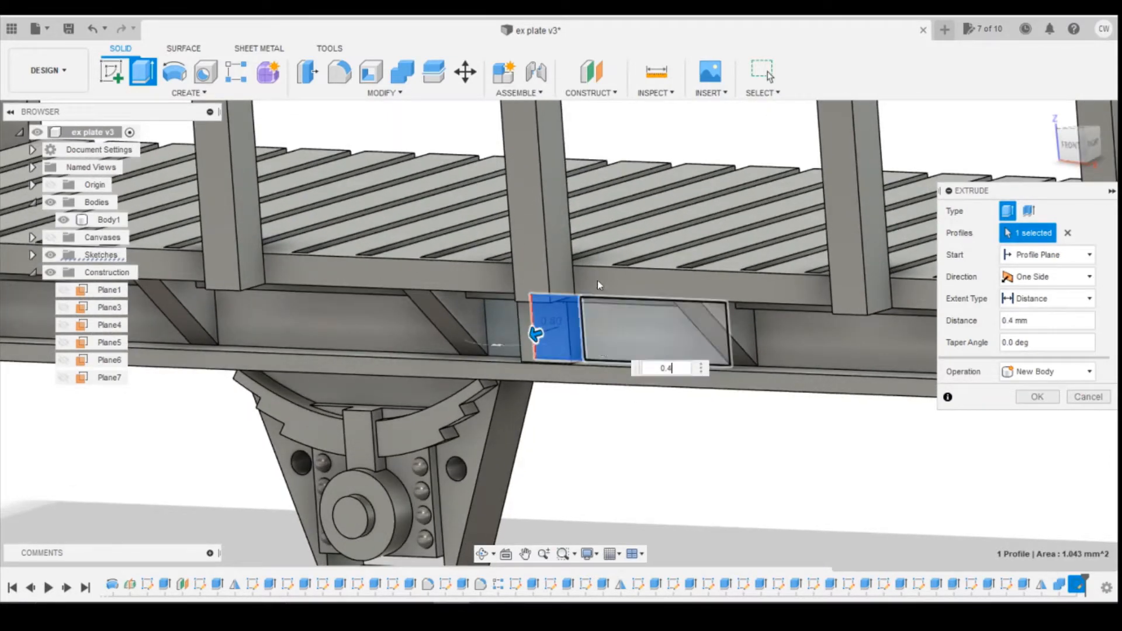
key("Return")
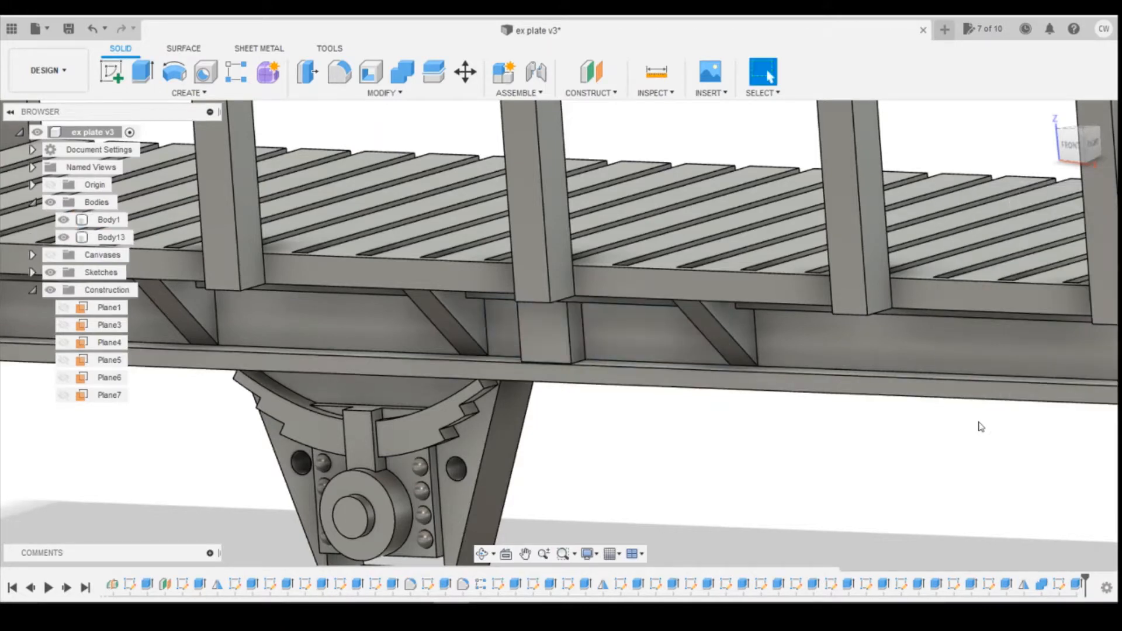
Edit the new block's extrusion to a smaller distance so it stands out less from the side beam
scroll(936, 353, "down", 2)
scroll(646, 353, "up", 2)
scroll(618, 383, "up", 2)
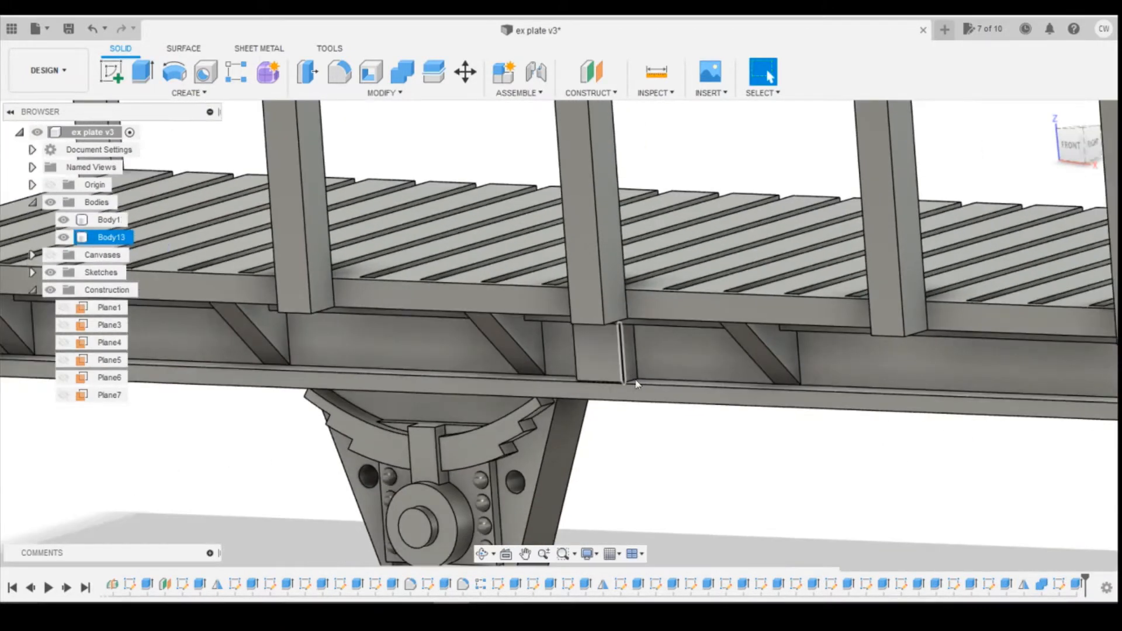
right_click(1077, 583)
left_click(741, 442)
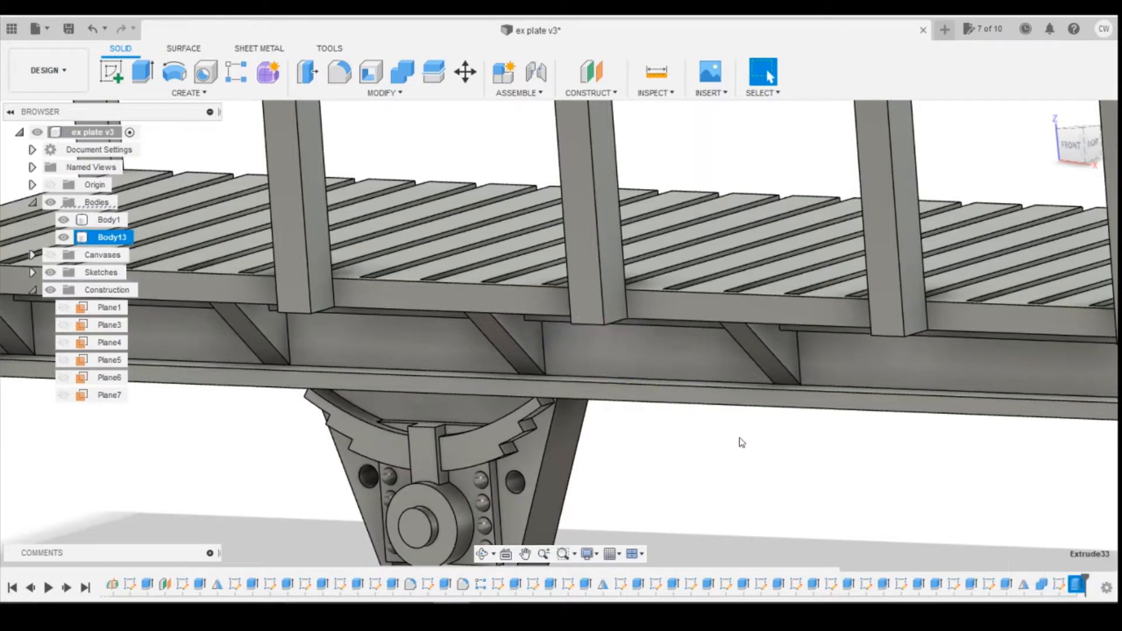
type("1")
key("Return")
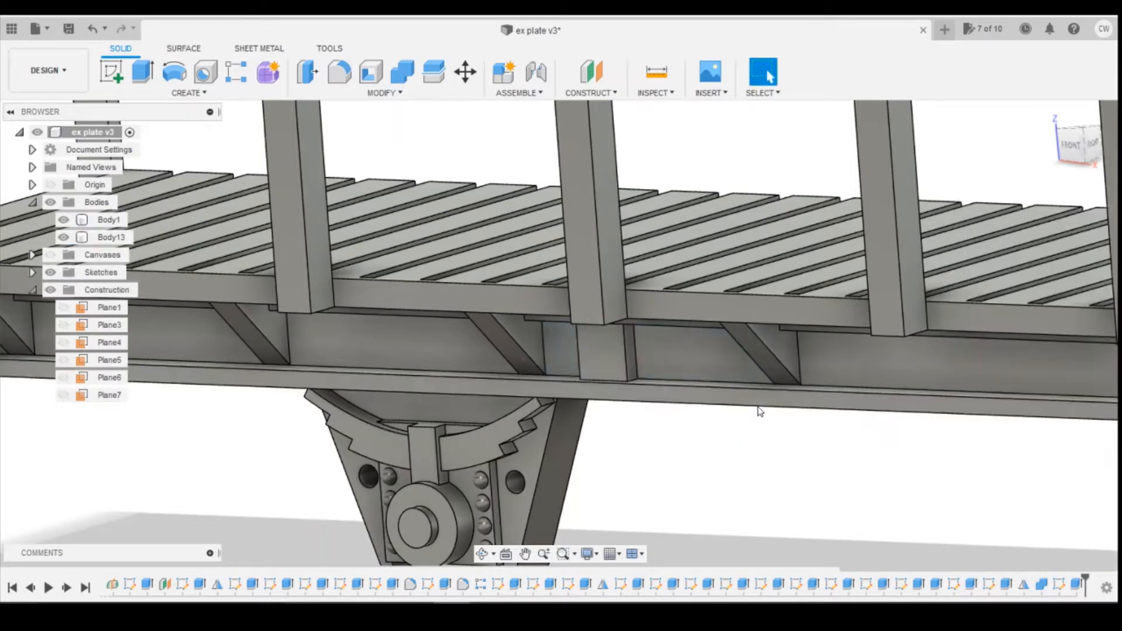
left_click(660, 371)
scroll(670, 357, "down", 3)
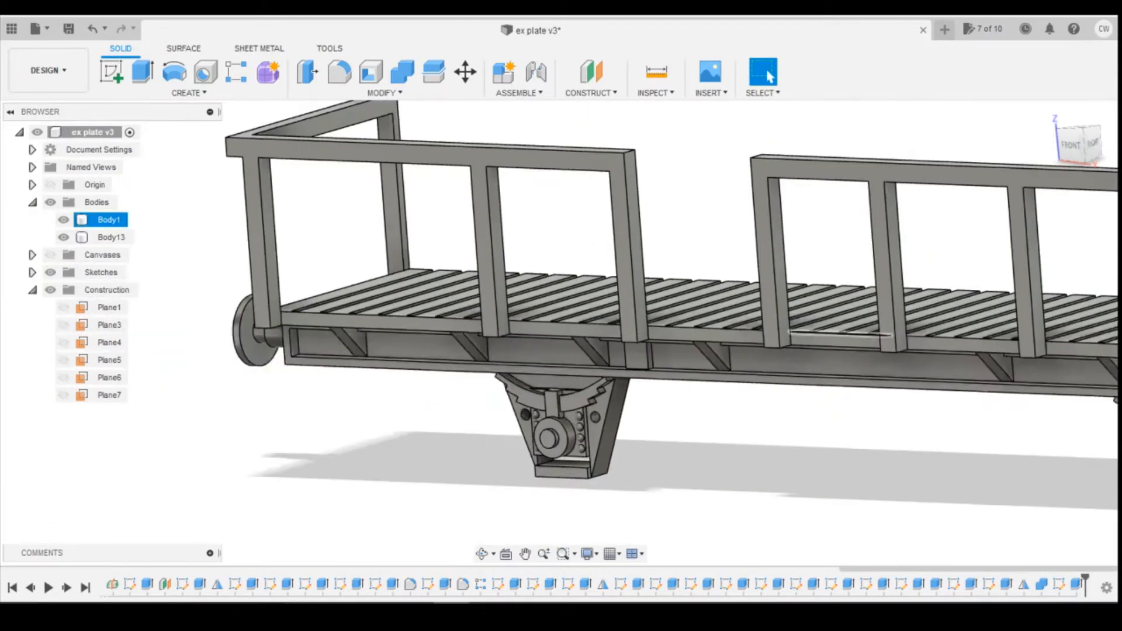
middle_click_drag(561, 321, 650, 349, "shift")
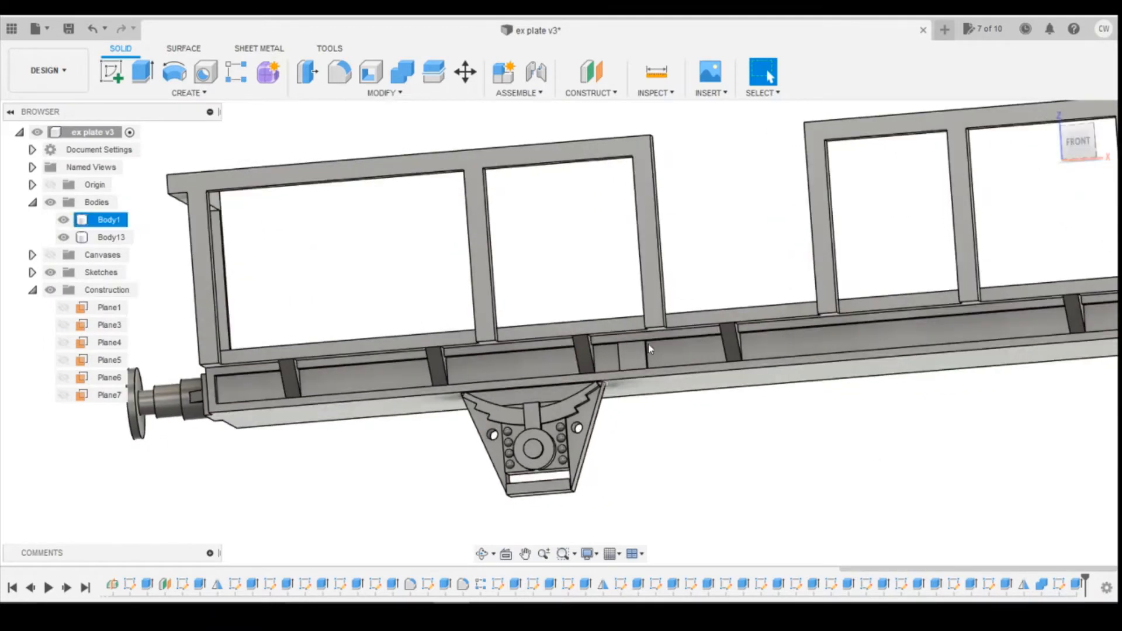
left_click(710, 508)
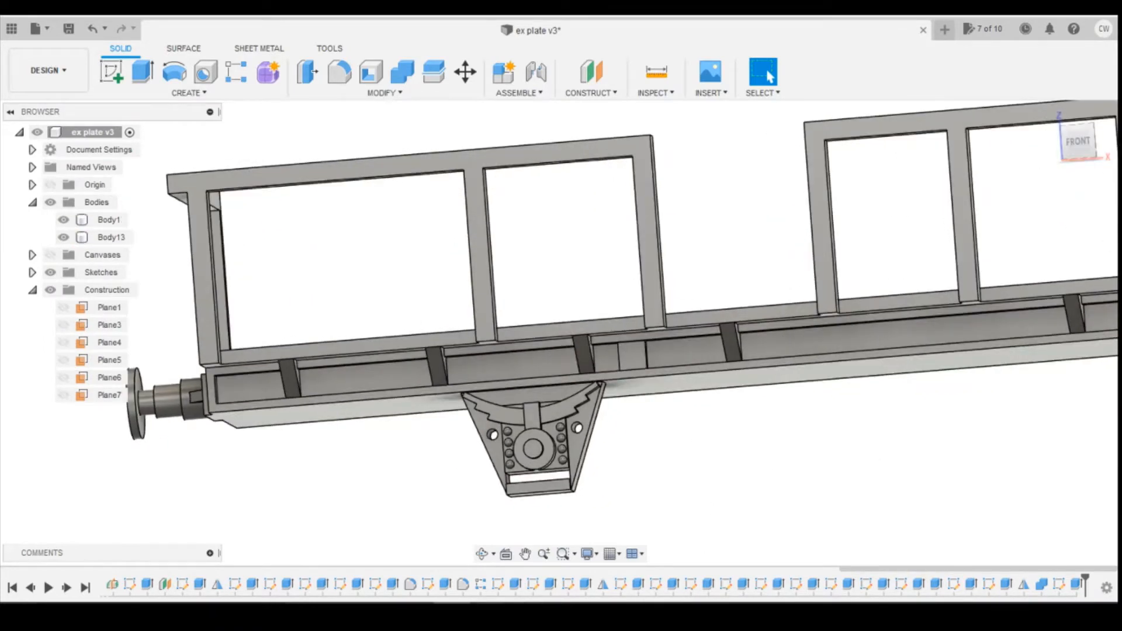
Switch to Photos and compare the side-on reference photos for the wagon's underframe, step and brake gear details
left_click(585, 586)
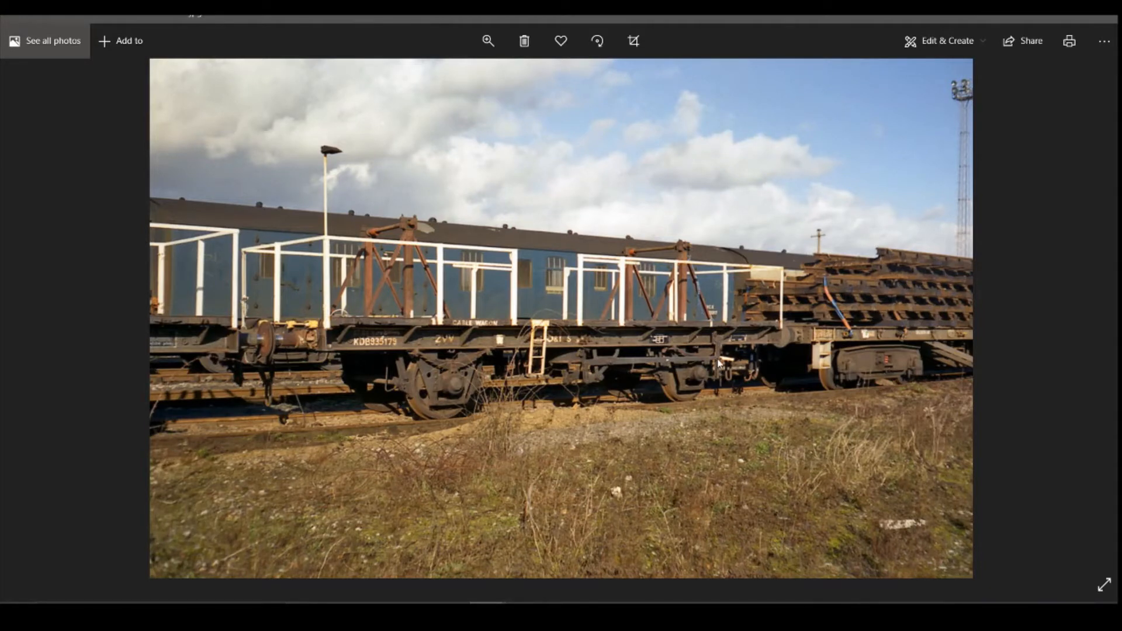
scroll(710, 366, "up", 1)
scroll(710, 367, "down", 2)
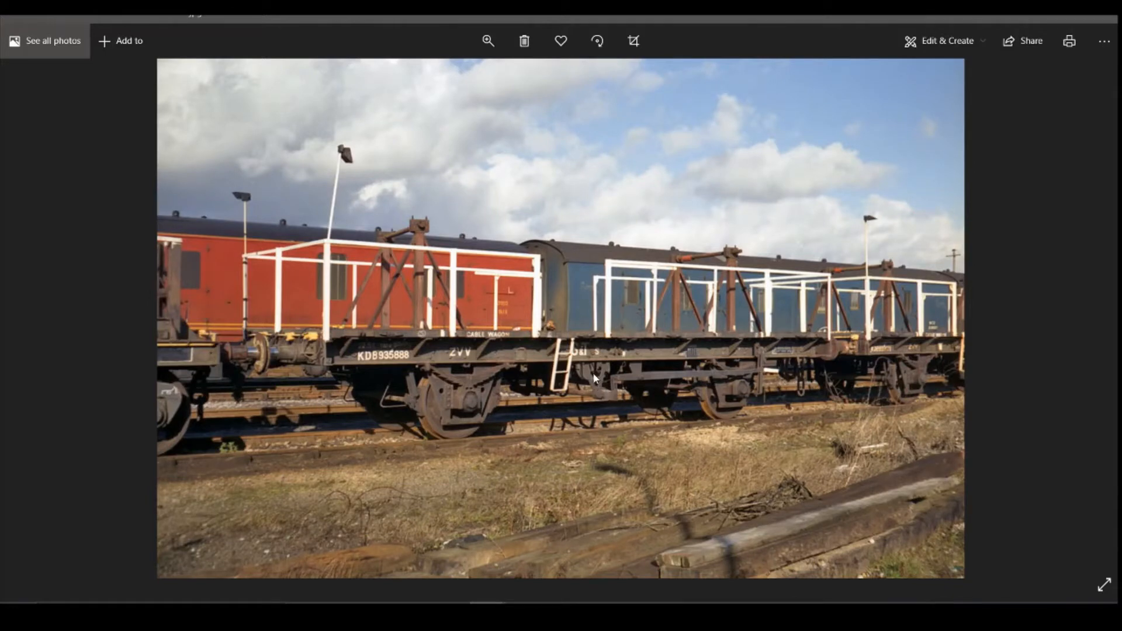
scroll(606, 380, "down", 1)
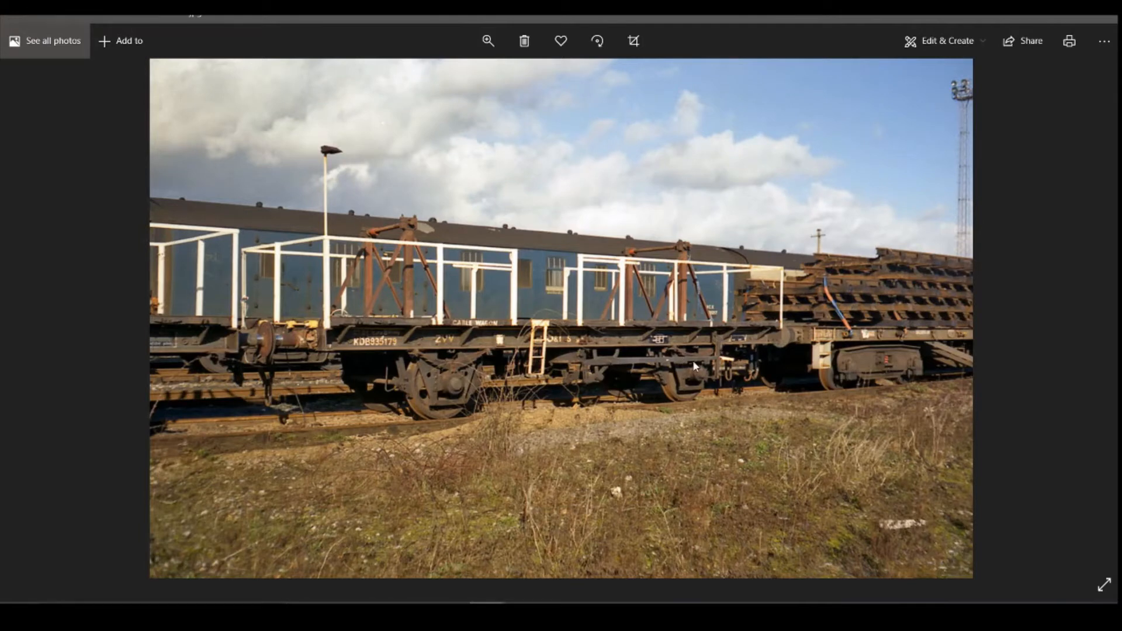
scroll(624, 370, "up", 1)
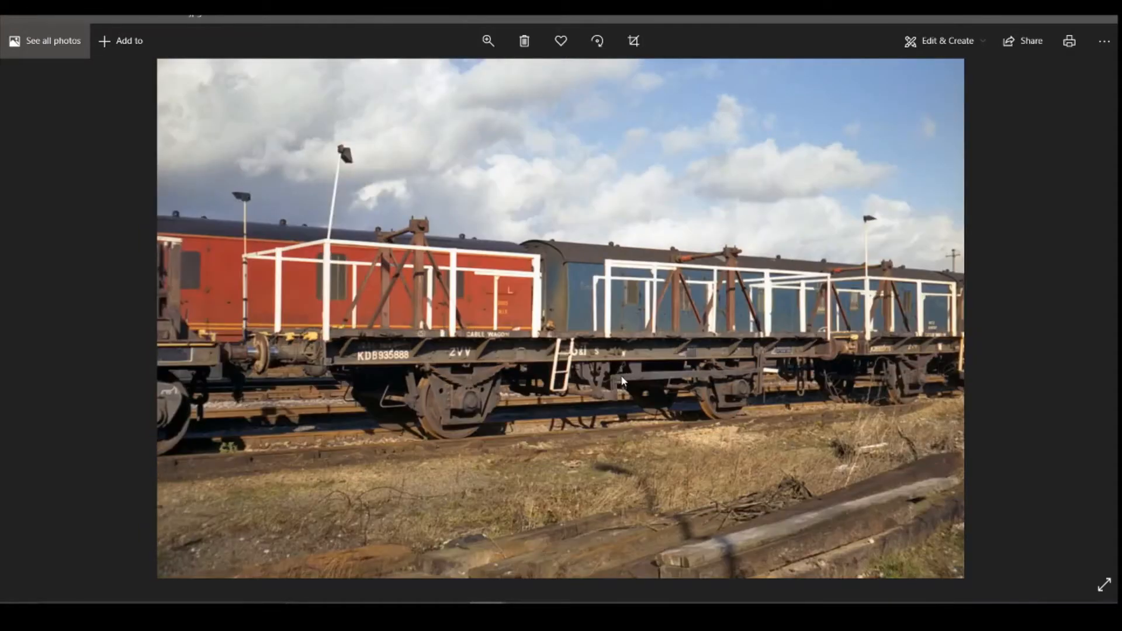
scroll(621, 374, "down", 1)
scroll(622, 380, "up", 1)
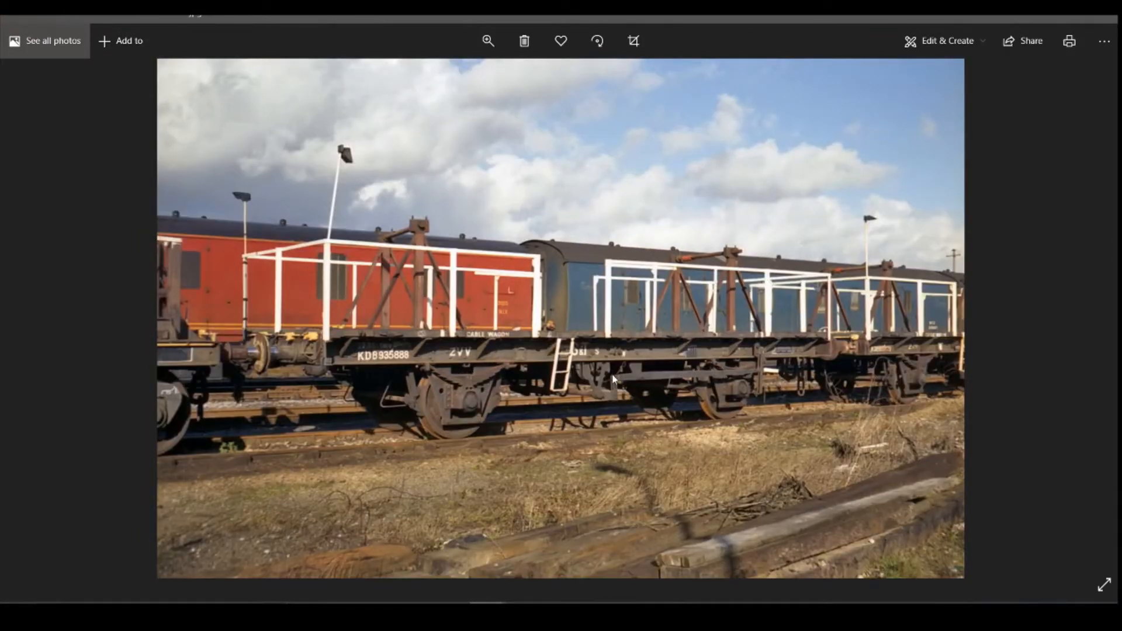
scroll(616, 348, "down", 1)
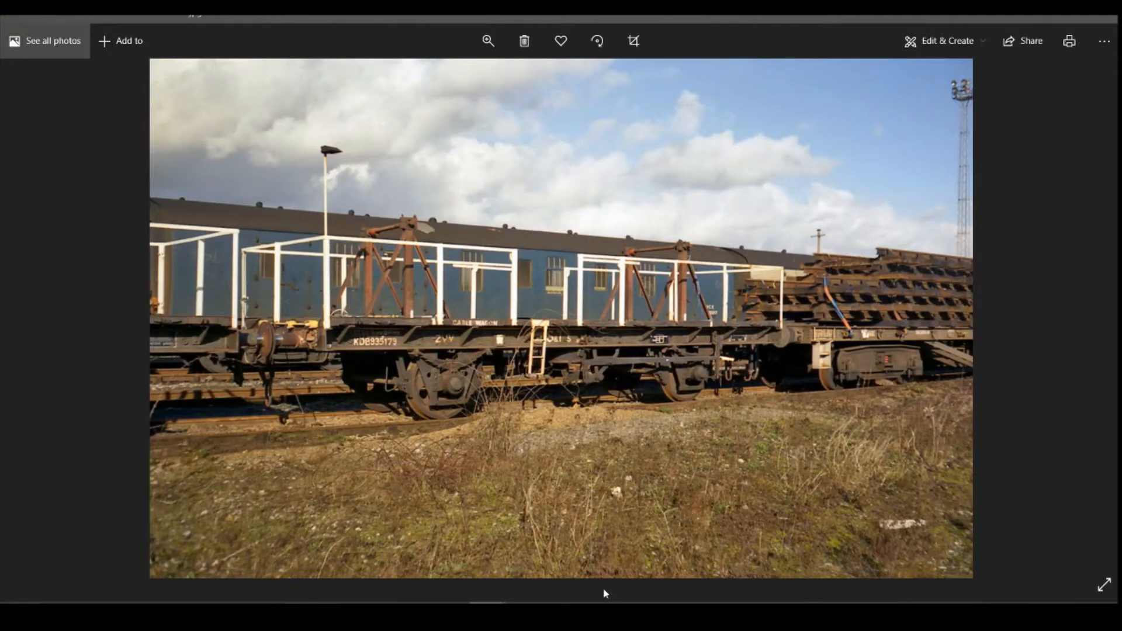
key("Right")
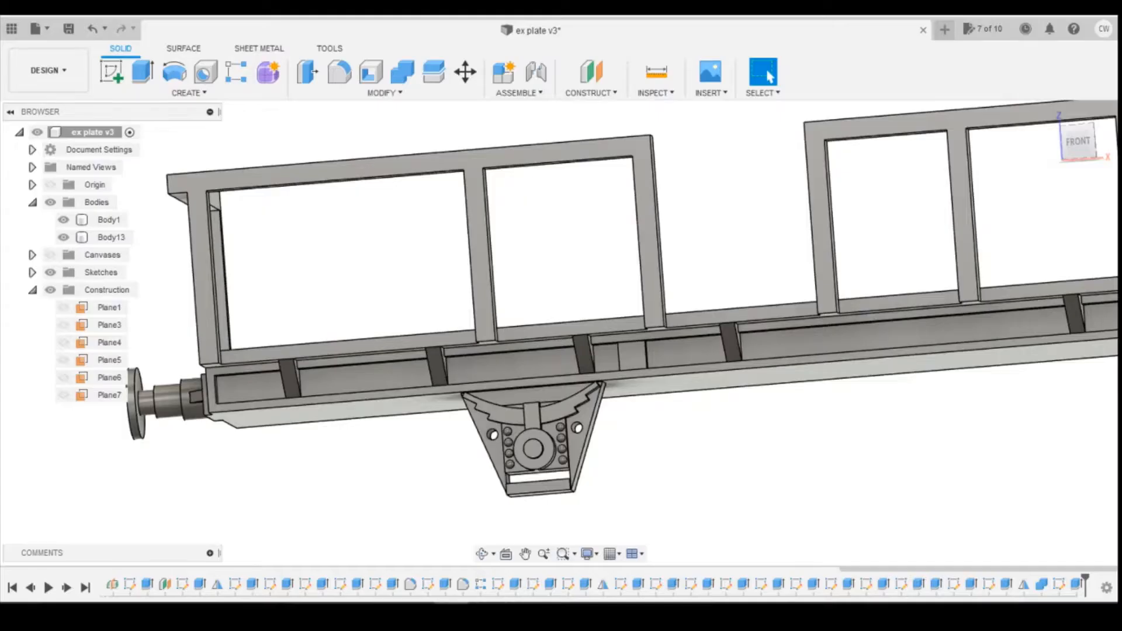
Switch to Fusion 360 and check the whole wagon from the front, toggling the reference canvases
middle_click_drag(765, 346, 969, 286, "shift")
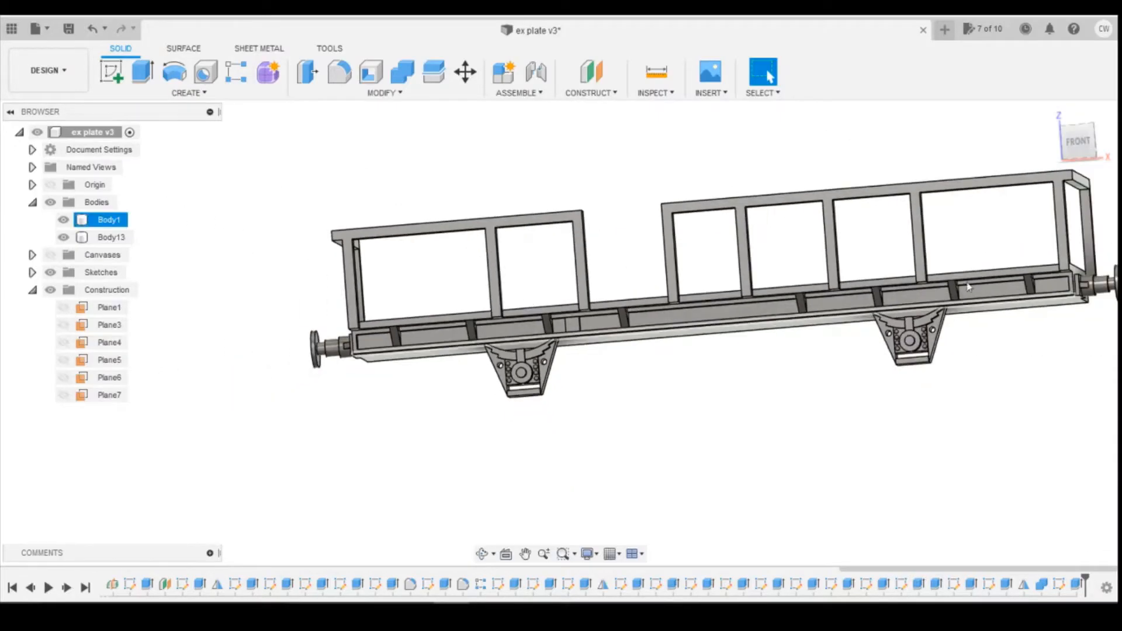
left_click(1082, 143)
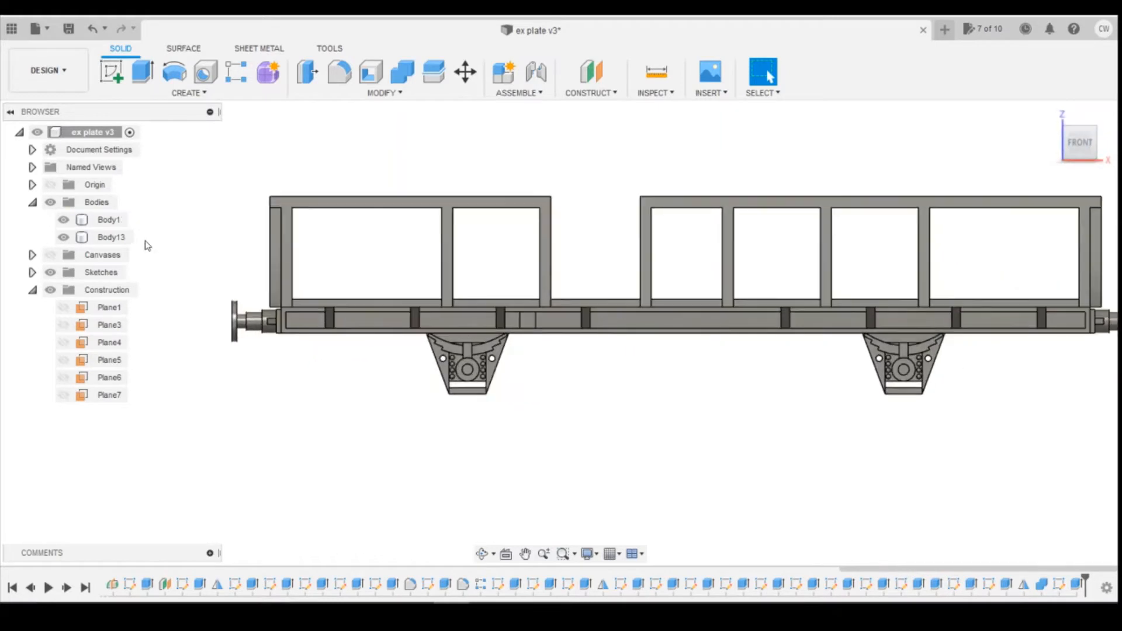
left_click(53, 256)
left_click(52, 256)
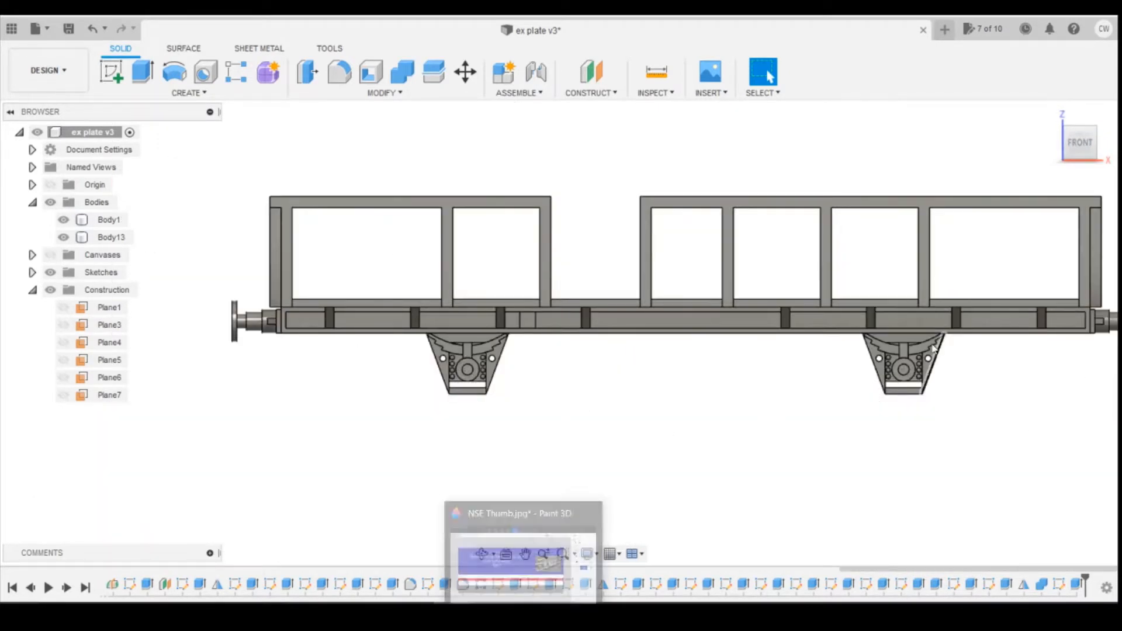
Open L-031 TWY 17-1-91.jpg in Photos and browse the following photos for more views of the cable wagons
mouse_move(490, 614)
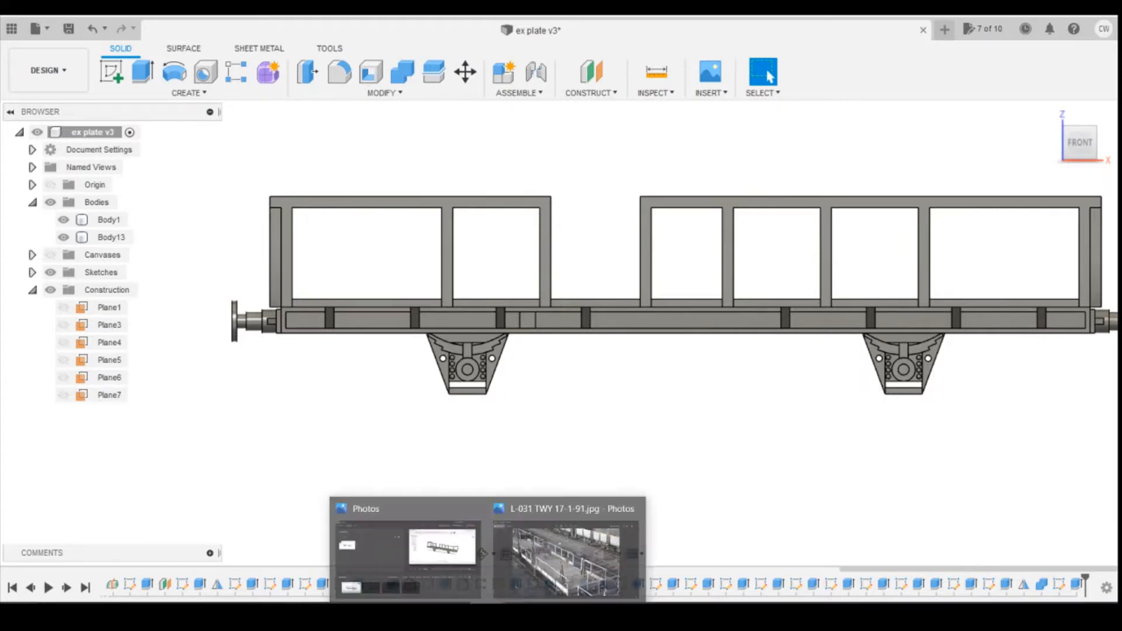
left_click(578, 552)
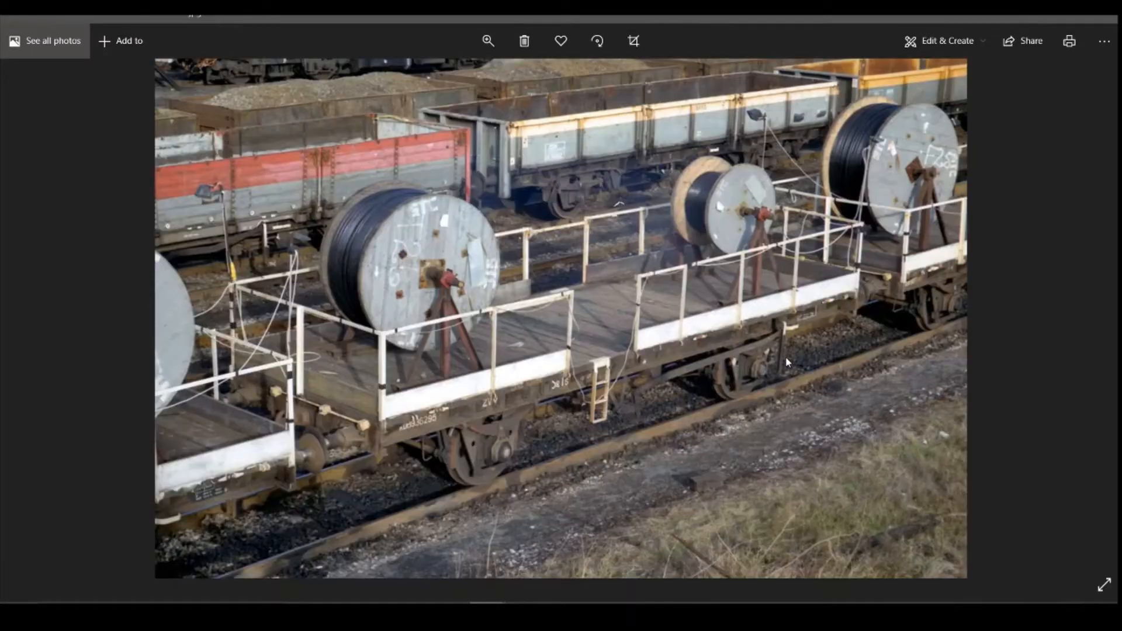
key("Right")
key("Right")
key("Right")
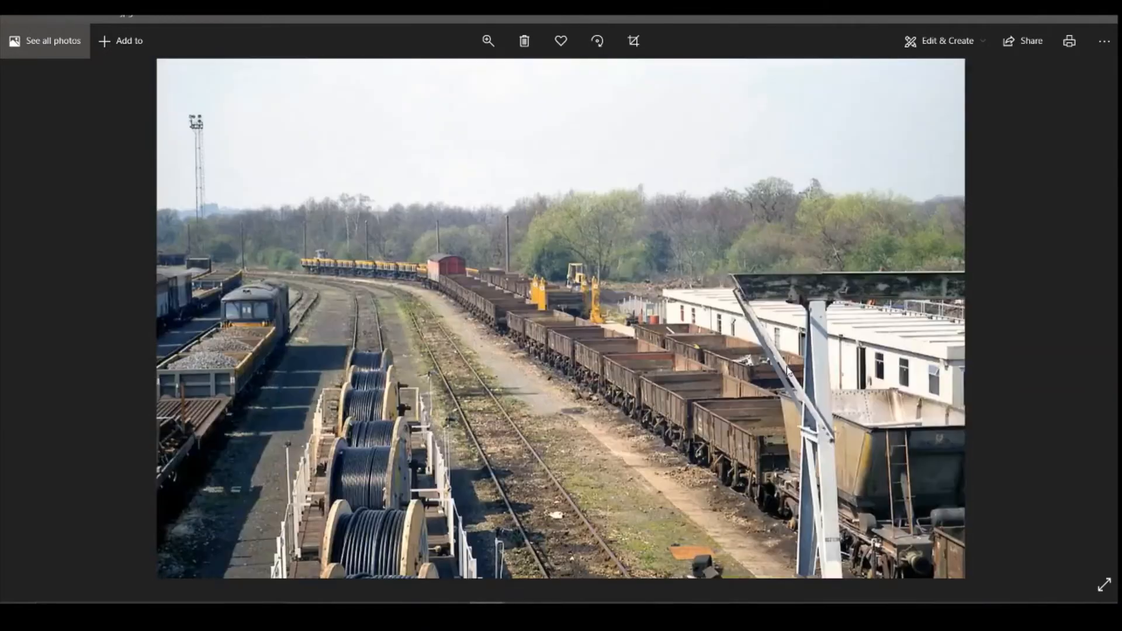
Browse the following photos of the cable wagons for the underframe, axle guard and side-frame details
key("Right")
key("Right")
key("Right")
key("Right")
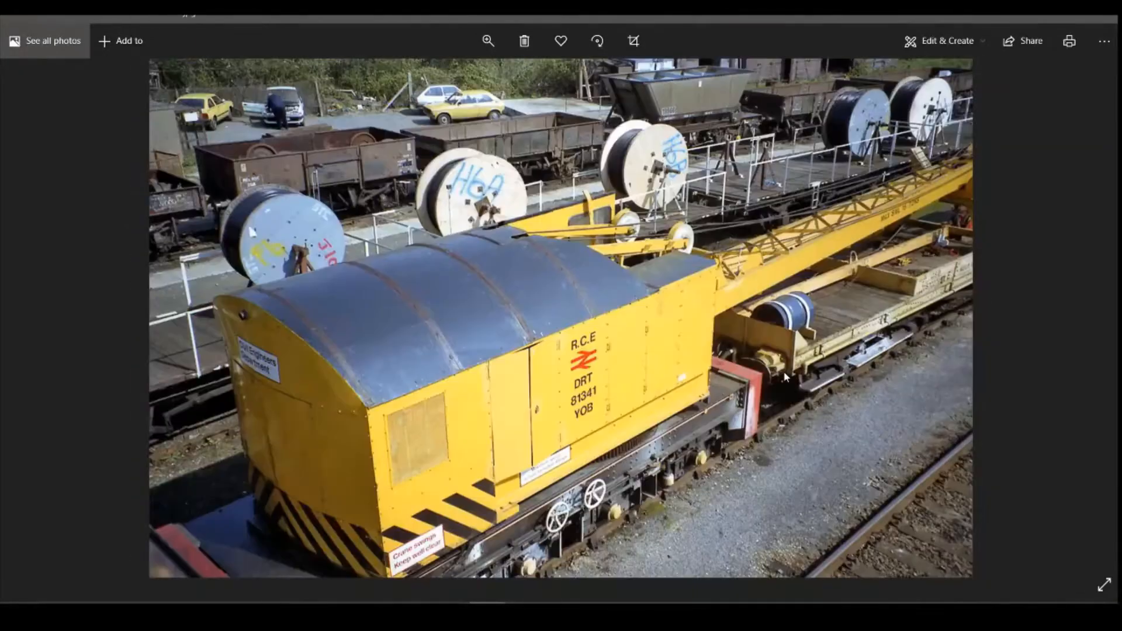
key("Right")
key("Right")
key("Right")
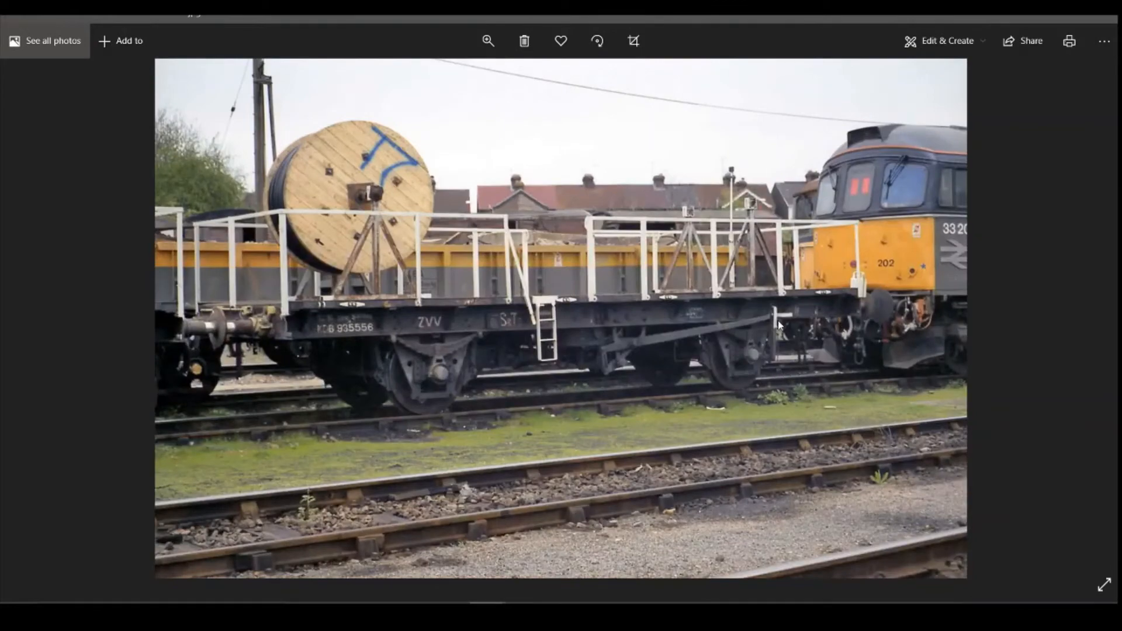
key("Right")
key("Right")
key("Right")
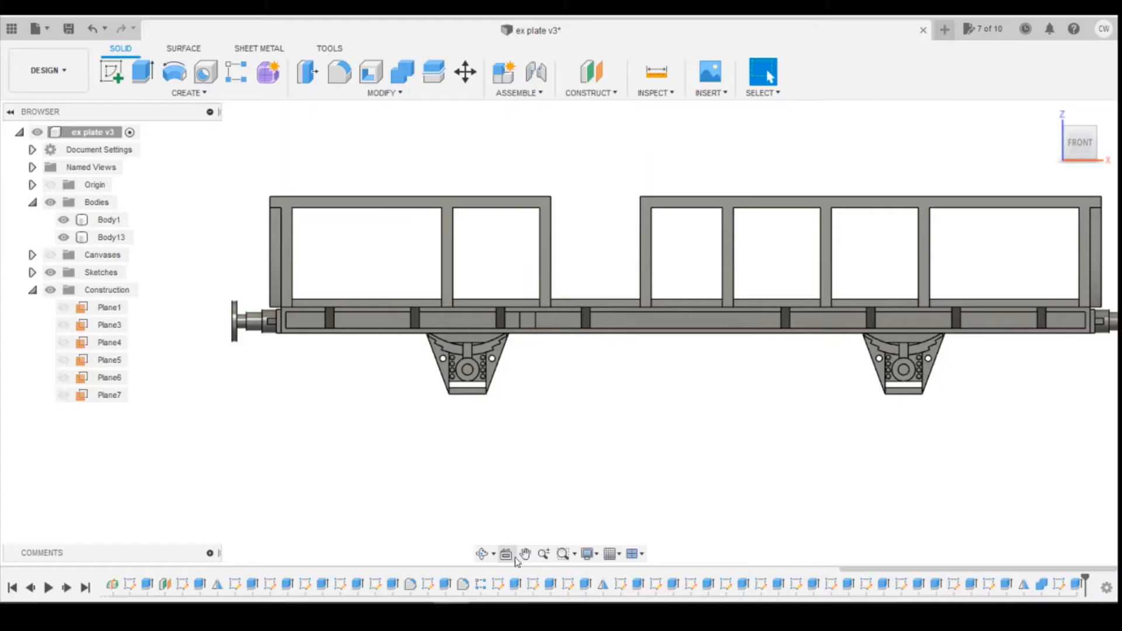
Start a sketch on the side beam's front face and draw a narrow upright rectangle, about 0.45 mm wide, across the beam and right-hand axle guard
left_click(308, 125)
left_click(110, 72)
scroll(935, 339, "up", 5)
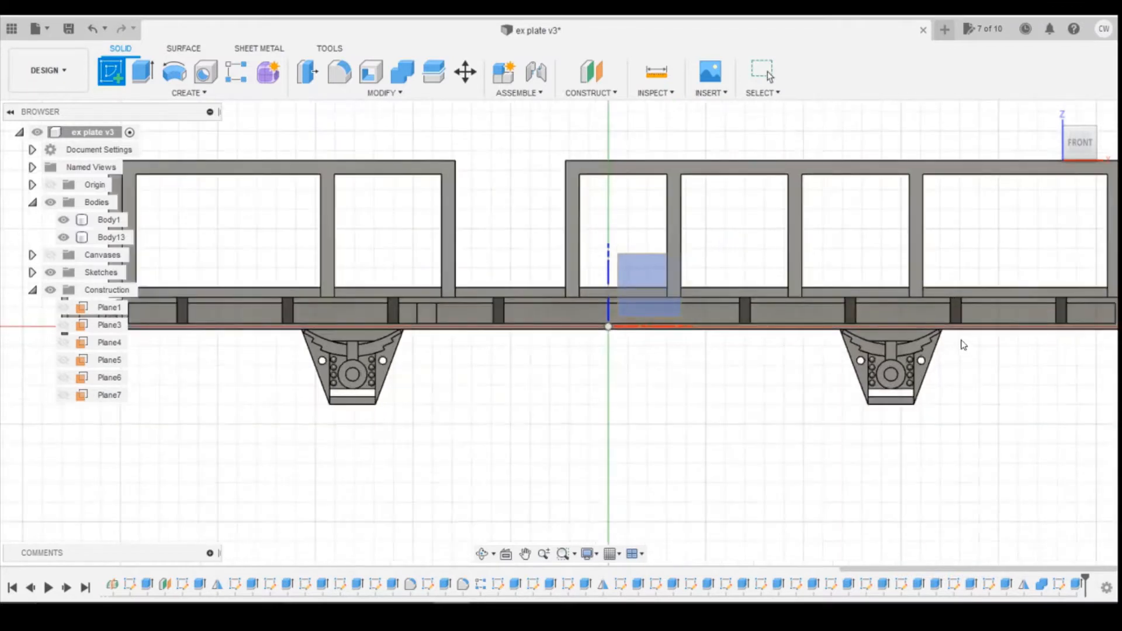
left_click(910, 328)
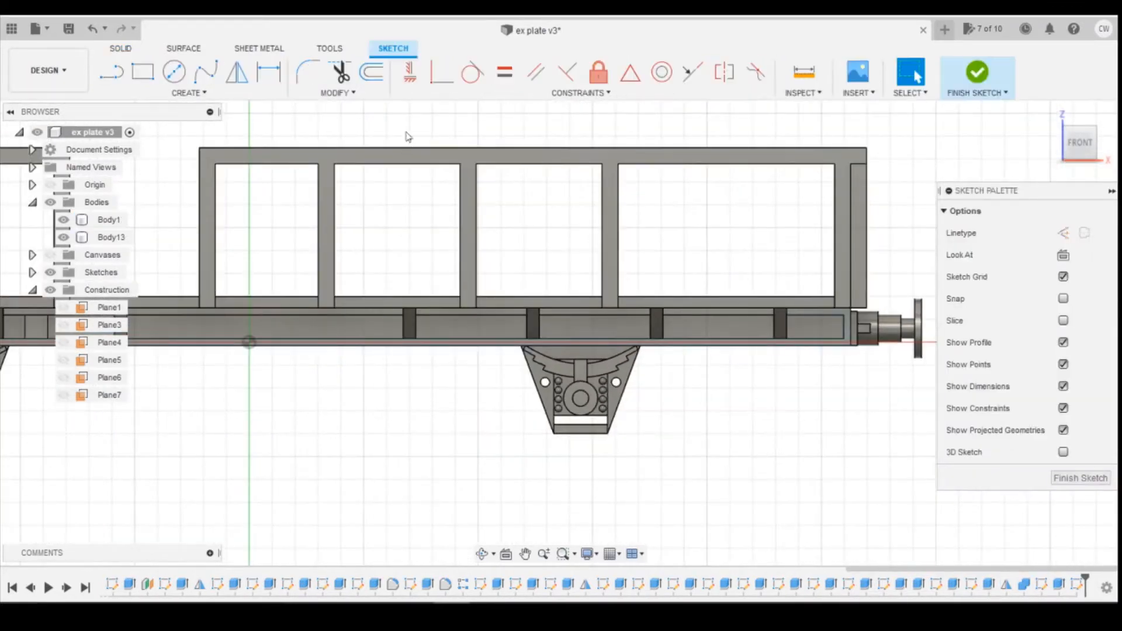
left_click(142, 75)
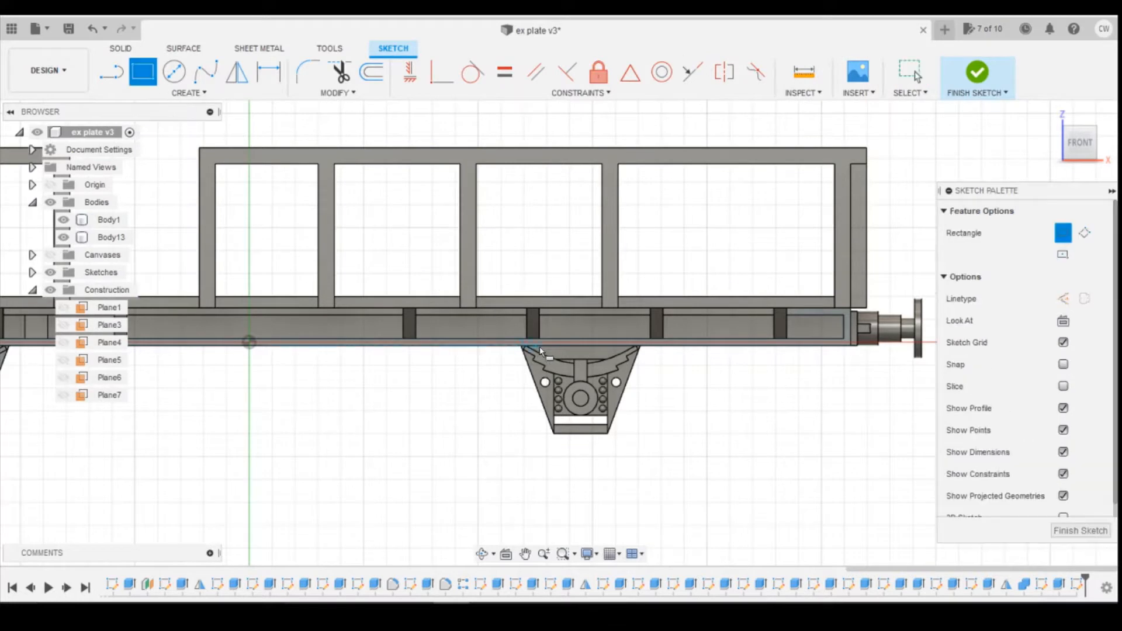
left_click(605, 321)
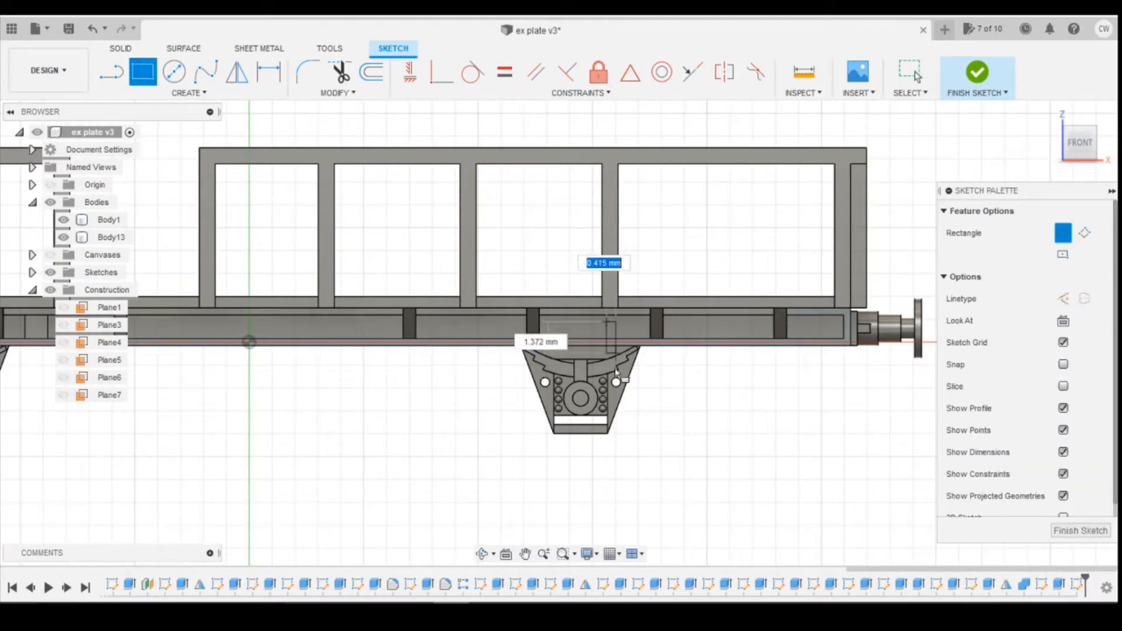
left_click(617, 427)
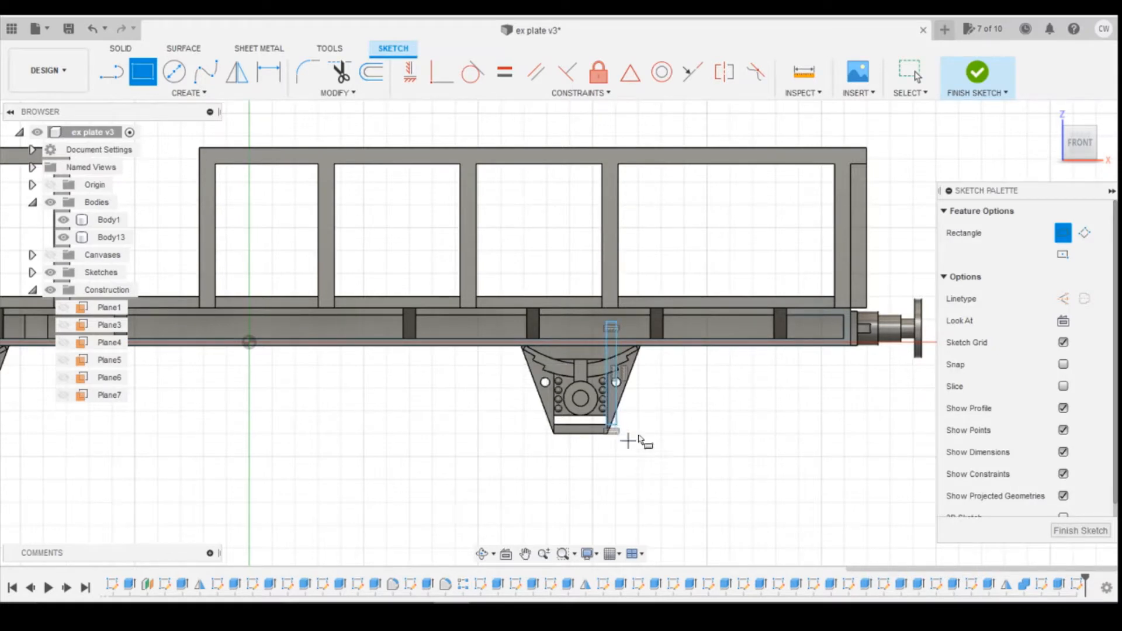
Check the wagon's axle guard in Photos, return to Fusion 360 and dimension the rectangle's top edge 0.5 mm below the side beam's top
mouse_move(490, 614)
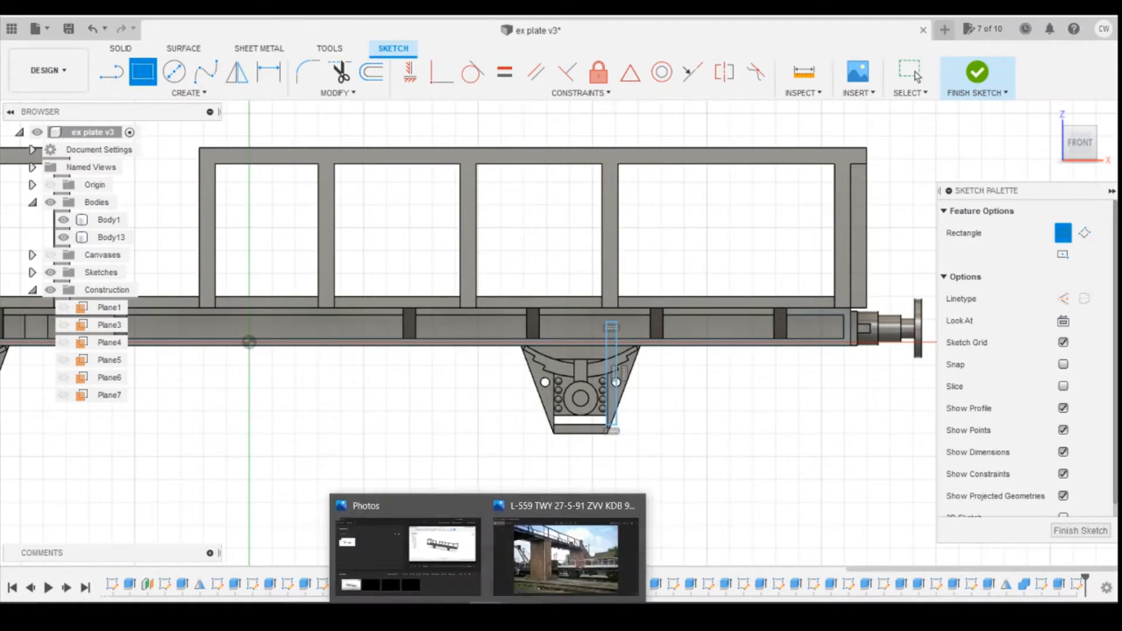
left_click(578, 579)
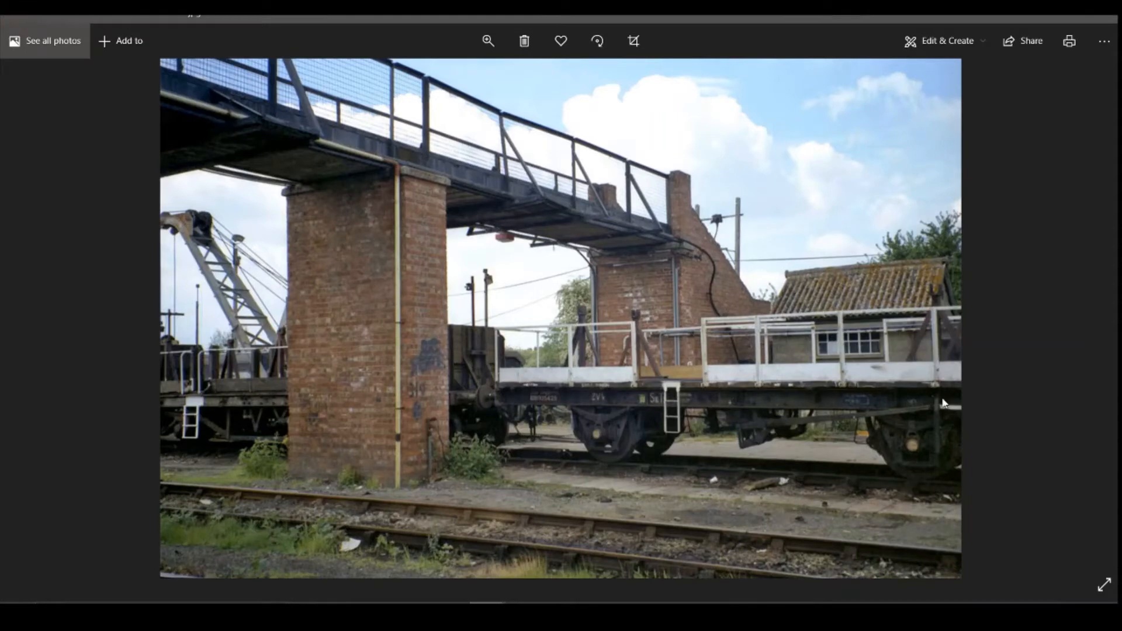
key("Right")
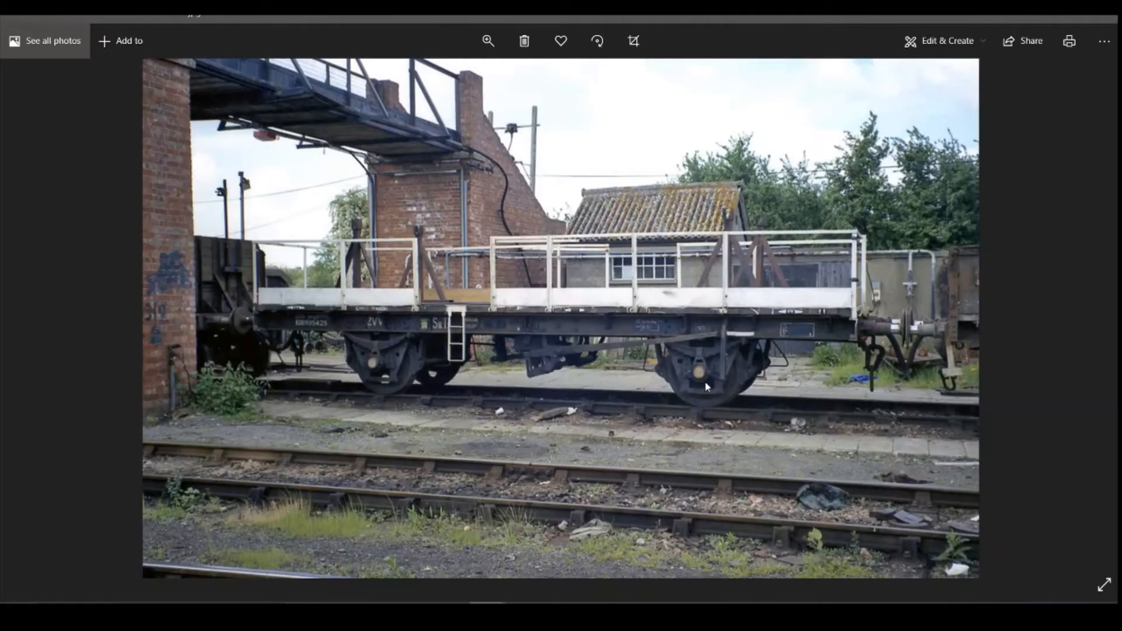
key("alt+Tab")
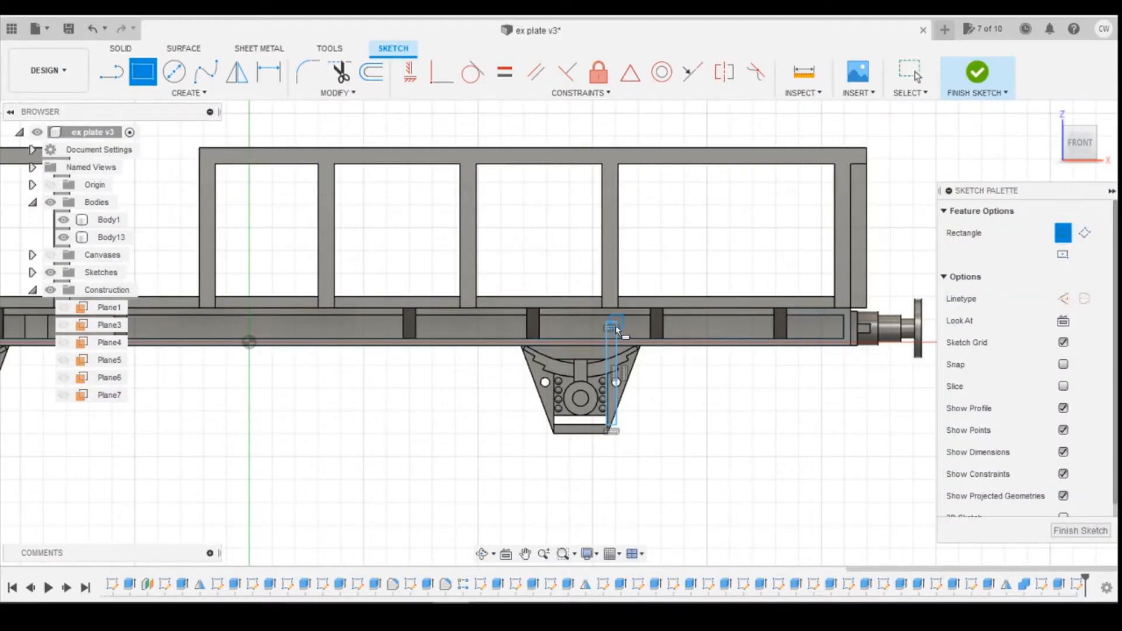
key("Escape")
key("d")
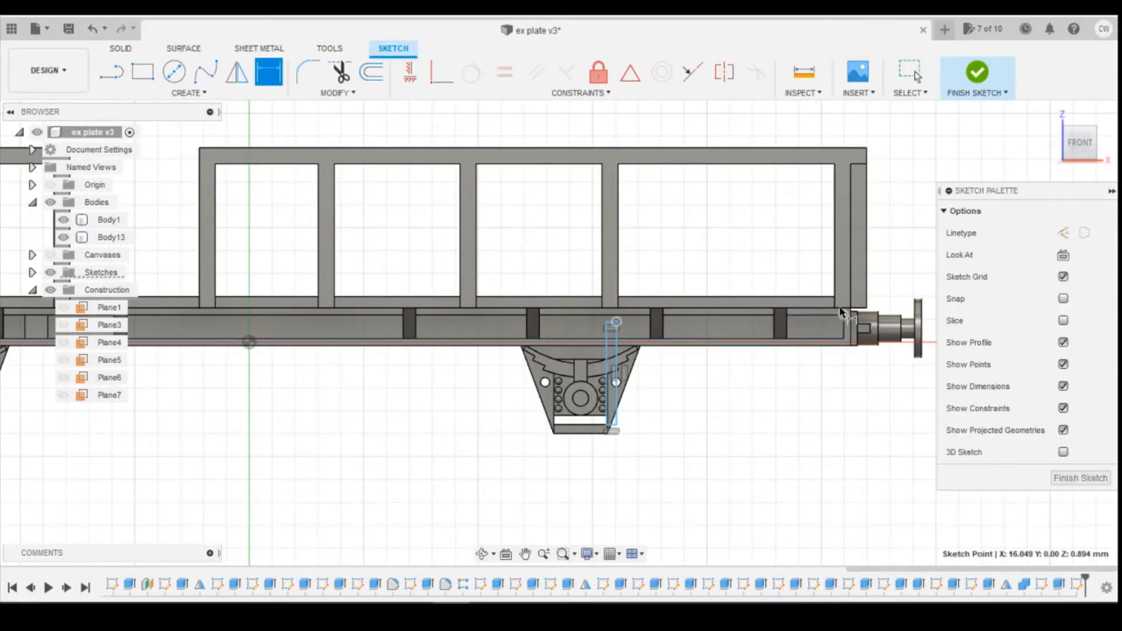
left_click(840, 311)
left_click(855, 315)
left_click(897, 313)
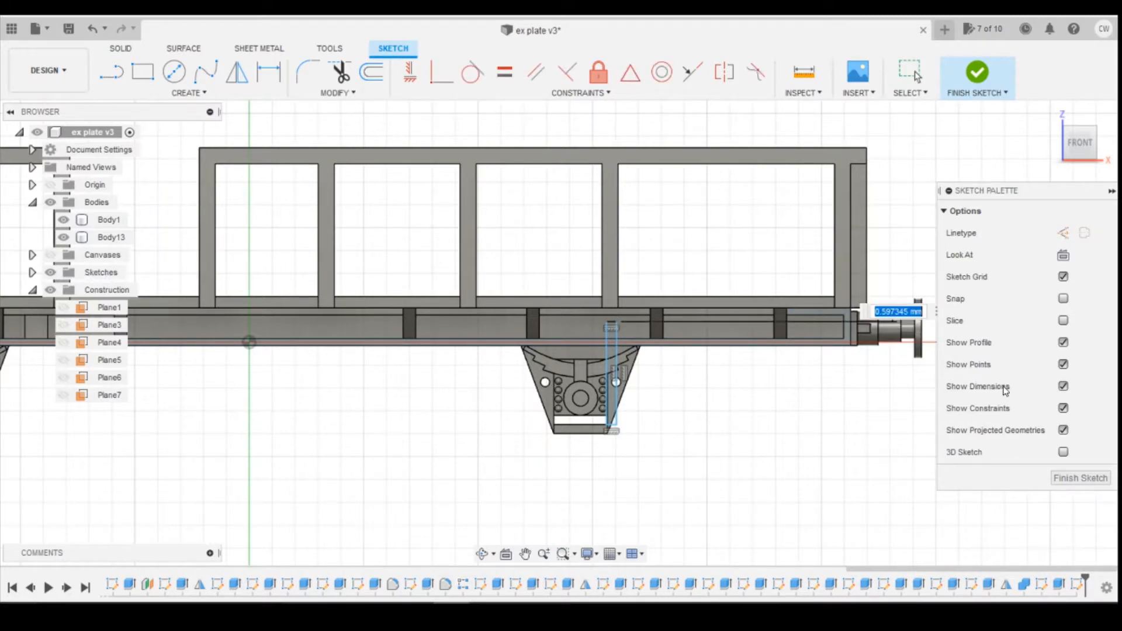
type("5")
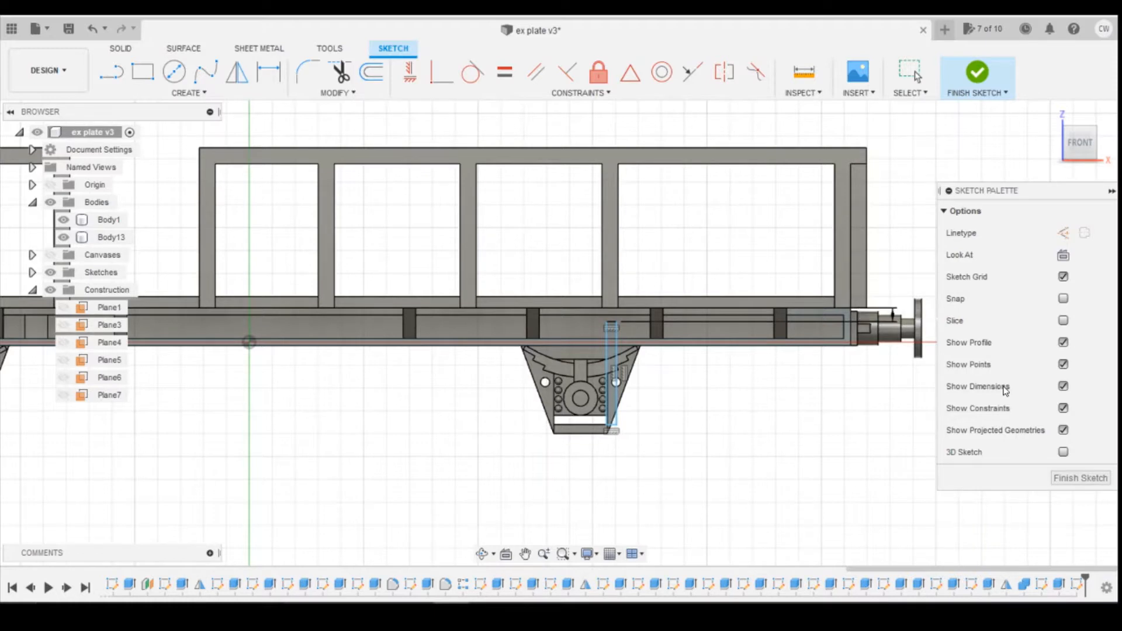
key("Return")
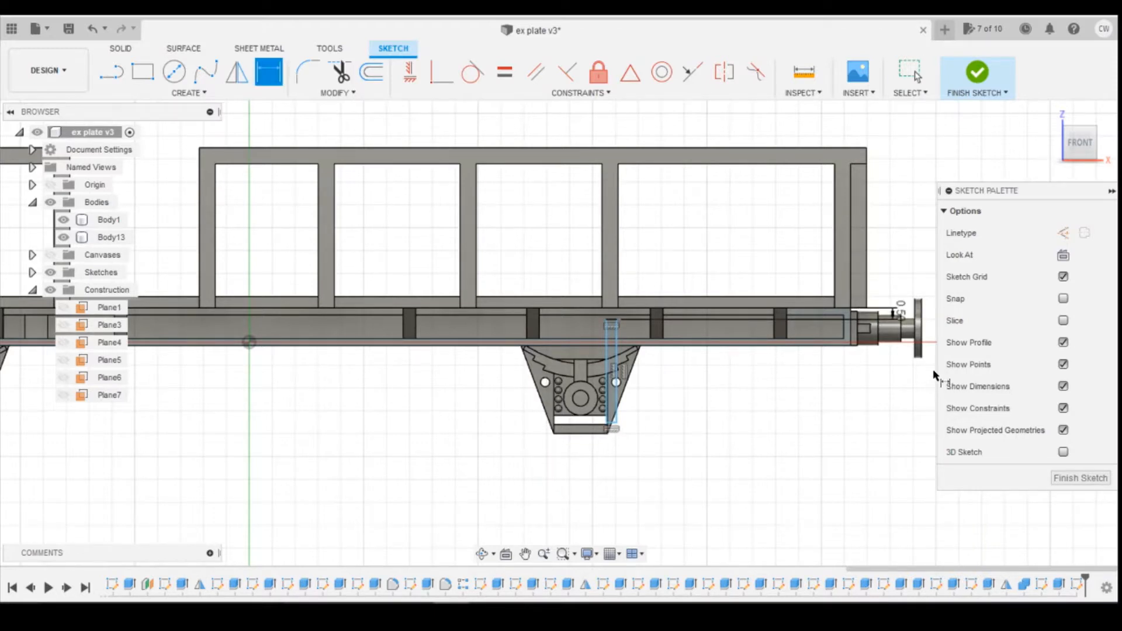
Raise the rectangle's bottom edge to the level of the upper edge of the axle guard's slot
scroll(617, 431, "up", 5)
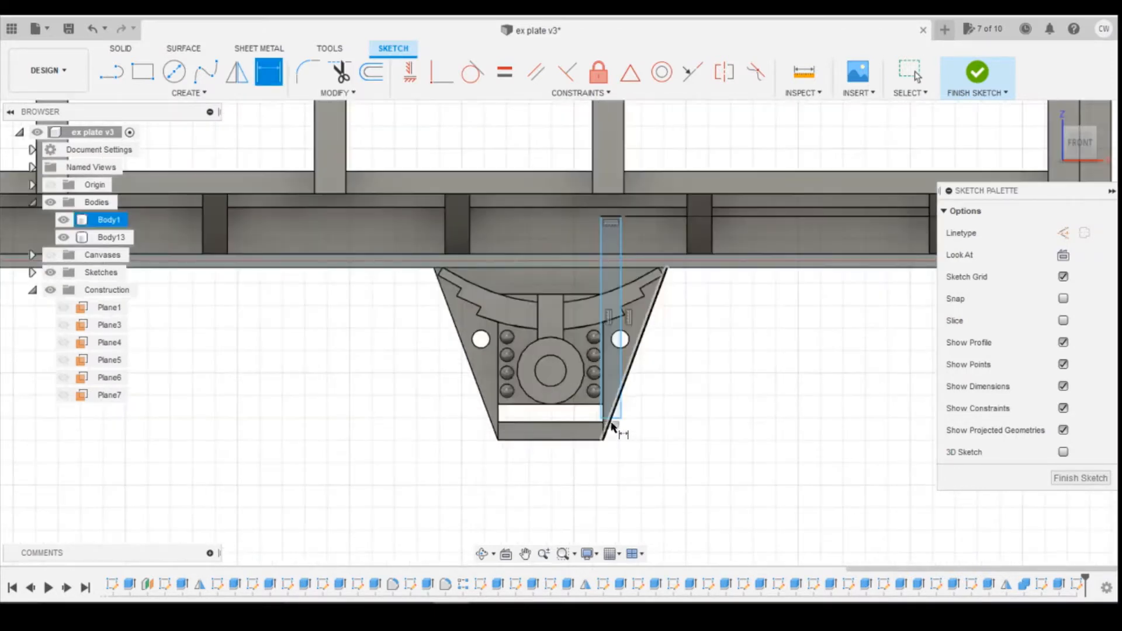
key("Escape")
left_click(613, 410)
left_click_drag(613, 411, 613, 406)
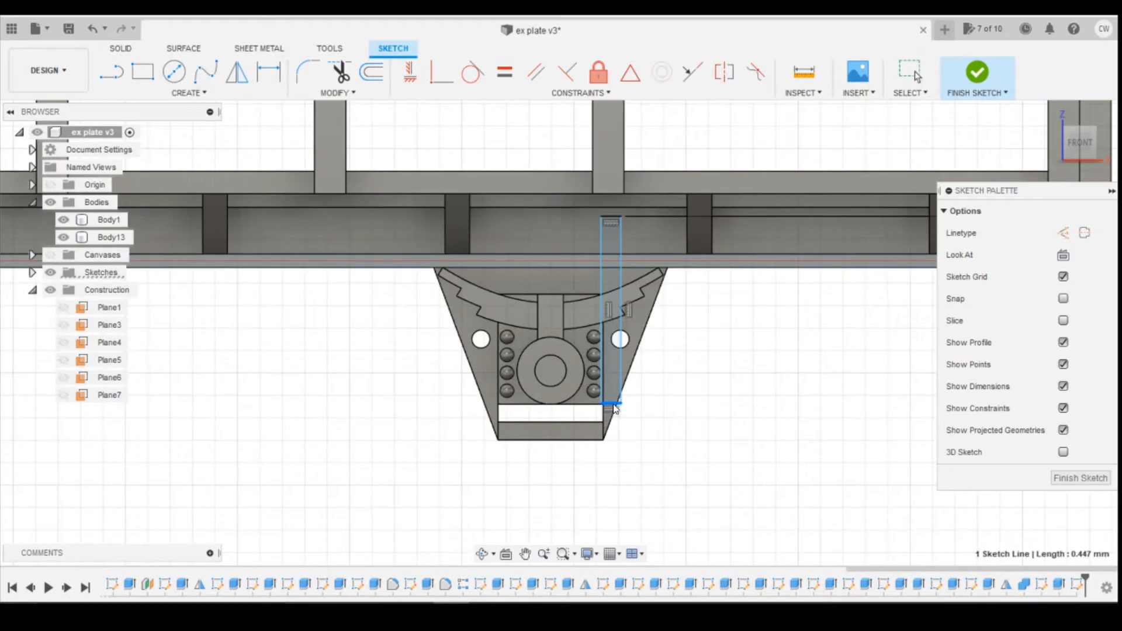
Dimension the rectangle to a width of 0.5 mm and a height of 4.15 mm
key("d")
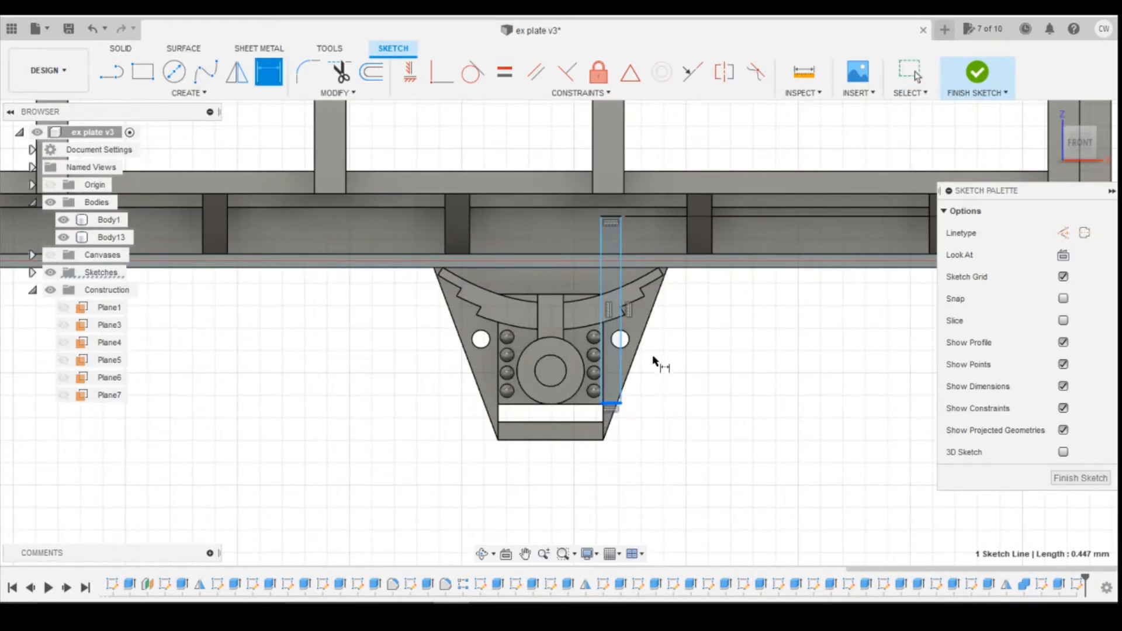
left_click(620, 446)
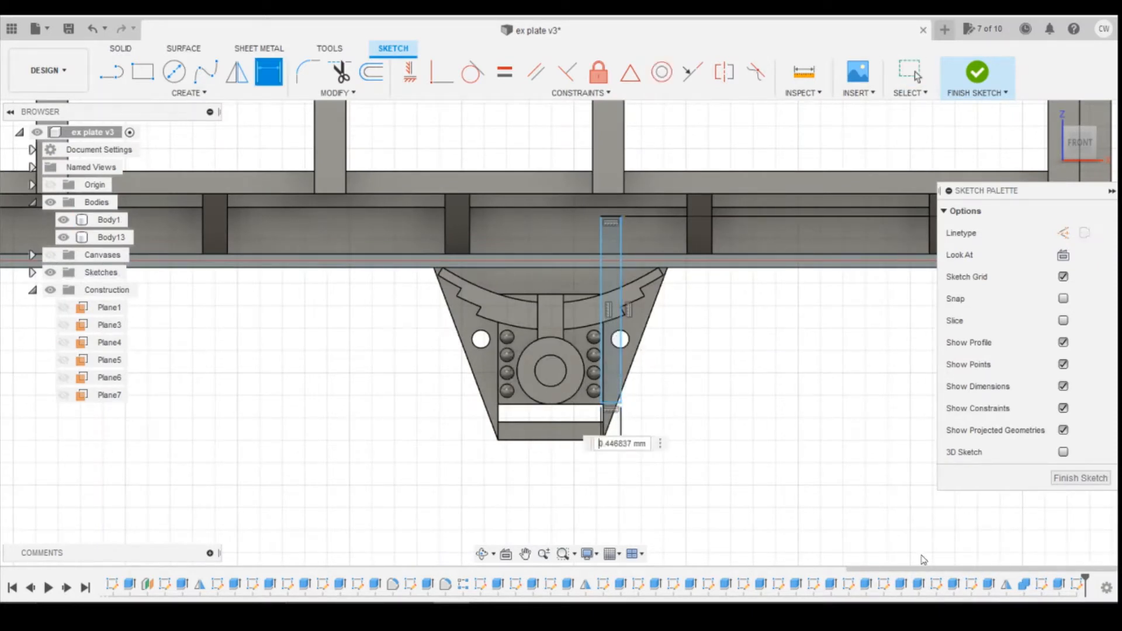
type("0.5")
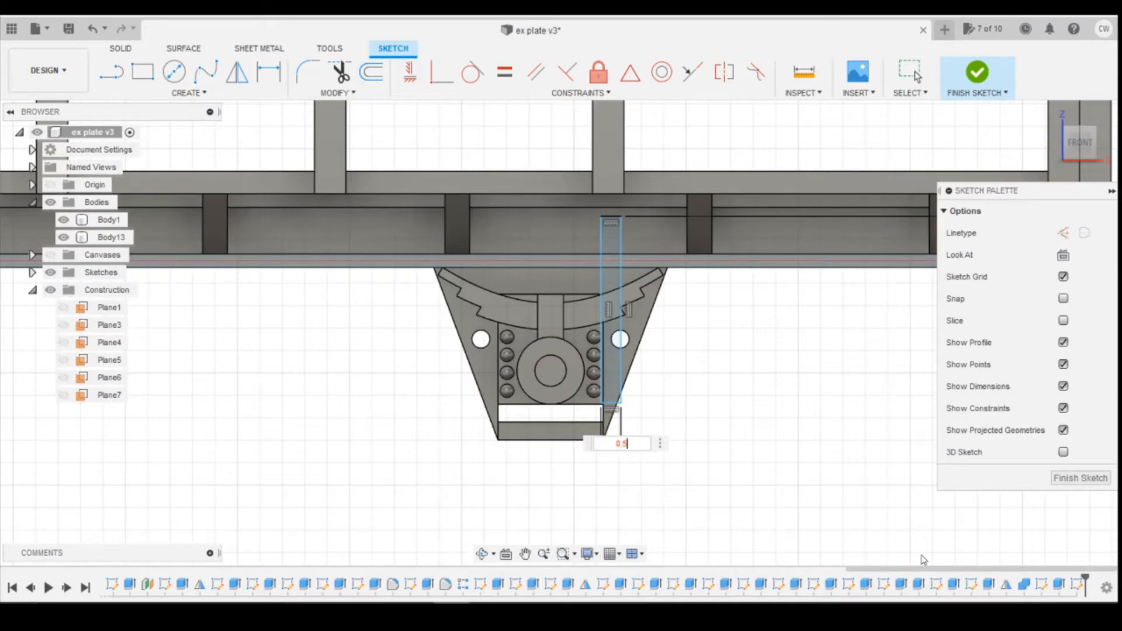
key("Return")
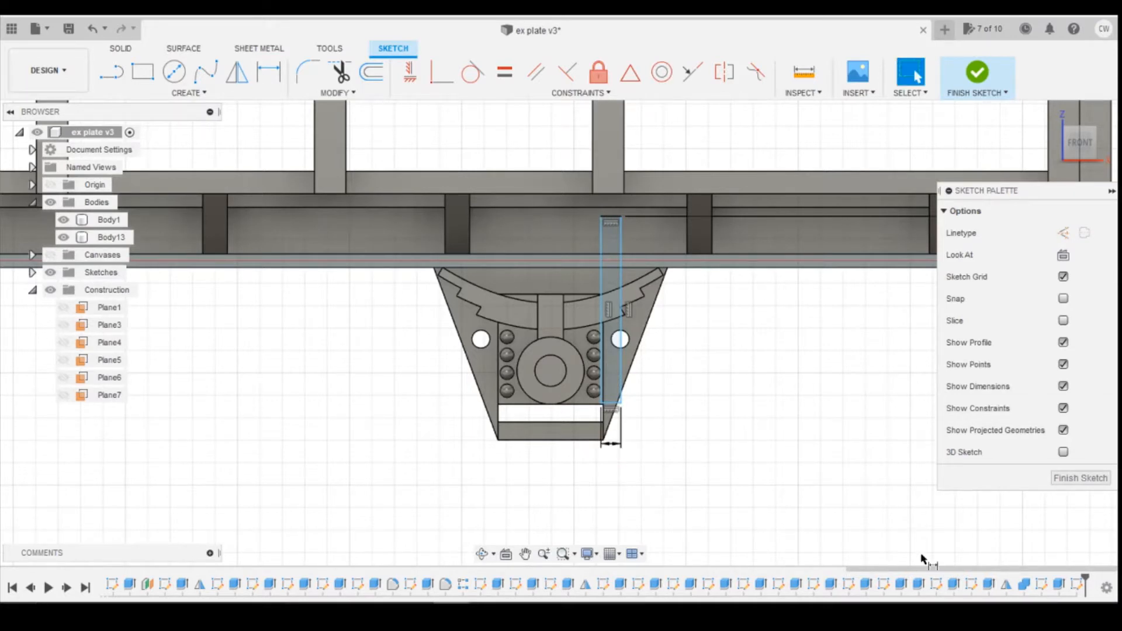
left_click(621, 378)
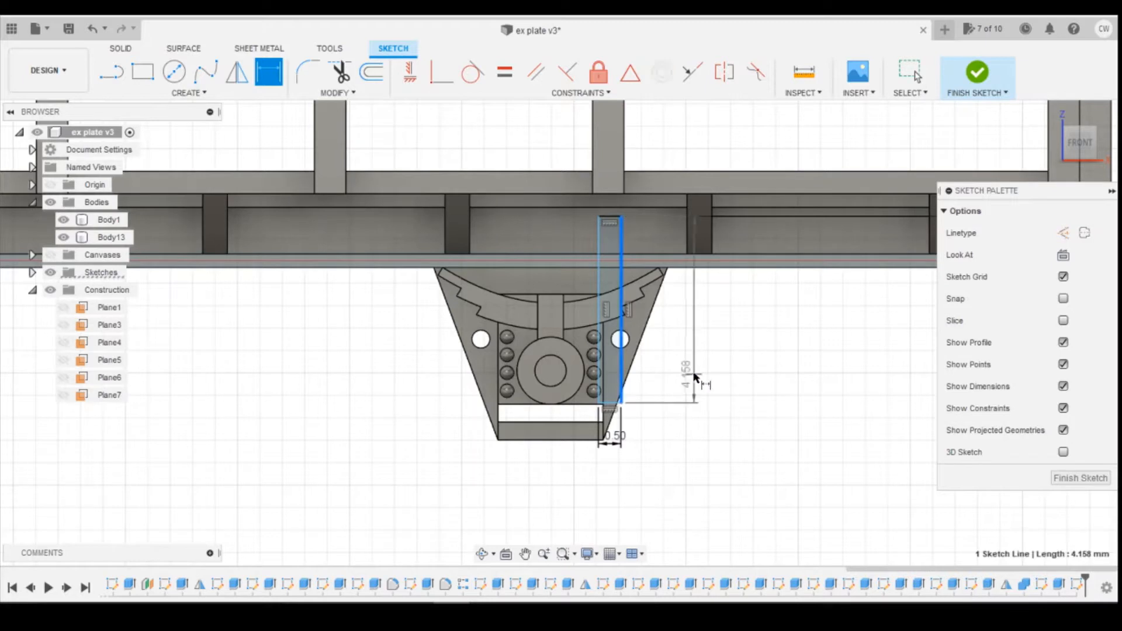
left_click(702, 377)
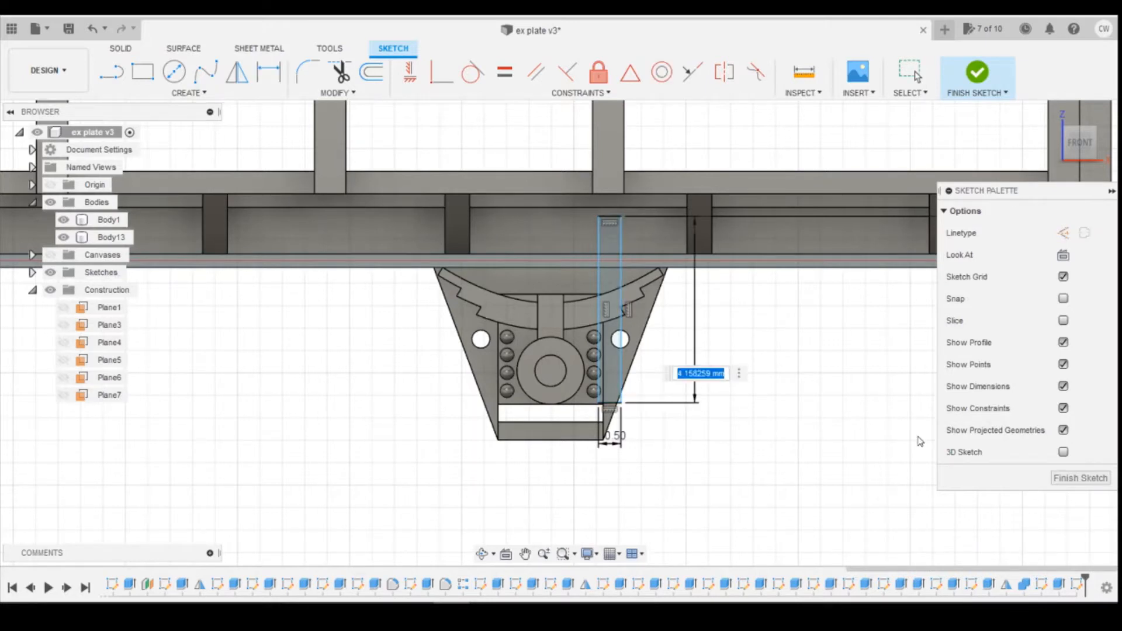
type("4.15")
key("Return")
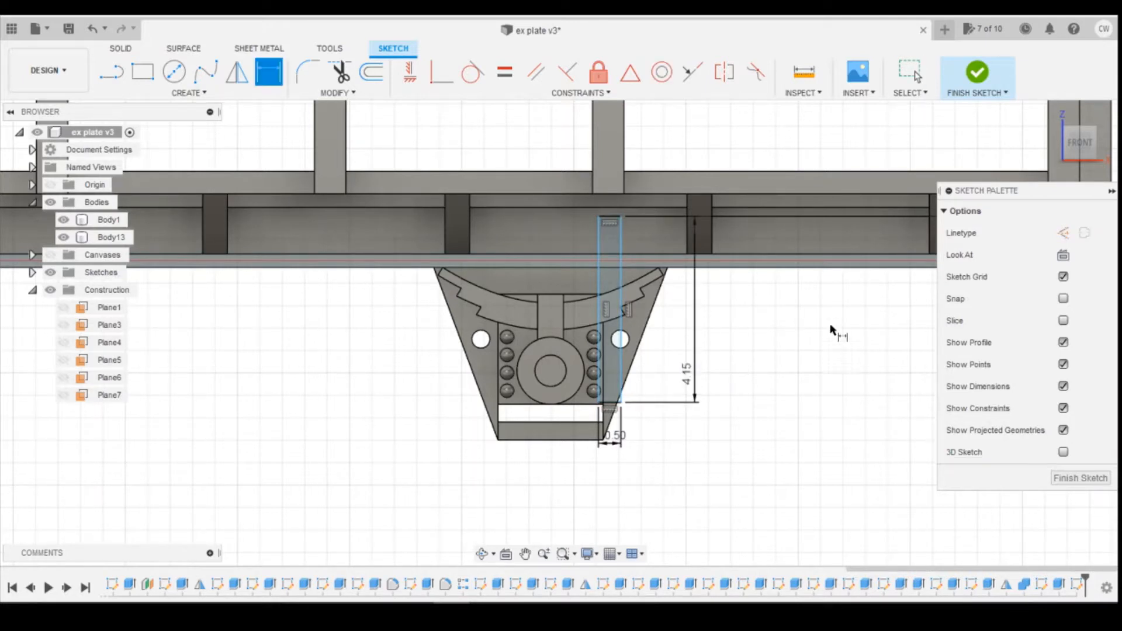
Dimension the rectangle's right edge 10.2 mm from the side beam's outer end
scroll(669, 299, "down", 2)
scroll(624, 243, "down", 1)
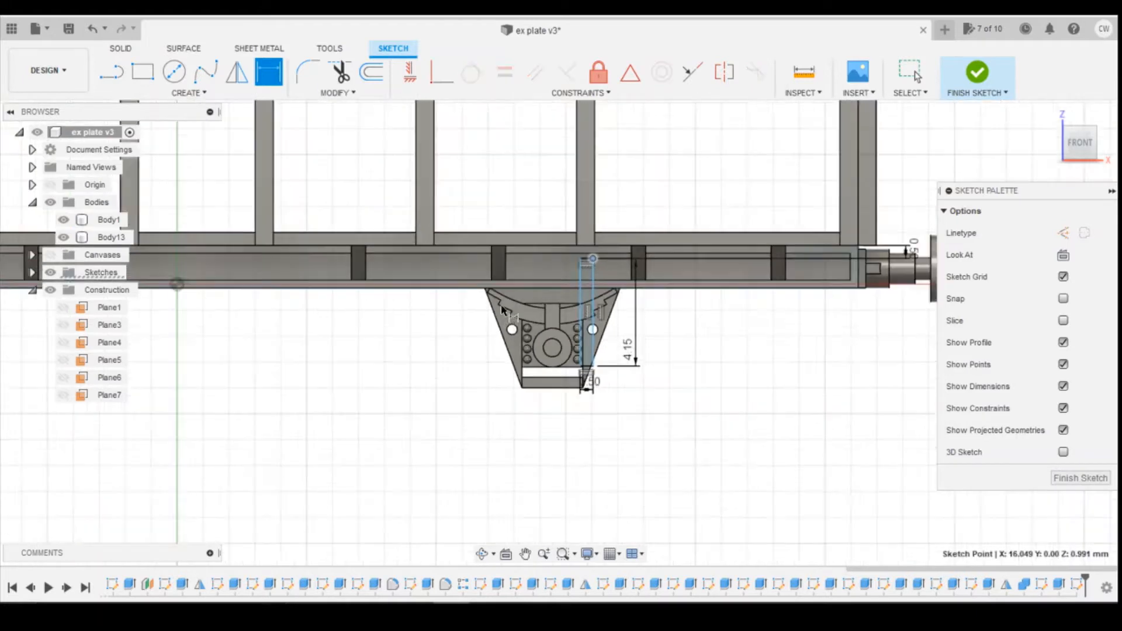
left_click(814, 389)
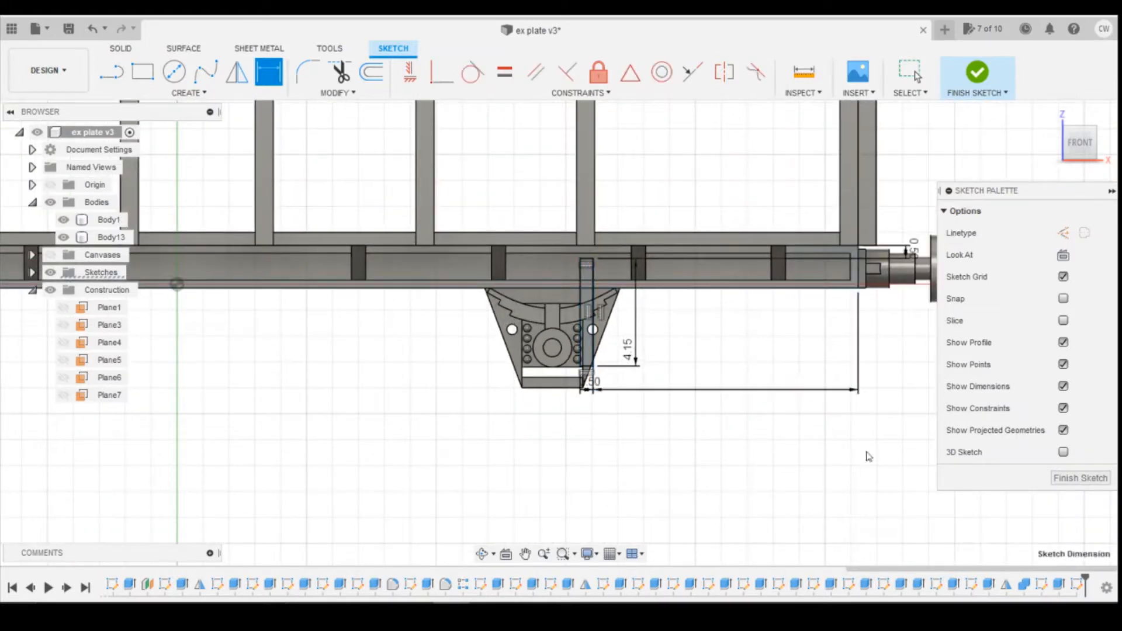
type("10.2")
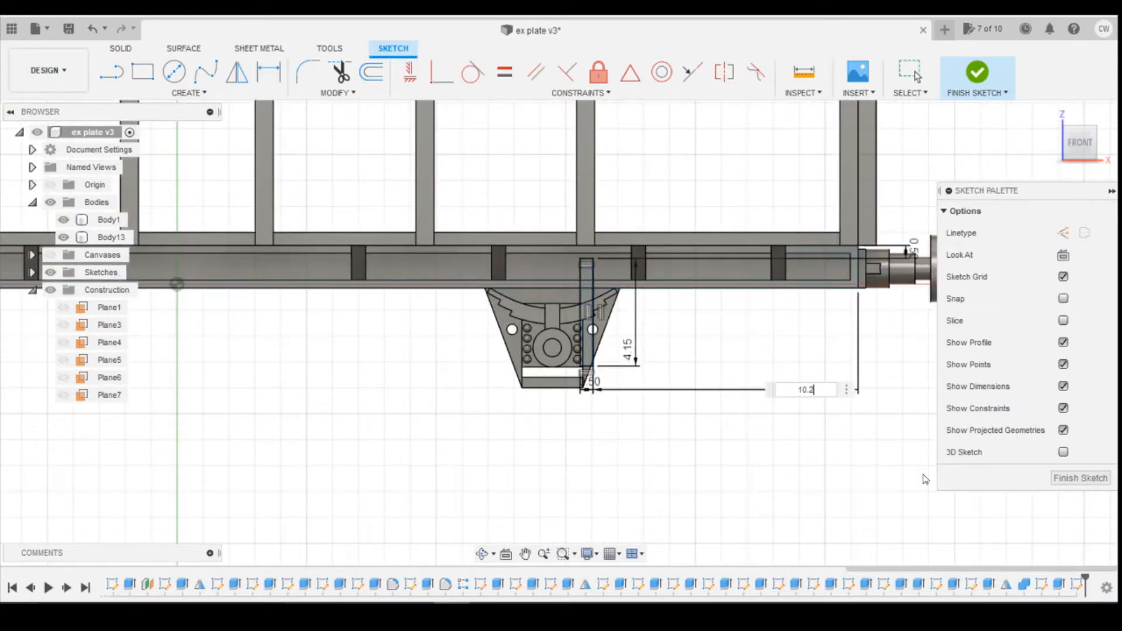
key("Return")
key("Escape")
Extrude all the rectangle's profiles by -0.5 mm, back towards the axle guard
scroll(531, 297, "up", 3)
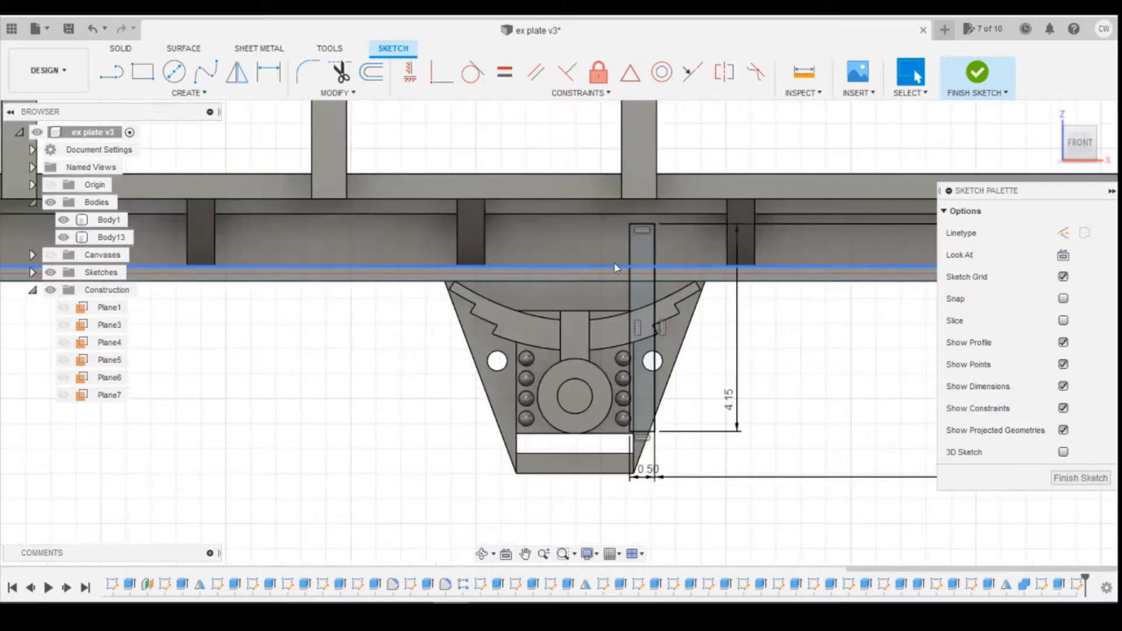
left_click(646, 260)
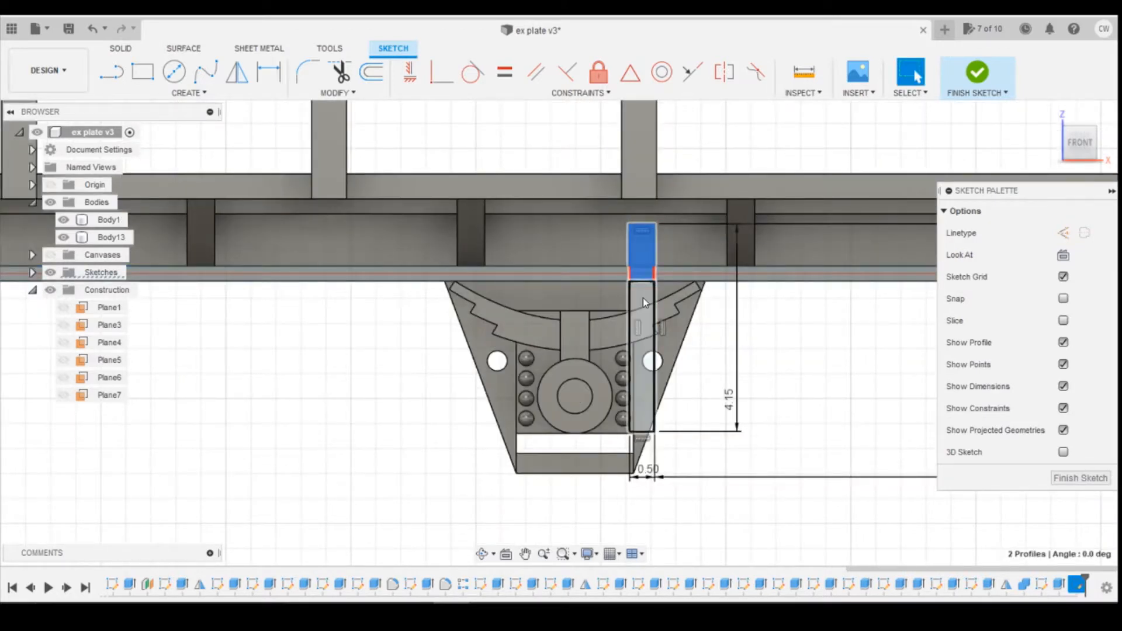
left_click(643, 299)
right_click(644, 307)
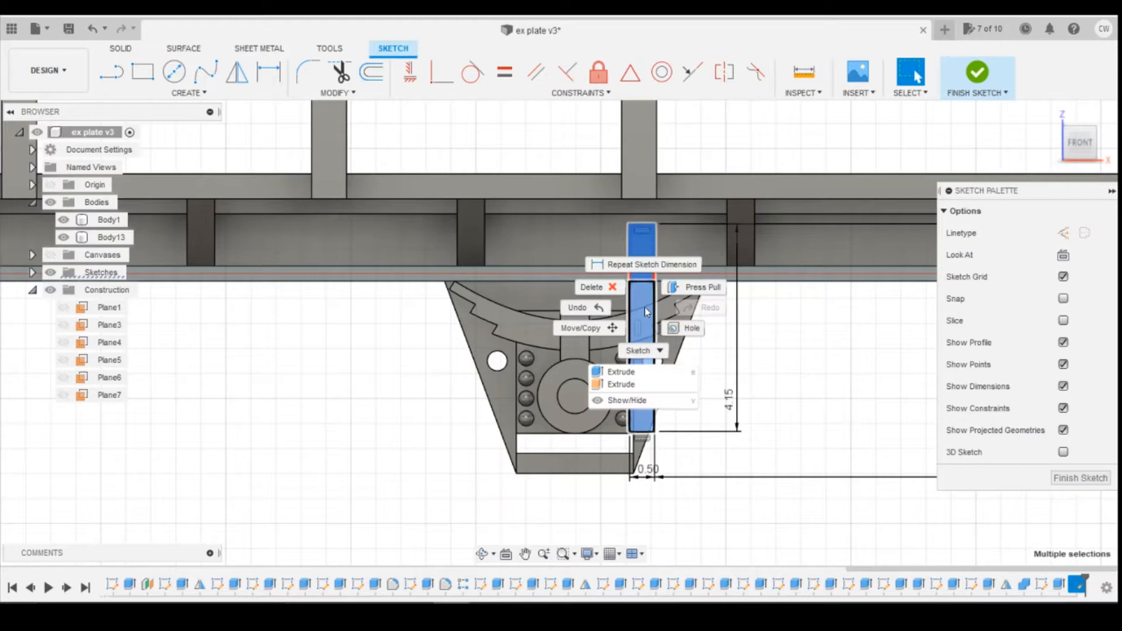
left_click(621, 372)
left_click_drag(1073, 145, 1081, 169)
left_click_drag(617, 359, 646, 353)
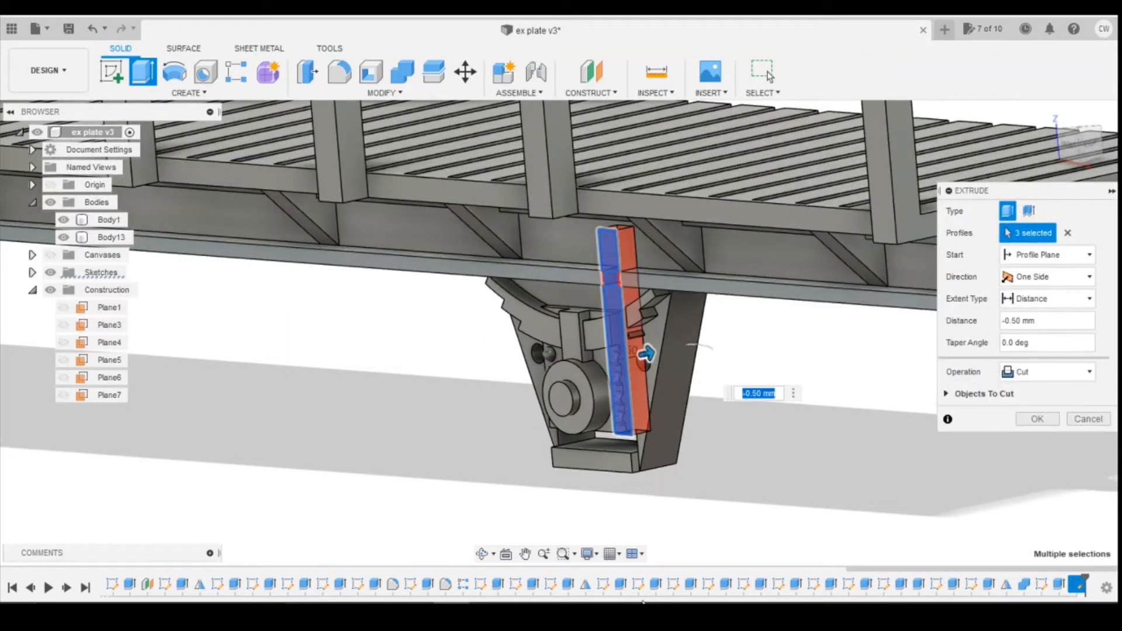
Set the extrusion's operation to Join, with all three profiles of the narrow rectangle selected
left_click(1050, 373)
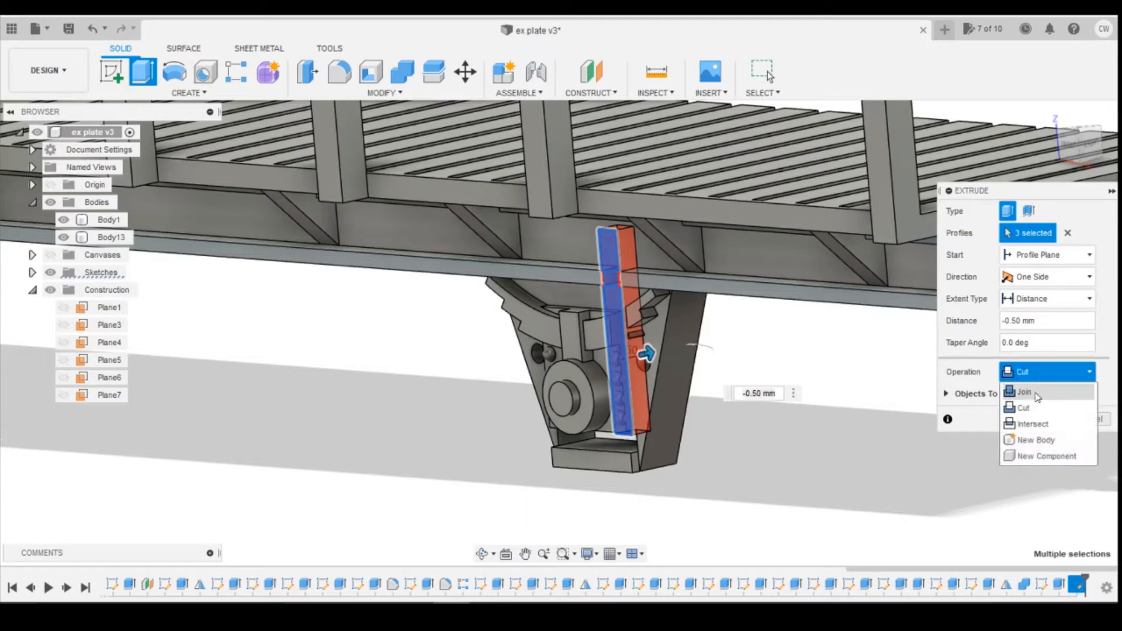
left_click(1035, 392)
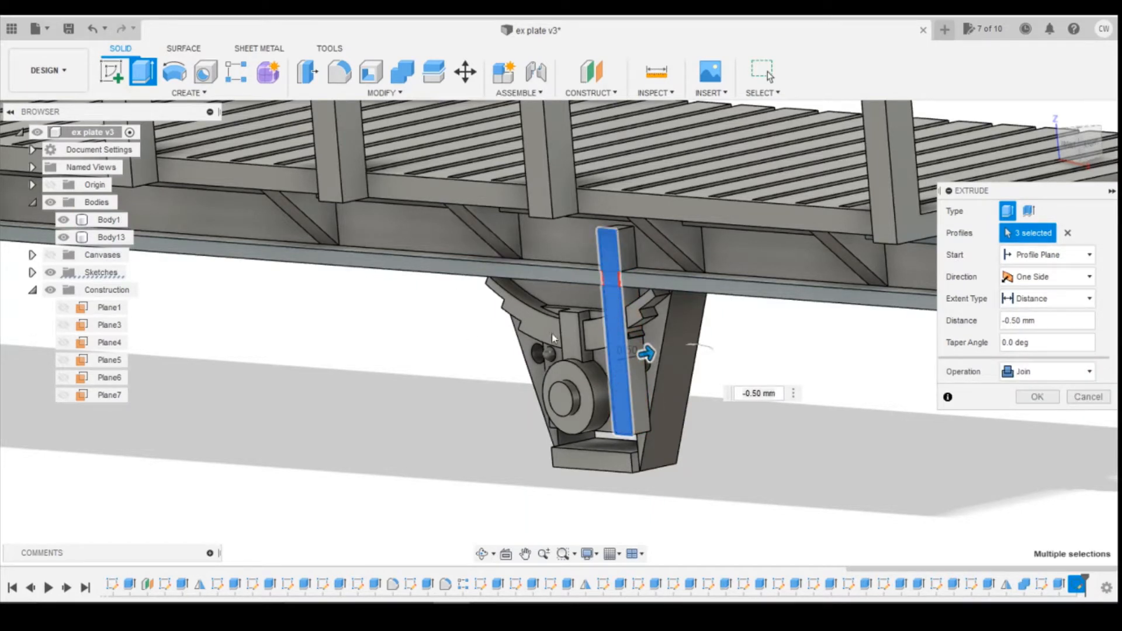
left_click(608, 256)
left_click(612, 282)
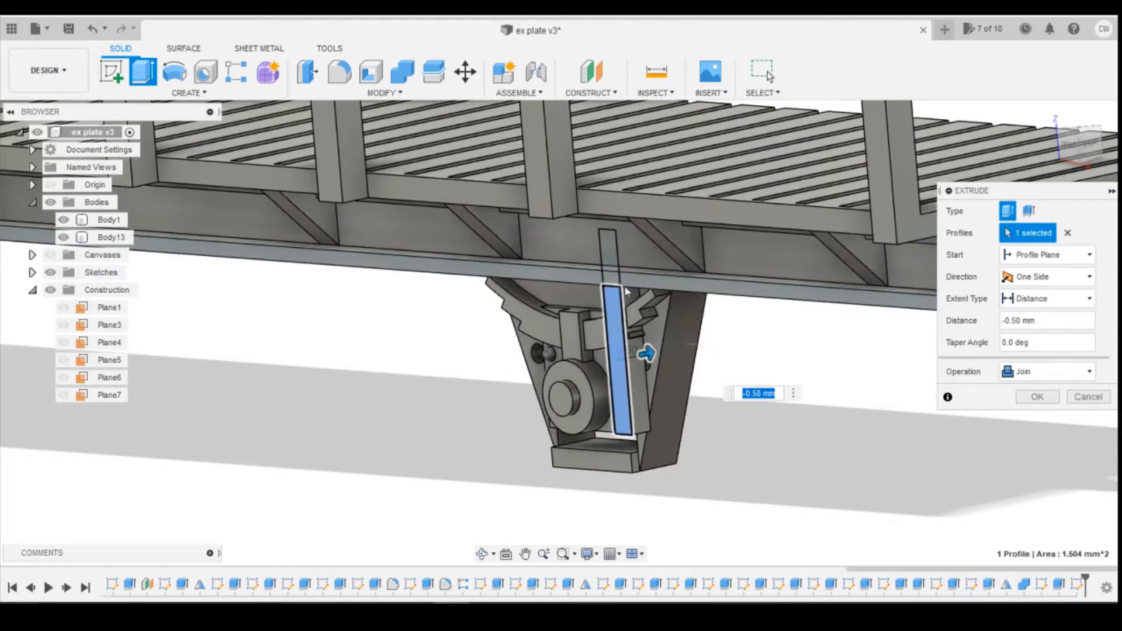
left_click(608, 255)
left_click(612, 282)
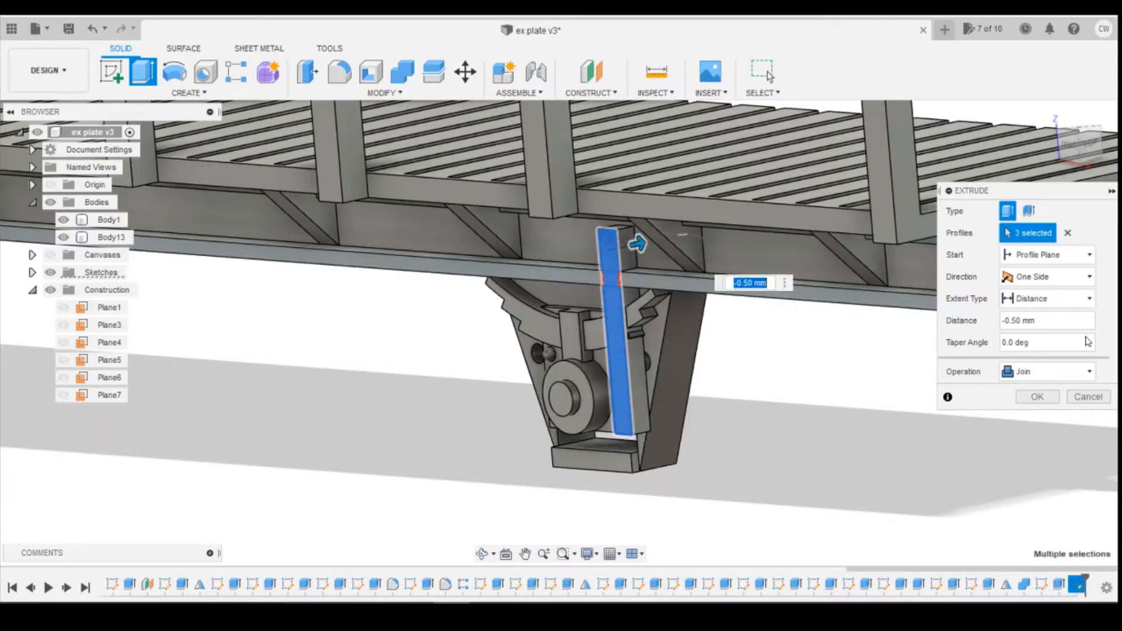
Extrude the rectangle profiles in two sides, with a distance of -0.5 mm on each side
left_click(1046, 277)
left_click(1032, 309)
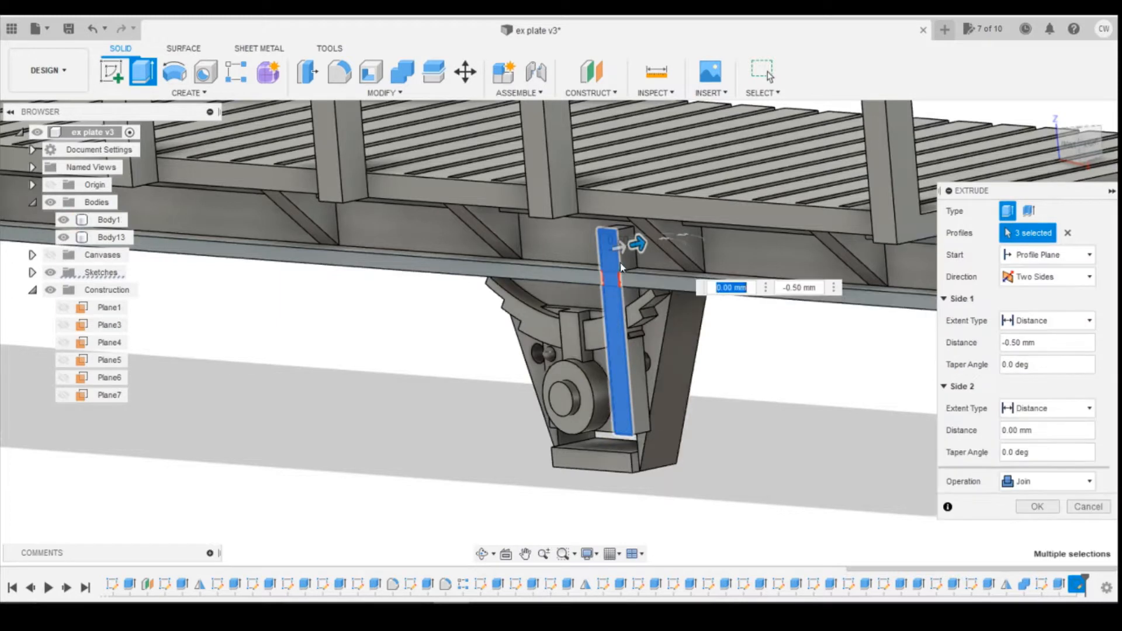
type("-0.5")
key("Return")
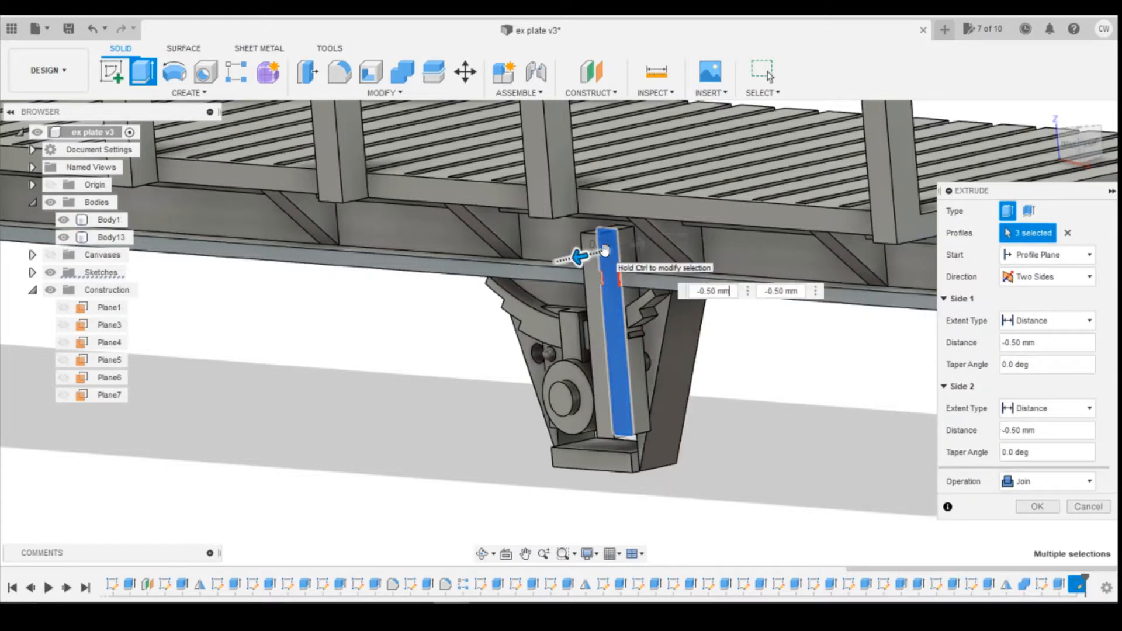
key("BackSpace")
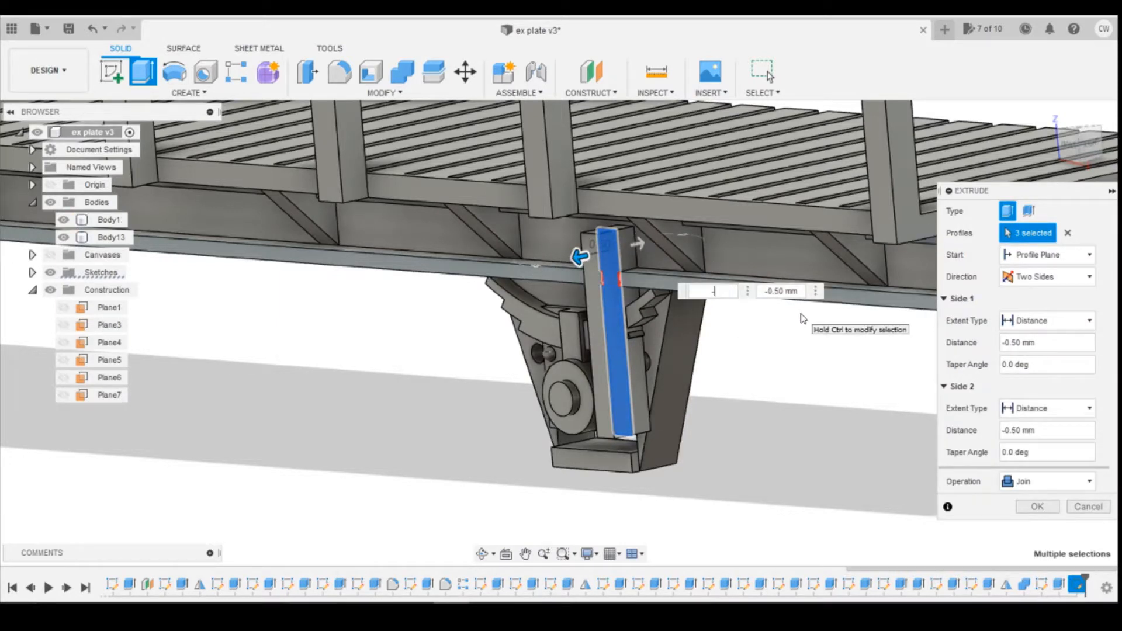
type("-0.3")
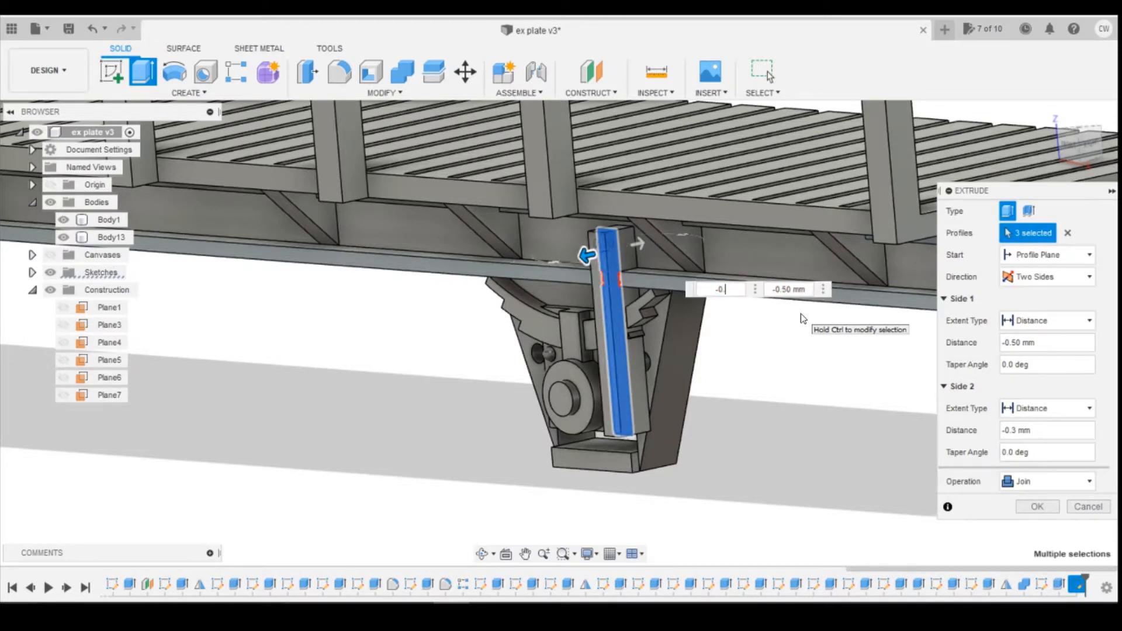
key("Return")
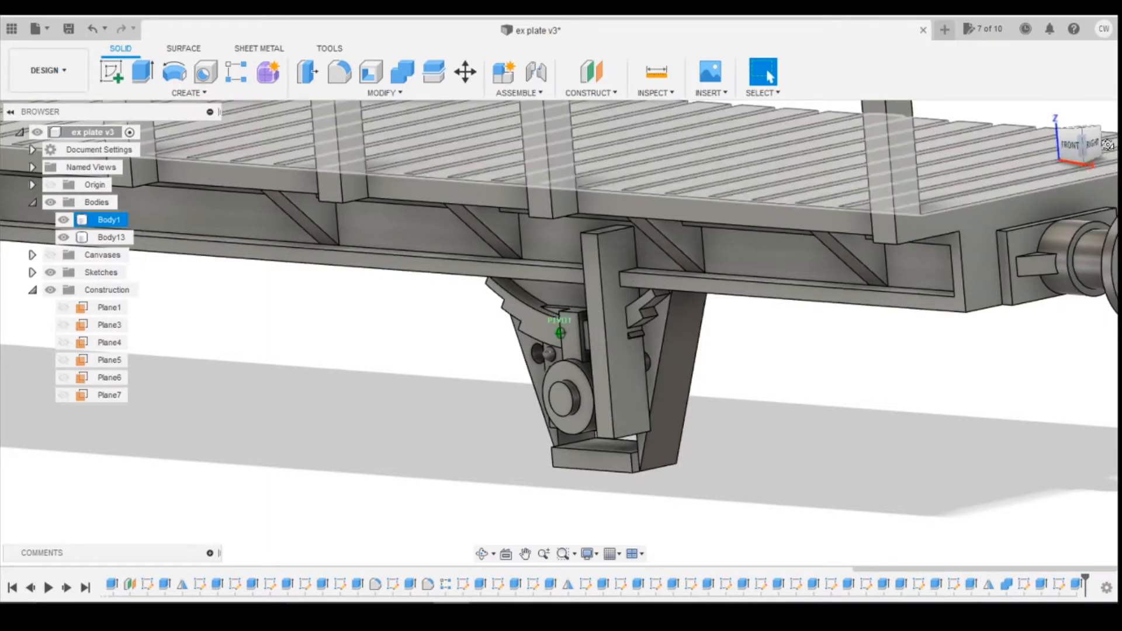
Examine the new vertical bar at the axle guard from several angles and check the reference photos
middle_click_drag(560, 332, 456, 313, "shift")
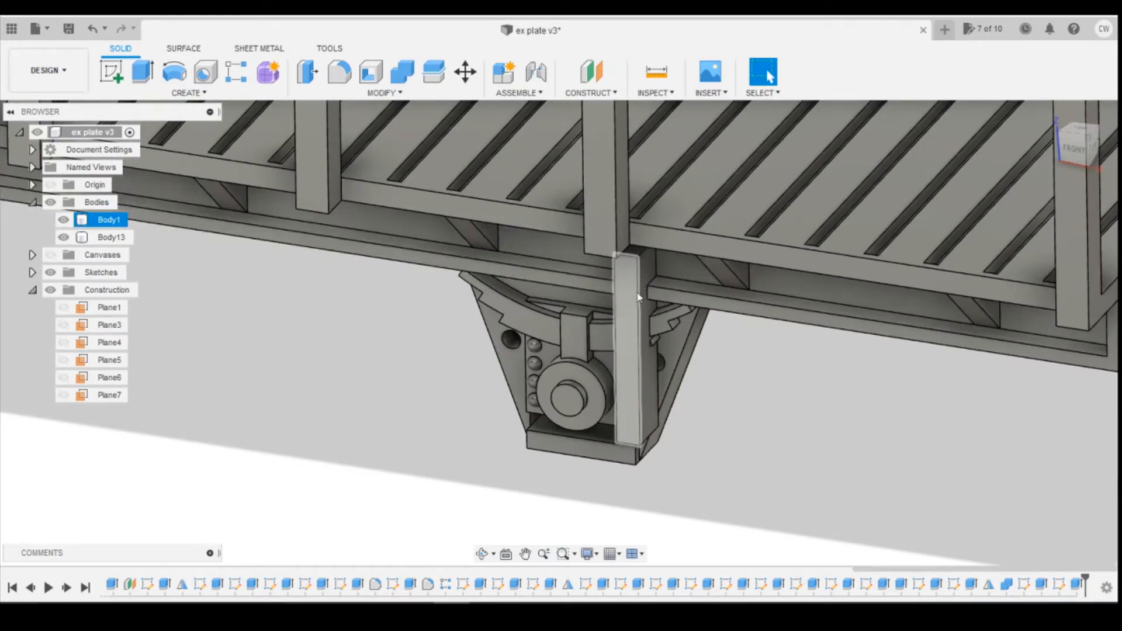
middle_click_drag(639, 297, 639, 255, "shift")
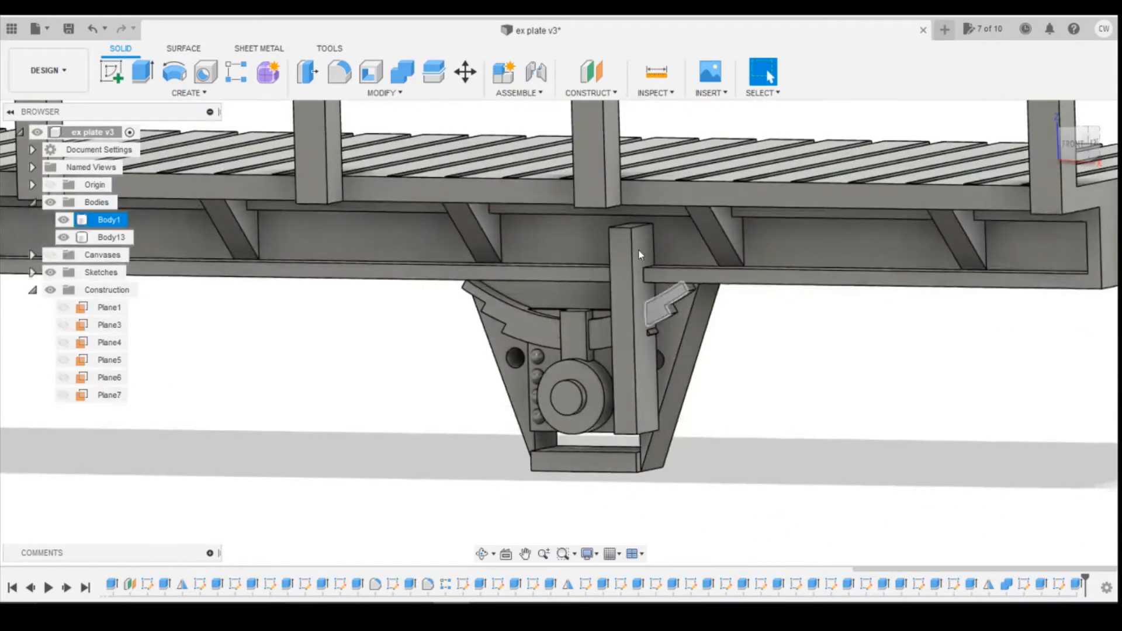
mouse_move(1075, 142)
left_mouse_down()
mouse_move(1106, 132)
mouse_move(1088, 154)
left_mouse_up()
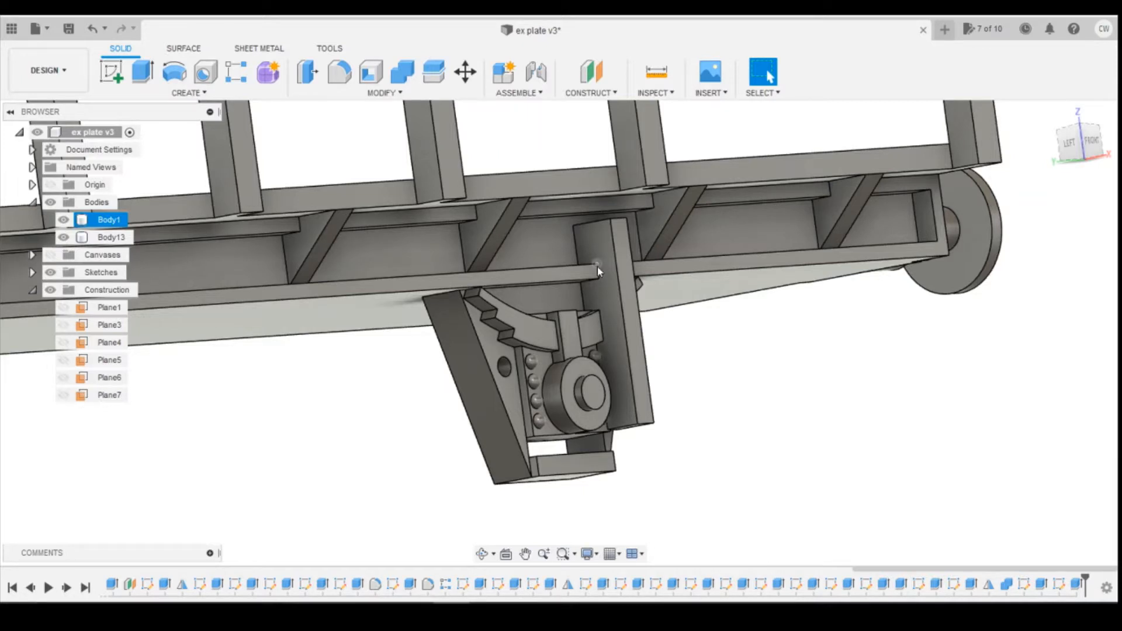
mouse_move(1080, 148)
left_mouse_down()
mouse_move(998, 140)
mouse_move(976, 172)
mouse_move(1026, 153)
mouse_move(1044, 164)
left_mouse_up()
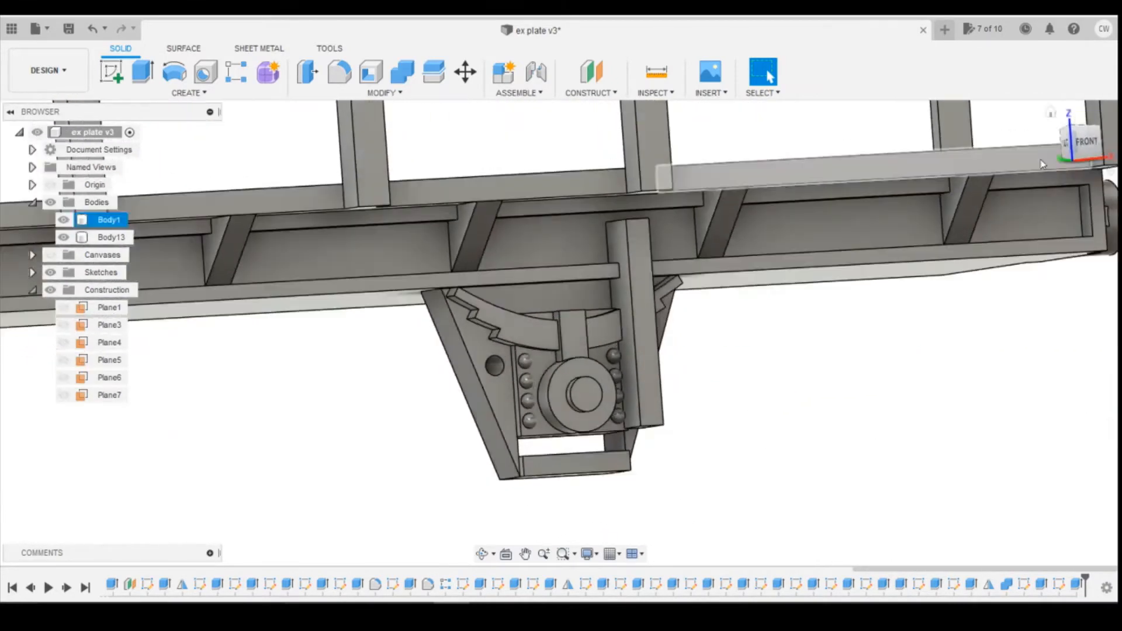
key("alt+Tab")
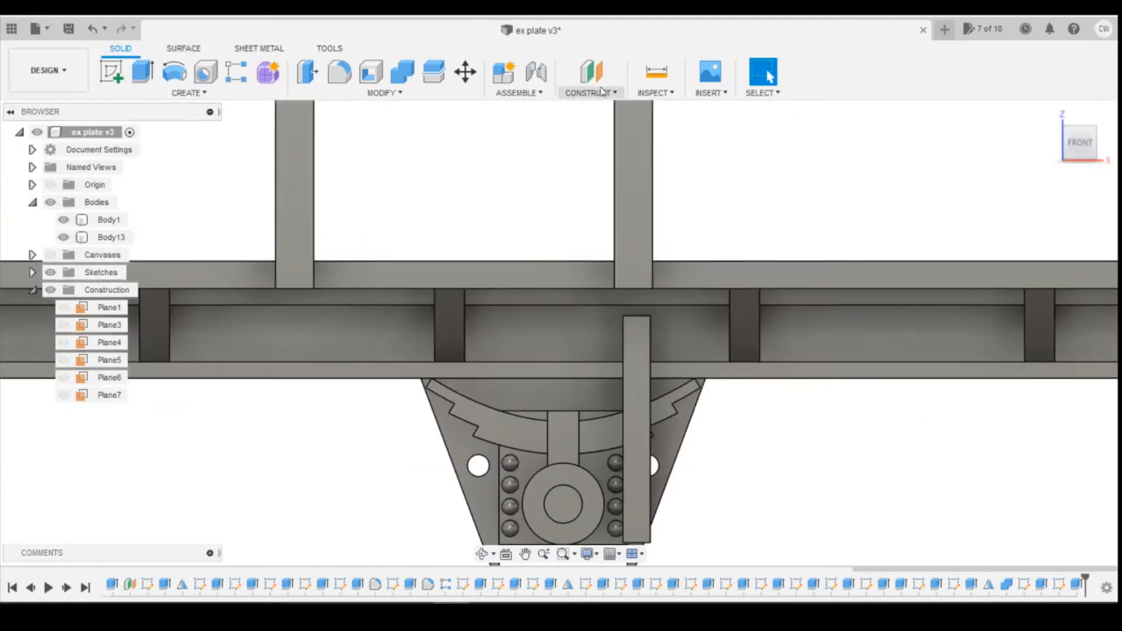
Create a construction plane at a 7.5 degree angle through the vertical bar's short top edge on the buffer side
left_click(593, 73)
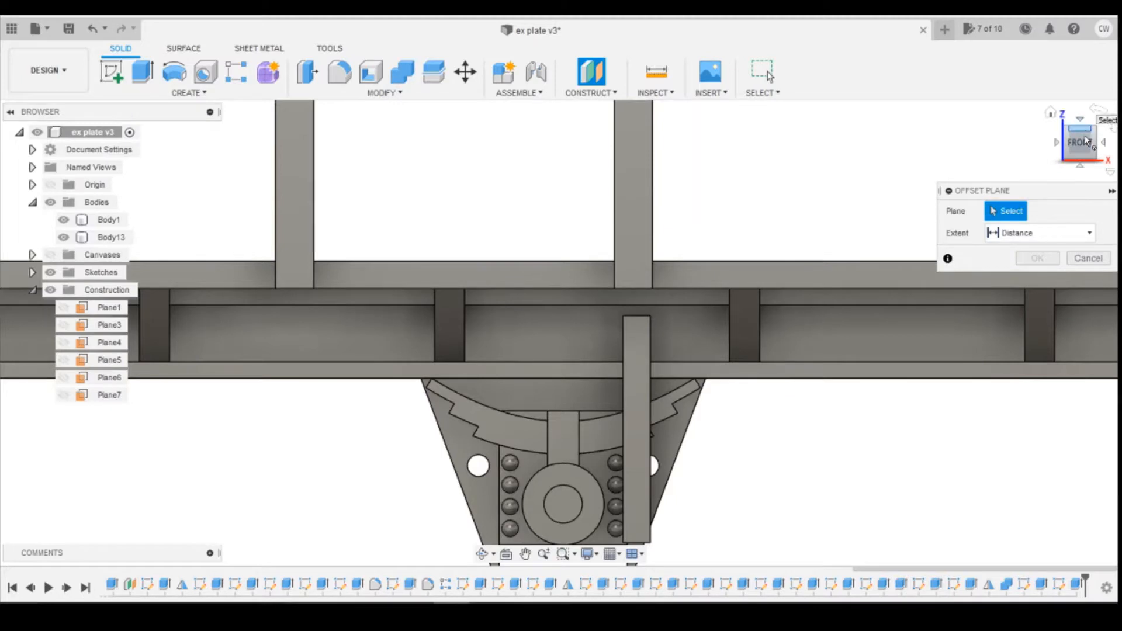
left_click_drag(1080, 139, 1080, 144)
left_click(591, 93)
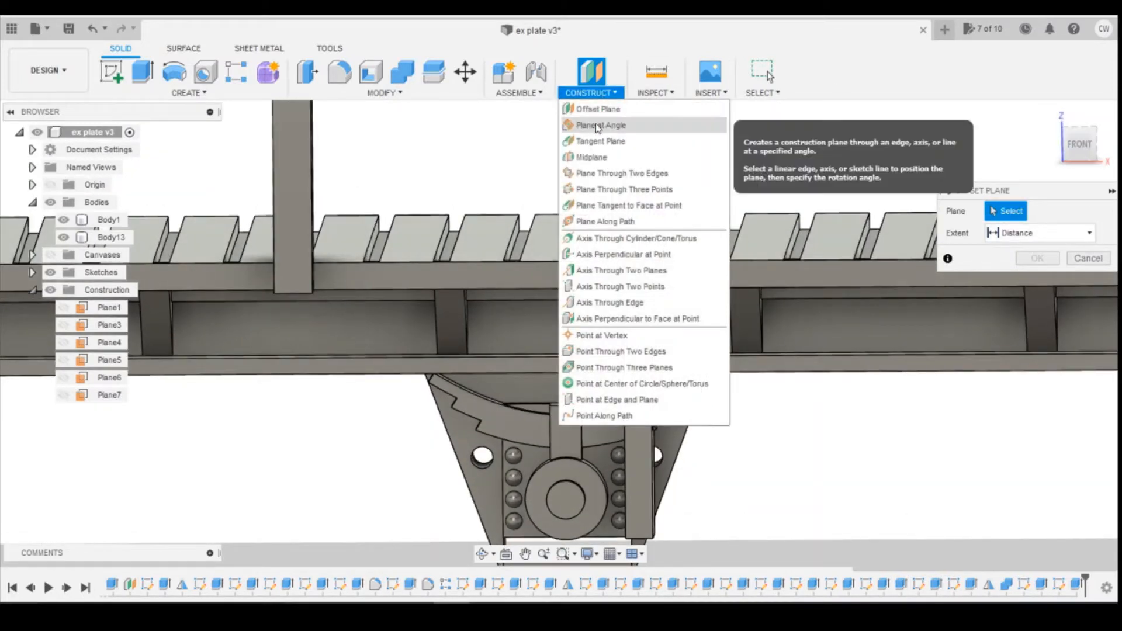
left_click(598, 126)
scroll(653, 315, "up", 5)
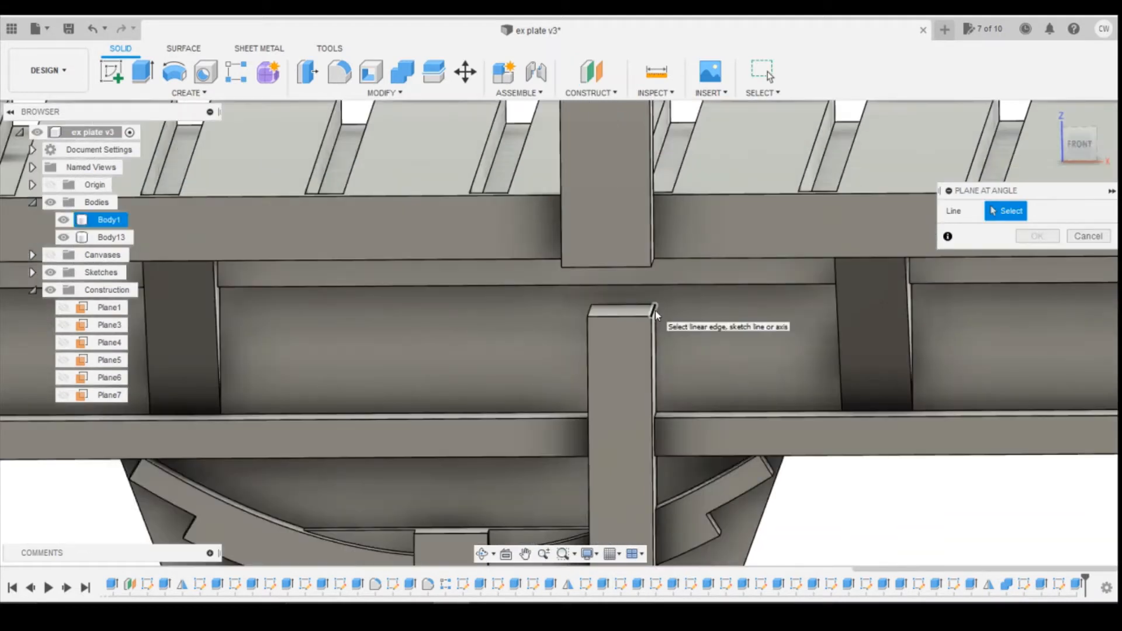
left_click(654, 313)
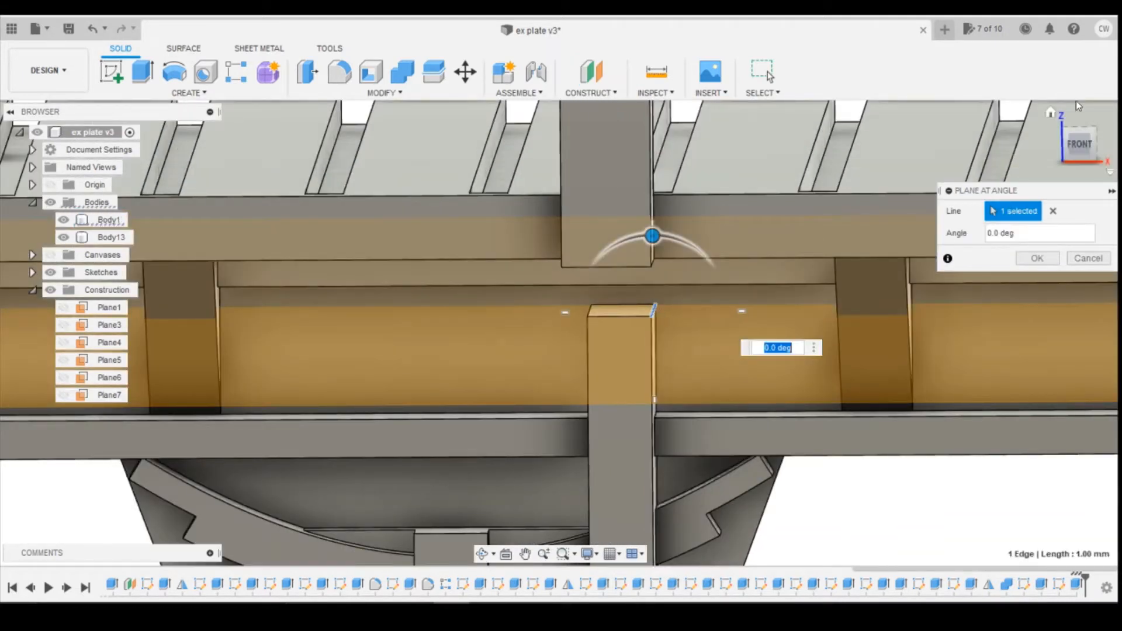
middle_click_drag(657, 304, 678, 332, "shift")
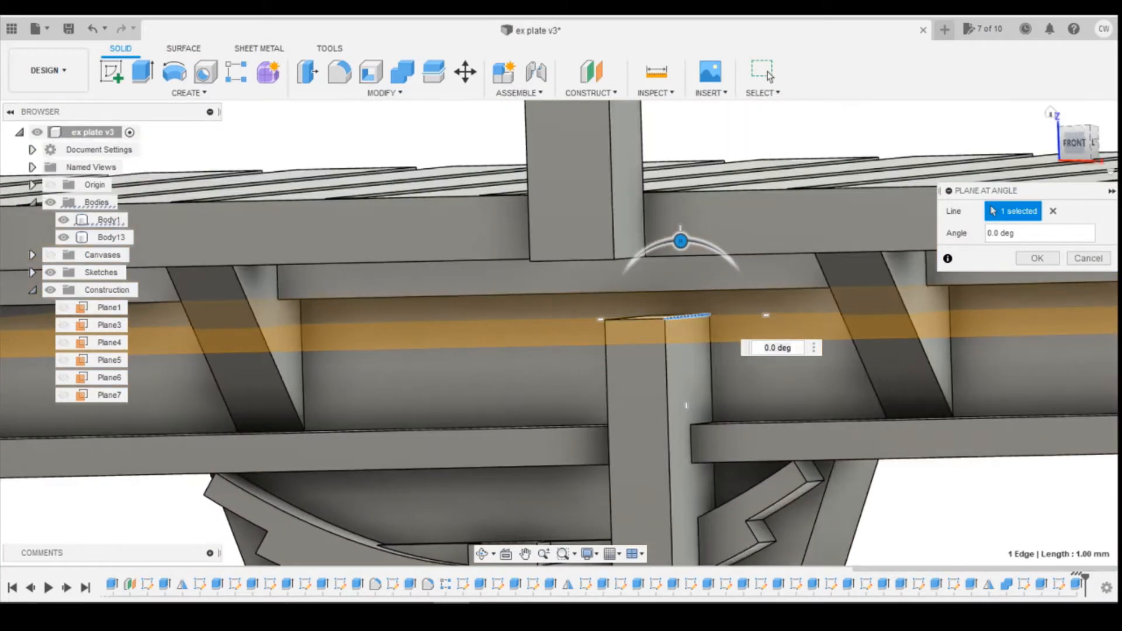
left_click(1074, 144)
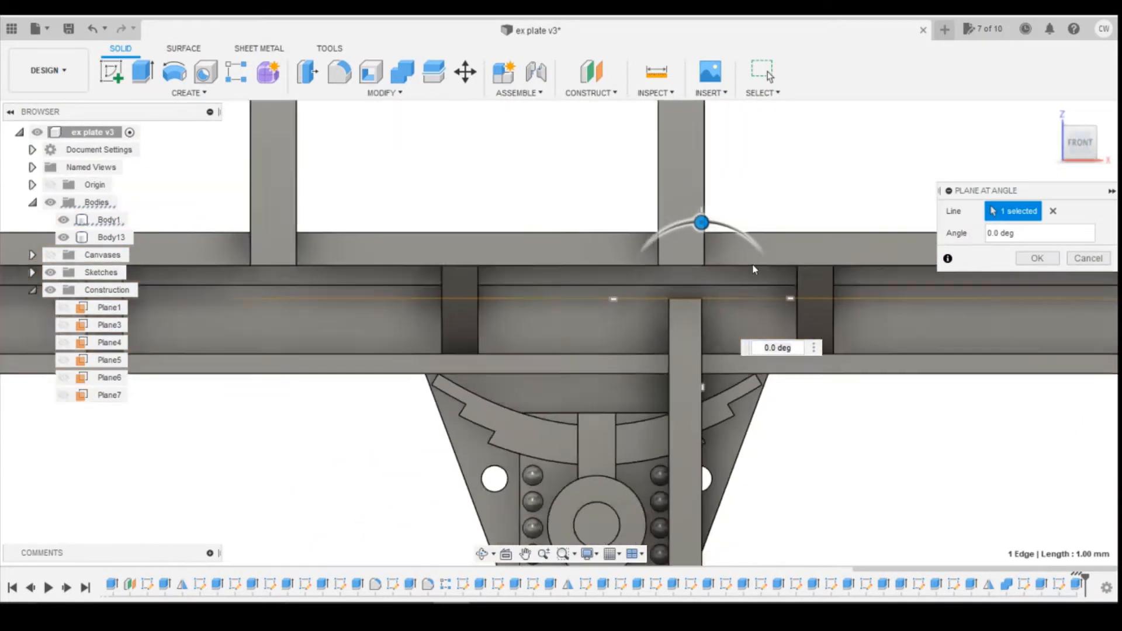
mouse_move(719, 212)
left_mouse_down()
mouse_move(691, 215)
mouse_move(740, 214)
mouse_move(672, 227)
mouse_move(711, 216)
left_mouse_up()
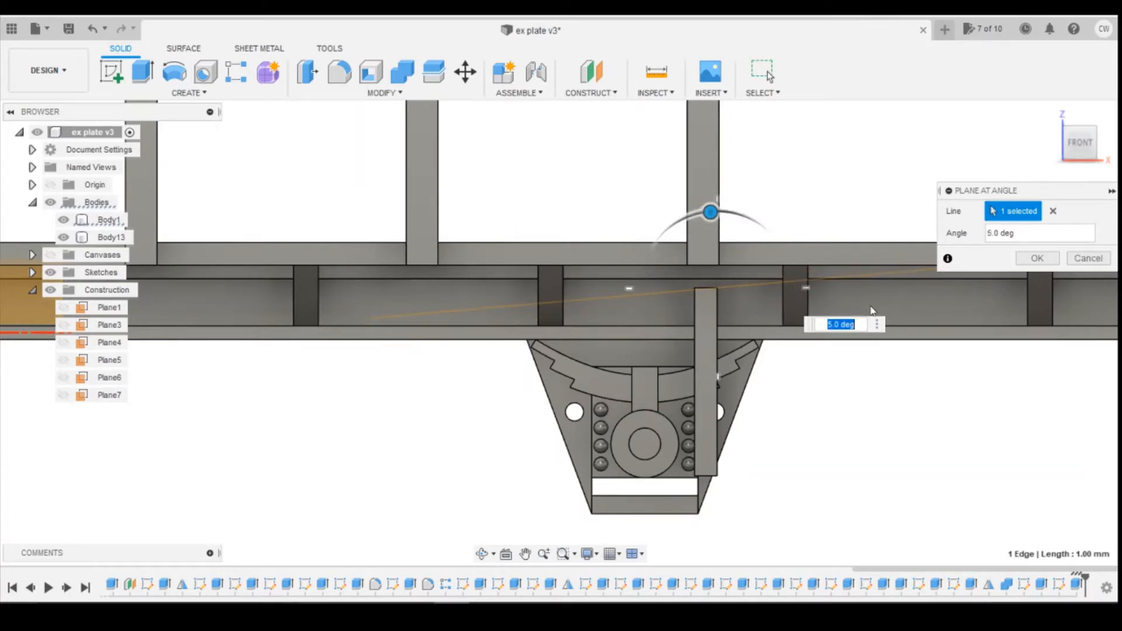
type("7.5")
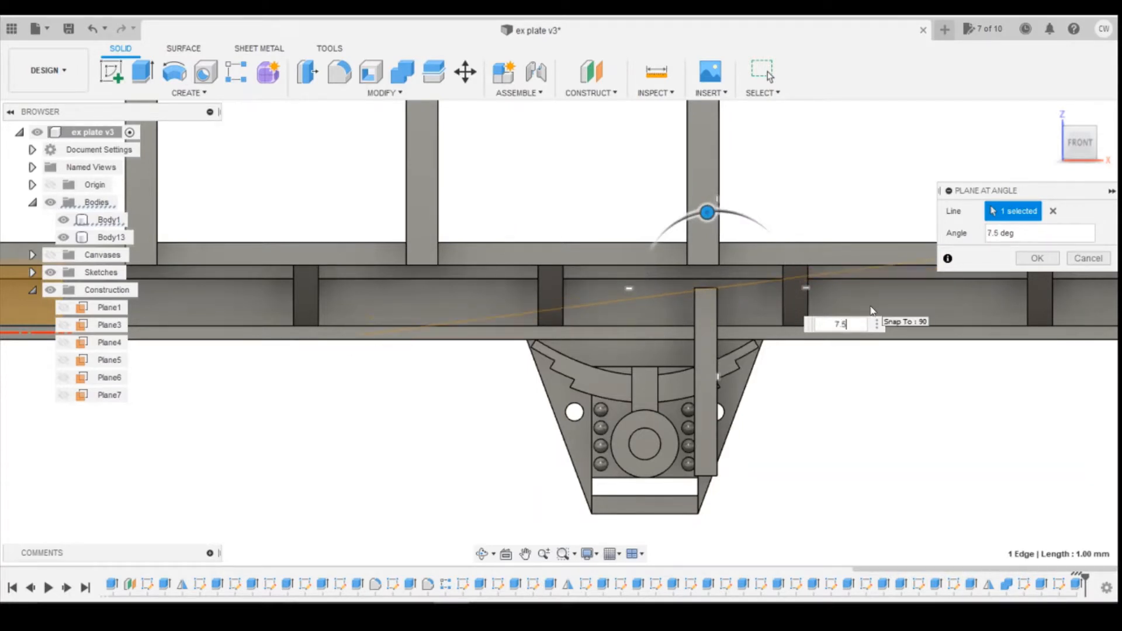
key("Return")
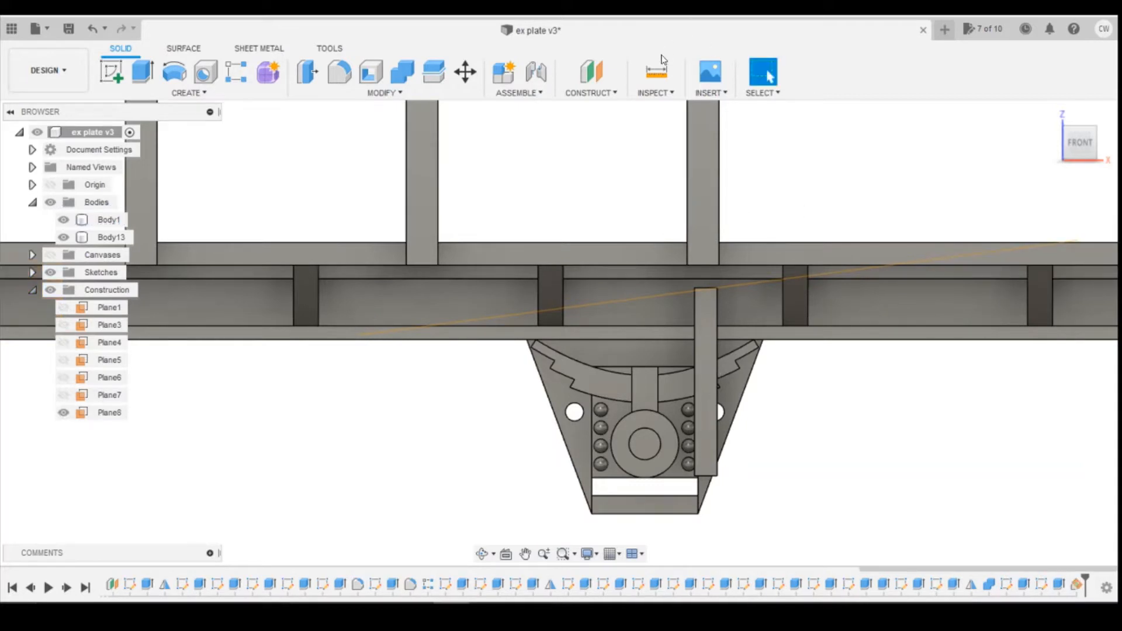
Create a second construction plane offset -1 mm from the angled plane, on its underside
left_click(591, 71)
left_click(633, 296)
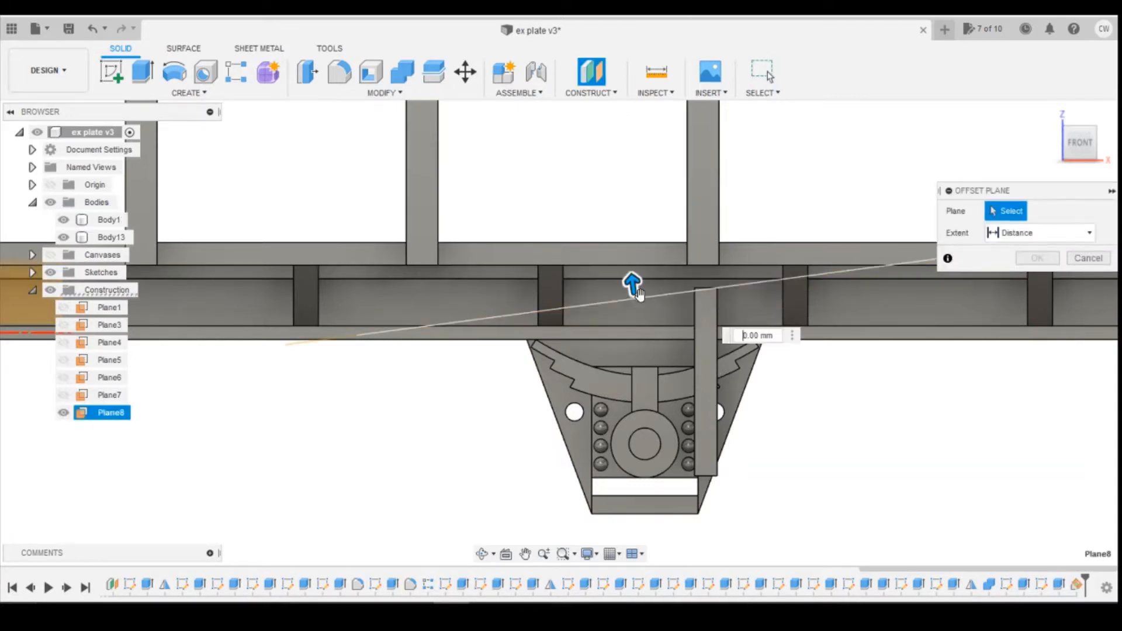
left_click_drag(636, 286, 644, 318)
scroll(424, 392, "down", 3)
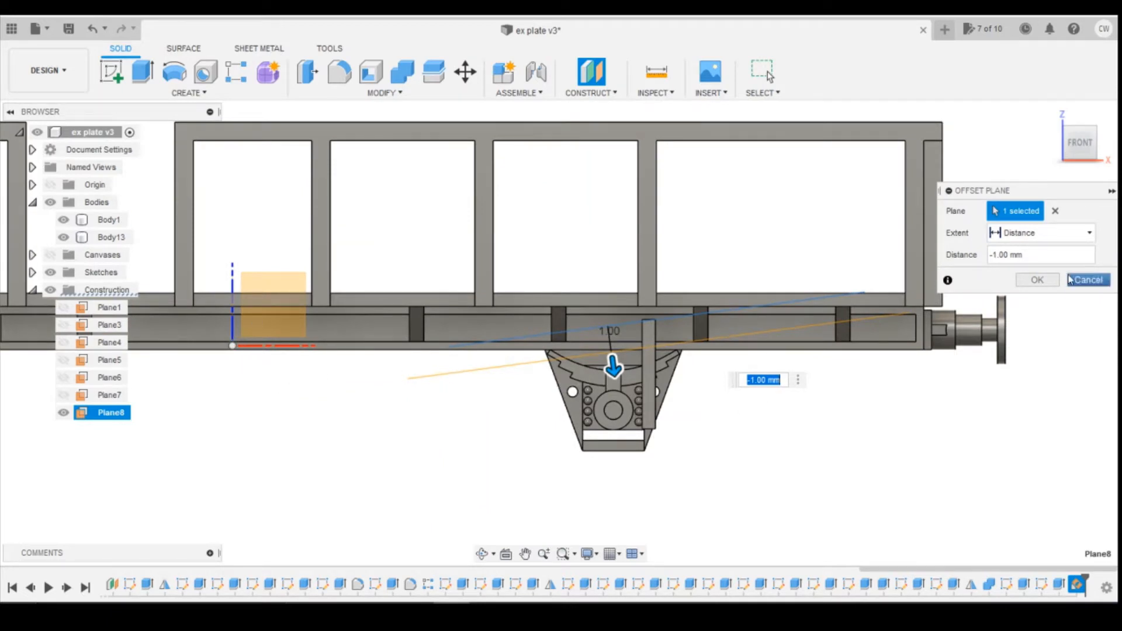
key("Return")
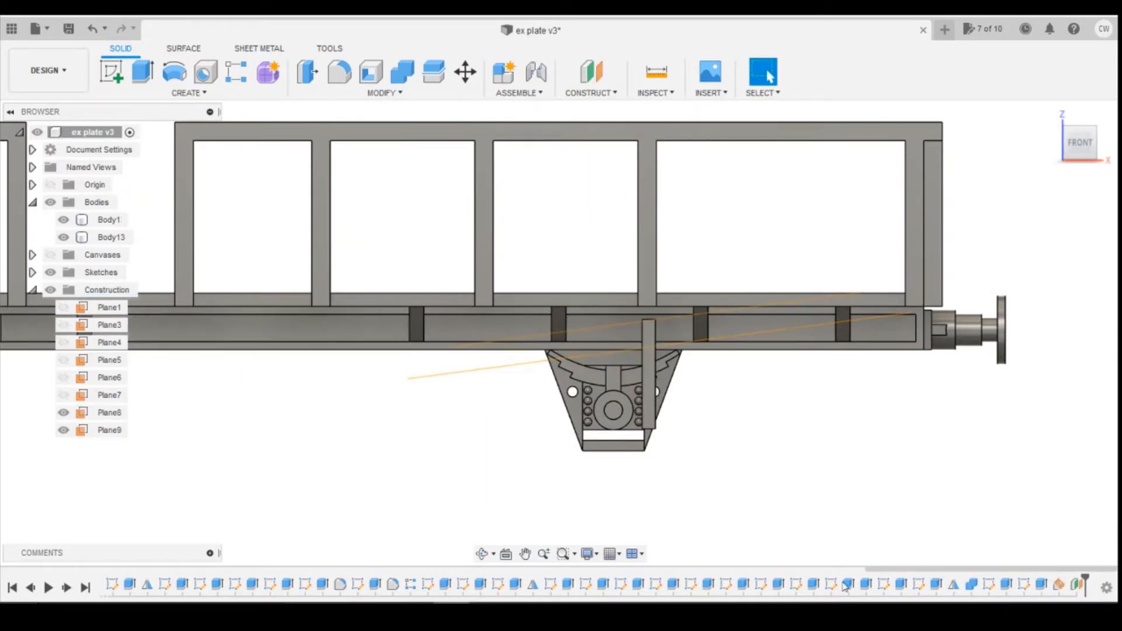
Edit the first angled construction plane and set its angle to 6 degrees
right_click(1059, 585)
left_click(1029, 462)
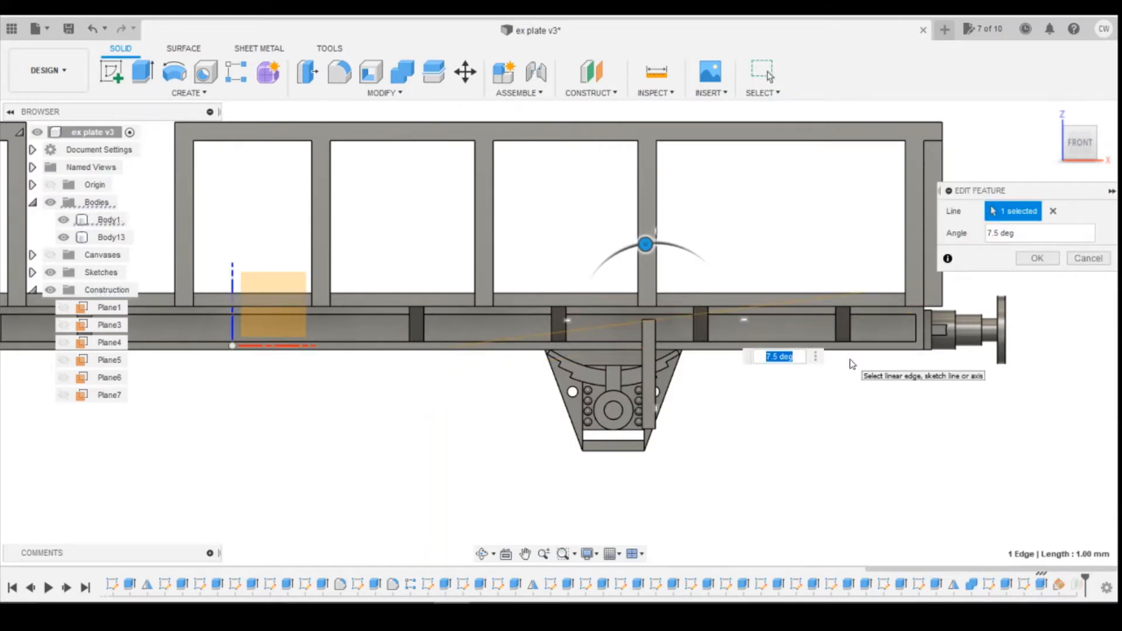
type("6")
key("Return")
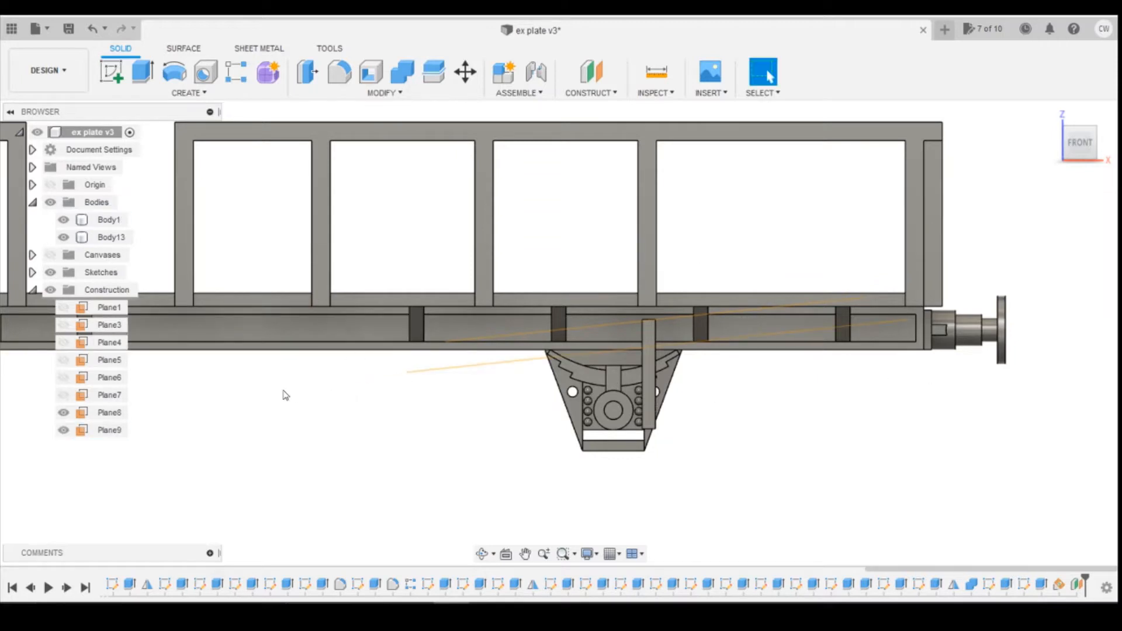
Compare the slope of the angled planes along the underframe with the wagon's reference photo
scroll(188, 406, "down", 8)
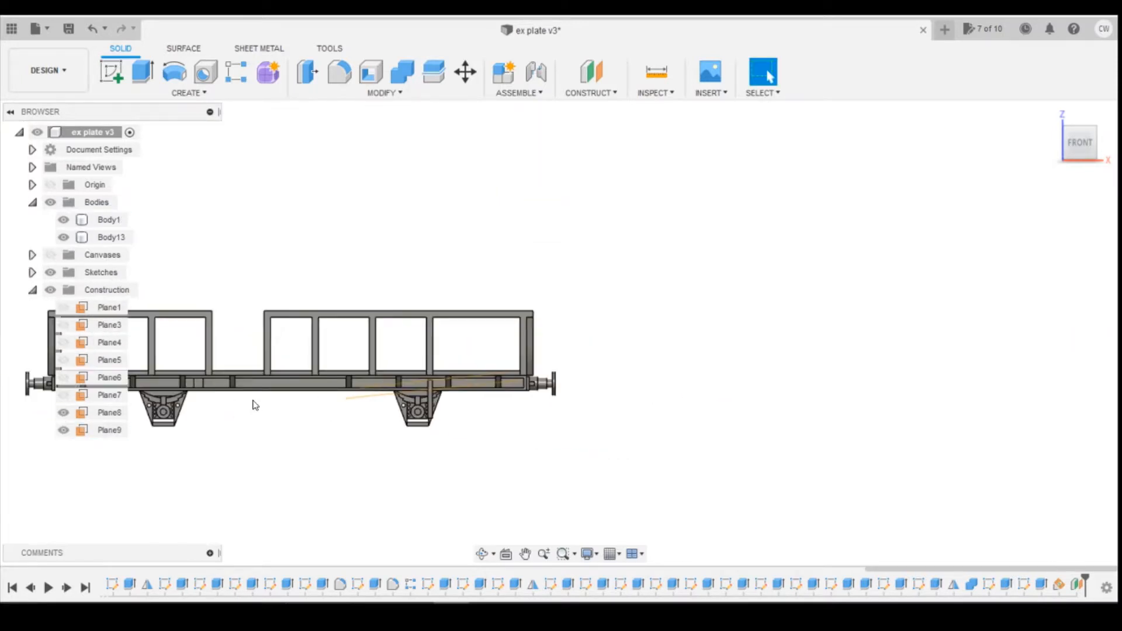
left_click(295, 391)
scroll(293, 409, "up", 3)
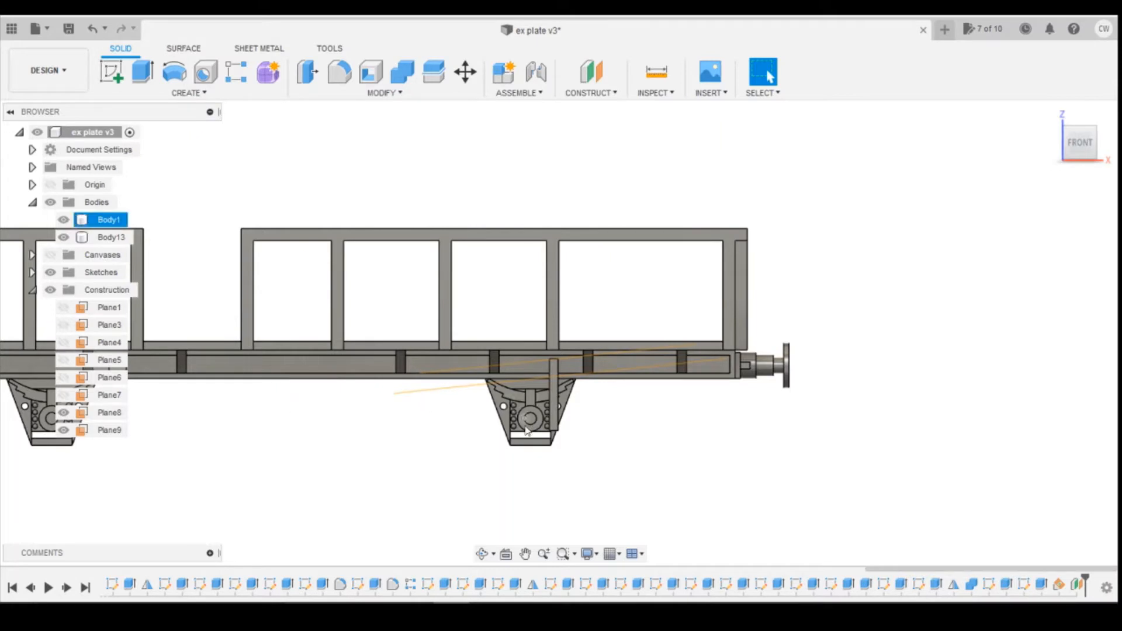
mouse_move(629, 544)
left_click(647, 513)
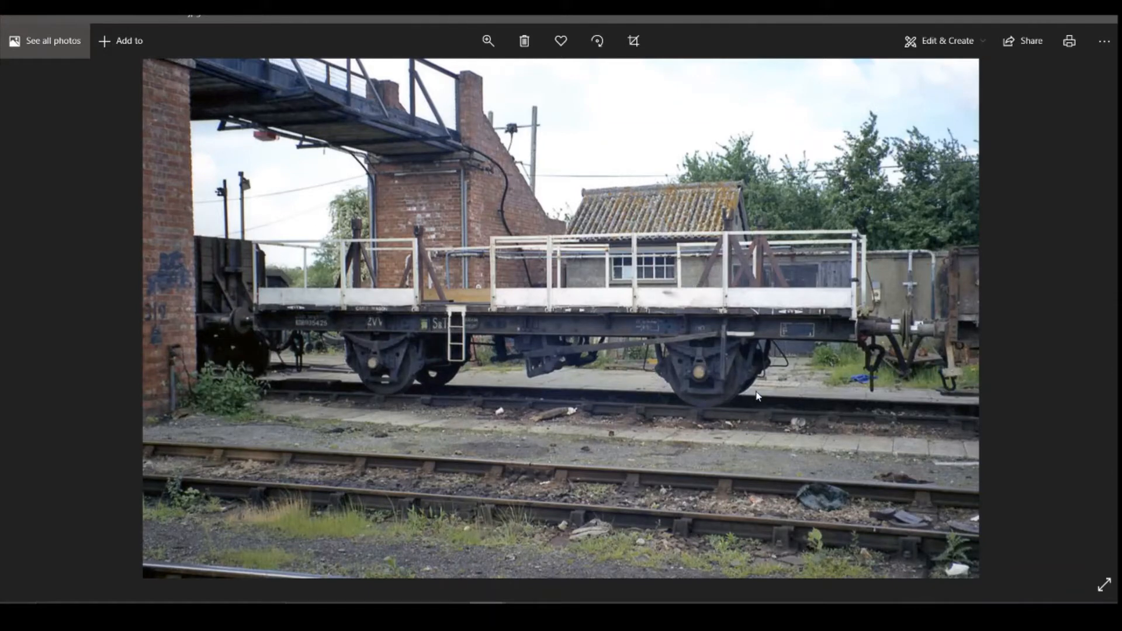
key("alt+Tab")
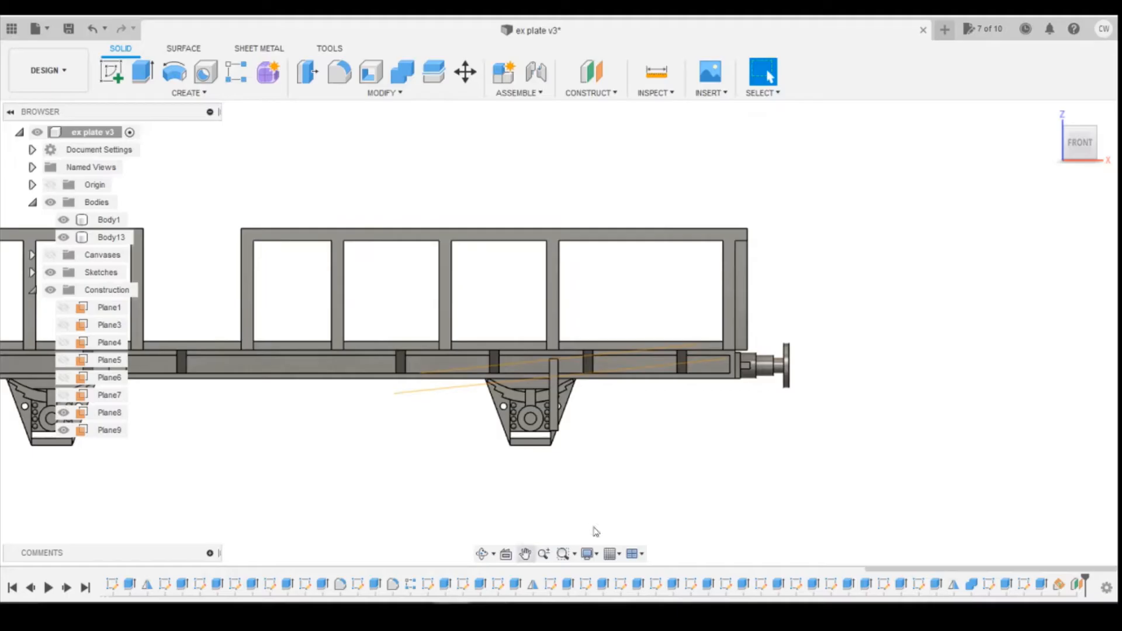
Start a sketch on the offset angled plane and slice the model at the sketch plane around the vertical bar
left_click(1082, 152)
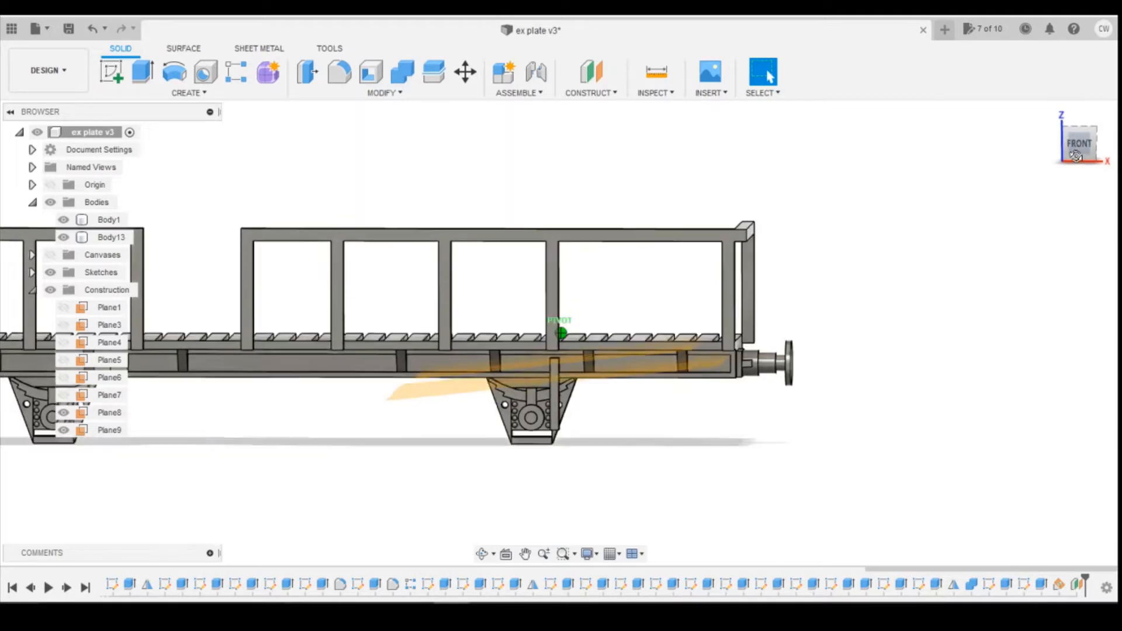
left_click(705, 374)
left_click(777, 499)
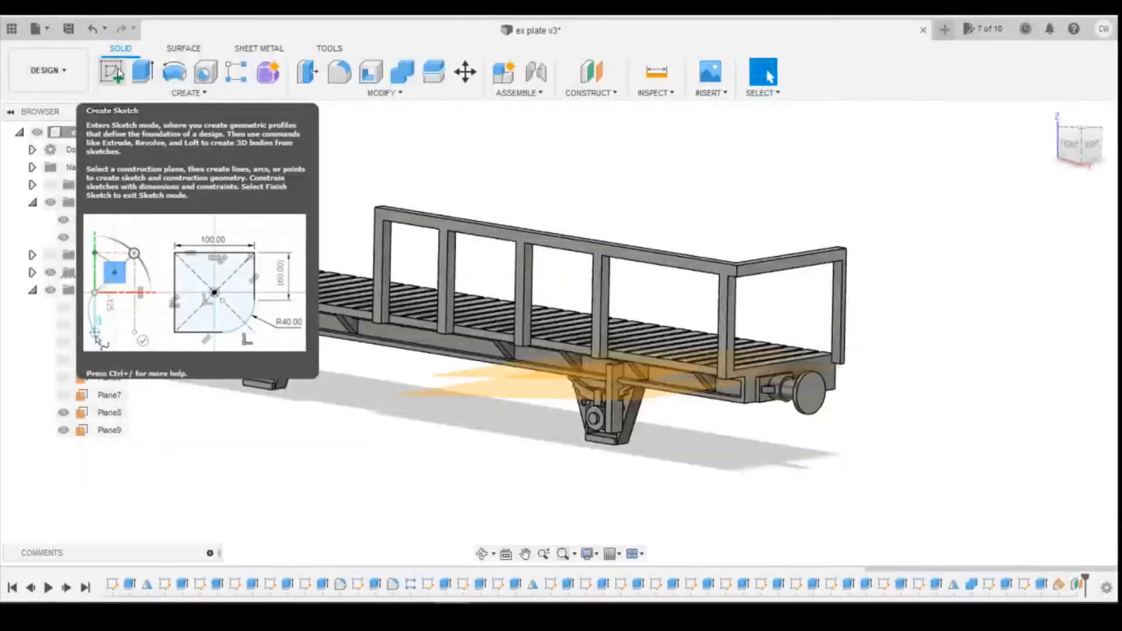
left_click(111, 72)
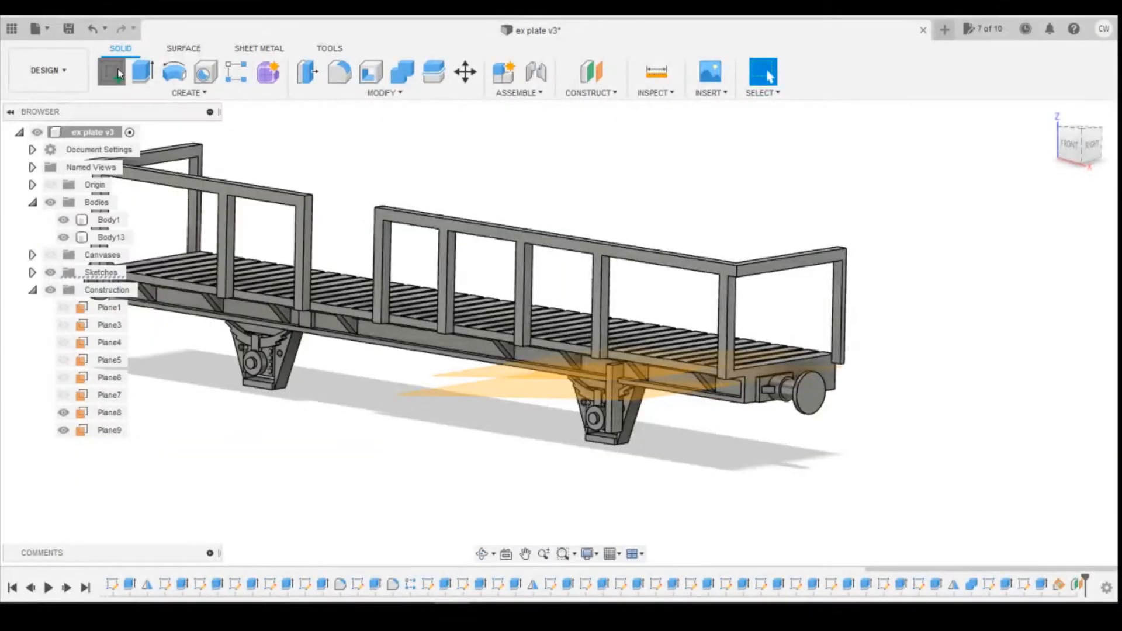
left_click(103, 430)
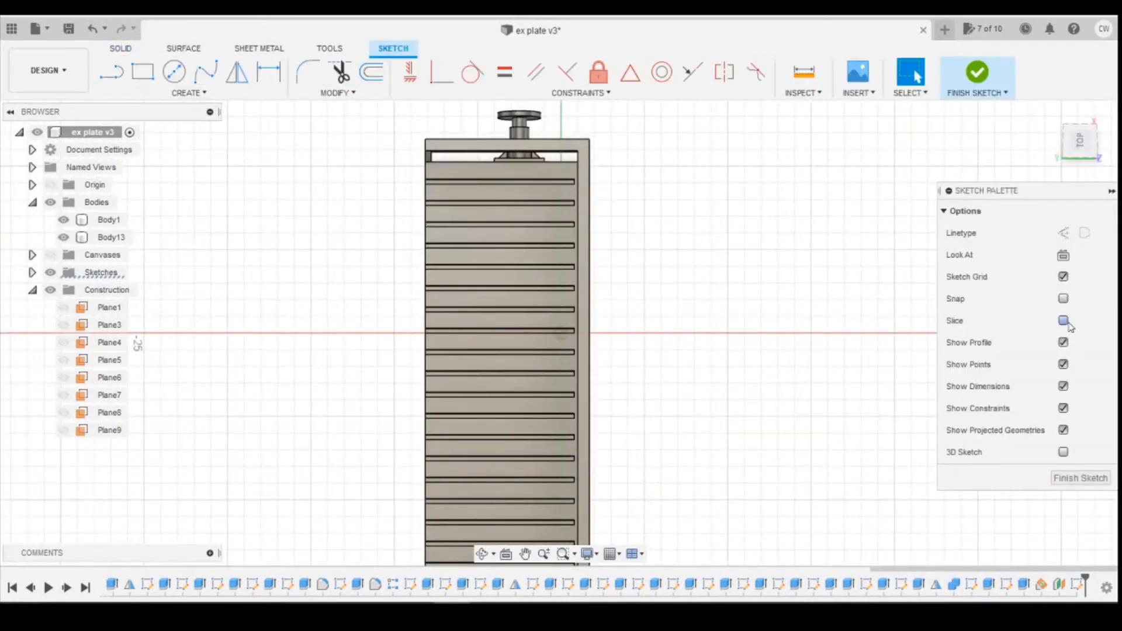
left_click(1063, 322)
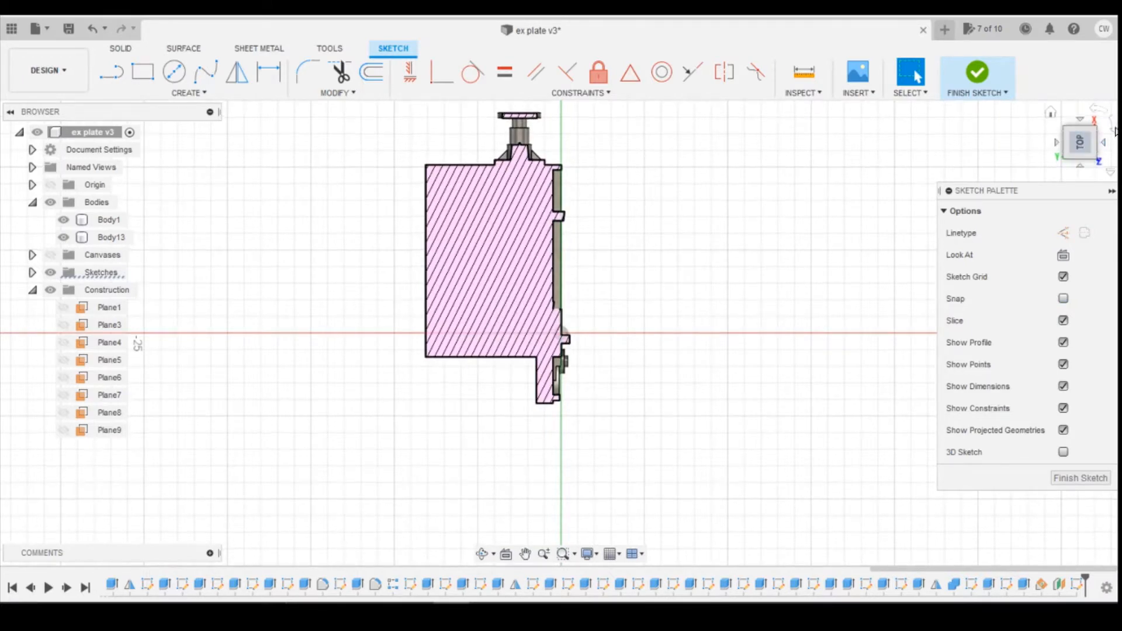
left_click(1115, 130)
left_click(1115, 131)
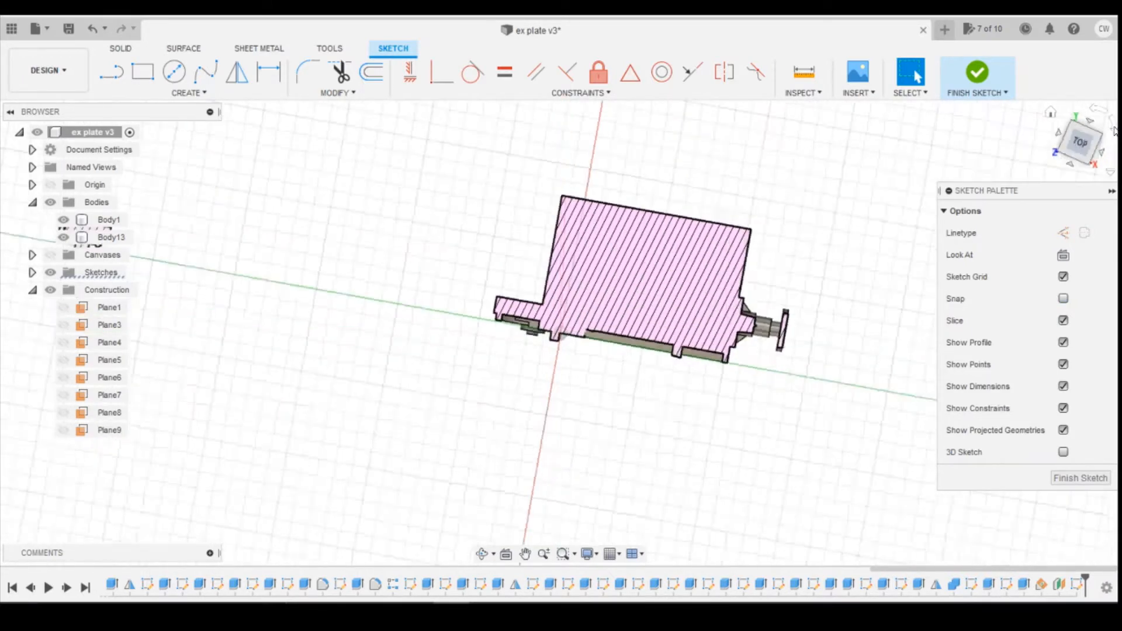
scroll(505, 390, "up", 5)
scroll(505, 390, "up", 5)
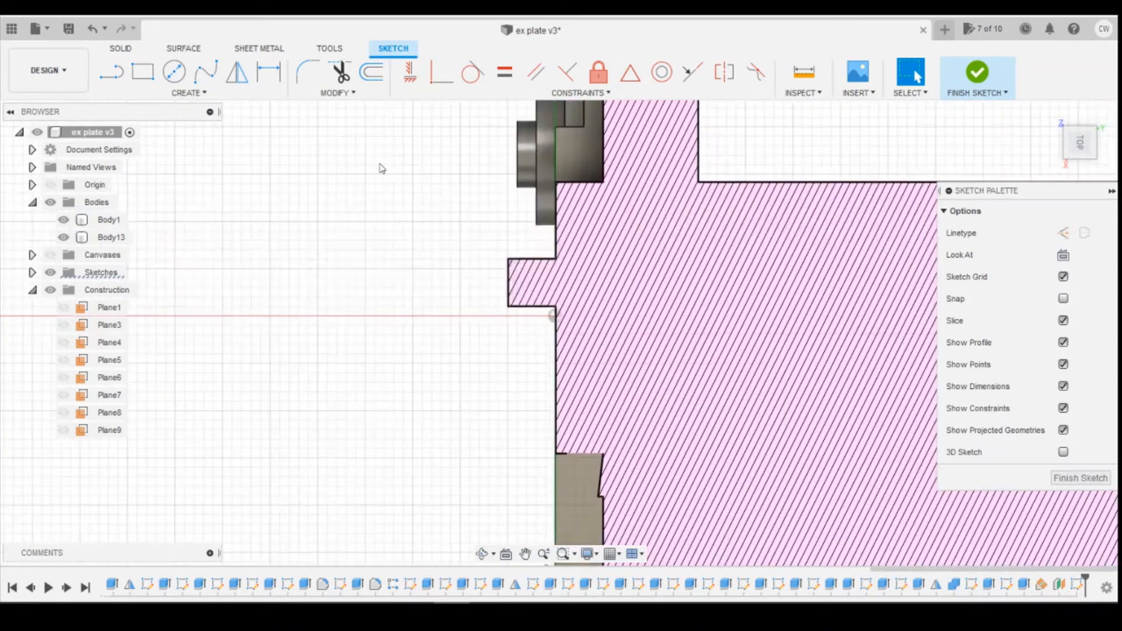
Draw a 0.5 mm line across the middle of the vertical bar's cut section, outward from the side frame
left_click(111, 72)
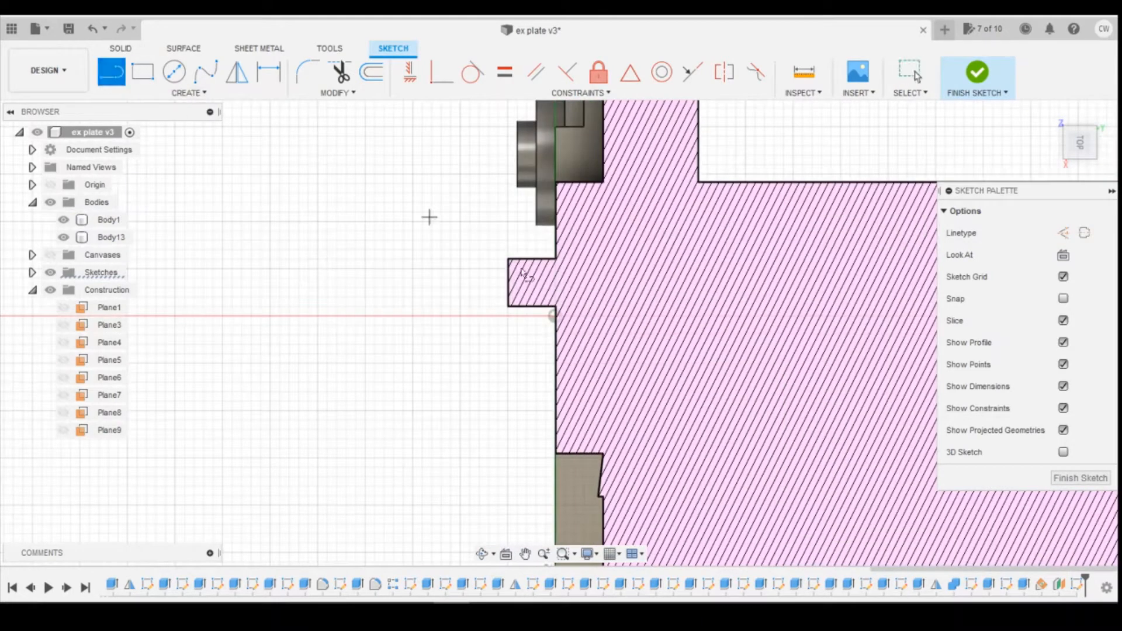
left_click(555, 289)
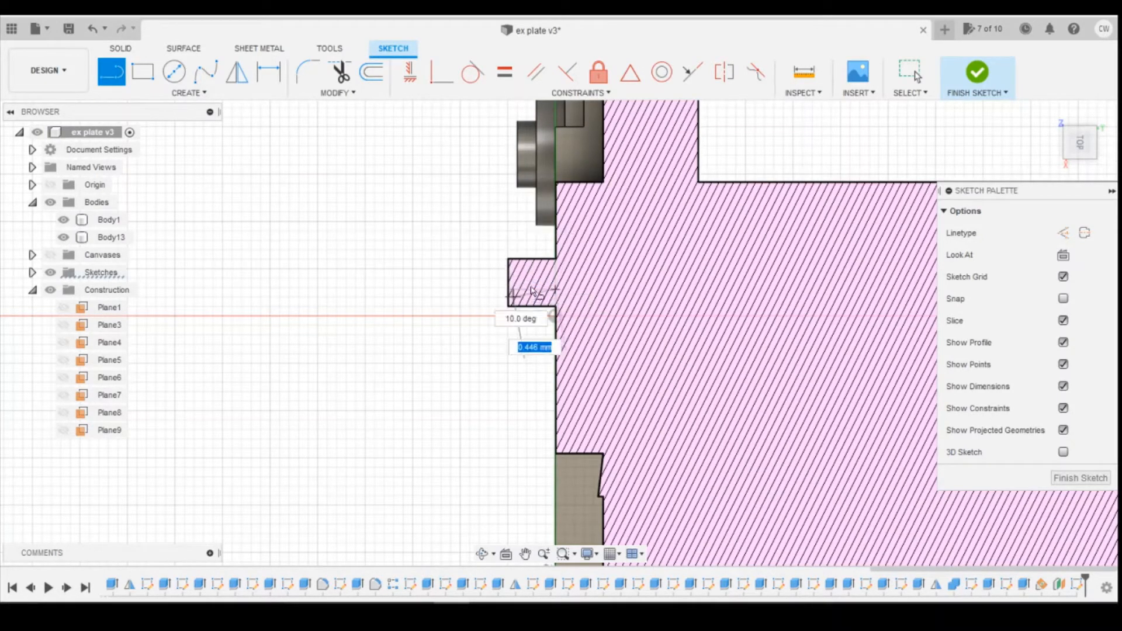
type("0")
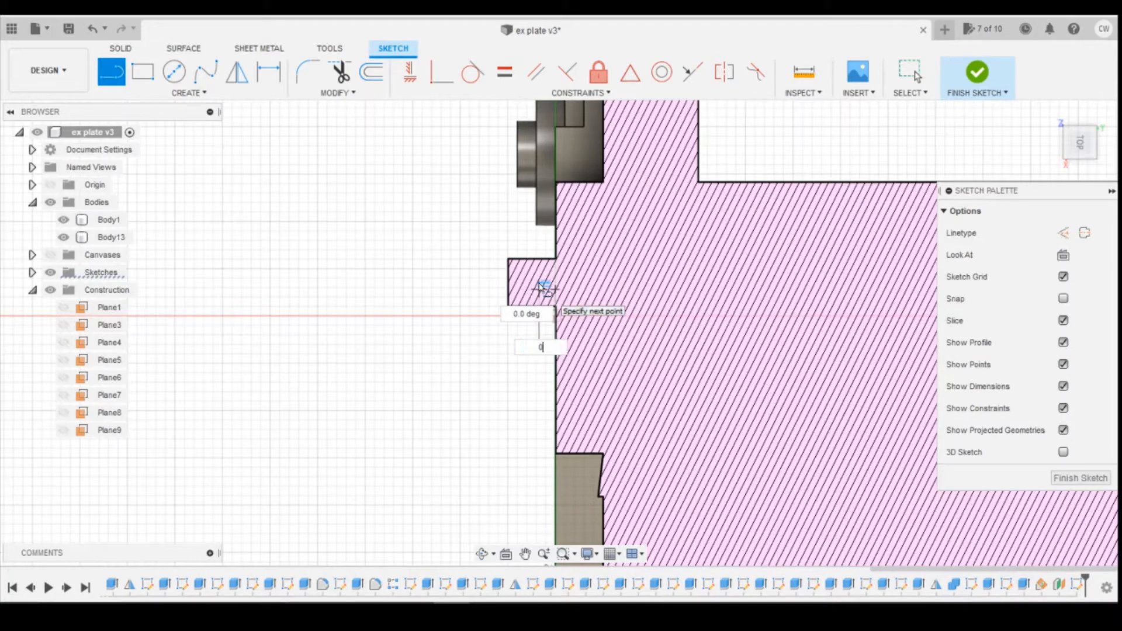
type(".5")
key("Return")
key("Escape")
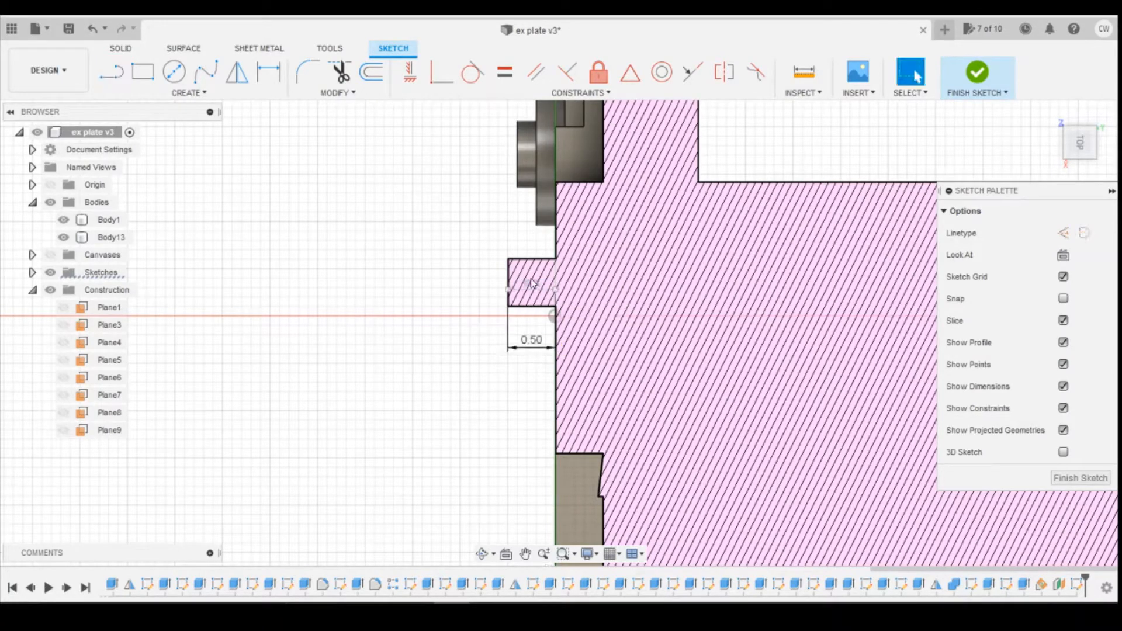
Check the reference photo and draw two parallel lines about 1.9 mm long from the short line's ends, heading away from the buffer
scroll(532, 283, "down", 2)
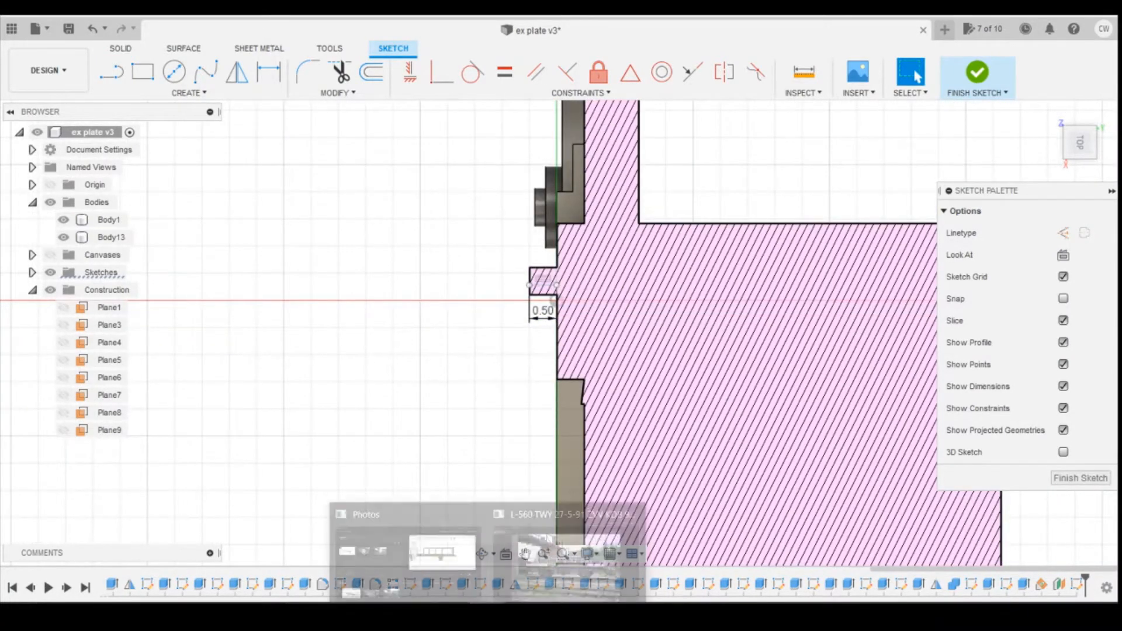
left_click(407, 549)
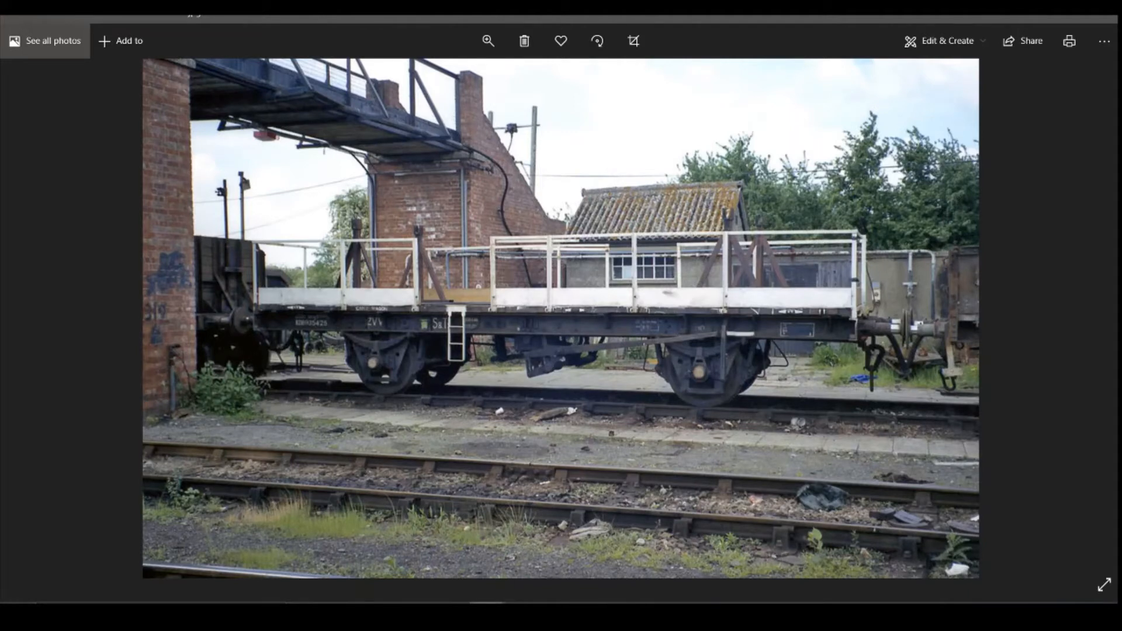
left_click(450, 552)
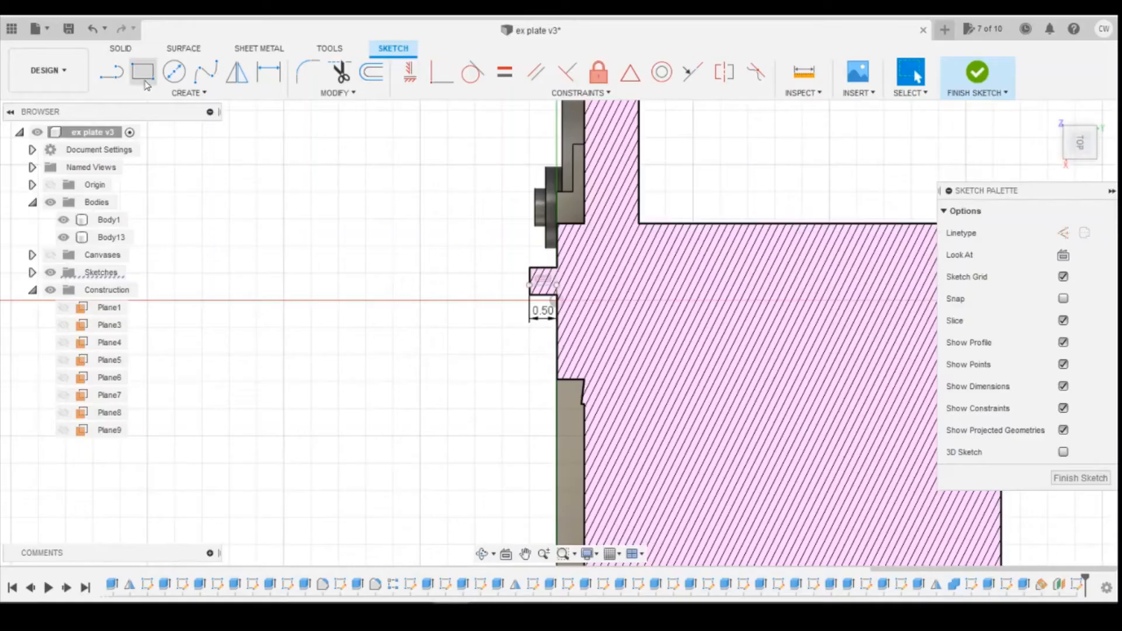
key("l")
left_click(529, 285)
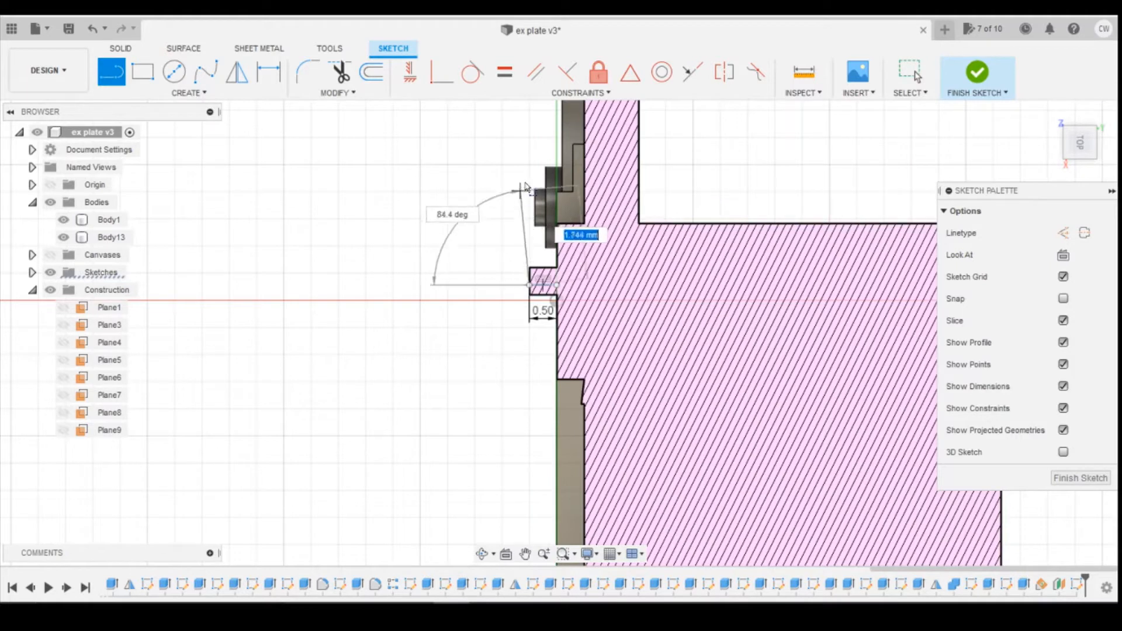
left_click(529, 181)
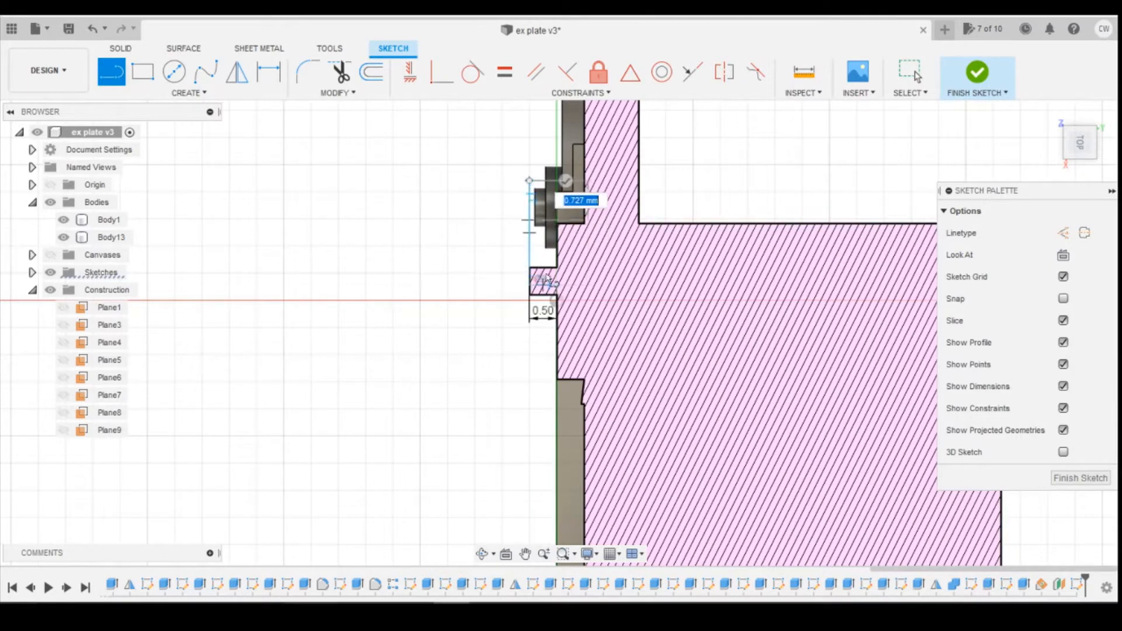
key("Escape")
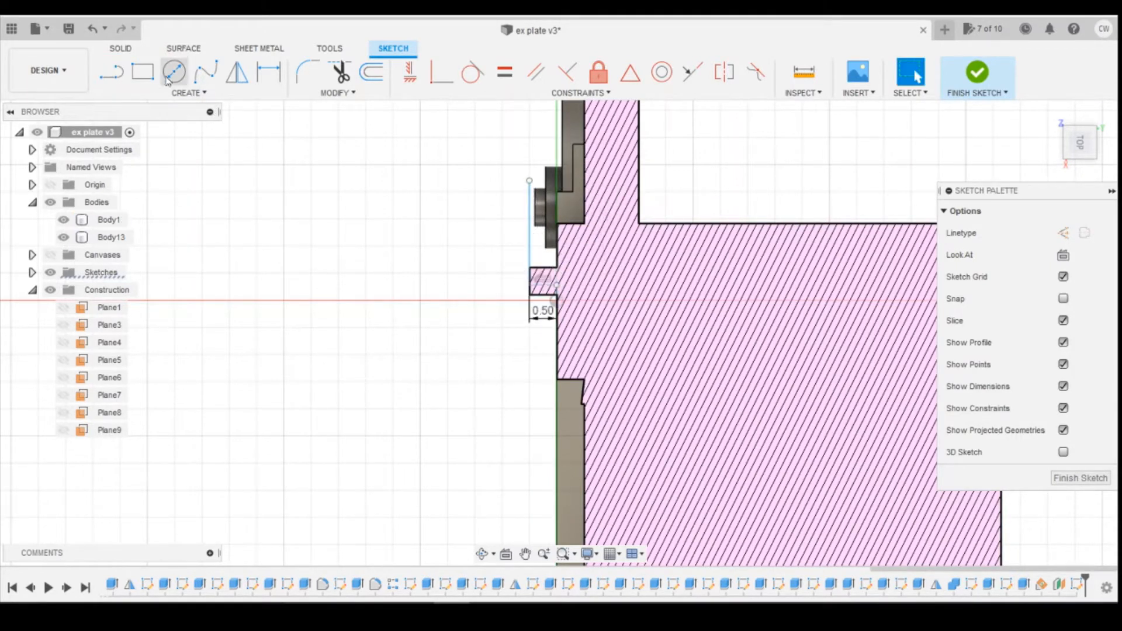
key("l")
left_click(557, 286)
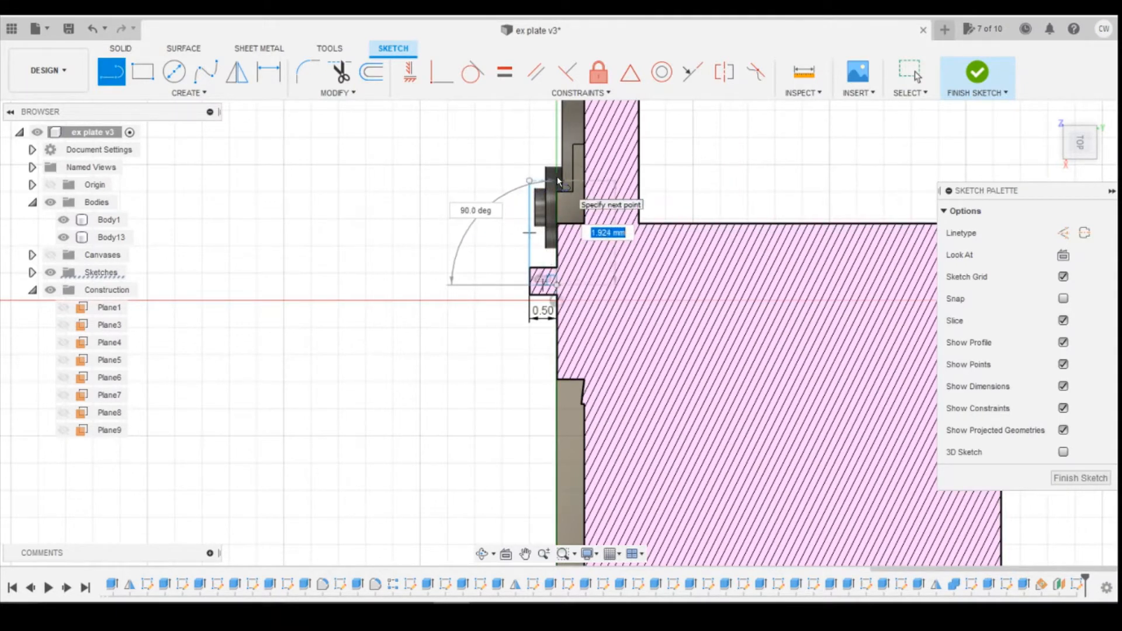
left_click(559, 181)
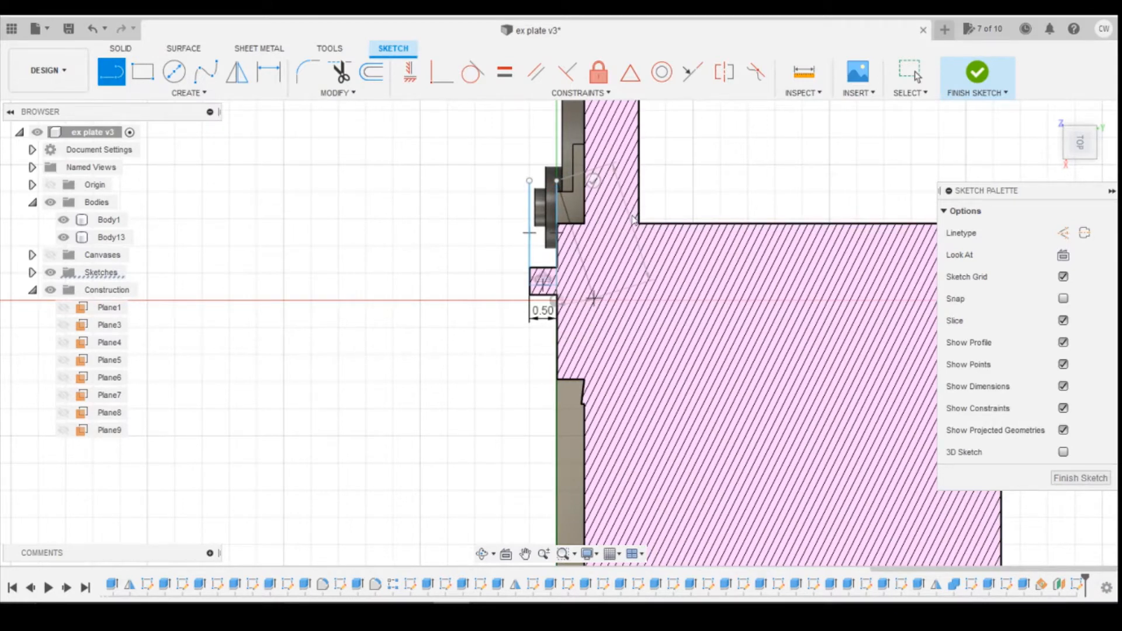
key("Escape")
Dimension the outer line to 1.9 mm and align the inner line's free end with it using the Horizontal/Vertical constraint
key("d")
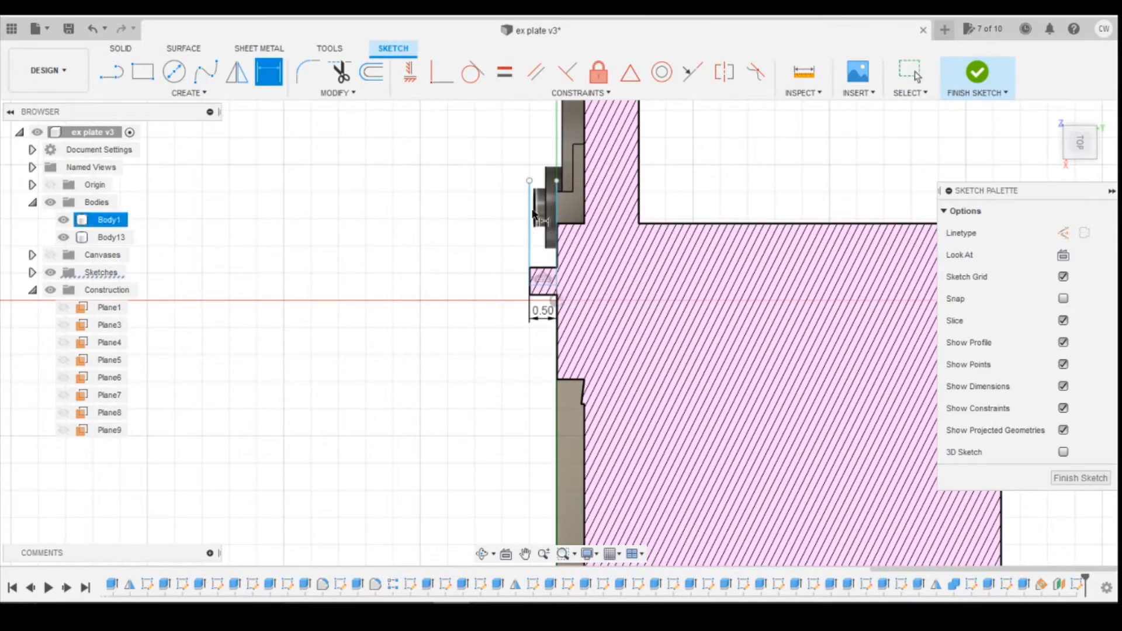
left_click(529, 199)
left_click(444, 222)
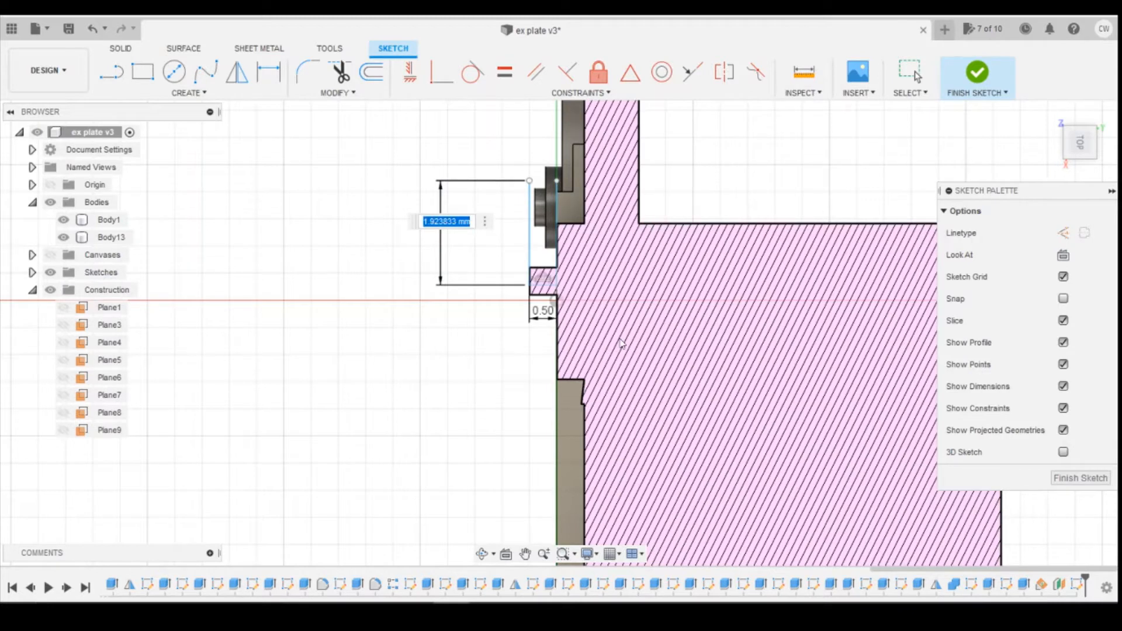
type("1.9")
key("Return")
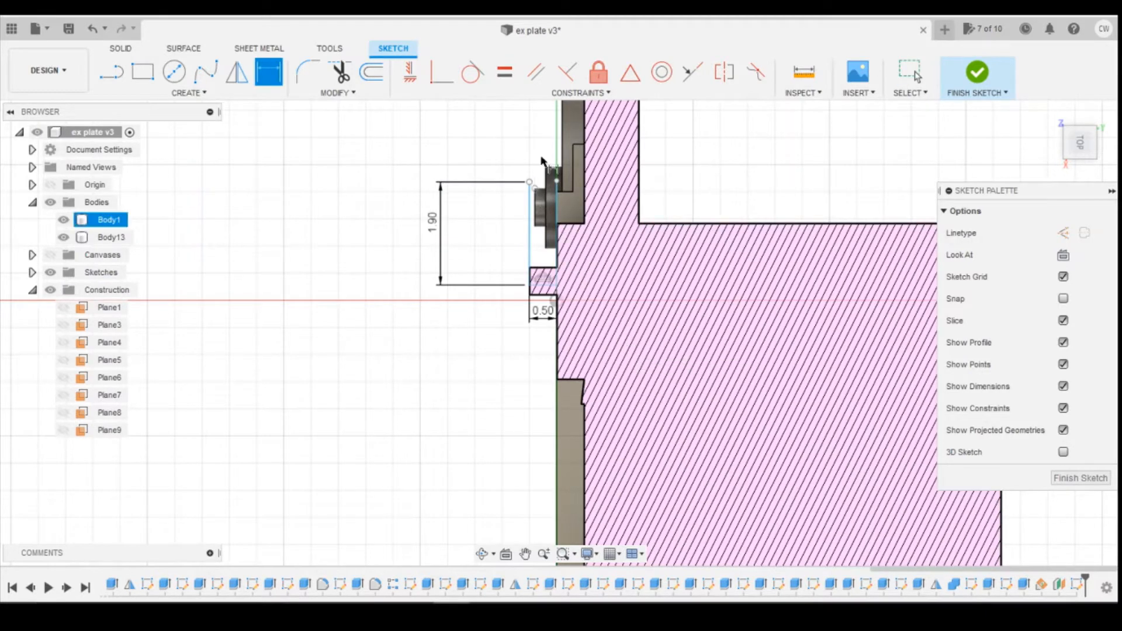
left_click(410, 72)
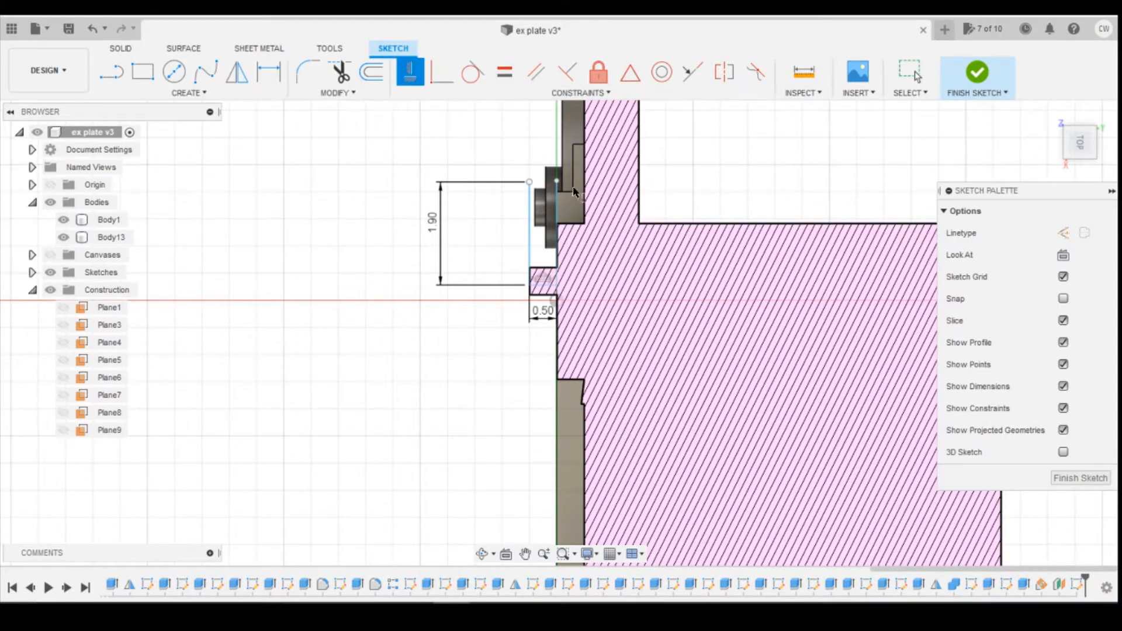
left_click(556, 181)
scroll(554, 188, "down", 4)
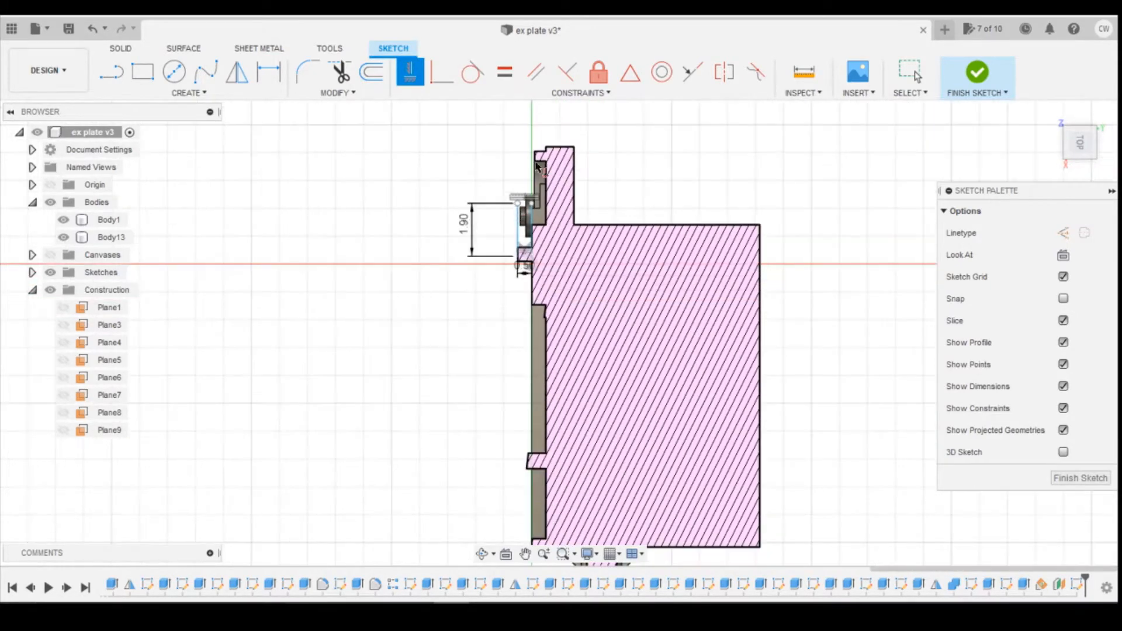
scroll(537, 166, "down", 6)
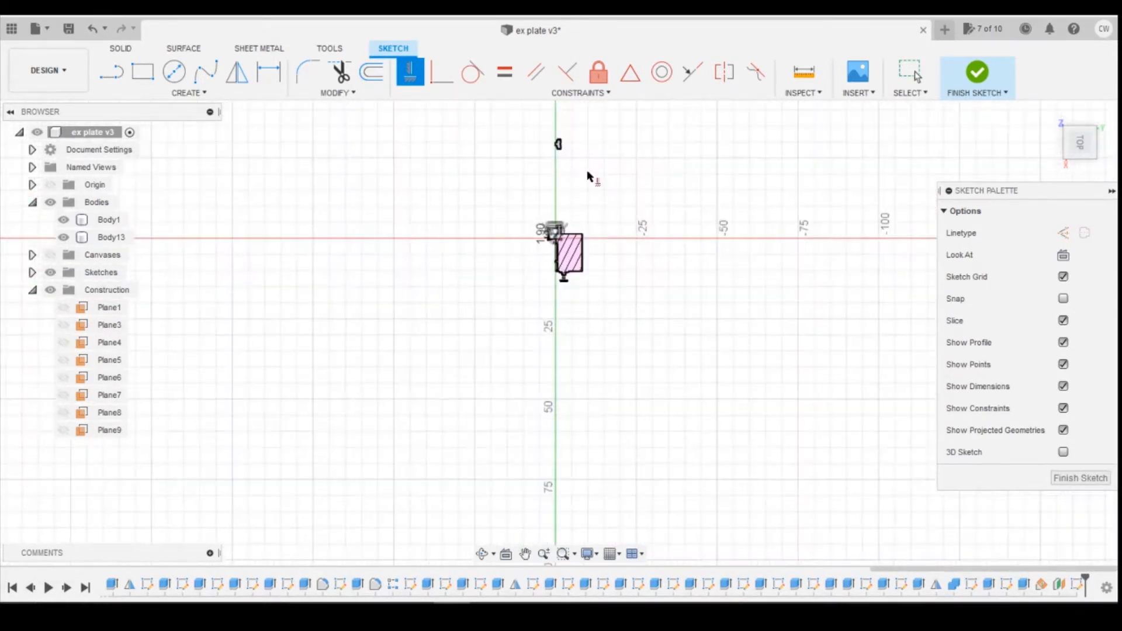
scroll(589, 177, "up", 4)
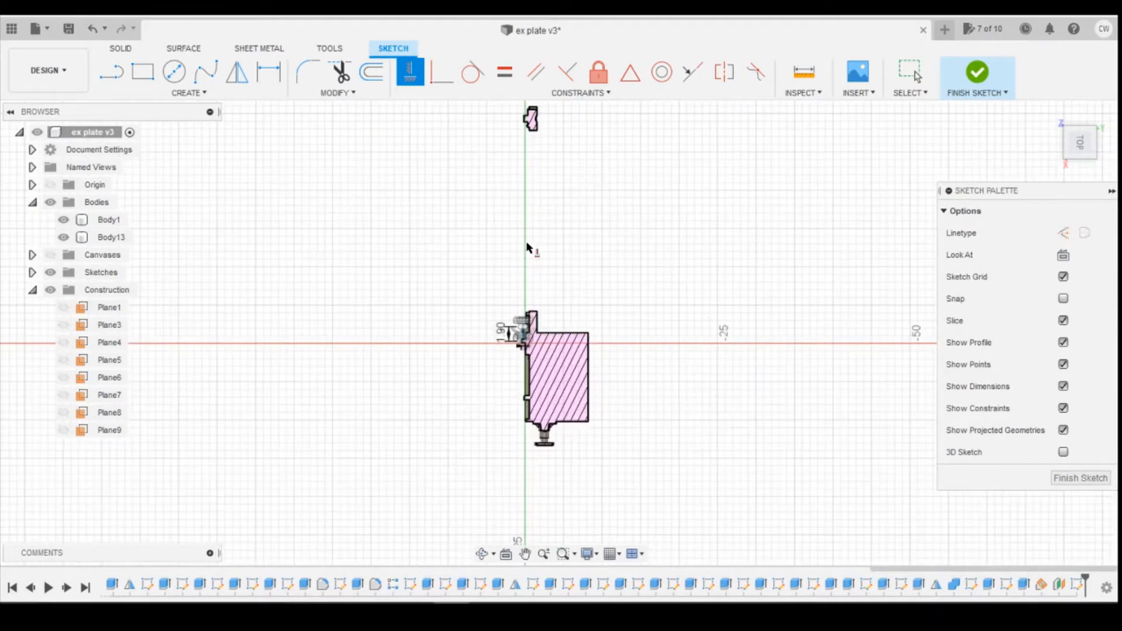
Draw a line about 10.5 mm long at about 96 degrees from the inner line's free end, angling inward towards the wagon's centre
left_click(111, 73)
scroll(514, 304, "up", 3)
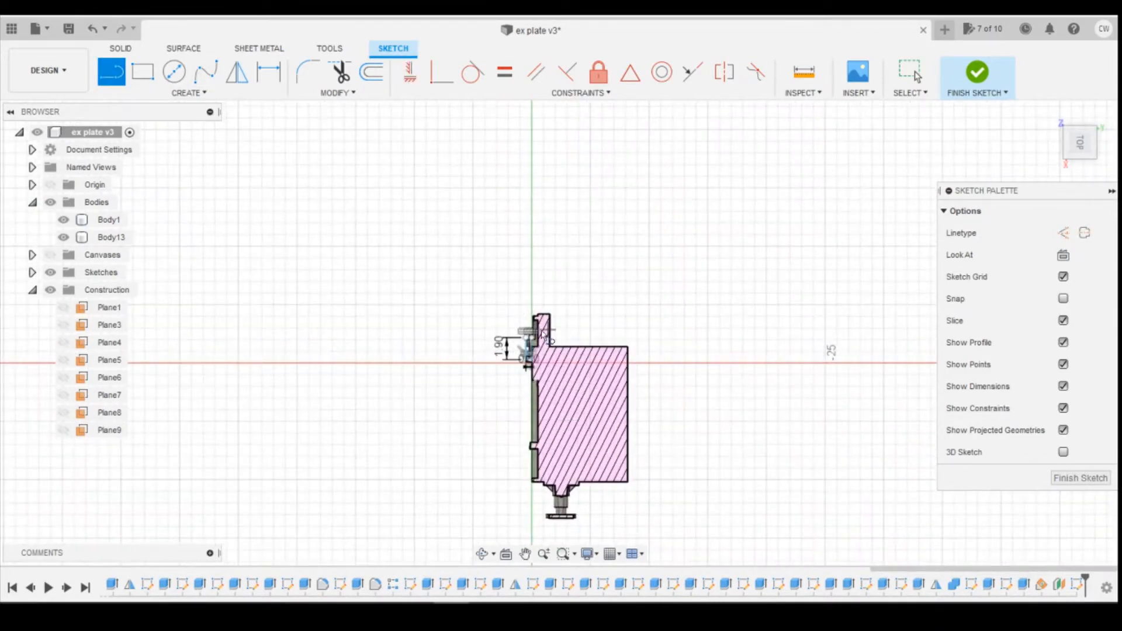
scroll(543, 331, "up", 2)
left_click(525, 347)
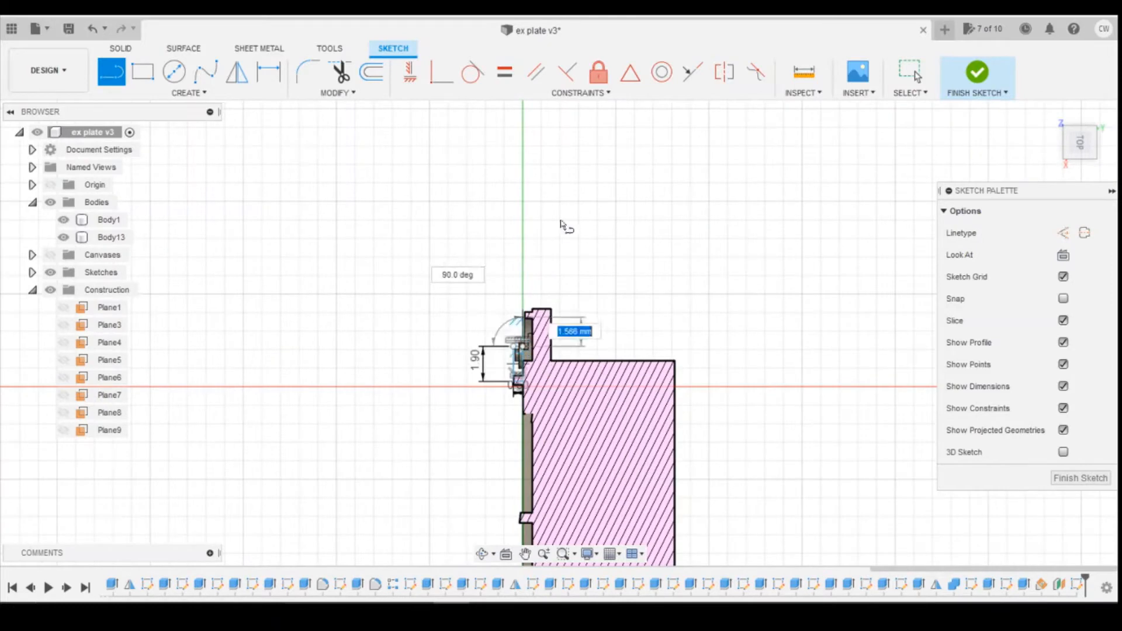
scroll(550, 187, "down", 2)
scroll(550, 202, "down", 2)
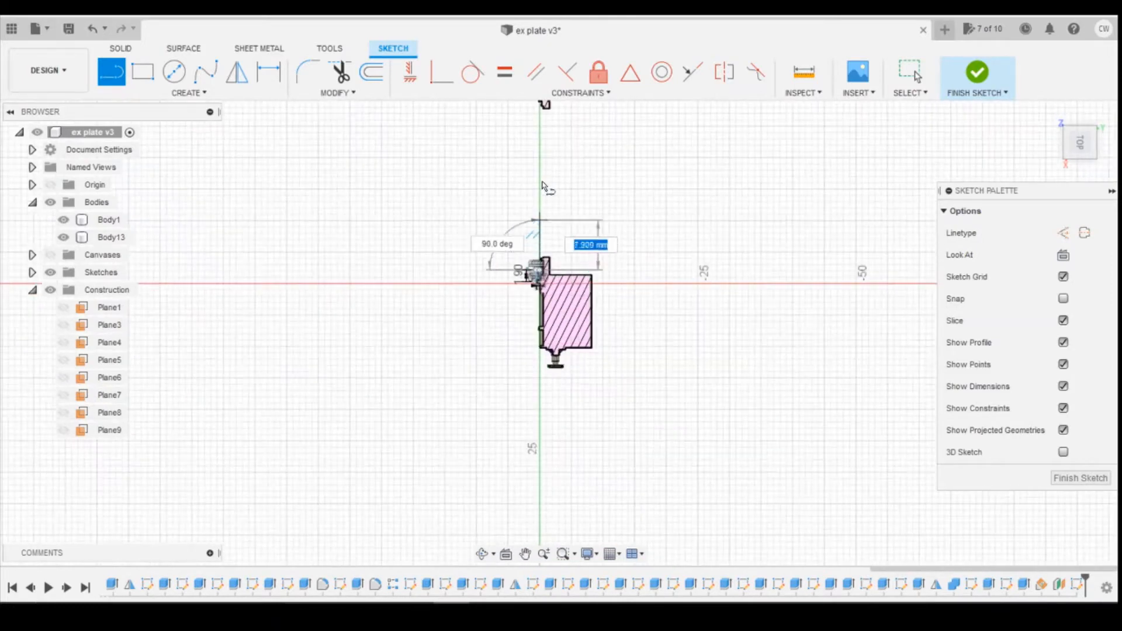
scroll(553, 150, "up", 1)
scroll(552, 149, "up", 2)
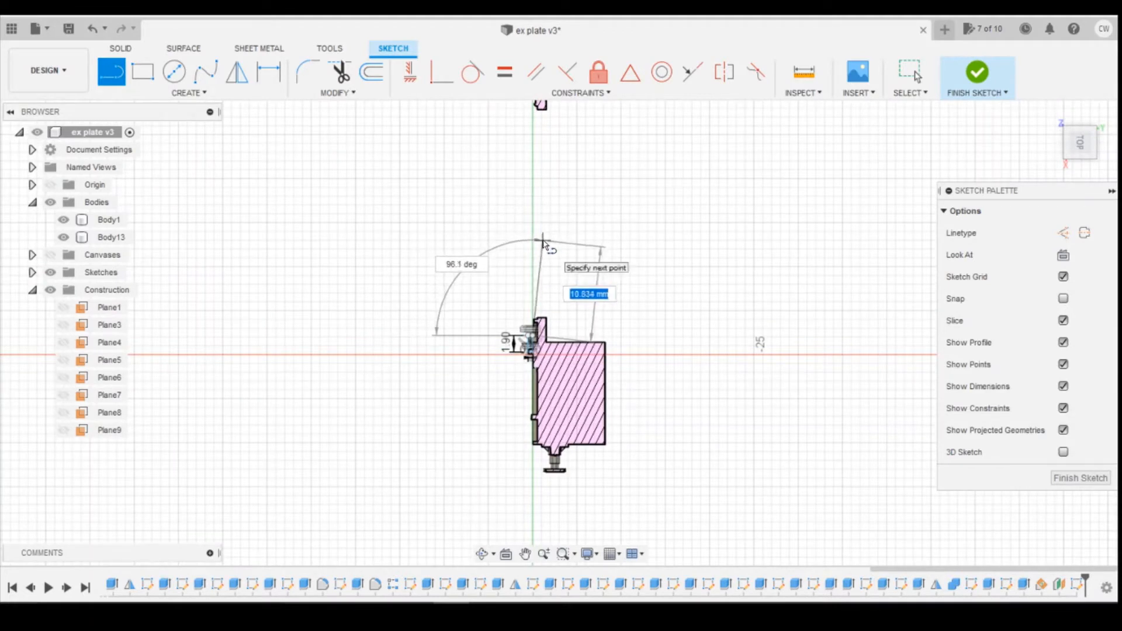
left_click(542, 239)
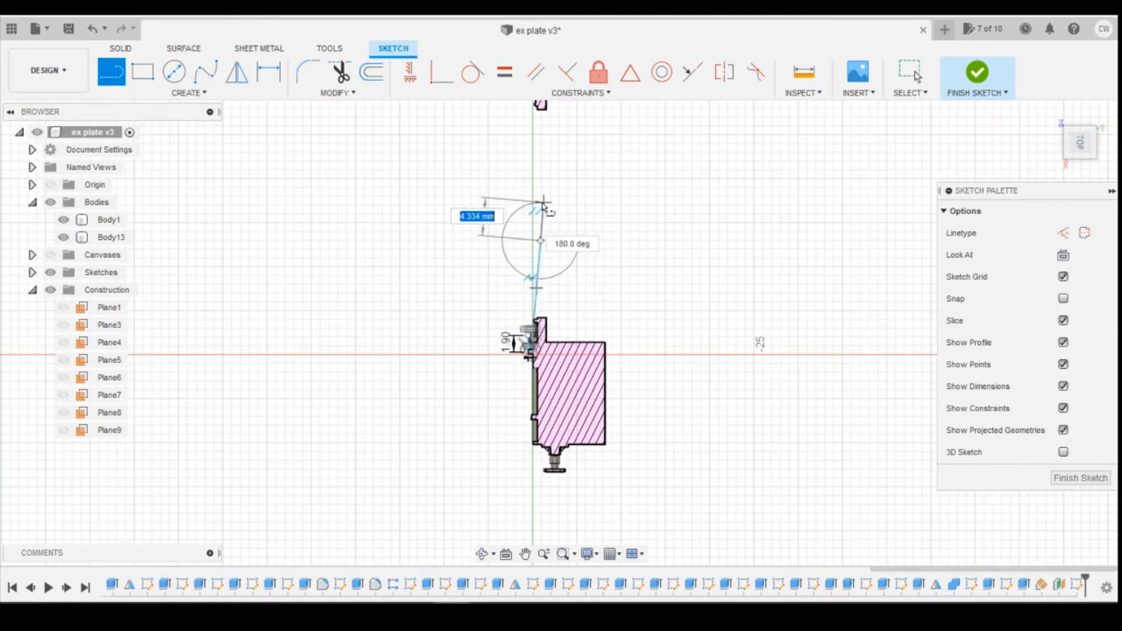
Continue the sloping line with a segment parallel to the side frame and finish it with a 0.5 mm line turning outward
scroll(544, 225, "up", 2)
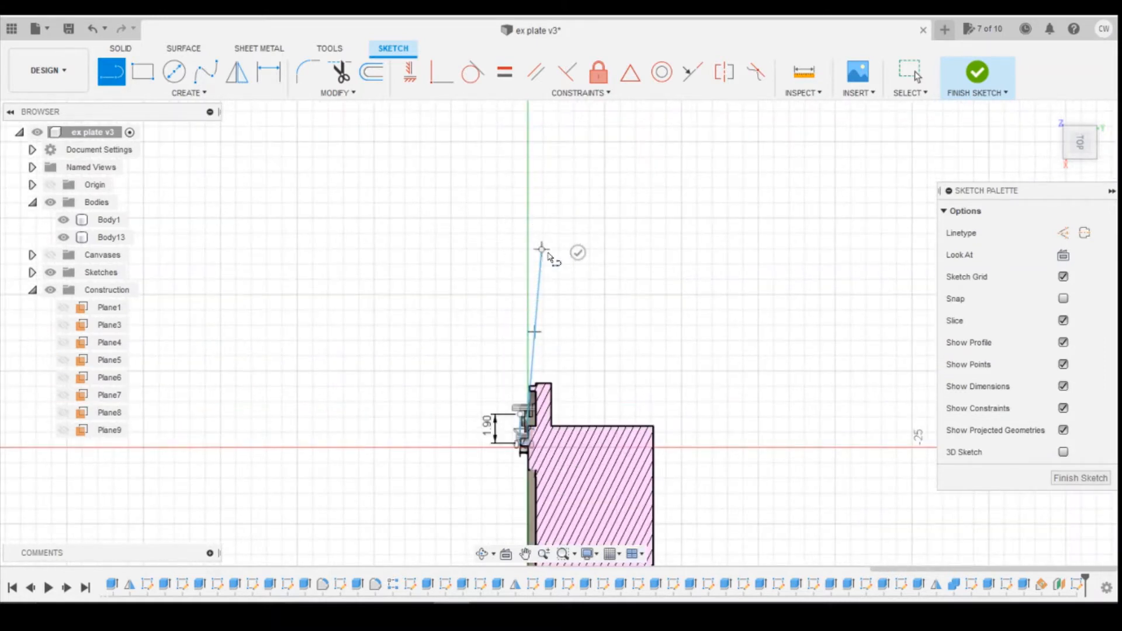
scroll(537, 172, "up", 2)
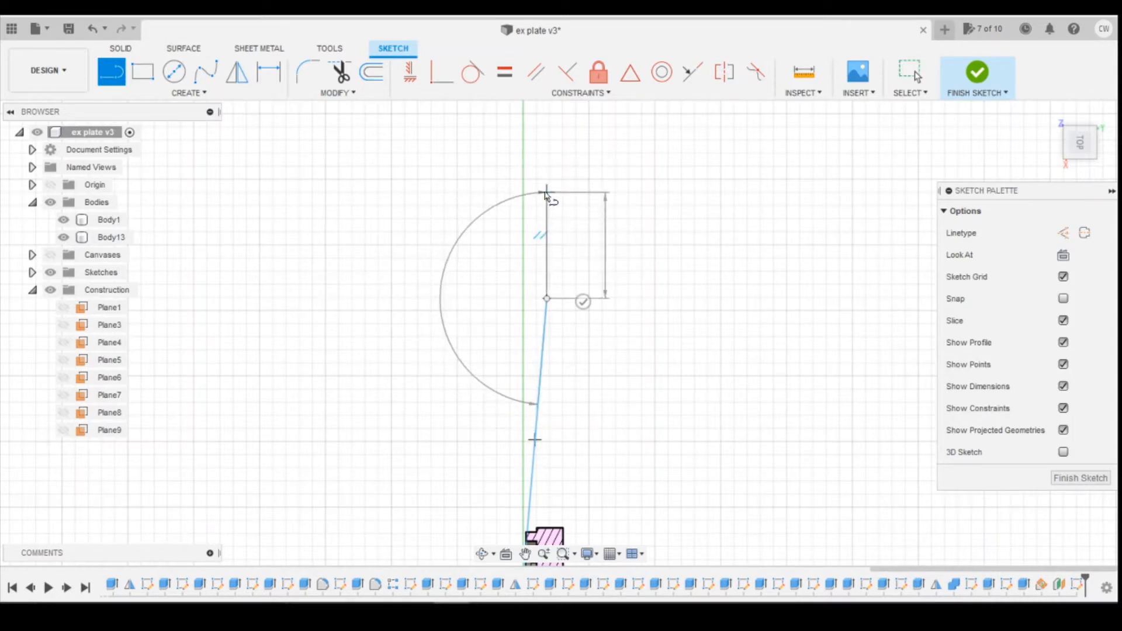
left_click(546, 192)
scroll(533, 197, "up", 2)
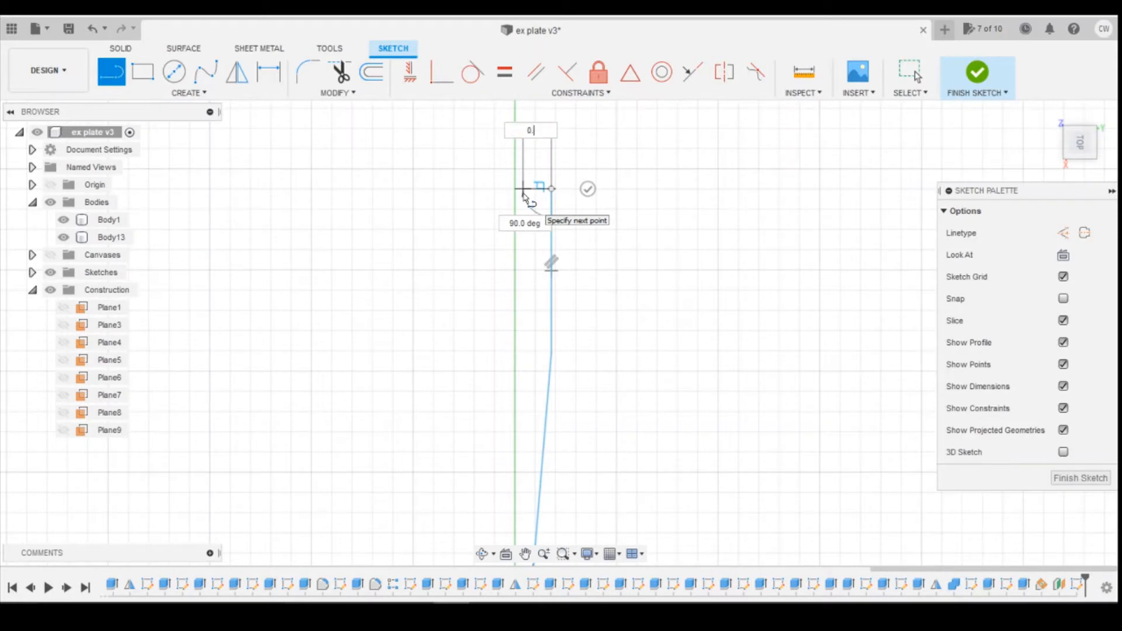
key("Return")
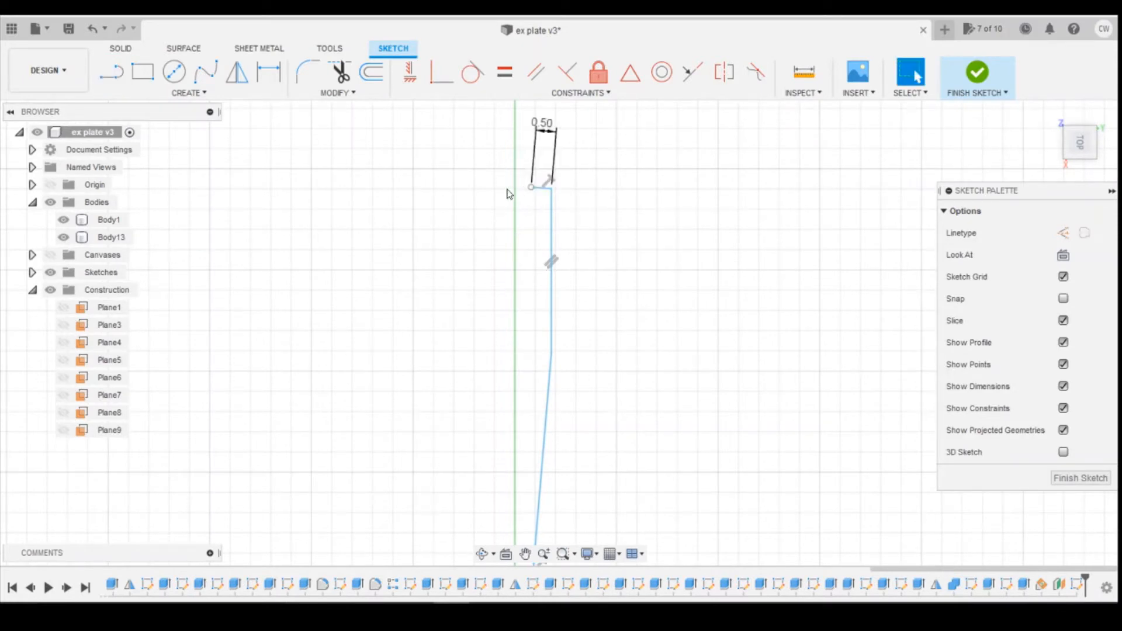
Try to dimension the angle between the 0.5 mm end line and the adjoining straight segment at 90 degrees
key("d")
left_click(545, 188)
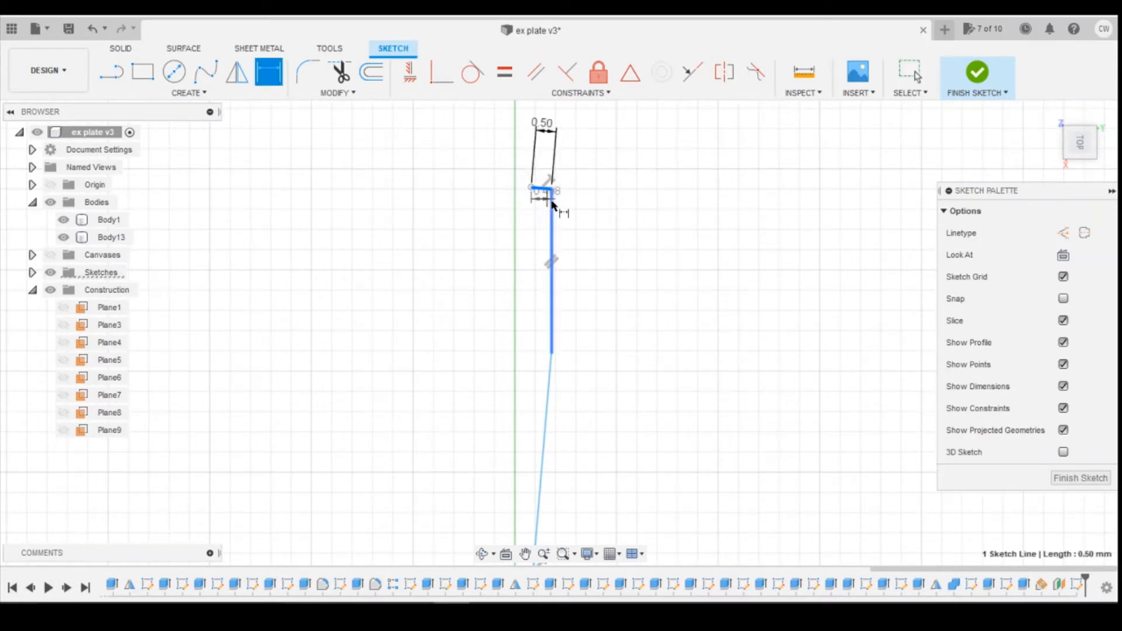
left_click(551, 215)
left_click(545, 211)
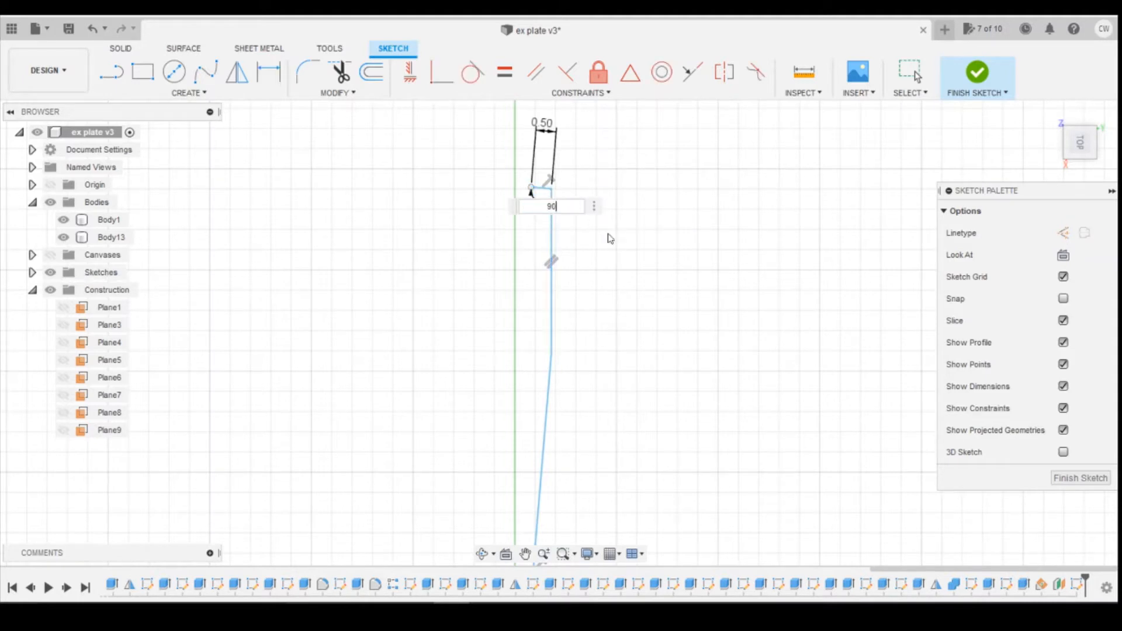
key("Return")
key("Escape")
Undo the 90-degree angle dimension at the end line
scroll(602, 183, "down", 4)
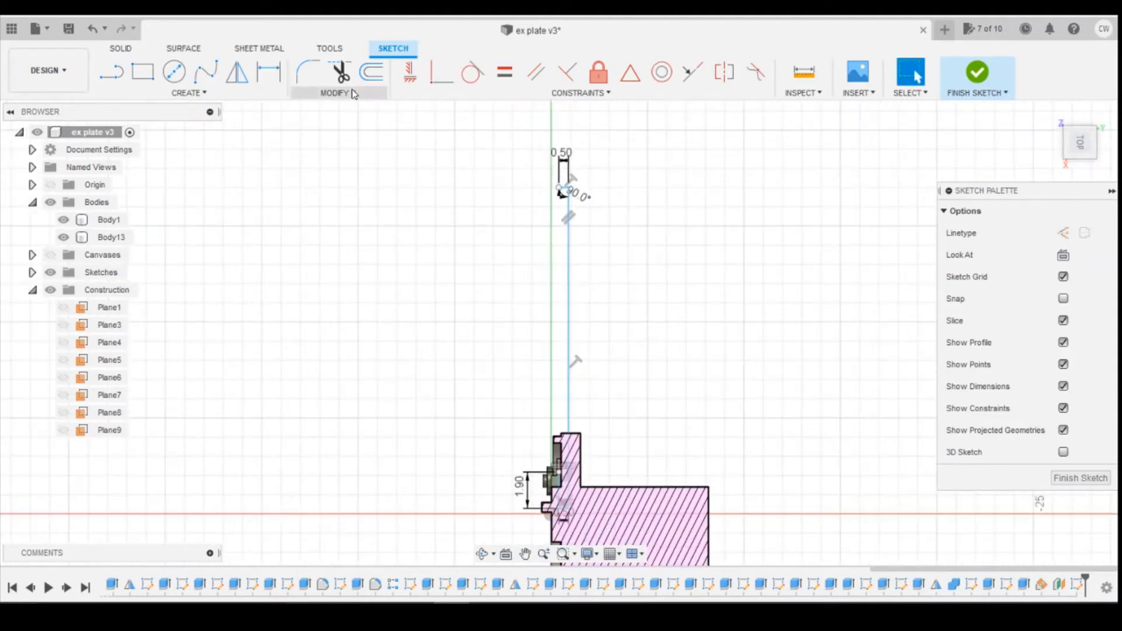
key("l")
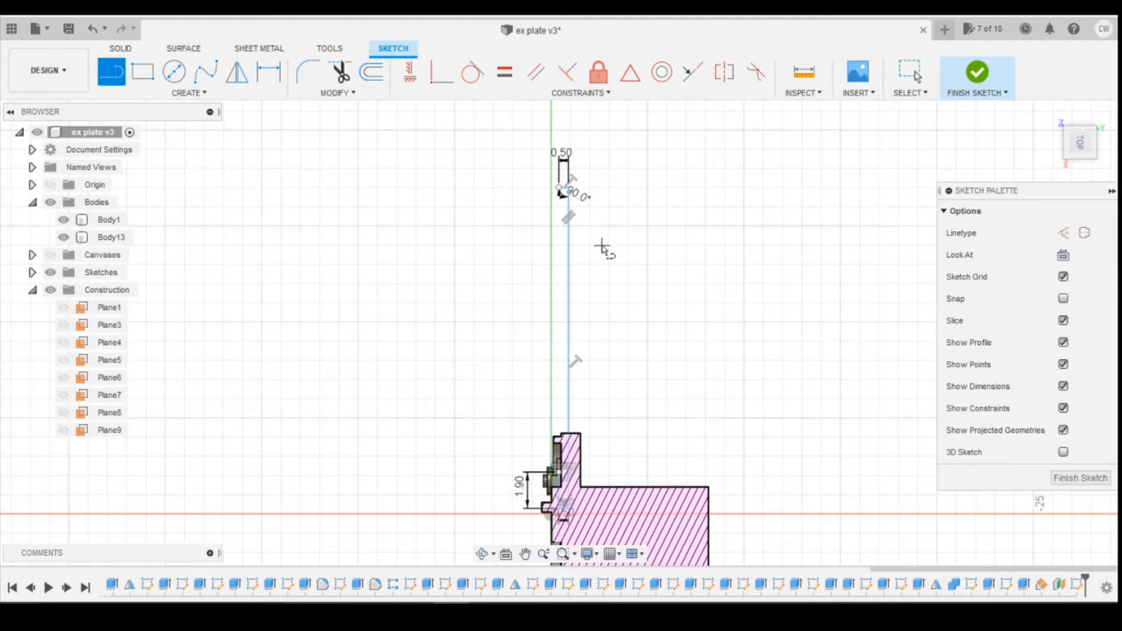
key("Escape")
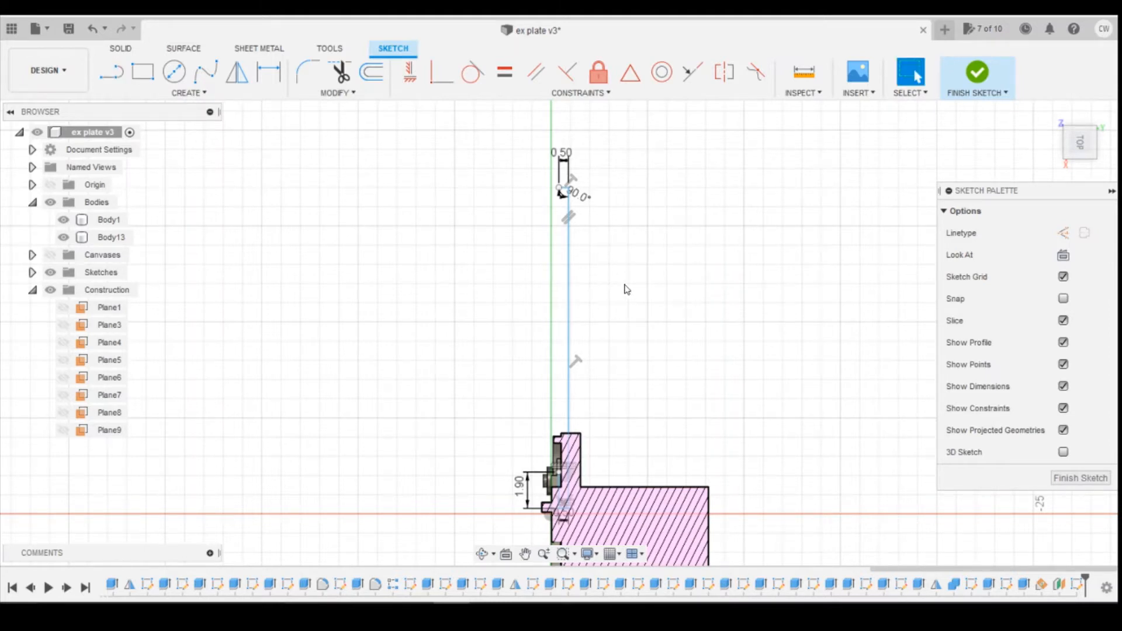
scroll(584, 515, "up", 5)
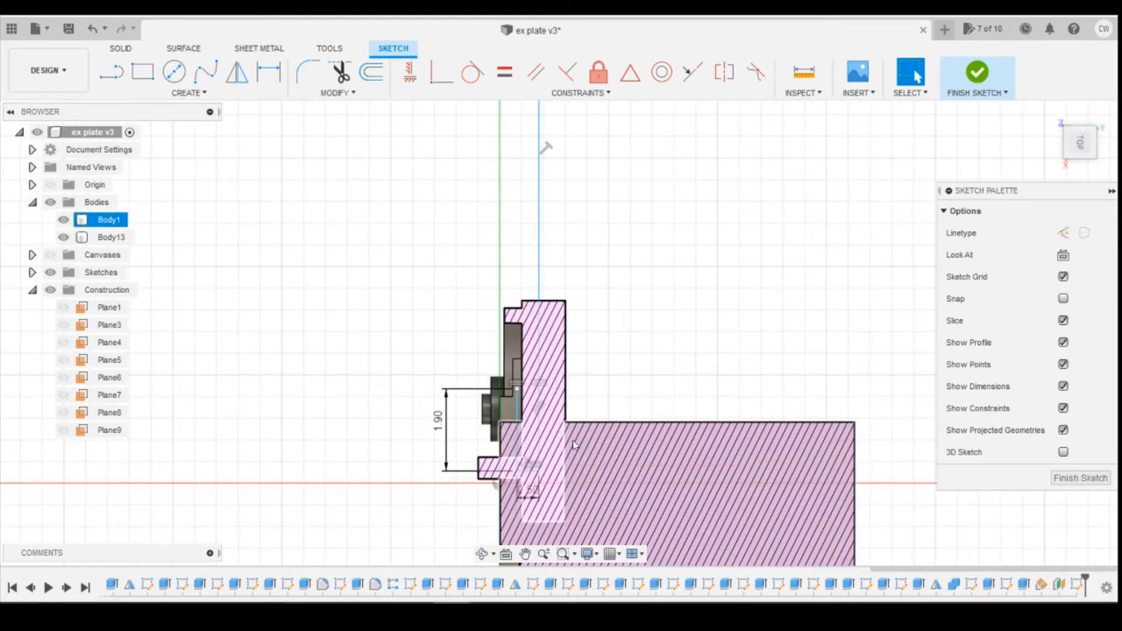
left_click(92, 32)
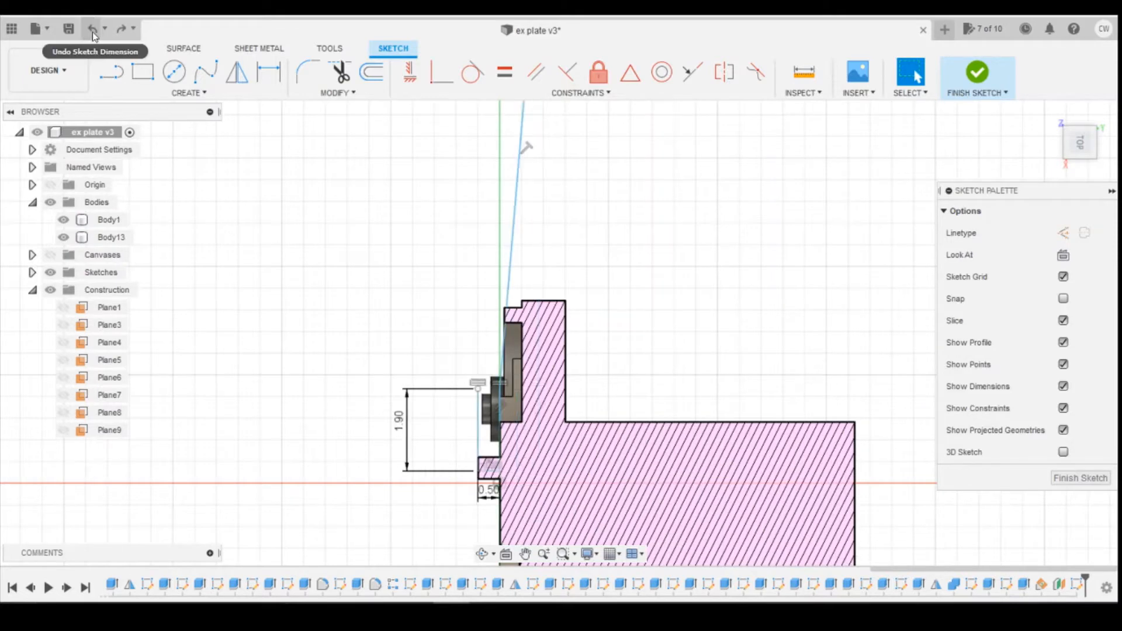
Anchor the inner 1.9 mm line to the sketch origin with a Coincident constraint
scroll(599, 281, "down", 5)
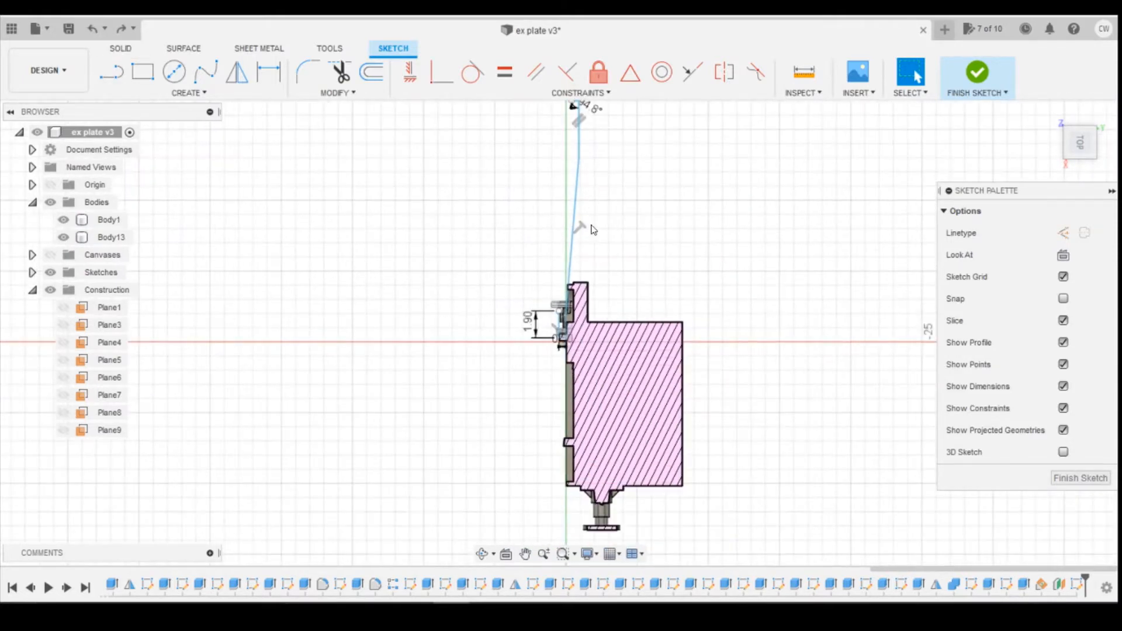
scroll(546, 314, "up", 8)
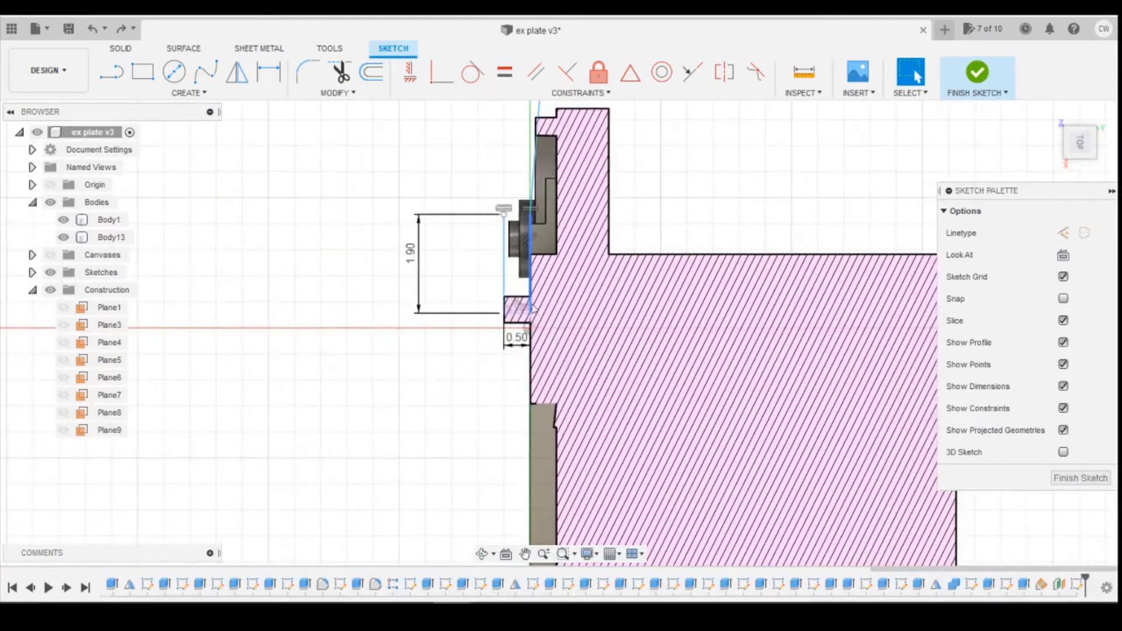
scroll(533, 305, "up", 5)
left_click(441, 74)
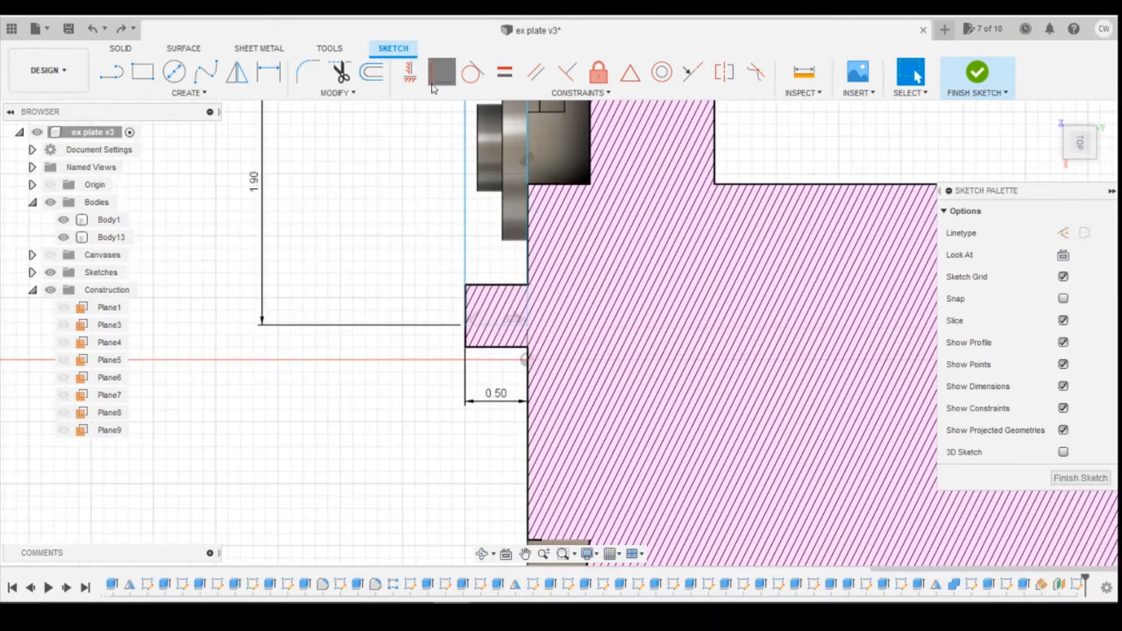
left_click(528, 314)
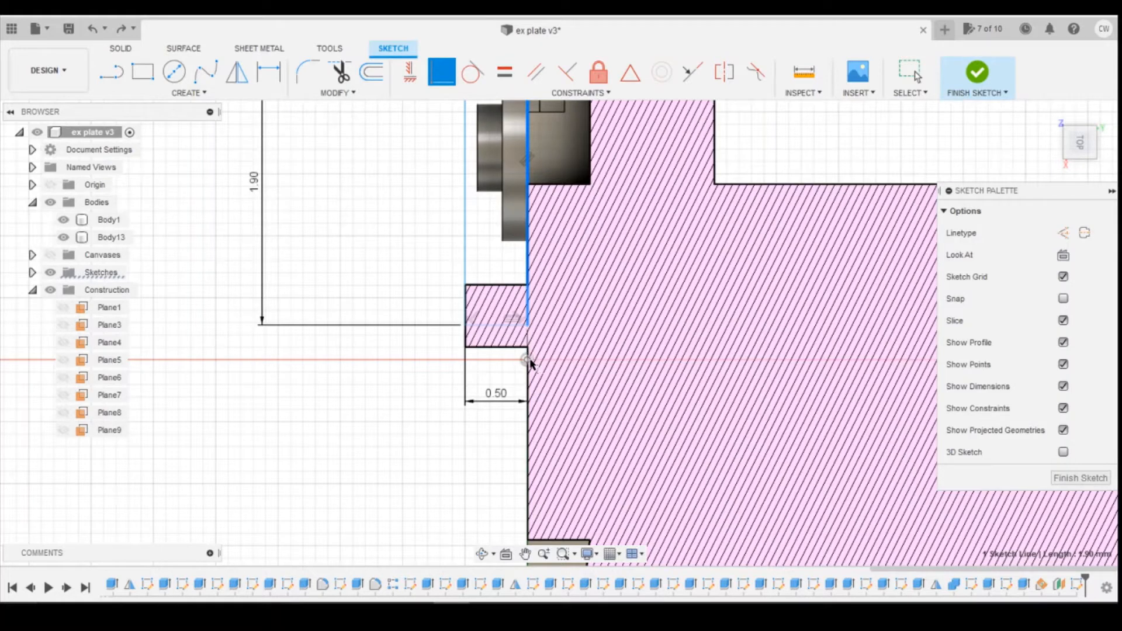
left_click(530, 361)
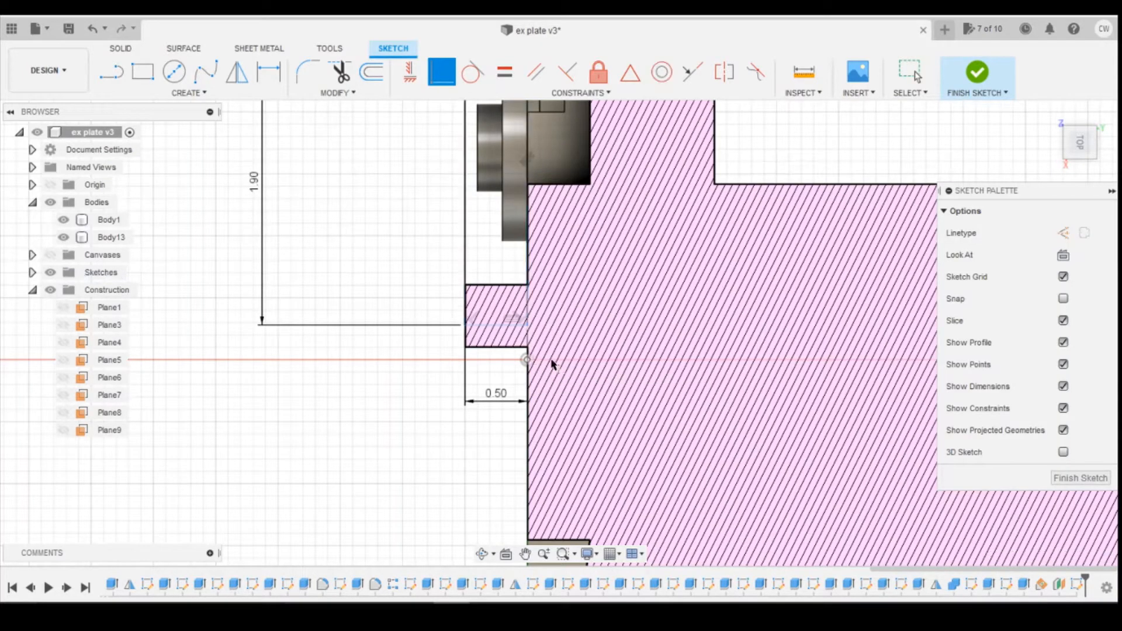
Try changing the angle at the far 0.5 mm end line to 90 degrees and undo the edit
scroll(655, 312, "down", 5)
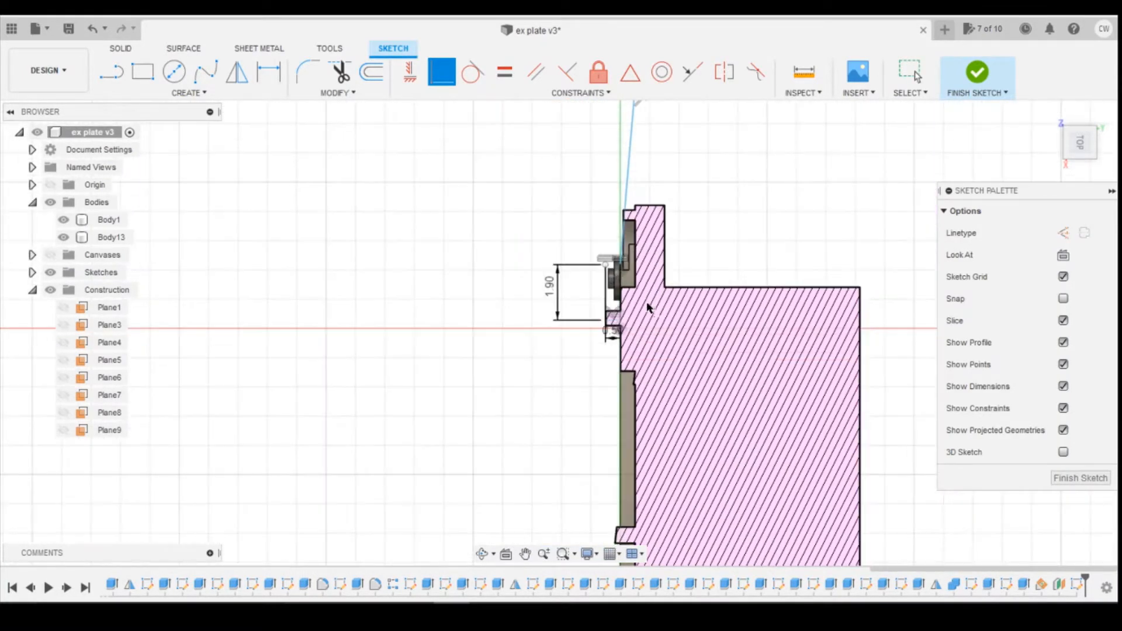
scroll(648, 307, "down", 3)
scroll(655, 153, "up", 6)
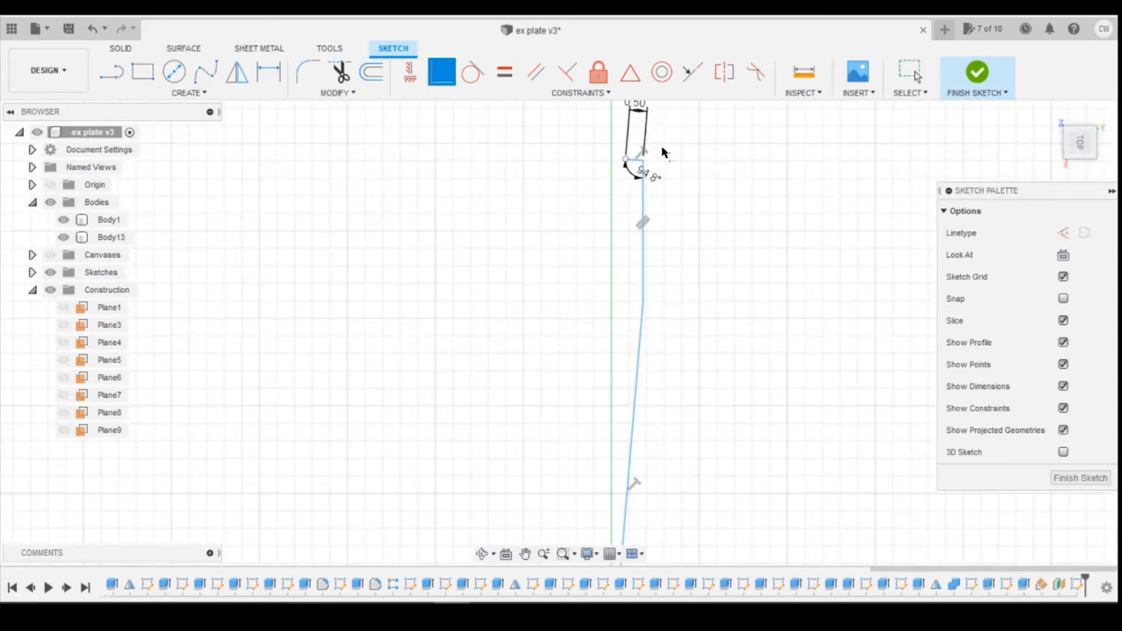
double_click(651, 177)
key("Return")
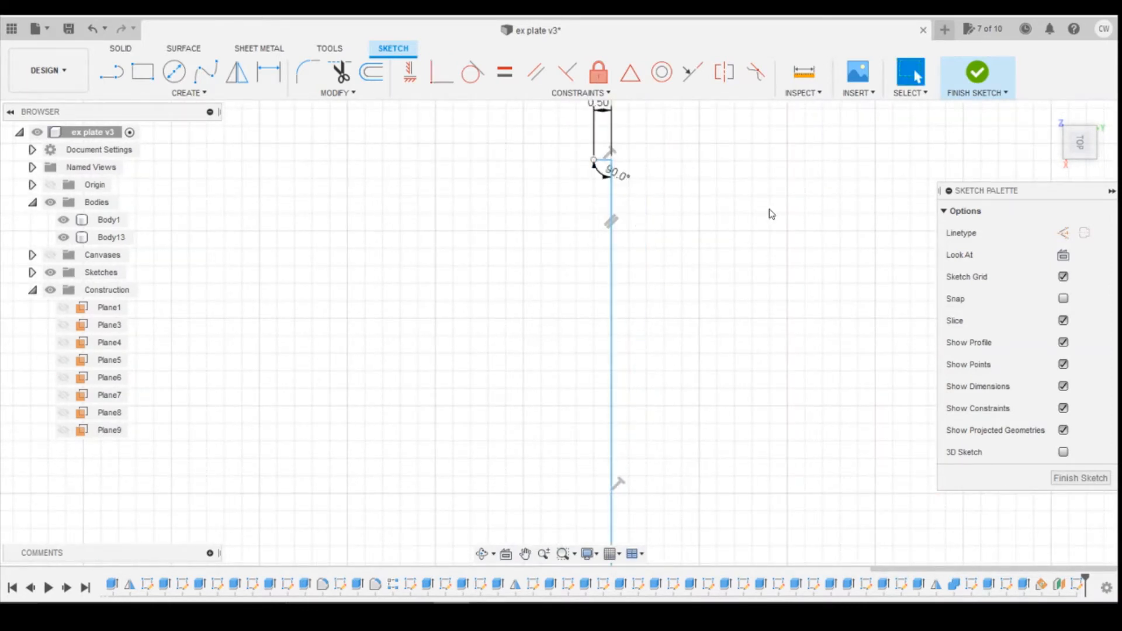
left_click(91, 32)
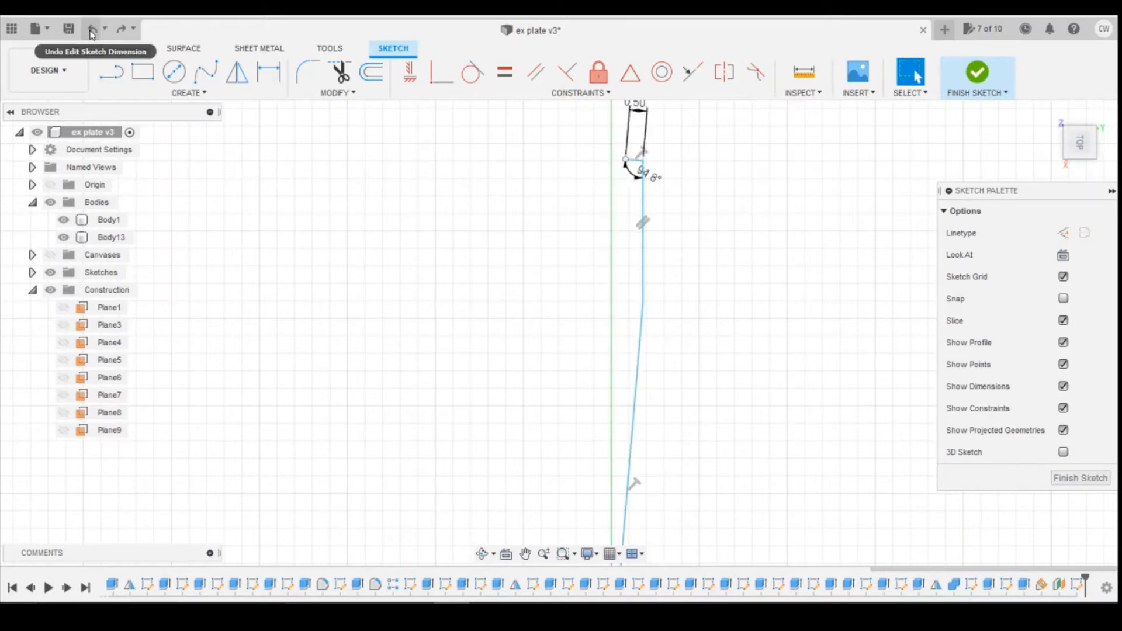
Delete the skewed 0.5 mm end line and redraw it 0.5 mm long, turning outward perpendicular to the straight segment
left_click(640, 163)
left_click(636, 163)
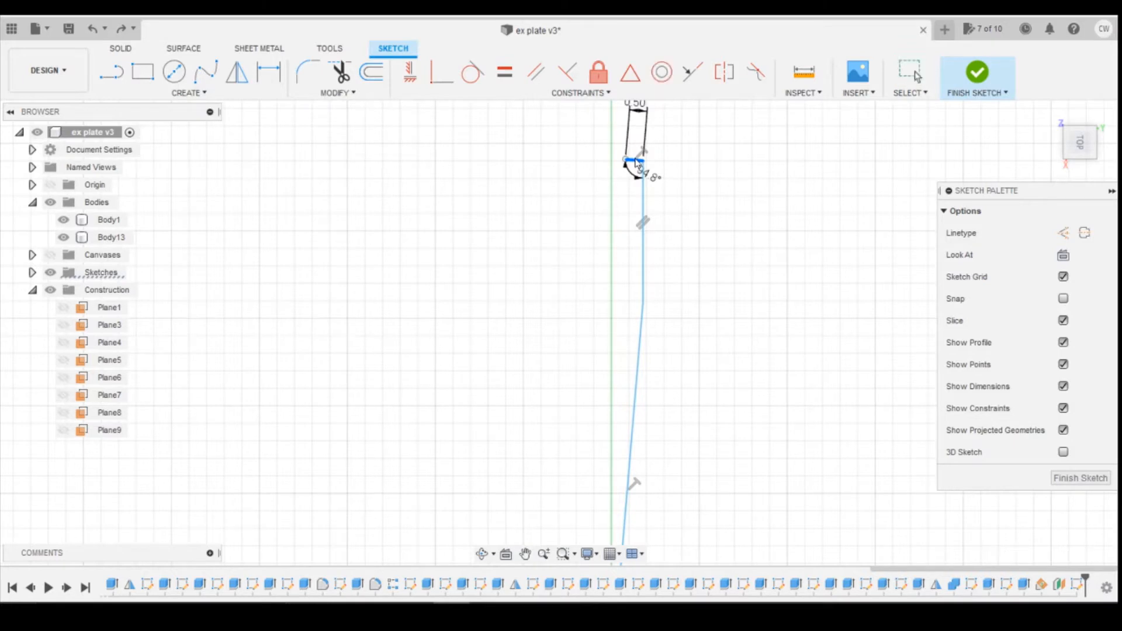
key("Delete")
key("l")
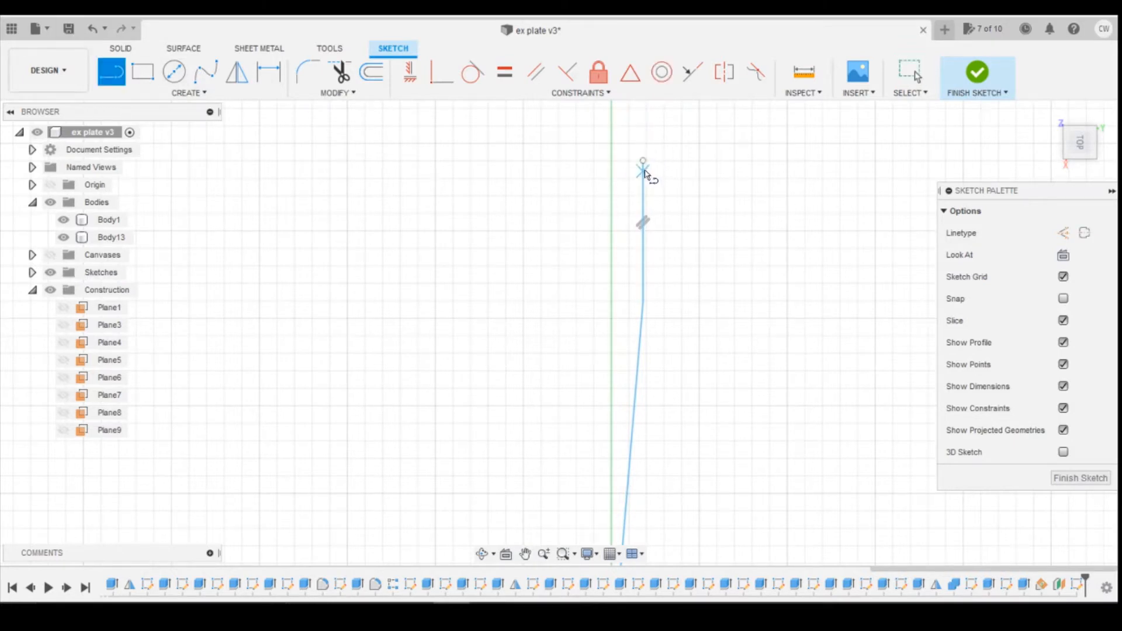
left_click(632, 167)
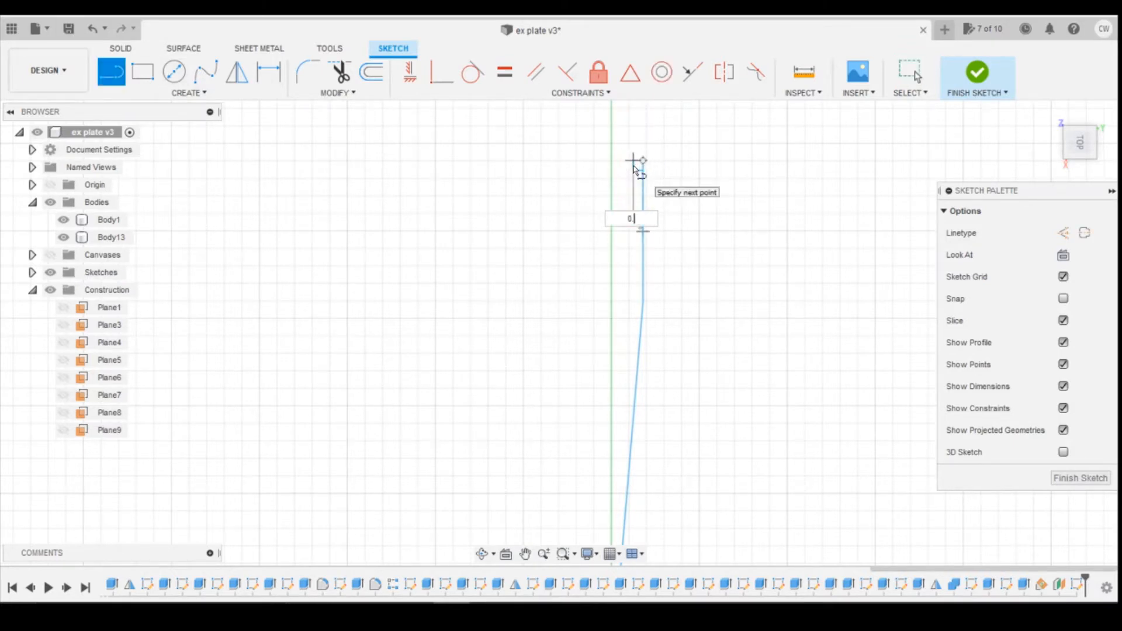
type("0.5")
key("Return")
key("Escape")
Try to dimension the sloping line's extent along the side-frame direction and undo that dimension
scroll(634, 170, "down", 4)
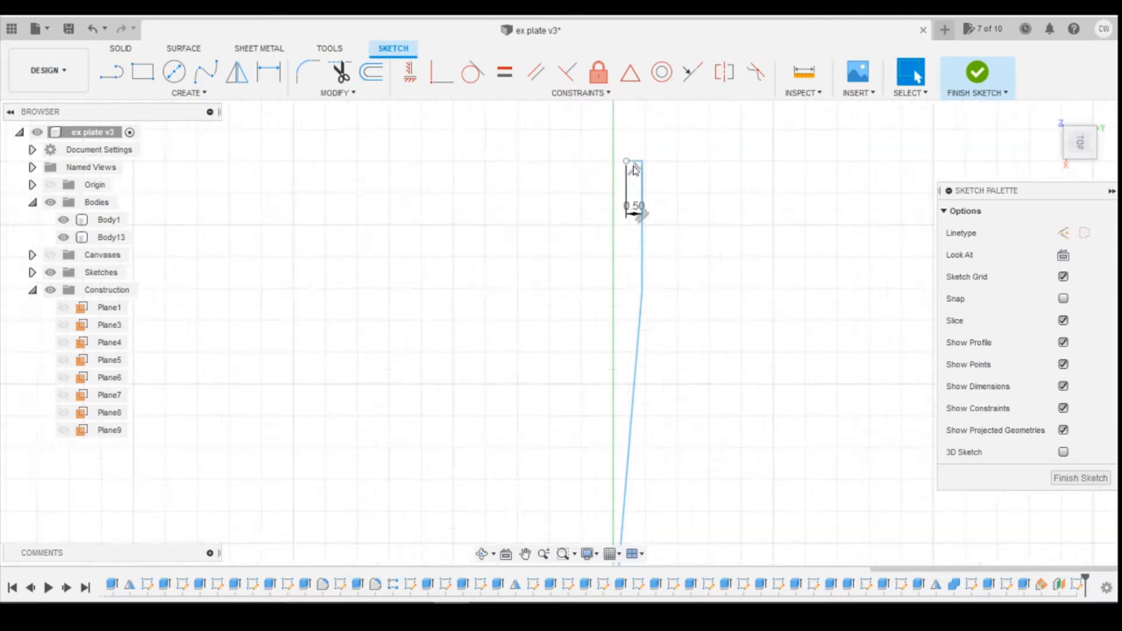
scroll(636, 239, "up", 2)
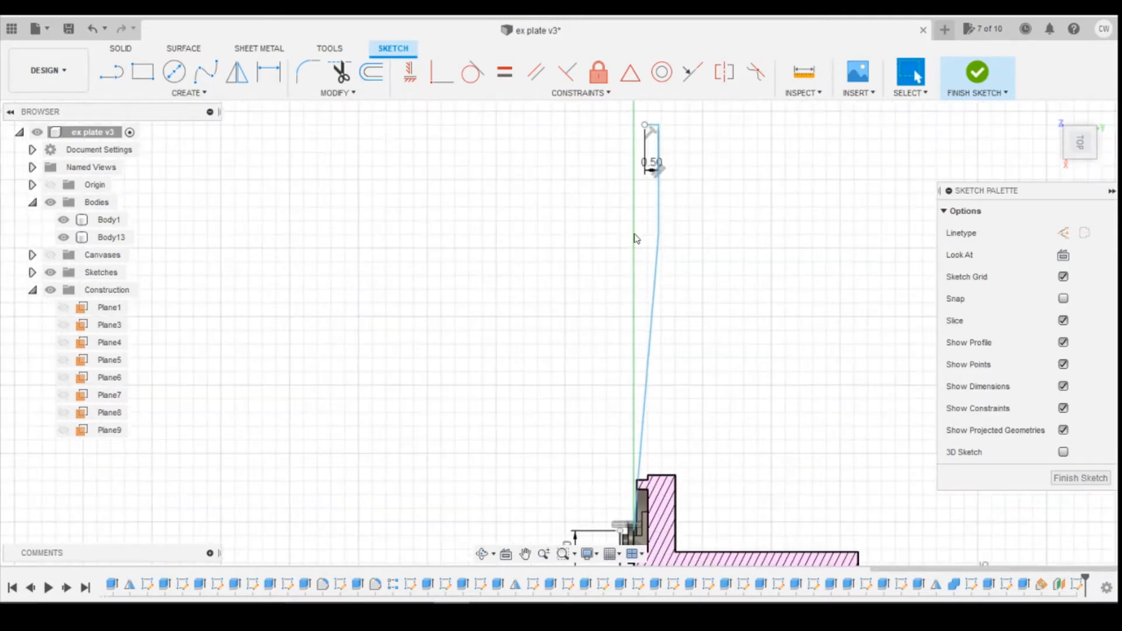
key("d")
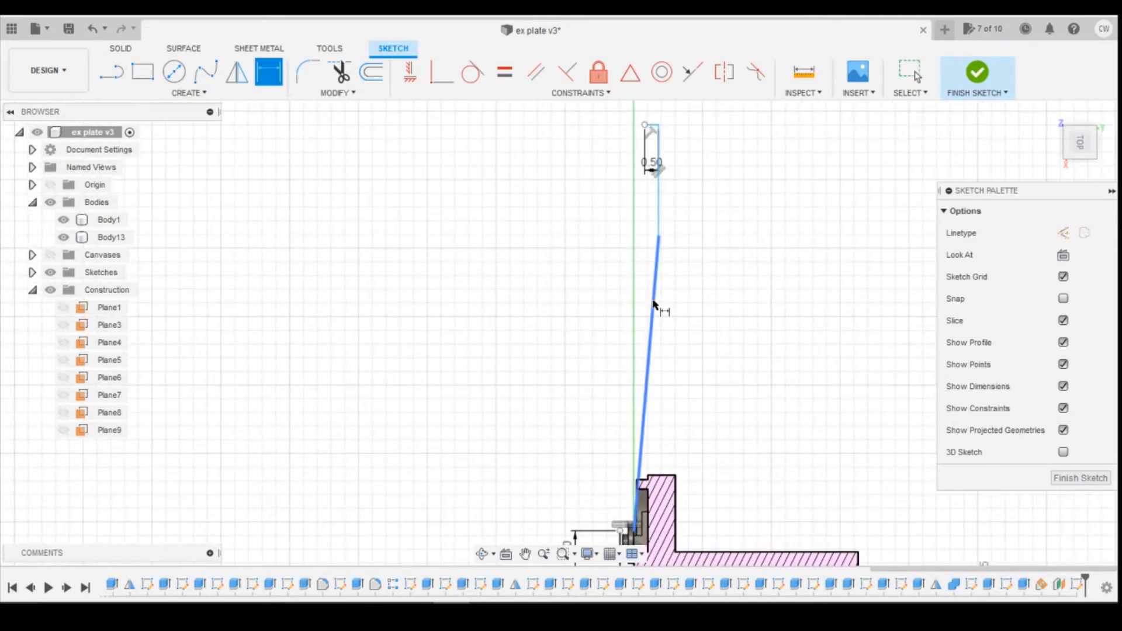
left_click(663, 306)
left_click(689, 317)
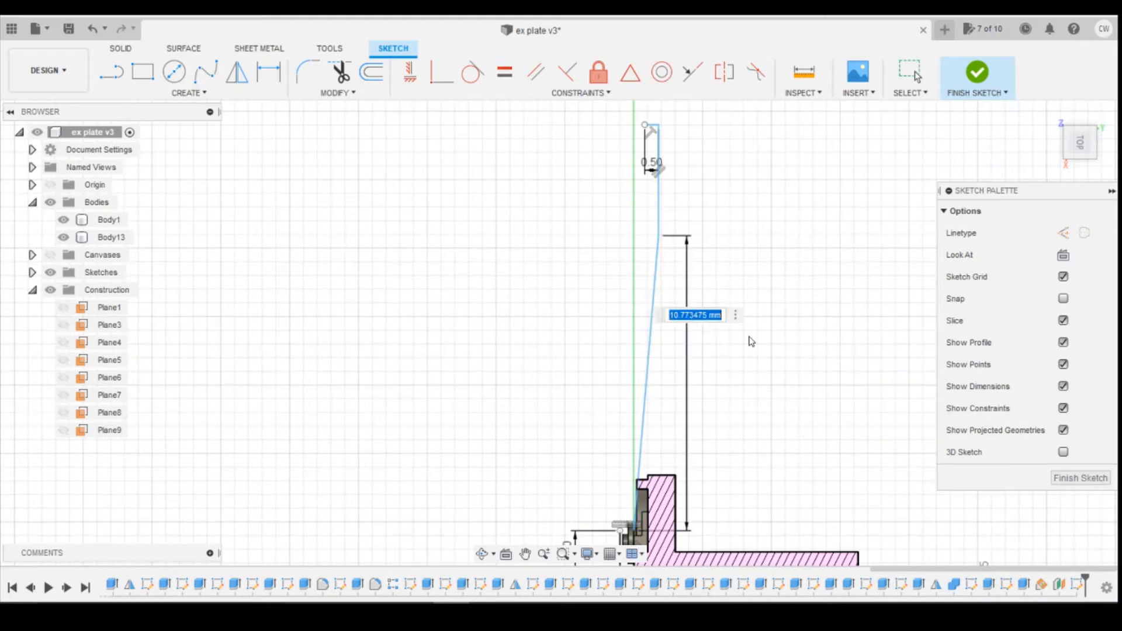
key("Return")
key("ctrl+z")
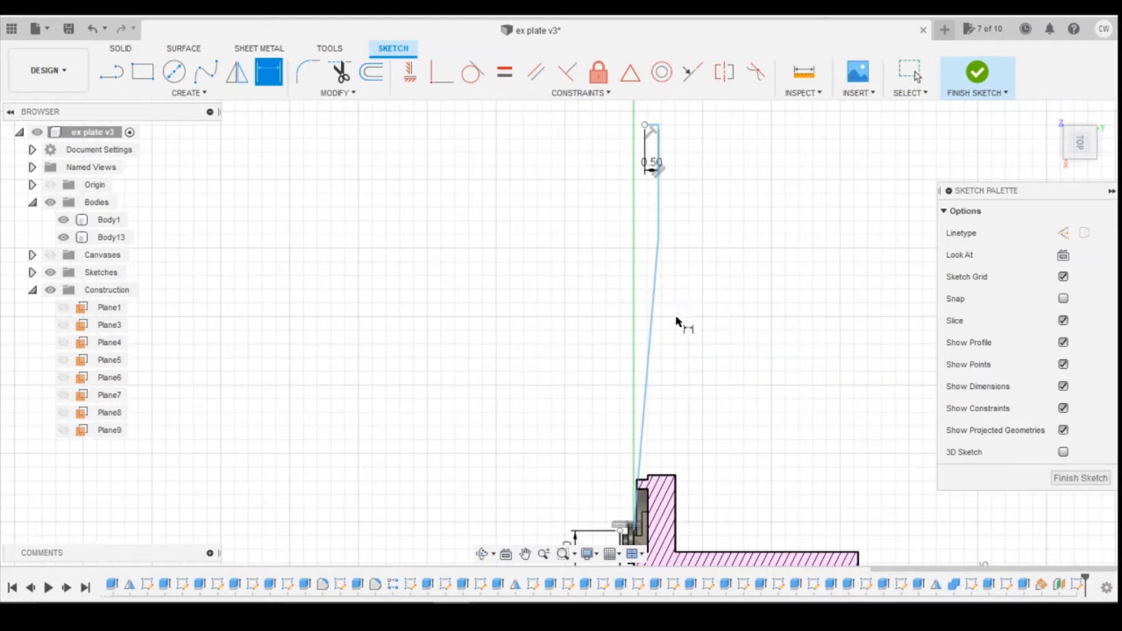
Add an aligned dimension to the sloping line and set its length to 11 mm
left_click(651, 337)
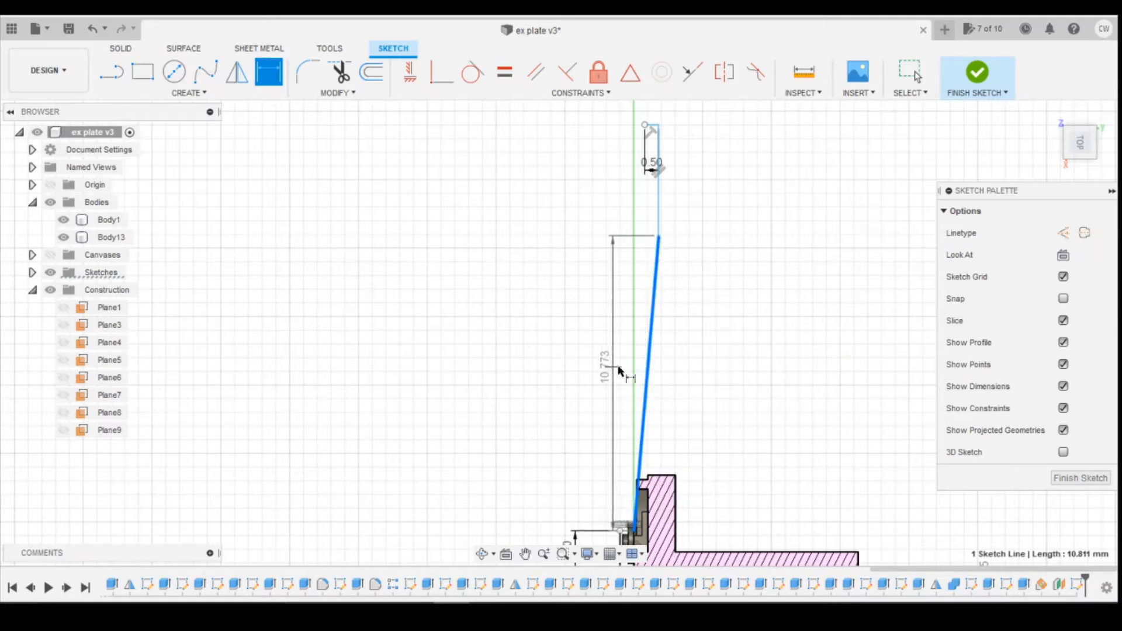
left_click(641, 375)
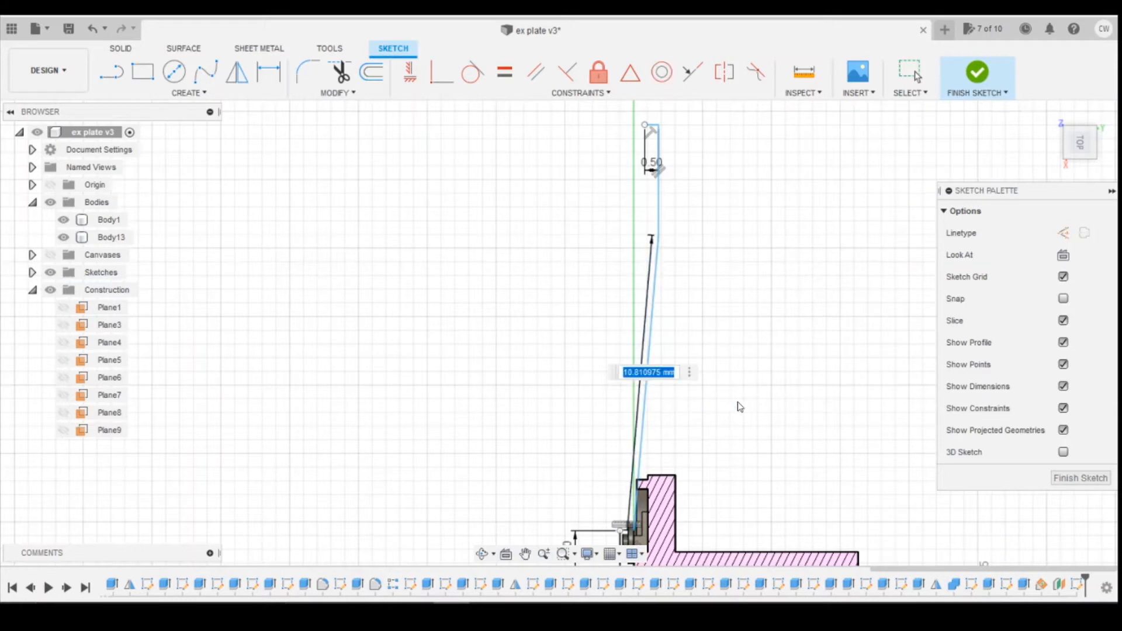
key("Return")
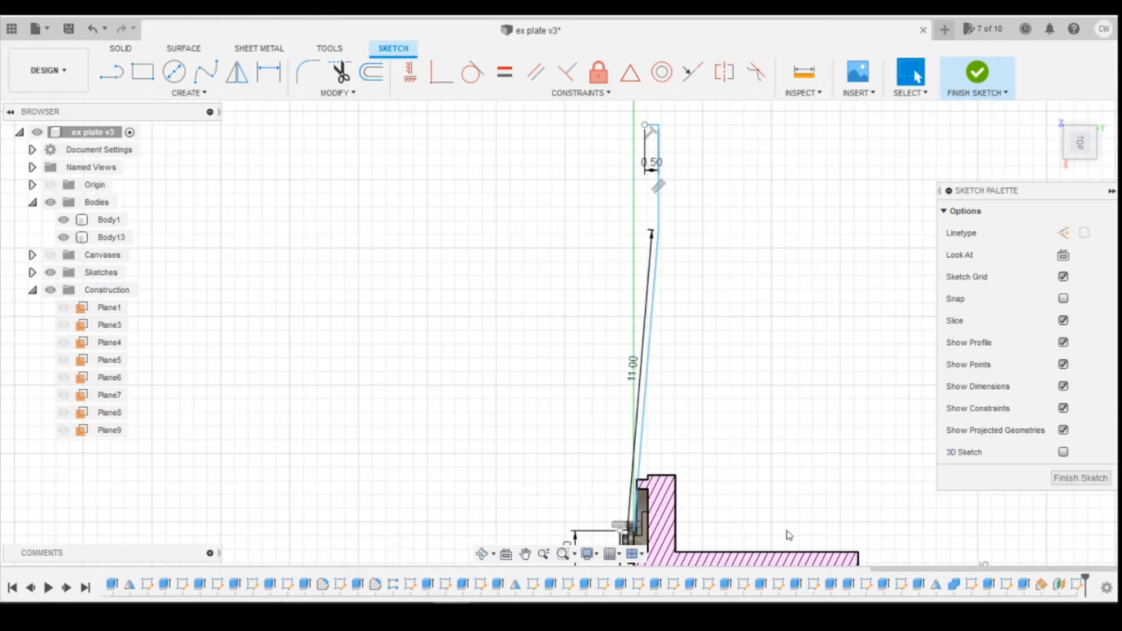
Dimension the straight segment between the sloping line and the 0.5 mm end line to 2 mm
key("d")
left_click(660, 216)
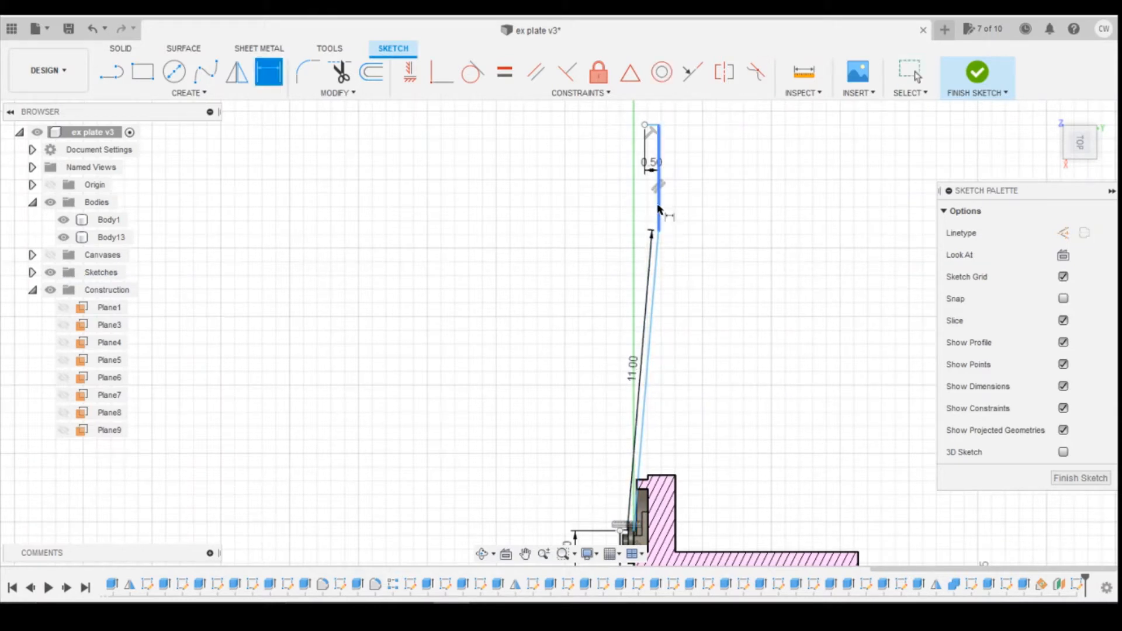
left_click(690, 200)
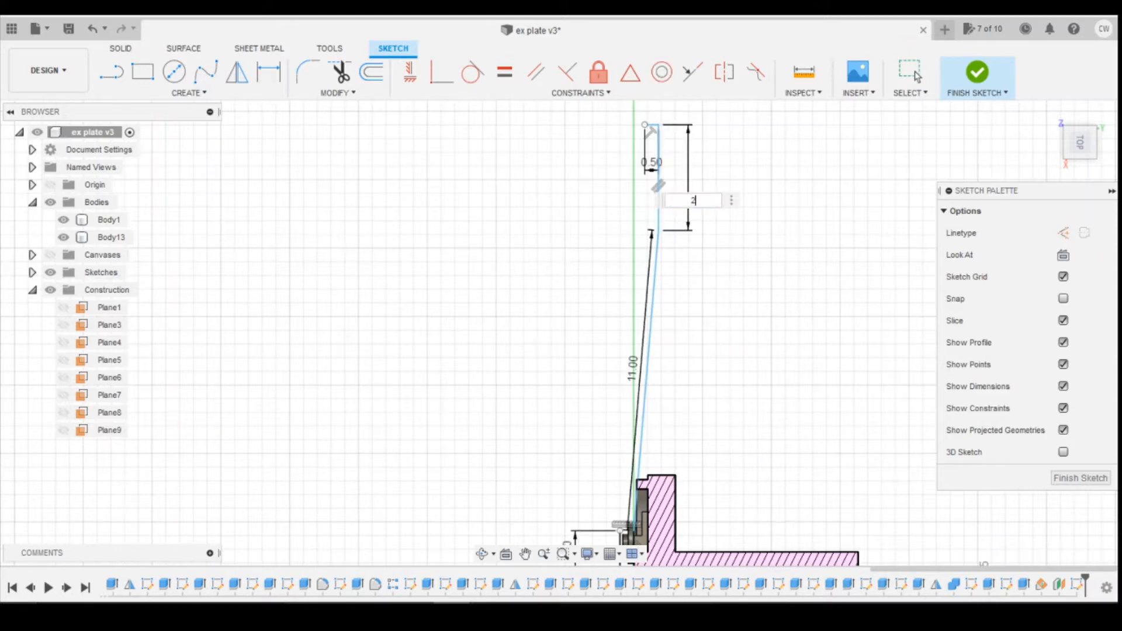
type("2")
key("Return")
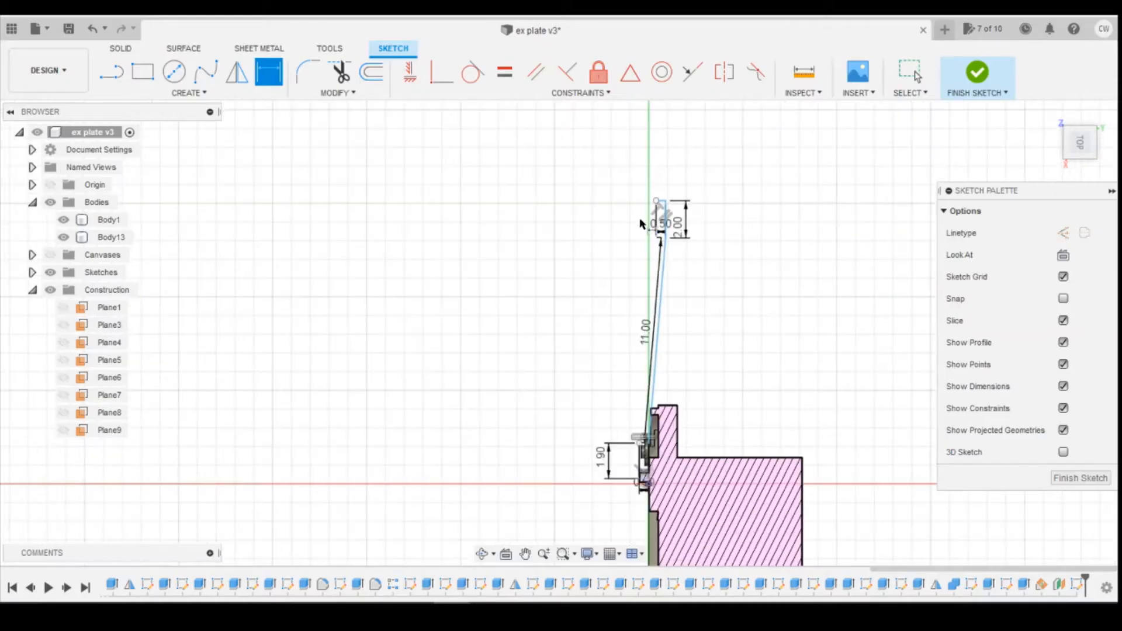
Draw the outer outline from the end line's free end: a segment about 2 mm long, and a parallel sloping line to the outer 1.9 mm line
scroll(640, 220, "up", 3)
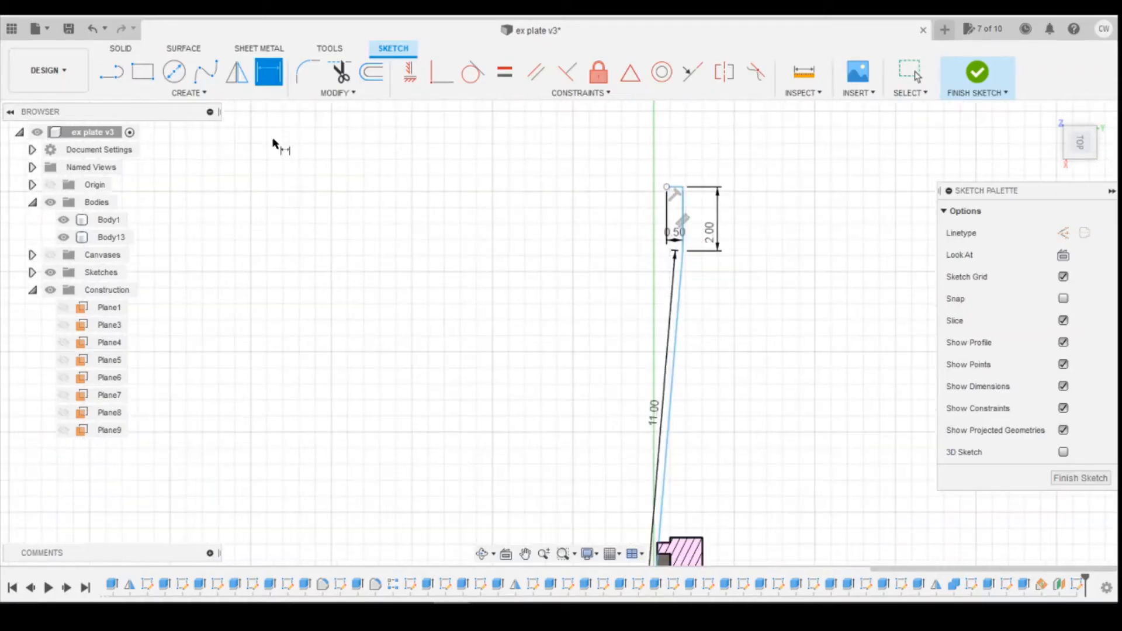
left_click(100, 66)
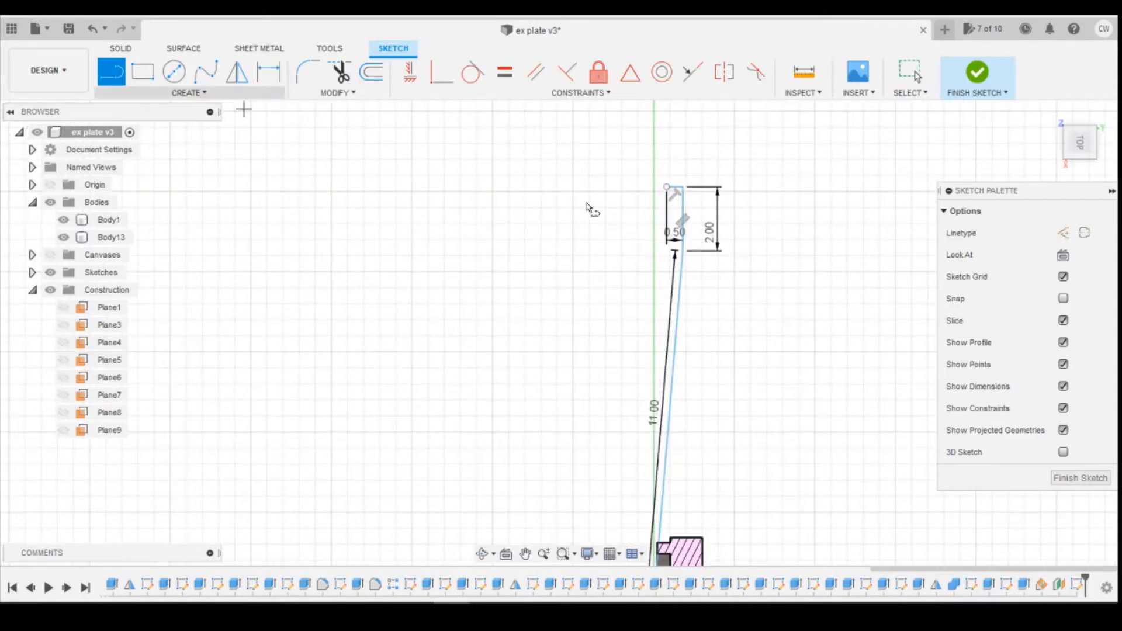
left_click(666, 187)
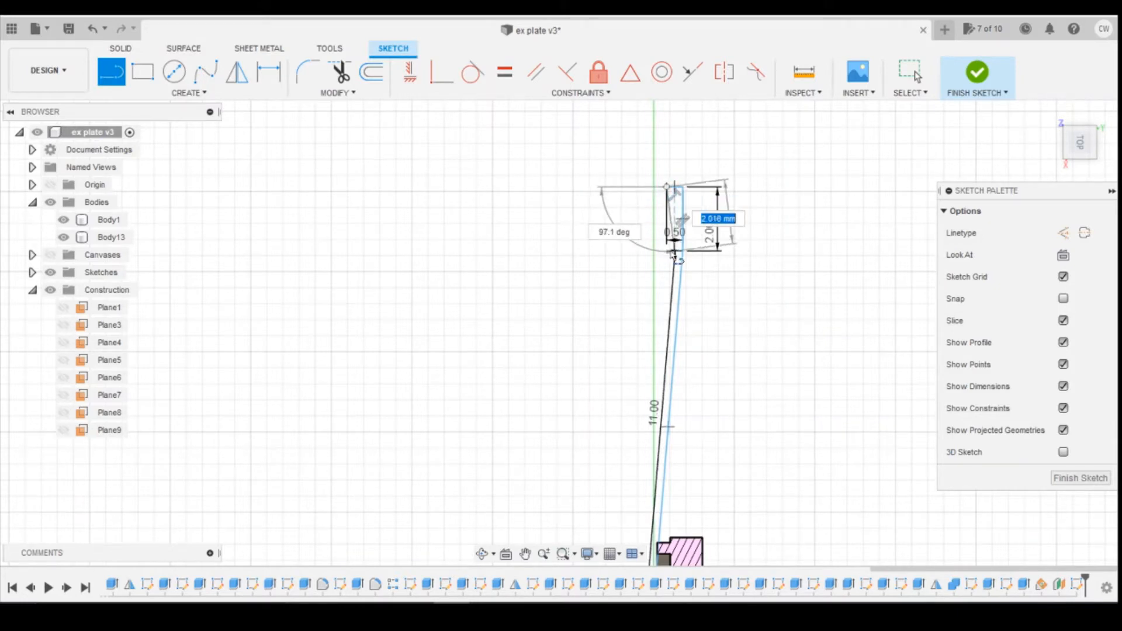
left_click(674, 253)
scroll(671, 282, "down", 2)
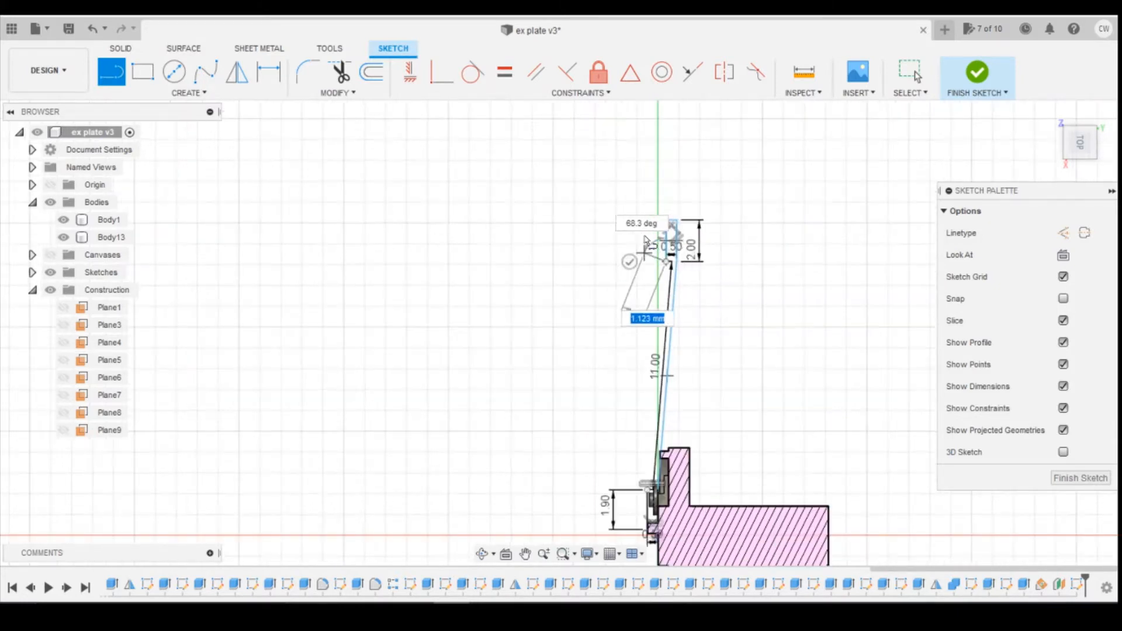
scroll(652, 503, "up", 3)
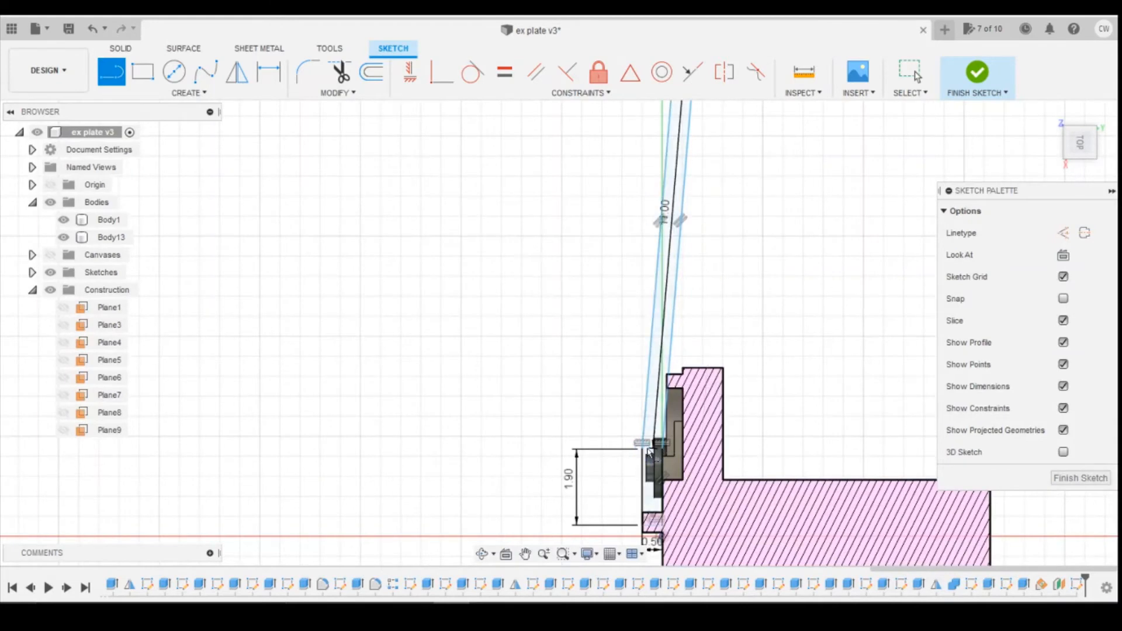
Finish the outer outline of the cranked bar at the bend where the sloping line meets the 1.9 mm segment
left_click(648, 451)
scroll(704, 319, "down", 5)
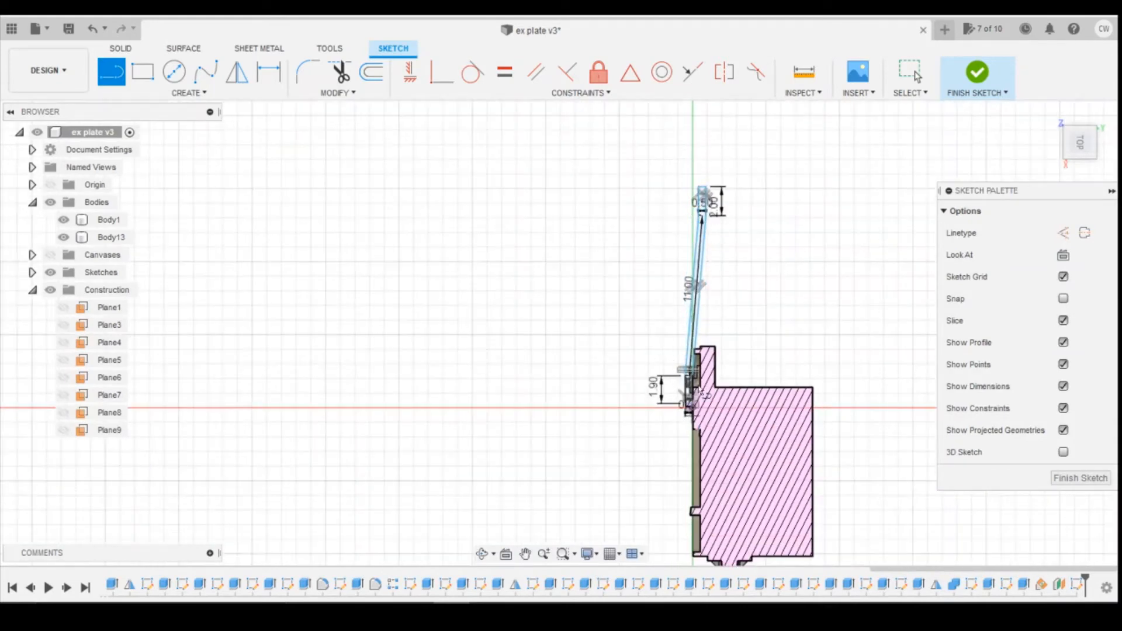
scroll(704, 290, "up", 3)
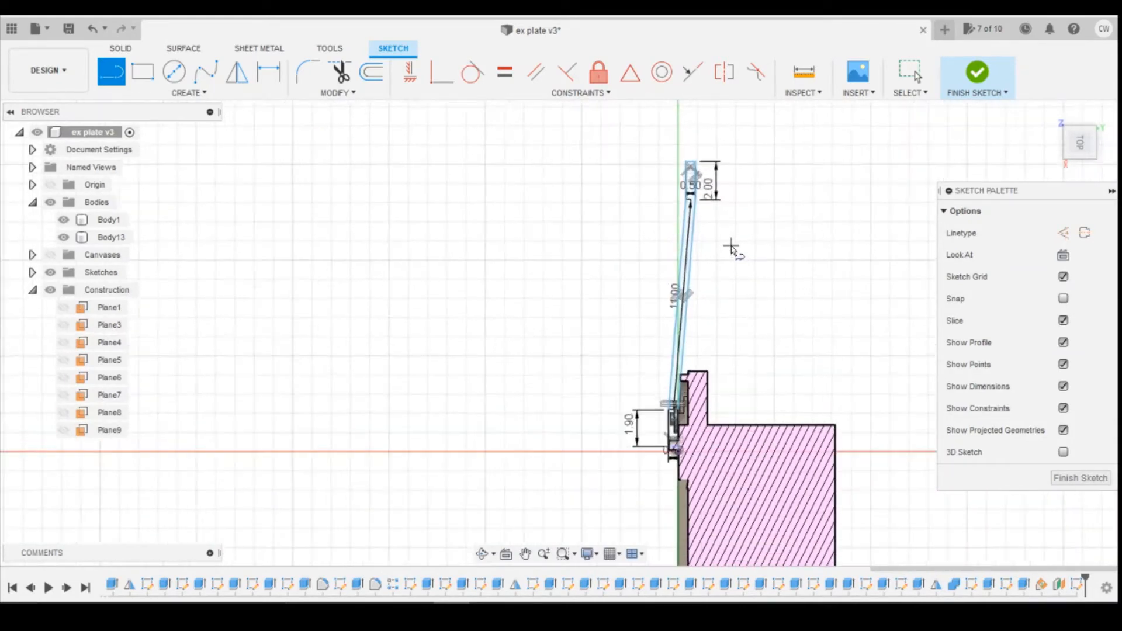
scroll(734, 250, "down", 1)
scroll(695, 436, "up", 3)
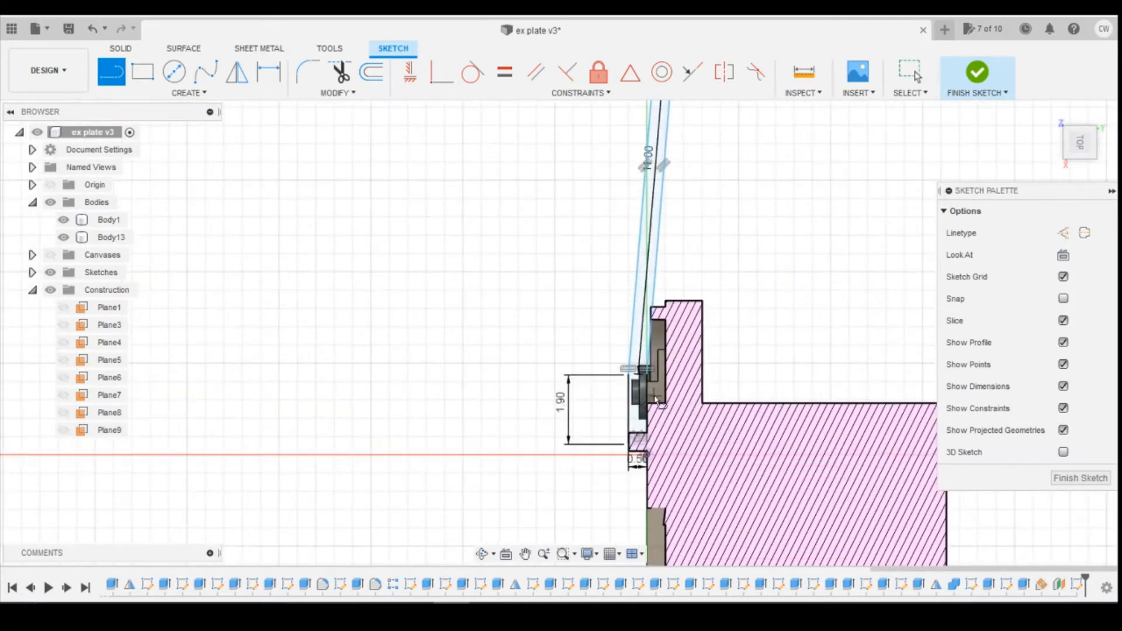
Try an angle dimension outside the bend between the outer sloping line and the 1.9 mm segment, and undo it
key("d")
left_click(634, 361)
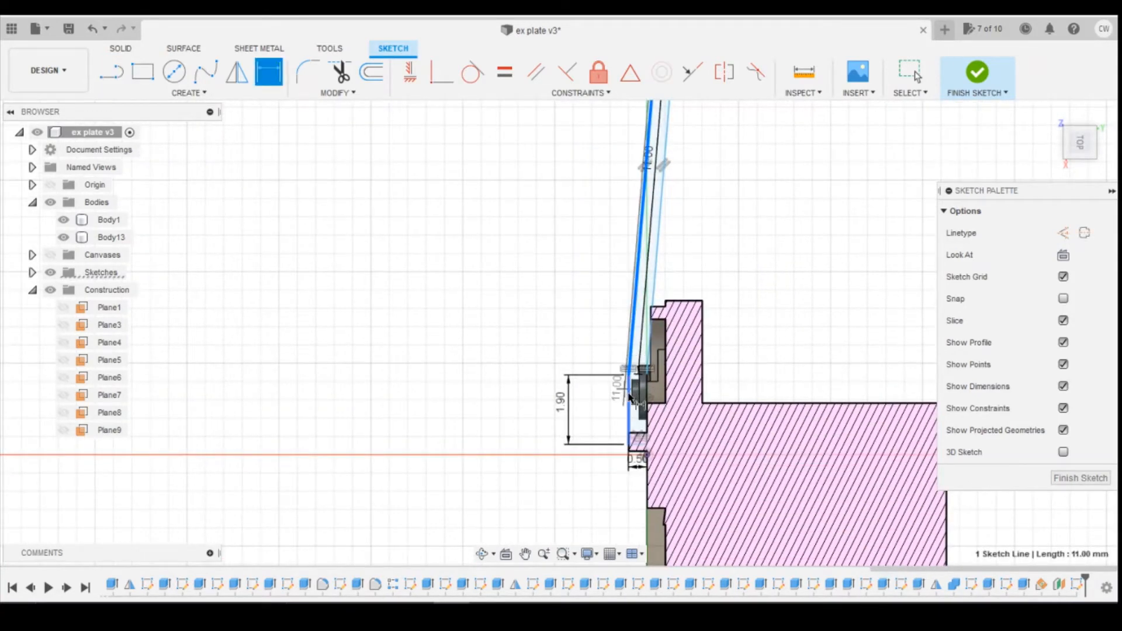
left_click(627, 374)
left_click(602, 358)
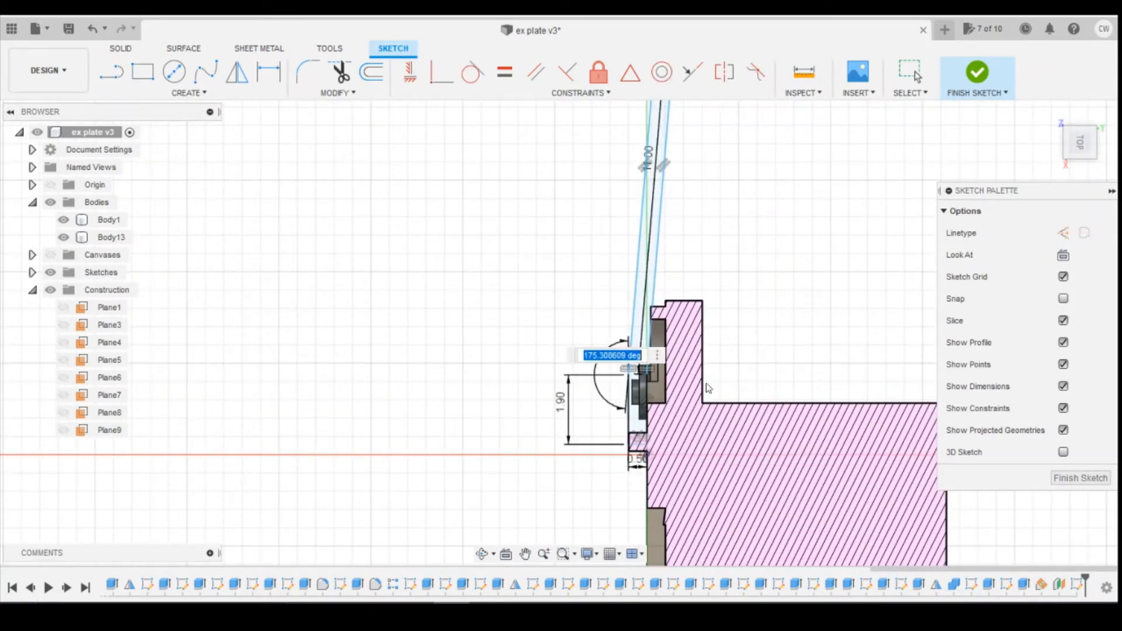
key("Return")
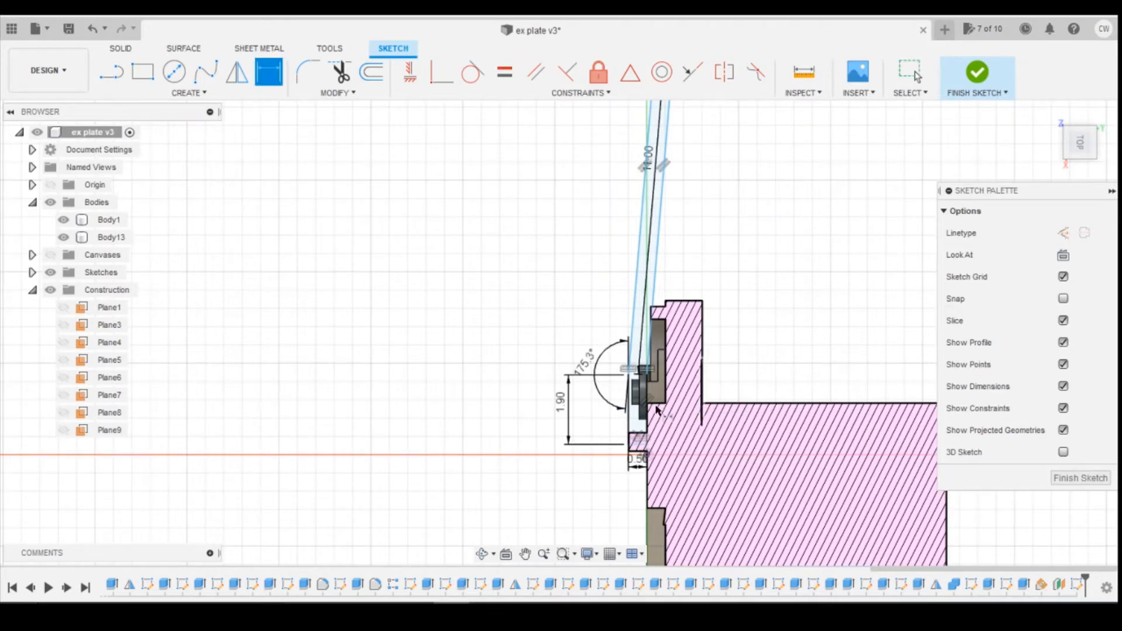
scroll(654, 367, "up", 2)
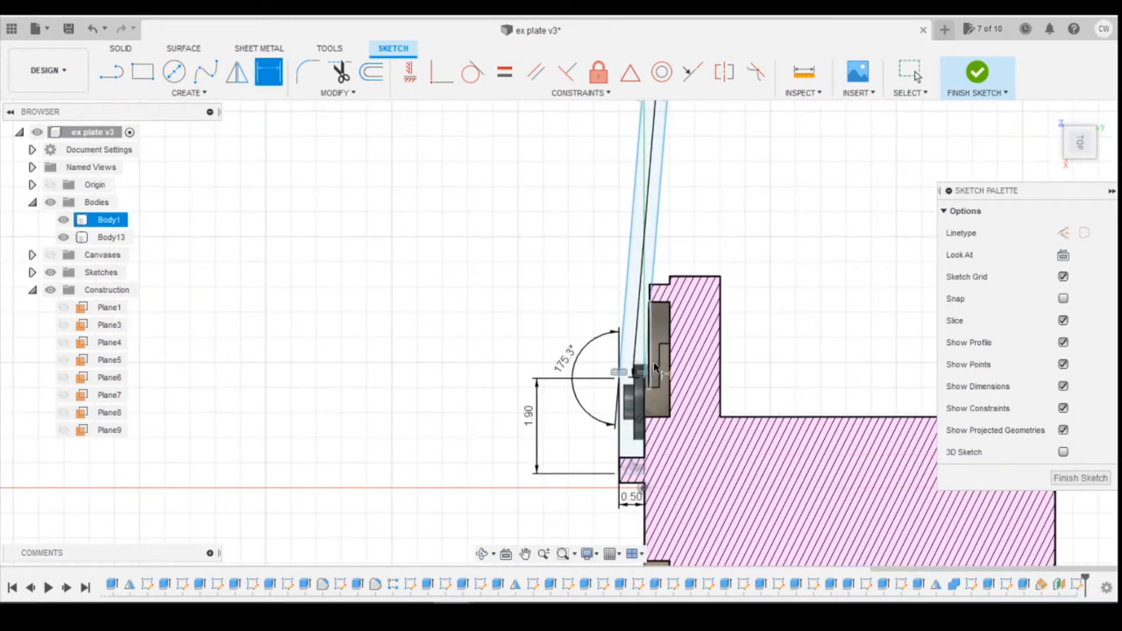
key("Escape")
left_click(91, 31)
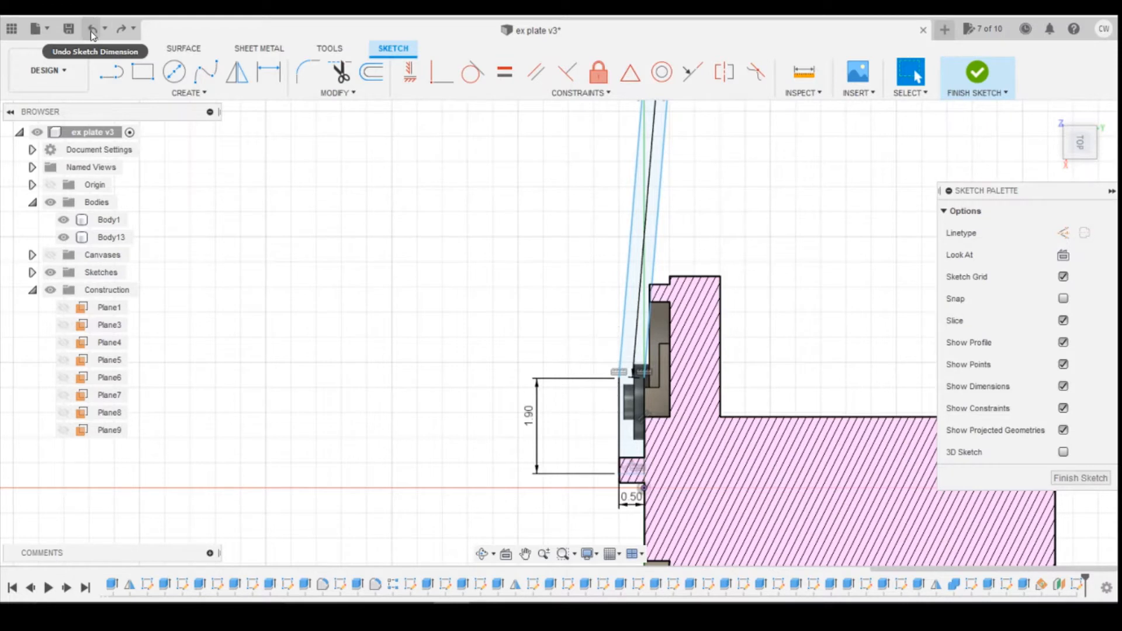
Dimension the angle between the outer sloping line and the 1.9 mm segment, placing the dimension inside the bar outline
key("p")
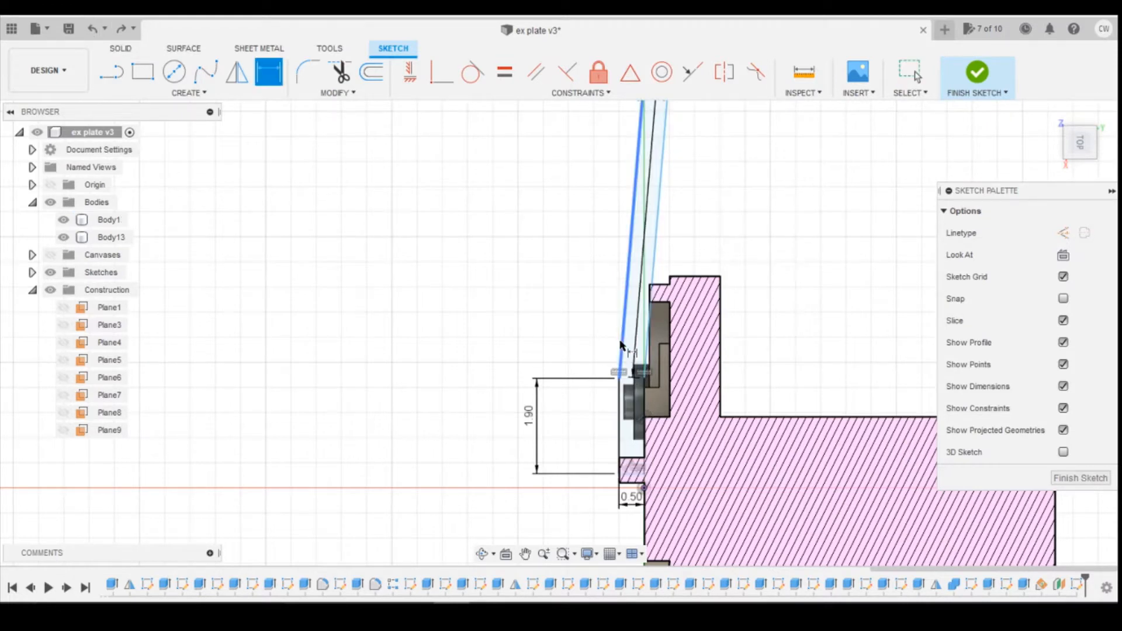
left_click(622, 350)
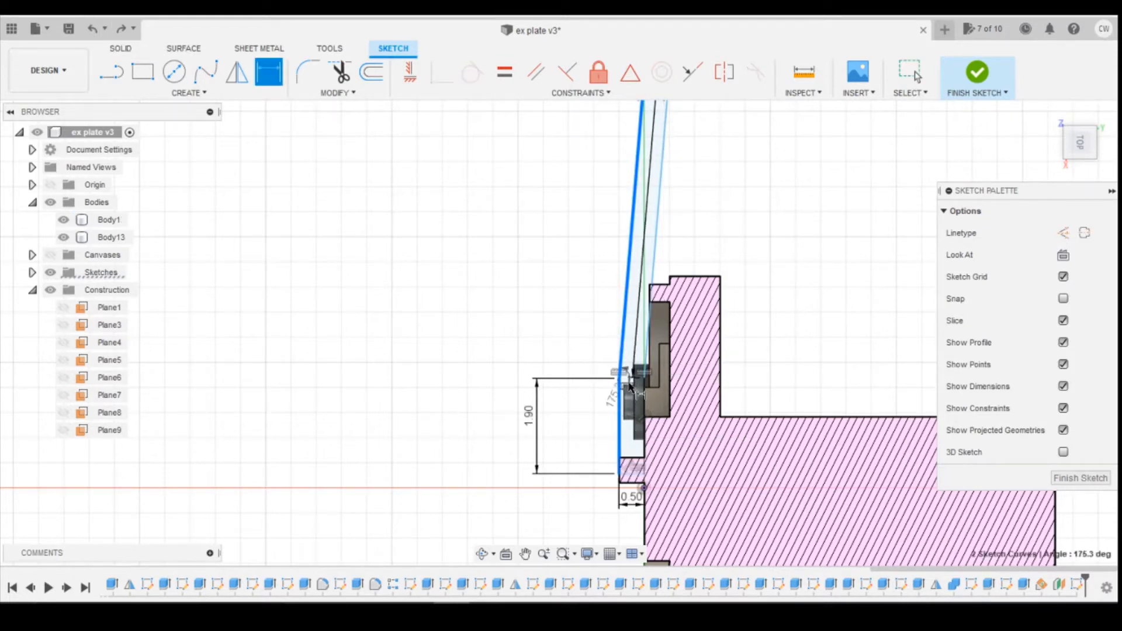
key("Escape")
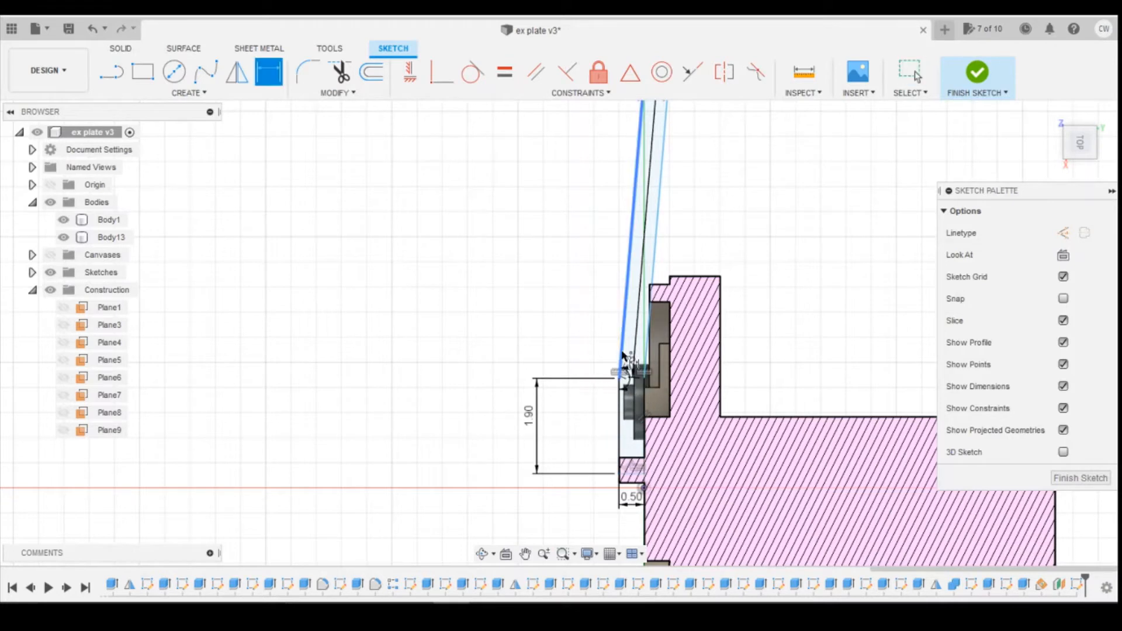
Try to dimension the matching bend angle on the bar's inner edge, between the inner sloping line and its straight segment
left_click(647, 372)
left_click(651, 397)
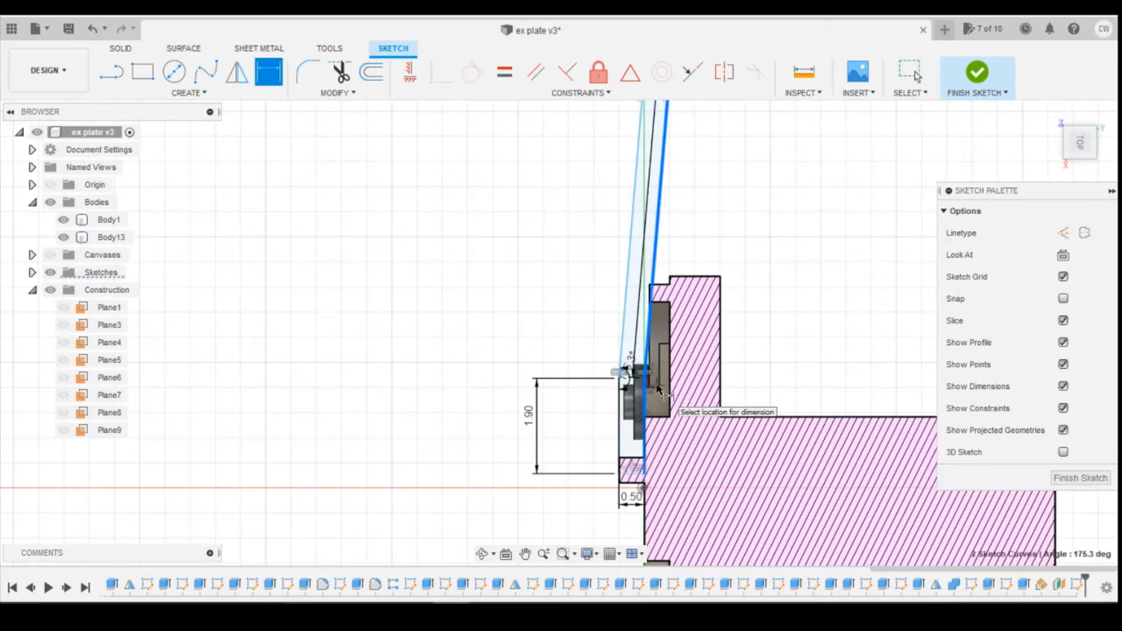
left_click(691, 390)
left_click(692, 269)
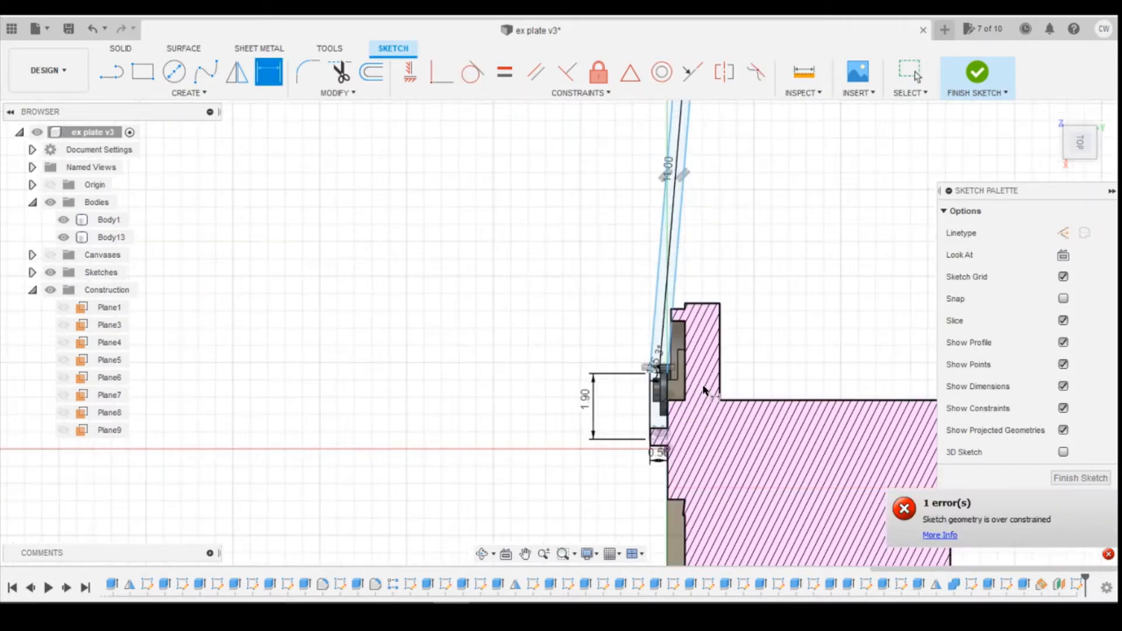
Dimension the offset between the bar's end beside the 1.9 mm segment and the sketch origin
scroll(719, 374, "down", 6)
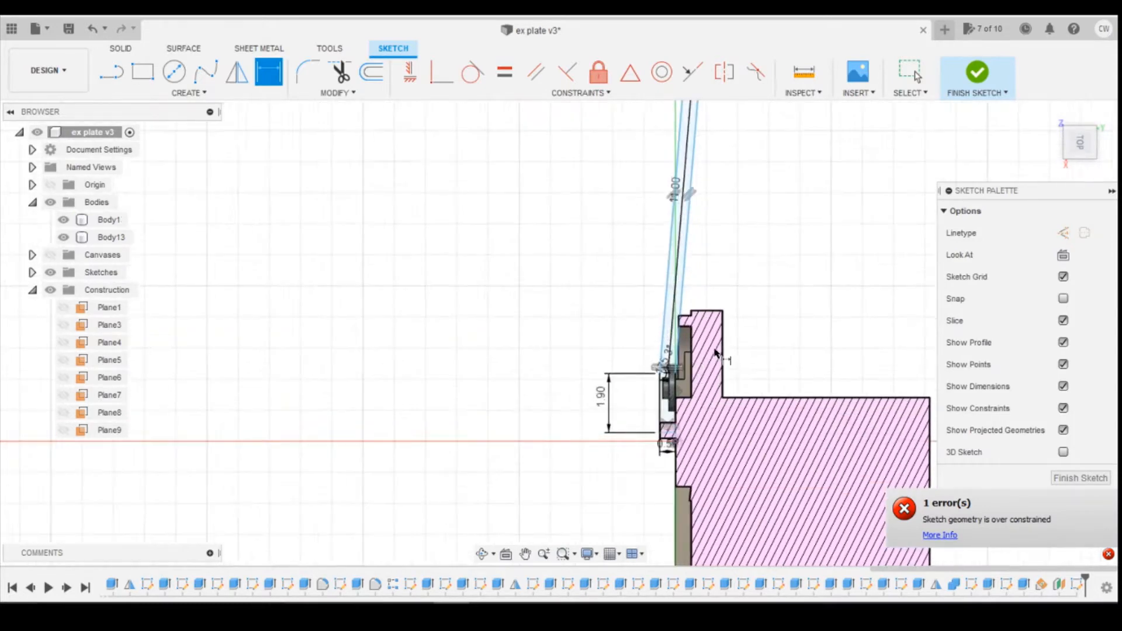
scroll(720, 353, "up", 3)
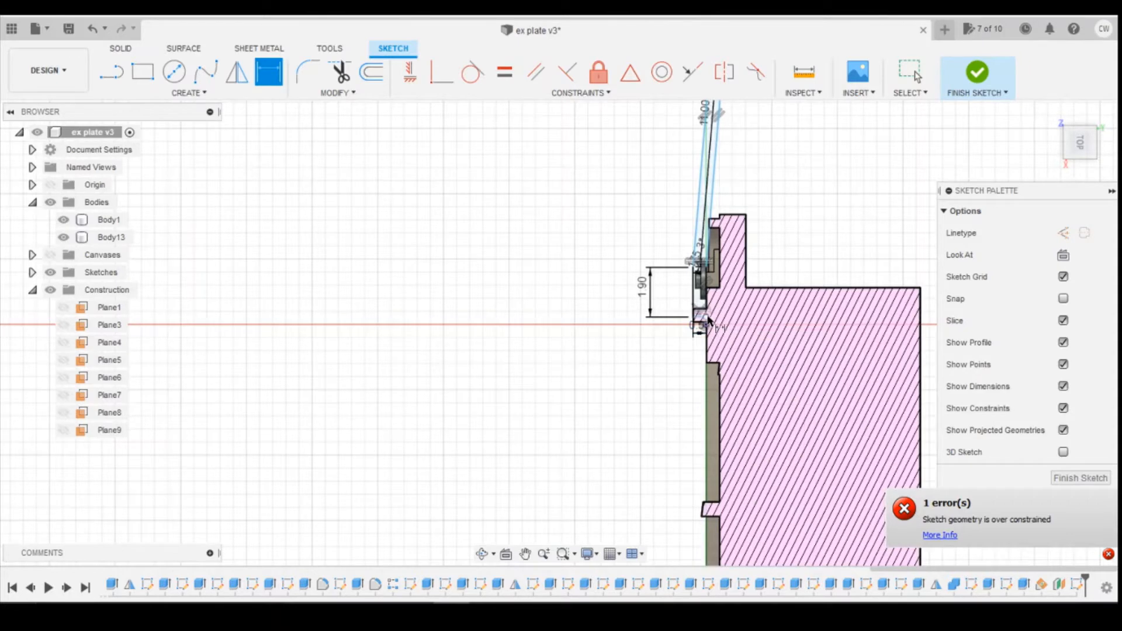
left_click(708, 321)
left_click(619, 321)
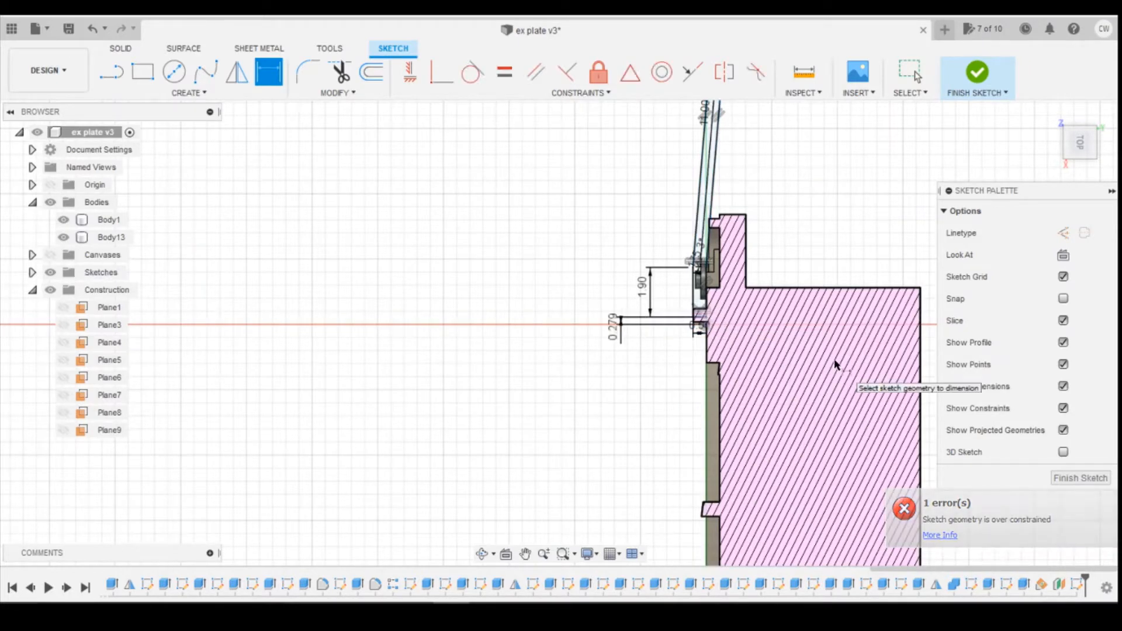
key("Escape")
Extrude the closed cranked-bar profile by 0.5 mm and join it to the existing body
scroll(872, 243, "down", 5)
scroll(812, 169, "up", 2)
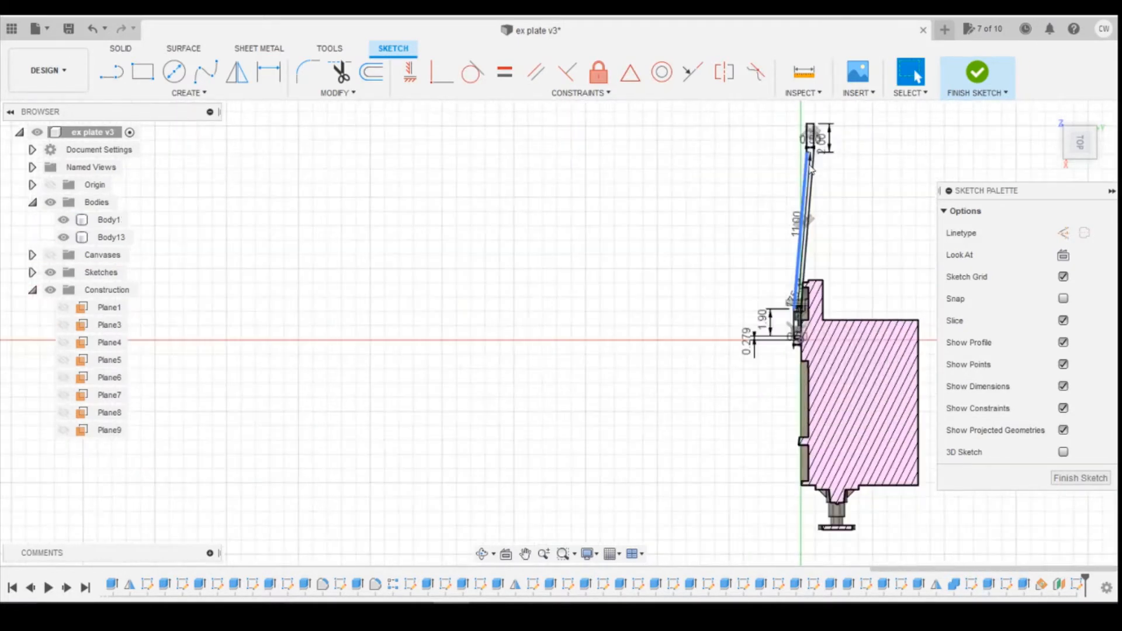
scroll(811, 169, "up", 3)
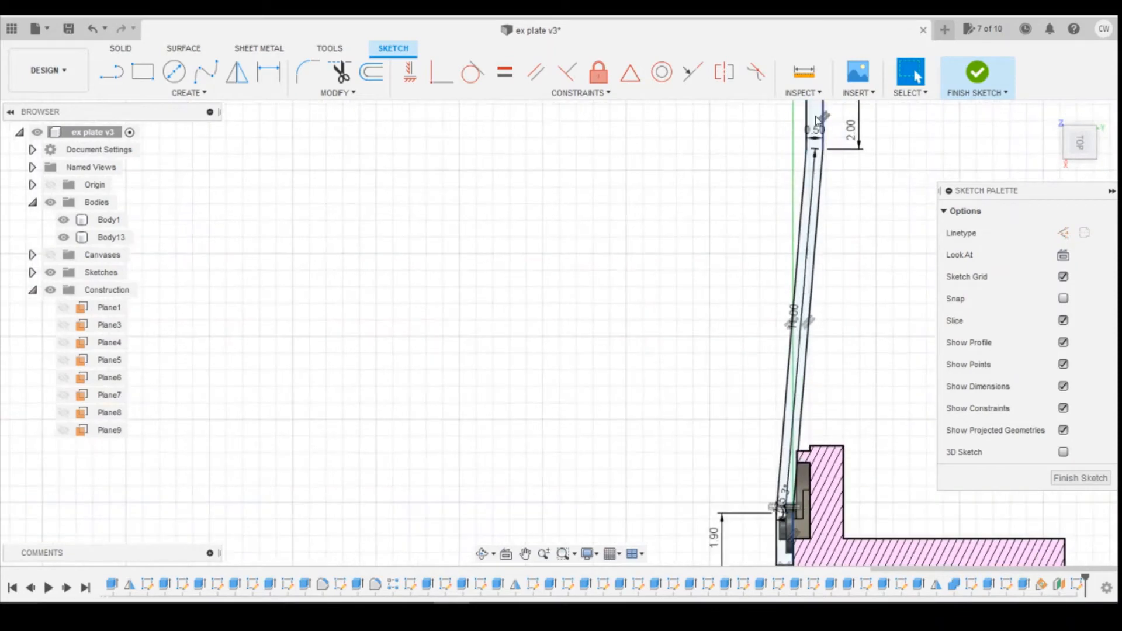
left_click(817, 115)
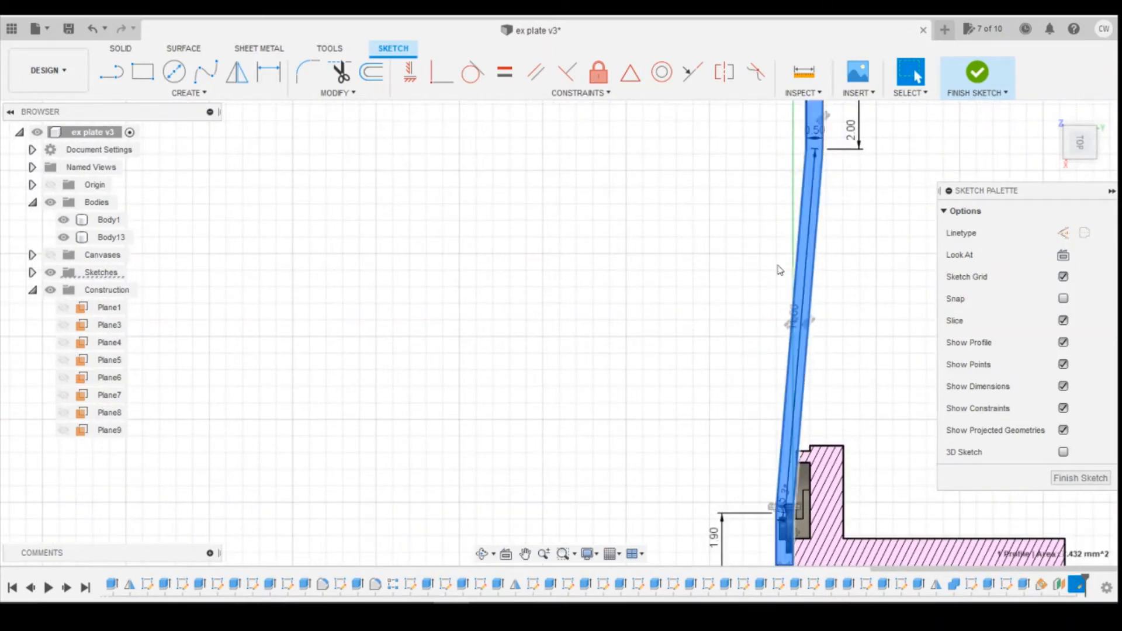
scroll(785, 264, "down", 2)
scroll(800, 310, "up", 3)
scroll(763, 408, "down", 1)
scroll(777, 474, "up", 2)
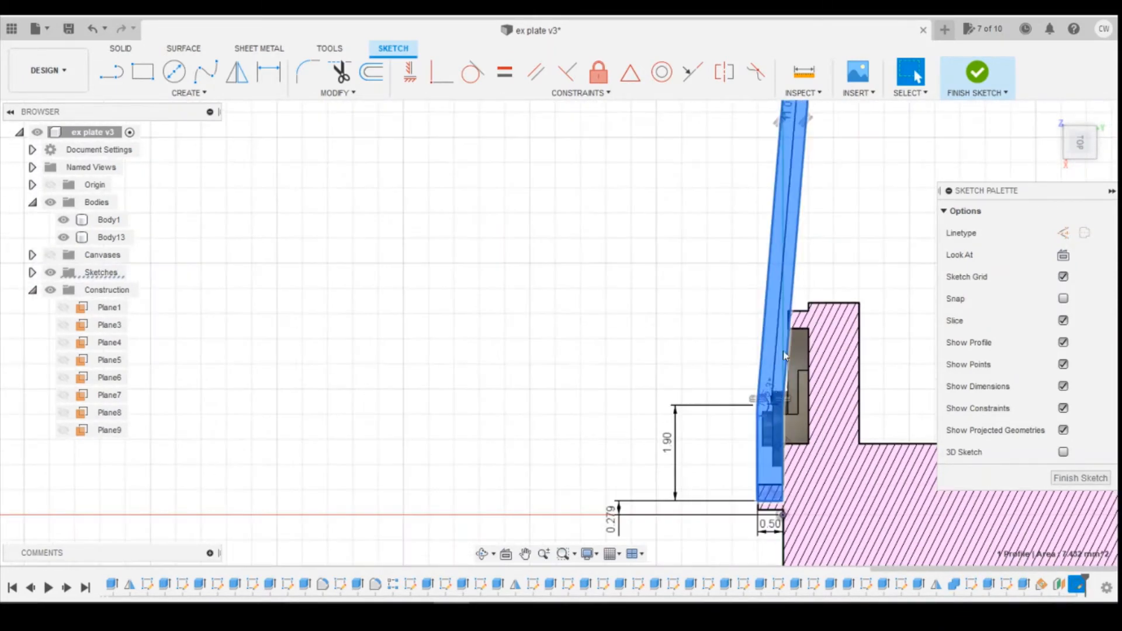
right_click(778, 319)
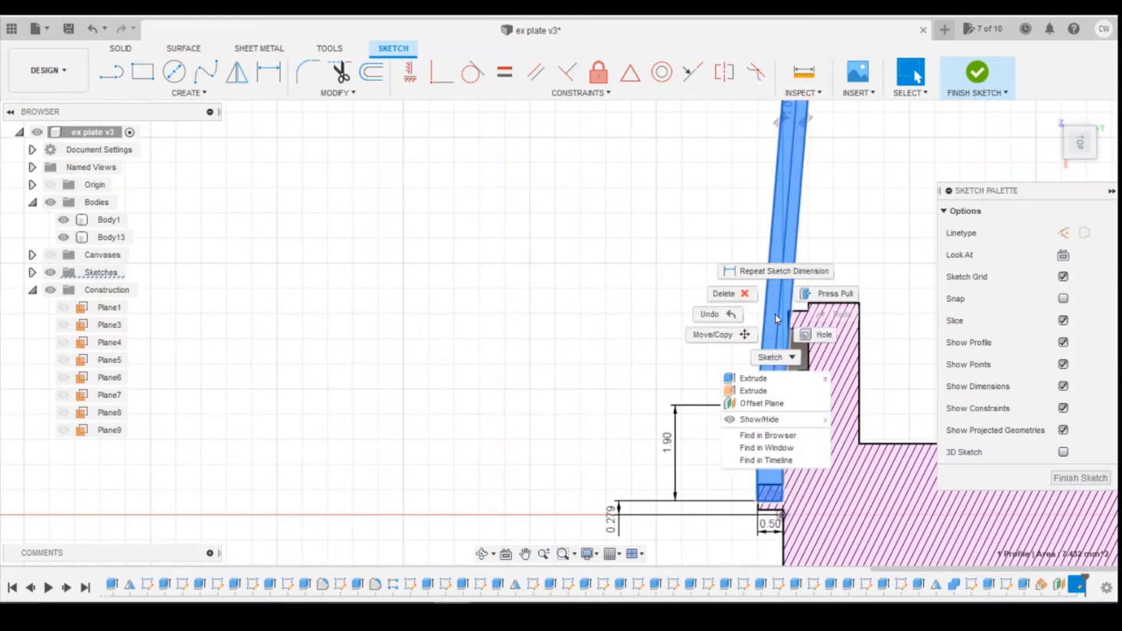
left_click(754, 378)
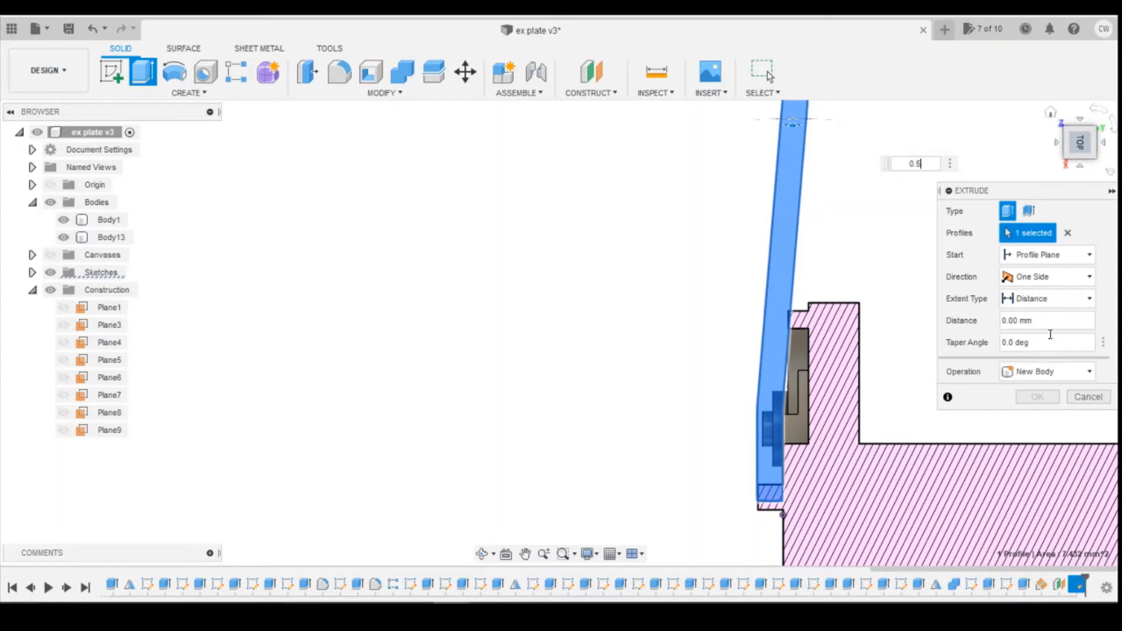
left_click(1051, 113)
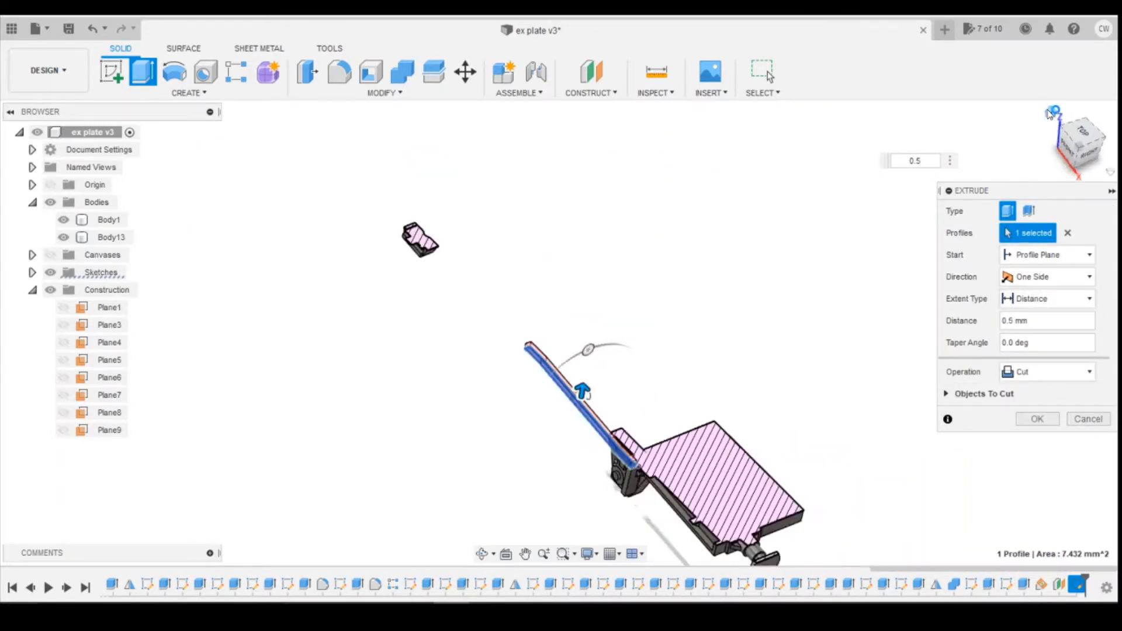
left_click(1024, 374)
left_click(1024, 374)
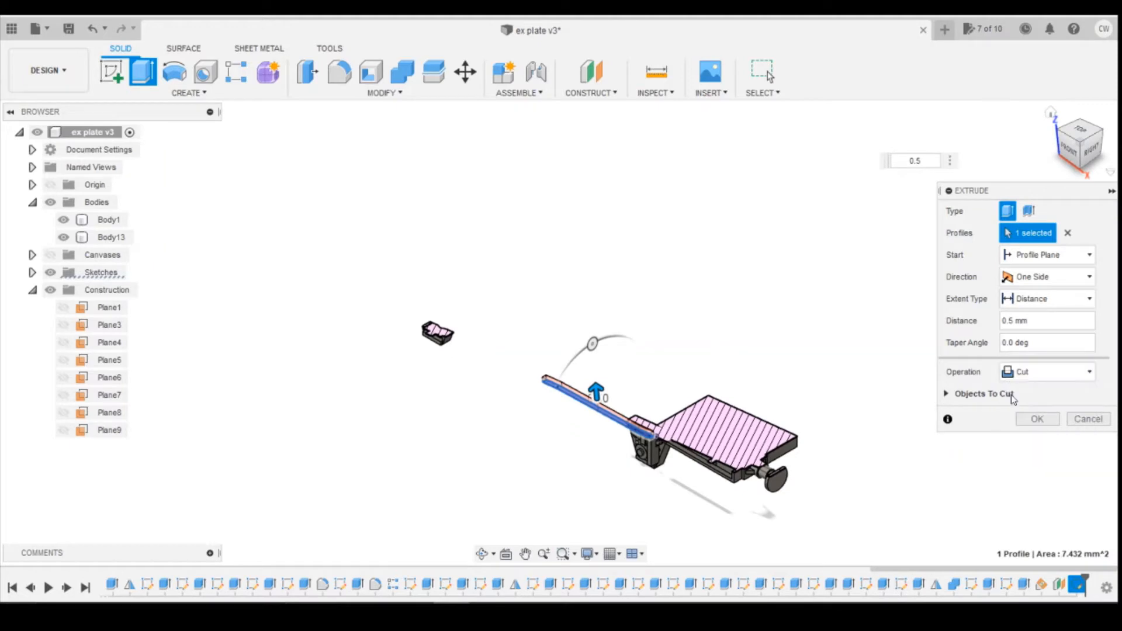
left_click(1024, 374)
left_click(1036, 397)
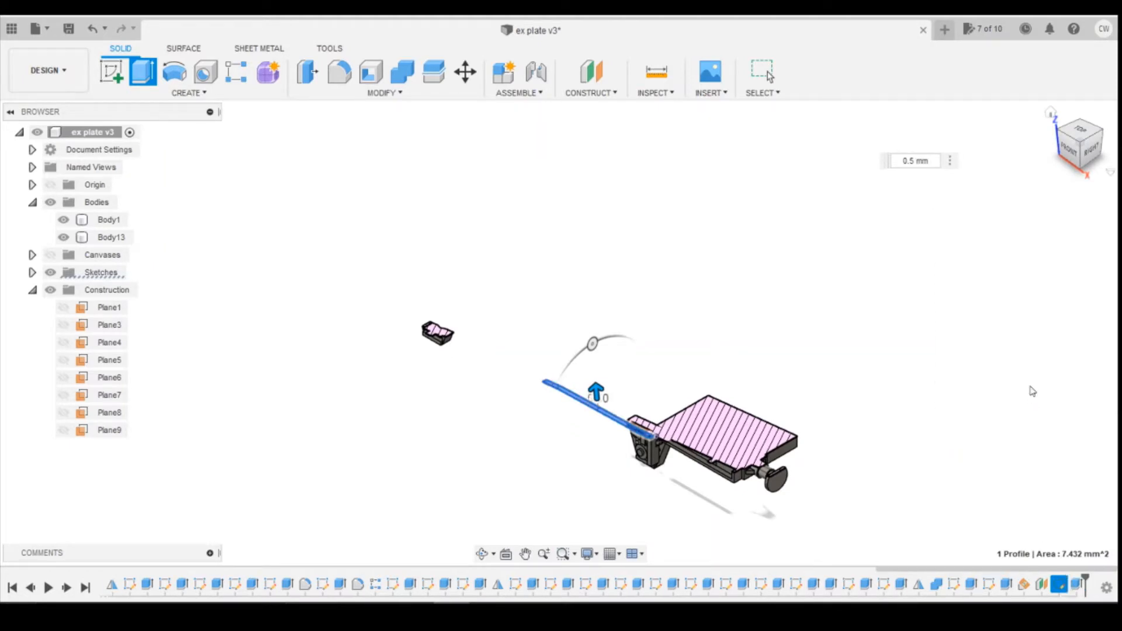
Compare the new bar in front view with the wagon reference photo in Photos, and return to Fusion 360
left_click(1075, 146)
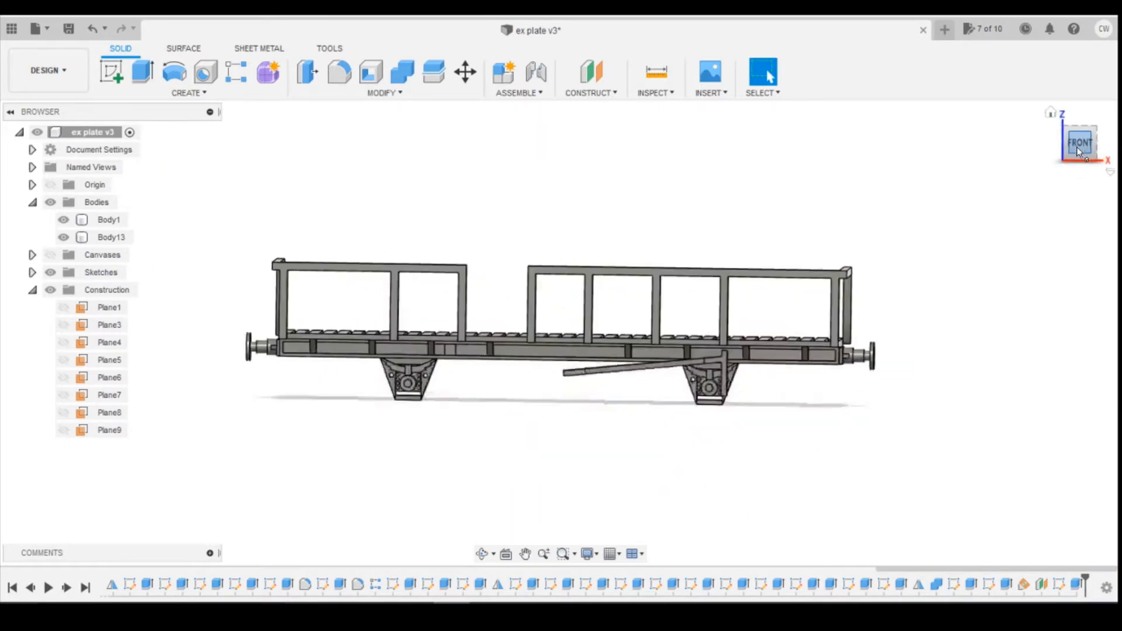
scroll(570, 374, "up", 3)
scroll(571, 375, "up", 2)
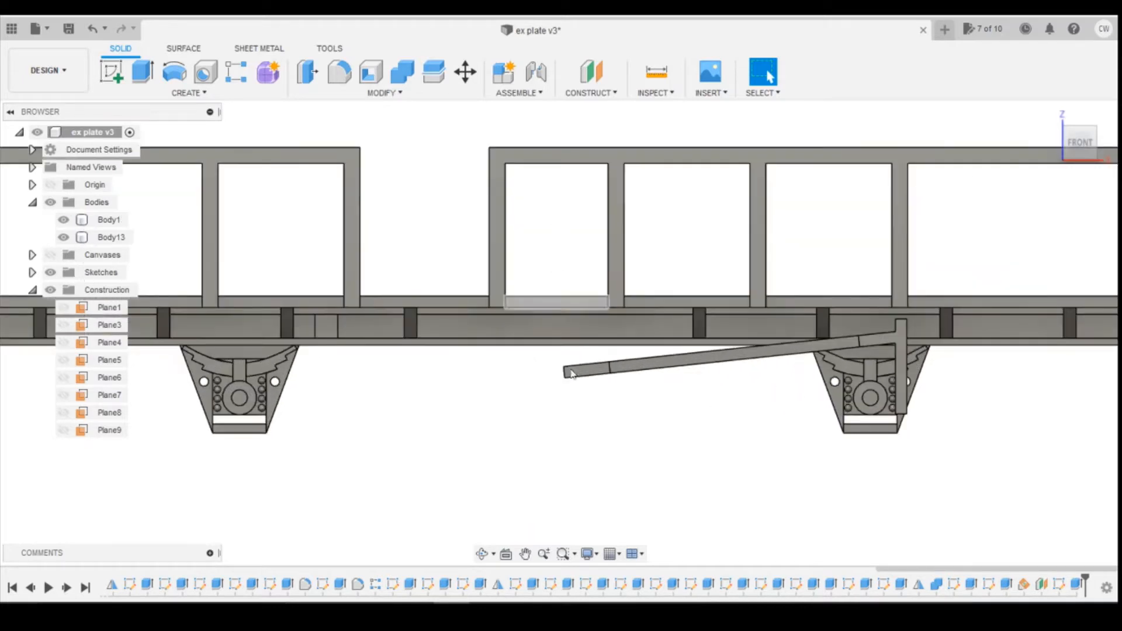
mouse_move(473, 602)
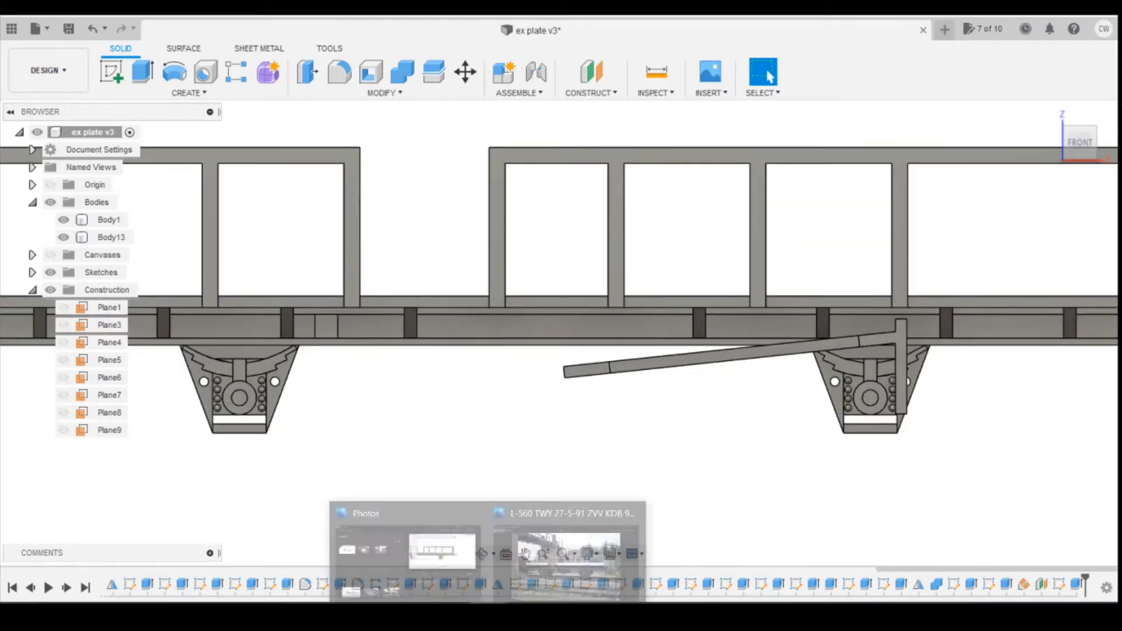
left_click(582, 526)
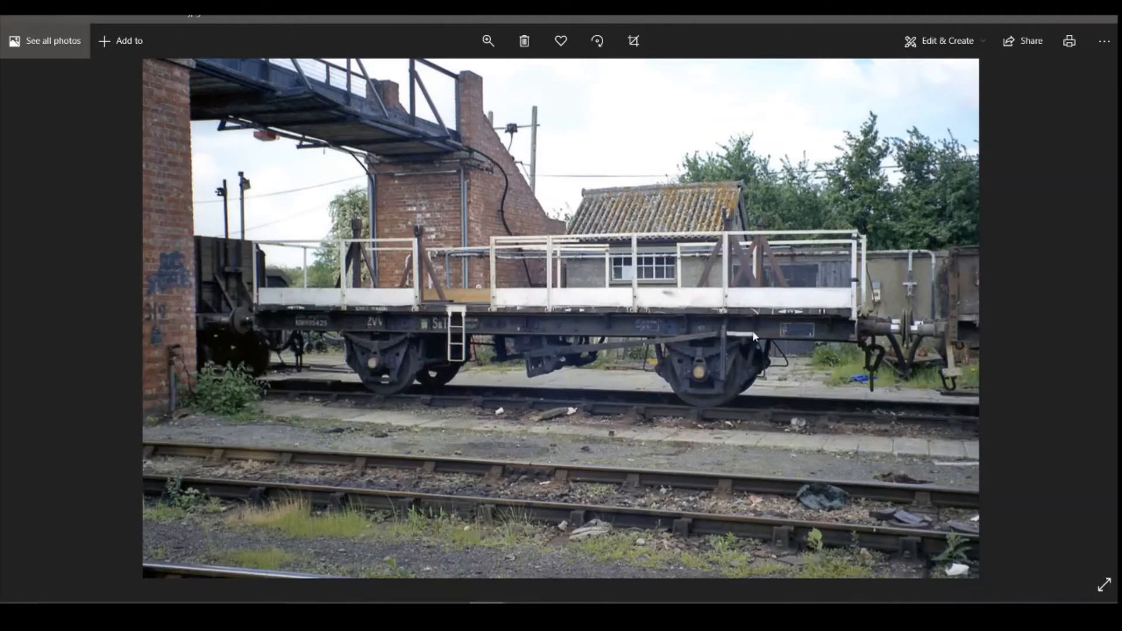
key("alt+Tab")
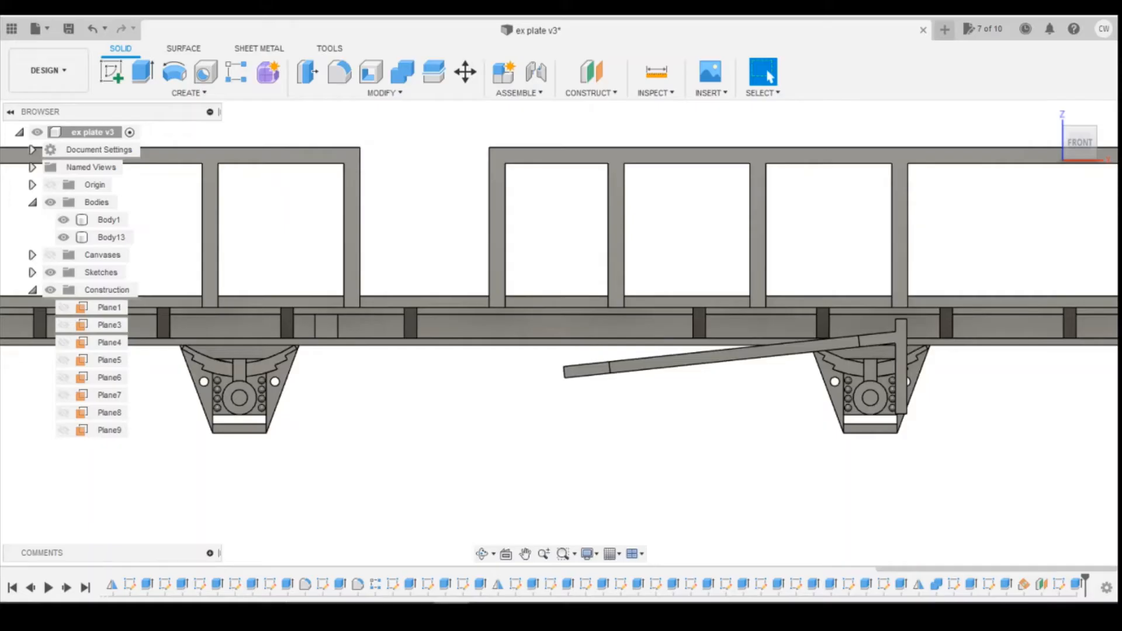
Start a new sketch on the narrow side face of the upright bar in front of the axle guard
left_click_drag(1071, 146, 1053, 139)
left_click(1015, 156)
left_click(111, 71)
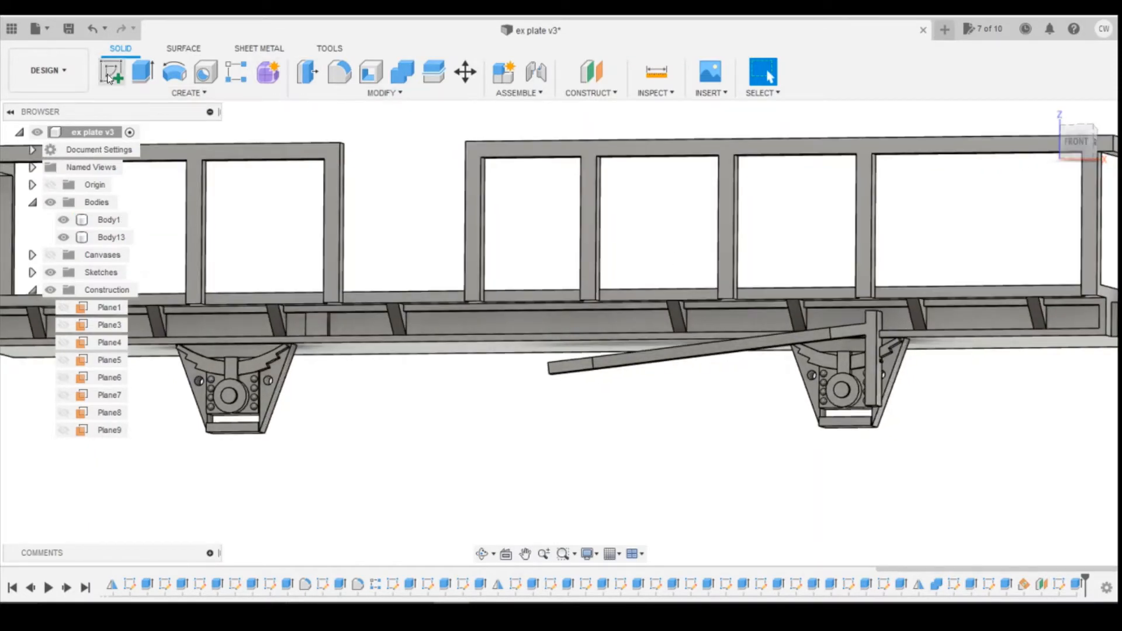
scroll(881, 344, "up", 5)
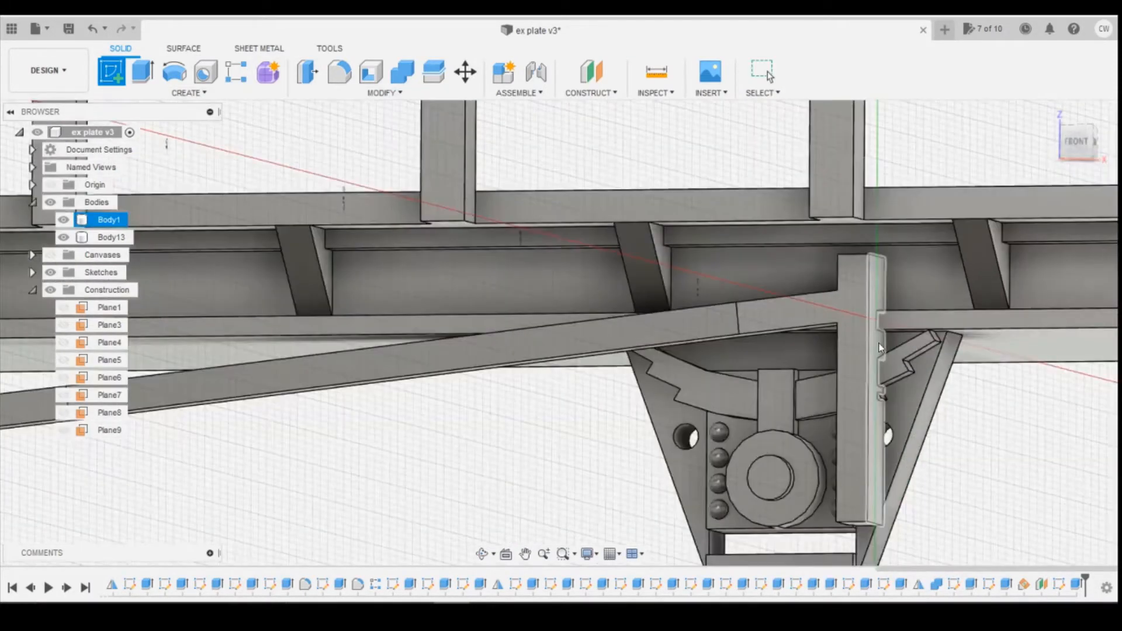
left_click(878, 354)
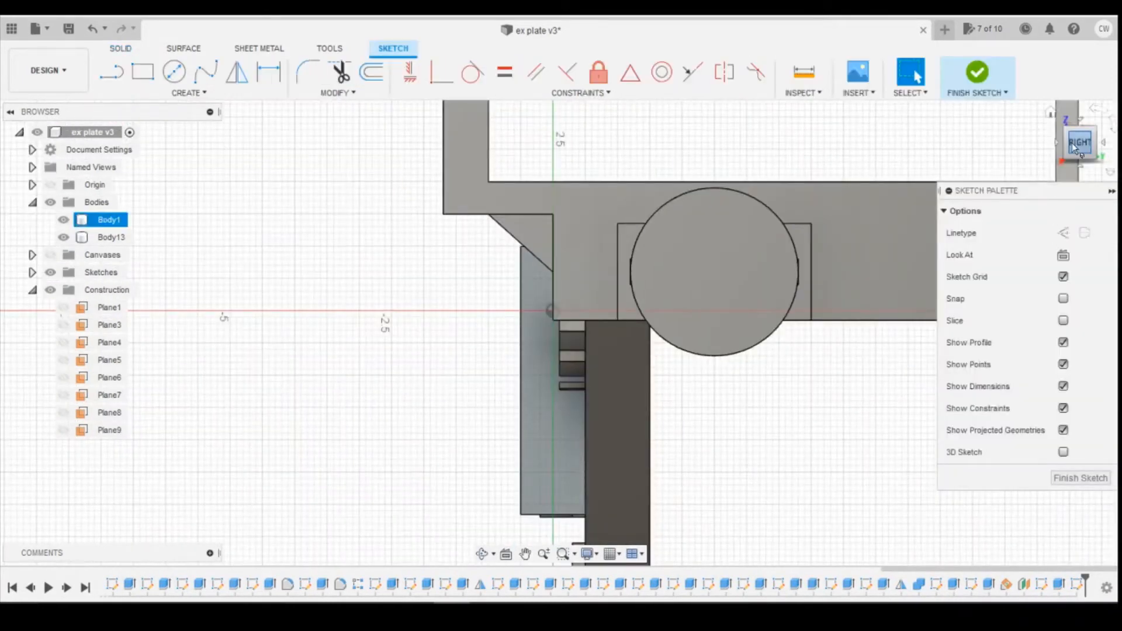
Sketch a 0.5 by 0.5 mm square on the upright bar's narrow side face, starting at the front edge beside the cranked bar
left_click_drag(1080, 144, 1116, 144)
left_click(142, 71)
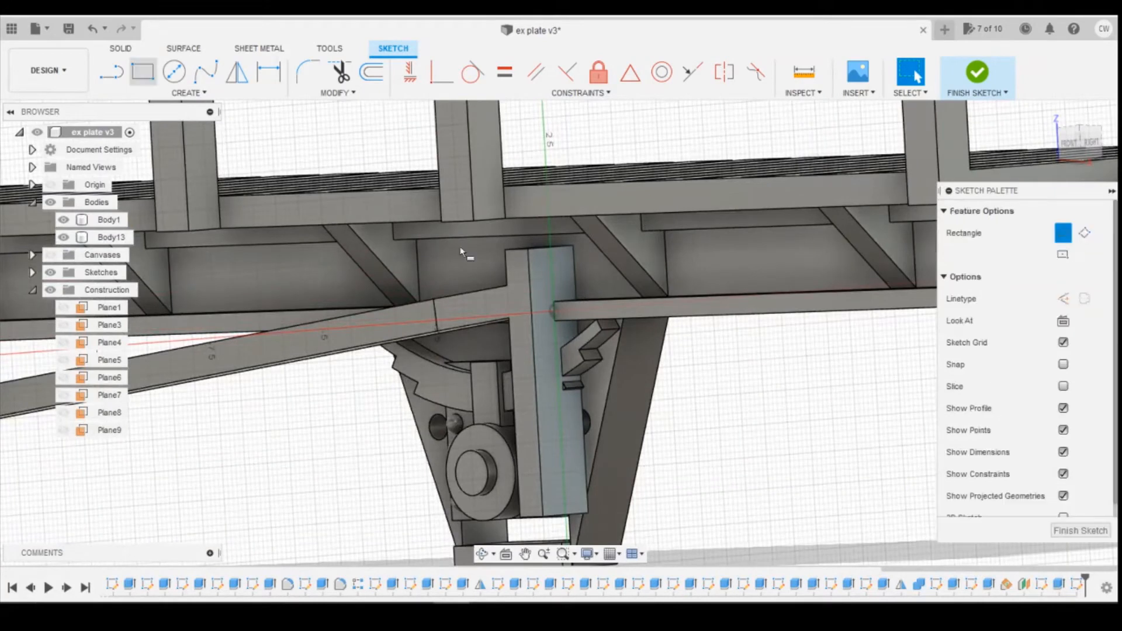
left_click(531, 286)
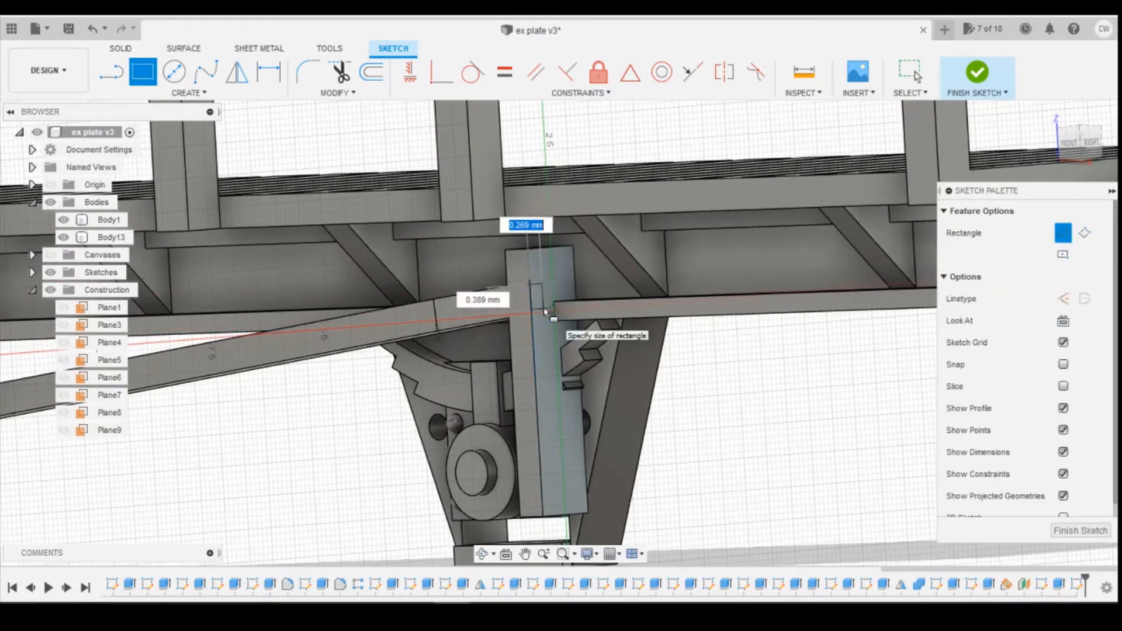
type("0.50")
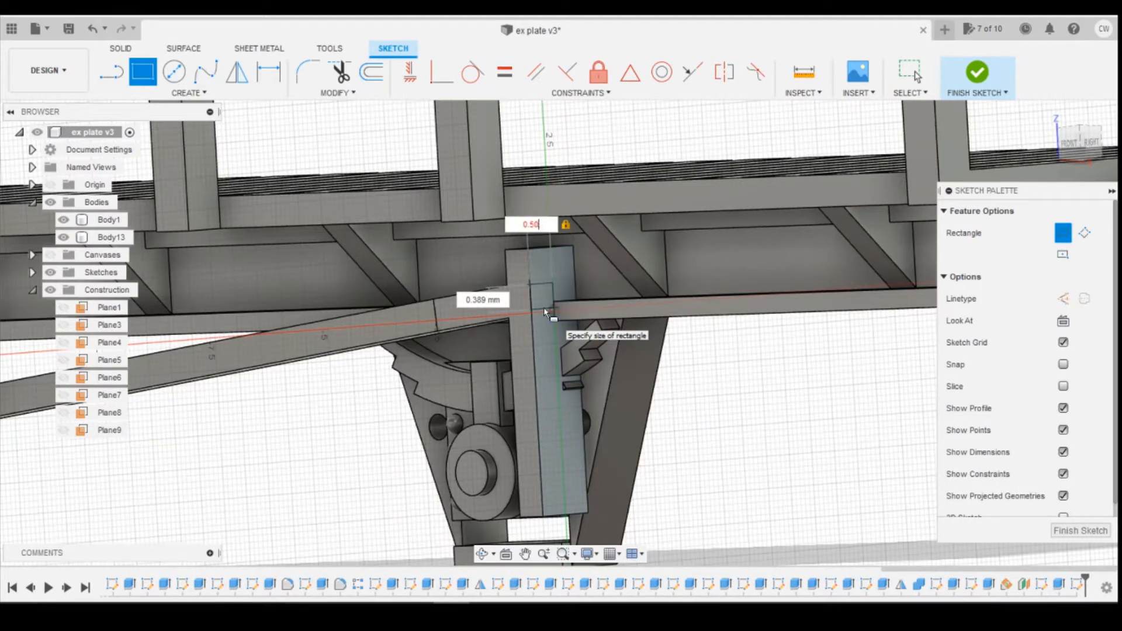
type("0.5")
key("Return")
scroll(575, 248, "up", 2)
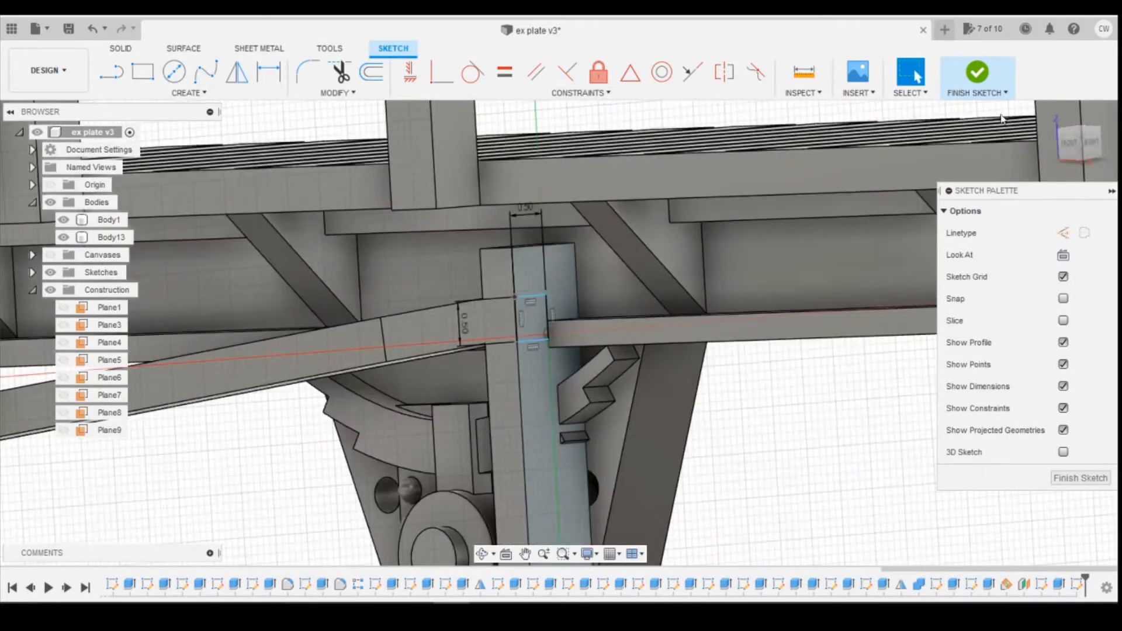
left_click_drag(1081, 146, 961, 147)
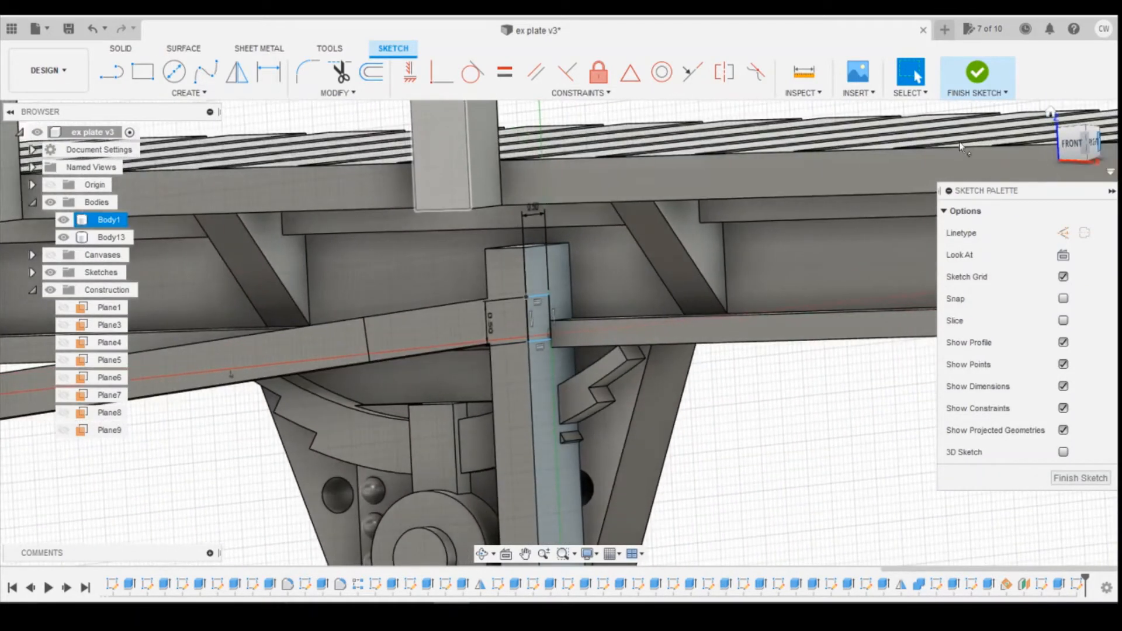
left_click(409, 72)
left_click(525, 286)
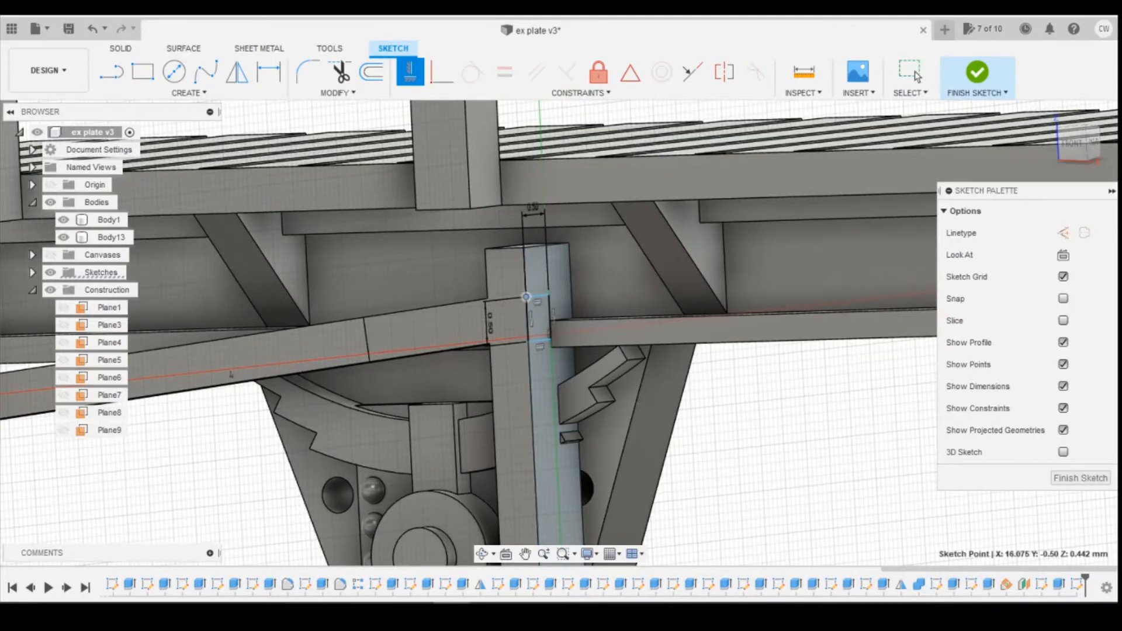
left_click(1078, 148)
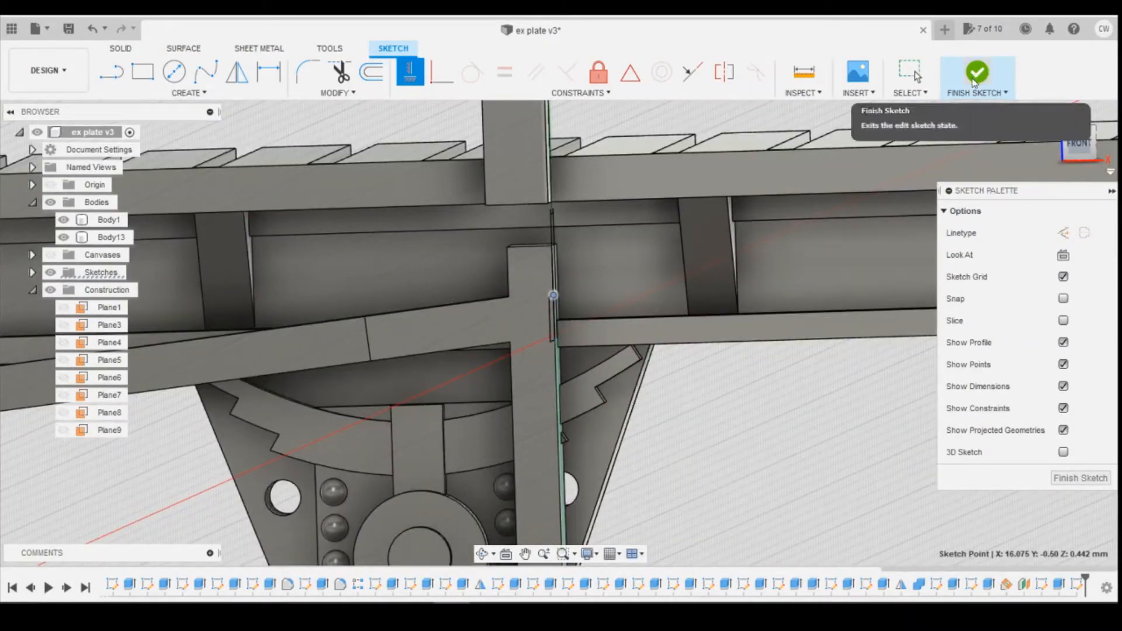
key("Escape")
Dimension the square's upper front corner 0.55 mm below the top corner of the upright bar
left_click(510, 277)
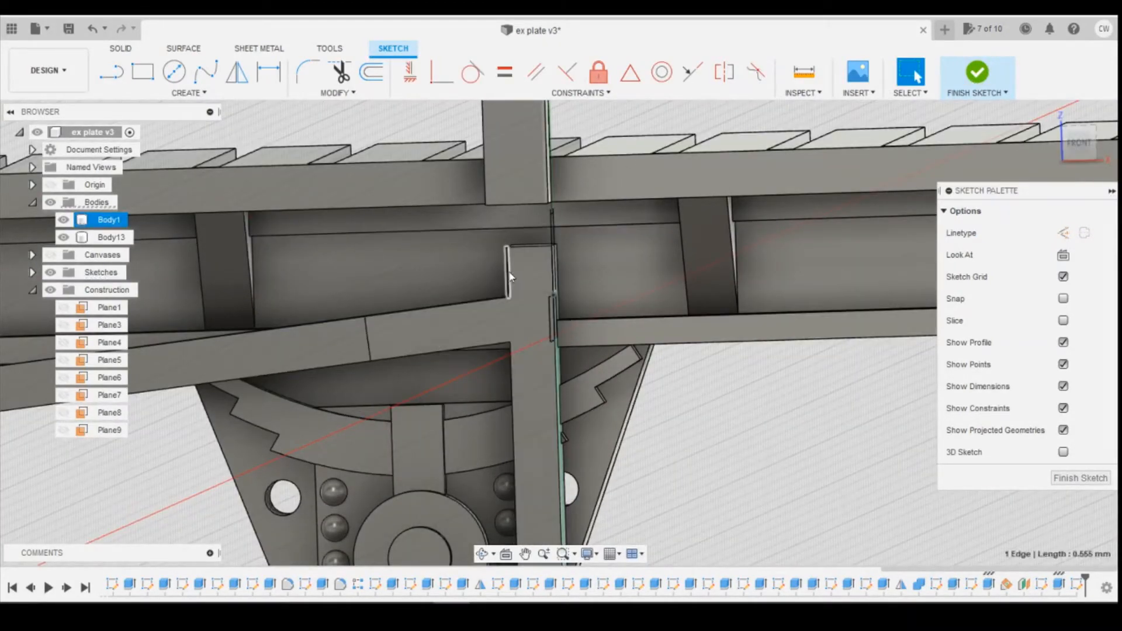
left_click(1075, 149)
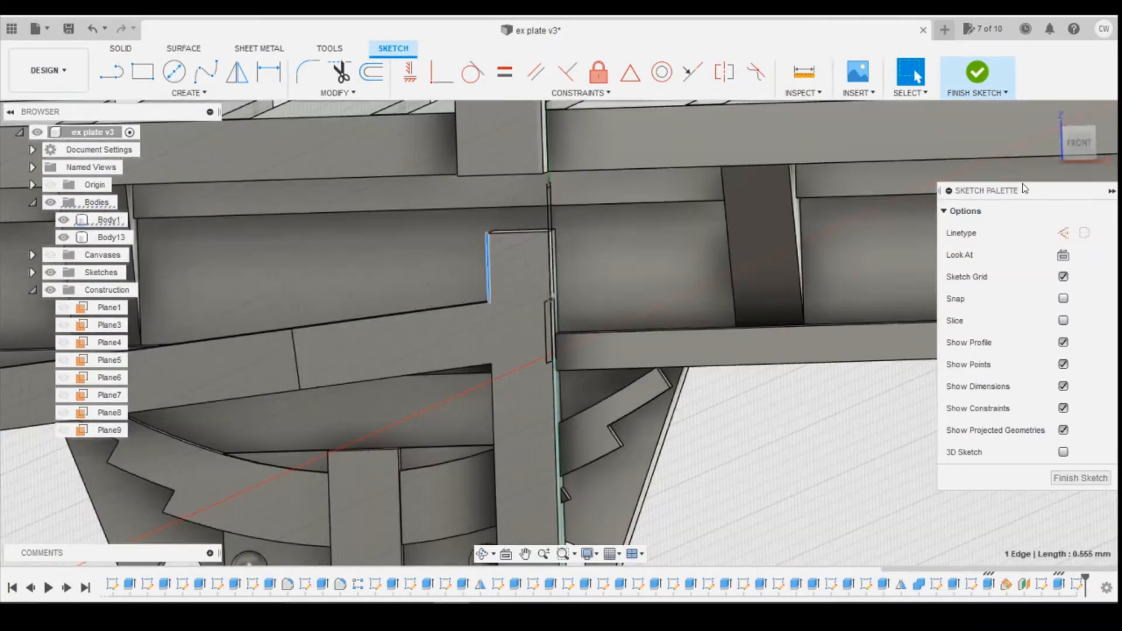
key("d")
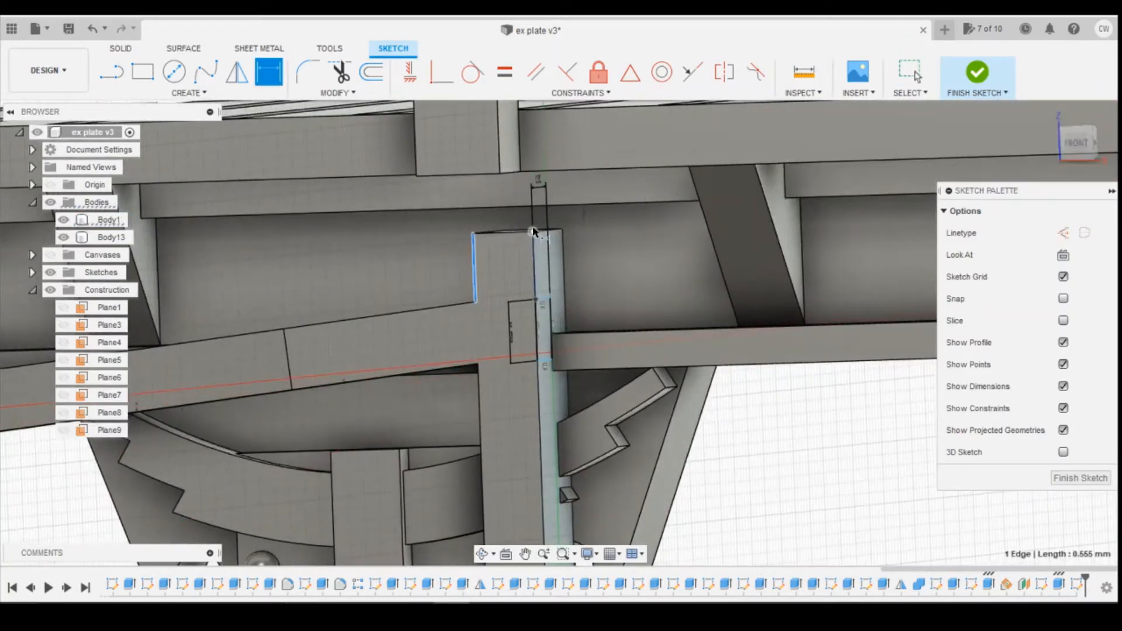
left_click(535, 300)
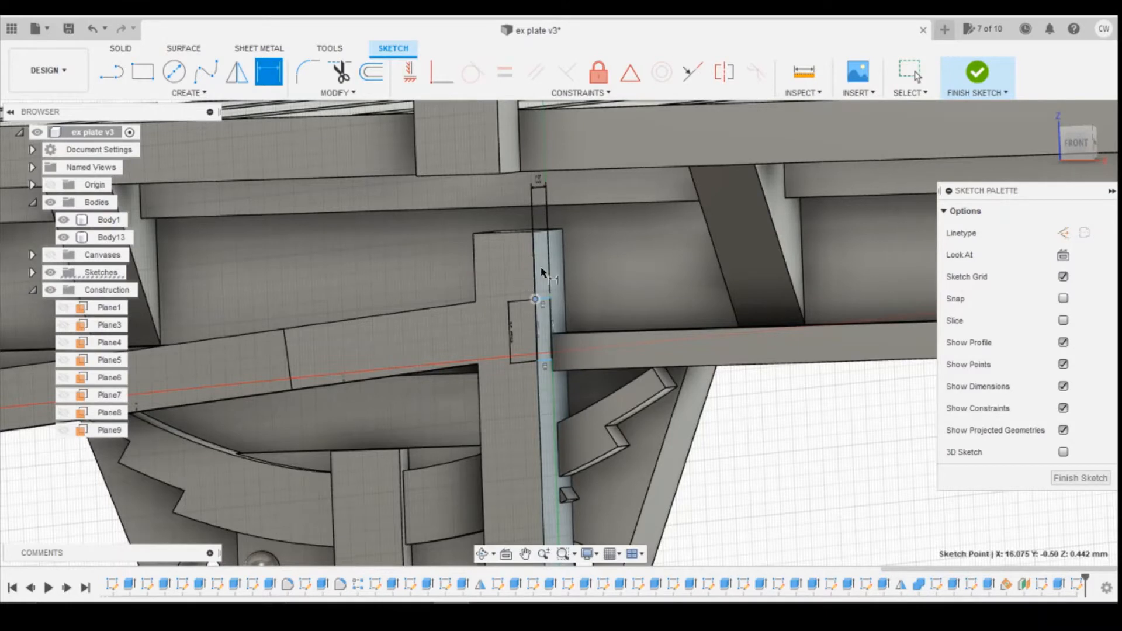
left_click(532, 232)
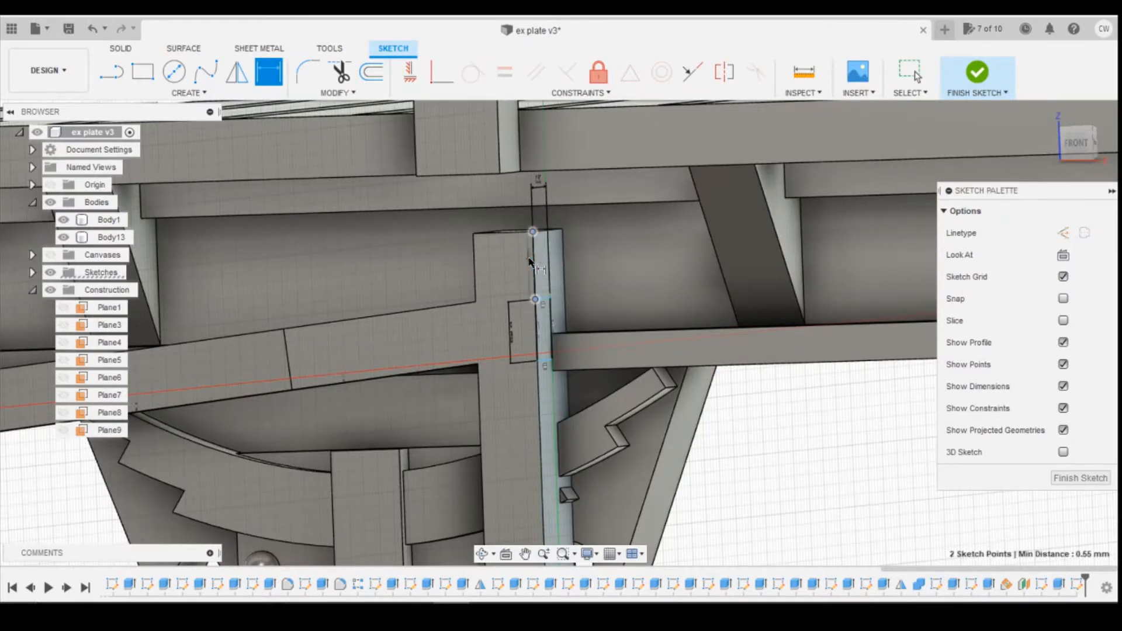
left_click(502, 263)
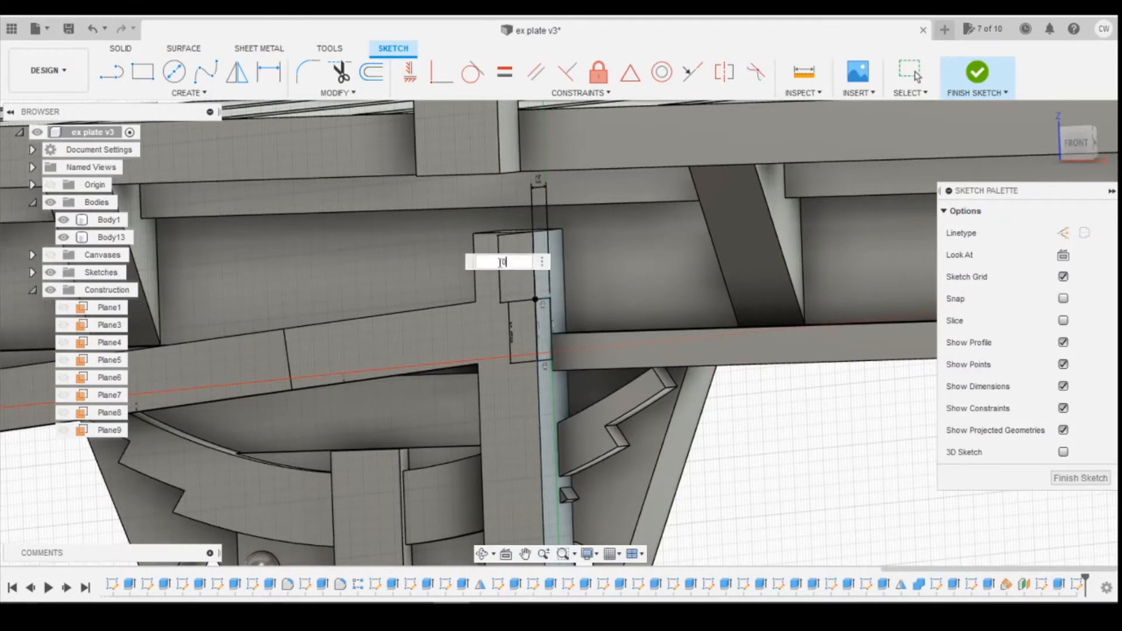
type("0.55")
key("Return")
scroll(460, 350, "up", 3)
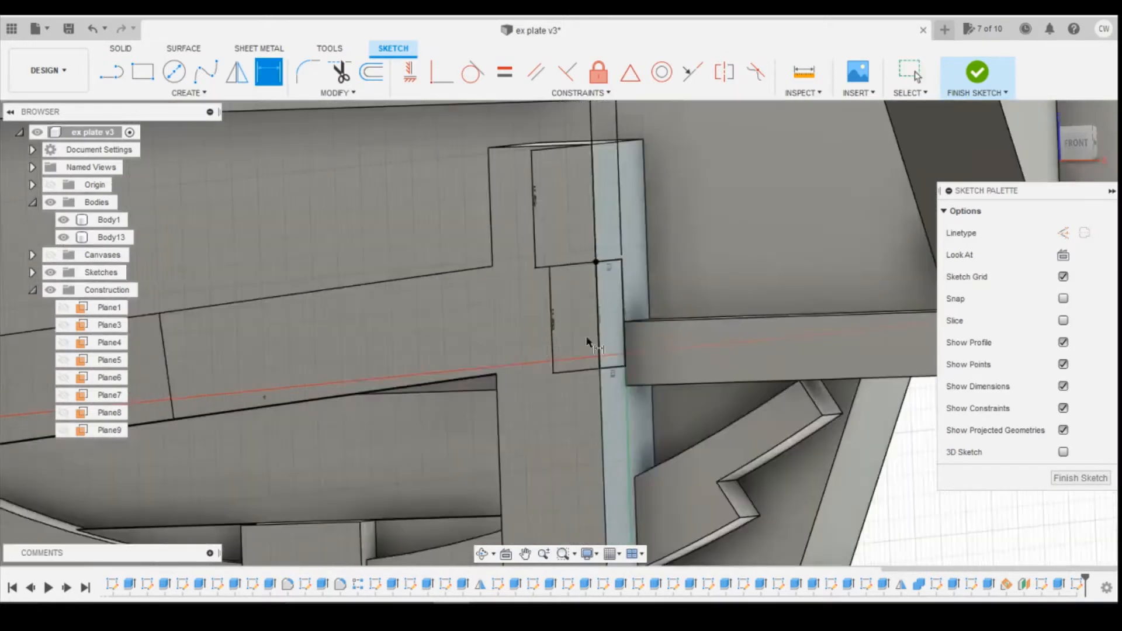
key("Escape")
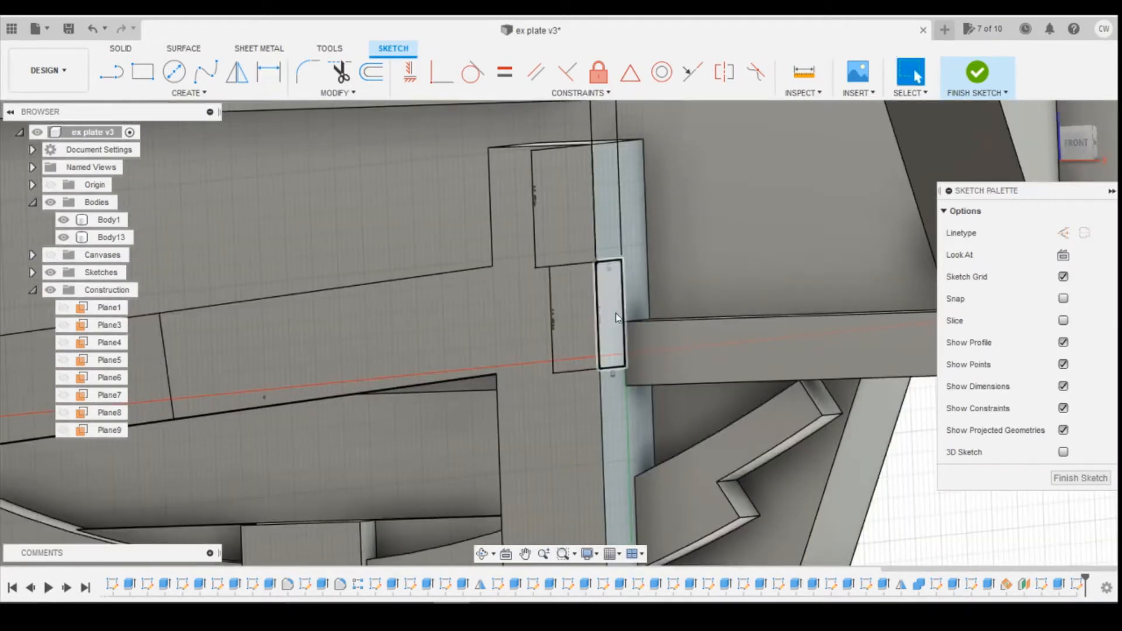
Extrude the small square profile 1.70 mm outward from the upright bar and join it to the existing body
right_click(617, 317)
left_click(624, 379)
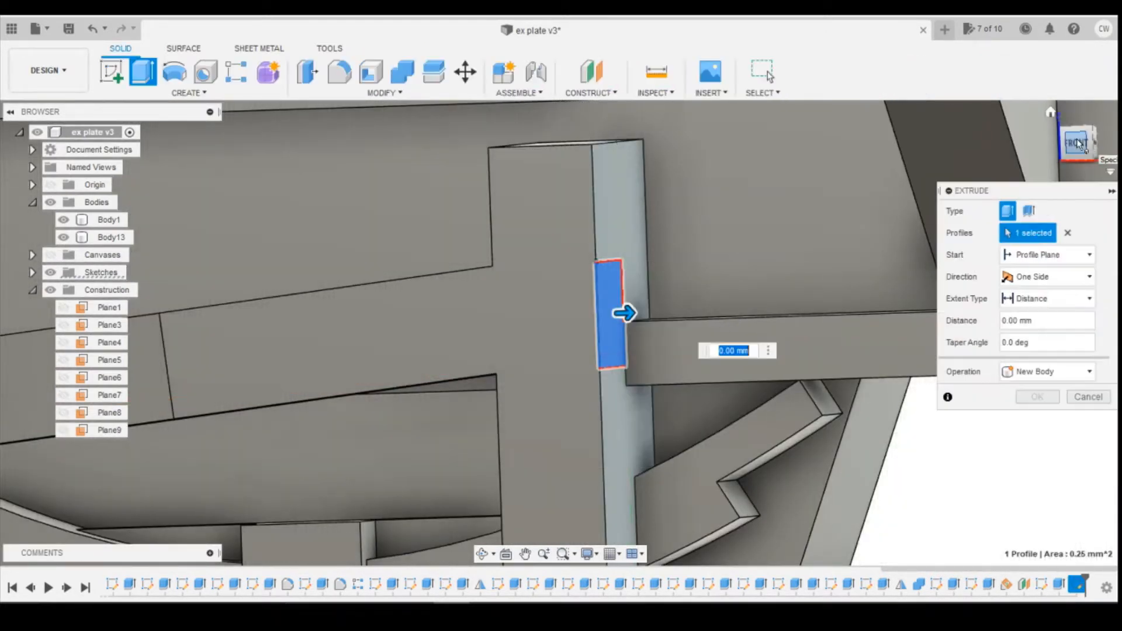
left_click_drag(646, 316, 859, 314)
scroll(460, 263, "down", 3)
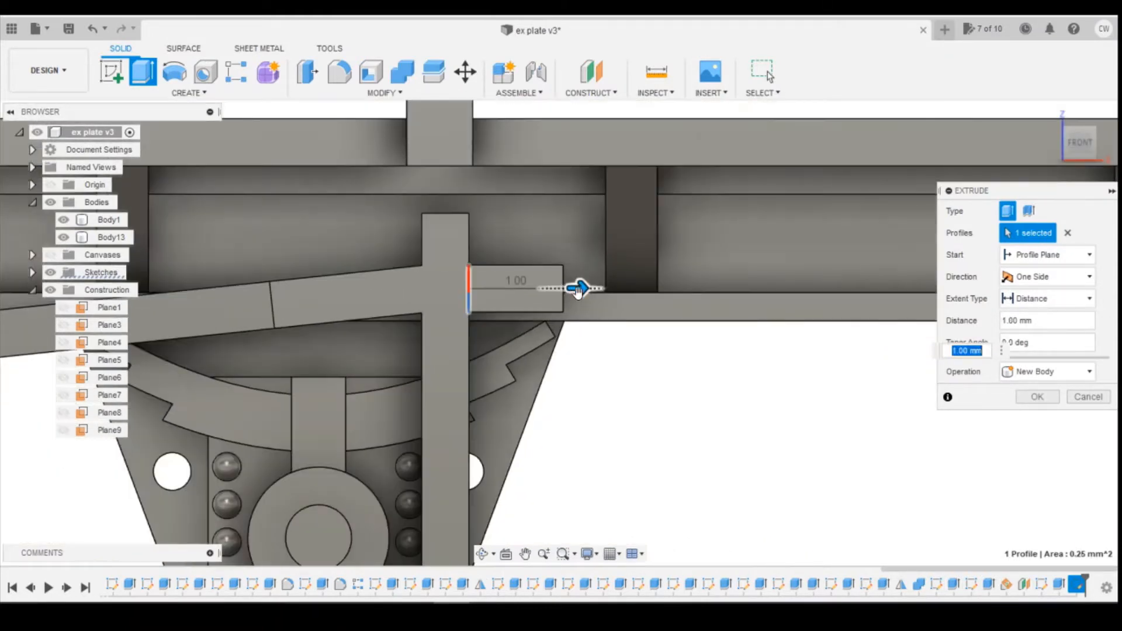
left_click_drag(577, 289, 647, 288)
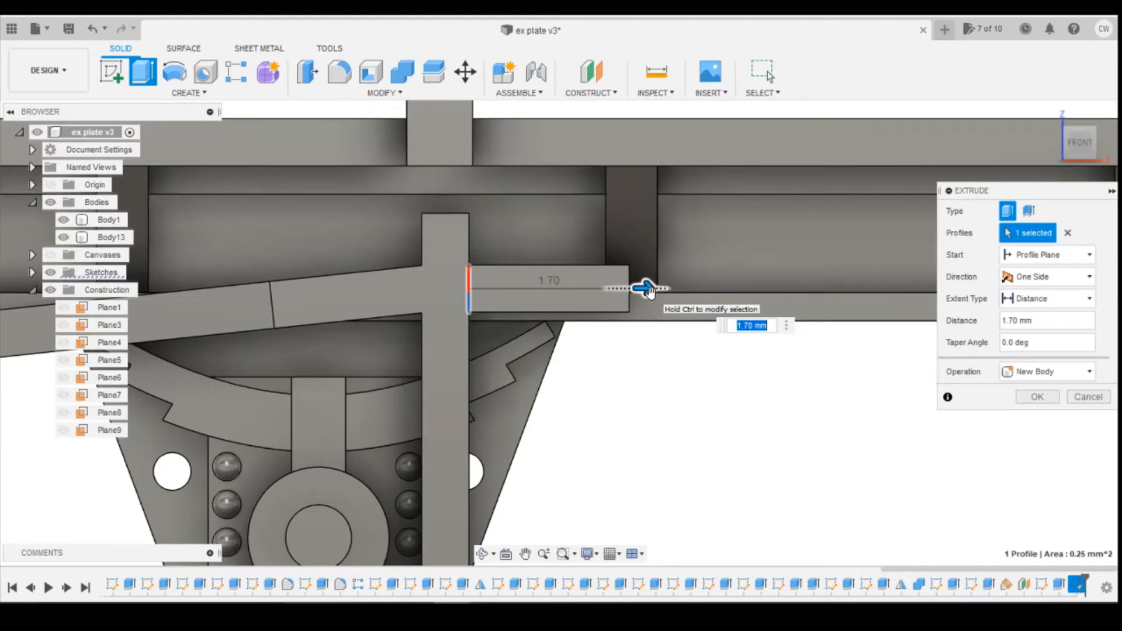
left_click(1011, 372)
left_click(1023, 390)
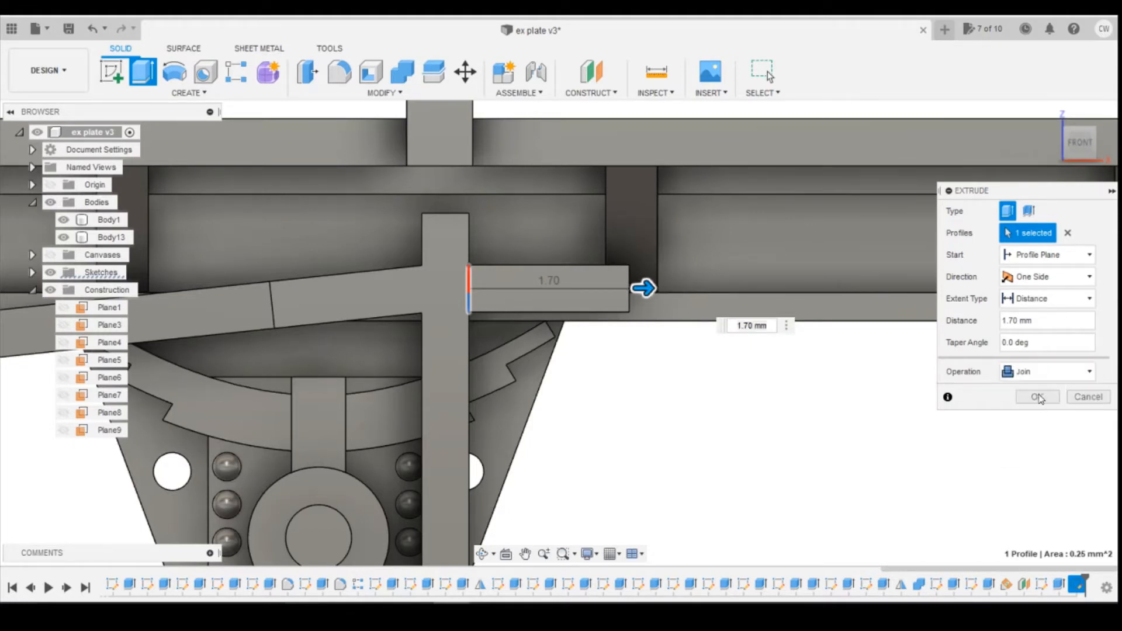
left_click(1037, 397)
Examine the finished cross-shaped bar assembly from the front and underneath, and the whole wagon in perspective
scroll(755, 298, "down", 6)
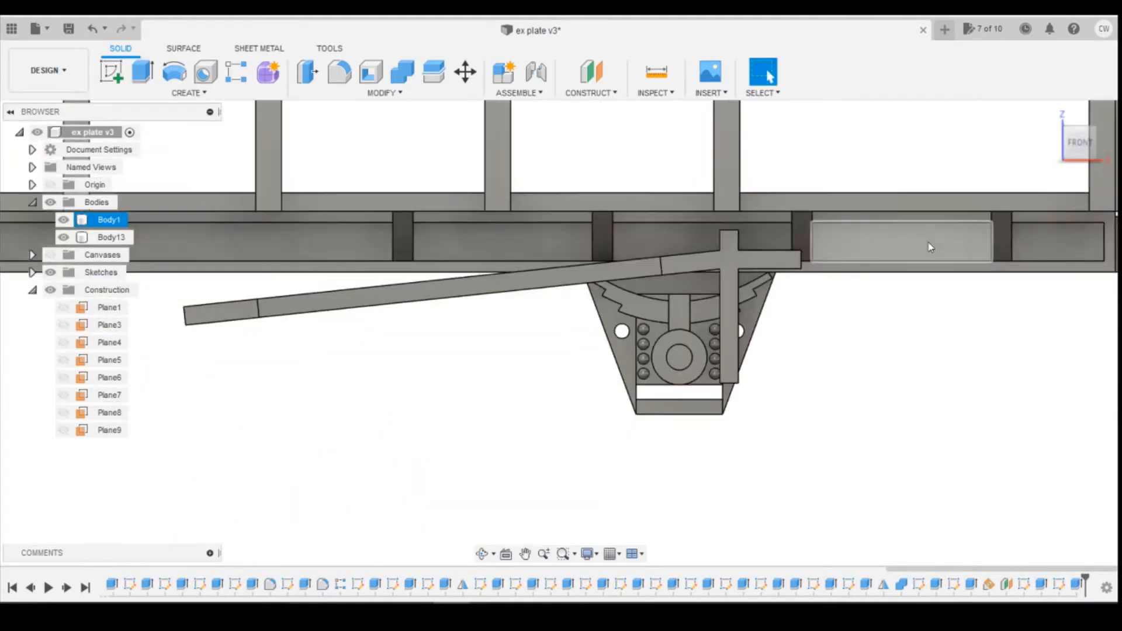
scroll(931, 247, "down", 2)
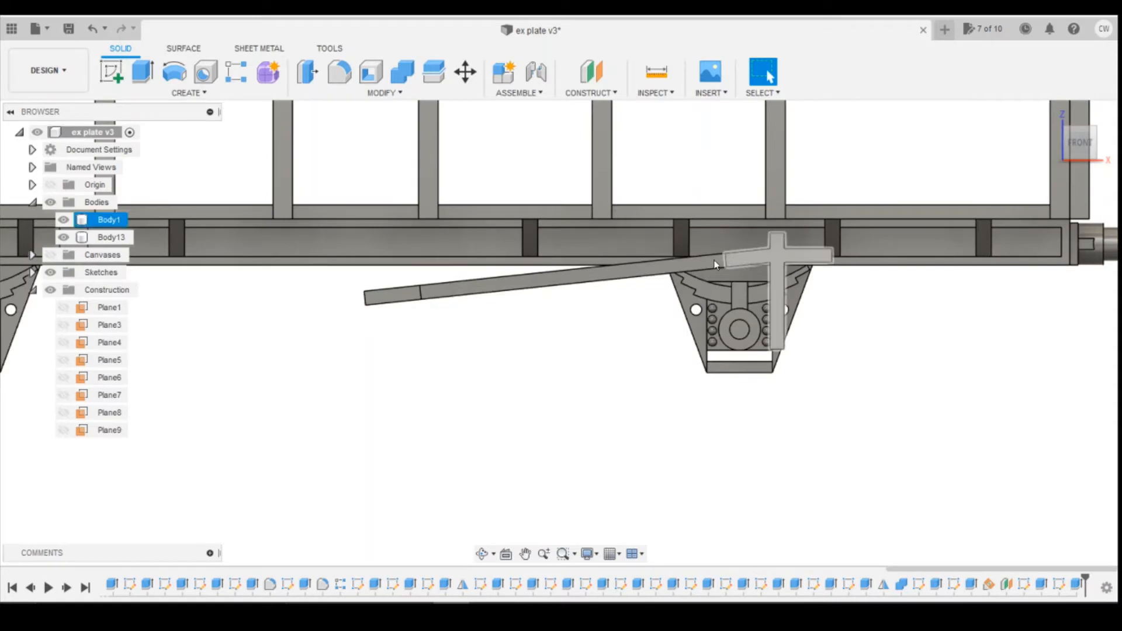
middle_click_drag(1074, 158, 1026, 196, "shift")
left_click(403, 329)
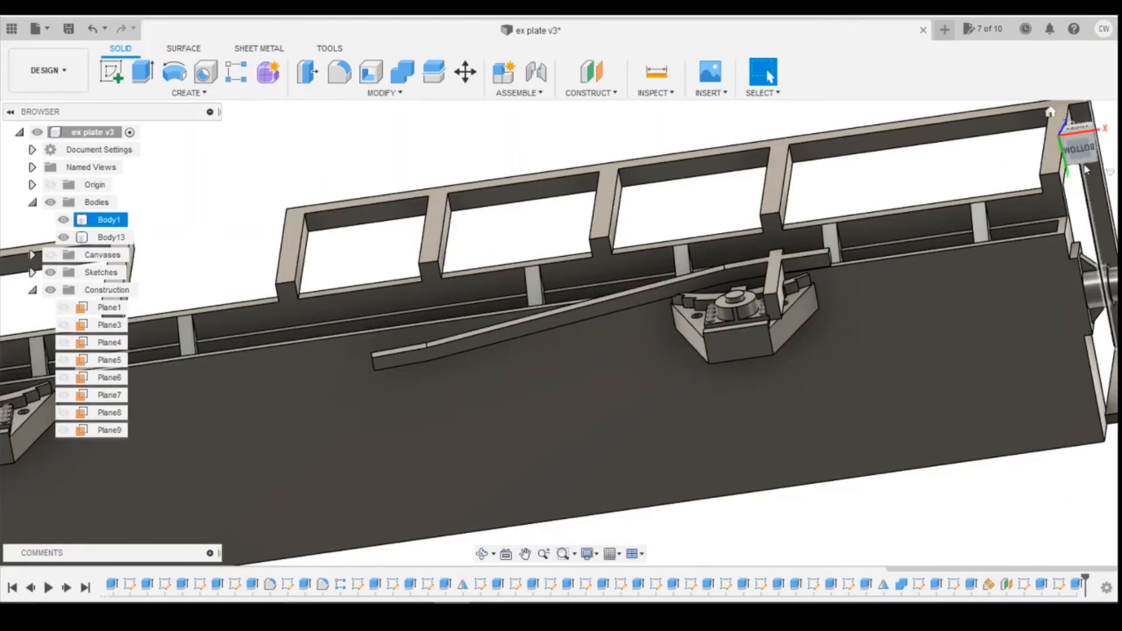
mouse_move(561, 332)
middle_mouse_down("shift")
mouse_move(558, 290)
mouse_move(626, 271)
mouse_move(584, 345)
middle_mouse_up("shift")
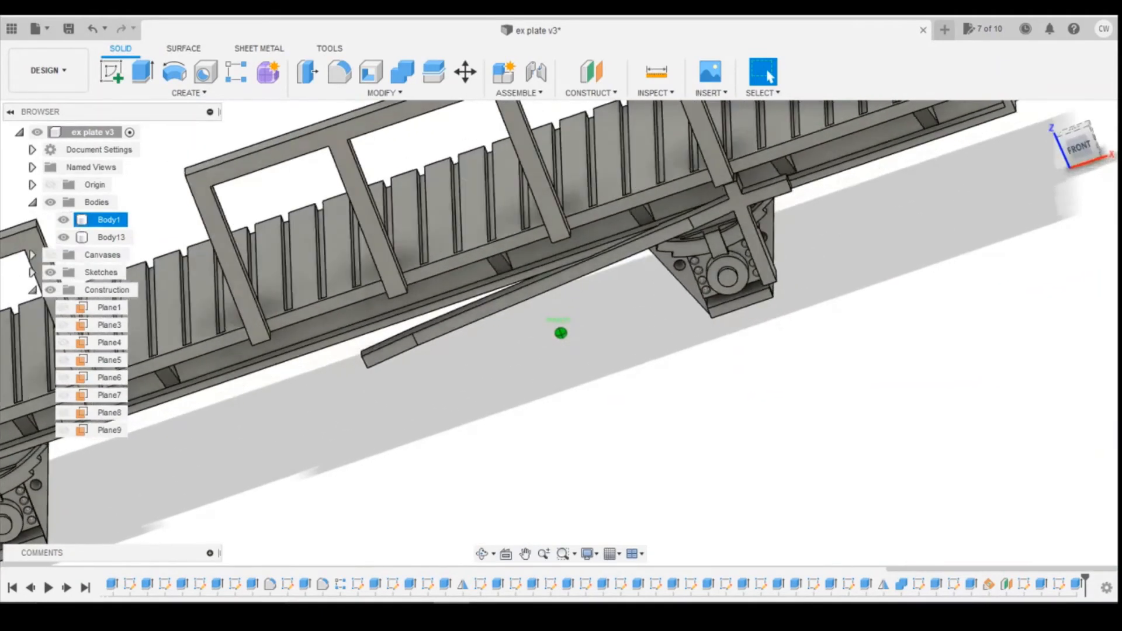
left_click_drag(1083, 155, 1082, 144)
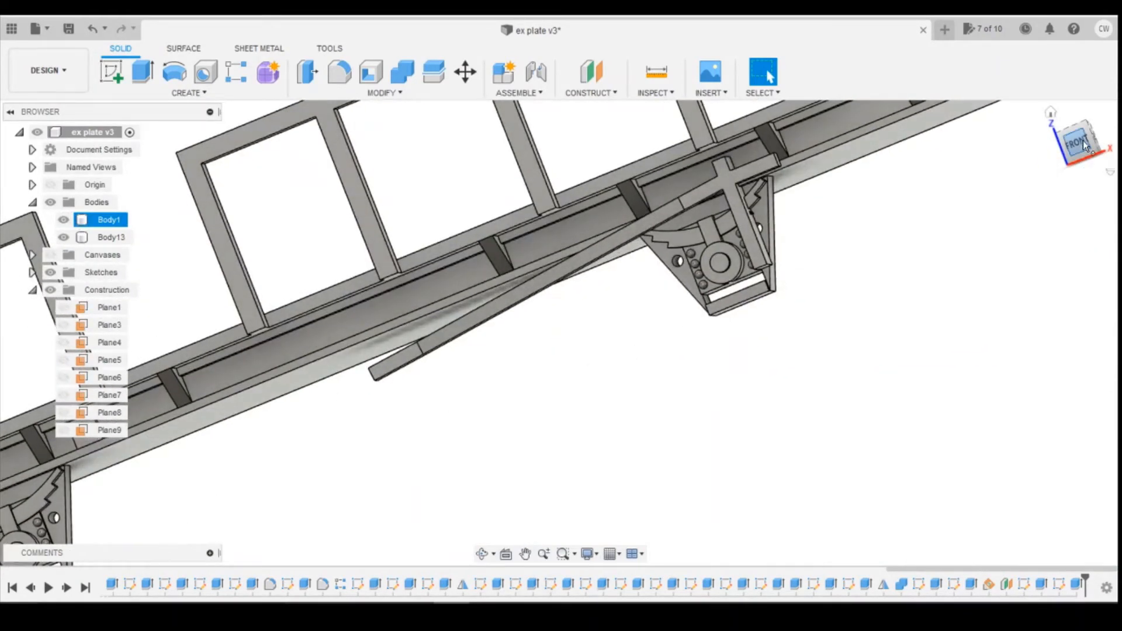
left_click(1082, 140)
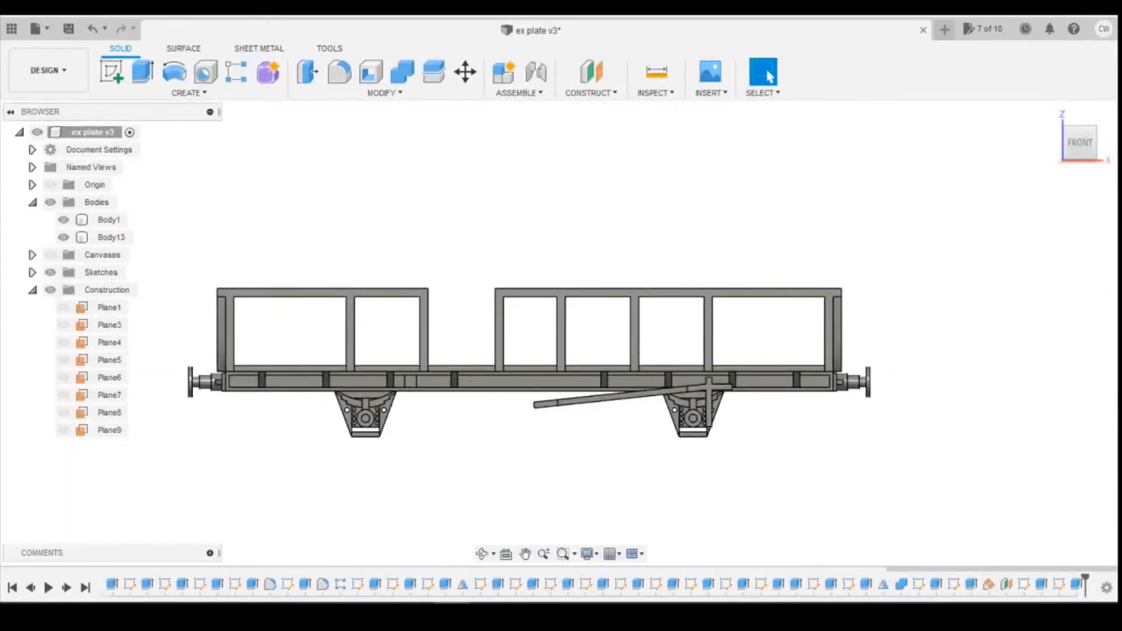
mouse_move(561, 332)
middle_mouse_down("shift")
mouse_move(532, 356)
mouse_move(1005, 196)
middle_mouse_up("shift")
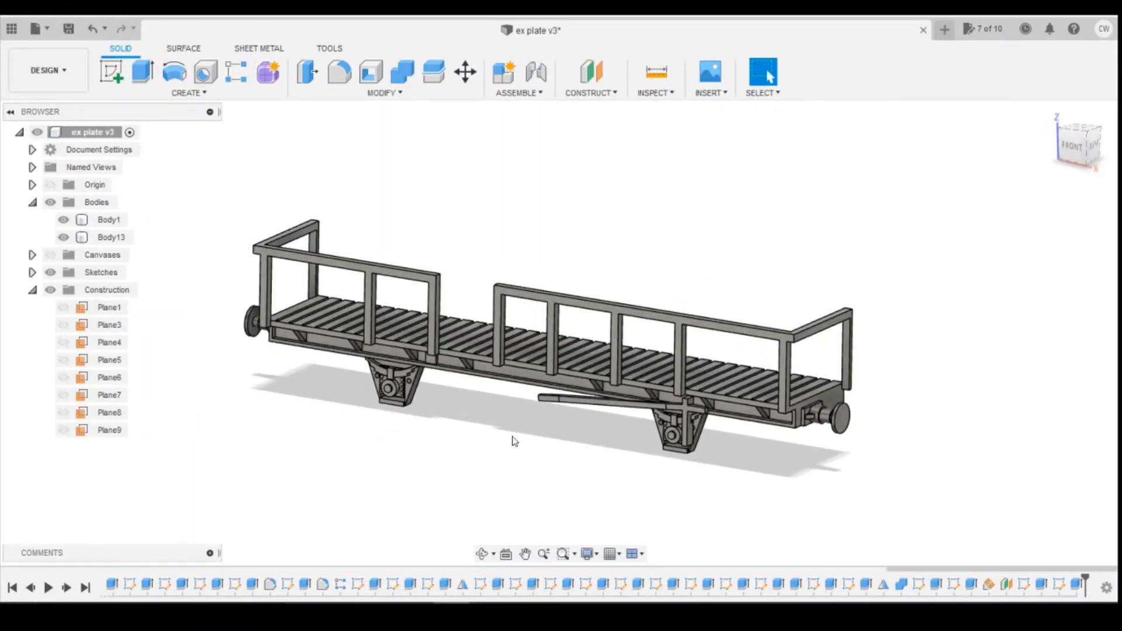
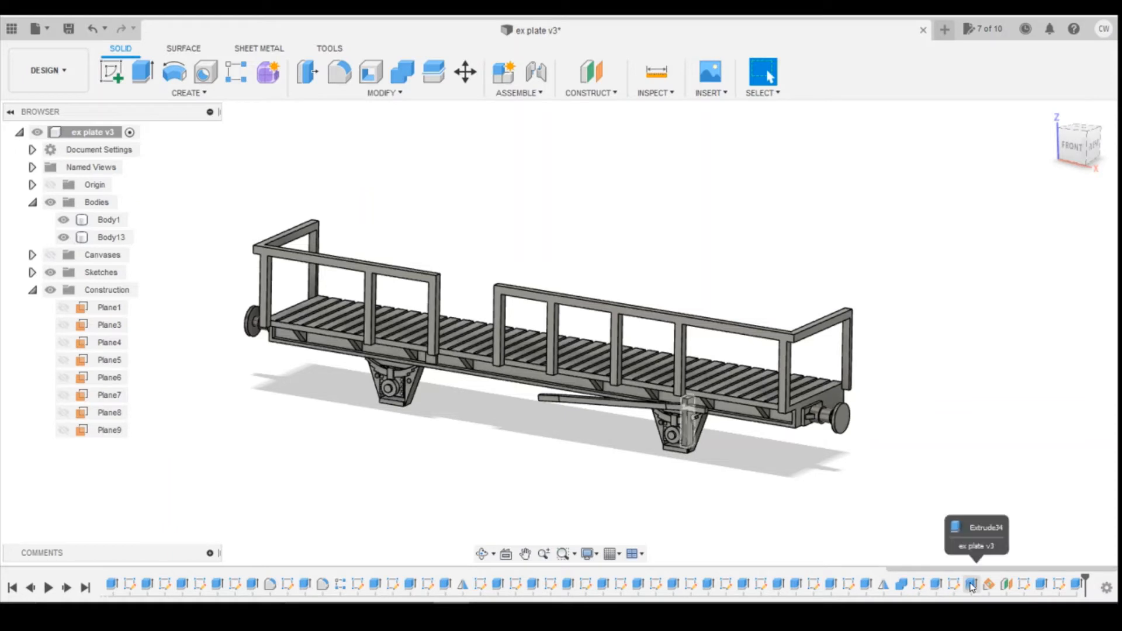
Edit the 0.3 mm plate extrusion on the side frame beside the railing opening, changing its operation to Join
right_click(936, 585)
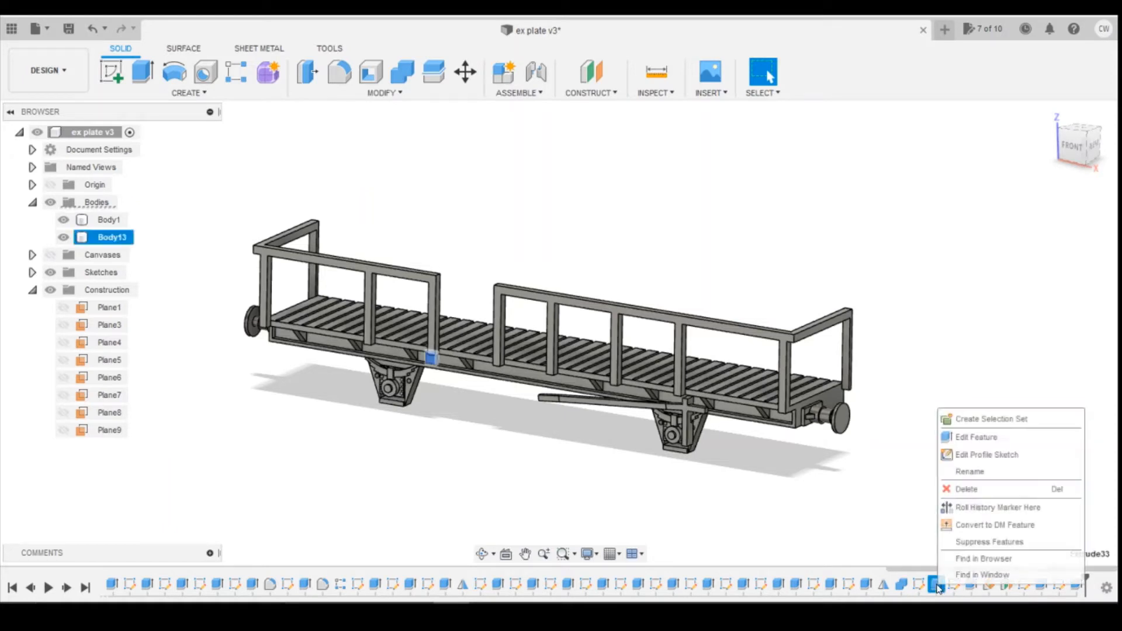
left_click(979, 437)
left_click(1032, 372)
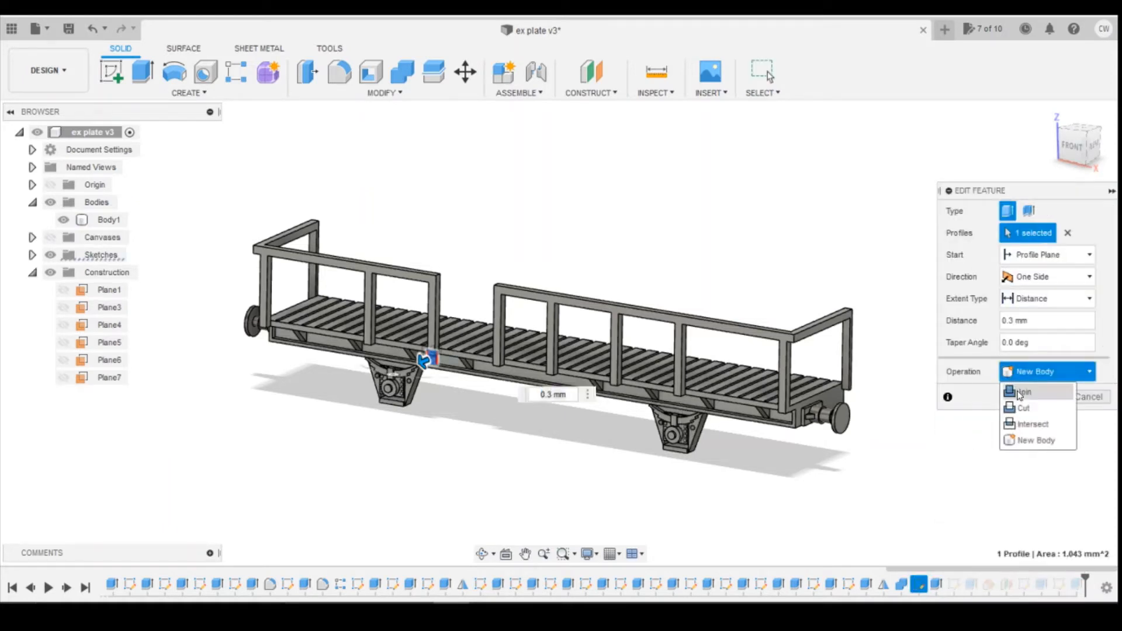
left_click(1020, 392)
left_click(1020, 397)
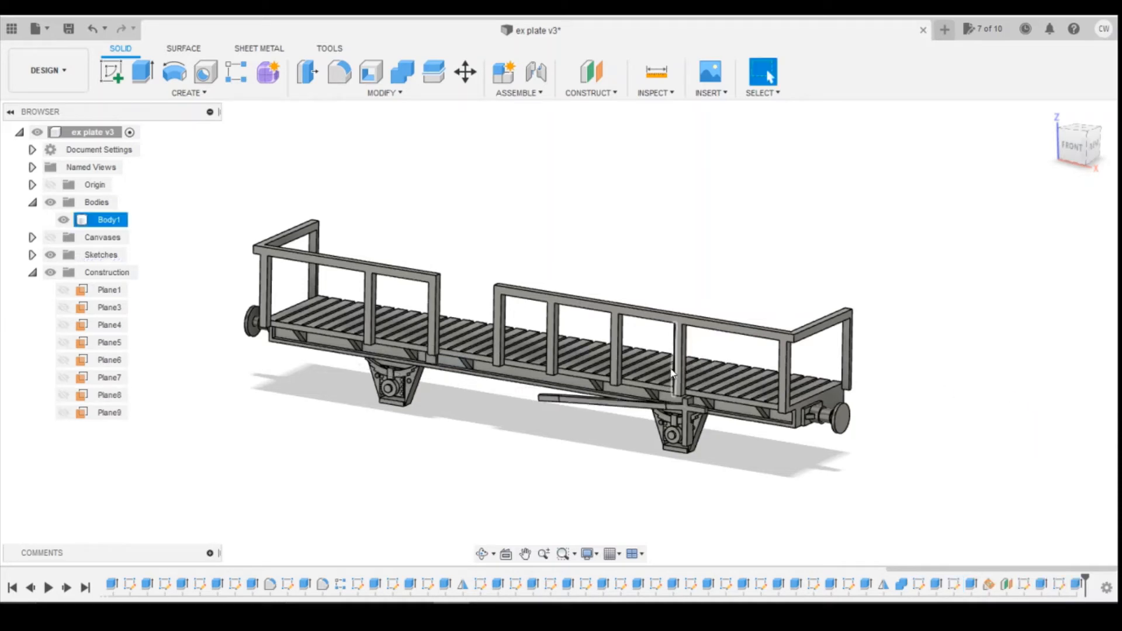
Copy the complete wagon body, Body1, and paste a duplicate into the design
right_click(117, 221)
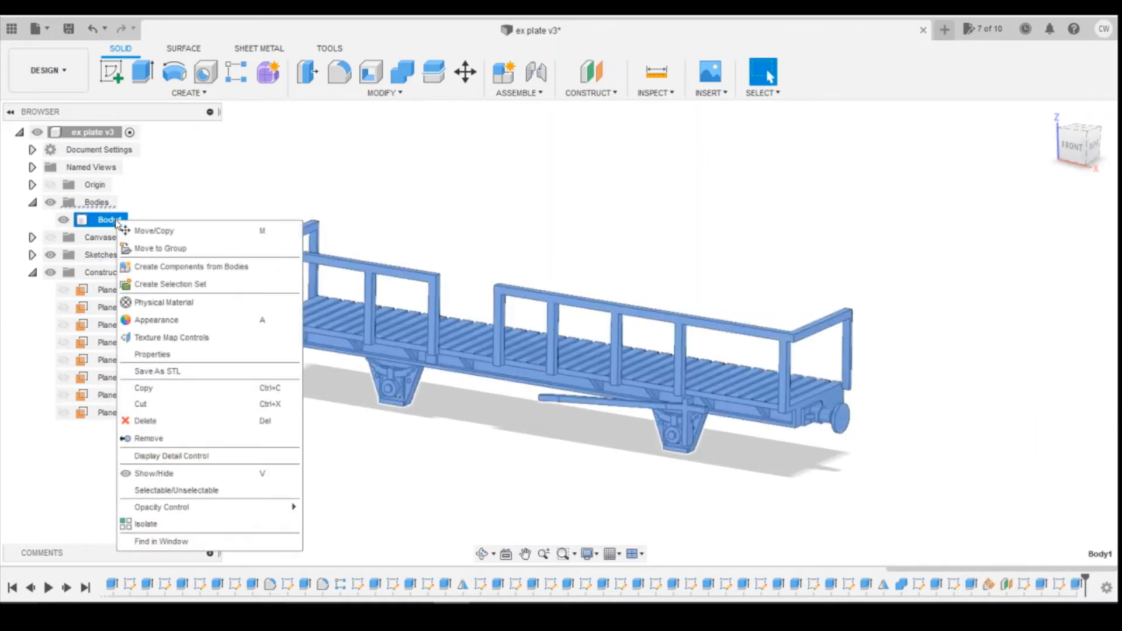
left_click(155, 390)
right_click(119, 220)
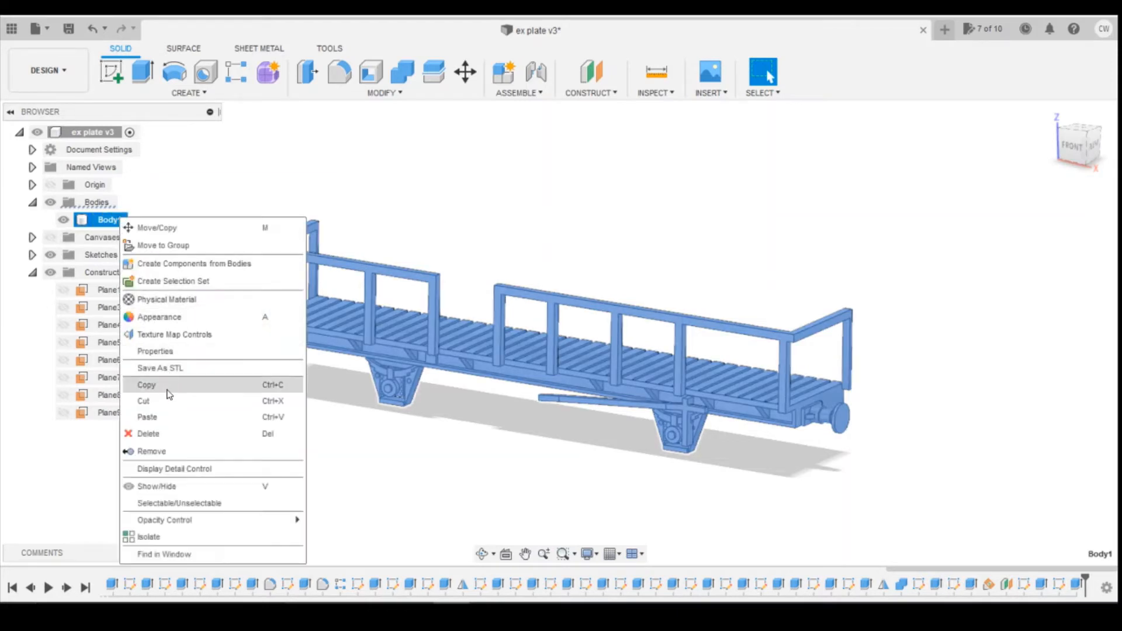
left_click(155, 387)
key("ctrl+v")
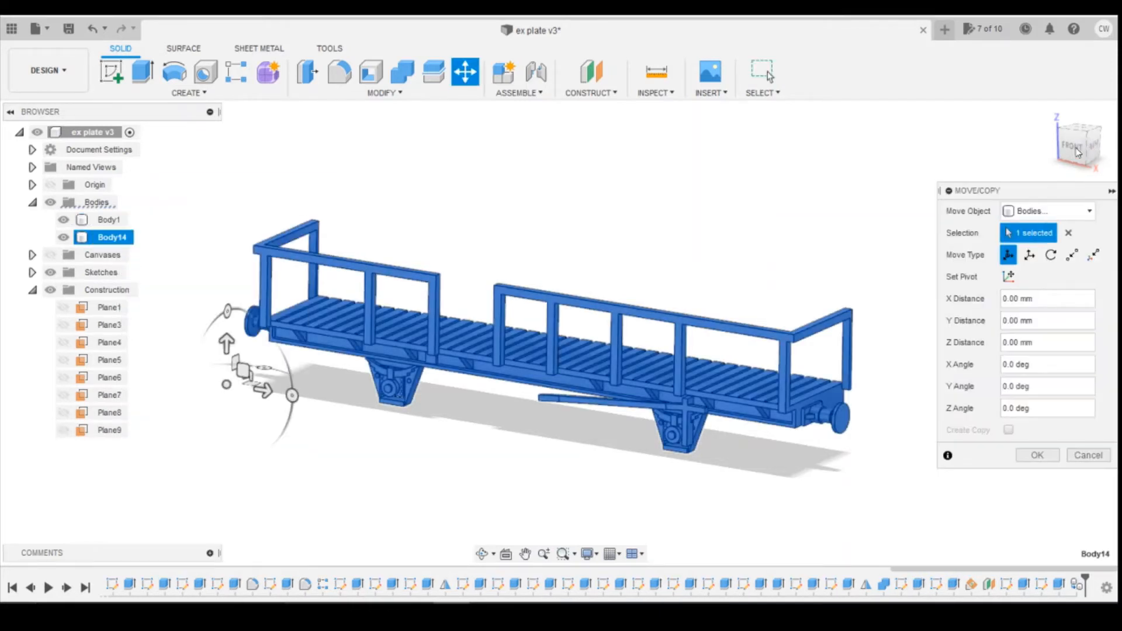
Rotate the pasted wagon body, Body14, by -180 degrees about Z and shift it beside the original body
left_click(1078, 148)
left_click(1079, 138)
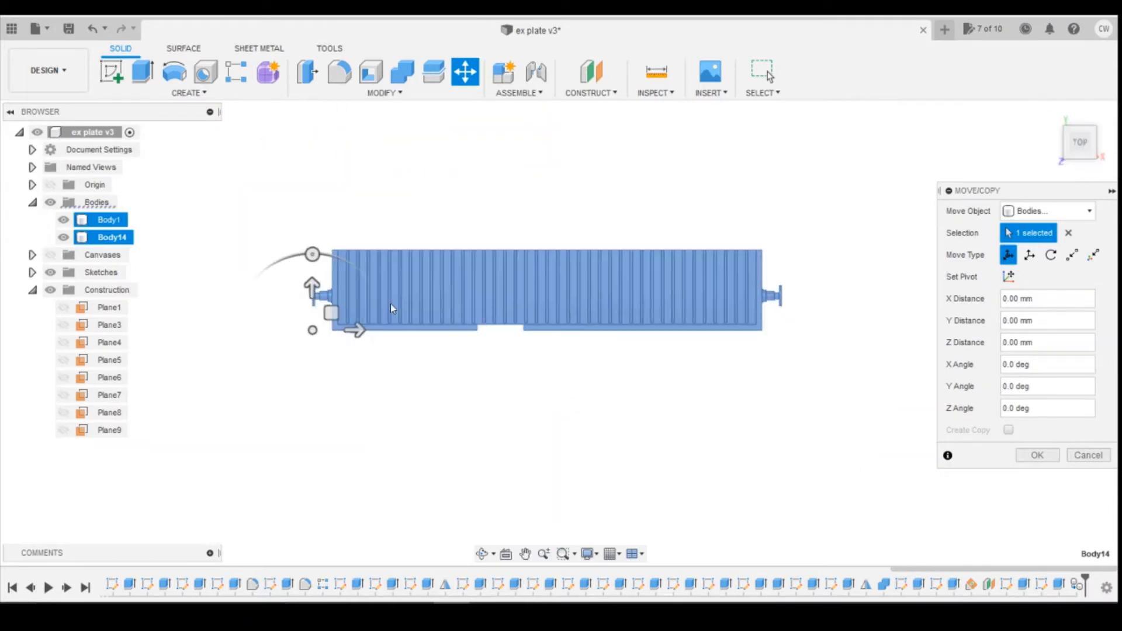
left_click_drag(313, 254, 312, 406)
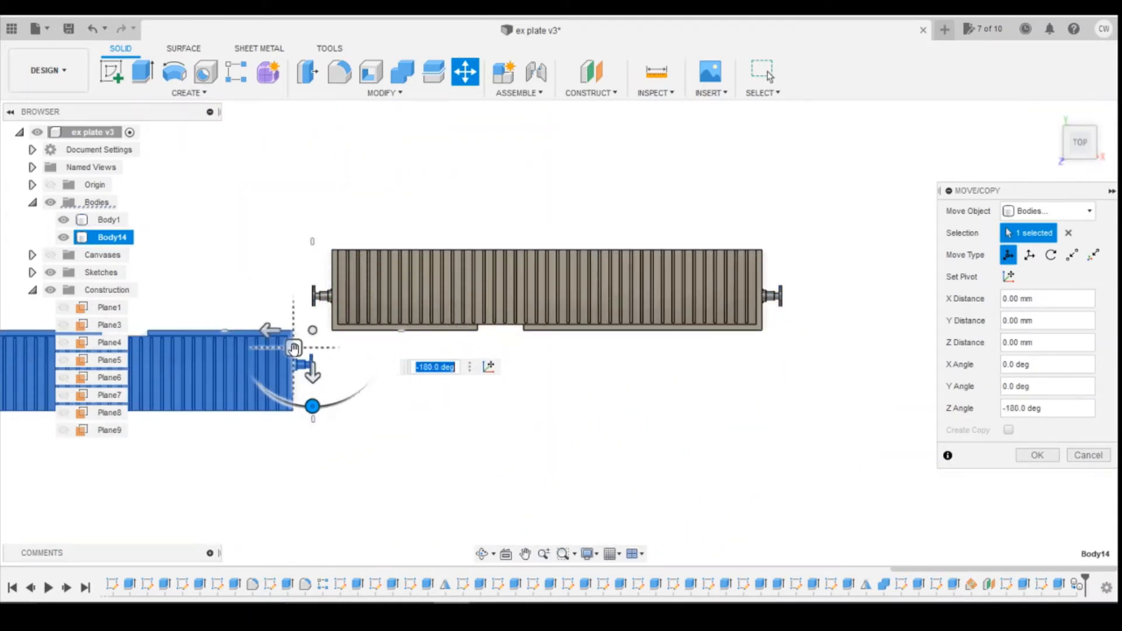
left_click_drag(293, 349, 577, 186)
left_click_drag(645, 168, 725, 160)
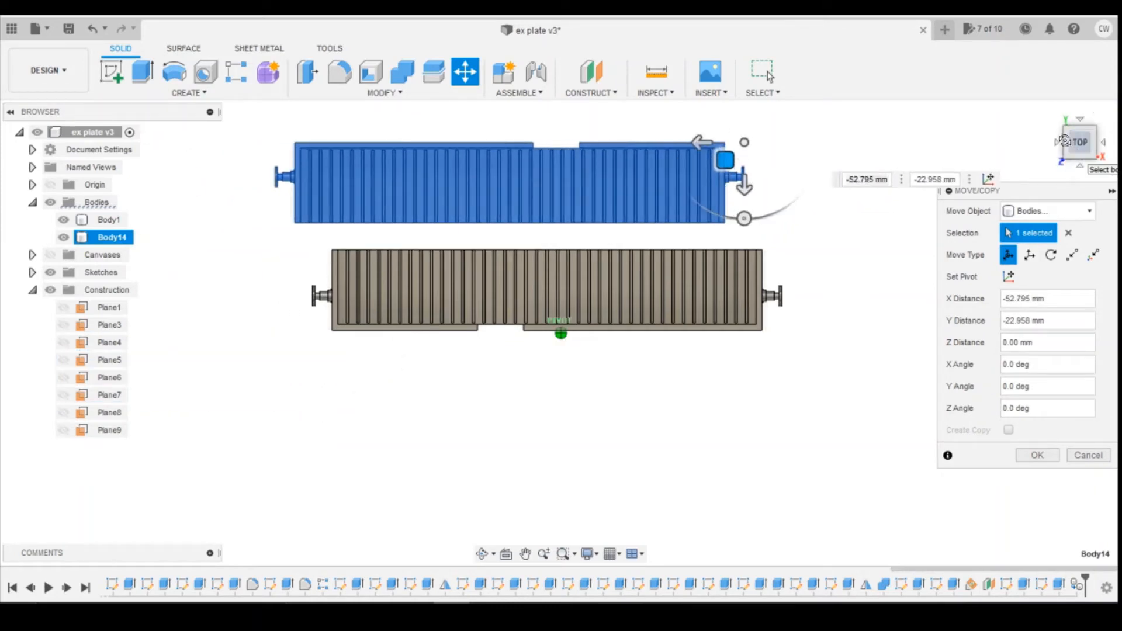
Move Body14 point to point so the lower end corner of its frame meets the matching lower corner of the original body
left_click_drag(1069, 175, 1079, 262)
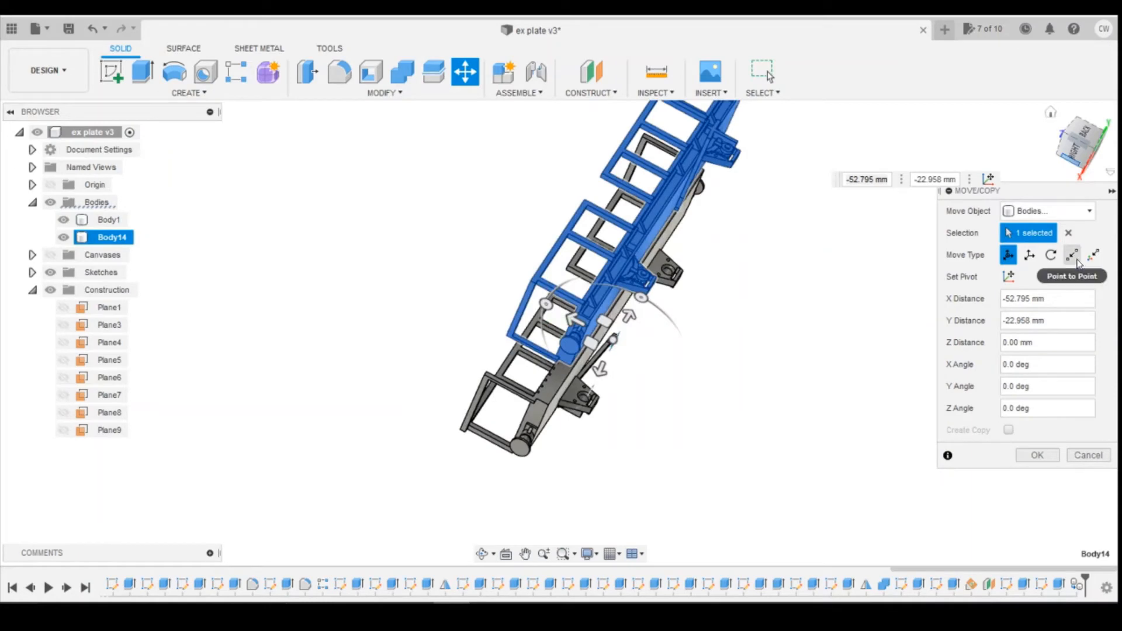
left_click(1073, 256)
scroll(577, 373, "up", 5)
scroll(578, 373, "down", 3)
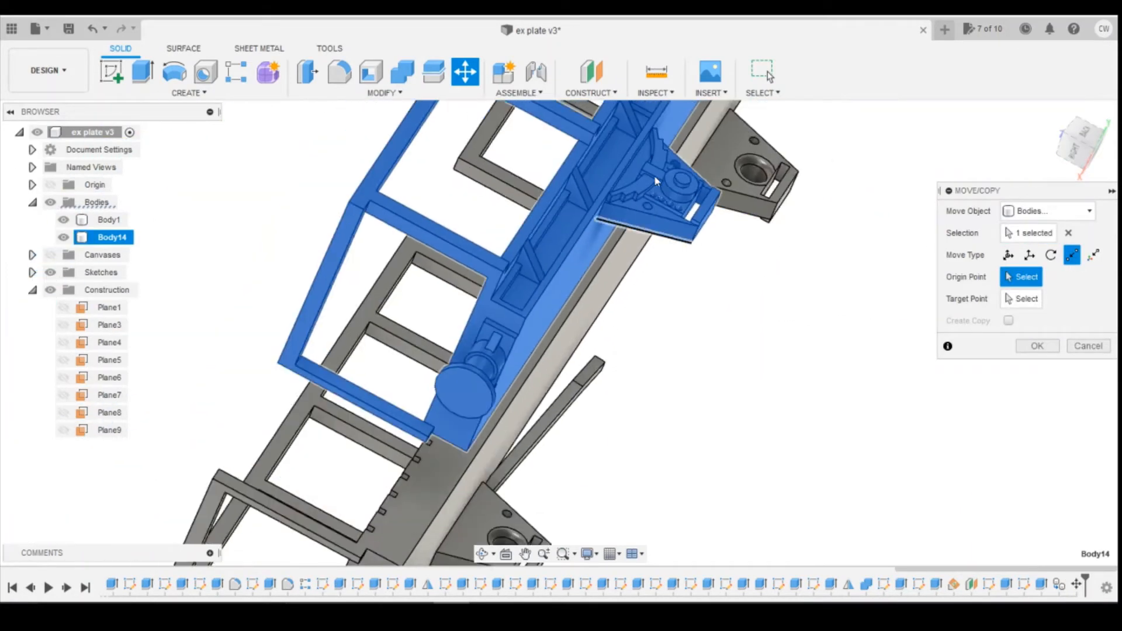
scroll(501, 363, "up", 2)
left_click(498, 431)
scroll(491, 432, "down", 3)
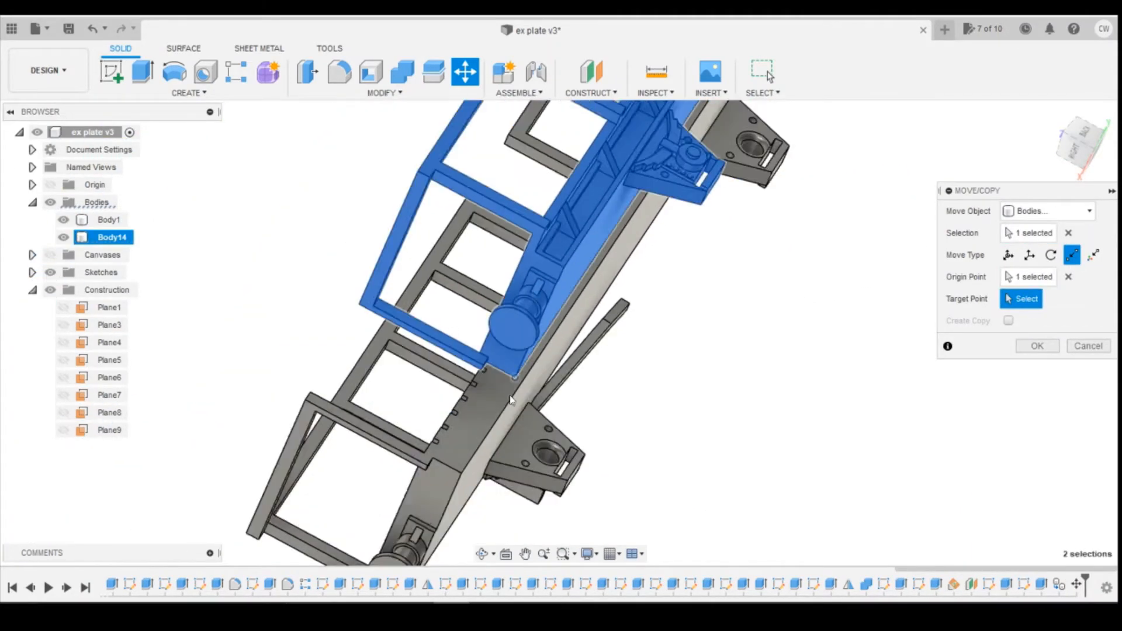
scroll(473, 453, "up", 3)
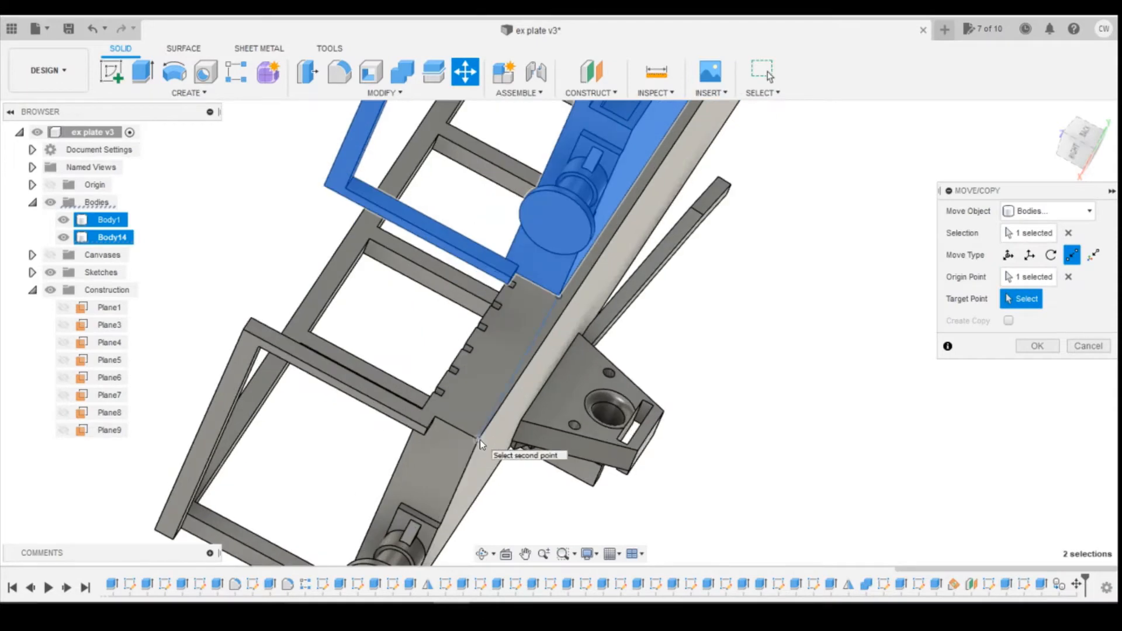
left_click(479, 440)
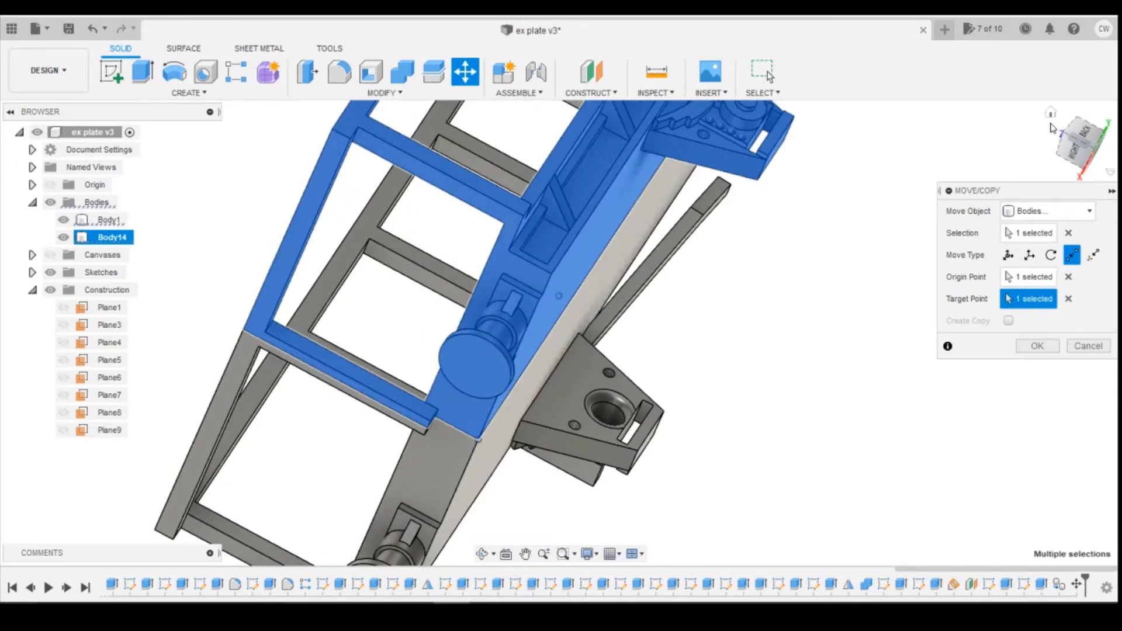
left_click(1051, 113)
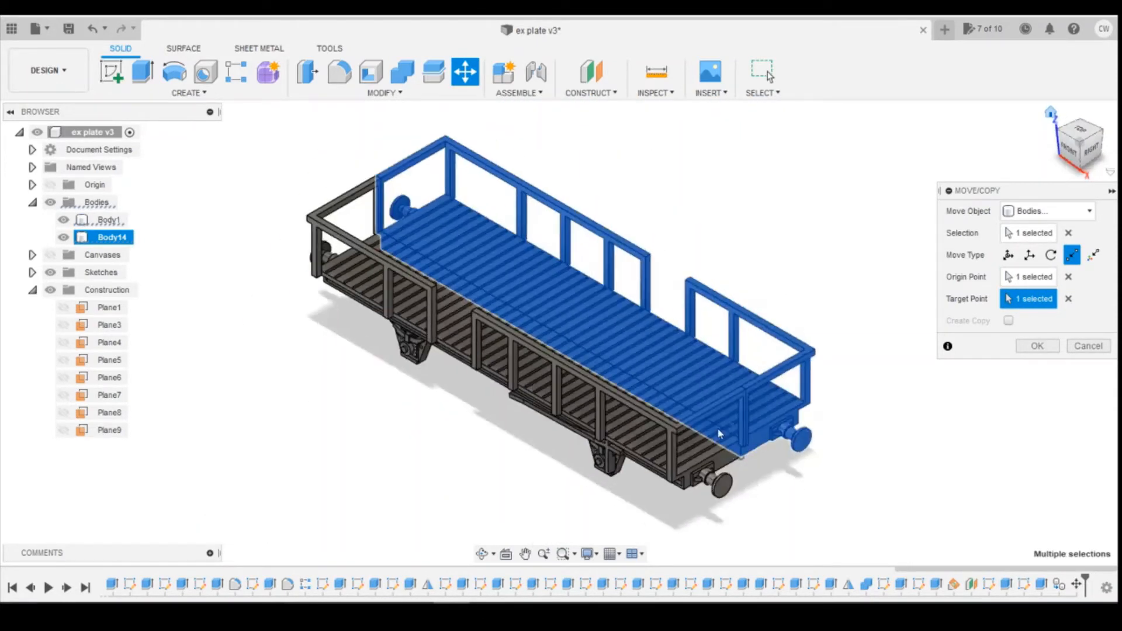
left_click(1037, 346)
left_click(911, 327)
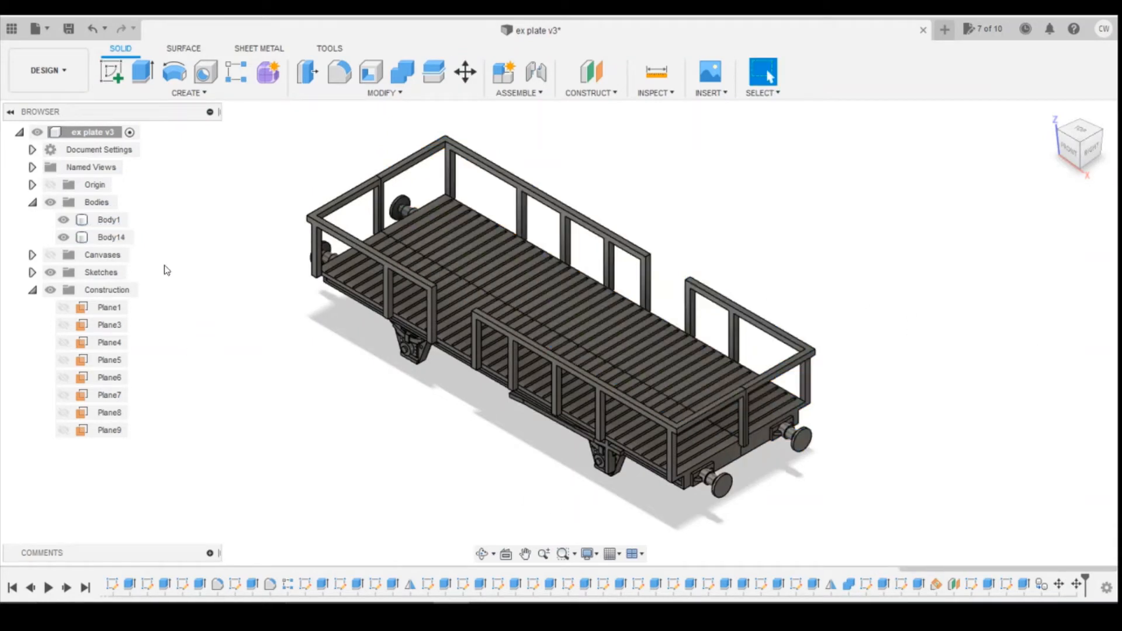
Combine Body1 and Body14 into a single body with the Join operation and inspect the wagon from the side
left_click(402, 71)
left_click(108, 220)
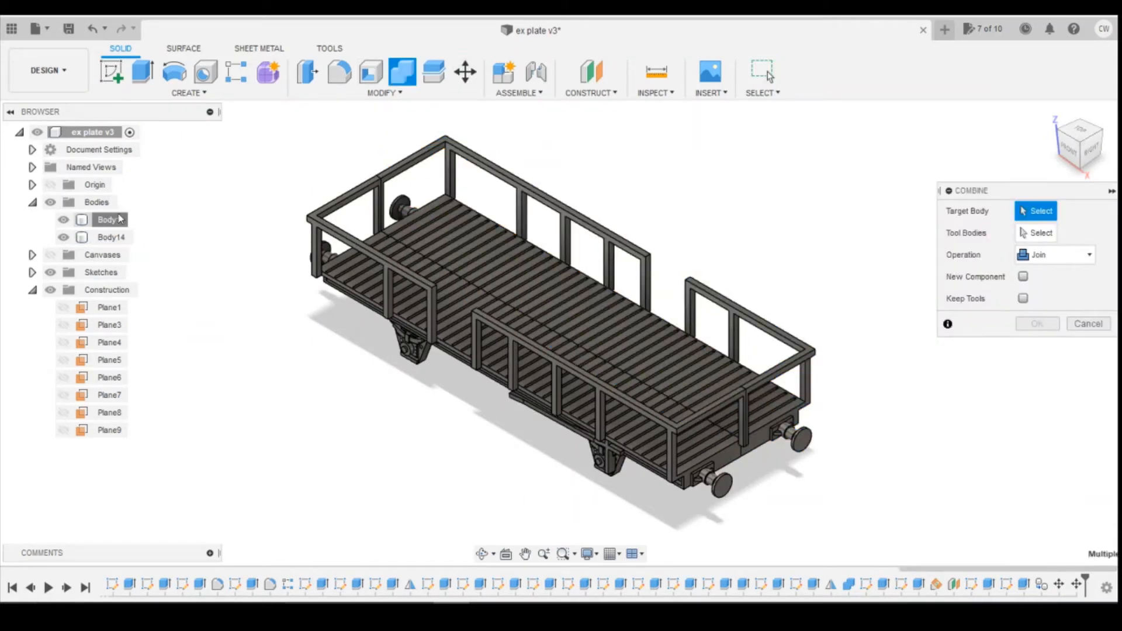
left_click(139, 239)
left_click(1036, 324)
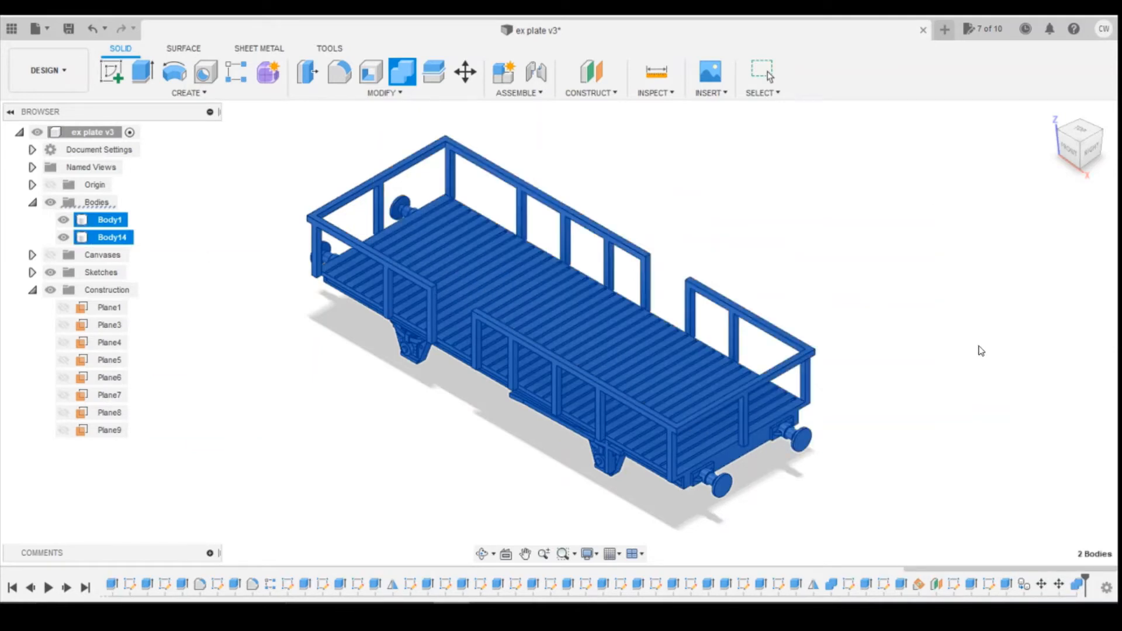
scroll(915, 366, "down", 1)
mouse_move(558, 329)
middle_mouse_down("shift")
mouse_move(561, 281)
mouse_move(602, 304)
middle_mouse_up("shift")
Switch to the Photos app and examine the reference photos for the side boards behind the railings and the access ladder
left_click(735, 289)
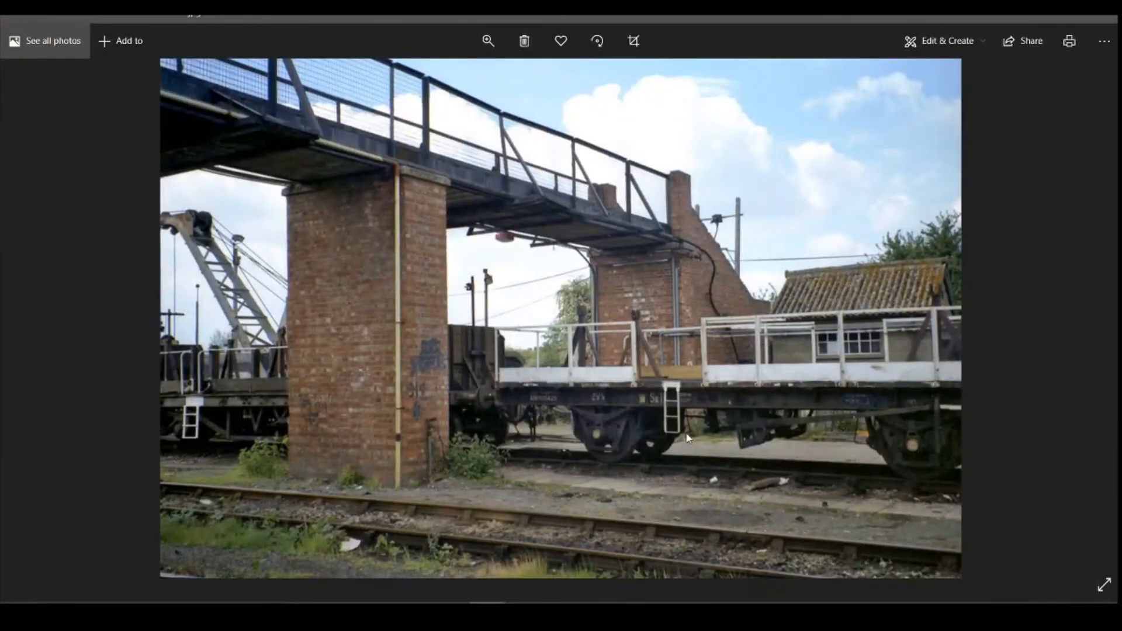
key("Right")
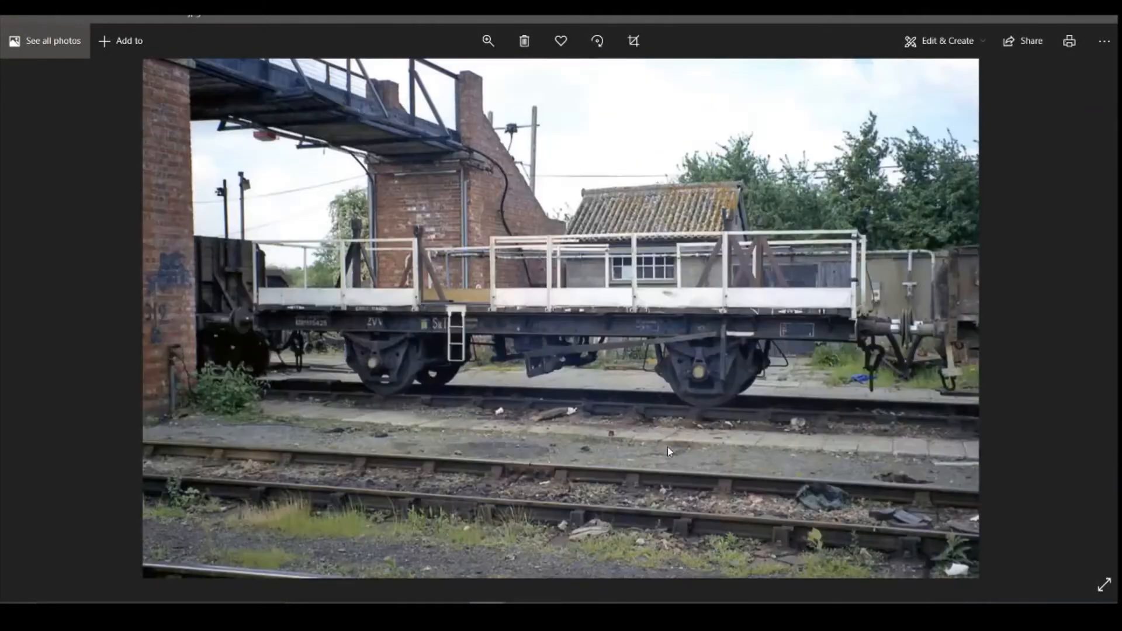
key("Right")
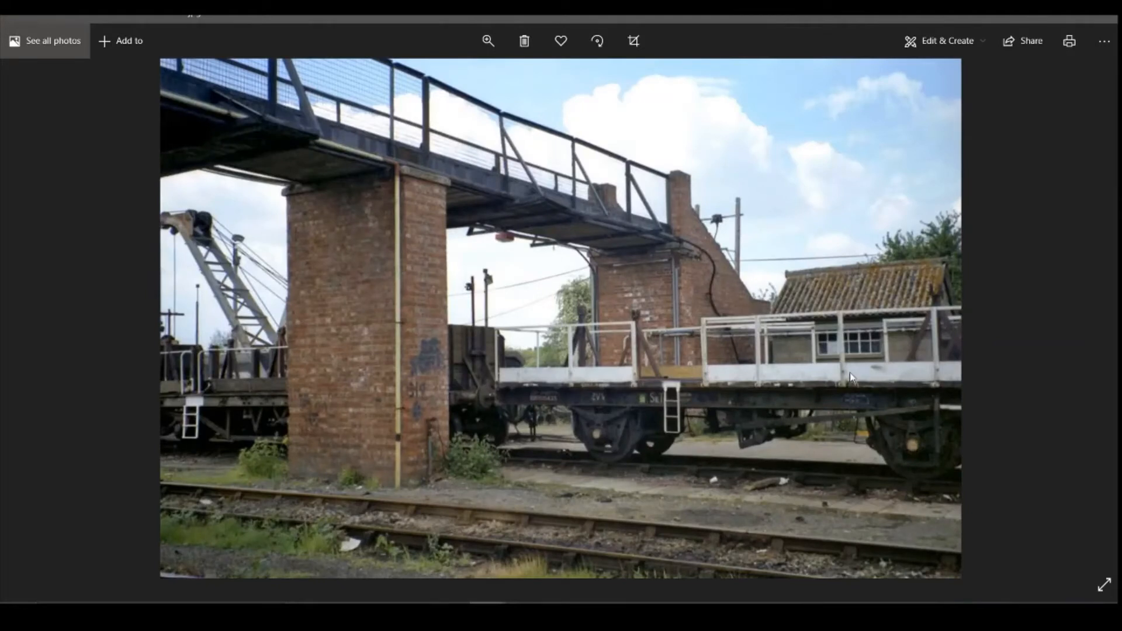
key("Right")
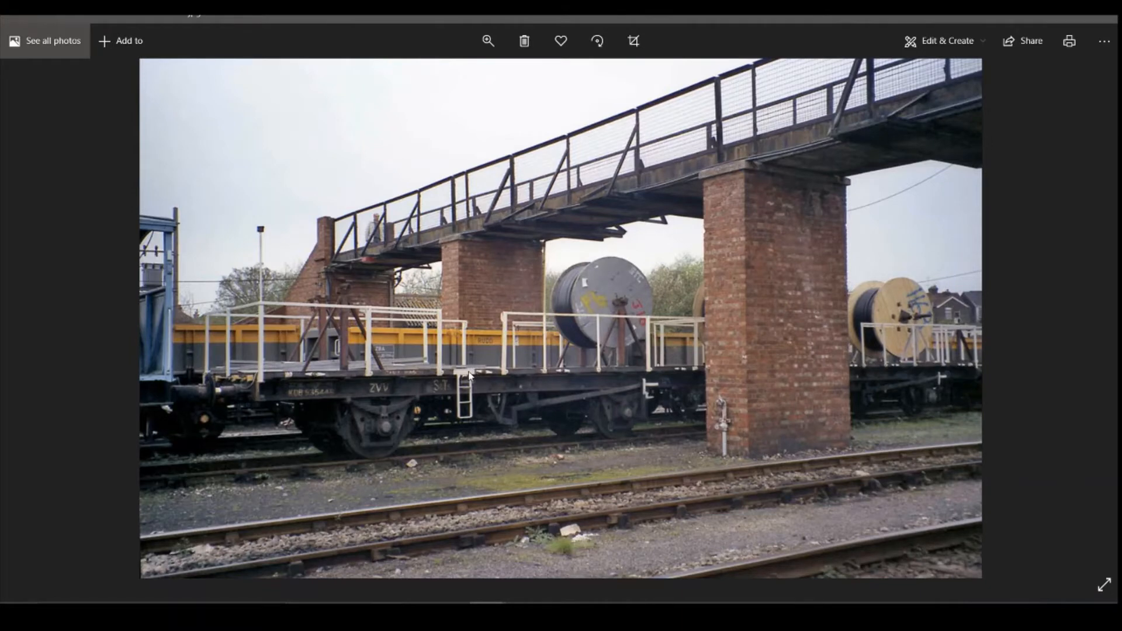
key("Right")
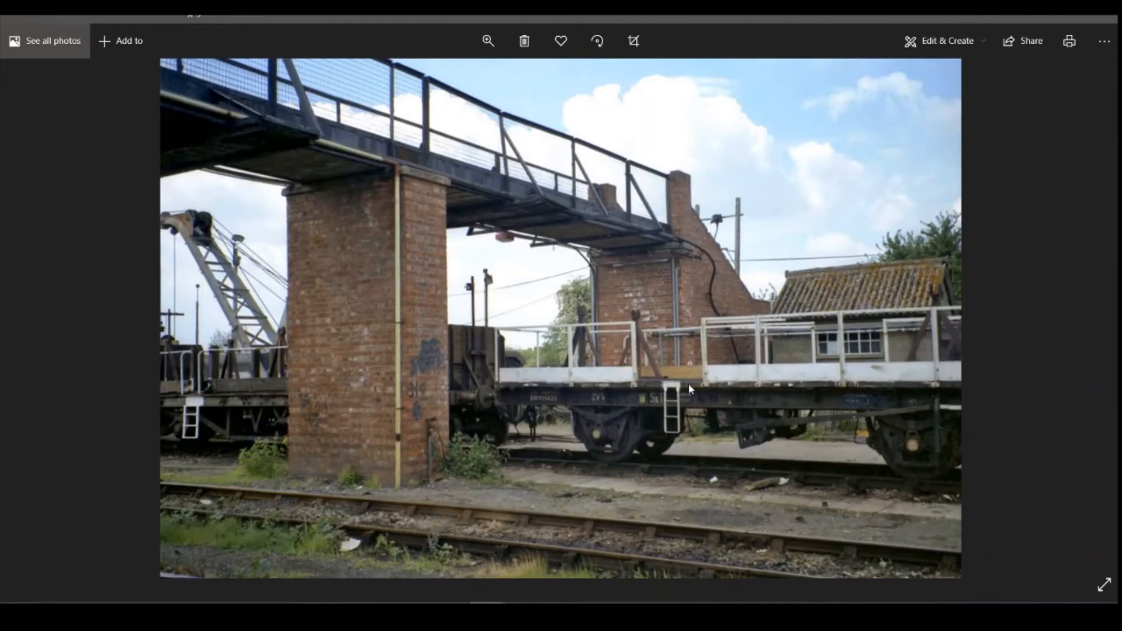
key("Right")
key("Right")
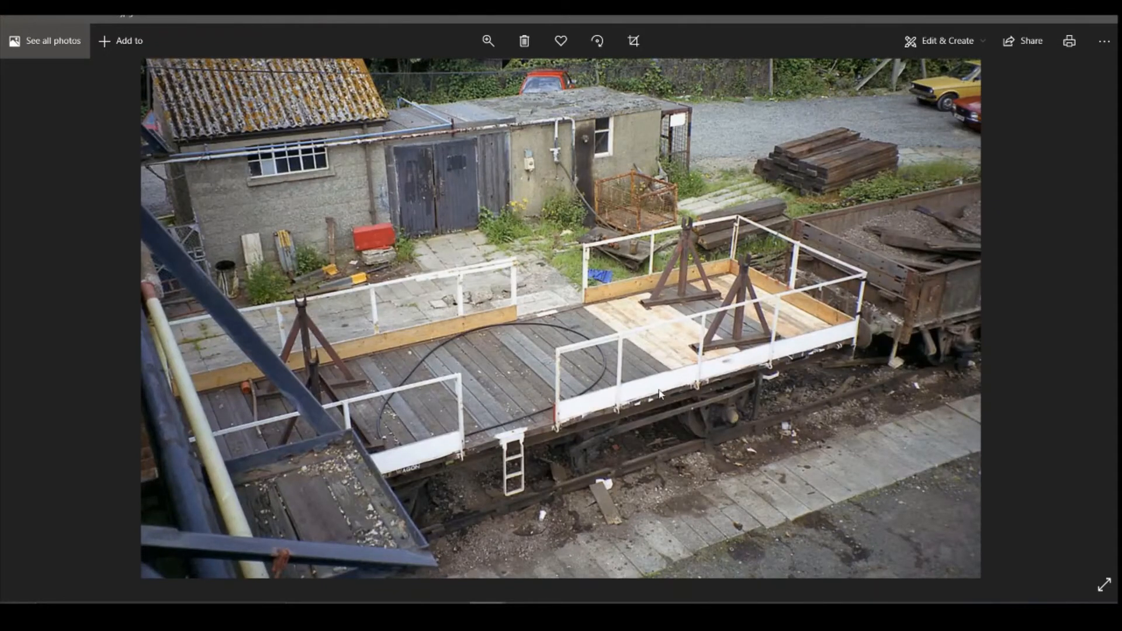
key("Left")
key("Right")
key("Left")
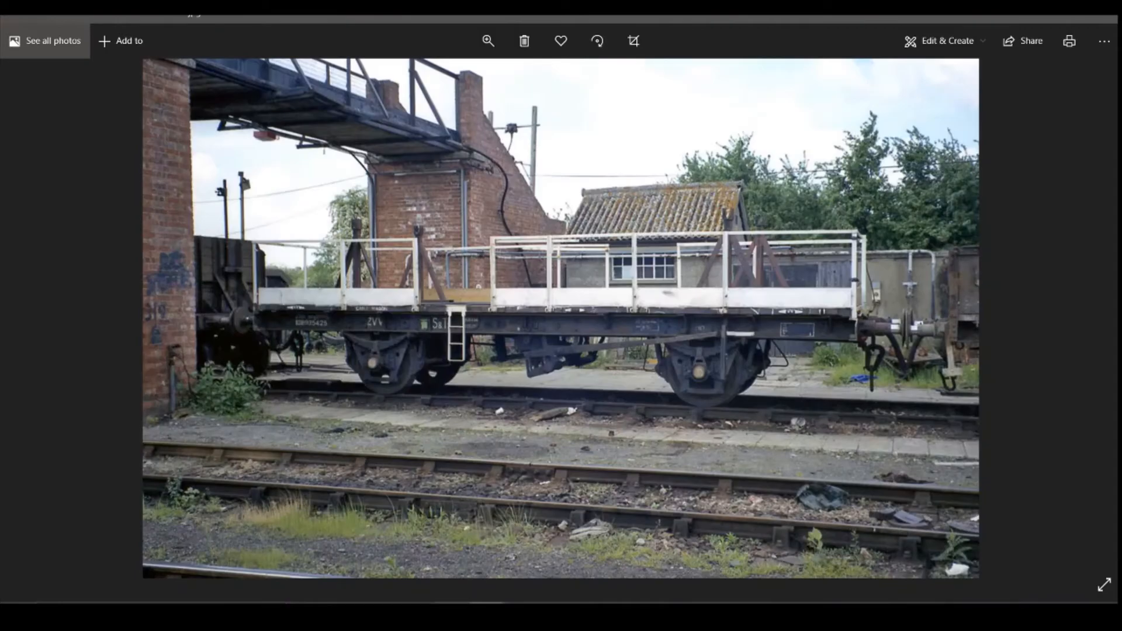
Return to Fusion 360 and roll the timeline back to before the body copy, moves and combine
left_click(486, 613)
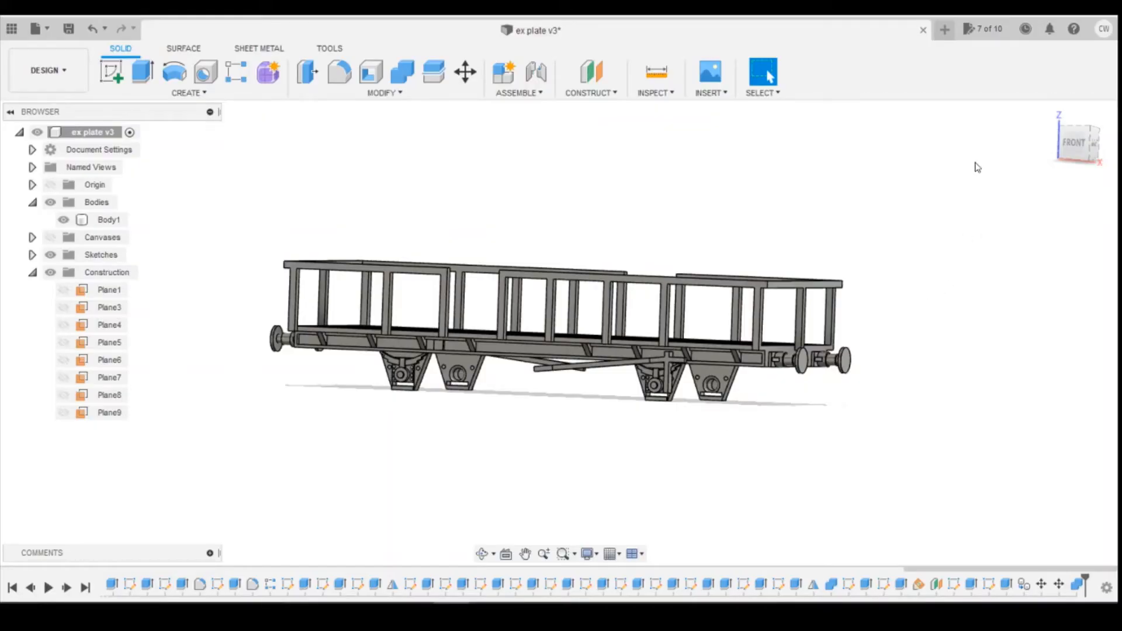
left_click(1085, 141)
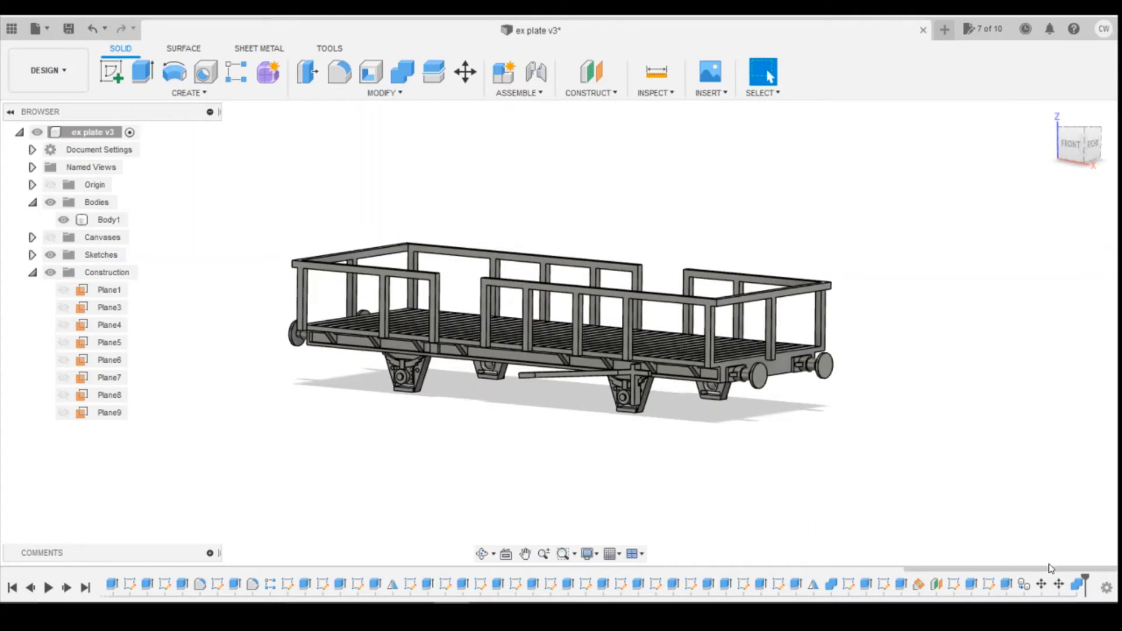
left_click_drag(1088, 585, 1016, 578)
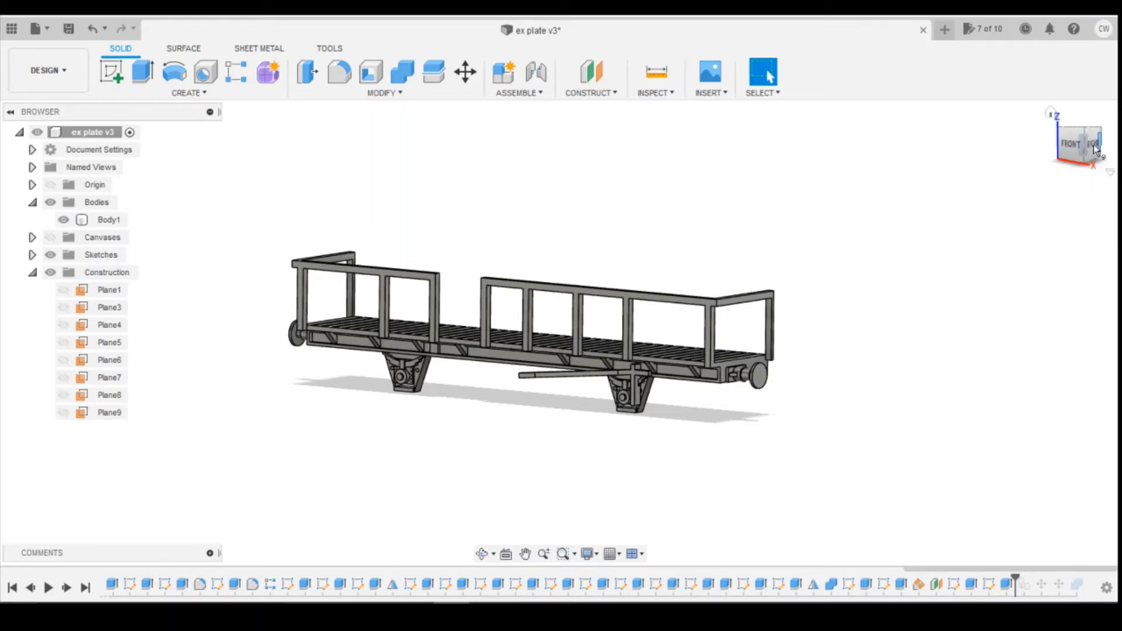
Start a sketch on the inner face of the longer railing and draw a rectangle along the deck from the opening post to the end post
left_click_drag(1080, 142, 1087, 145)
left_click(119, 79)
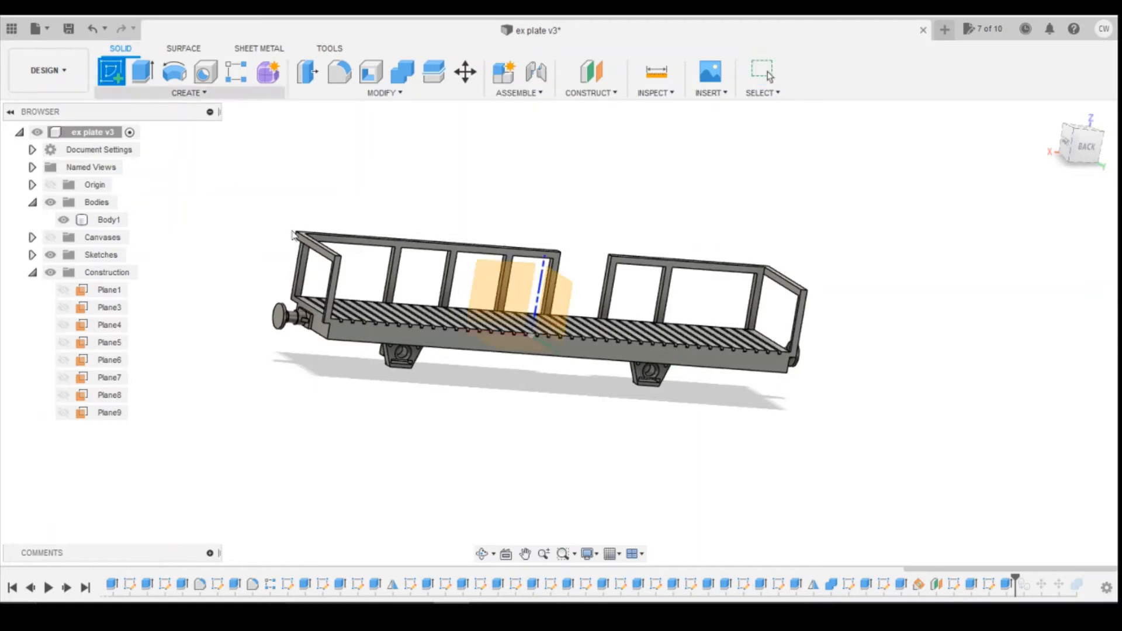
scroll(557, 275, "up", 5)
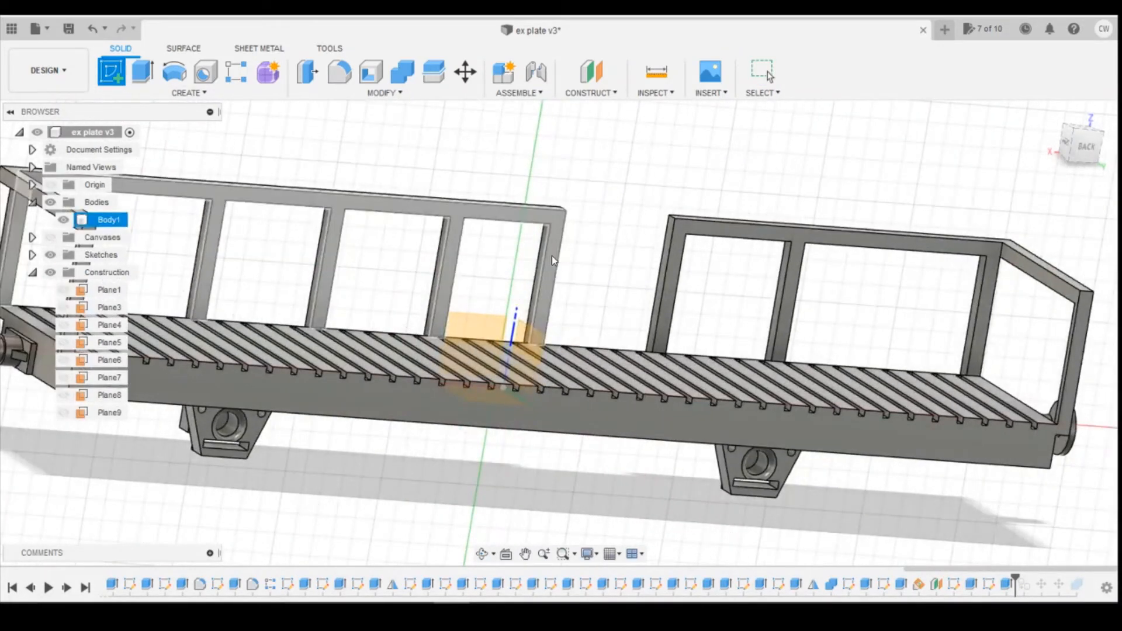
left_click(552, 248)
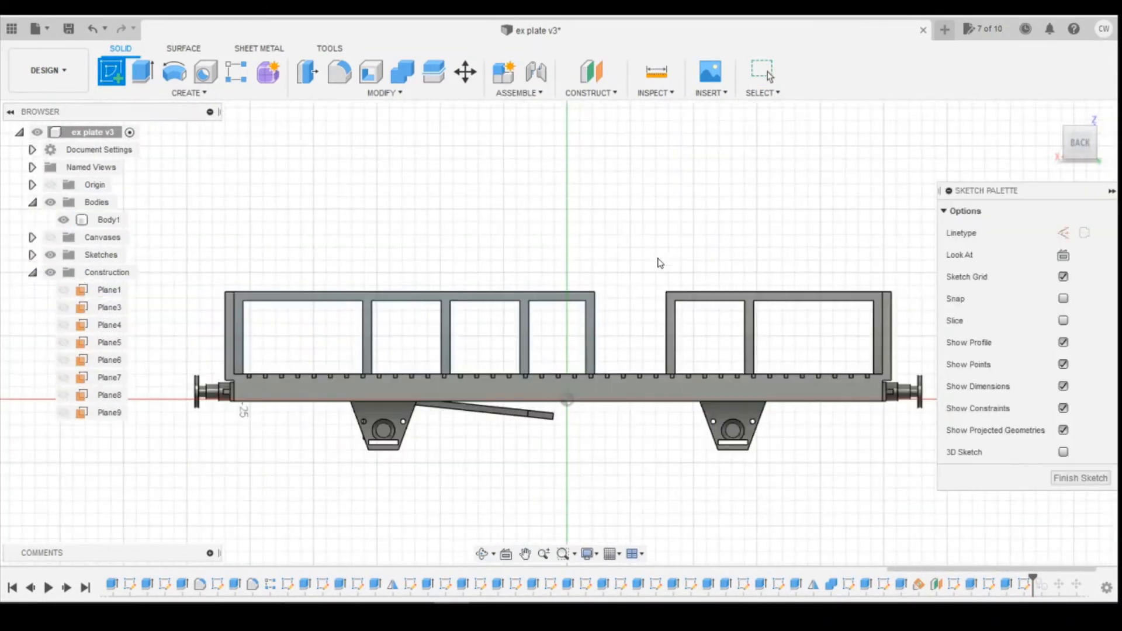
left_click(141, 73)
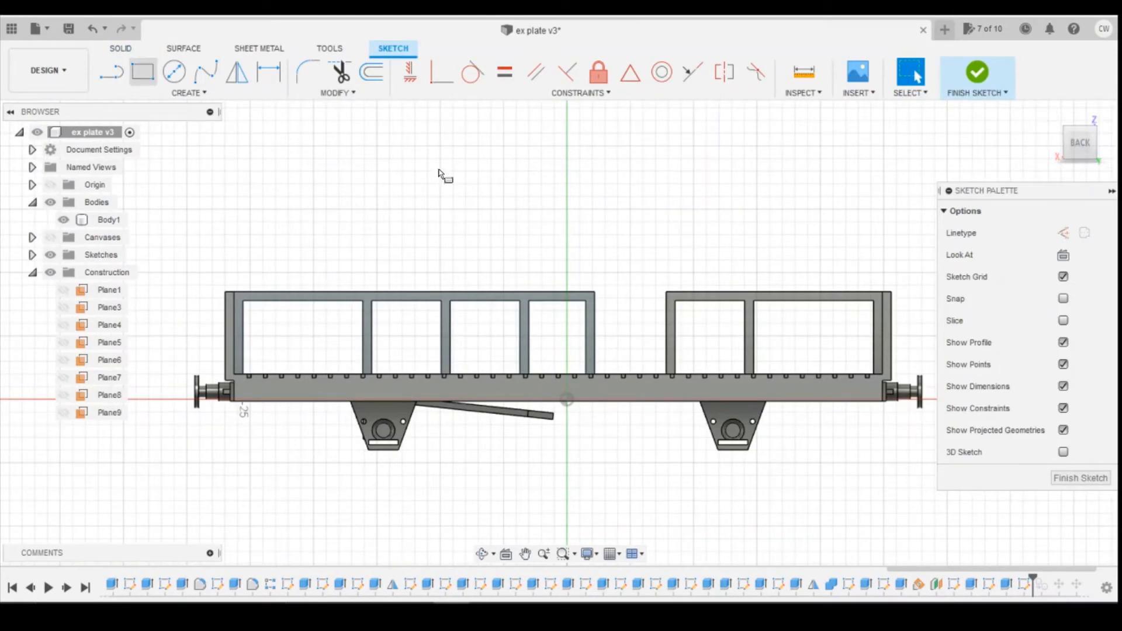
scroll(594, 310, "up", 4)
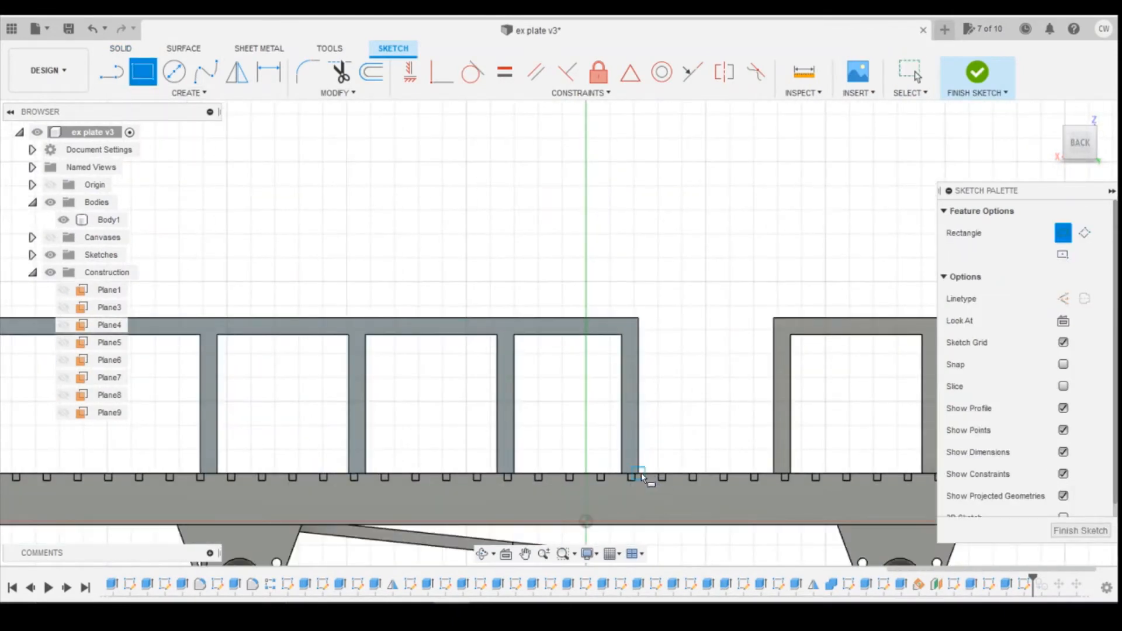
left_click(639, 476)
scroll(584, 444, "down", 4)
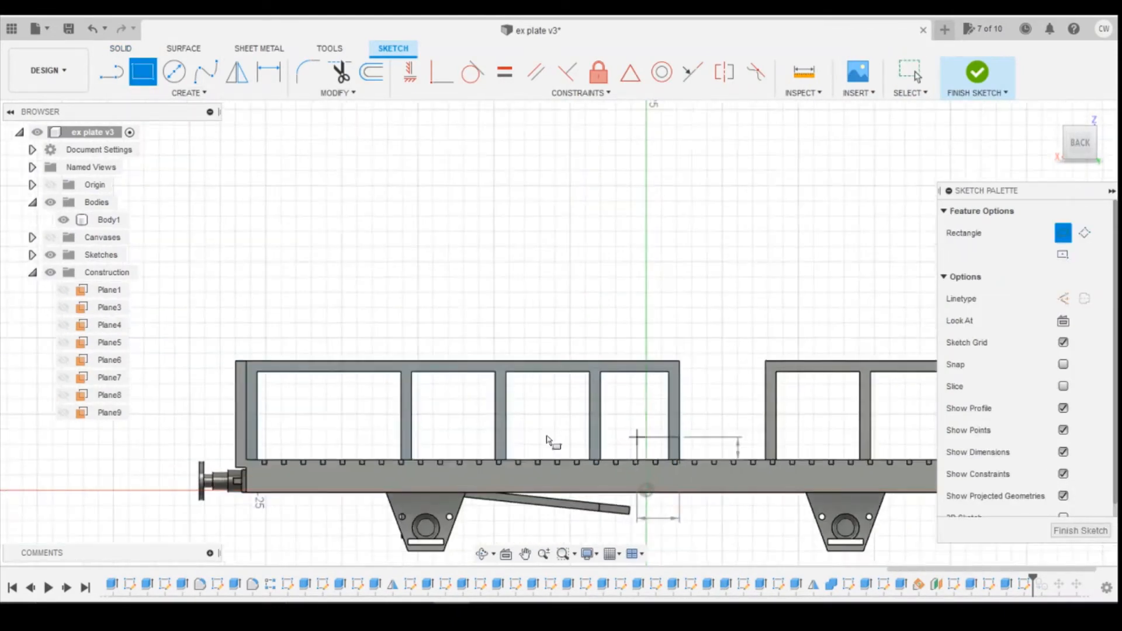
scroll(306, 442, "up", 3)
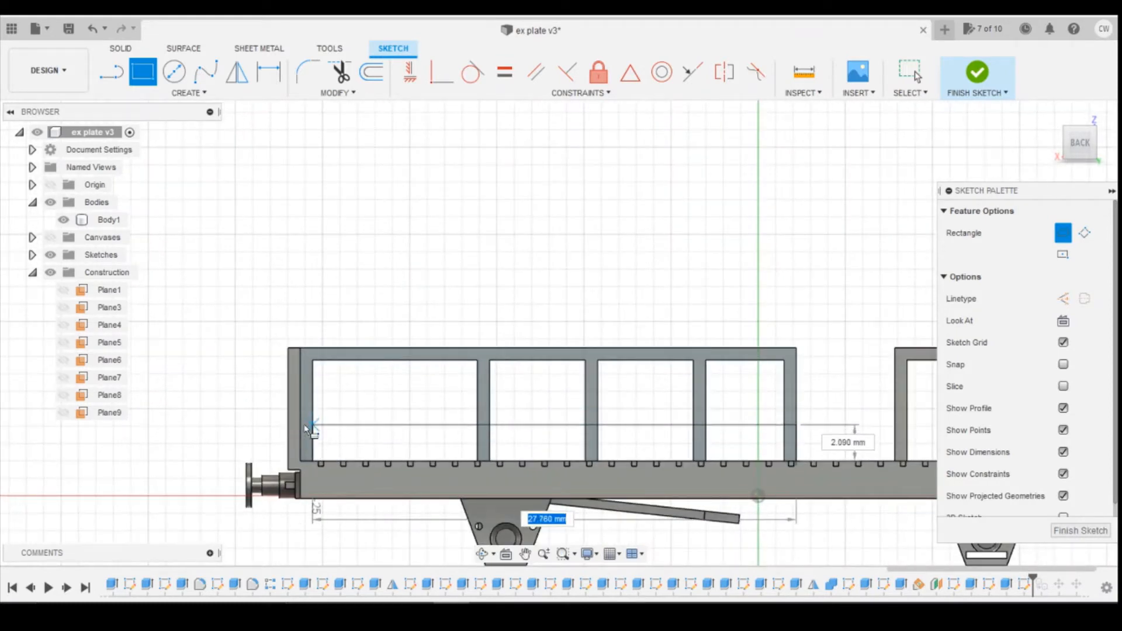
Check the wagon reference photo, then sketch a rectangle 1.2 mm high and about 28.46 mm long along the base of the four-panel railing
left_click(553, 579)
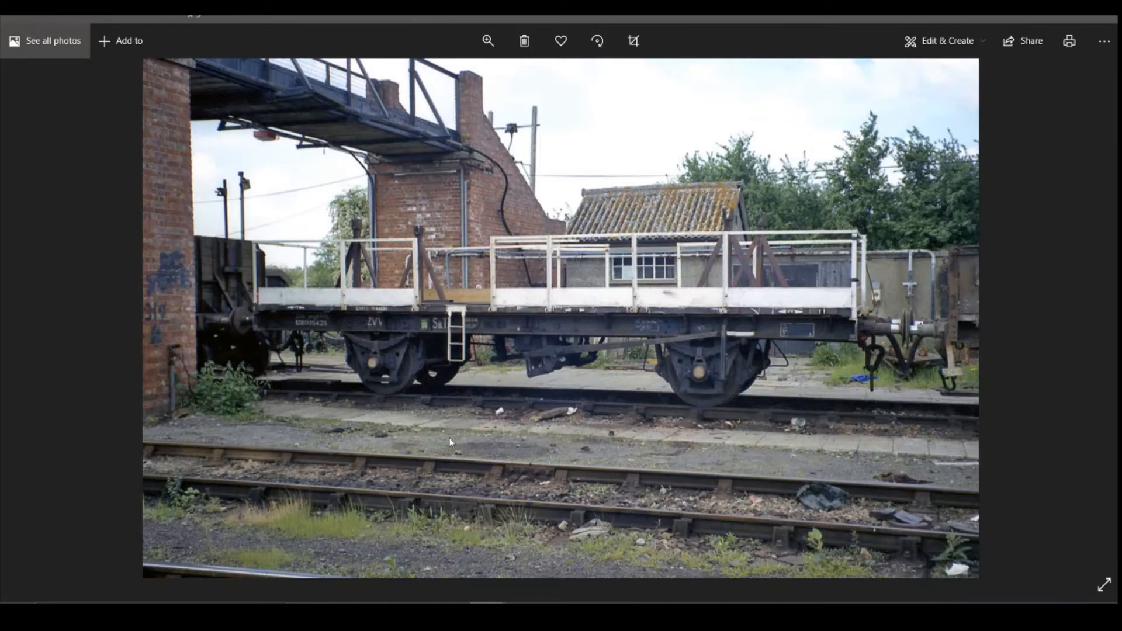
left_click(453, 612)
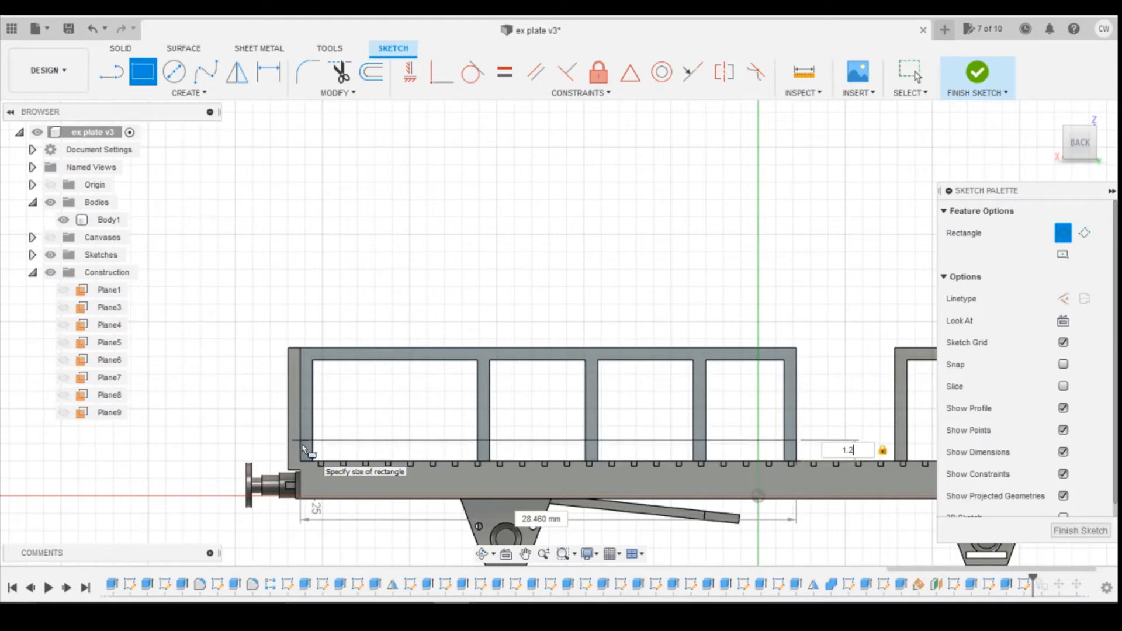
key("Return")
key("Escape")
scroll(479, 451, "up", 3)
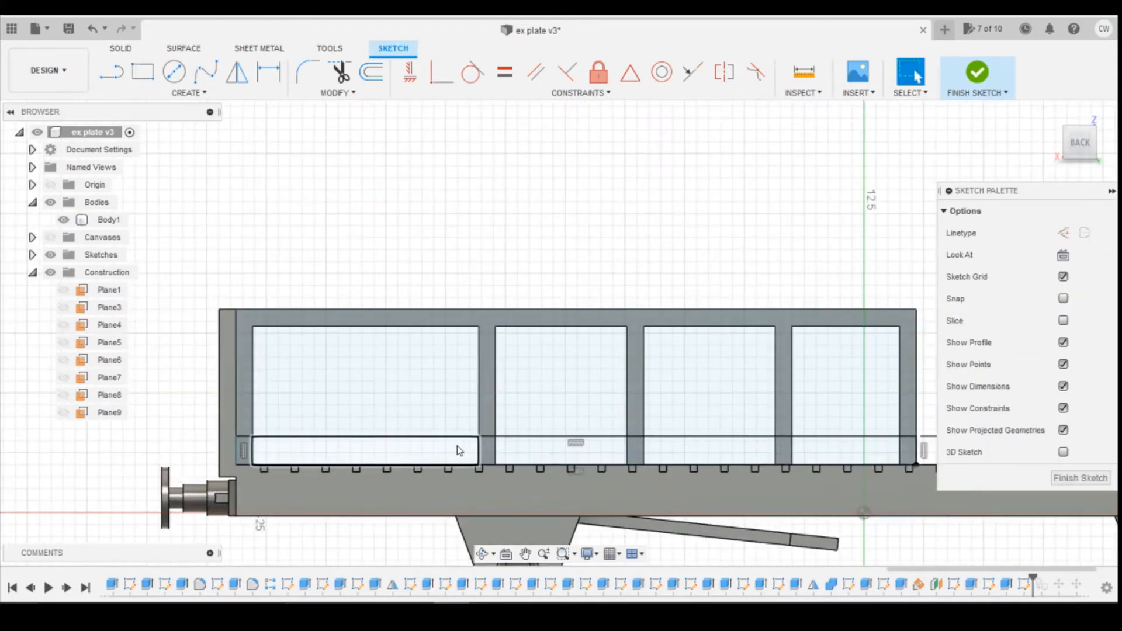
Dimension the overall length of the base rectangle, placing the dimension above the railing
key("d")
left_click(555, 435)
left_click(576, 257)
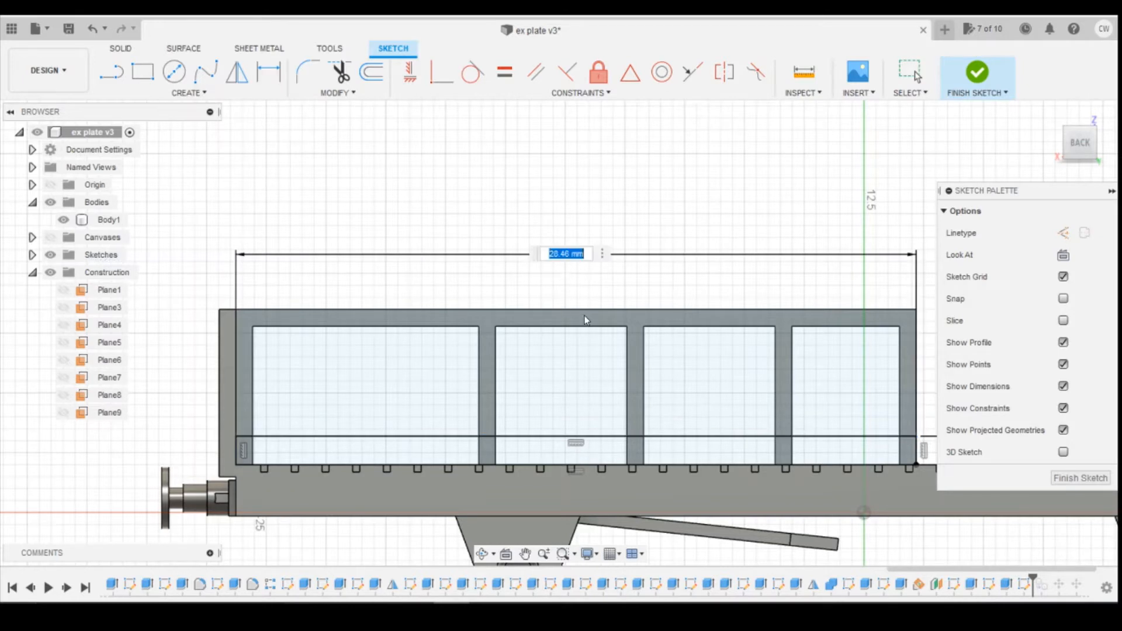
key("Return")
scroll(450, 386, "down", 2)
key("Escape")
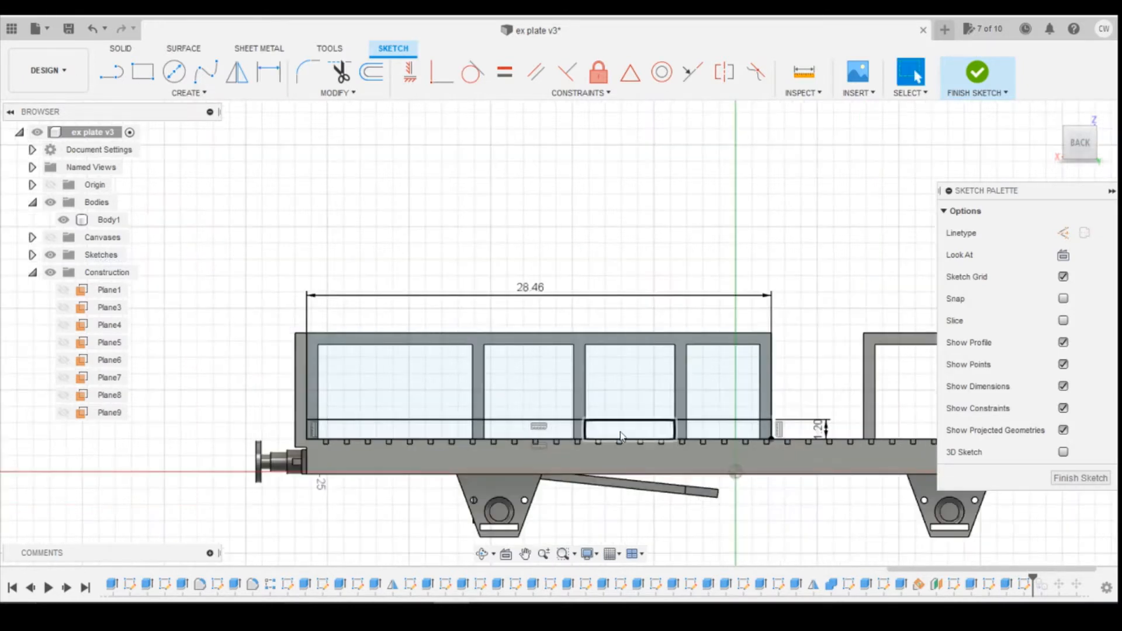
scroll(766, 431, "up", 2)
left_click(768, 432)
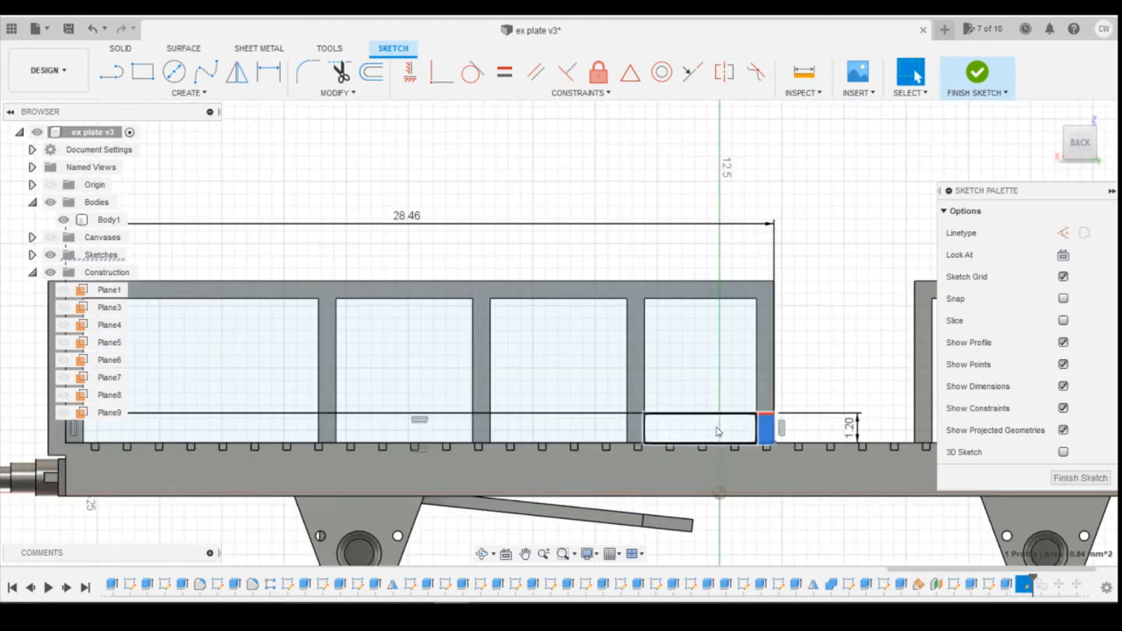
left_click(636, 432)
left_click(585, 431)
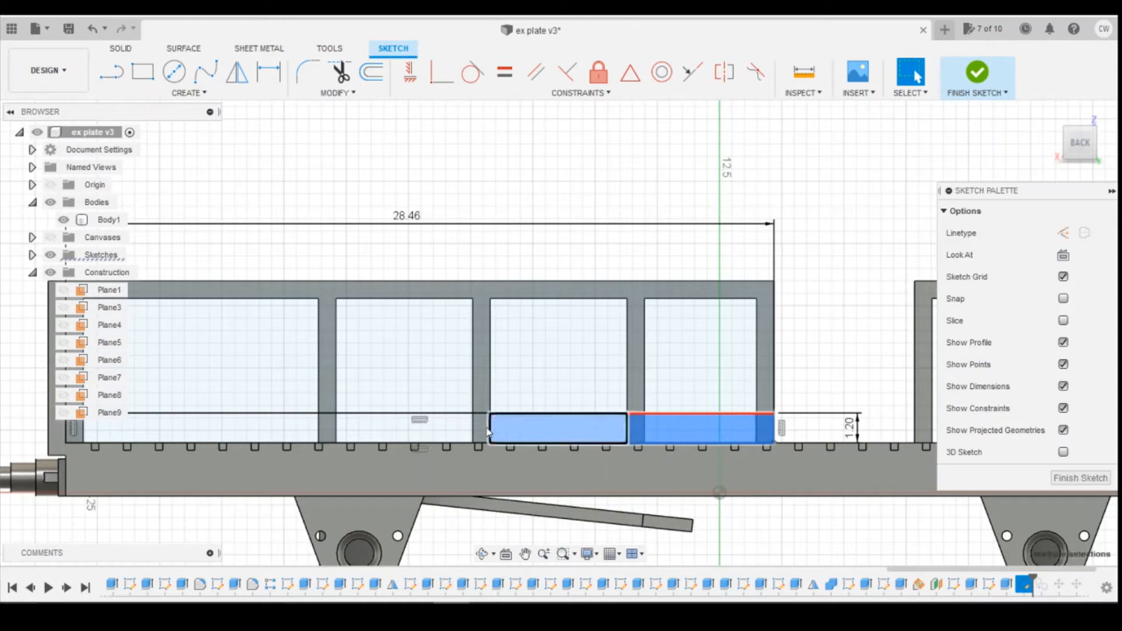
left_click(482, 430)
left_click(440, 430)
left_click(327, 430)
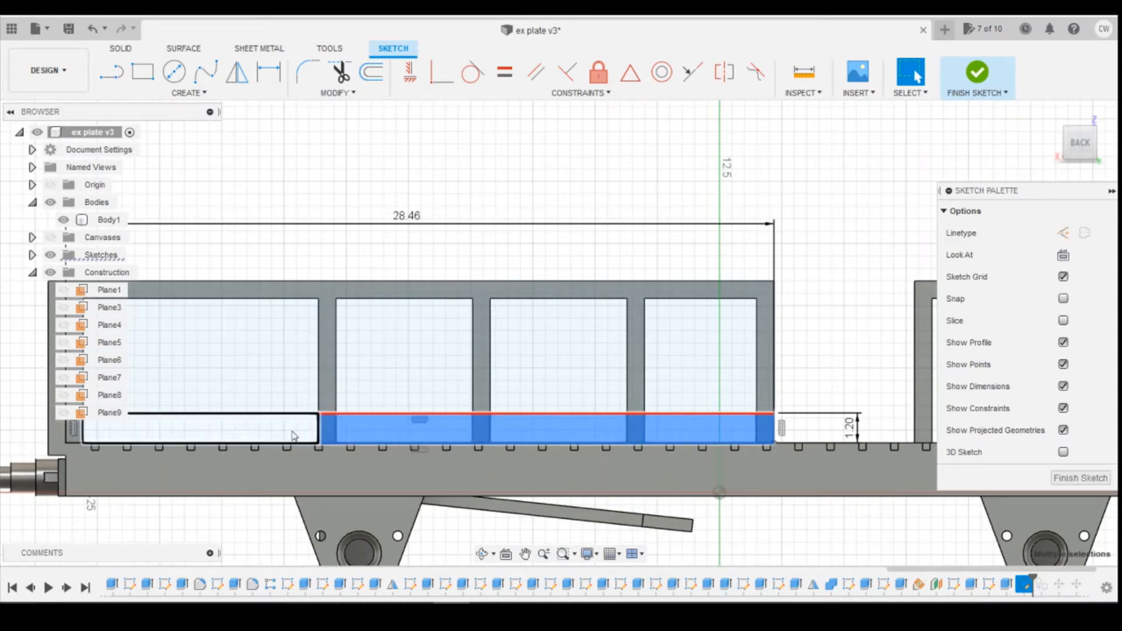
left_click(294, 435)
right_click(294, 436)
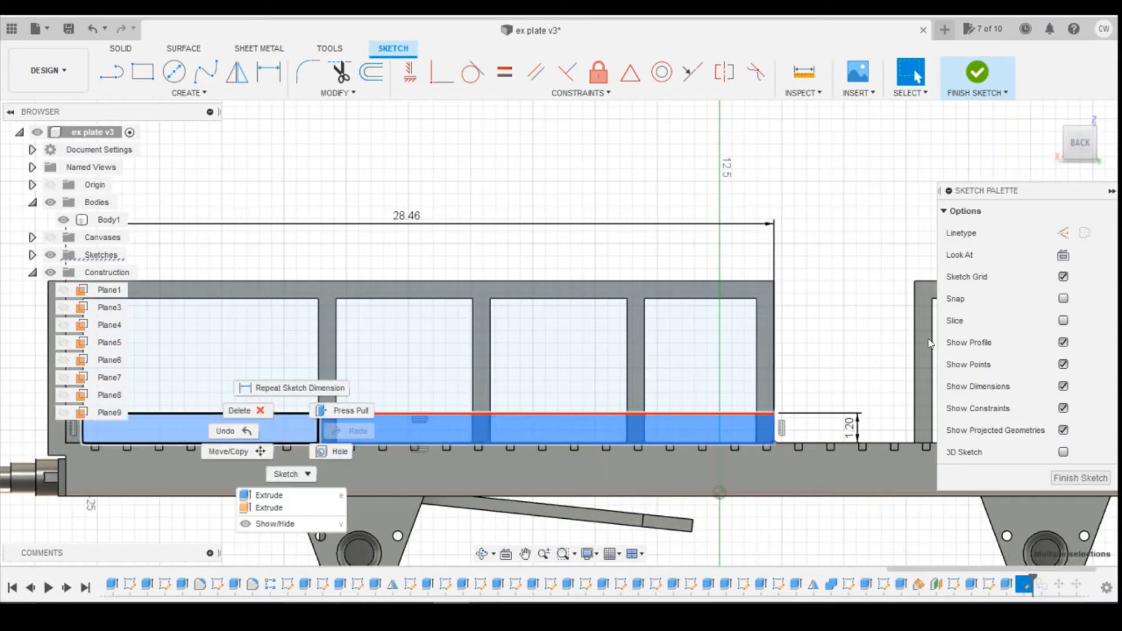
key("Escape")
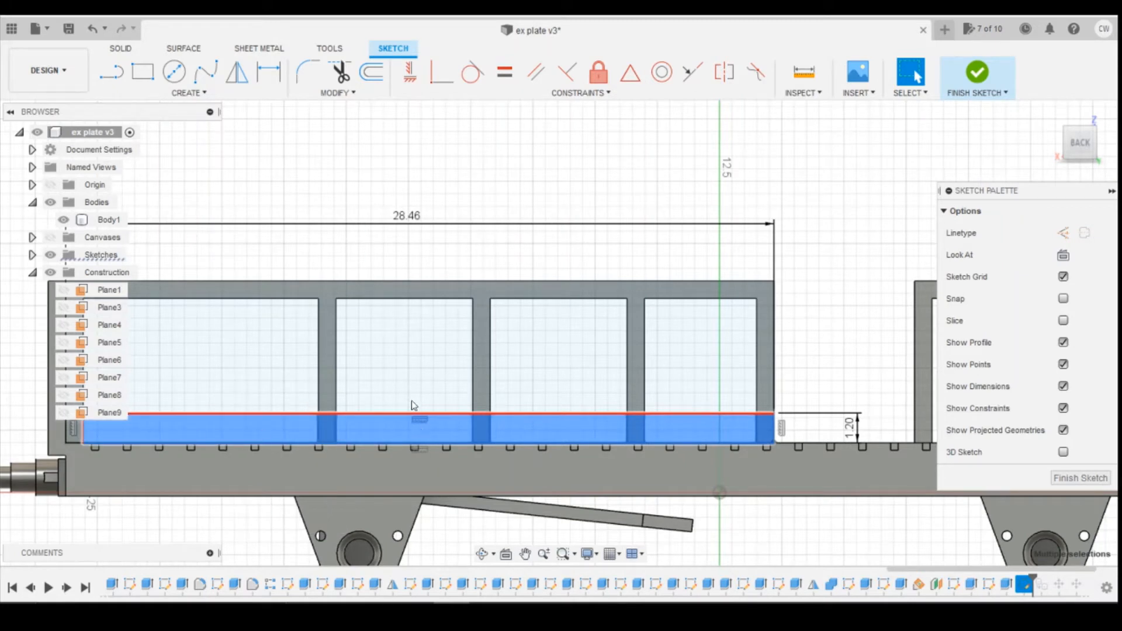
left_click(827, 353)
scroll(841, 339, "down", 1)
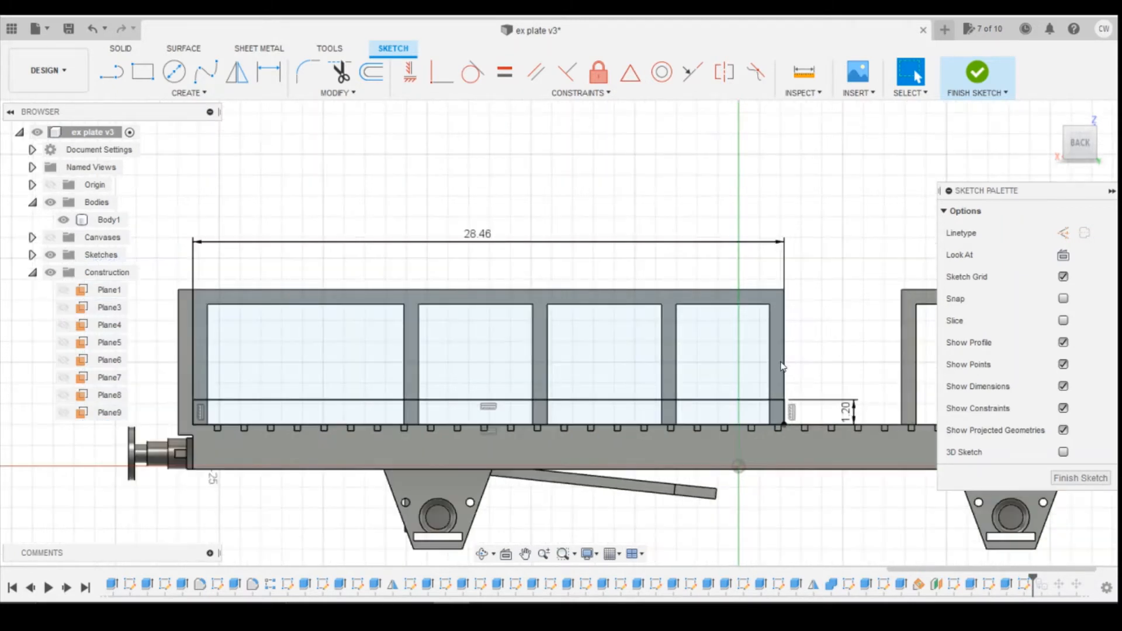
Extrude all nine profiles of the strip along the four-panel railing's base by 0.4 mm as a new body
left_click(777, 412)
left_click(738, 414, "shift")
left_click(668, 414, "shift")
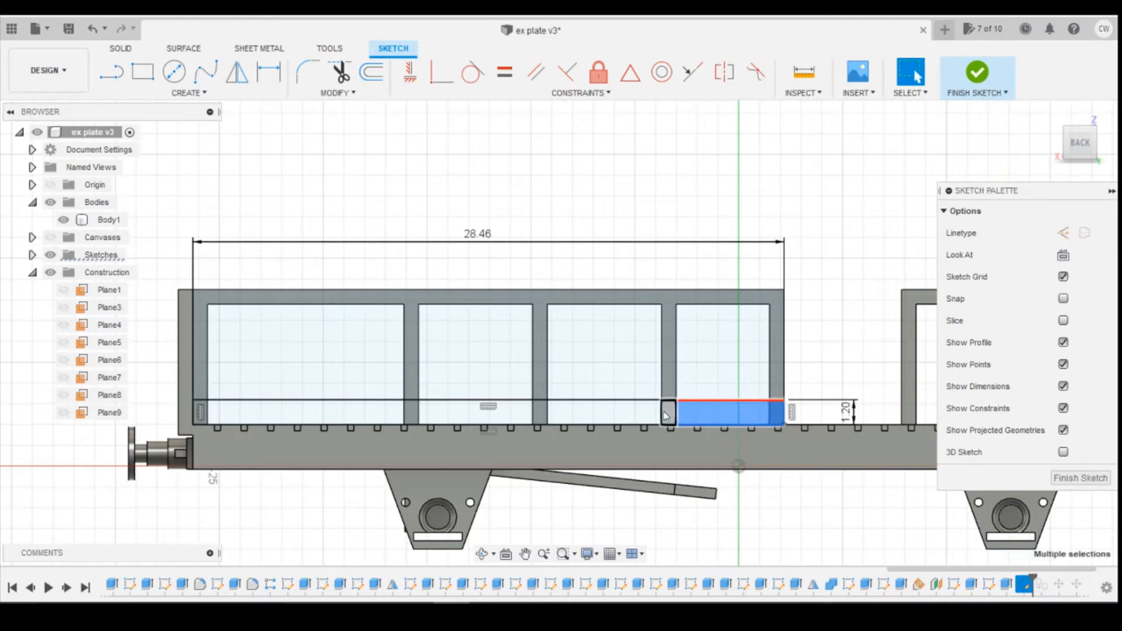
left_click(605, 414, "shift")
left_click(541, 414, "shift")
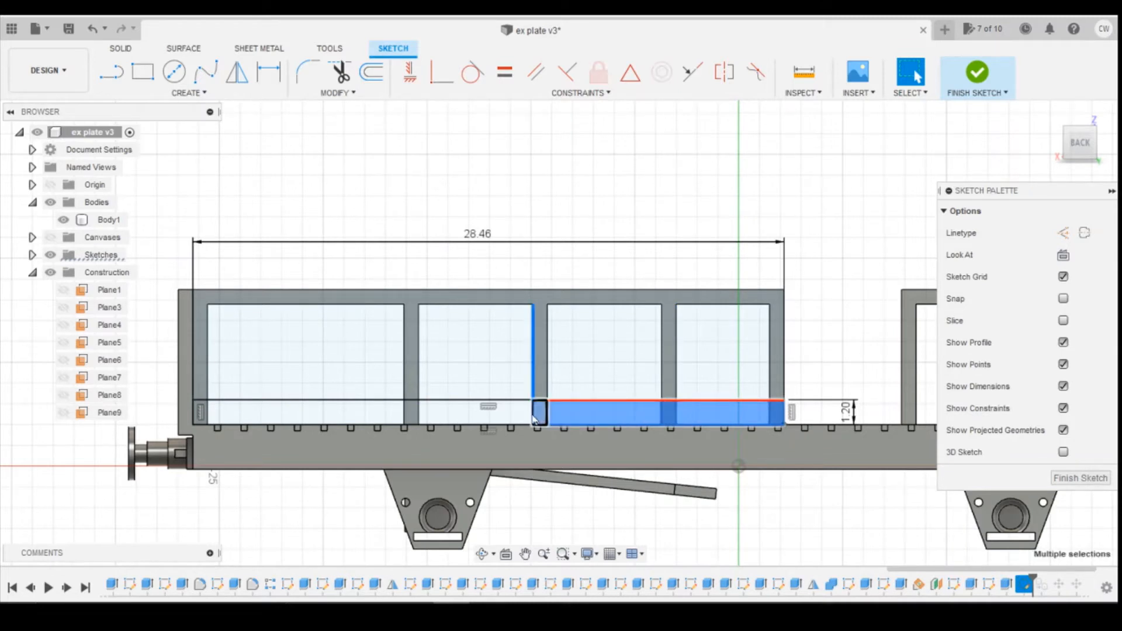
left_click(444, 413, "shift")
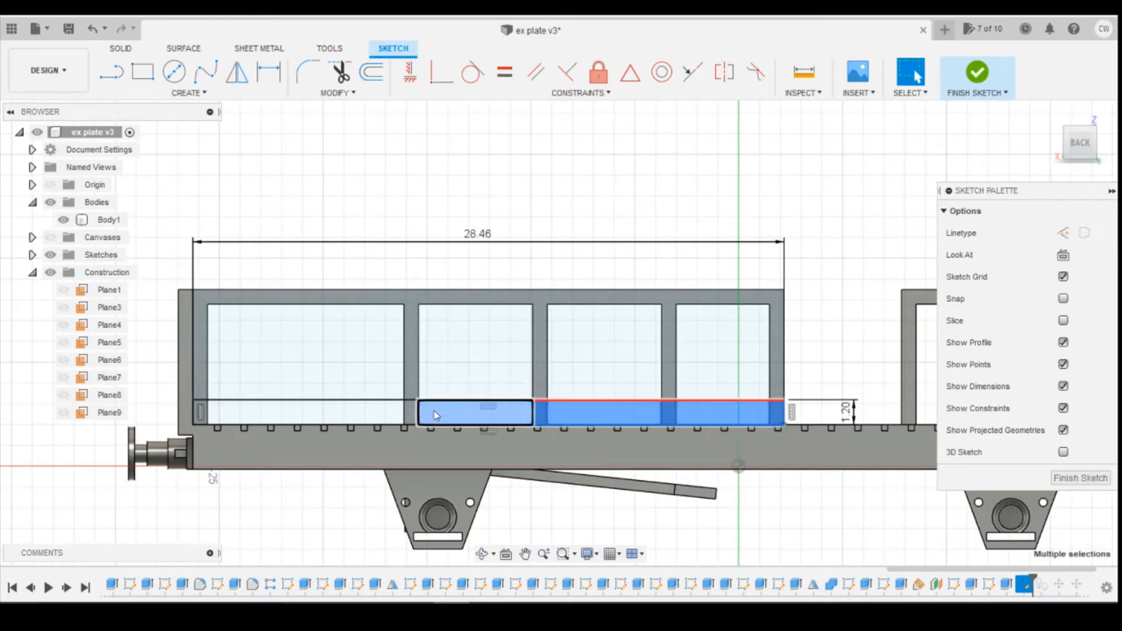
left_click(411, 414, "shift")
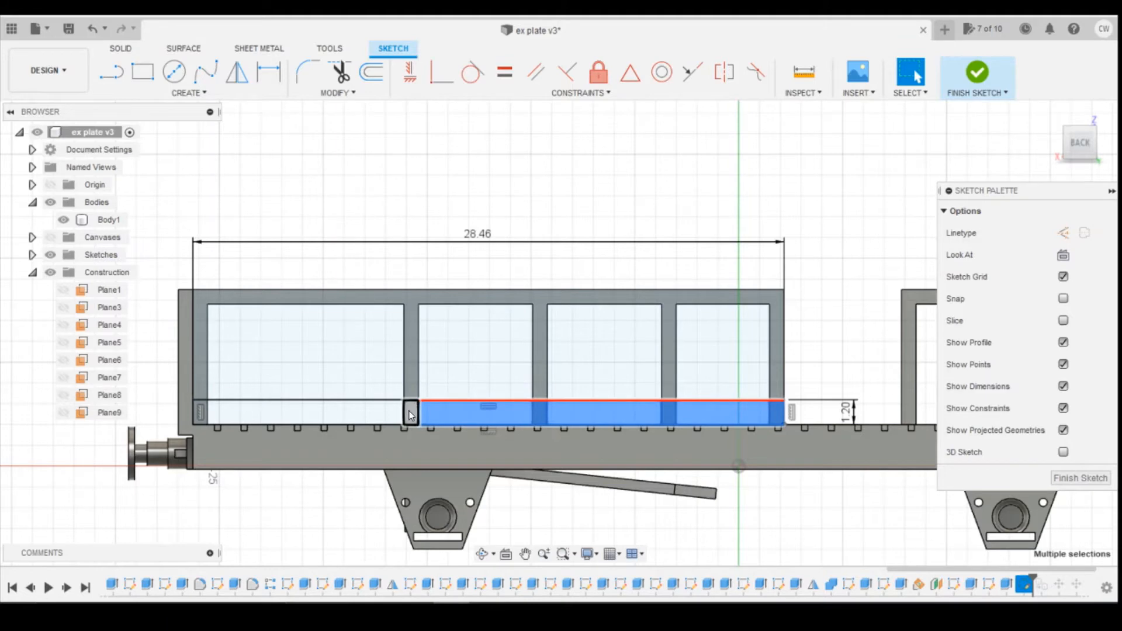
left_click(228, 417, "shift")
scroll(206, 418, "up", 5)
left_click(202, 418, "shift")
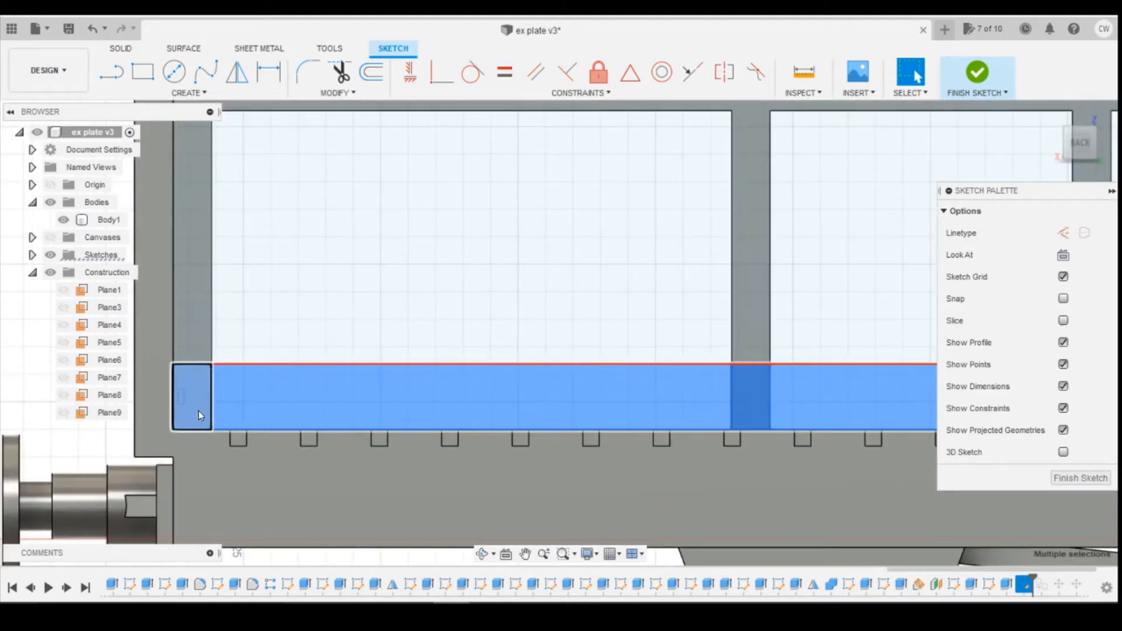
right_click(199, 415)
left_click(175, 471)
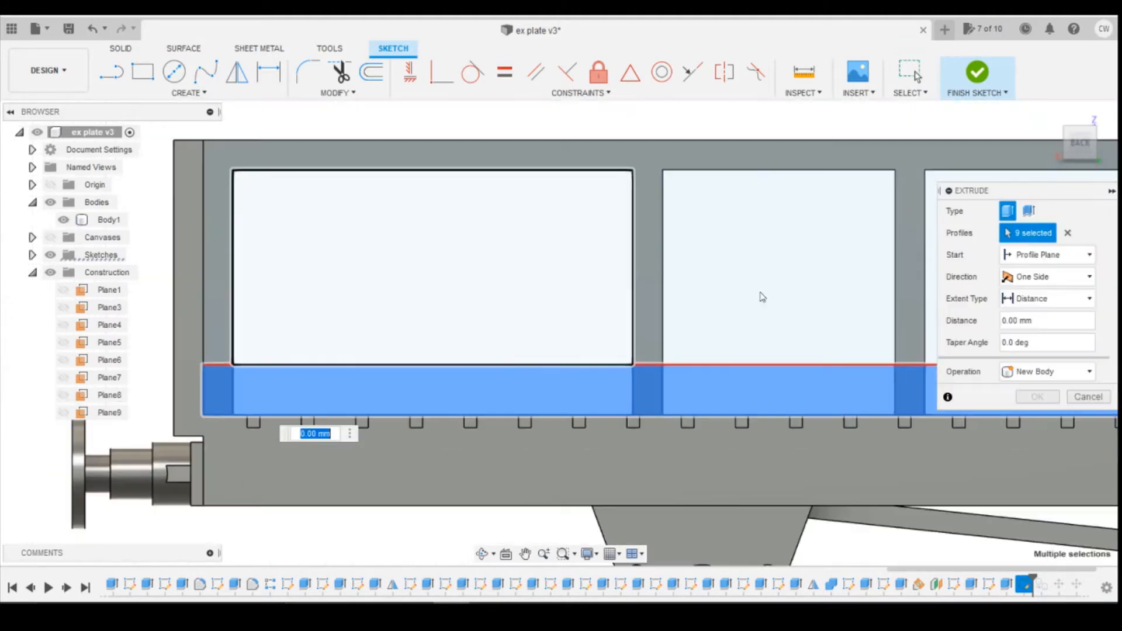
type("0.4")
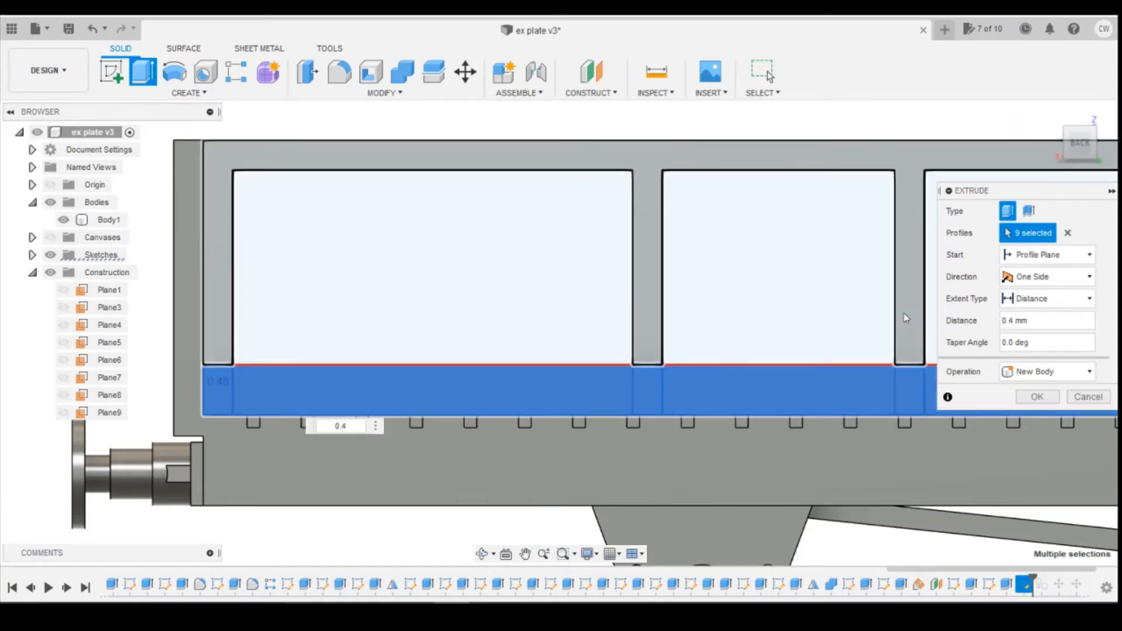
key("Return")
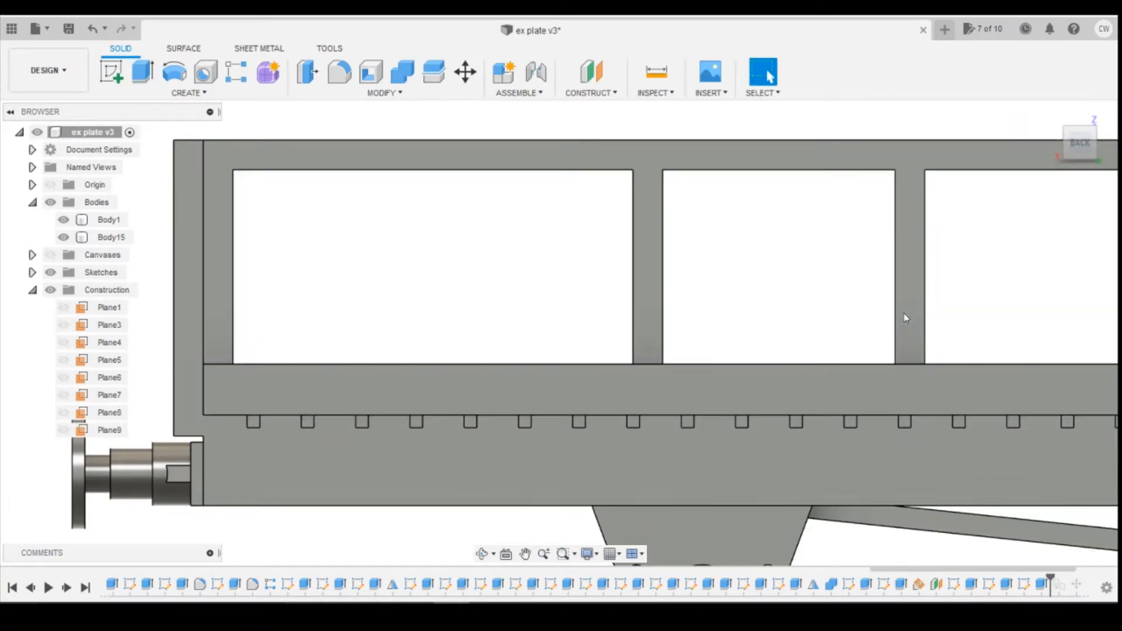
Start a sketch on the new side board's inner face and draw a rectangle 0.4 mm wide and 1.2 mm high at its outer end
left_click_drag(1083, 151, 1065, 166)
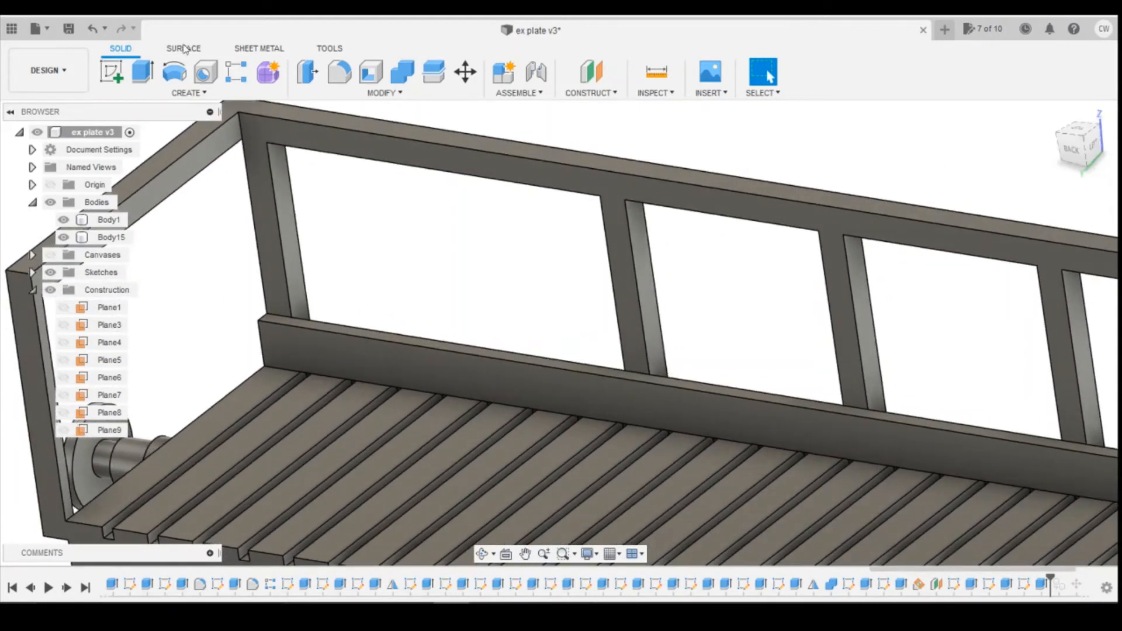
left_click(111, 71)
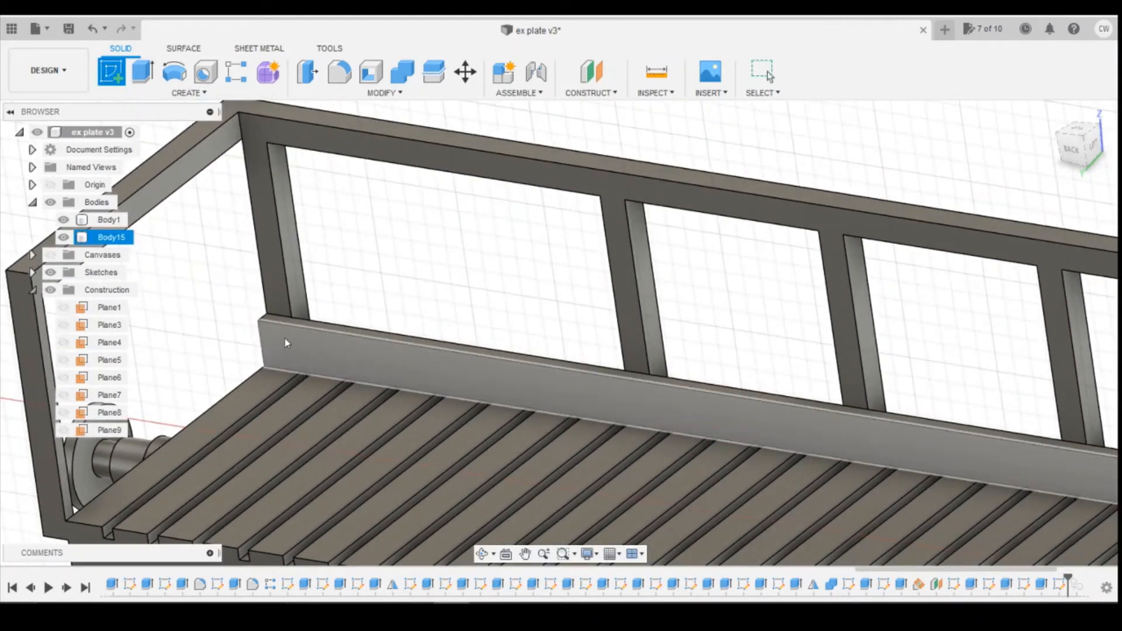
left_click(329, 291)
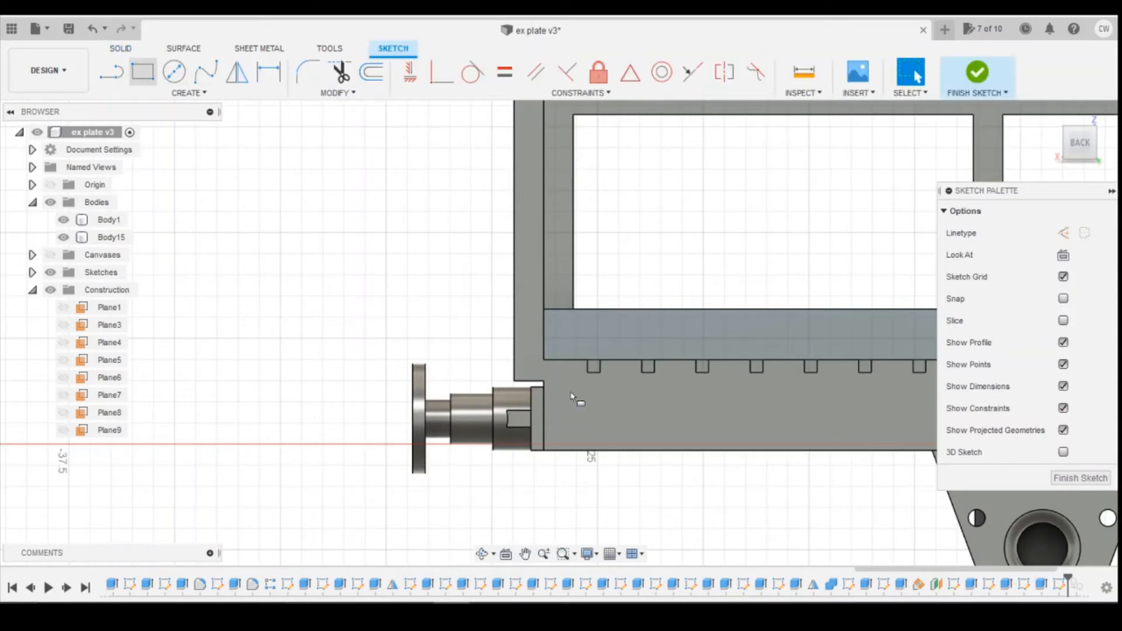
key("r")
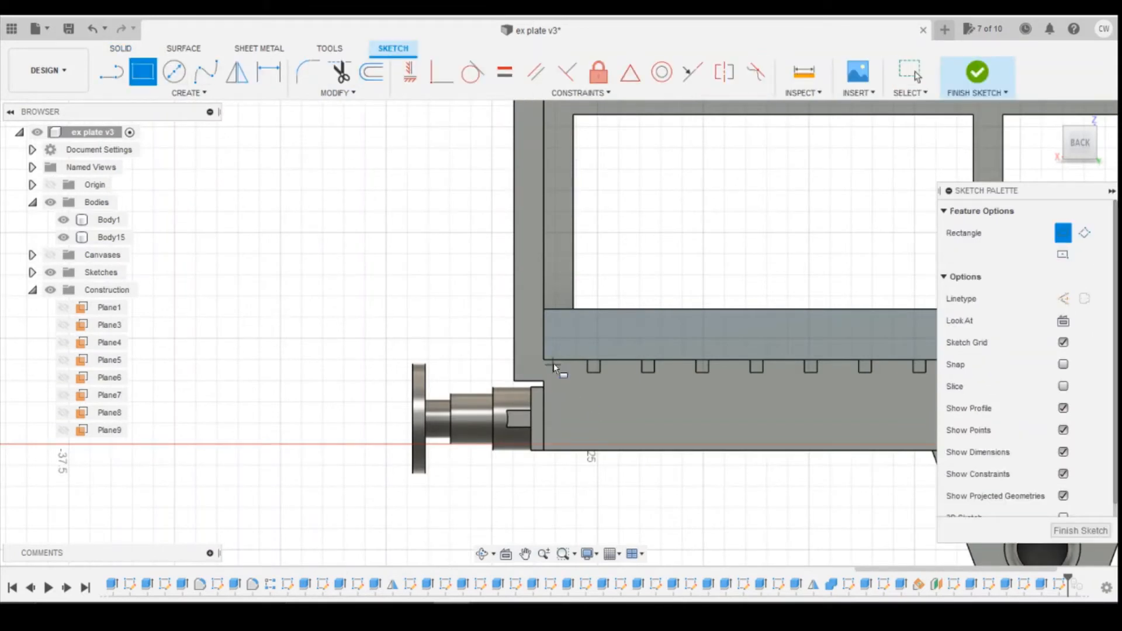
left_click(555, 329)
type("0.4")
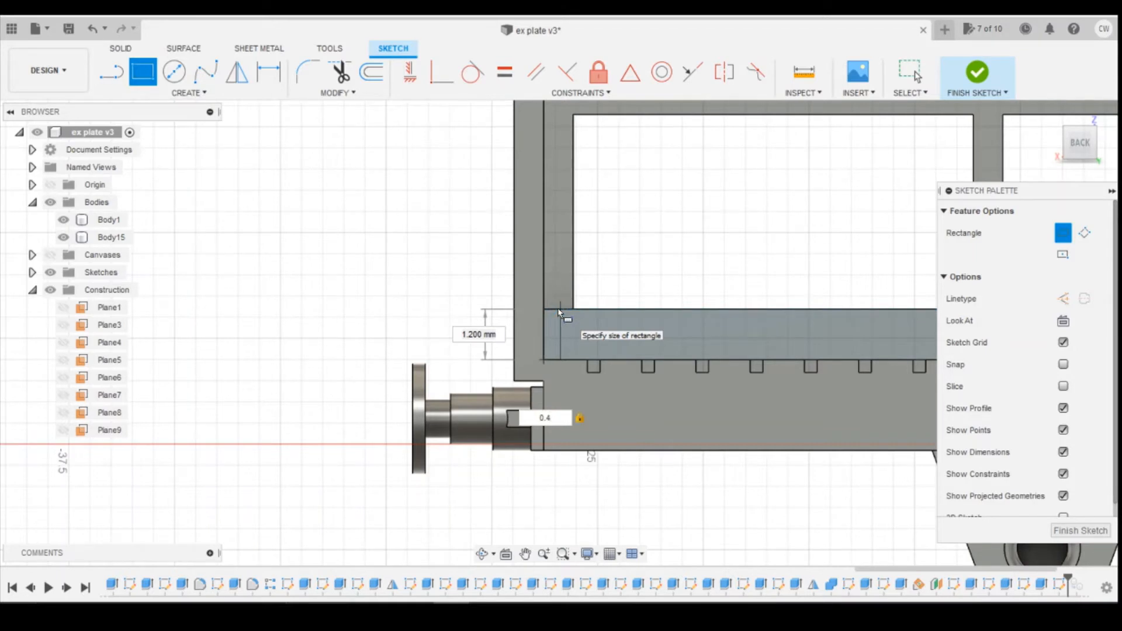
key("Return")
key("Escape")
scroll(555, 349, "up", 4)
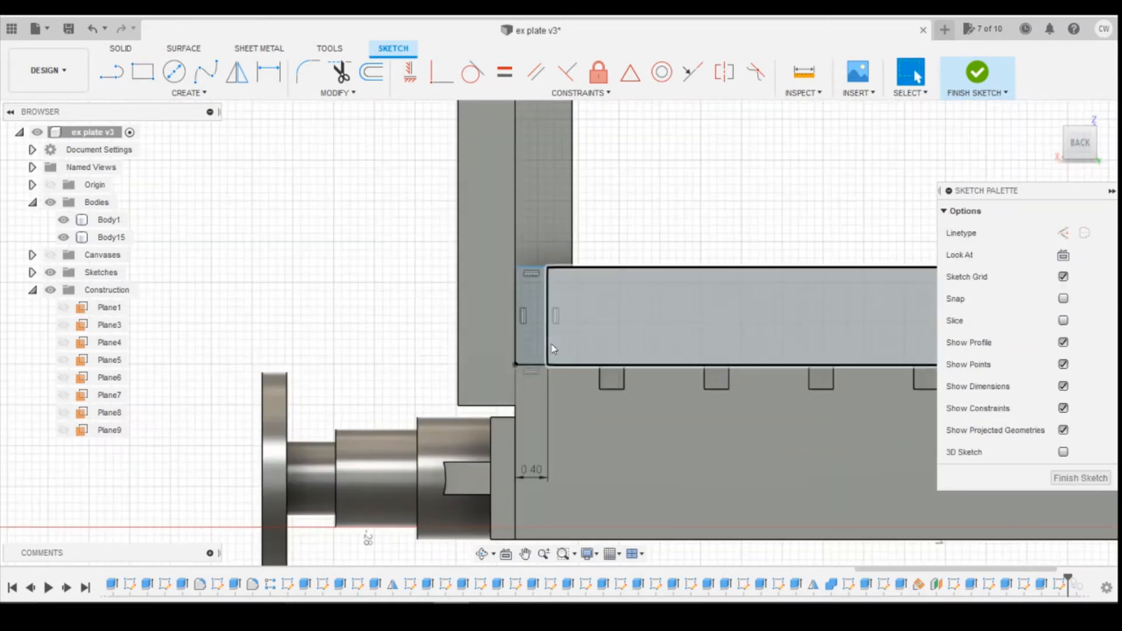
Extrude the narrow rectangle at the side board's outer end about 6.74 mm across the wagon, using the Join operation
left_click(529, 345)
right_click(520, 345)
left_click(520, 406)
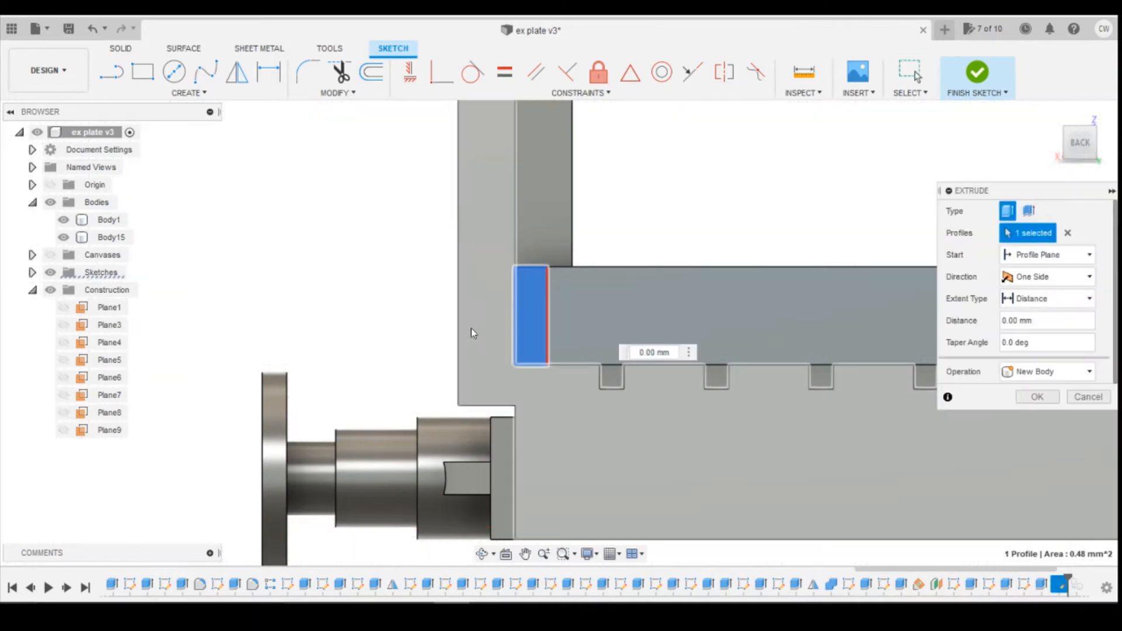
scroll(483, 353, "down", 4)
left_click_drag(510, 342, 508, 348)
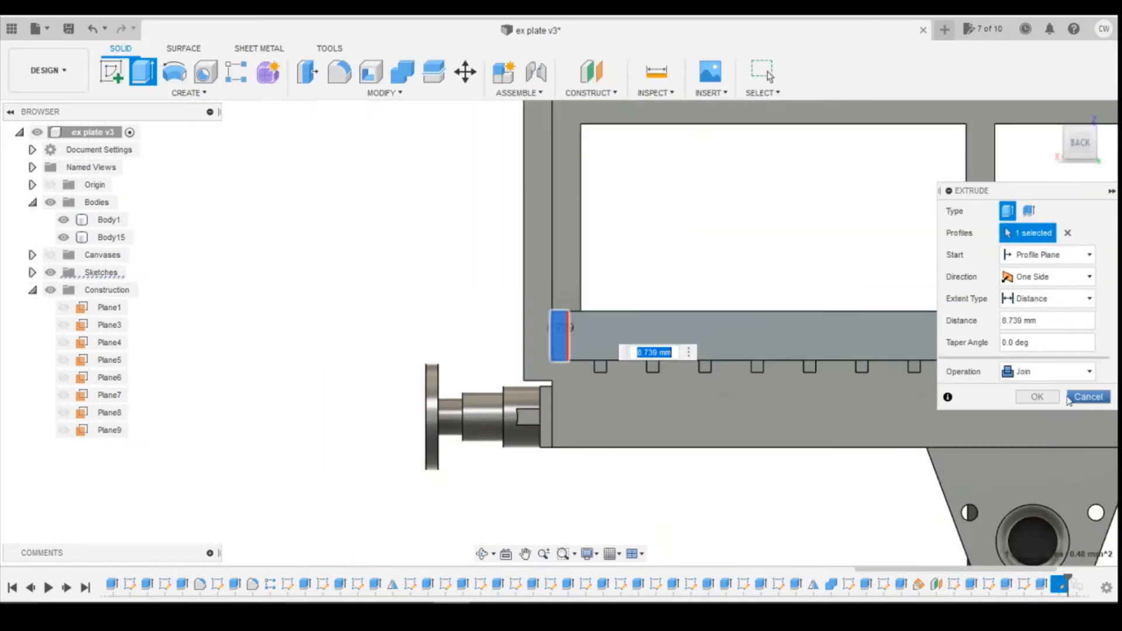
left_click(1068, 401)
Start a sketch on the two-panel railing's face and draw a rectangle 1.2 mm high and about 17.38 mm long along its base
scroll(355, 283, "down", 3)
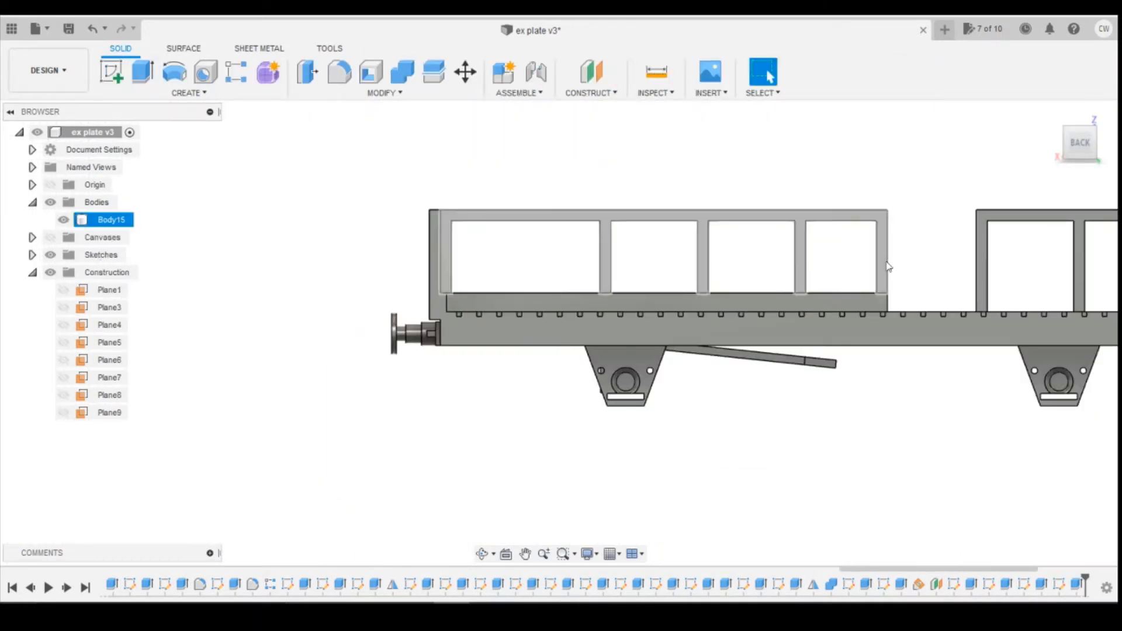
scroll(742, 297, "down", 3)
scroll(1068, 318, "up", 4)
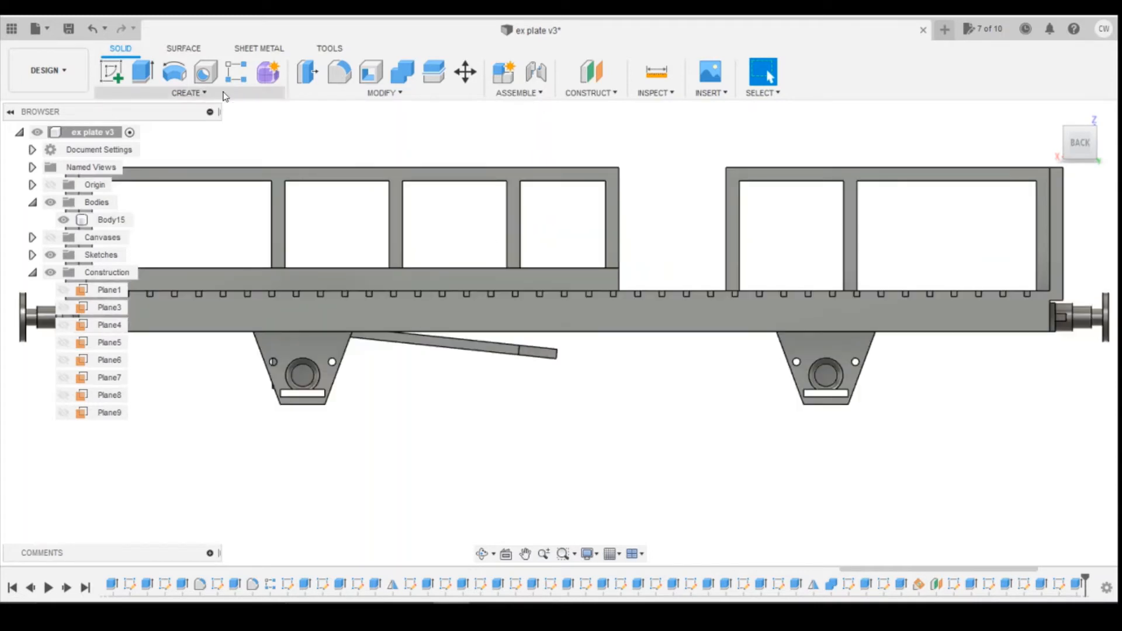
left_click(112, 72)
scroll(755, 311, "up", 3)
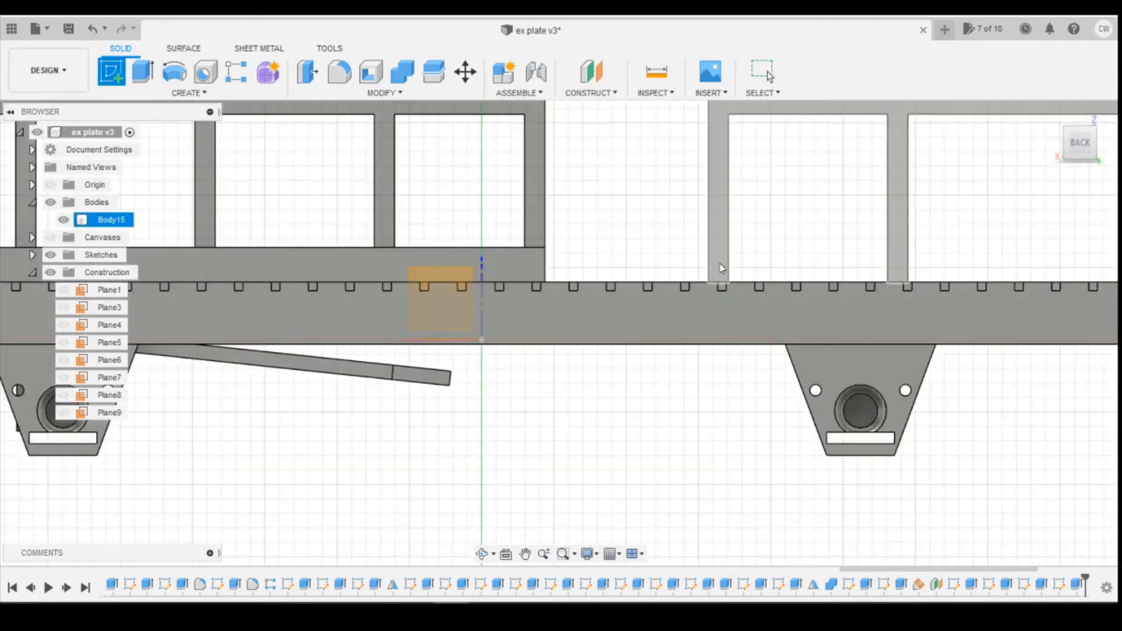
left_click(471, 272)
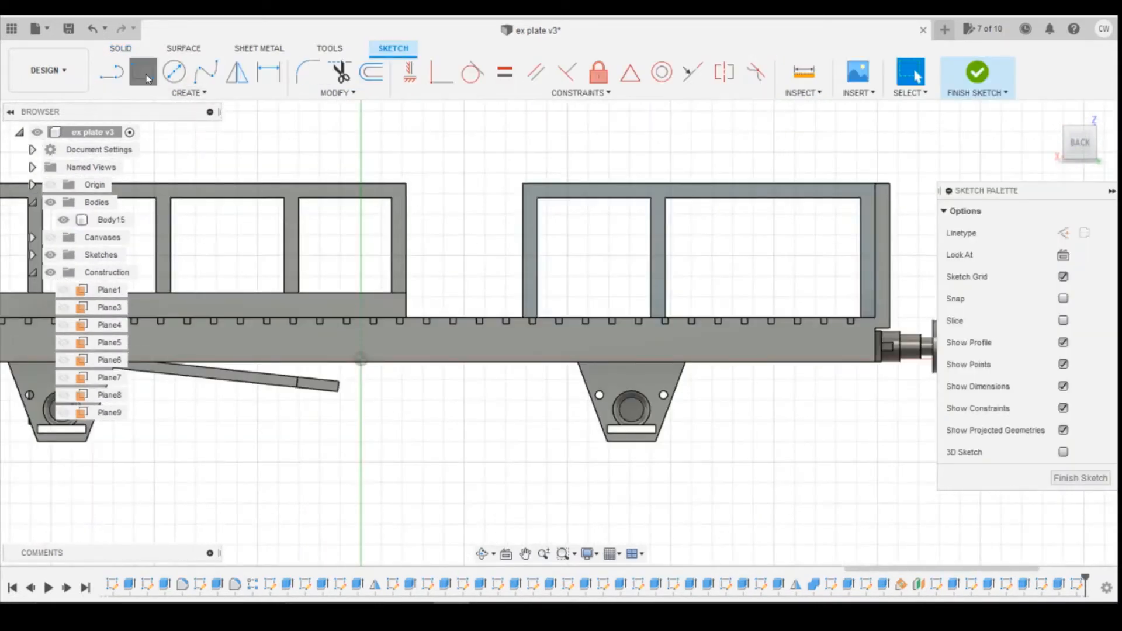
left_click(146, 77)
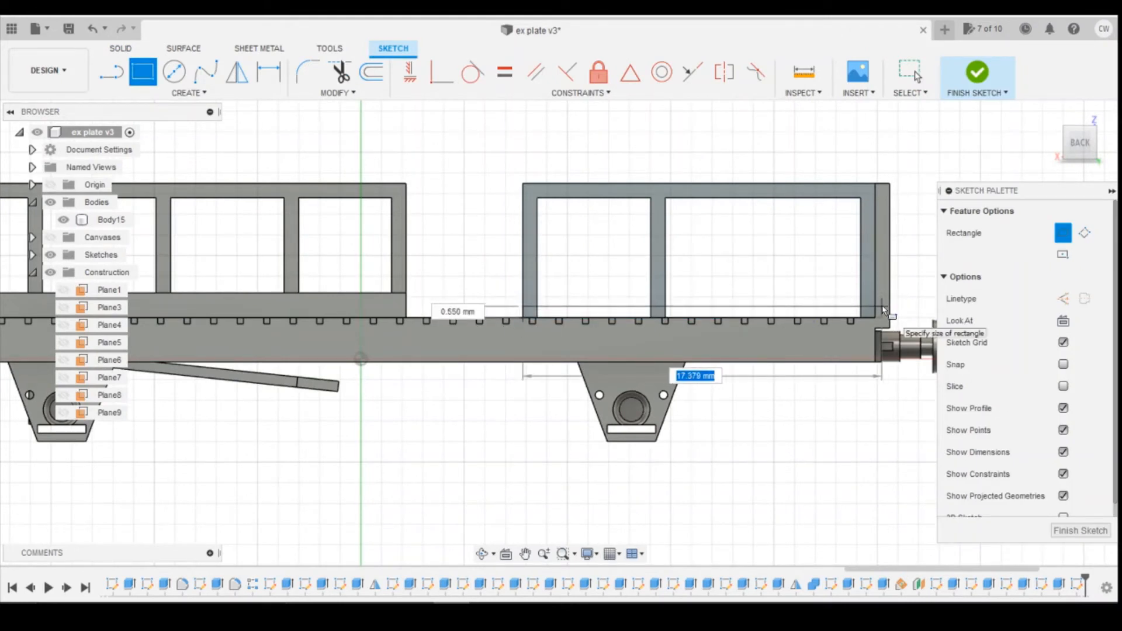
key("Tab")
type("1")
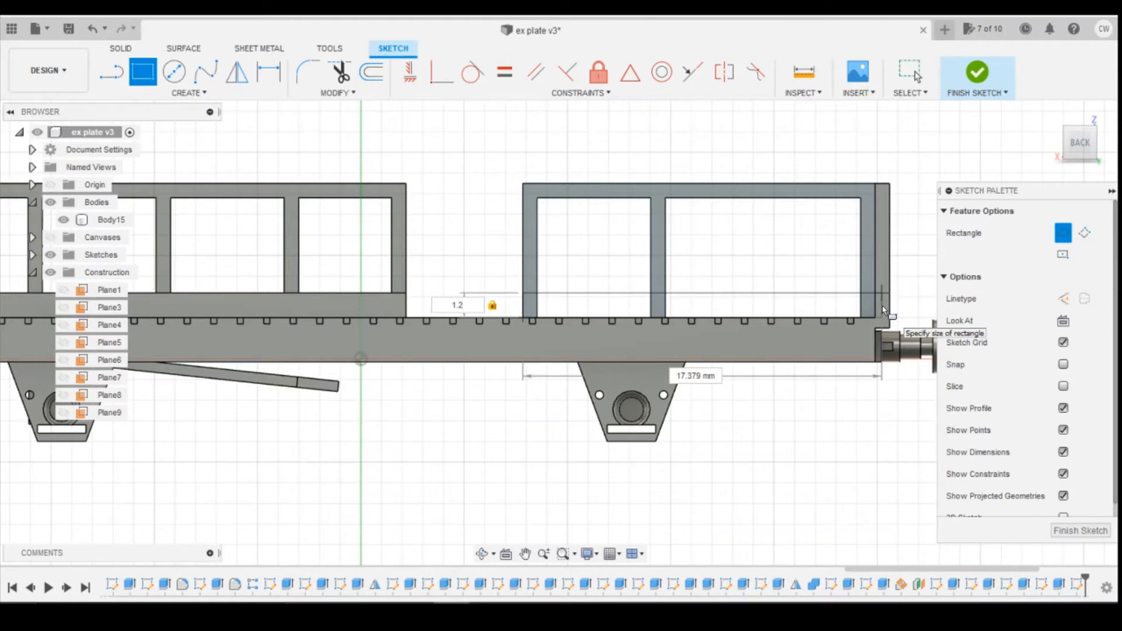
key("Return")
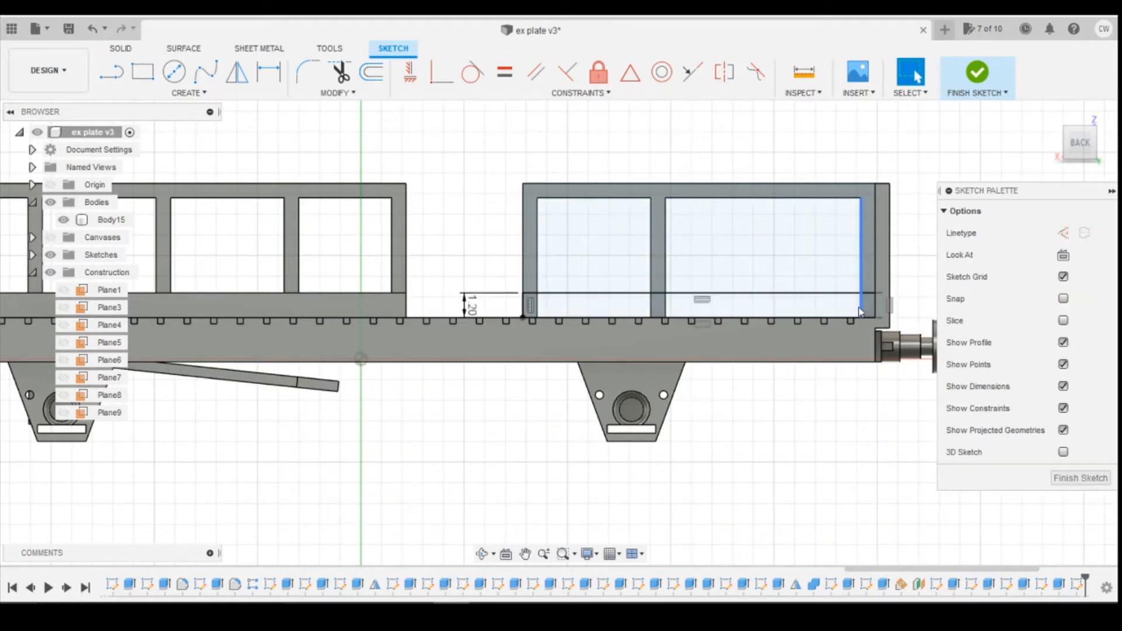
scroll(864, 310, "up", 3)
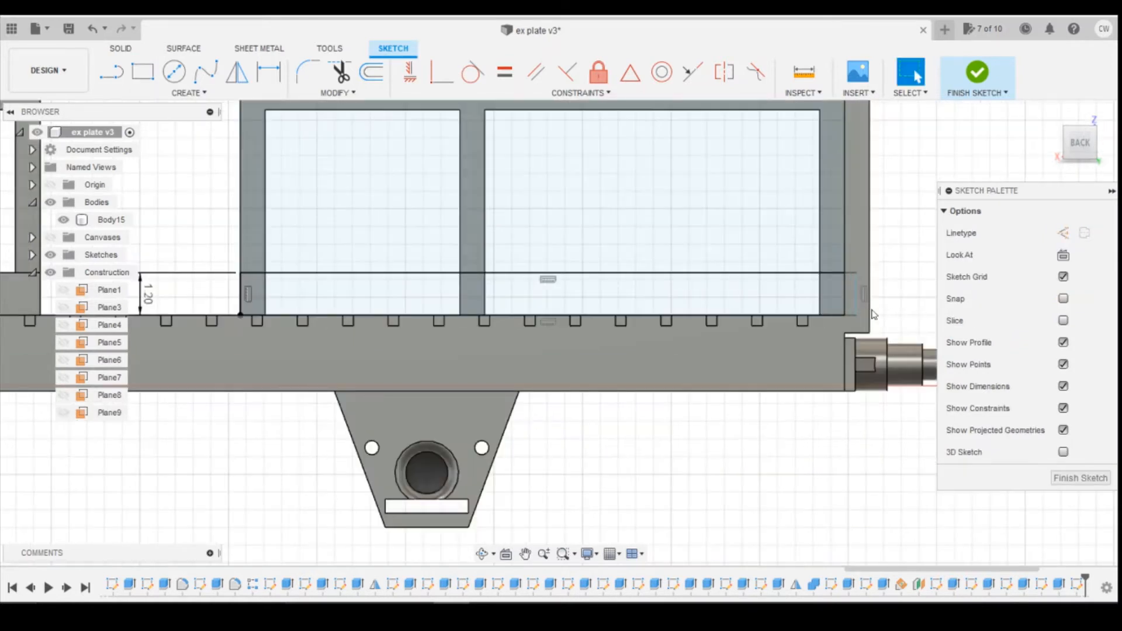
Make the base rectangle's outer lower corner coincident with the end corner of the two-panel railing's side
left_click(442, 72)
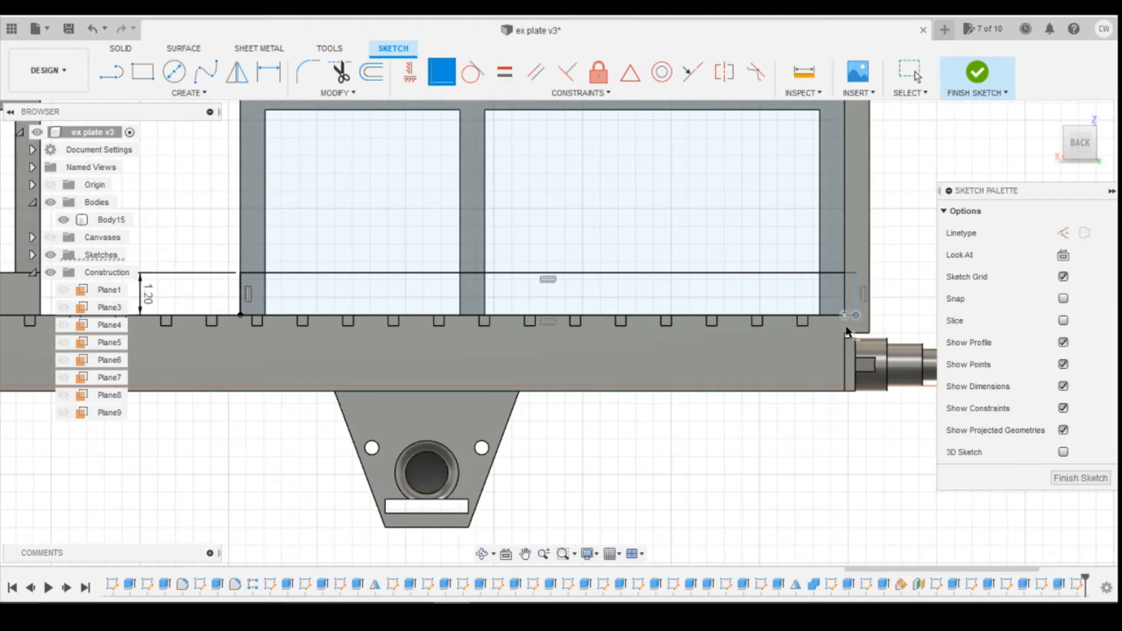
scroll(855, 320, "down", 3)
key("Escape")
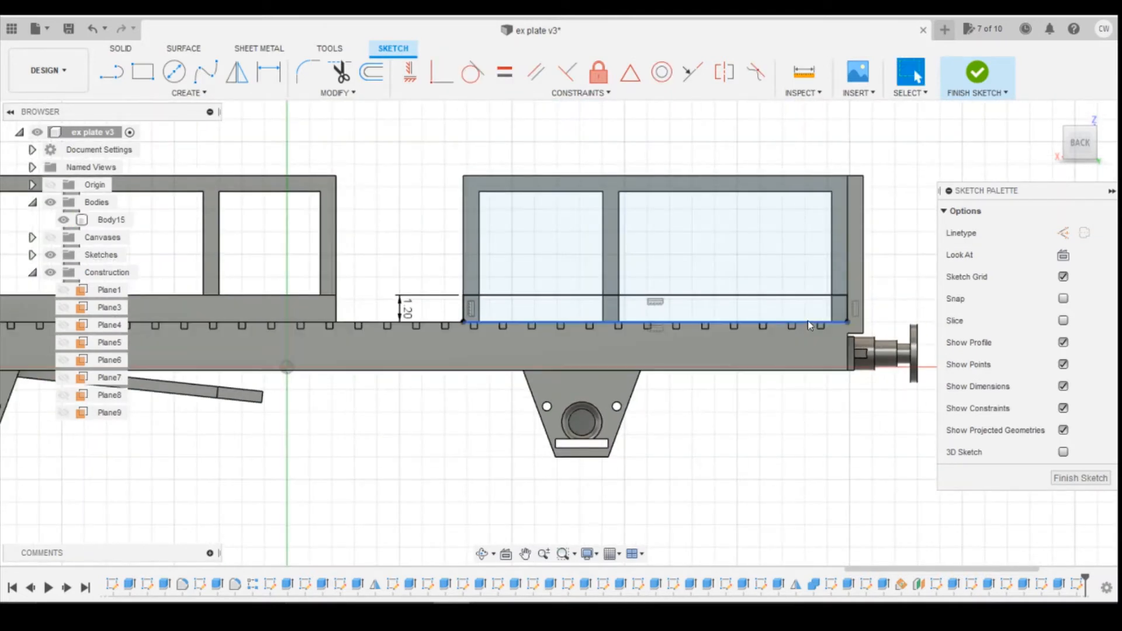
Extrude all five profiles of the strip along the two-panel railing's base by 0.4 mm, using the Join operation
left_click(838, 309)
left_click(647, 313, "ctrl")
left_click(611, 310, "ctrl")
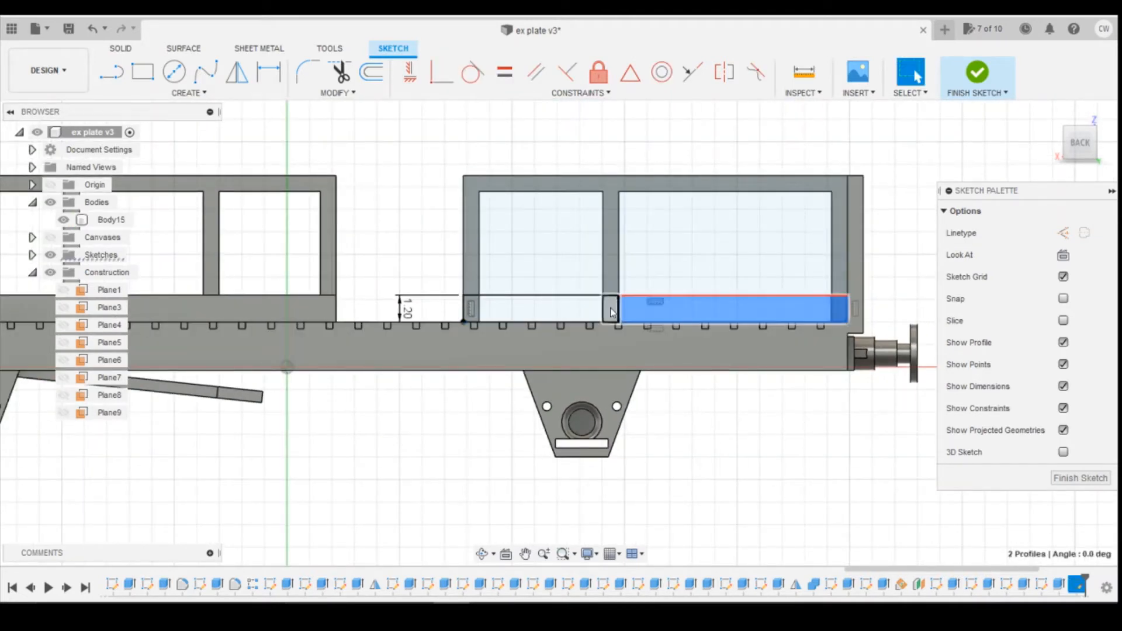
left_click(519, 313, "ctrl")
scroll(468, 320, "up", 2)
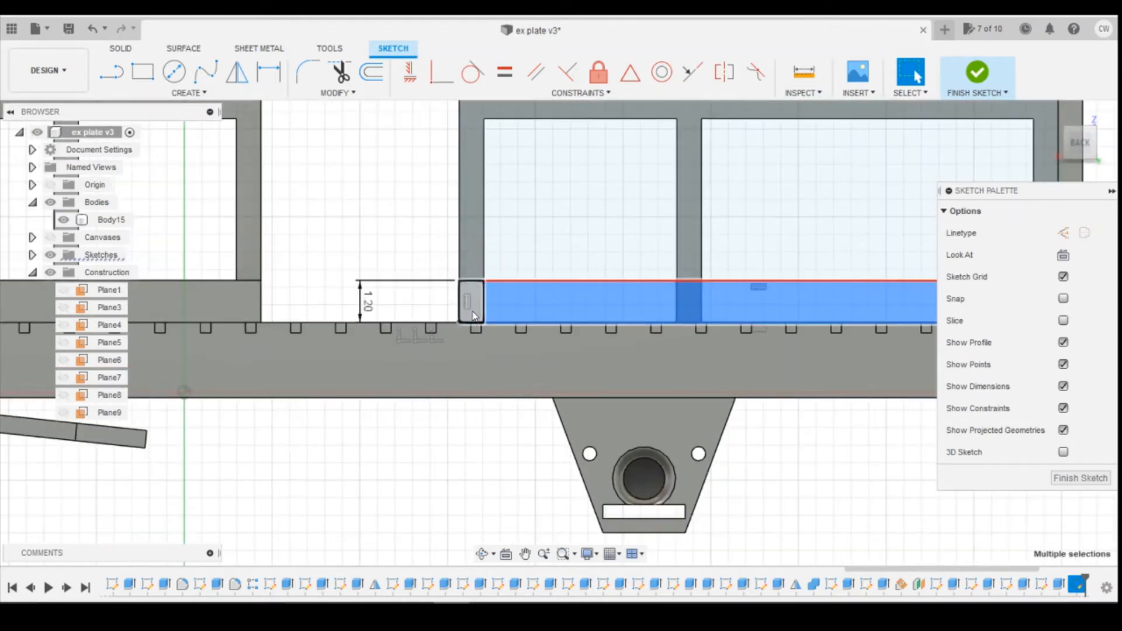
left_click(471, 316, "ctrl")
right_click(471, 317)
left_click(449, 376)
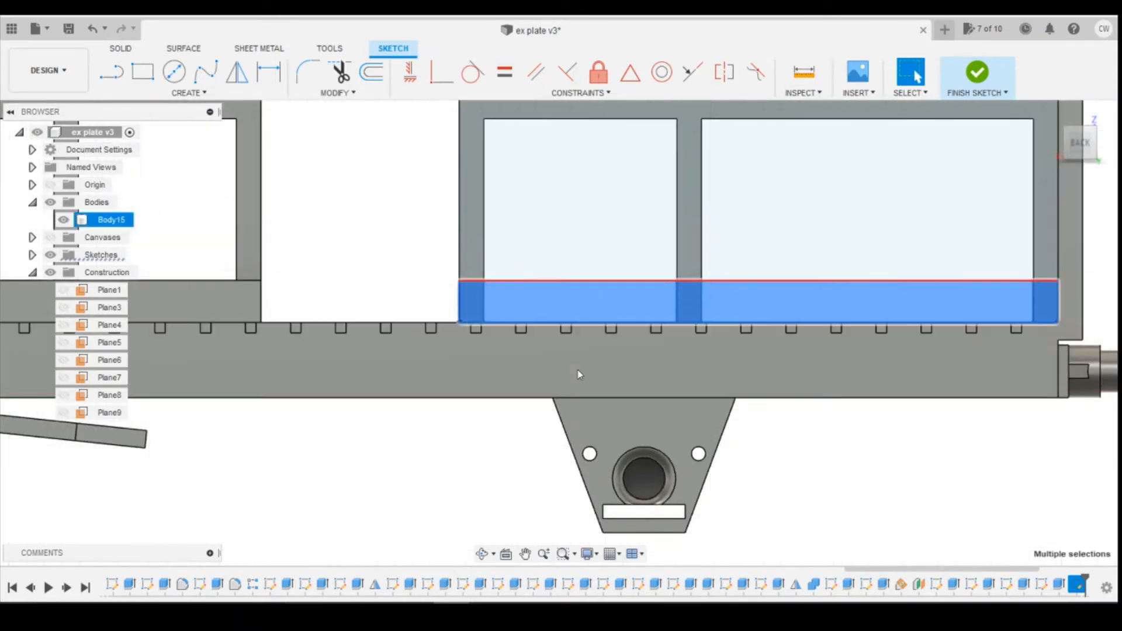
type("0.4")
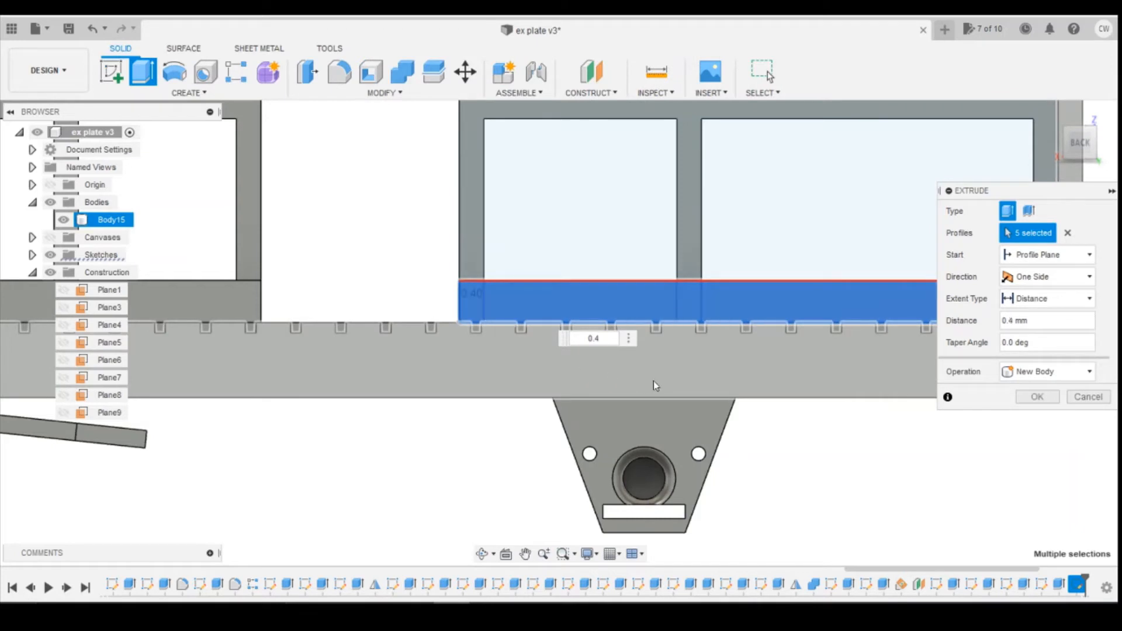
left_click(1047, 372)
left_click(1020, 388)
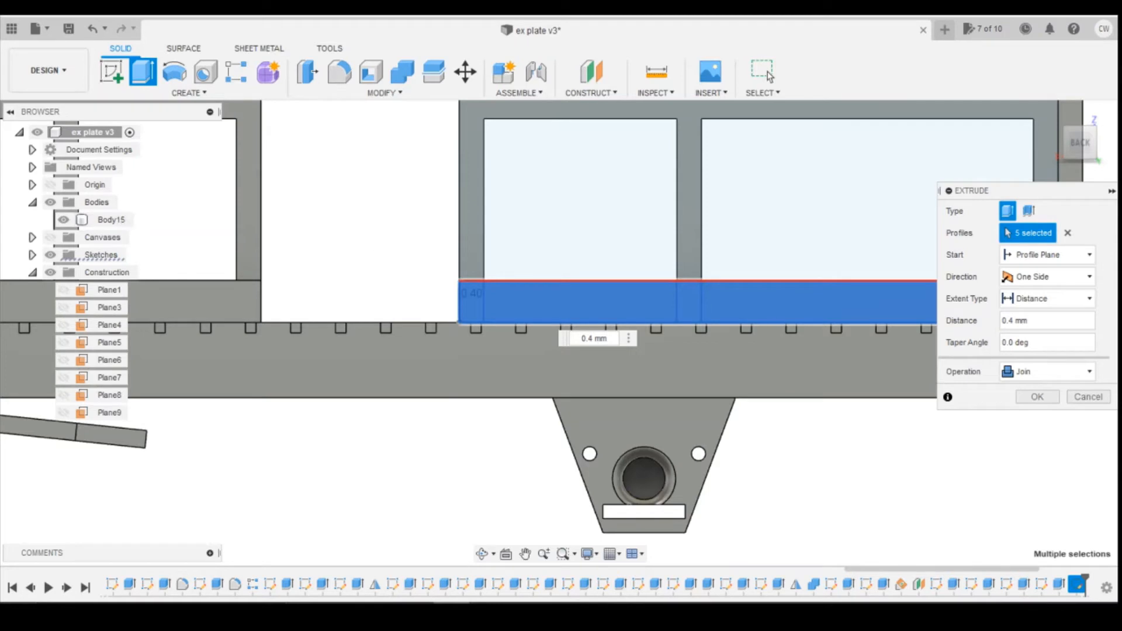
left_click(1038, 397)
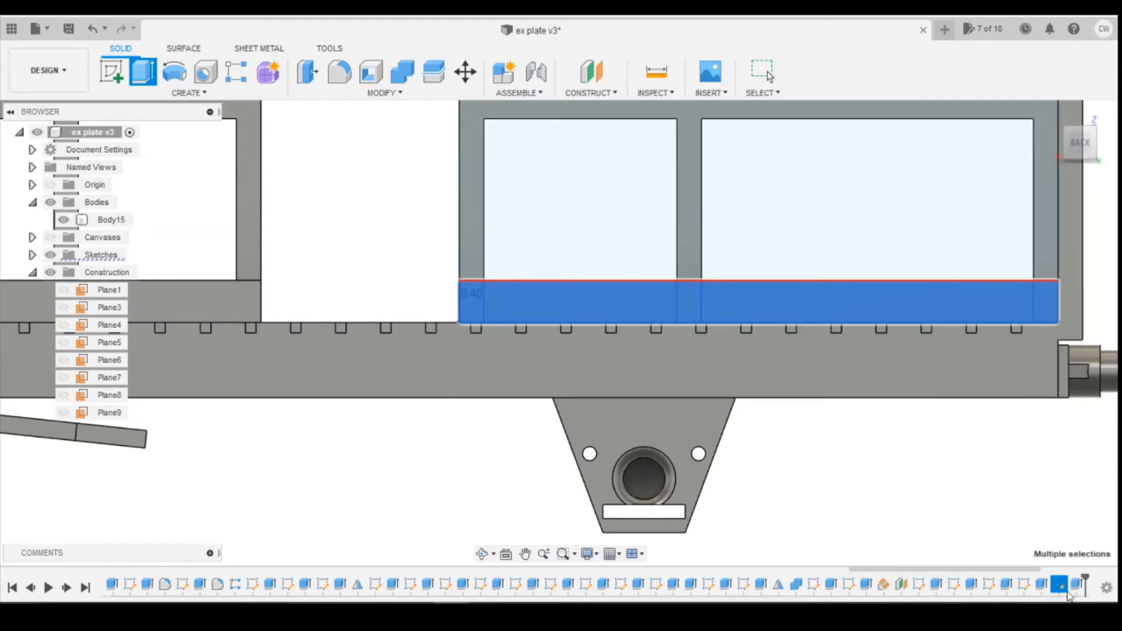
Edit the extrusion of the four-panel railing's side board and change its operation to Join
right_click(1009, 587)
left_click(1040, 436)
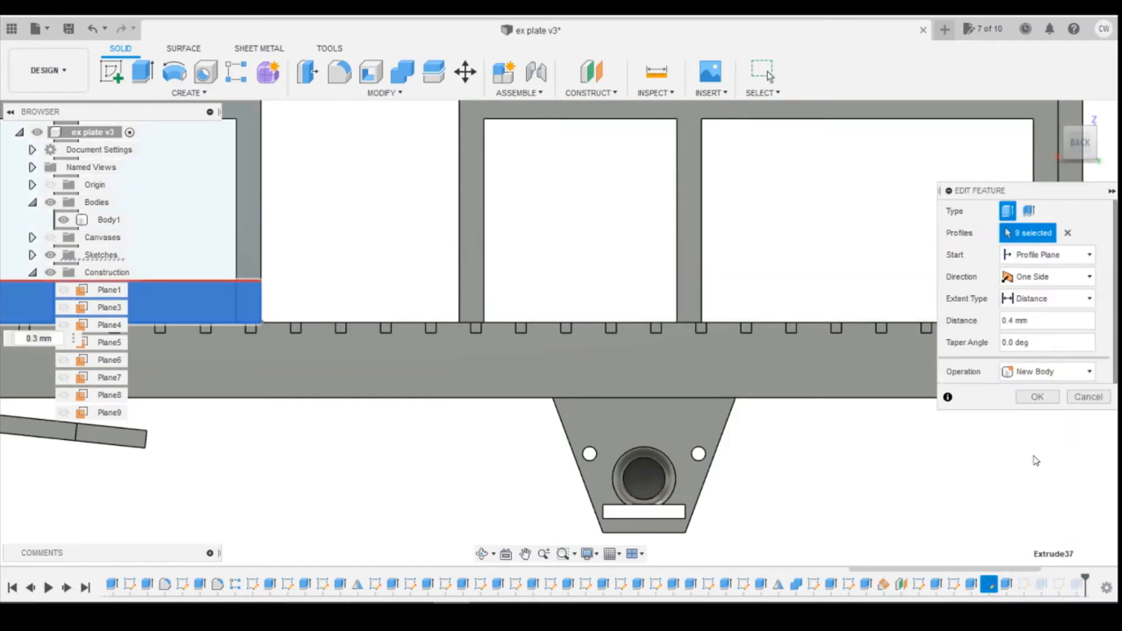
left_click(1046, 371)
left_click(1017, 389)
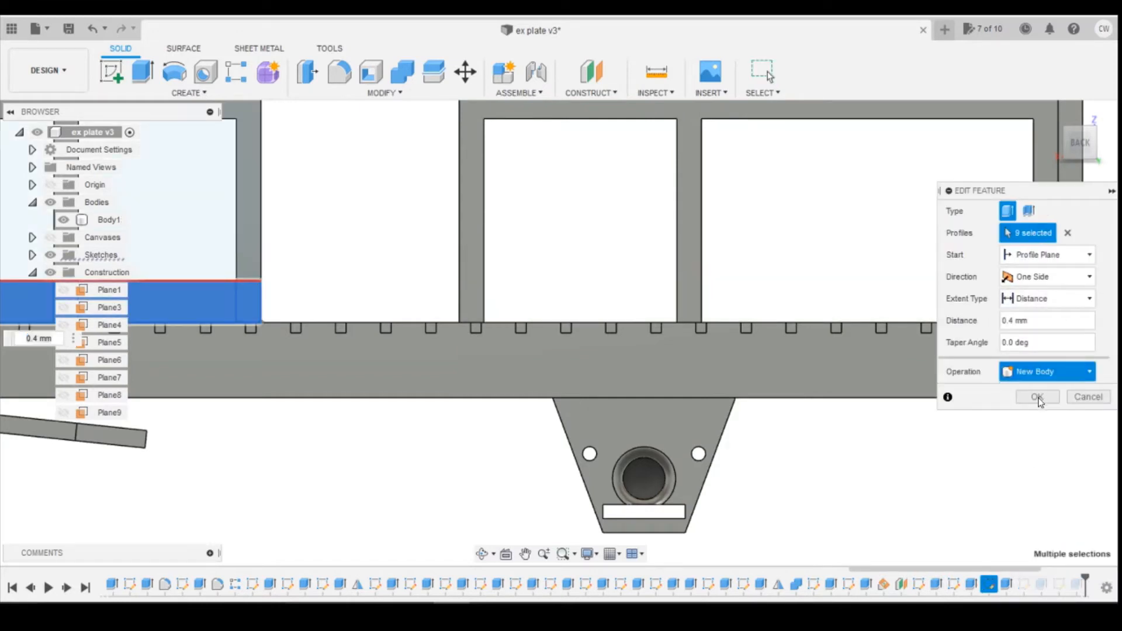
left_click(1037, 397)
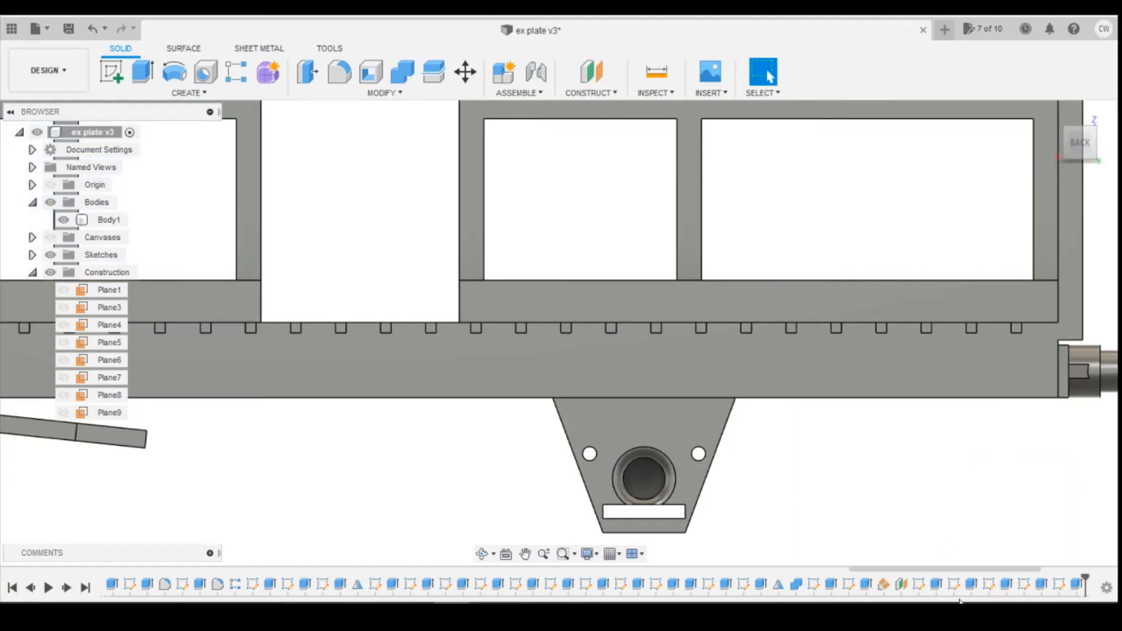
Start a sketch on the two-panel railing's side board and draw a rectangle 0.4 mm wide and 1.2 mm high at its outer end
scroll(734, 501, "down", 8)
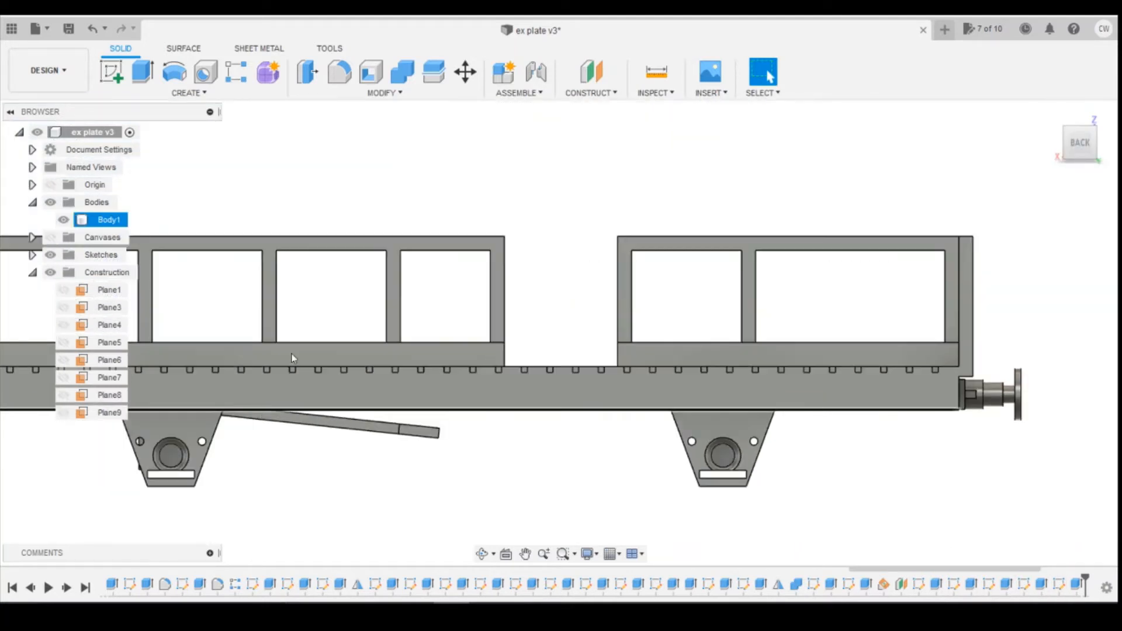
scroll(812, 359, "up", 4)
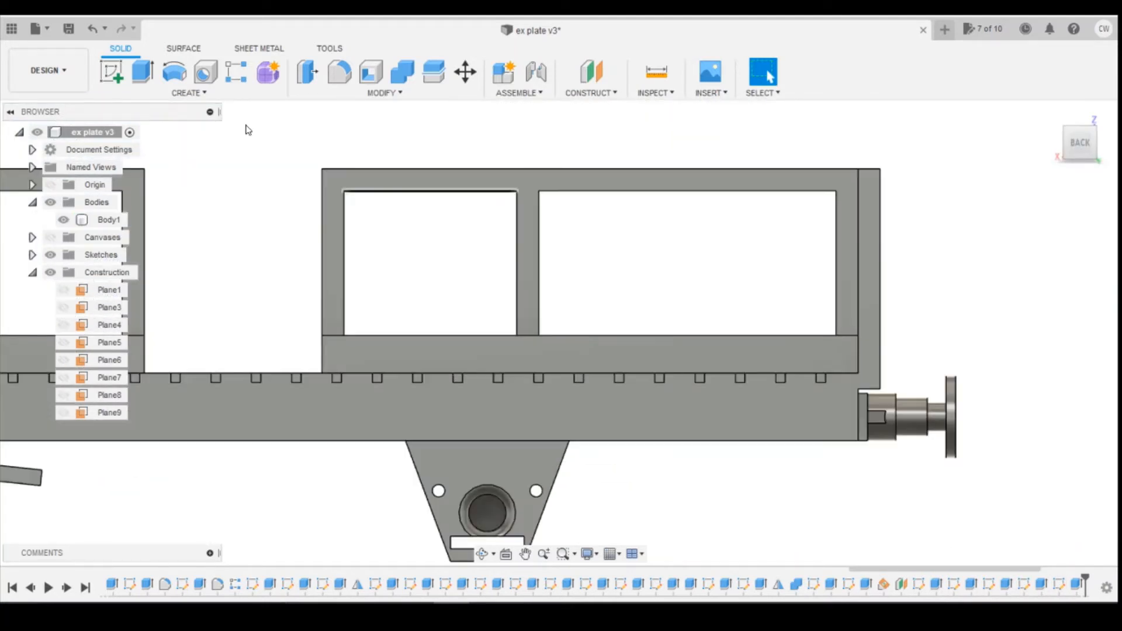
left_click(109, 70)
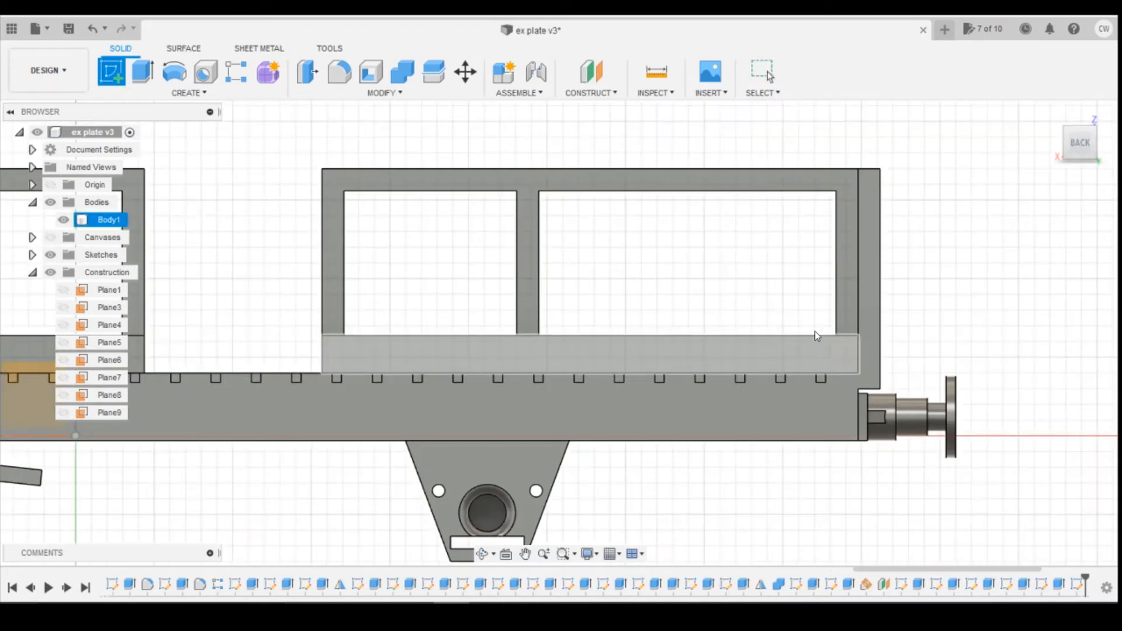
left_click(815, 338)
left_click(142, 72)
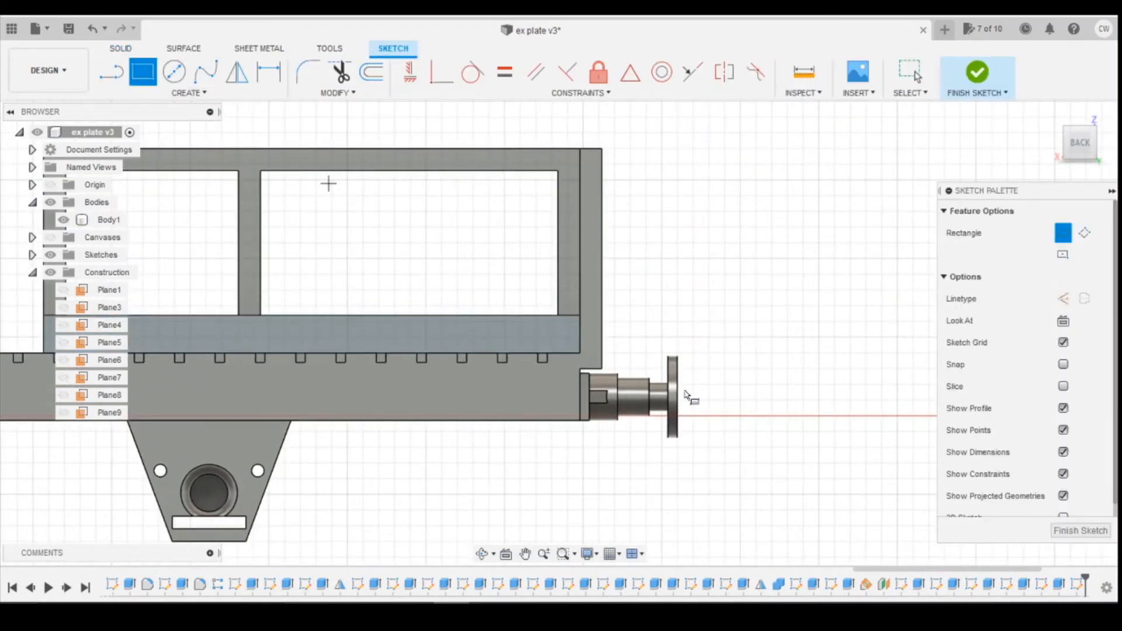
left_click(579, 352)
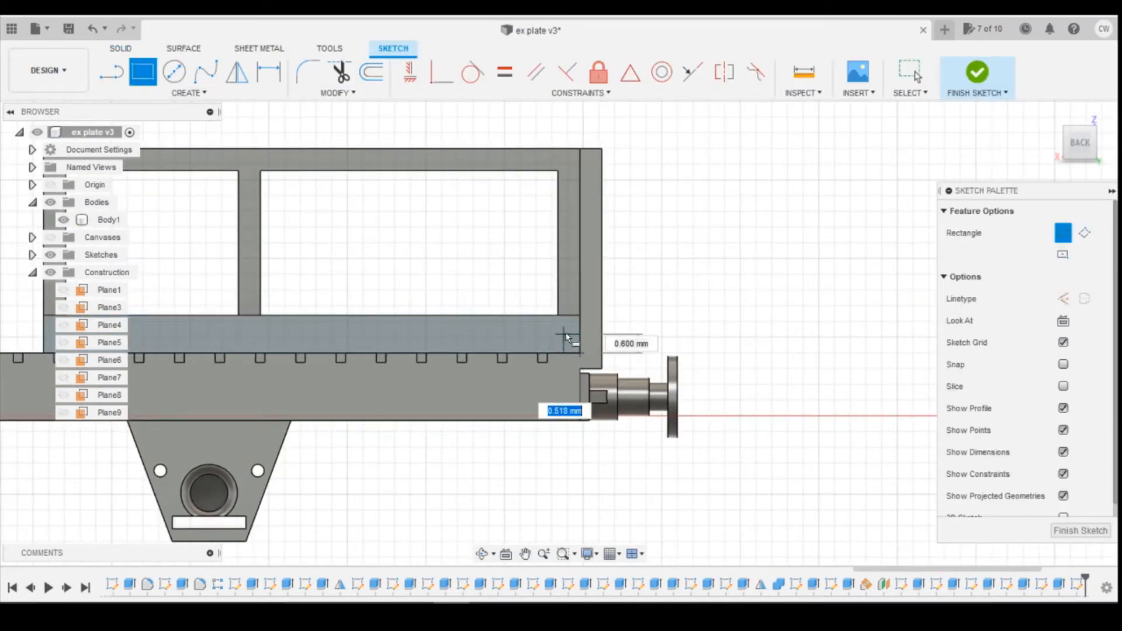
type("0")
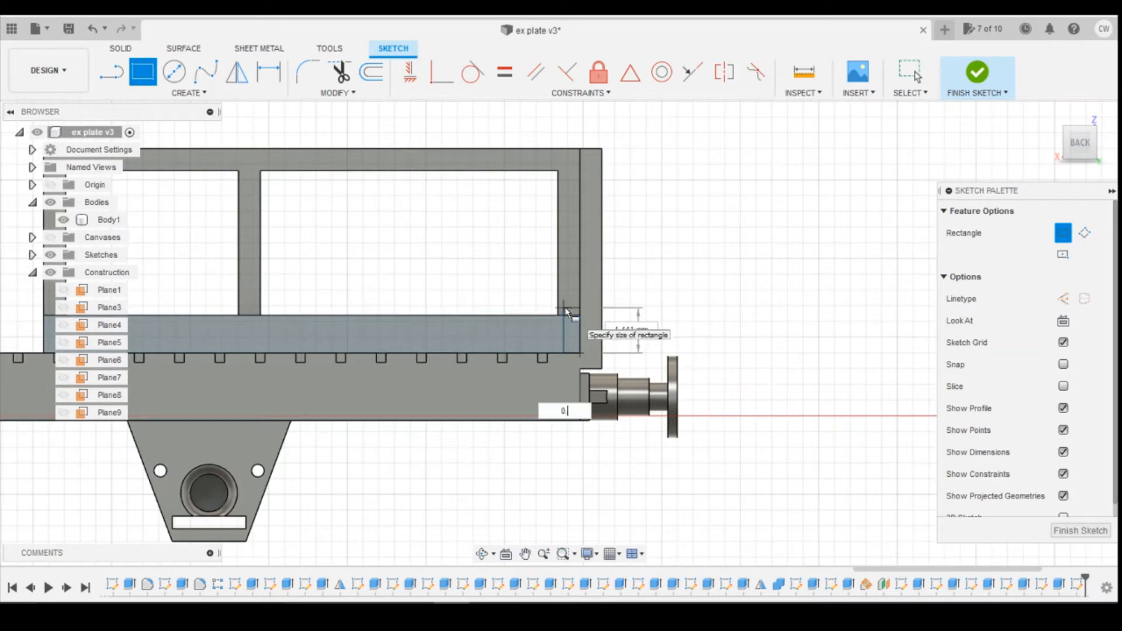
type(".4")
key("Tab")
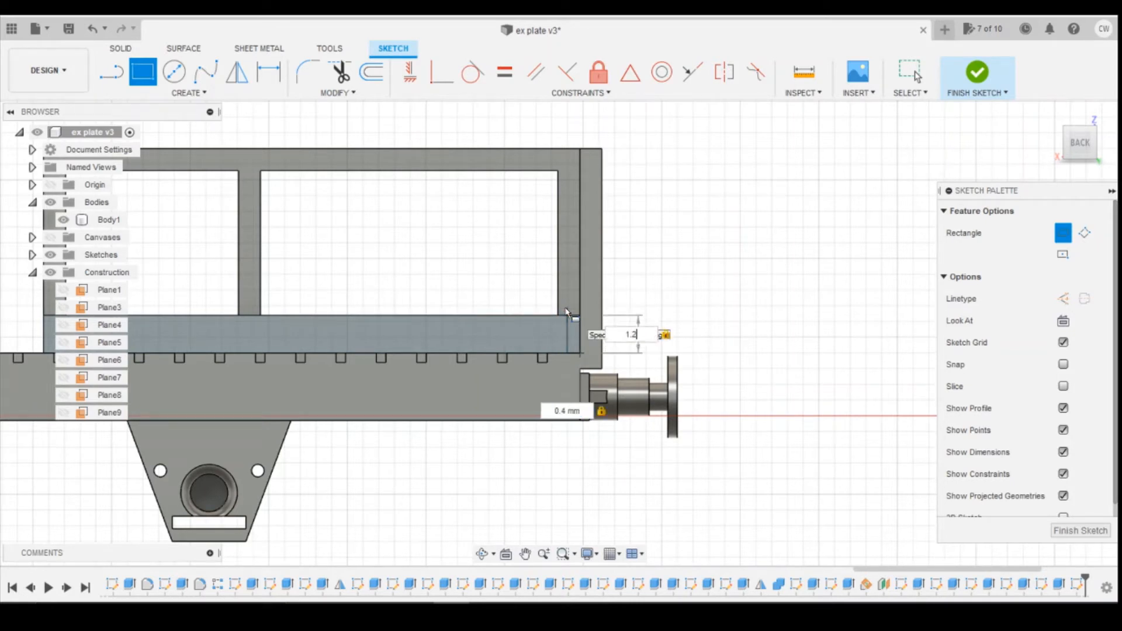
type("1.2")
key("Return")
key("Escape")
scroll(580, 332, "up", 3)
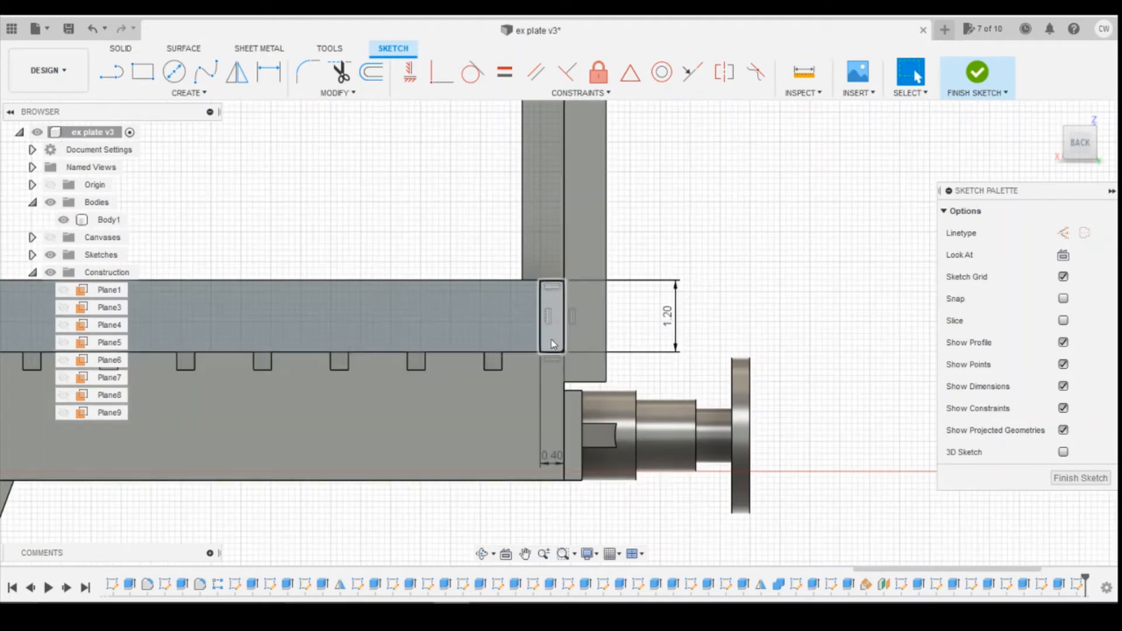
Extrude the narrow rectangle at the two-panel side board's outer end about 8.74 mm across the wagon, using the Join operation
left_click(552, 342)
right_click(552, 339)
left_click(542, 399)
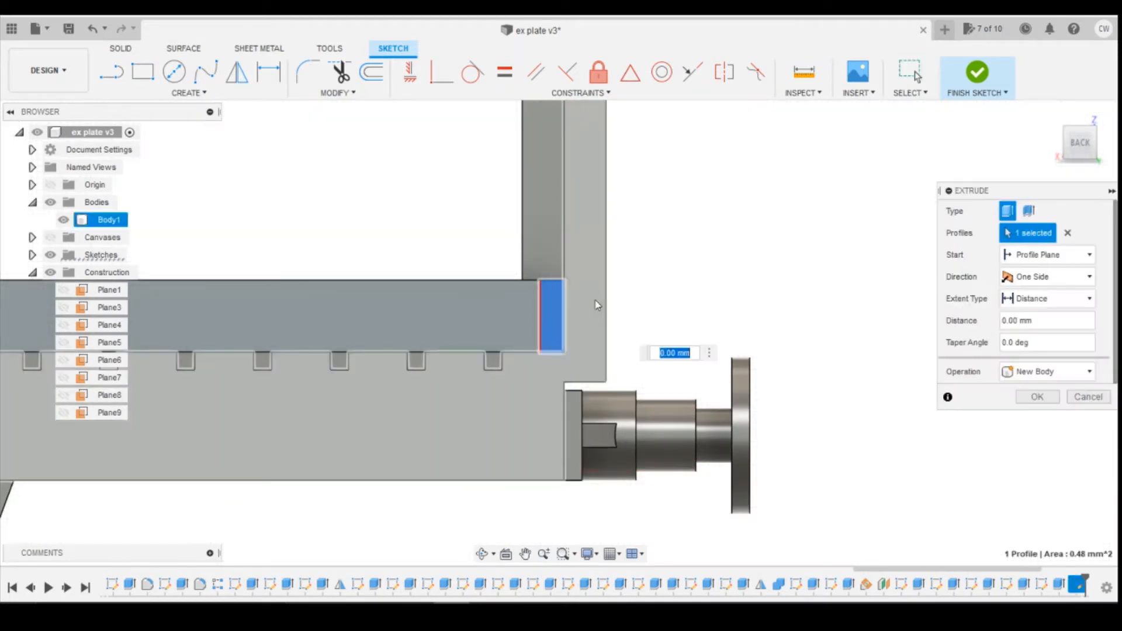
left_click_drag(594, 304, 670, 353)
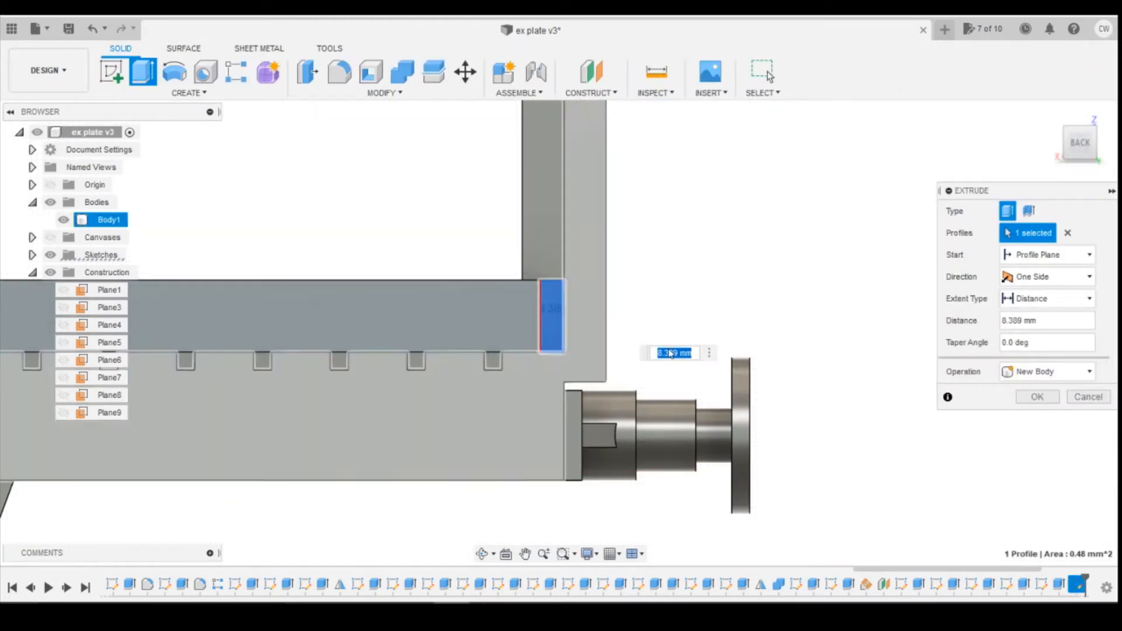
left_click(1047, 372)
left_click(1024, 390)
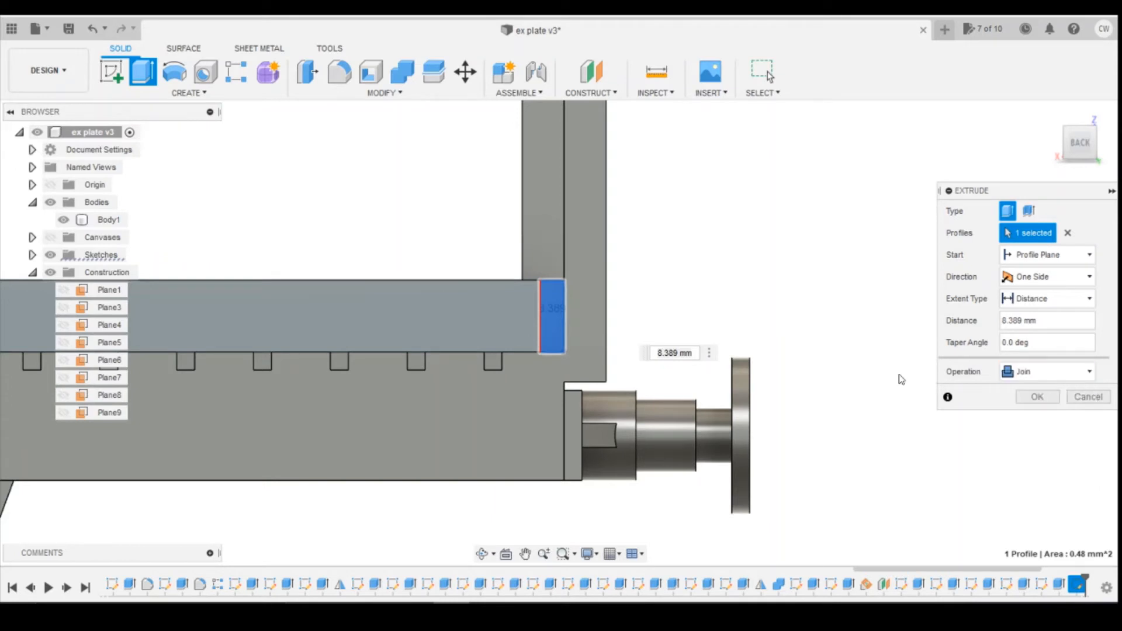
left_click_drag(558, 316, 579, 320)
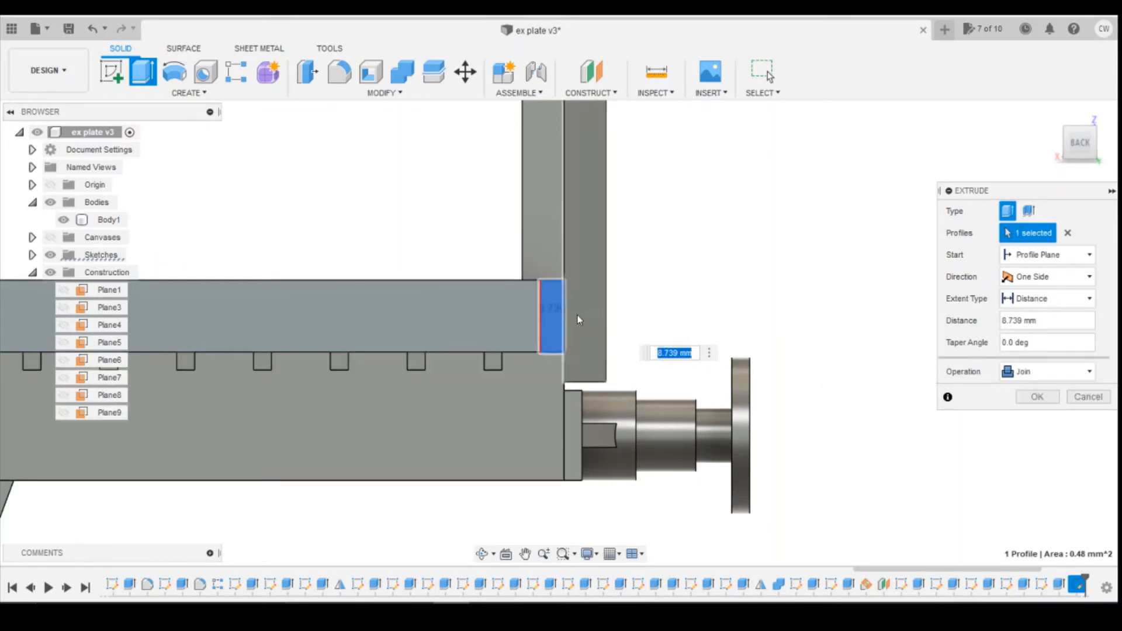
scroll(789, 345, "down", 3)
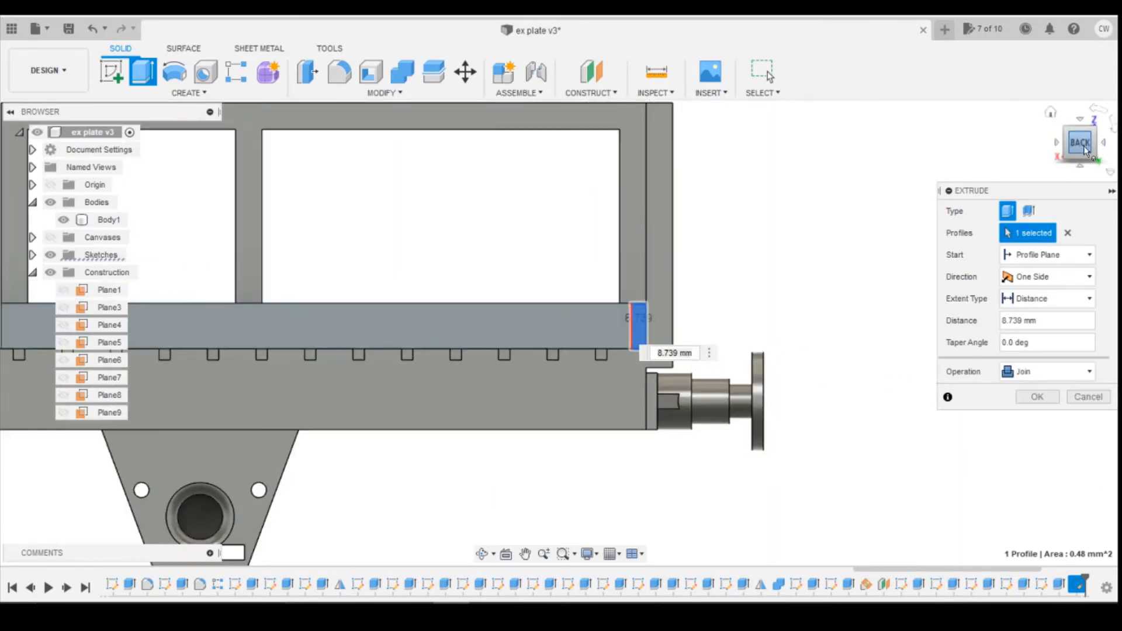
left_click_drag(1085, 151, 1077, 173)
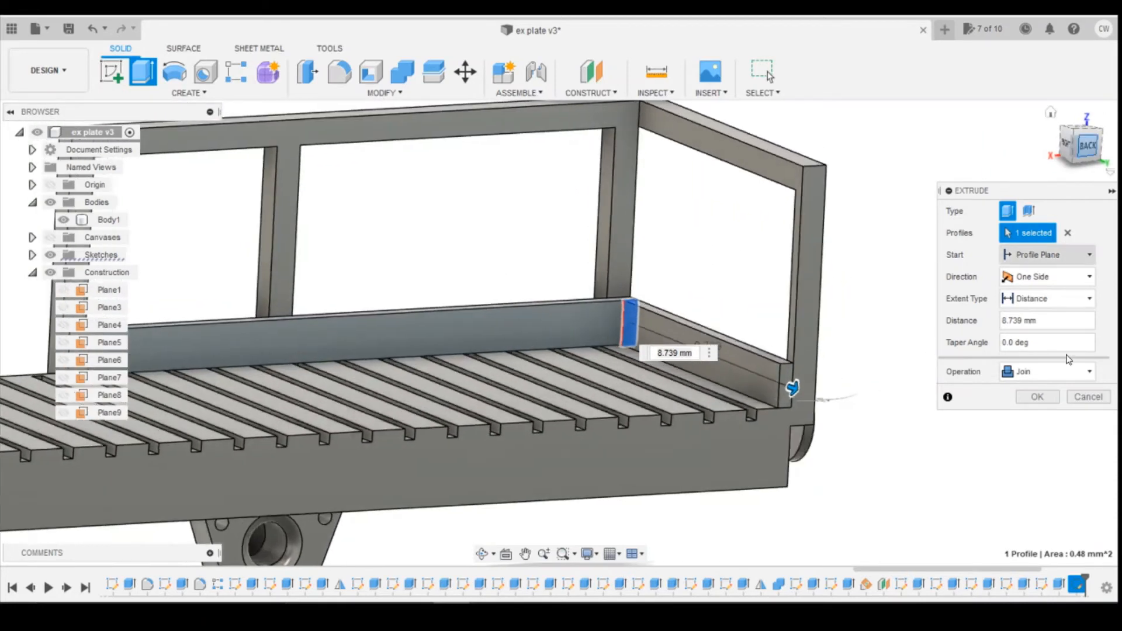
left_click(1037, 397)
Roll the timeline forward to its end to restore the wagon's second half, and view the whole model from its side
scroll(809, 278, "down", 6)
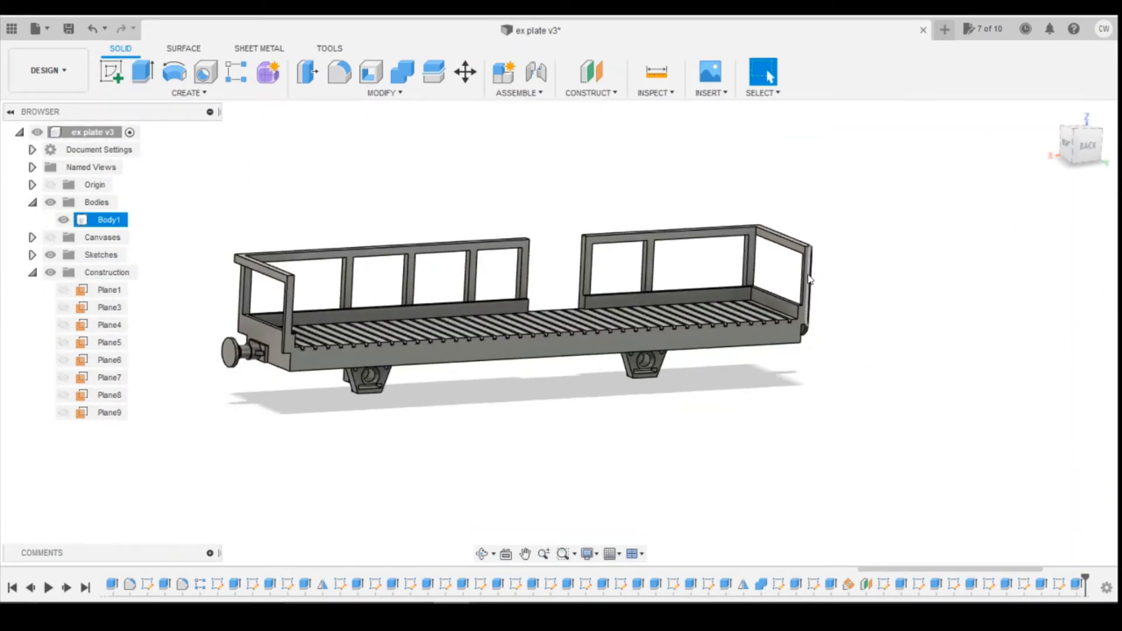
scroll(808, 277, "down", 1)
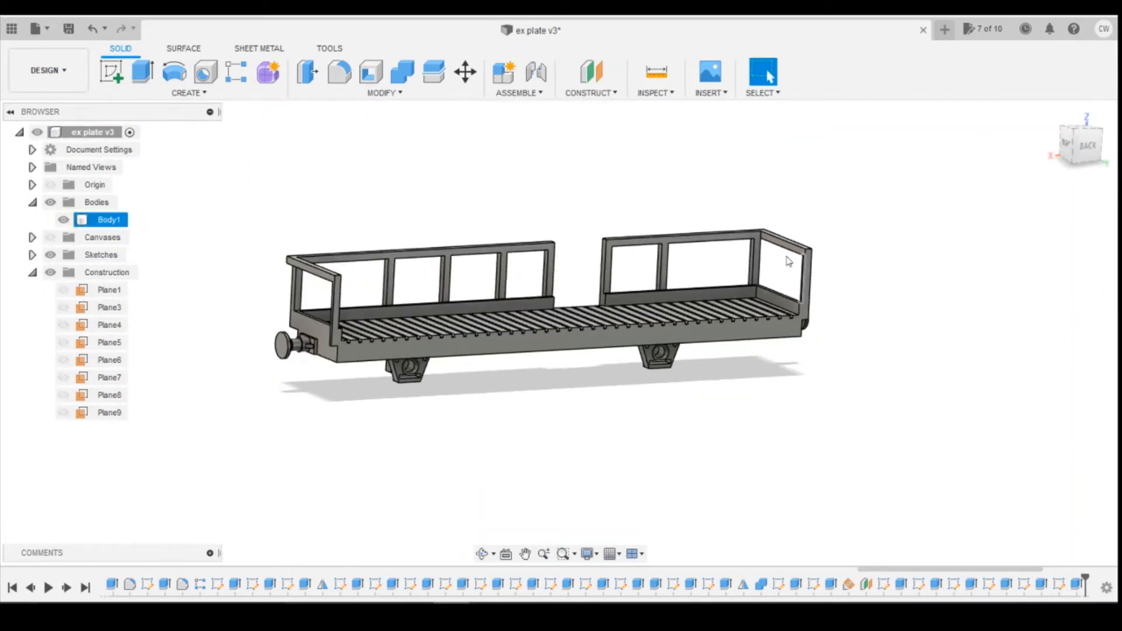
left_click(84, 590)
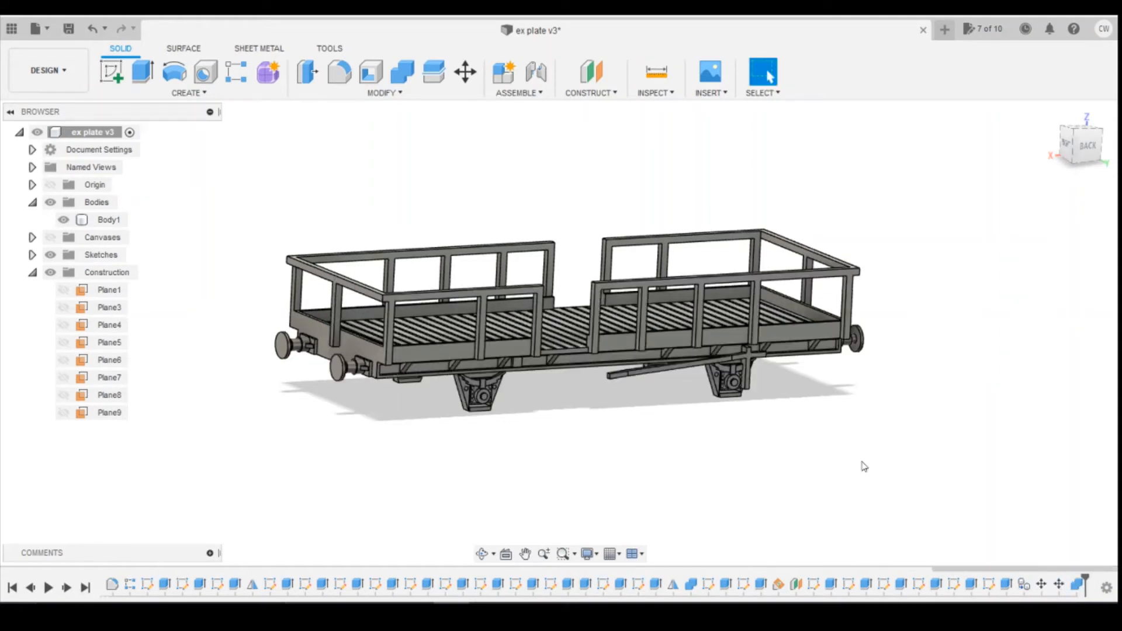
left_click(1071, 133)
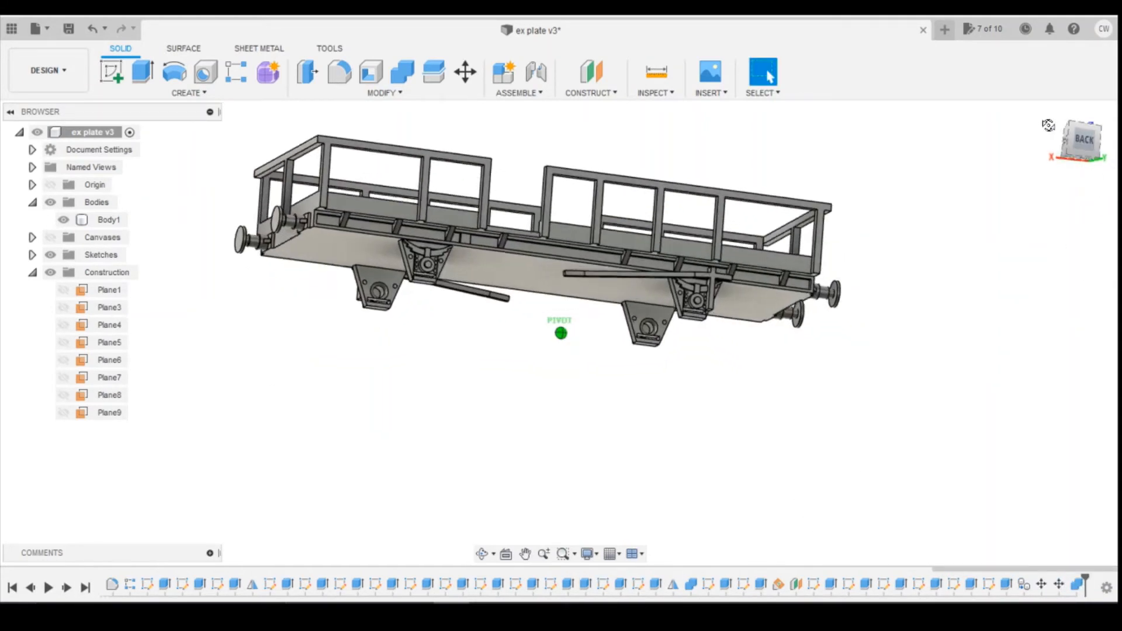
left_click_drag(1081, 153, 1076, 159)
Switch to the Photos app to compare the two reference photos of the wagon, and return to Fusion 360 to examine the model's side
left_click(559, 560)
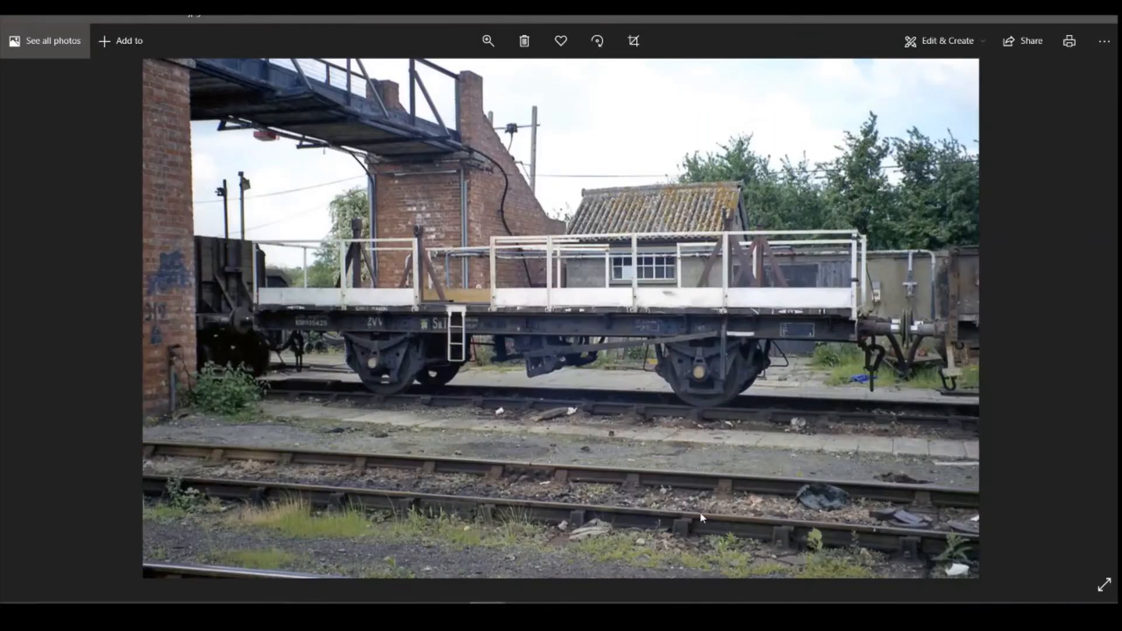
scroll(881, 303, "down", 1)
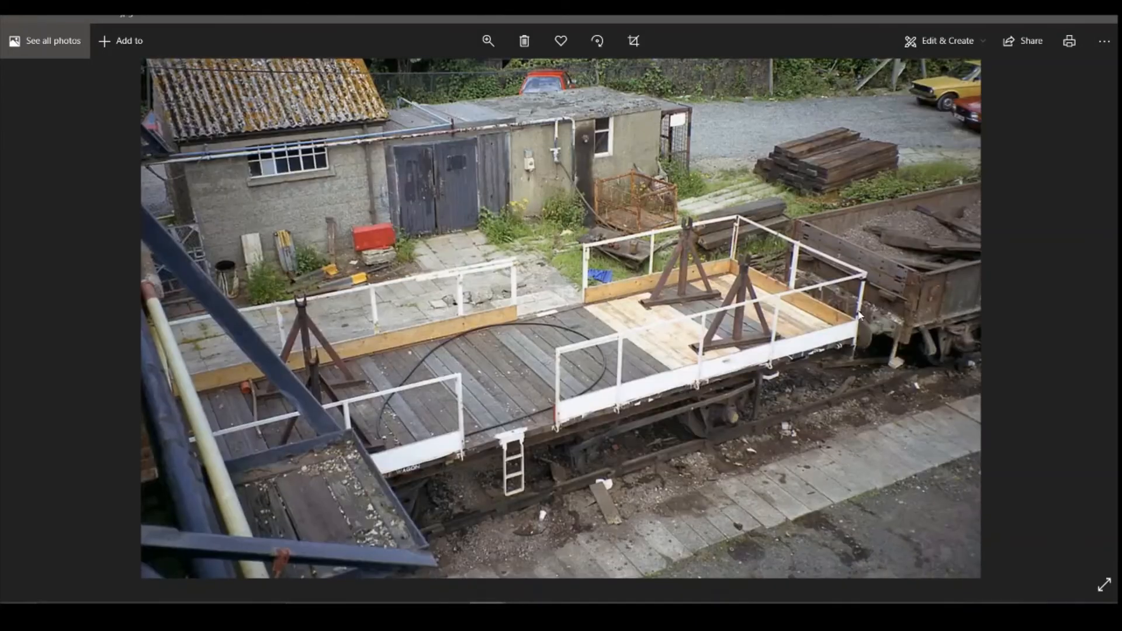
scroll(708, 392, "up", 1)
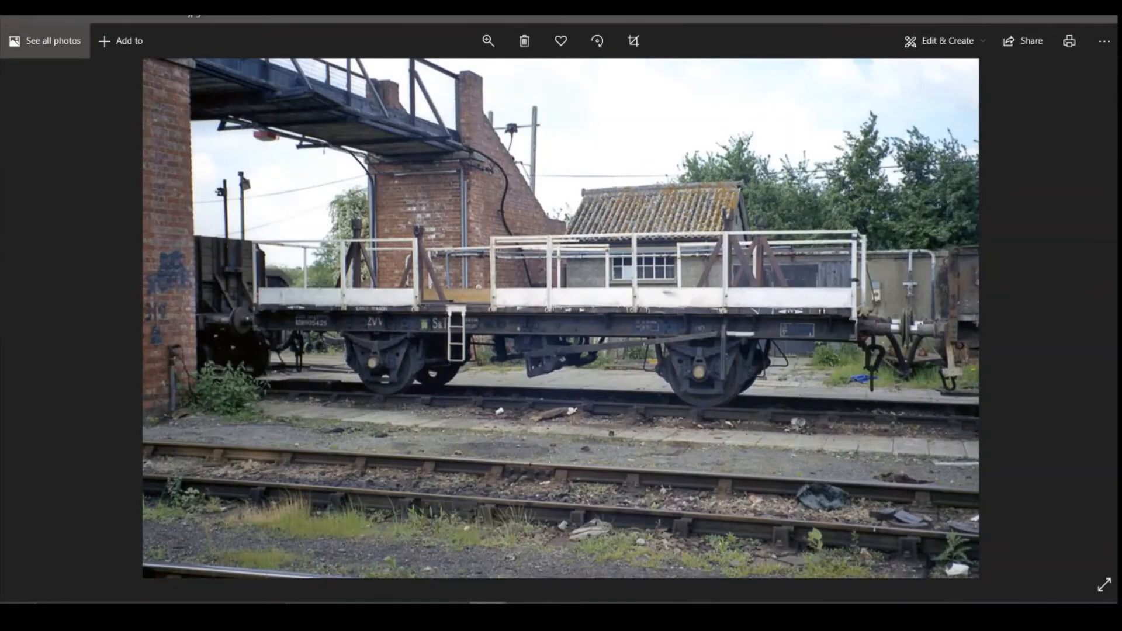
key("alt+Tab")
scroll(649, 401, "up", 3)
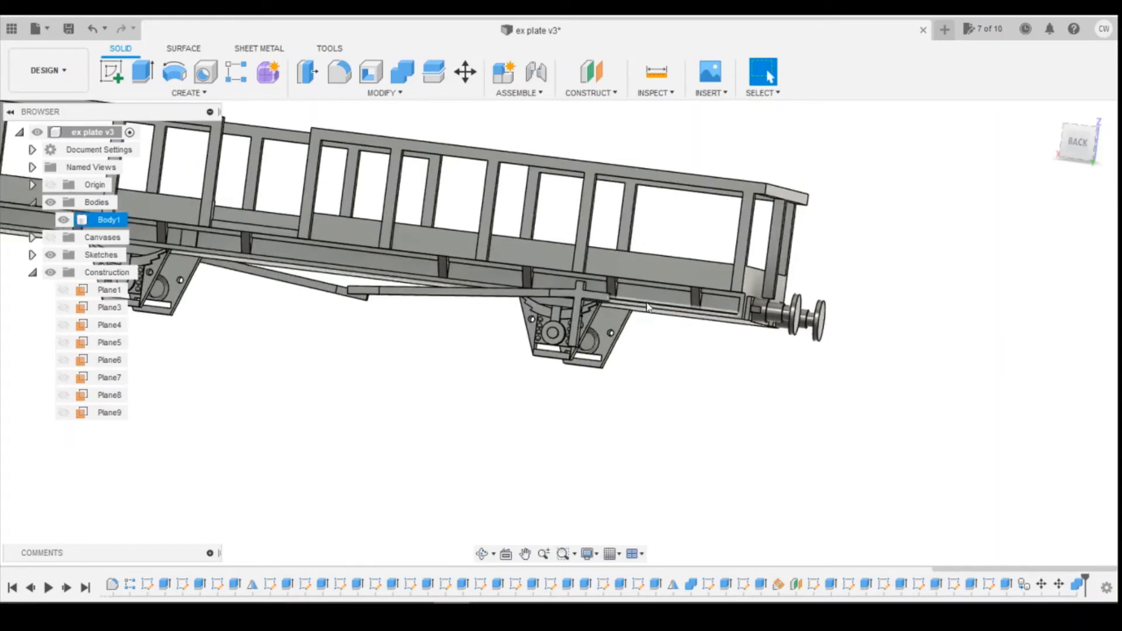
left_click_drag(1078, 148, 1000, 194)
scroll(762, 289, "down", 3)
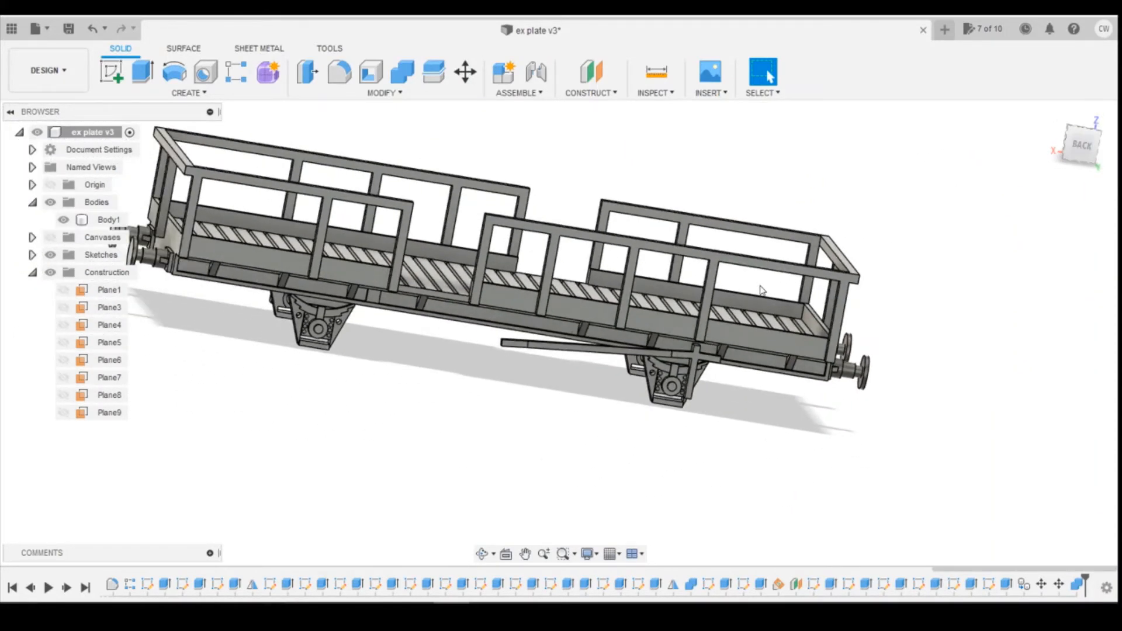
left_click(108, 219)
scroll(435, 270, "up", 6)
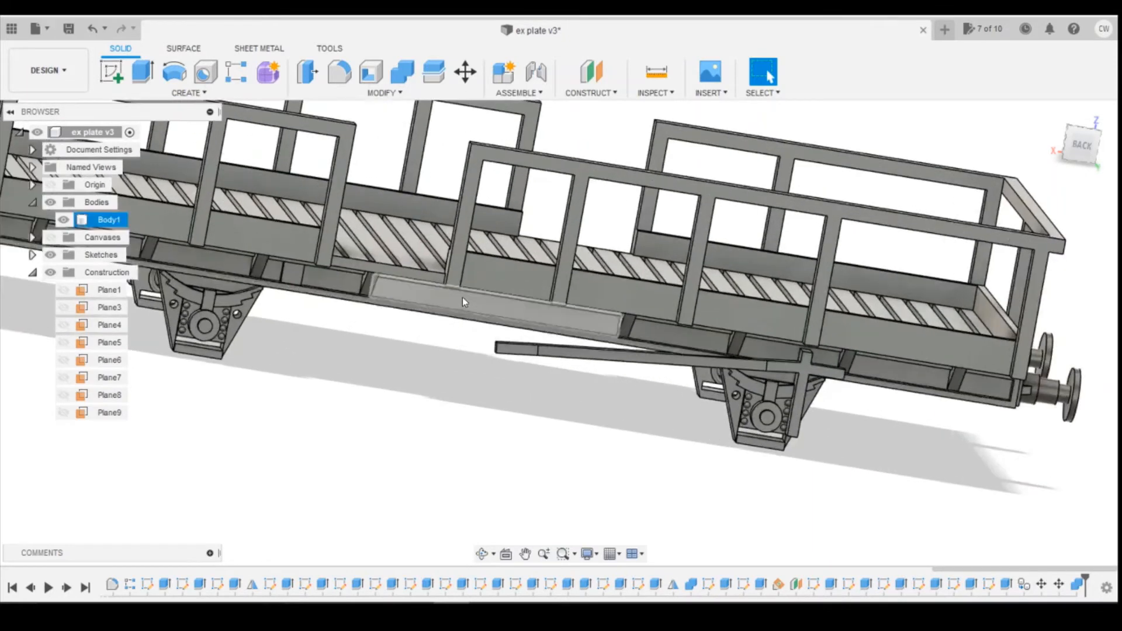
Check the length of the short edge beside the railing post, and roll the timeline back to before the wagon's second half, viewing the front
scroll(438, 269, "up", 3)
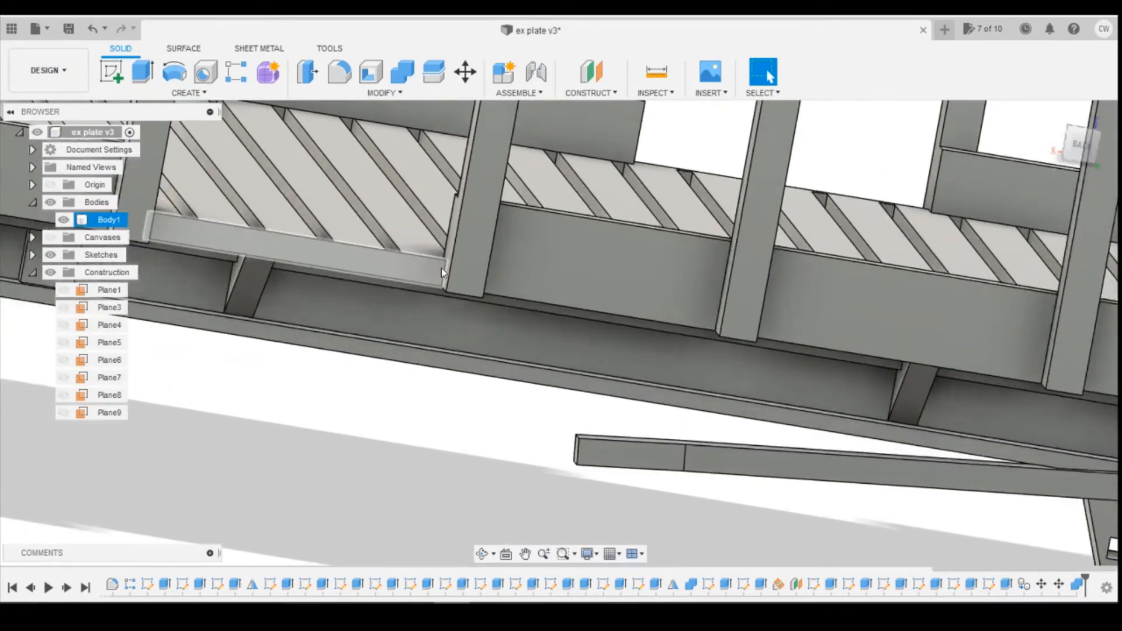
left_click(444, 273)
scroll(493, 362, "down", 8)
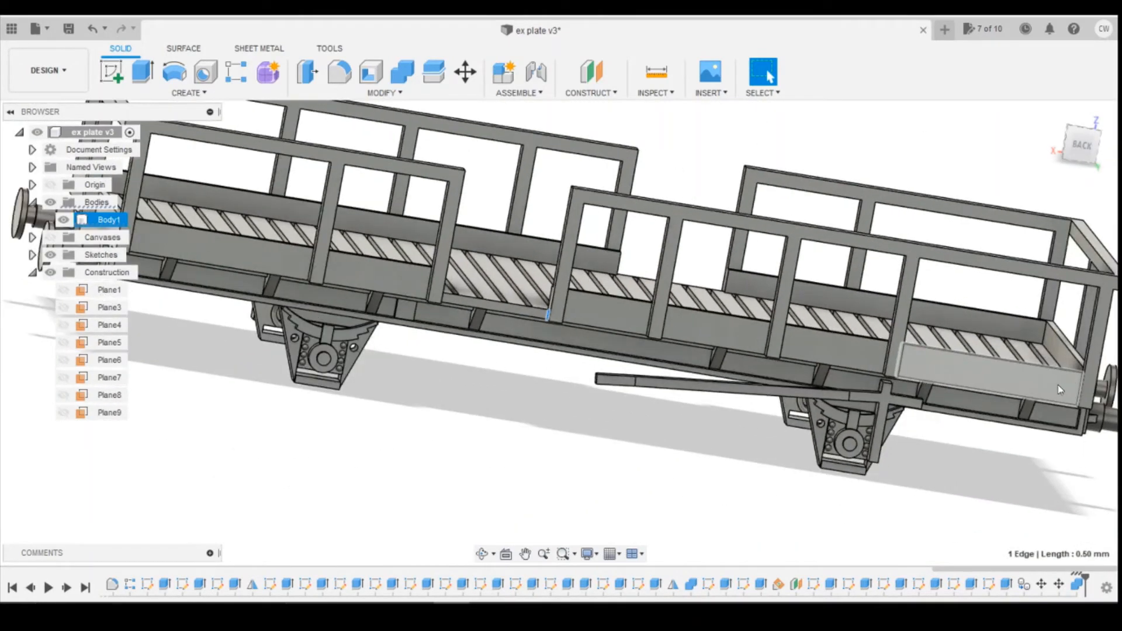
left_click_drag(1085, 579, 1015, 580)
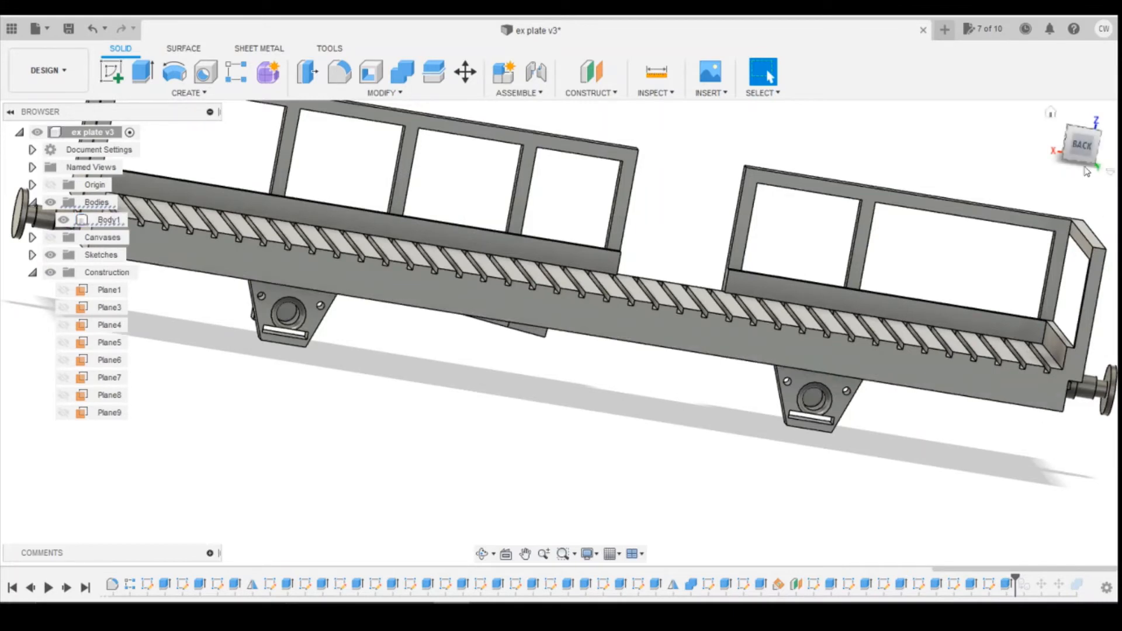
left_click_drag(1093, 153, 1026, 153)
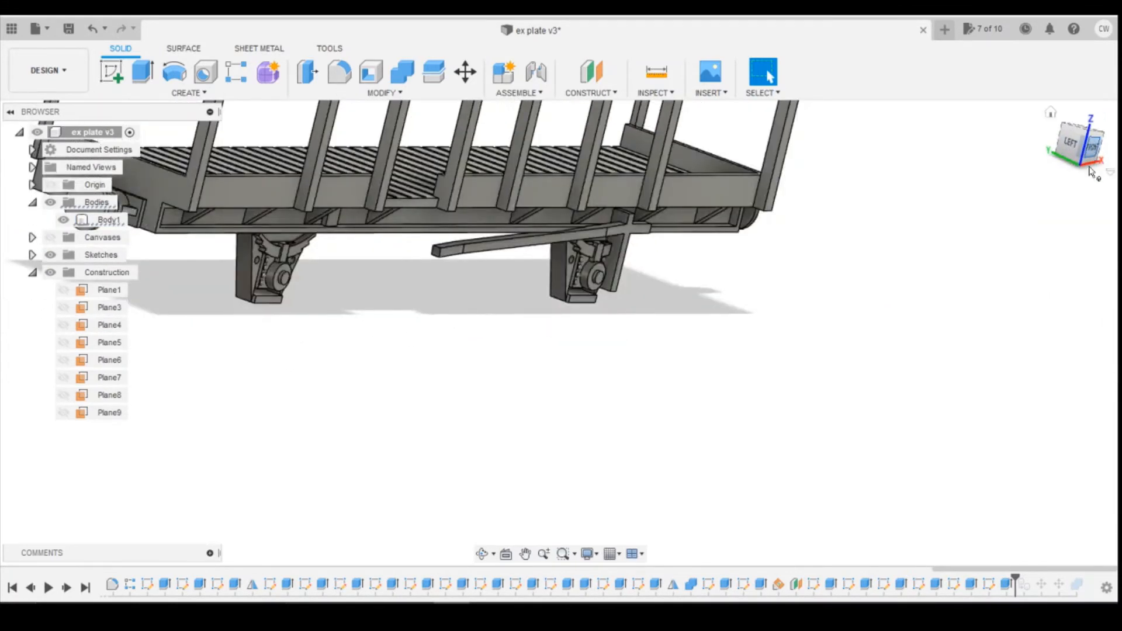
left_click(1092, 155)
Start a sketch on the outer panel of the two-panel railing's side board and draw a rectangle 0.2 mm high across its full width
scroll(298, 484, "up", 4)
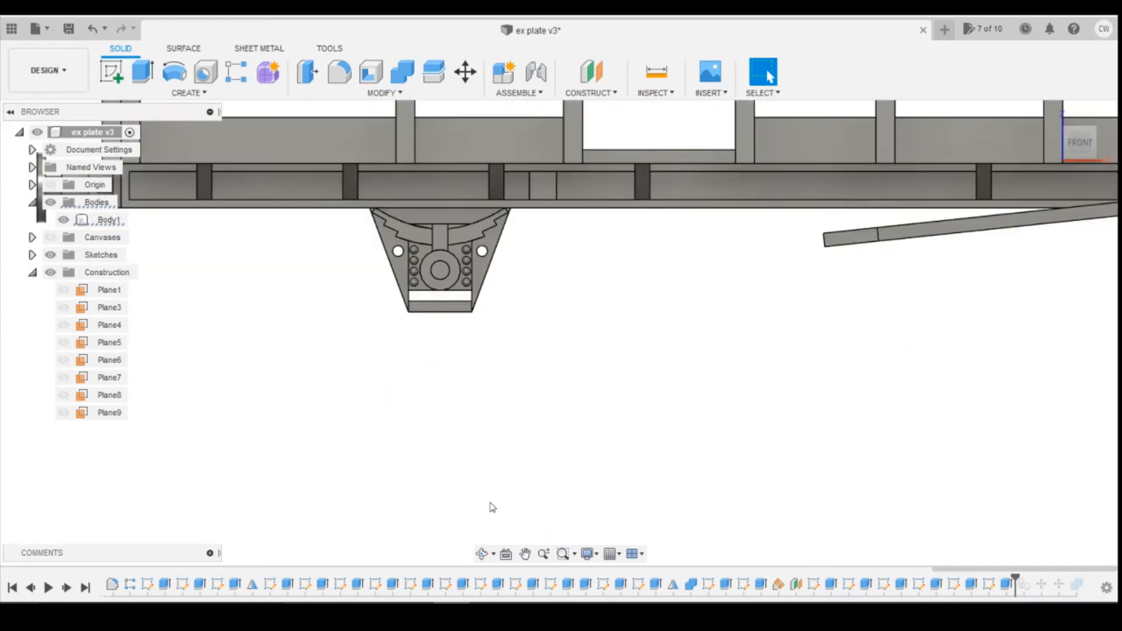
scroll(493, 507, "down", 4)
scroll(281, 260, "up", 4)
left_click(119, 78)
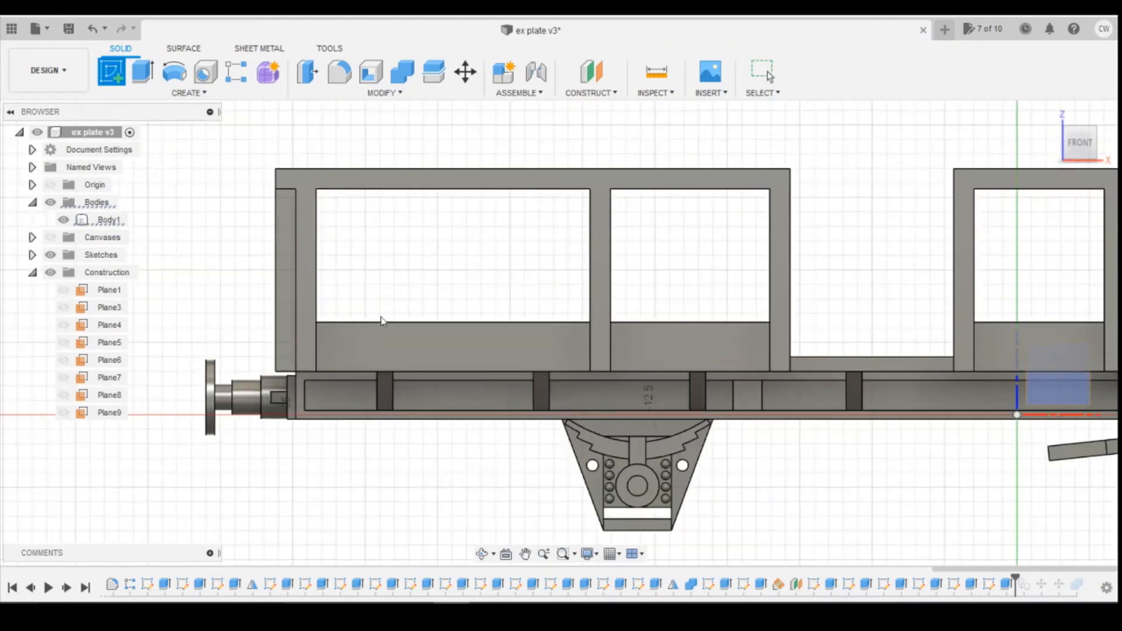
left_click(402, 348)
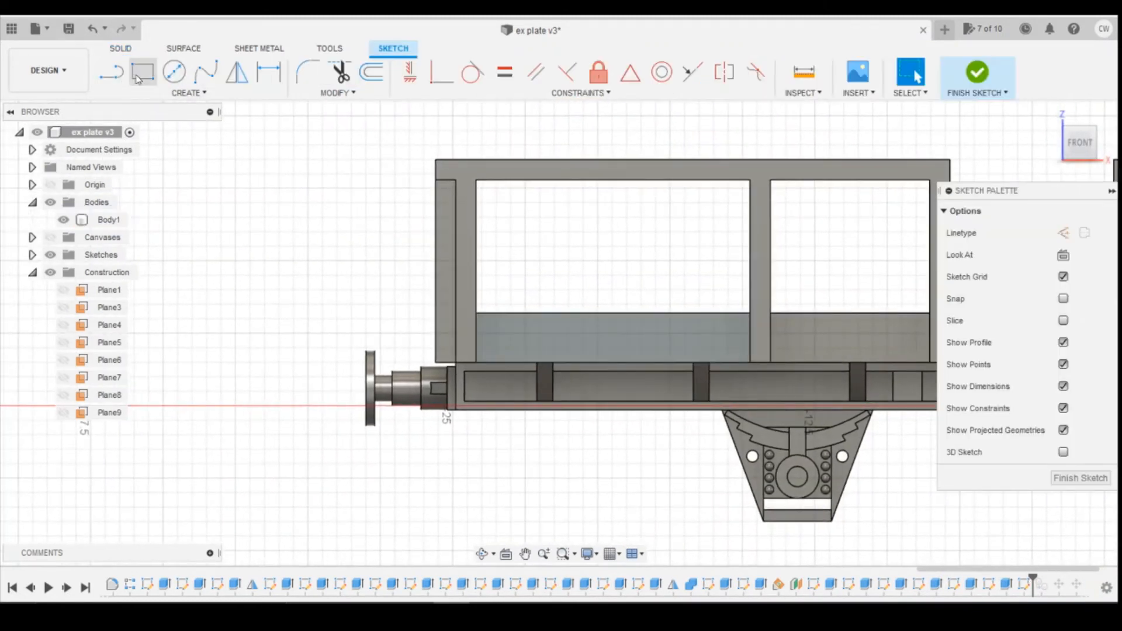
left_click(142, 72)
left_click(481, 338)
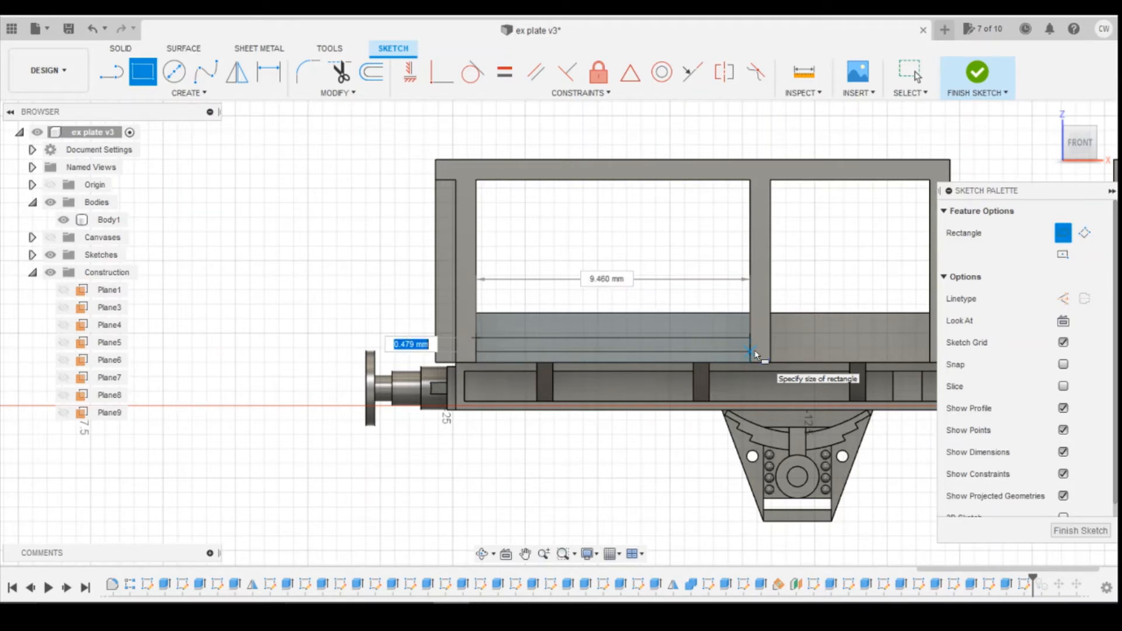
key("Return")
key("d")
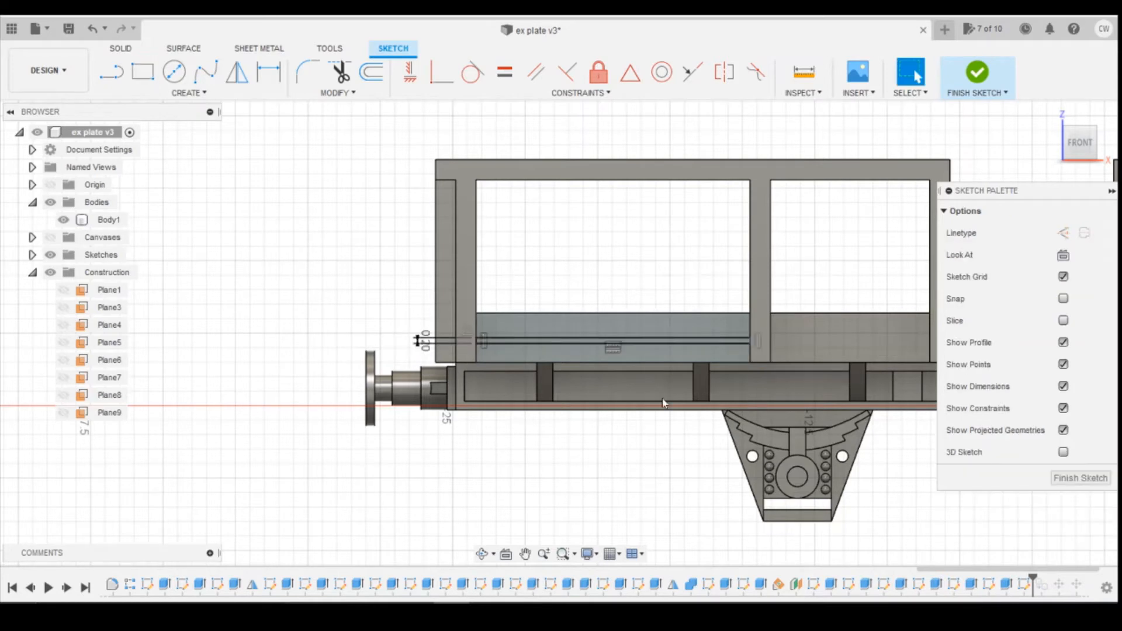
scroll(602, 374, "up", 4)
left_click(535, 316)
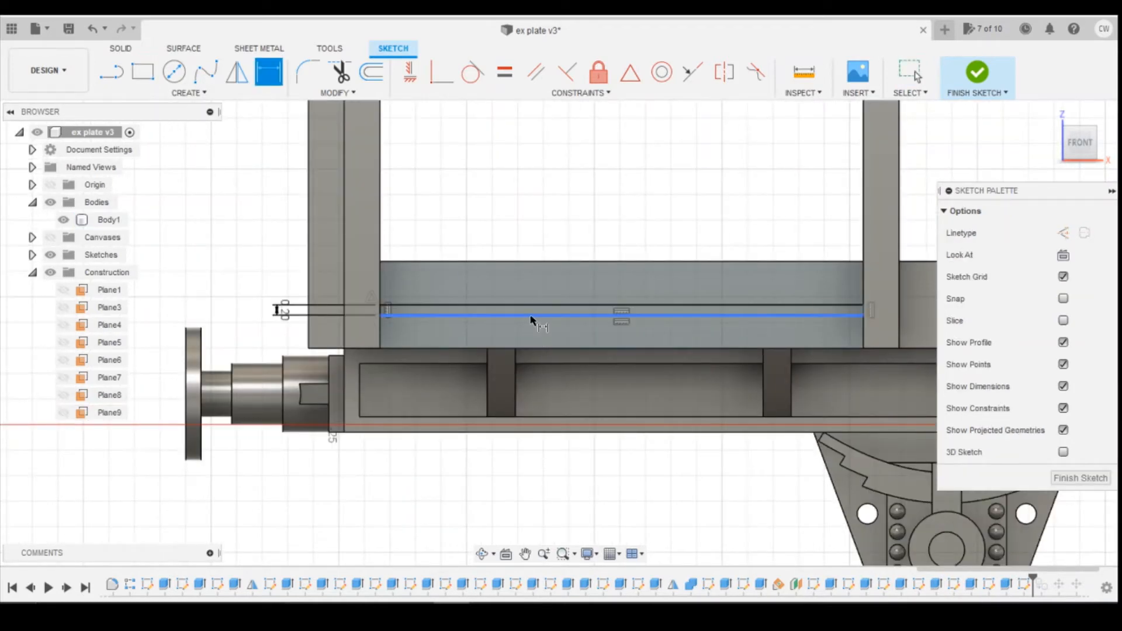
left_click(551, 349)
left_click(234, 326)
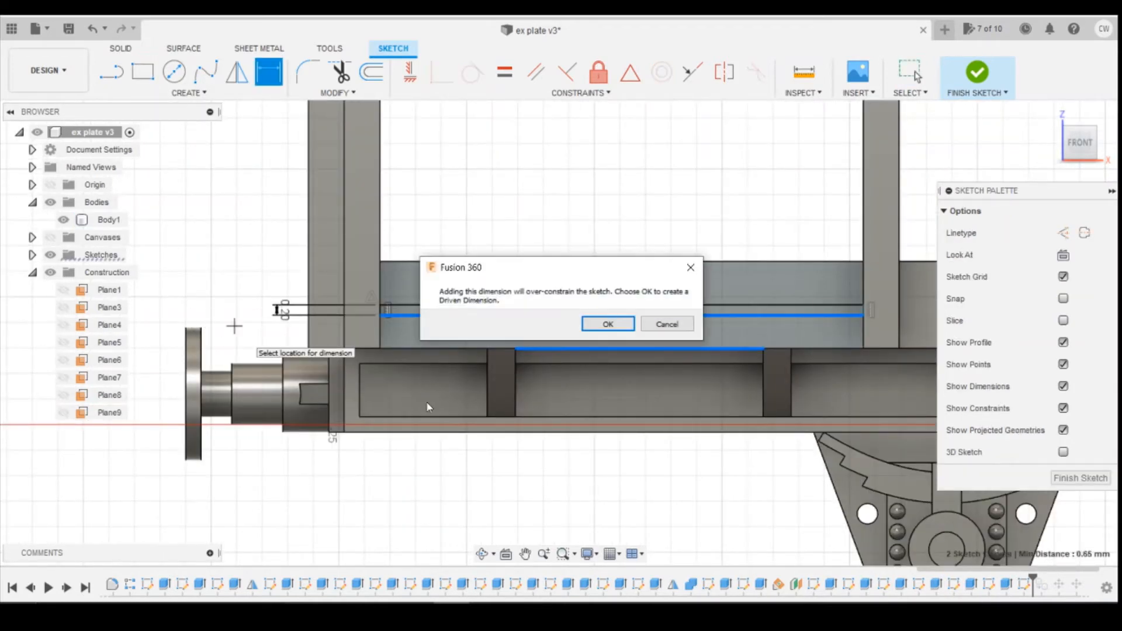
left_click(668, 325)
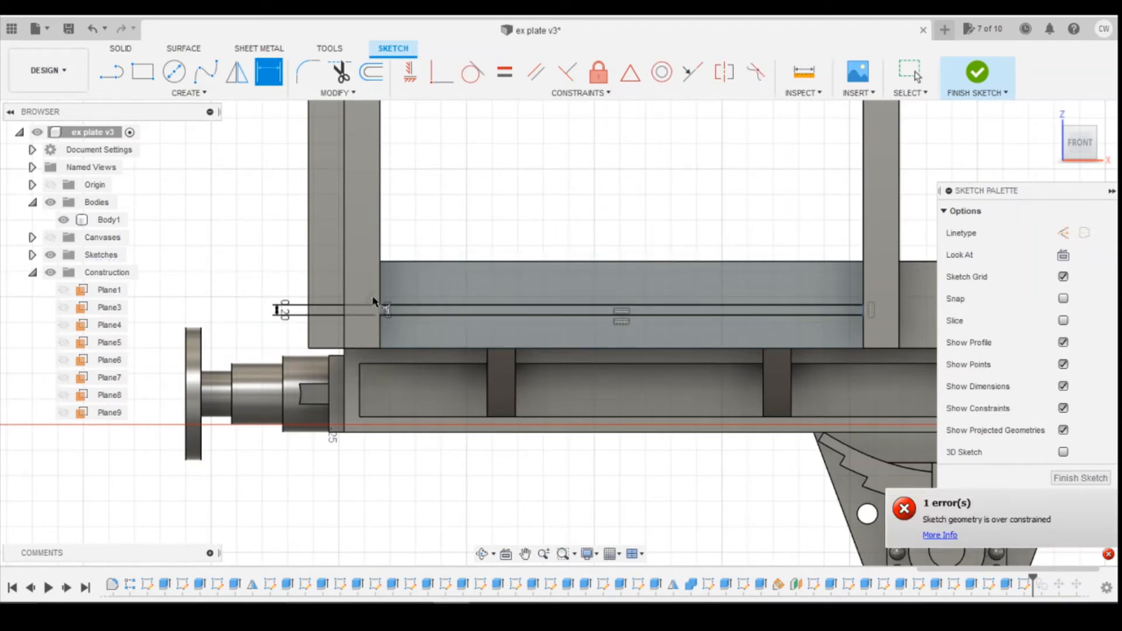
key("Escape")
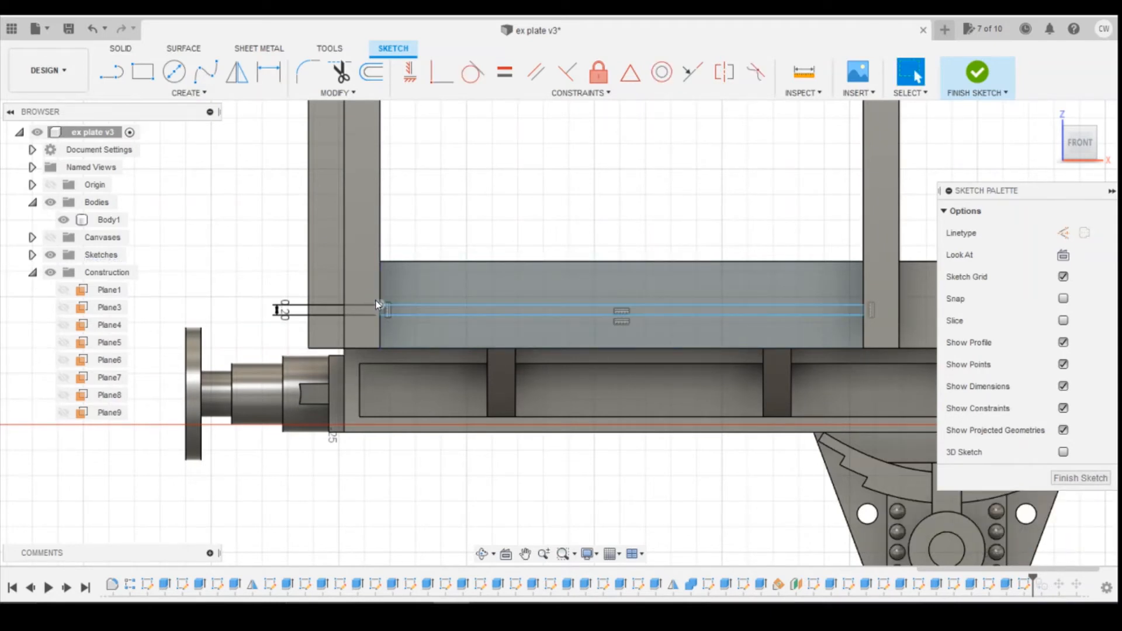
Dimension the narrow rectangle's lower edge 0.5 mm above the bottom edge of the side board
left_click(456, 316)
key("d")
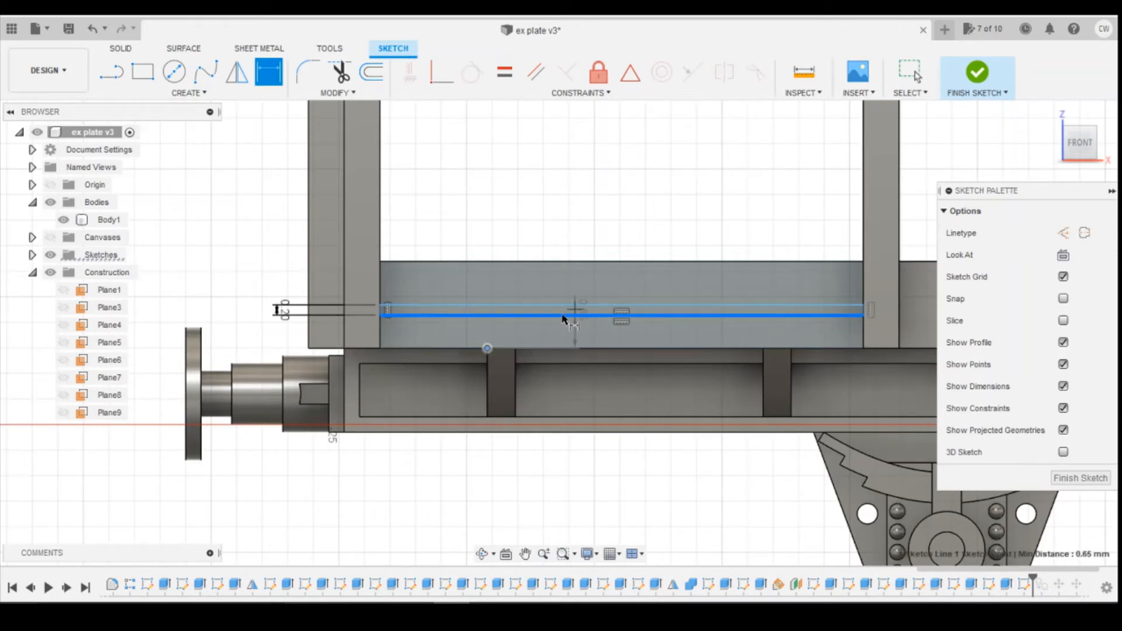
left_click(249, 335)
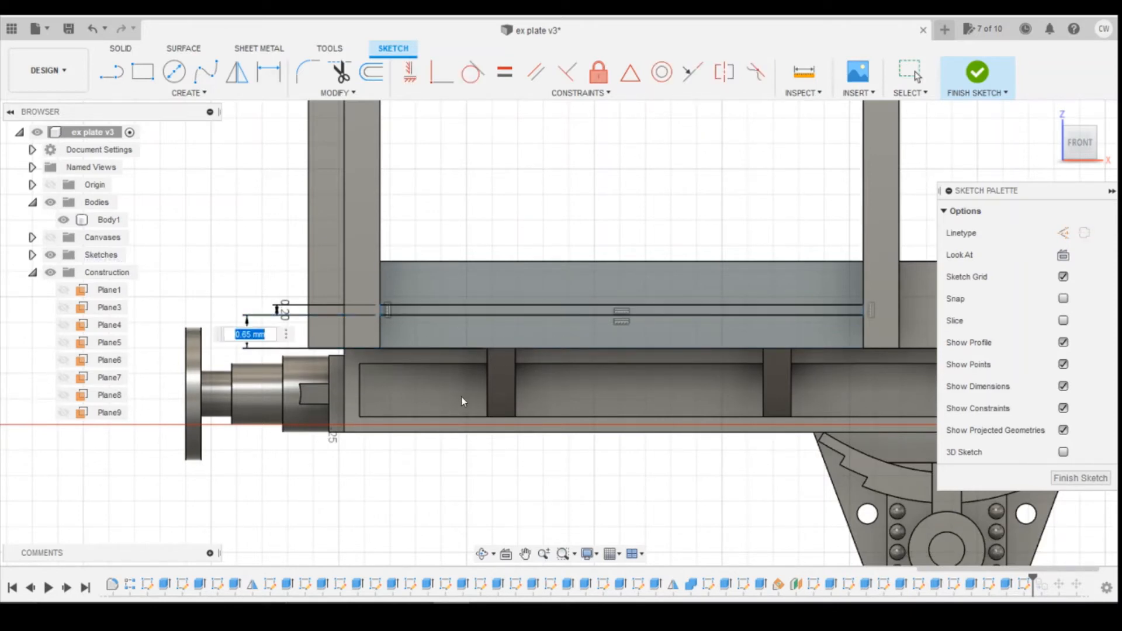
key("Return")
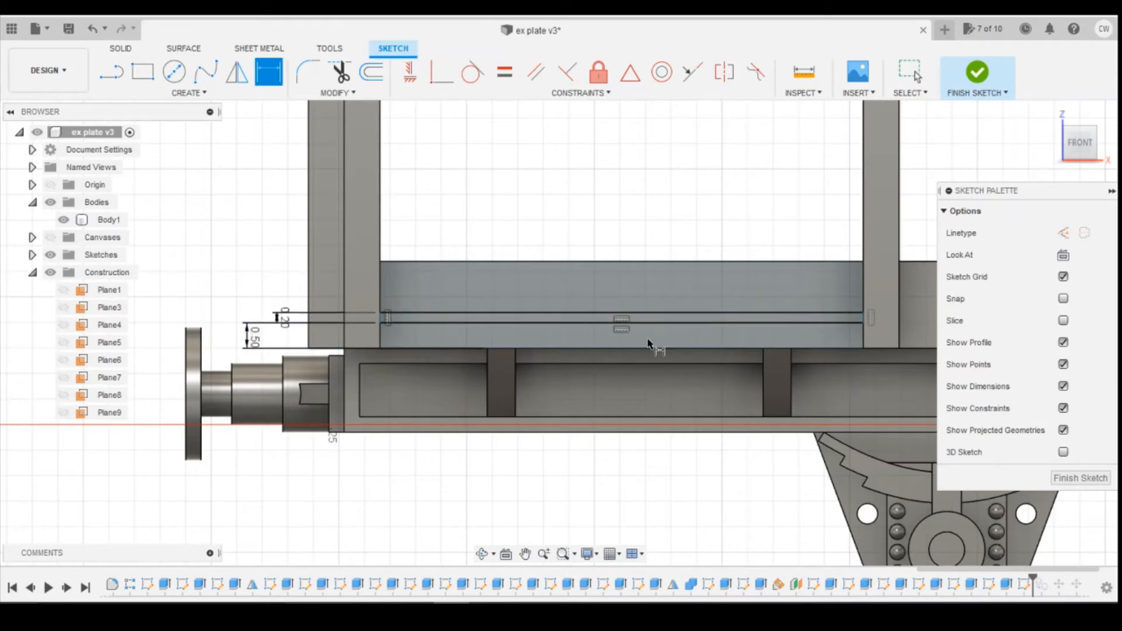
scroll(699, 340, "up", 3)
scroll(700, 342, "down", 3)
key("Escape")
Extrude the narrow rectangle into the outer side board as a cut to form a shallow horizontal groove
left_click(704, 314)
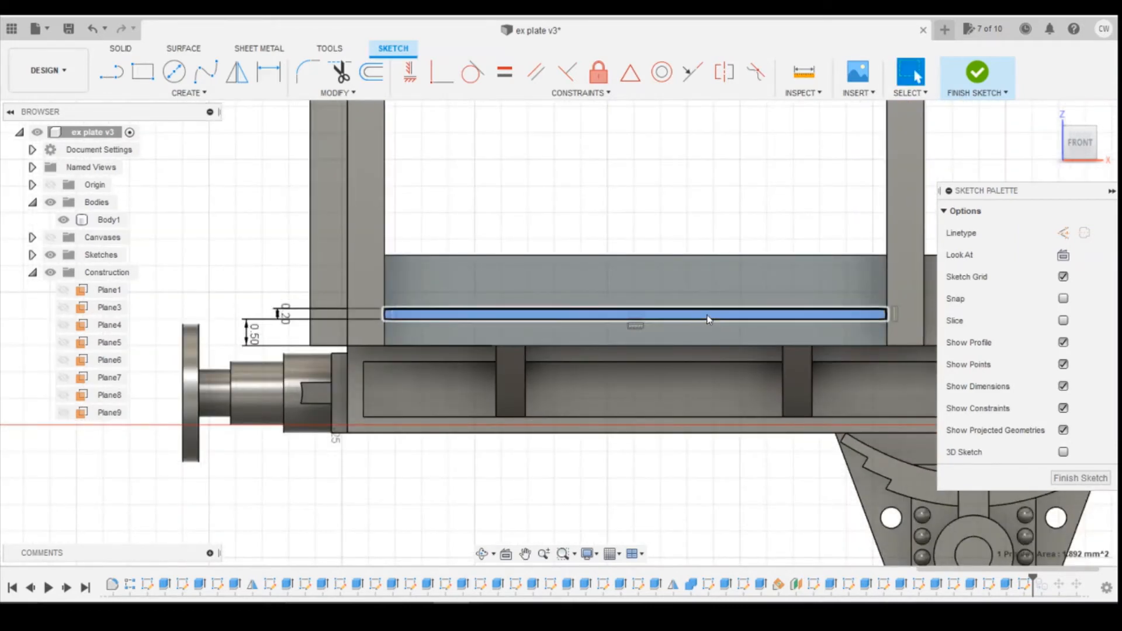
right_click(704, 315)
left_click(683, 378)
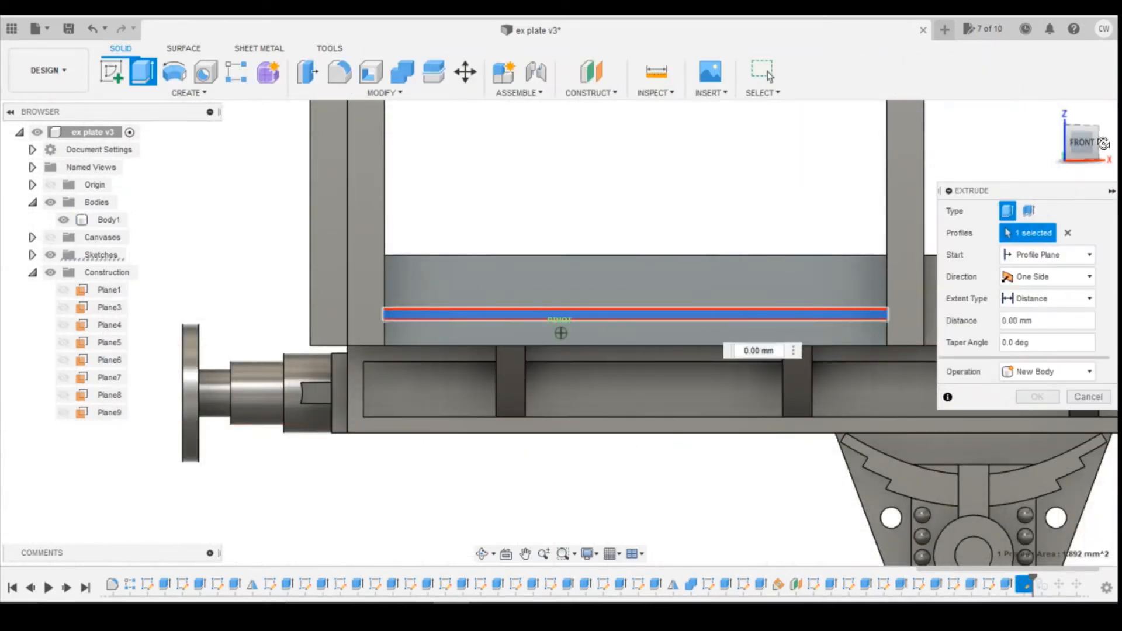
left_click_drag(637, 314, 632, 311)
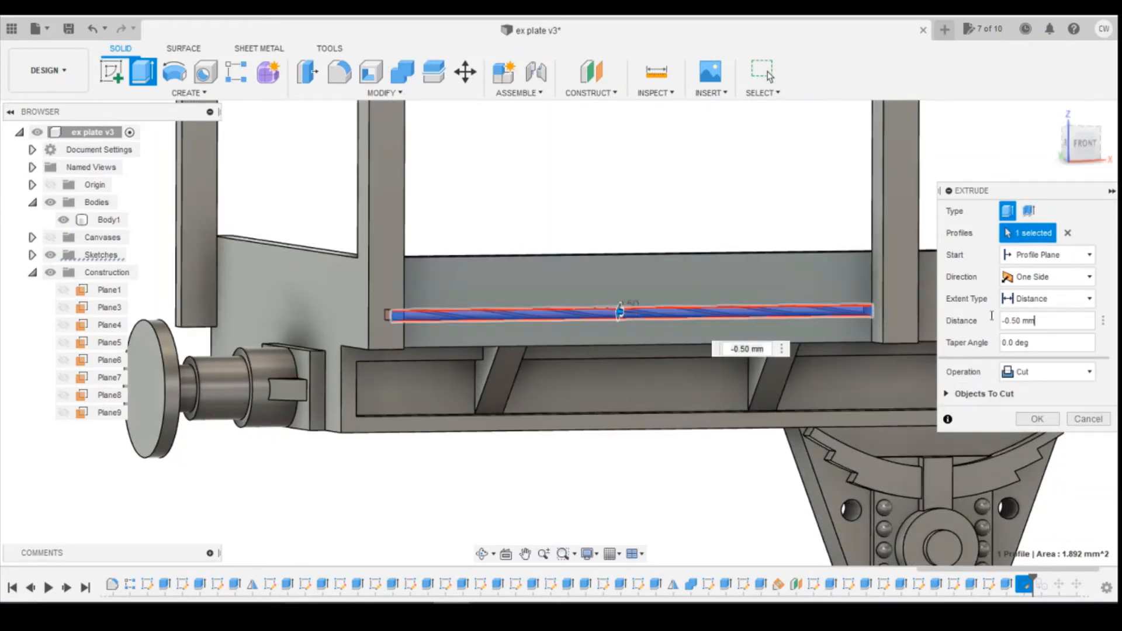
left_click_drag(1045, 316, 978, 320)
key("Return")
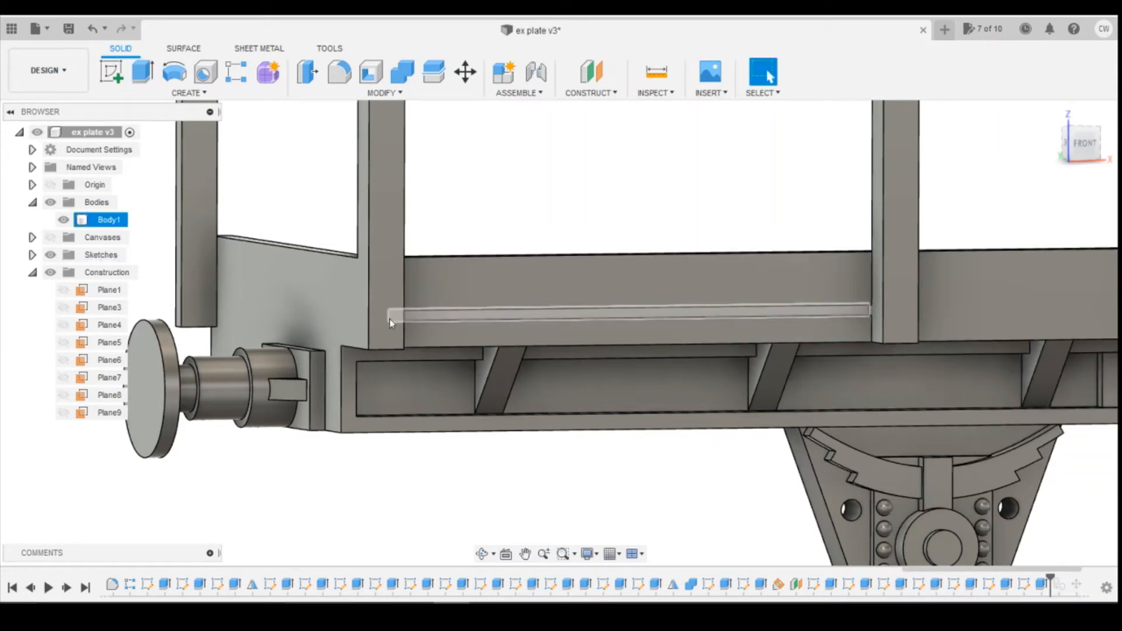
Start a sketch on the two-panel railing's inner side board and draw a rectangle 0.2 mm high spanning the panel between its posts
scroll(389, 318, "down", 3)
left_click(1076, 141)
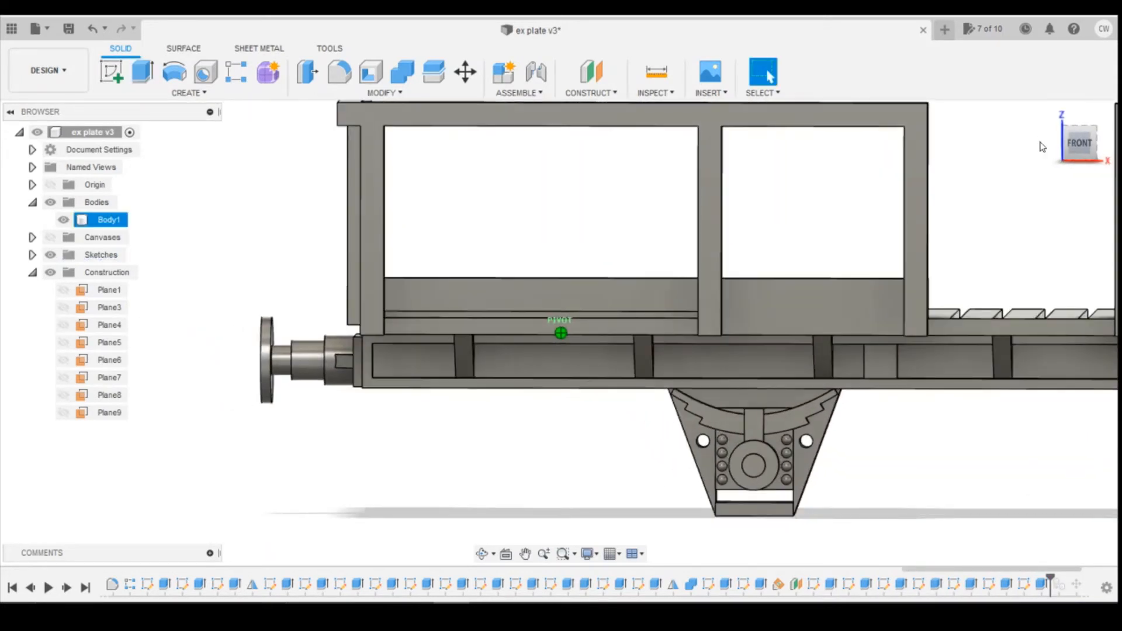
left_click(111, 82)
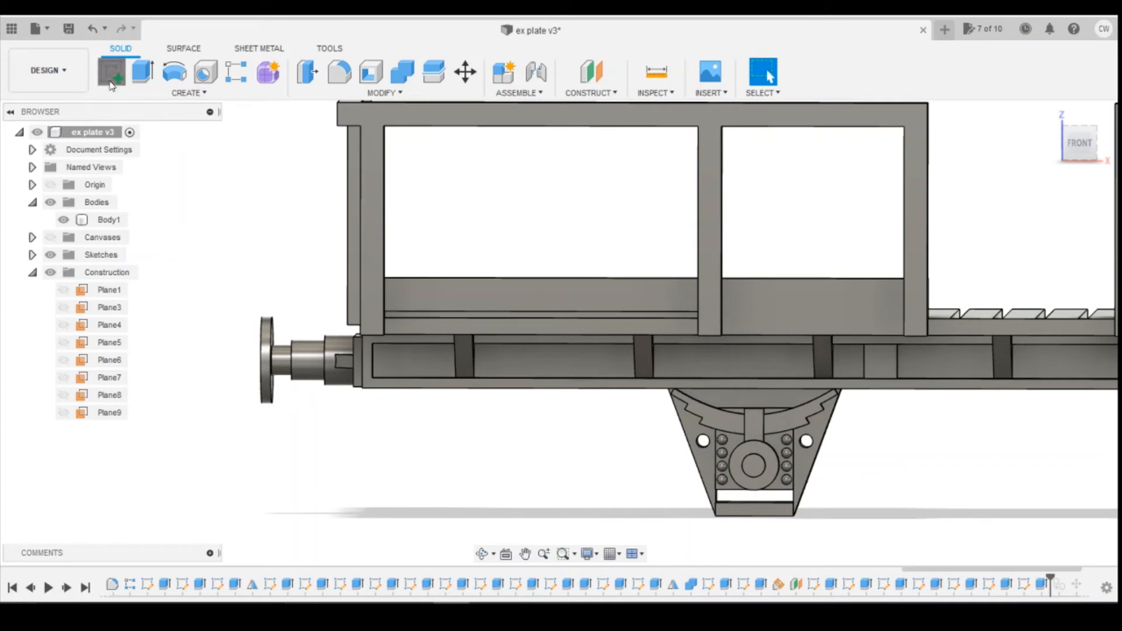
left_click(769, 300)
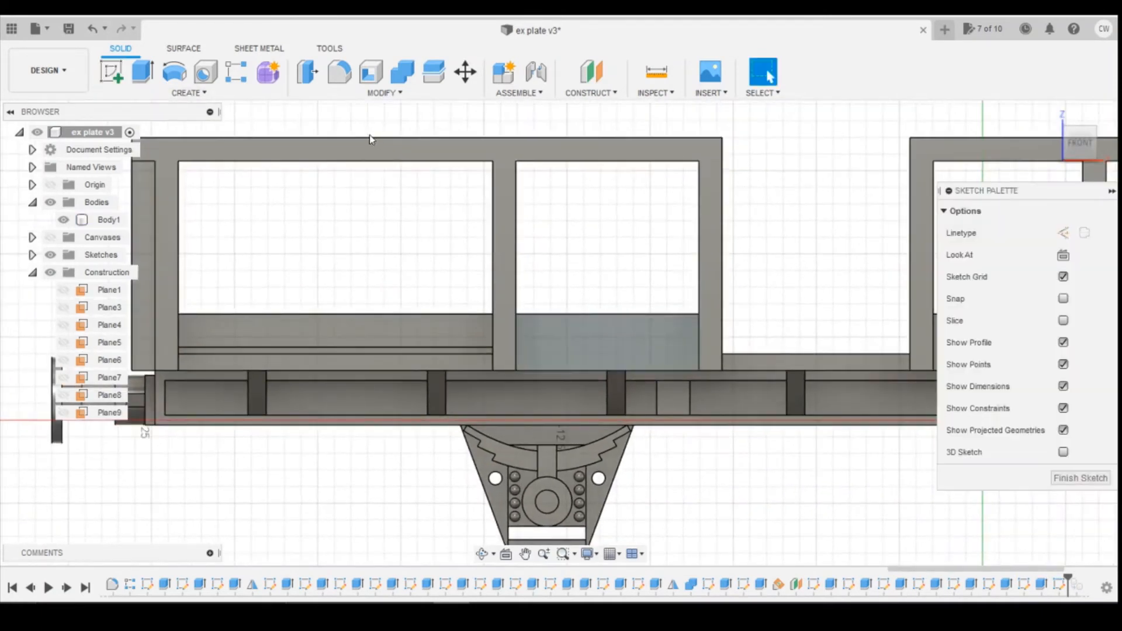
left_click(142, 72)
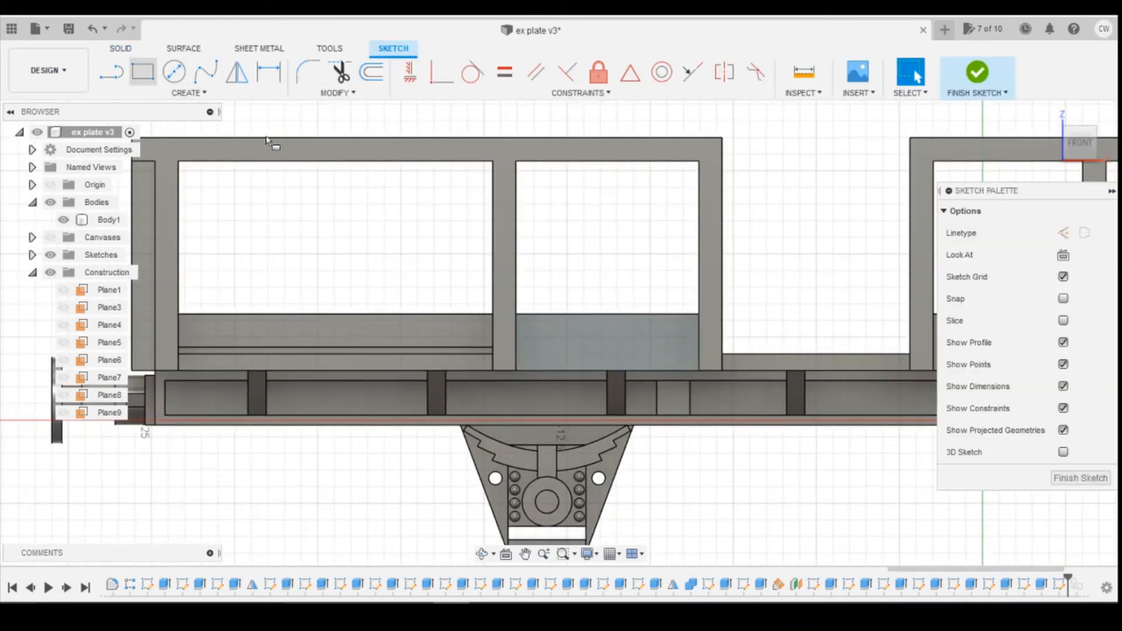
left_click(517, 353)
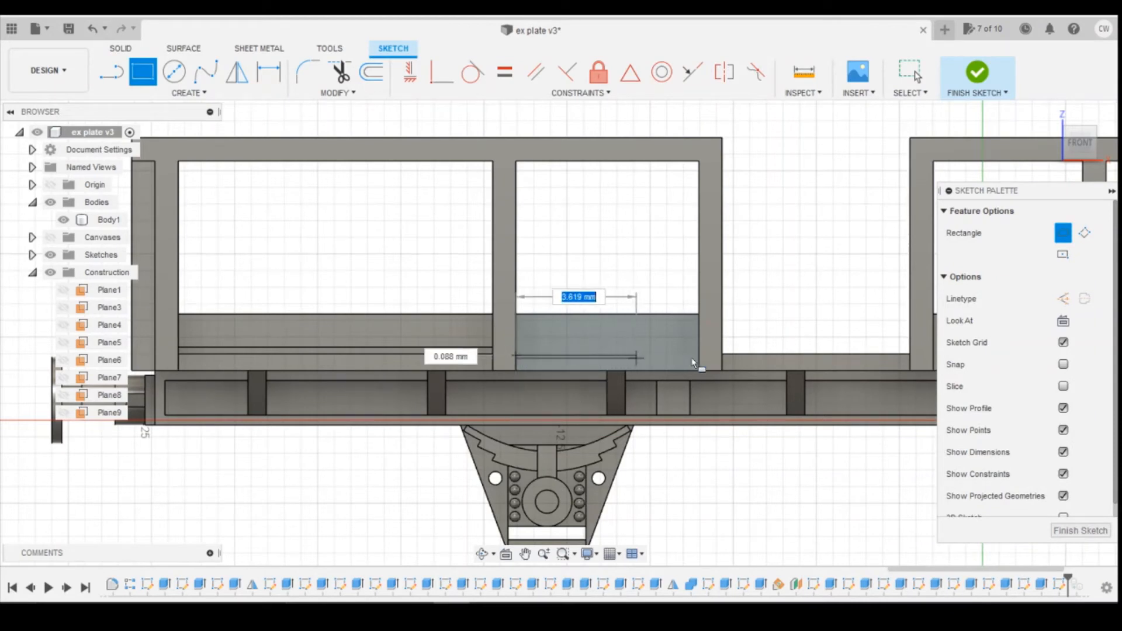
key("Tab")
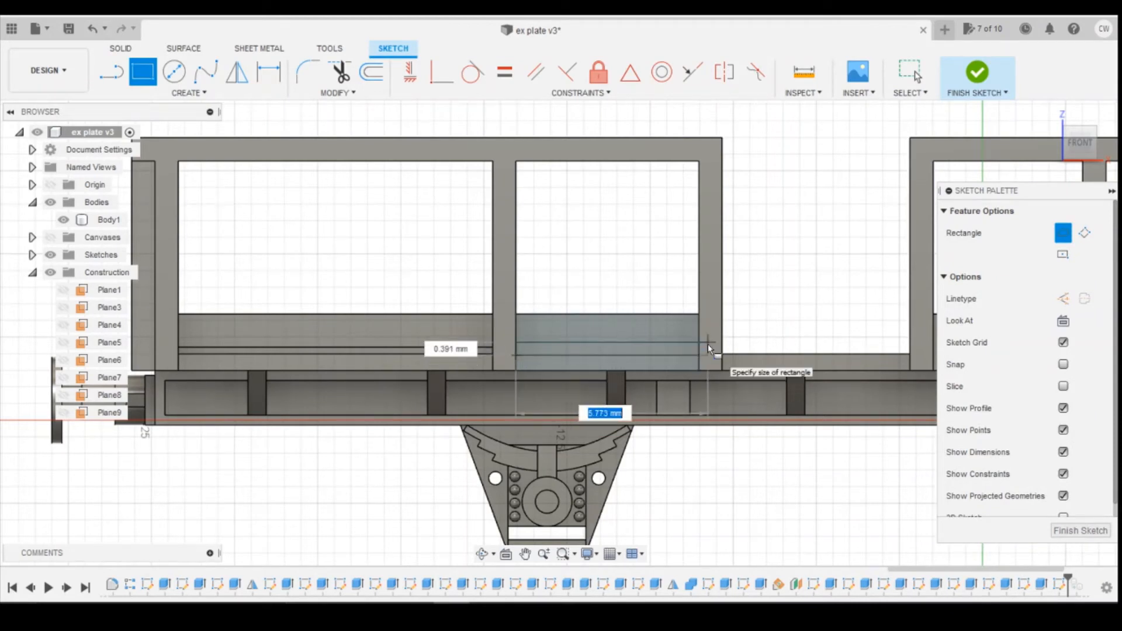
key("Tab")
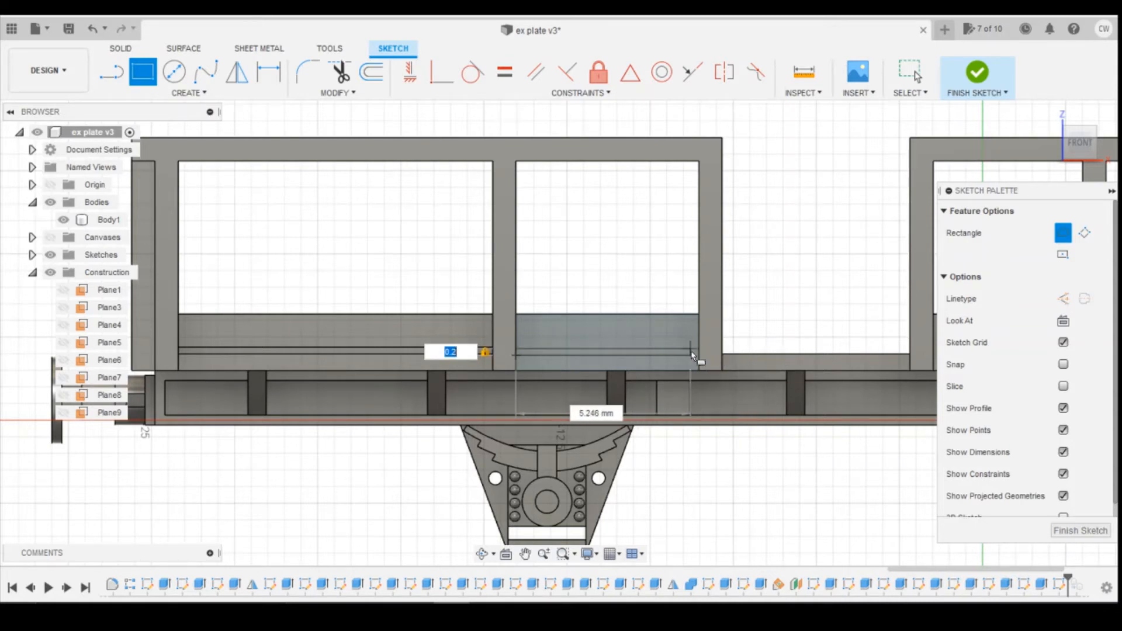
left_click(701, 351)
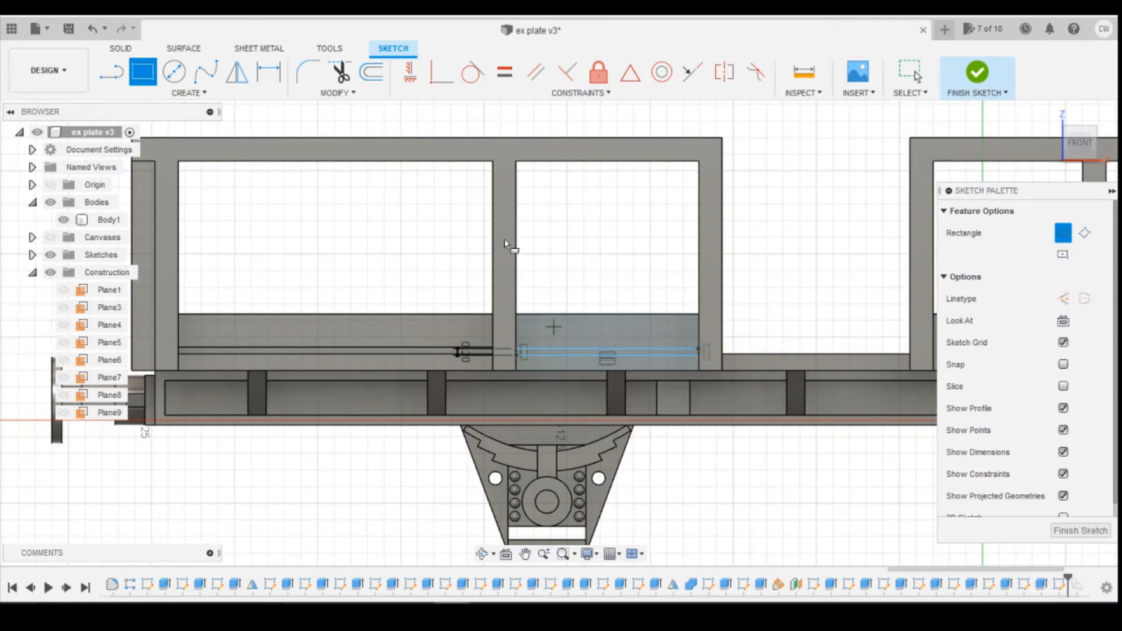
Align the inner panel's rectangle with the end of the outer panel's groove using a Horizontal/Vertical constraint
left_click(410, 71)
scroll(497, 369, "up", 5)
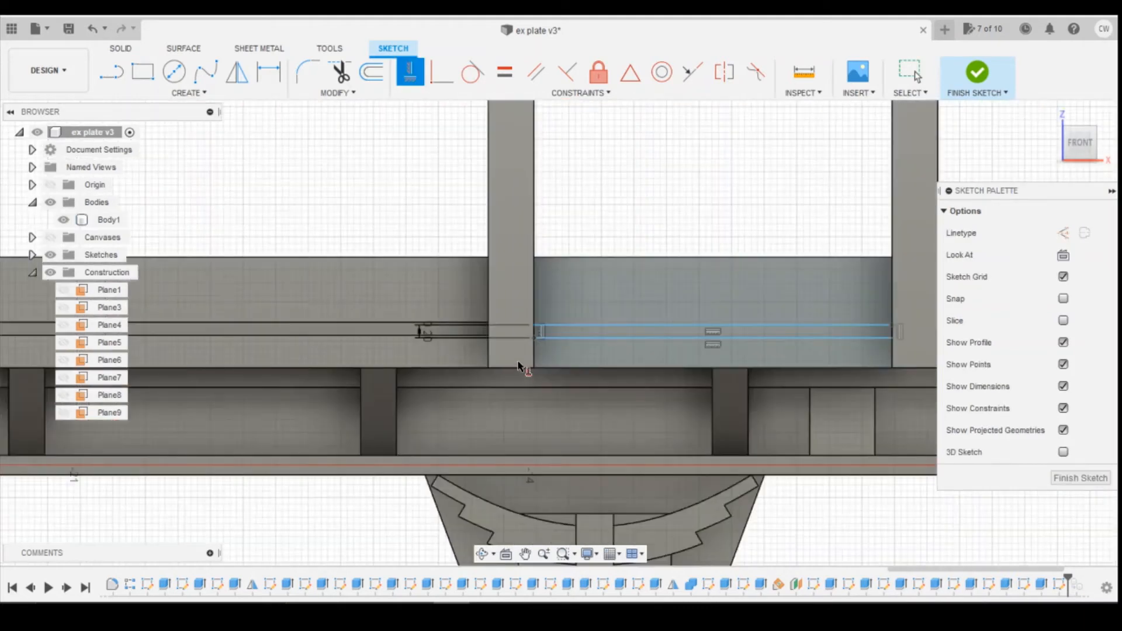
scroll(456, 355, "down", 2)
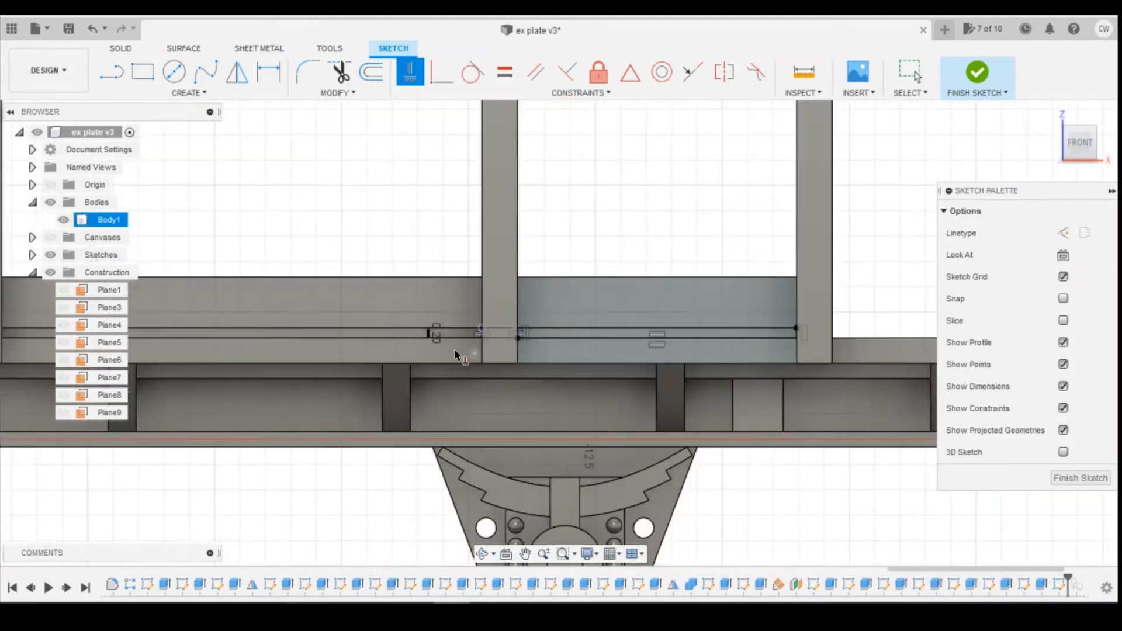
scroll(456, 355, "down", 3)
scroll(388, 314, "down", 2)
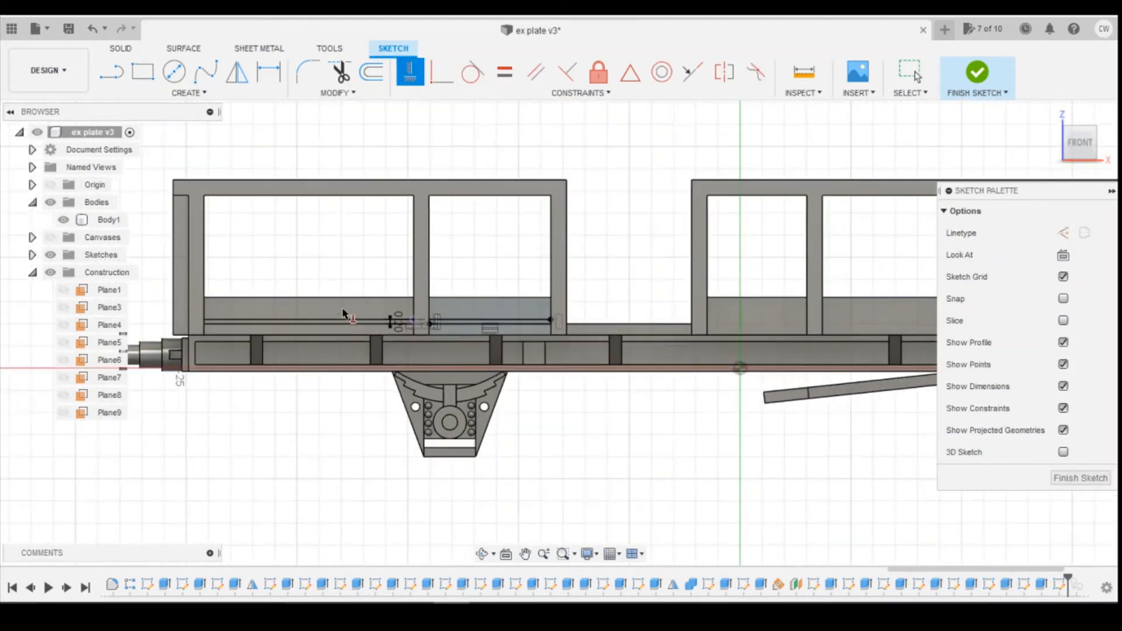
key("Escape")
Extrude the inner panel's narrow rectangle -0.2 mm as a cut into the side board to continue the groove
scroll(333, 321, "up", 5)
left_click(461, 324)
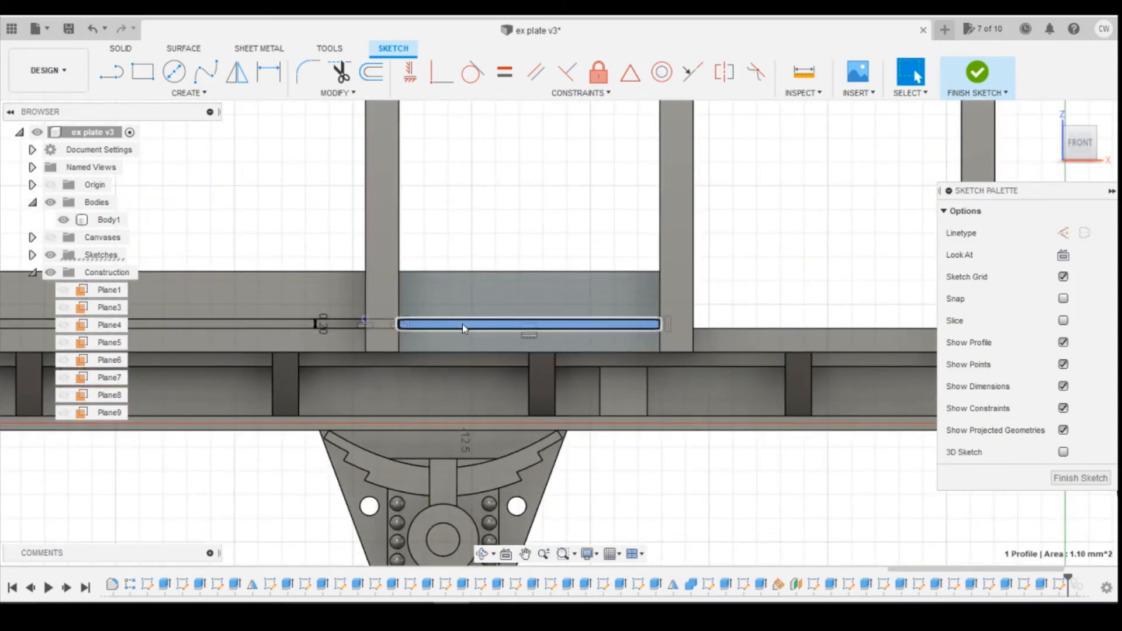
right_click(462, 324)
left_click(451, 386)
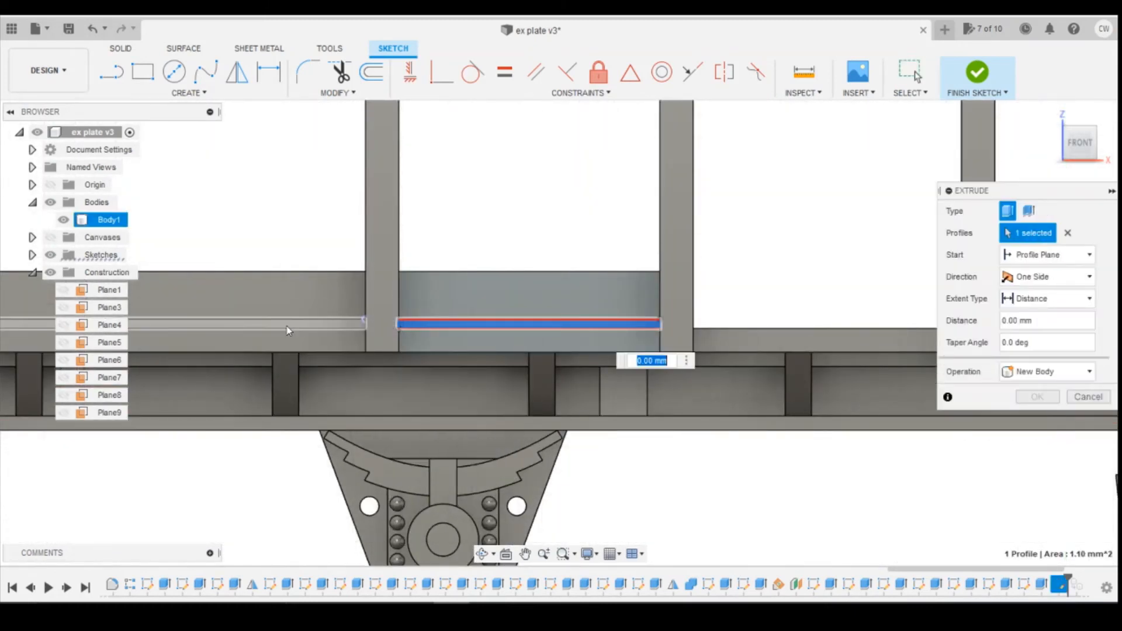
type("-.2")
left_click(1029, 421)
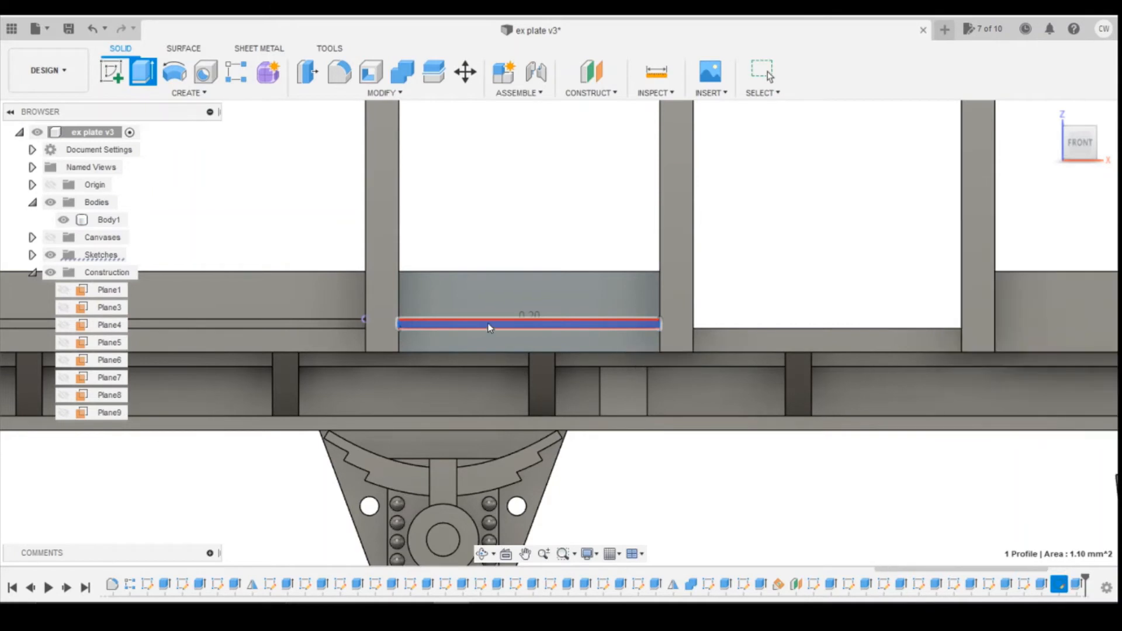
scroll(406, 297, "down", 5)
scroll(942, 318, "up", 3)
scroll(760, 310, "down", 1)
scroll(787, 279, "down", 3)
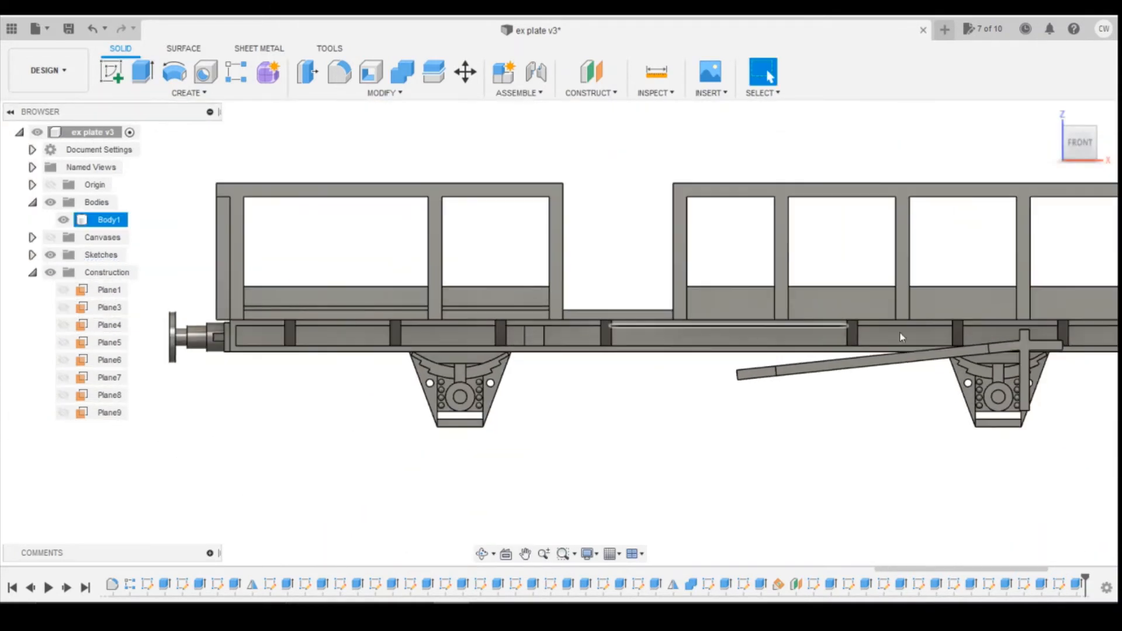
Start a sketch on the four-panel railing's first side board, nearest the gap, and draw a rectangle 0.2 mm high spanning between its posts
scroll(464, 328, "down", 1)
scroll(877, 327, "up", 2)
left_click(111, 71)
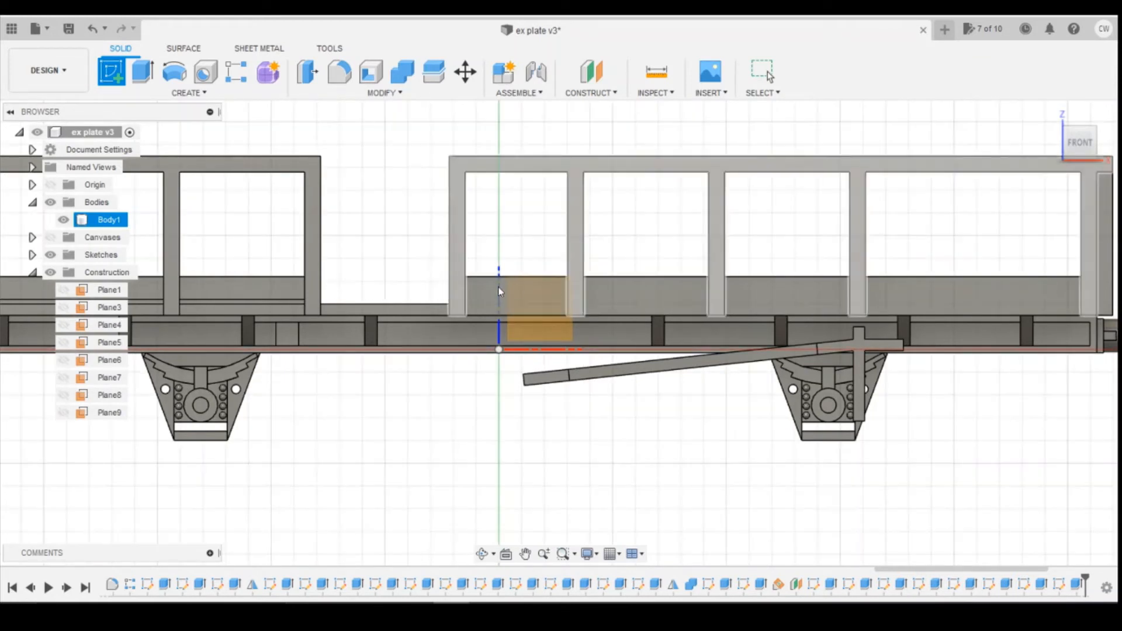
left_click(487, 292)
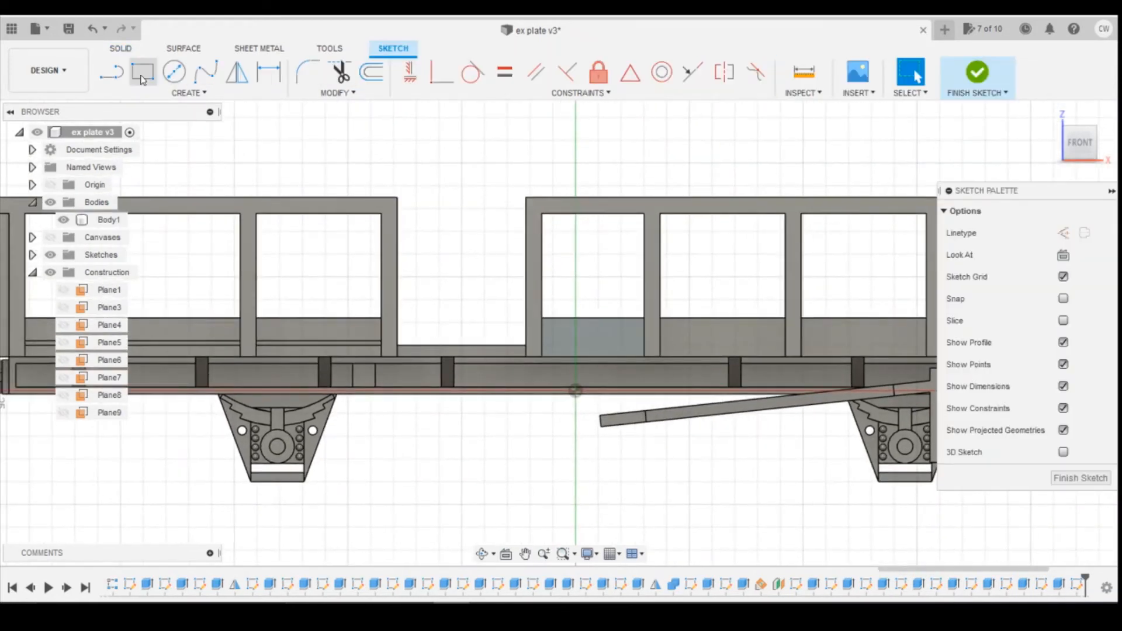
left_click(142, 75)
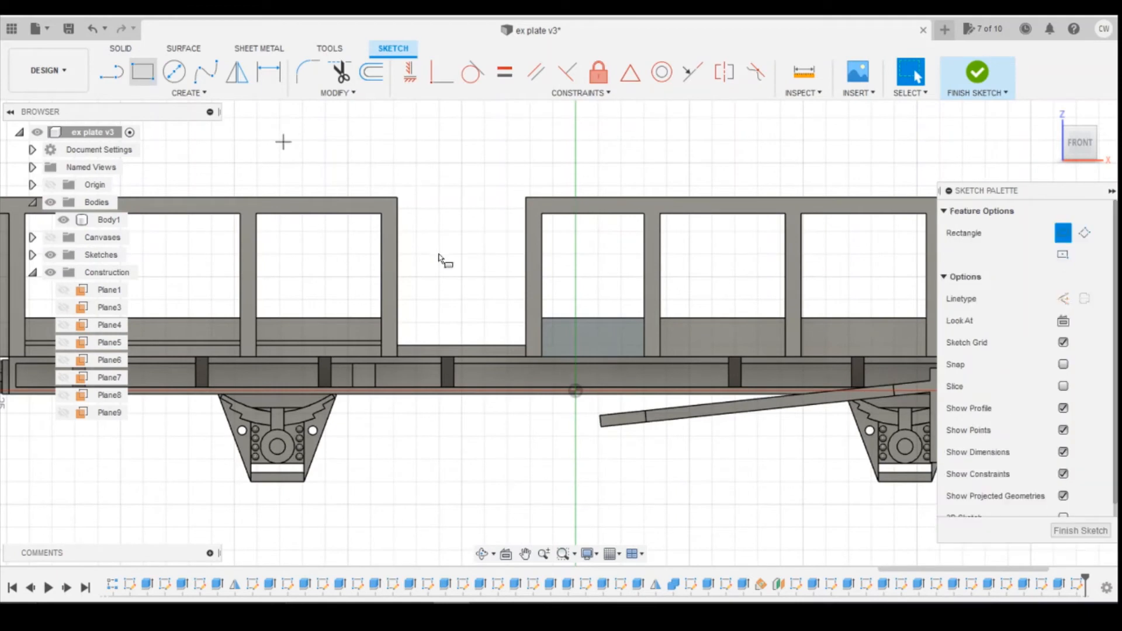
left_click(541, 349)
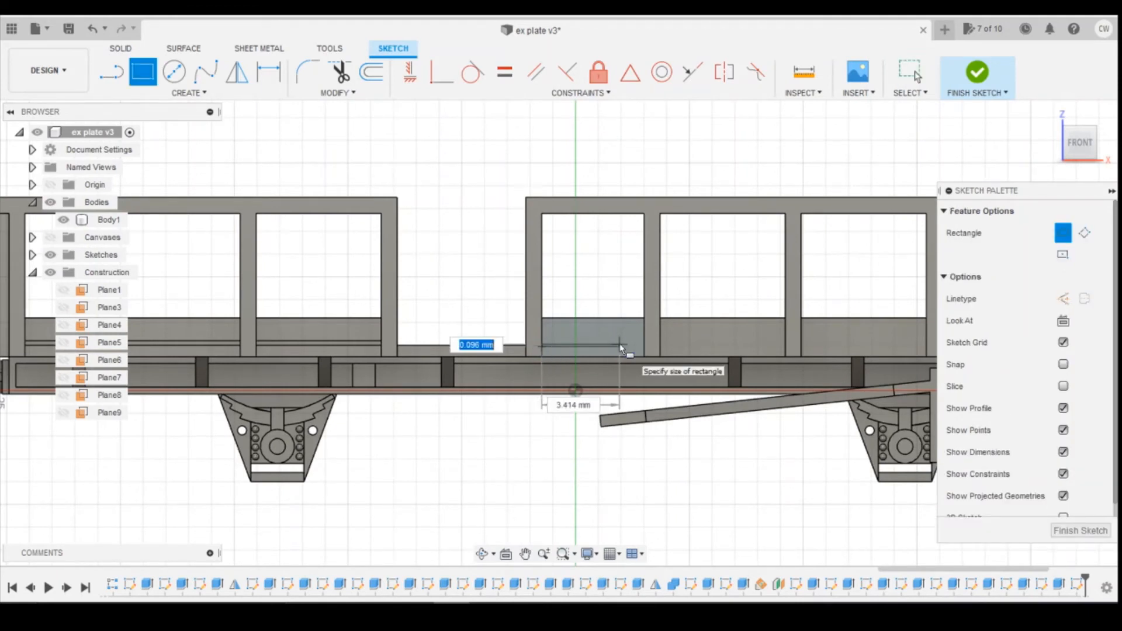
type("0.2")
key("Tab")
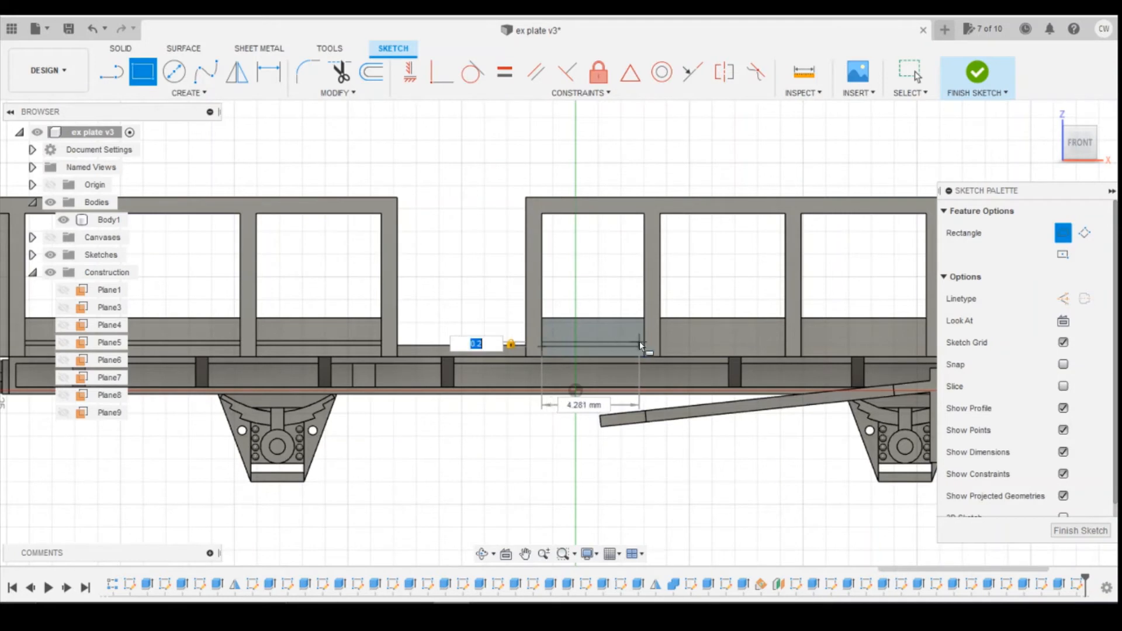
left_click(646, 340)
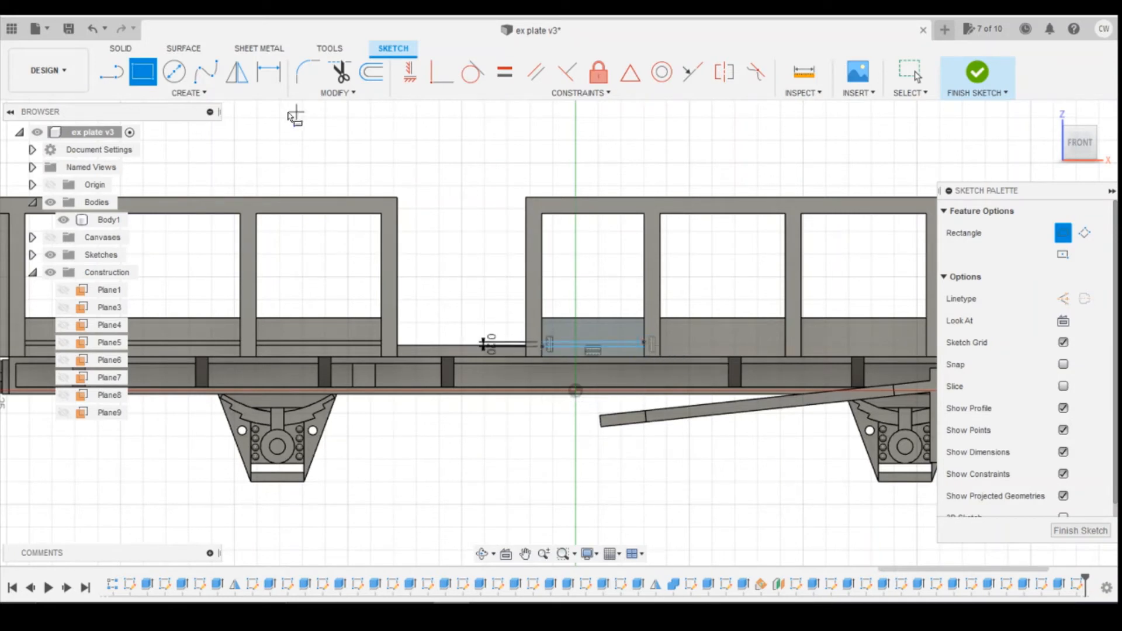
Align the first board's rectangle with the end of the two-panel railing's groove using a Horizontal/Vertical constraint
left_click(404, 79)
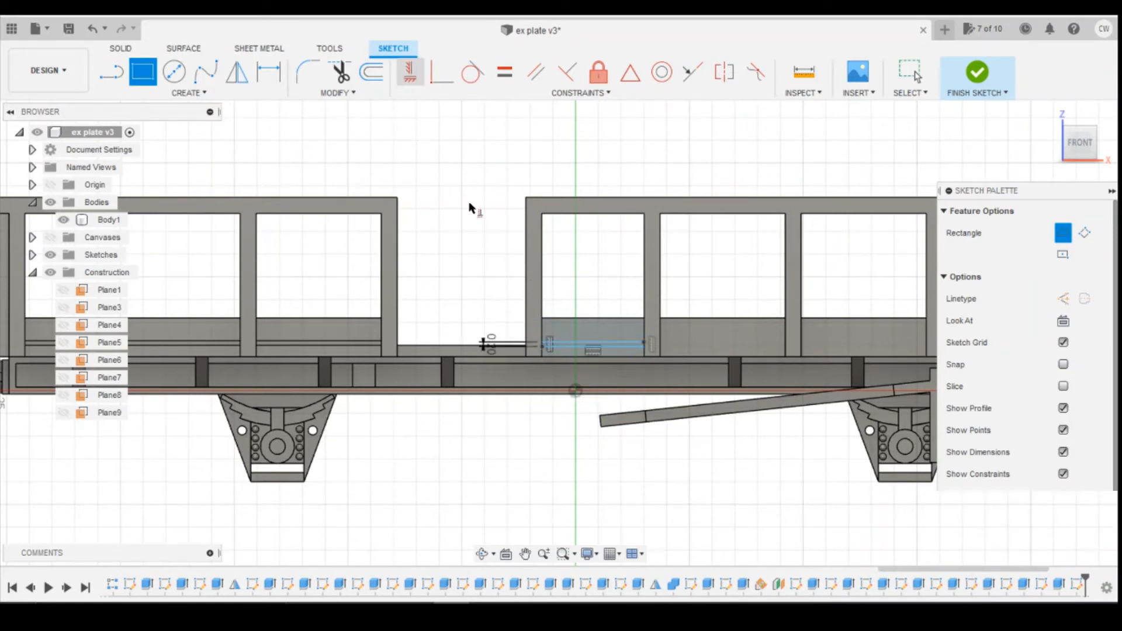
left_click(543, 347)
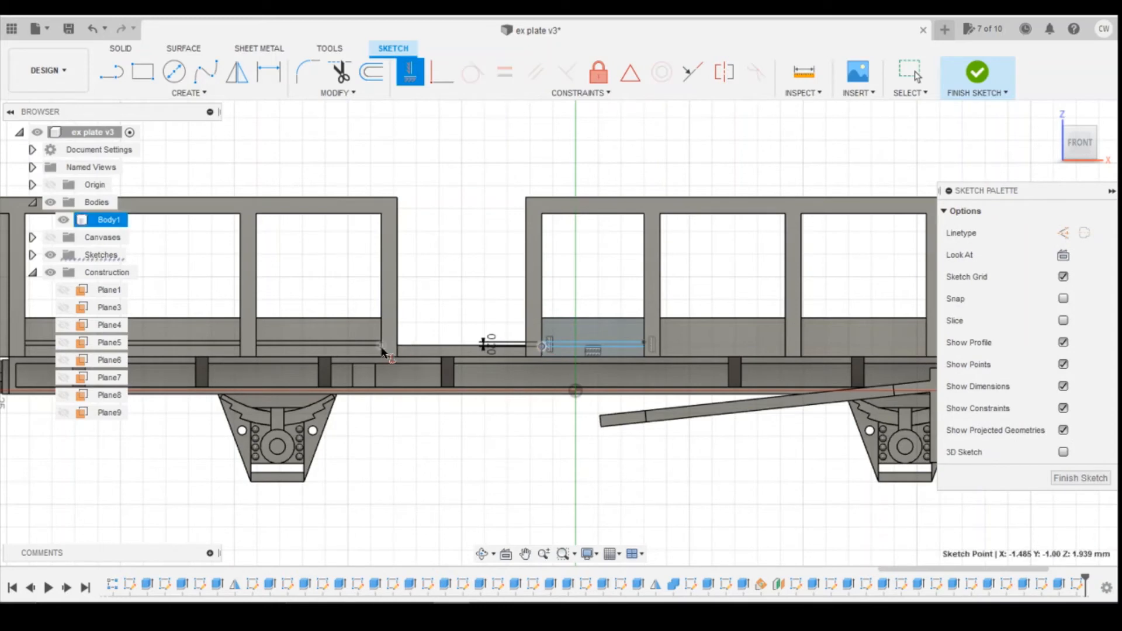
scroll(566, 350, "up", 3)
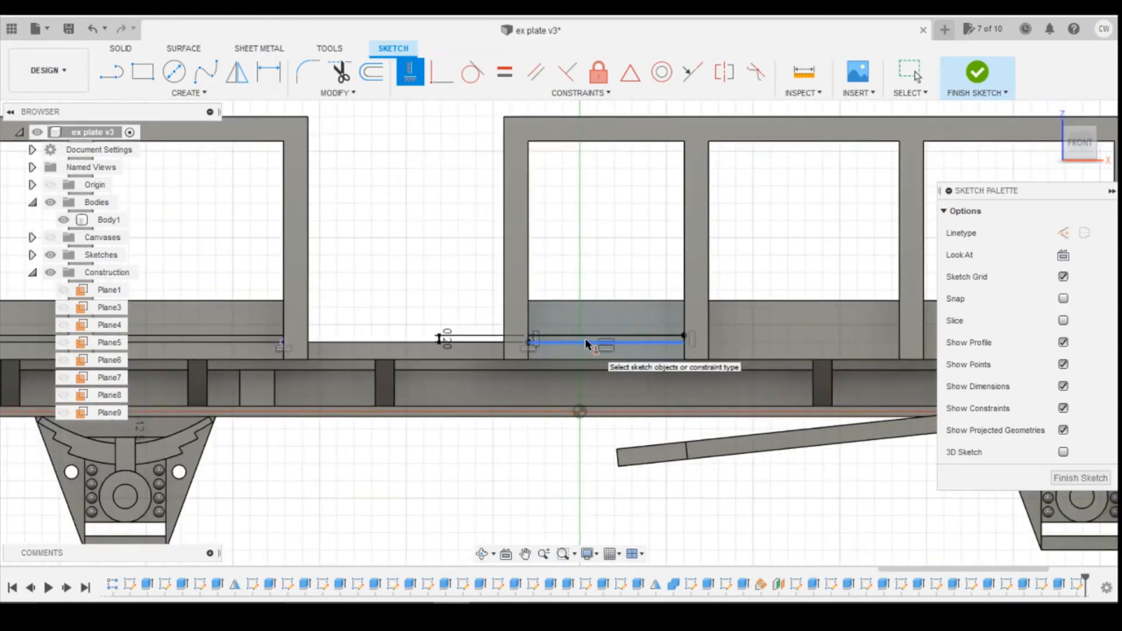
key("Escape")
Extrude the narrow rectangle as a cut into the four-panel railing's first side board to form its groove
scroll(586, 342, "up", 2)
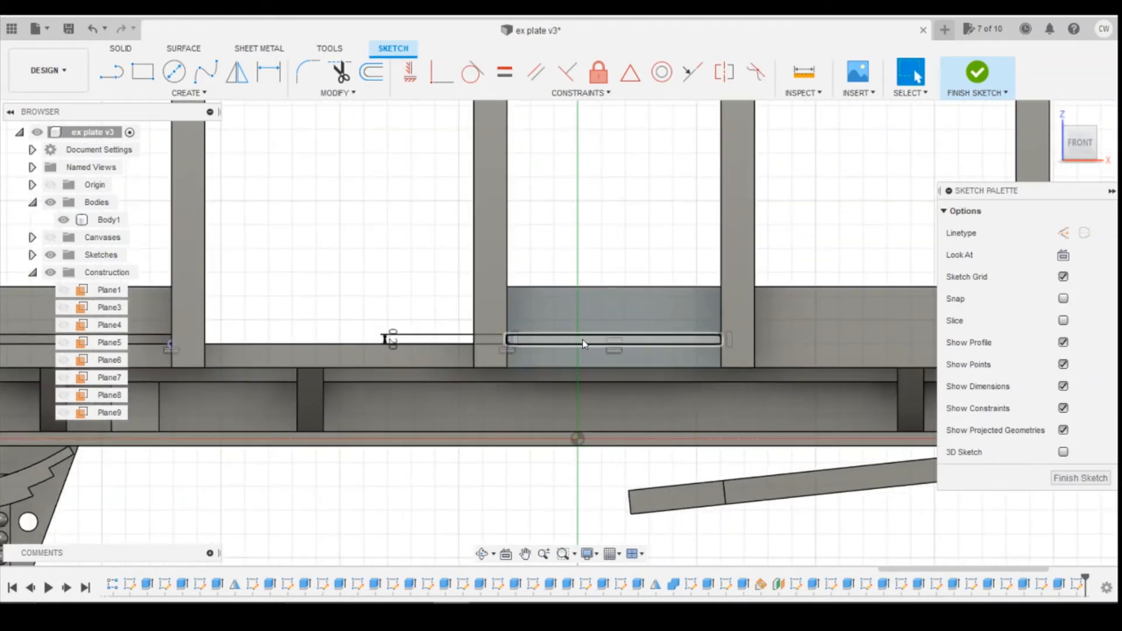
scroll(582, 340, "up", 2)
left_click(583, 341)
right_click(583, 341)
left_click(563, 403)
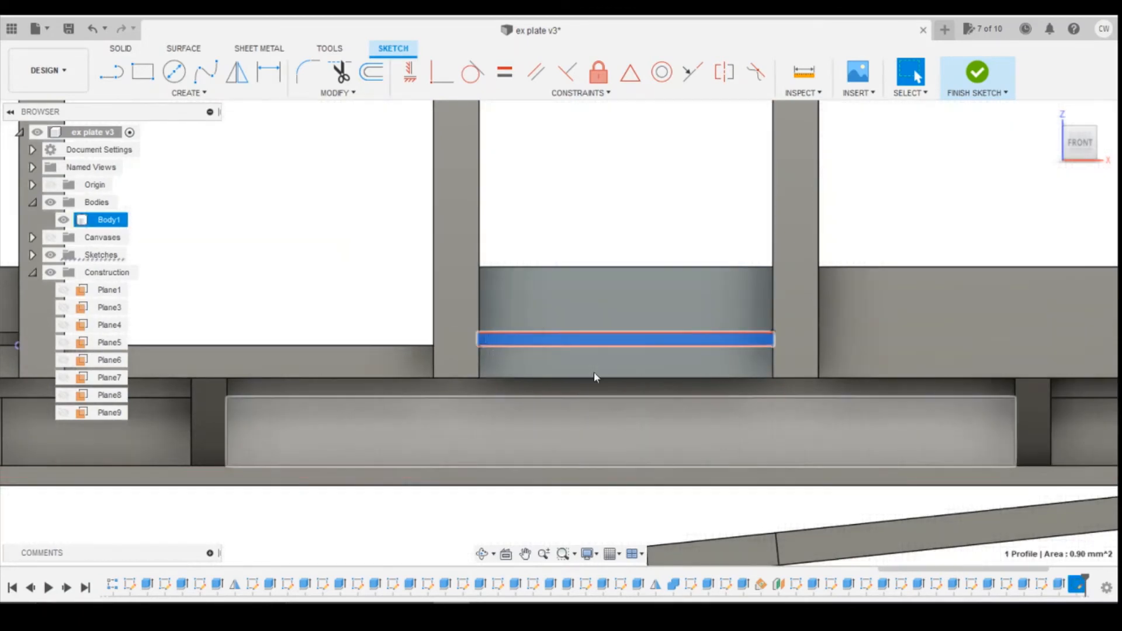
scroll(666, 311, "down", 2)
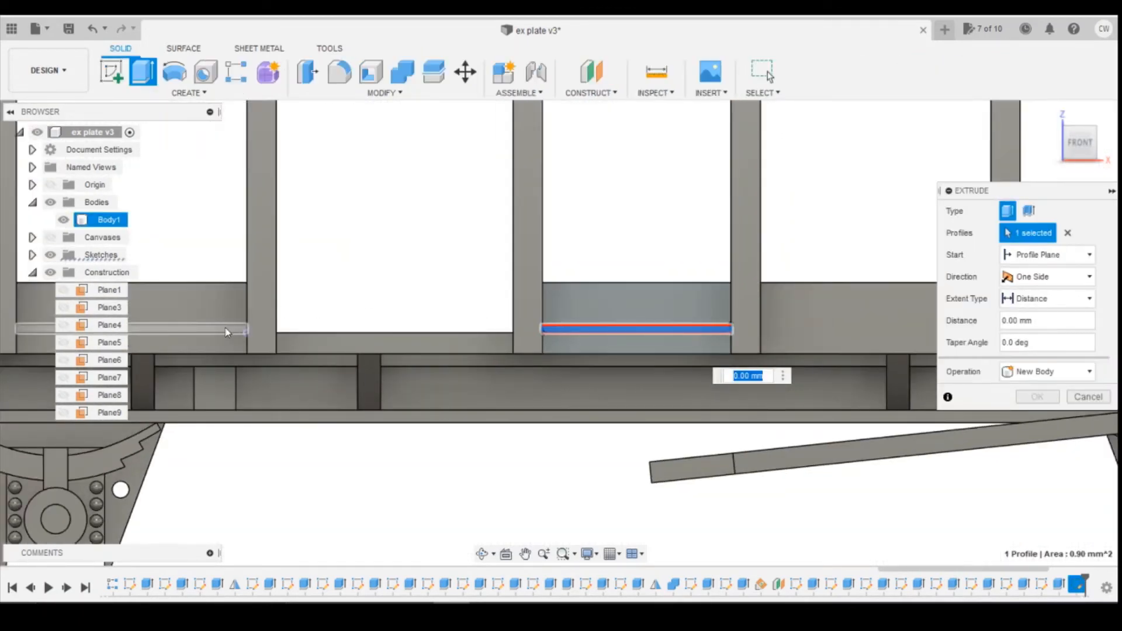
left_click(228, 333)
left_click(1034, 418)
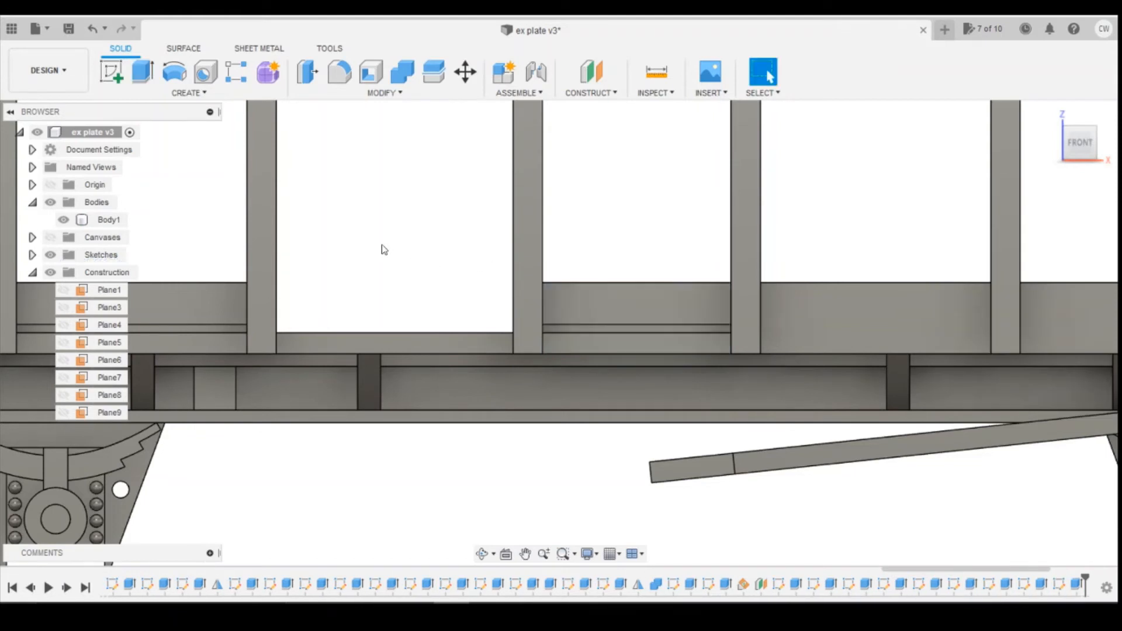
Start a sketch on the four-panel railing's second side board and draw a rectangle 5.5 mm wide and 0.2 mm high from post to post
scroll(383, 248, "down", 3)
left_click(117, 82)
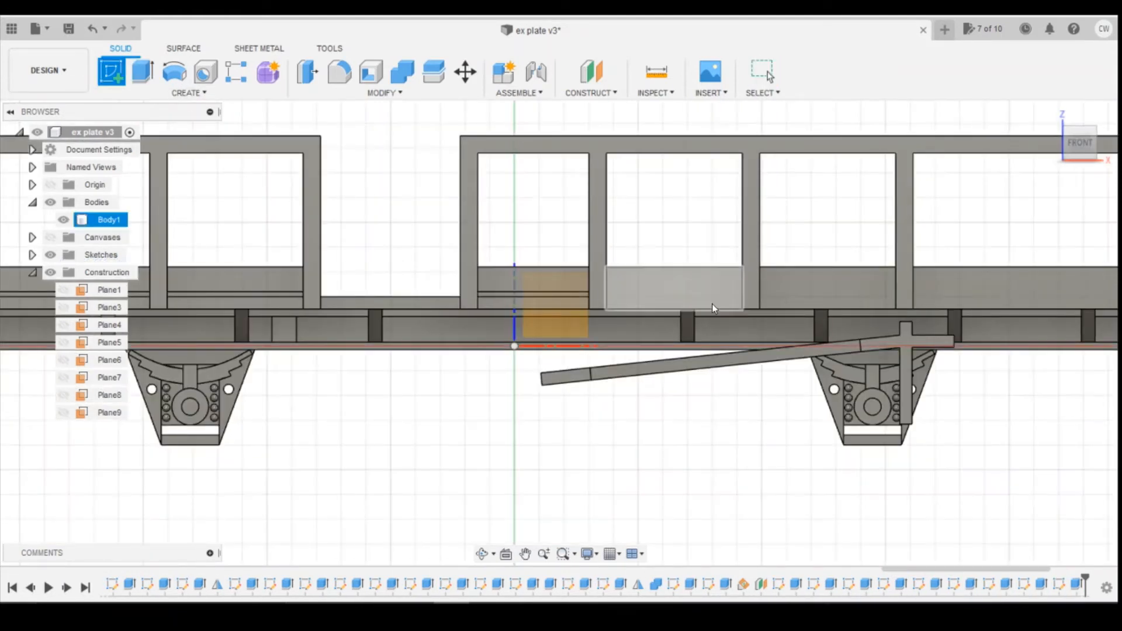
left_click(647, 281)
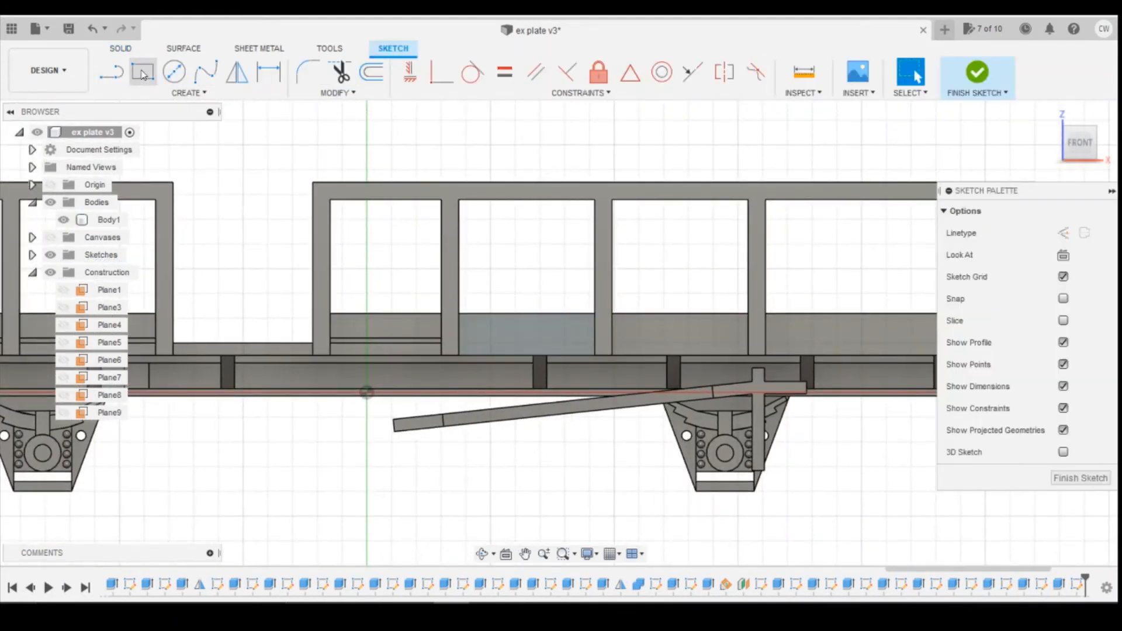
left_click(142, 71)
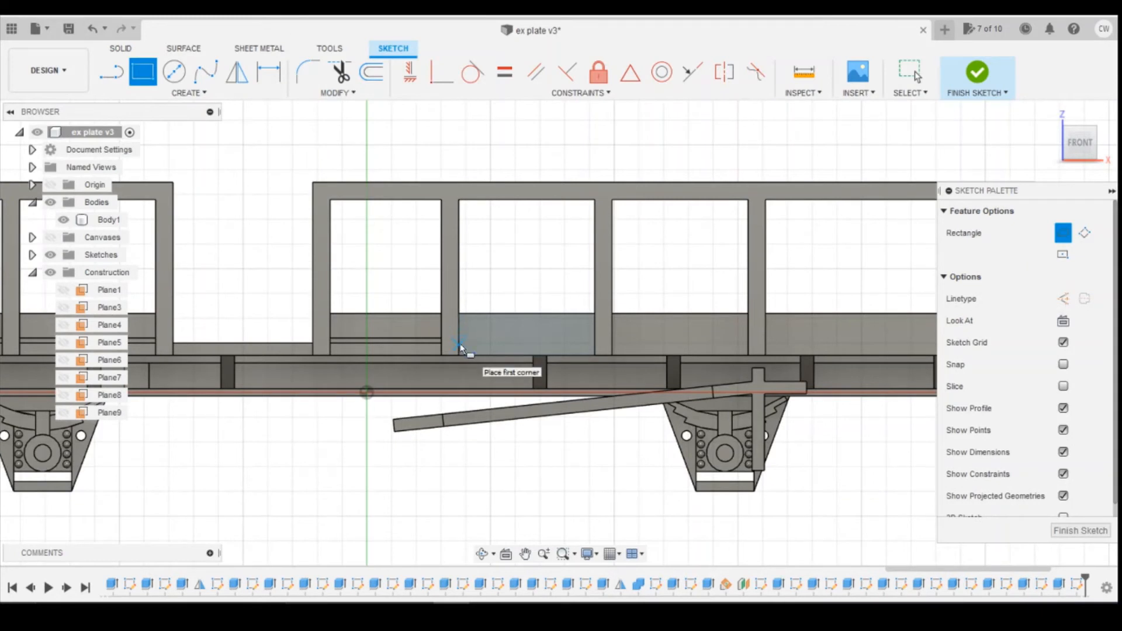
left_click(459, 346)
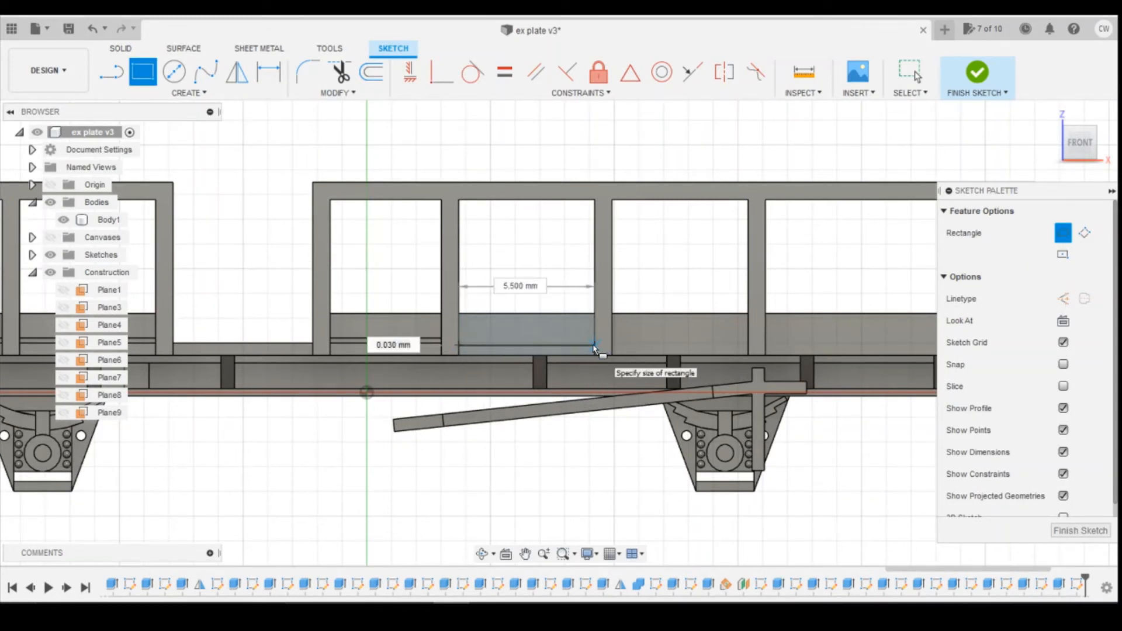
key("Tab")
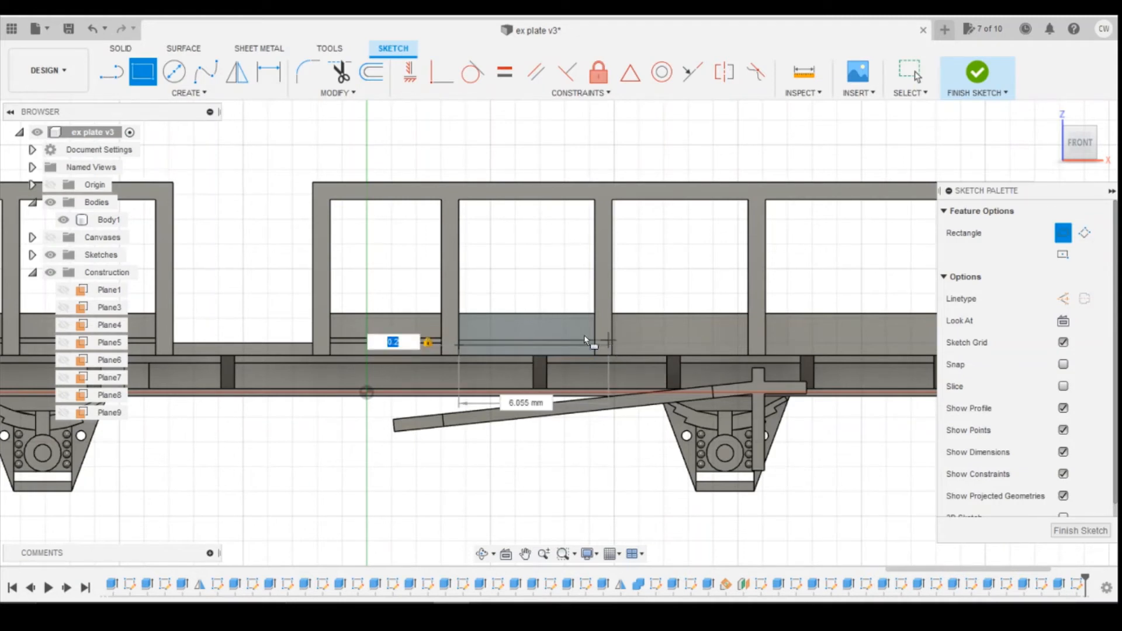
left_click(597, 344)
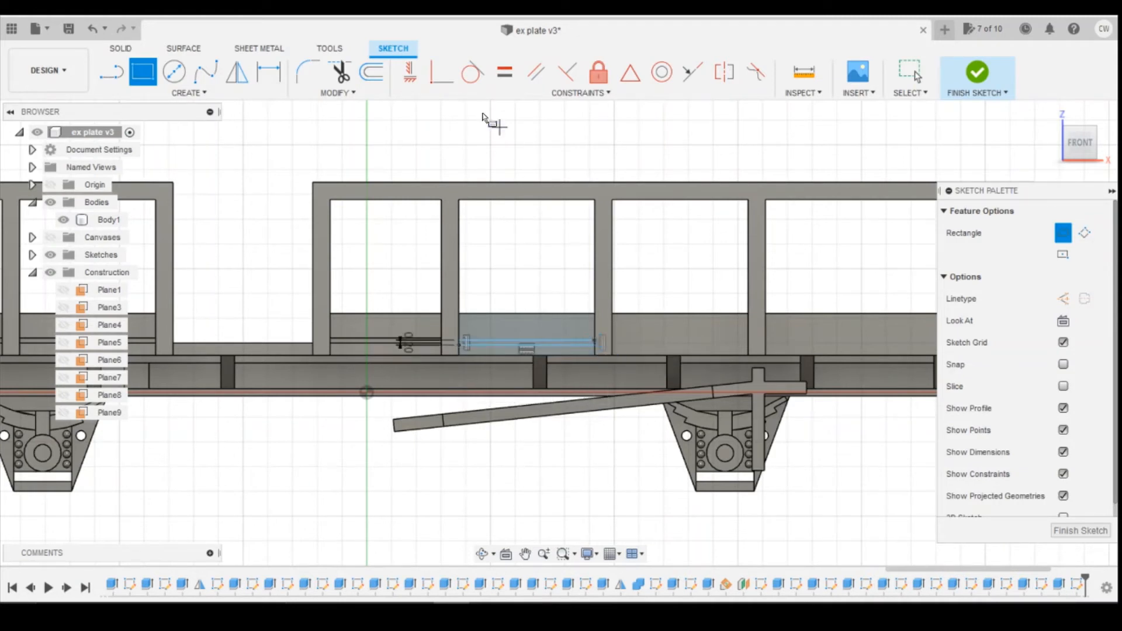
Align the second board's rectangle with the end of the first board's groove using a Horizontal/Vertical constraint
left_click(411, 76)
scroll(496, 338, "up", 3)
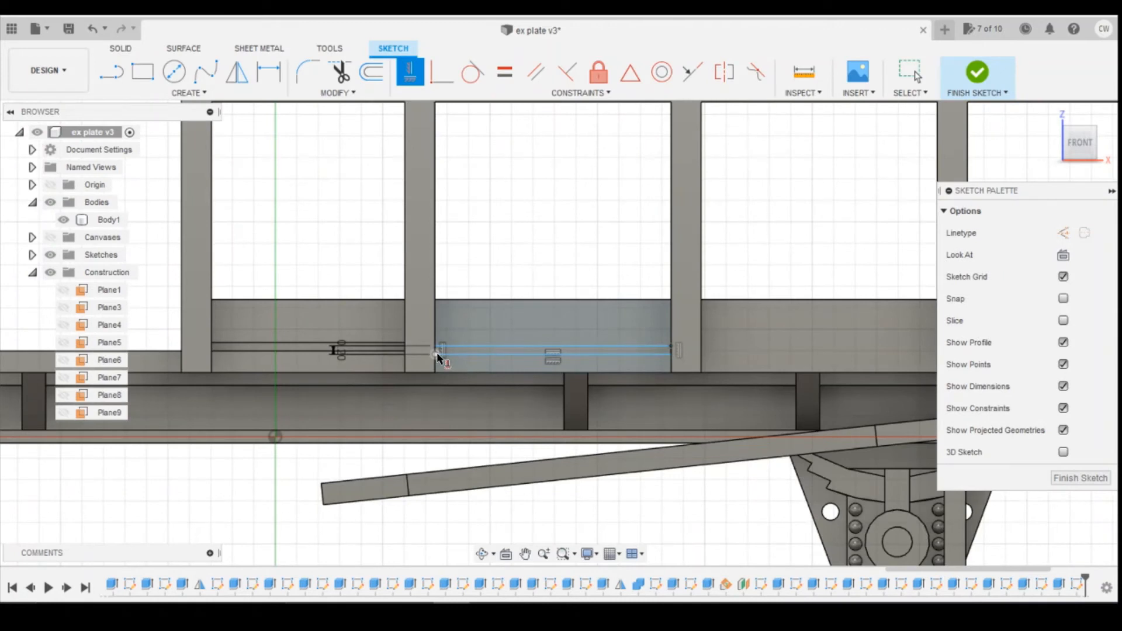
scroll(351, 360, "down", 1)
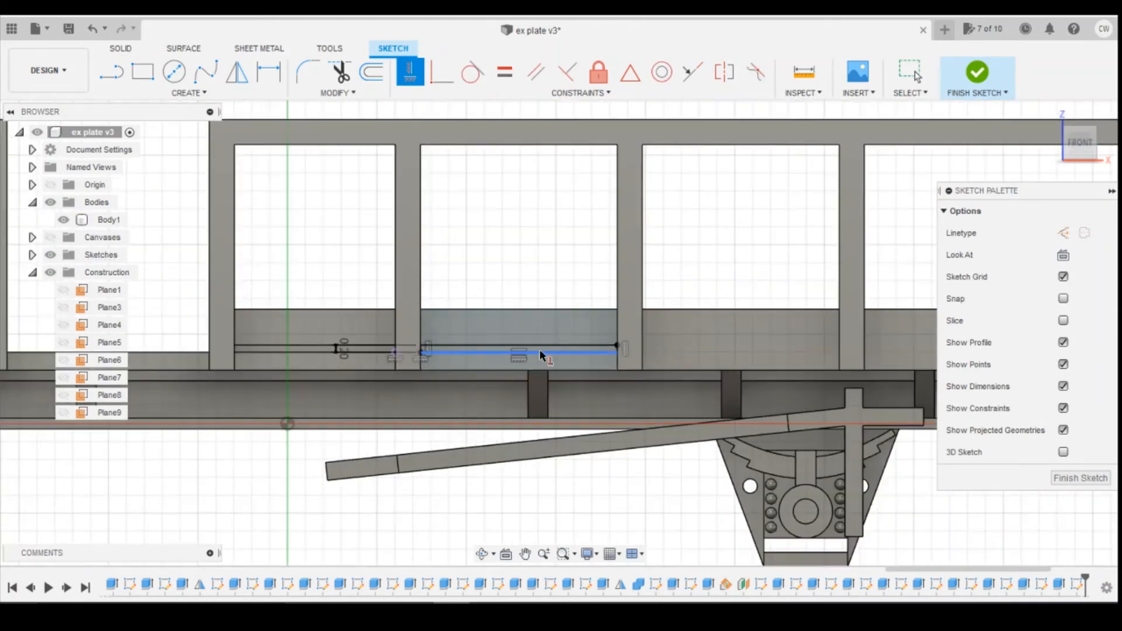
scroll(541, 354, "up", 2)
key("Escape")
Extrude the second board's narrow rectangle -0.2 mm as a cut to continue the groove
left_click(549, 349)
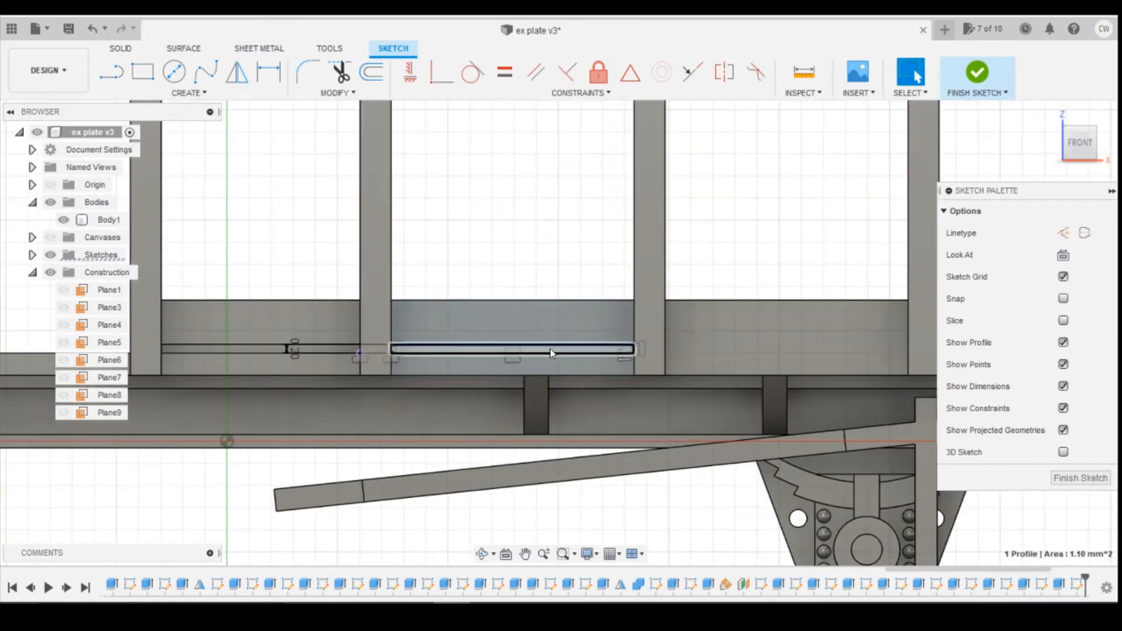
right_click(549, 348)
left_click(539, 410)
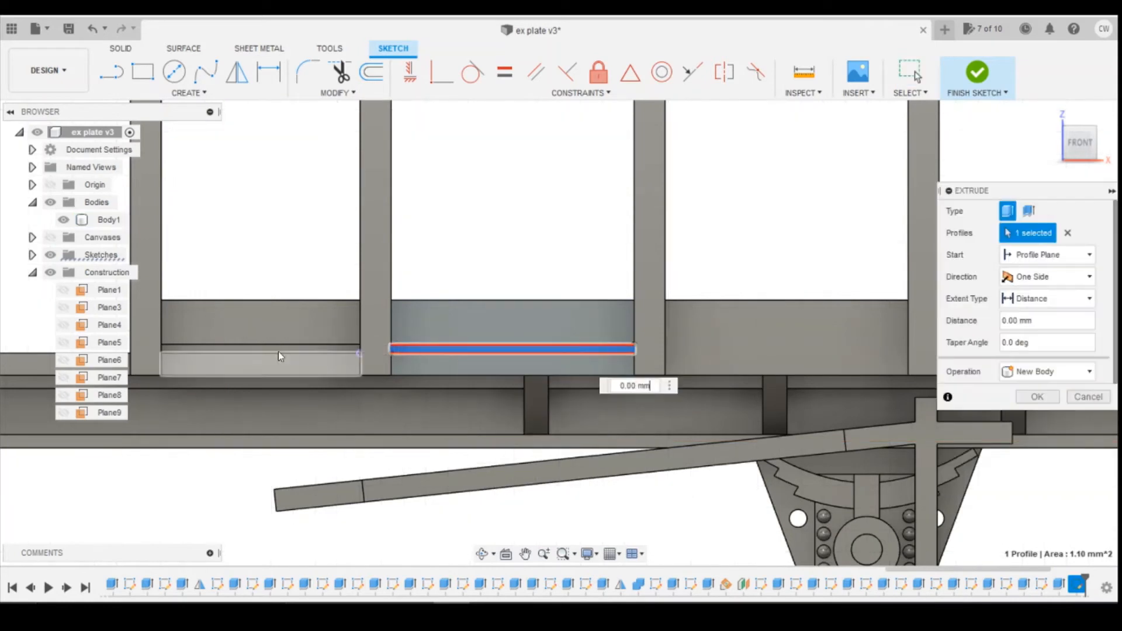
type("-0.2")
scroll(239, 353, "down", 1)
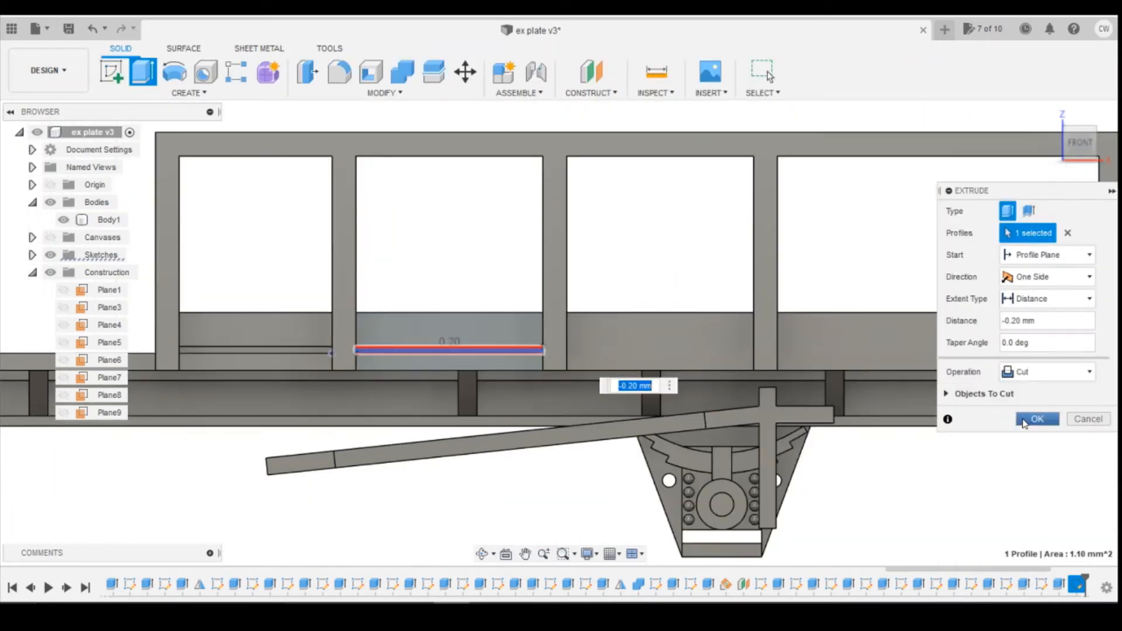
left_click(1037, 419)
Start a sketch on the four-panel railing's third side board and draw a rectangle 5.5 mm wide and 0.2 mm high between its posts
scroll(258, 371, "down", 3)
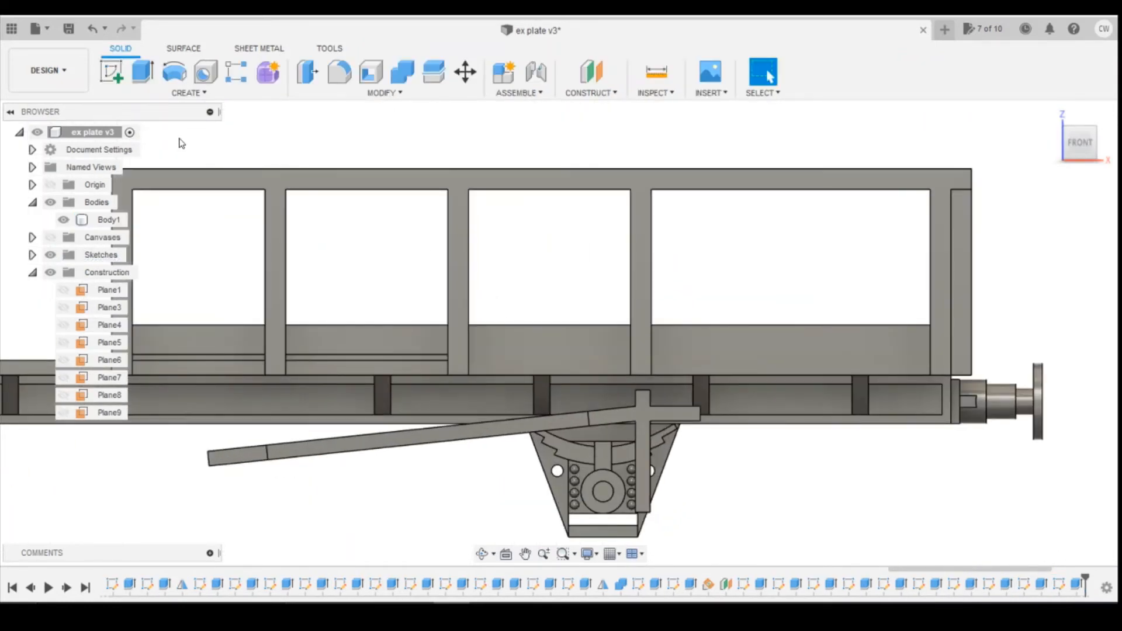
left_click(111, 71)
left_click(521, 351)
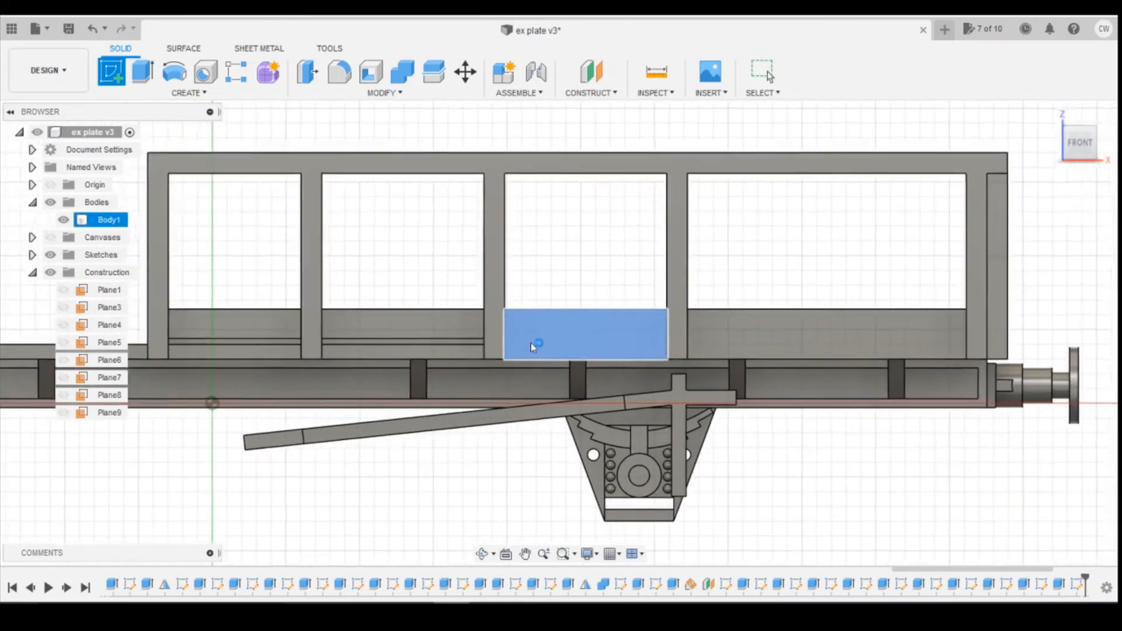
key("r")
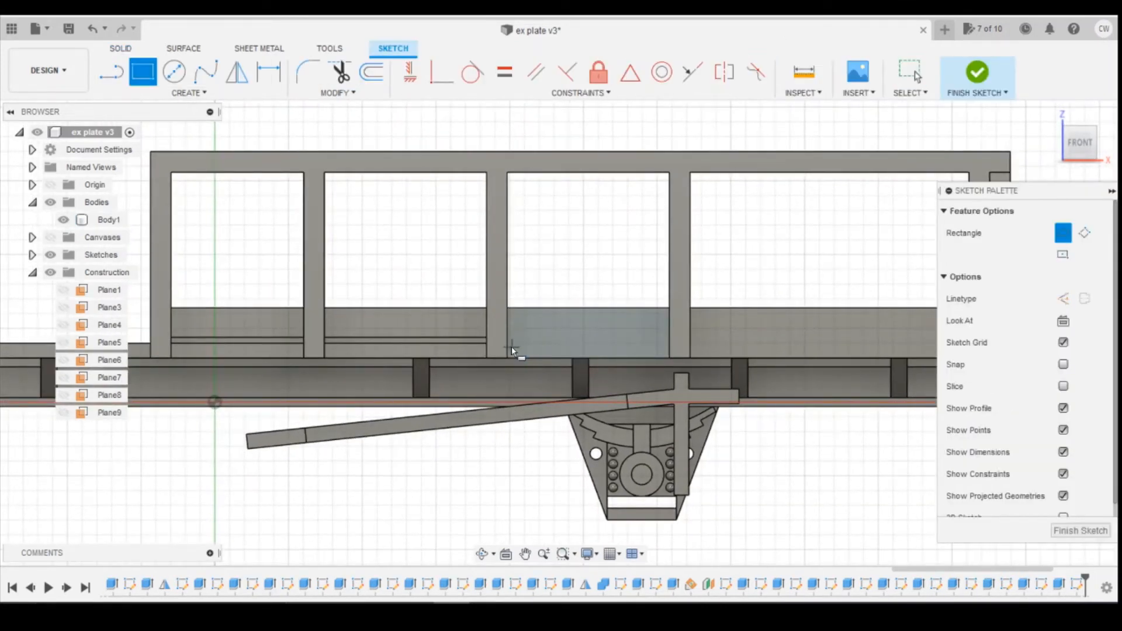
left_click(509, 346)
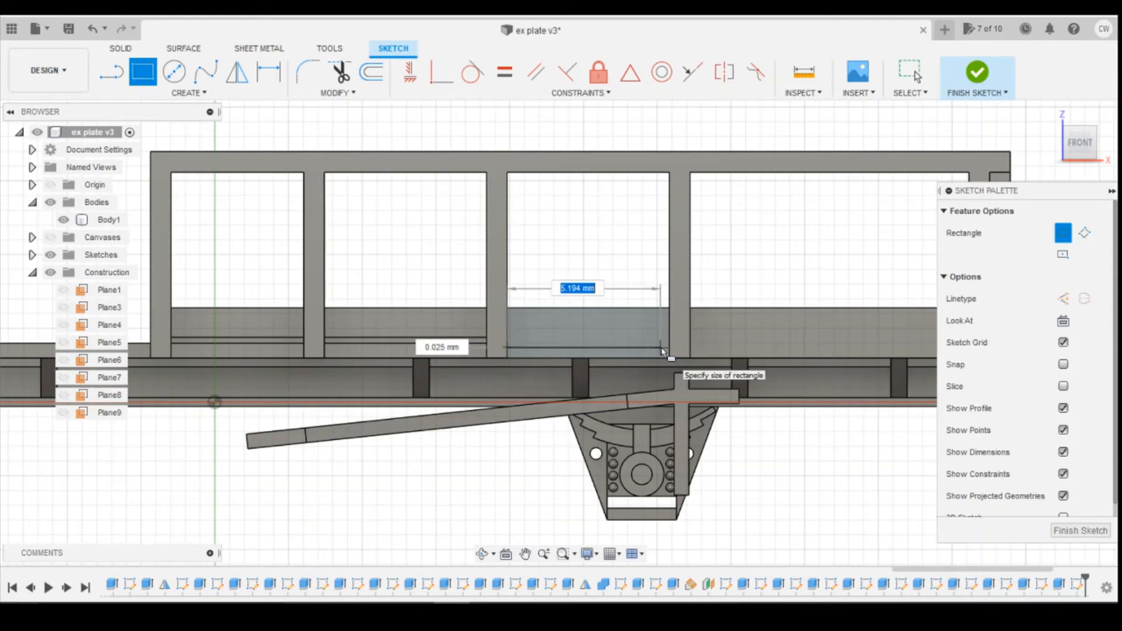
key("Tab")
type("0.2")
key("Tab")
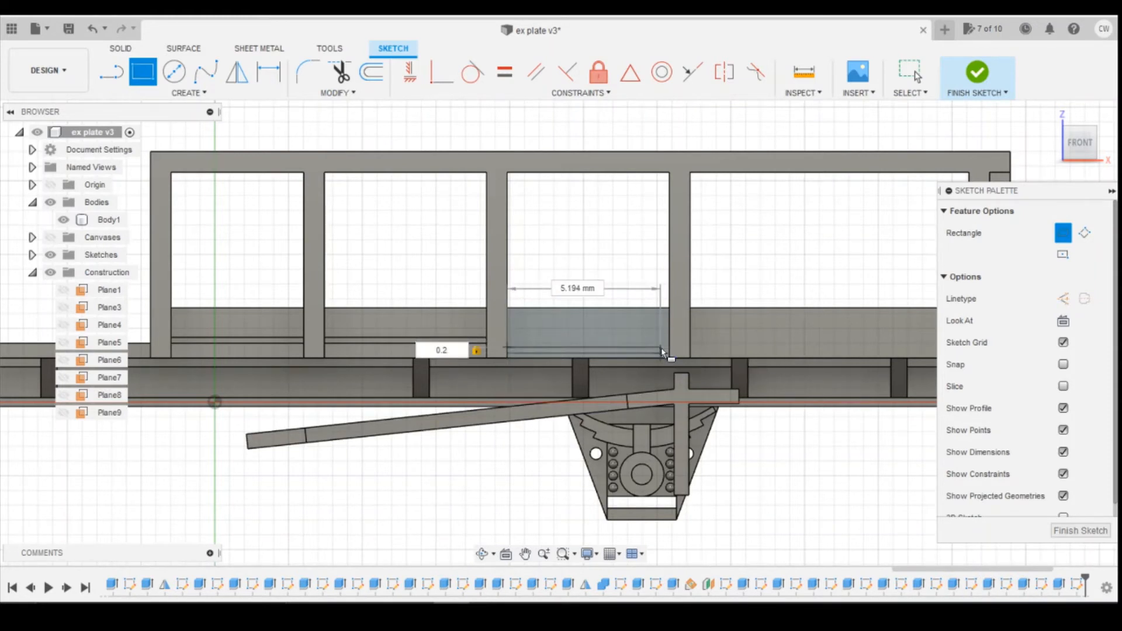
key("Tab")
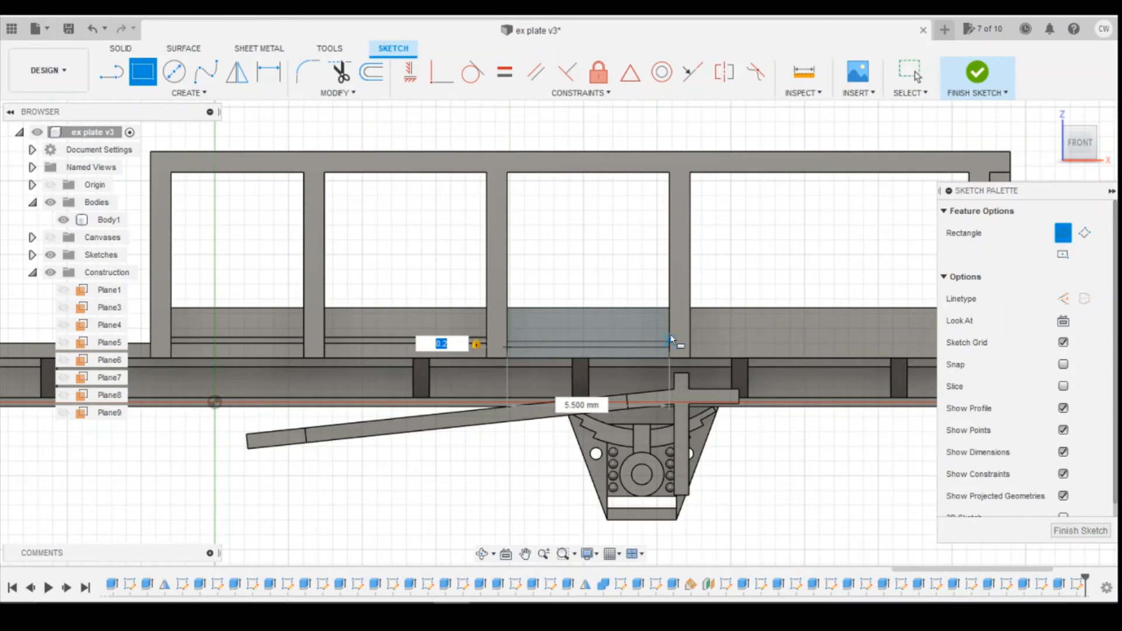
key("Return")
Align the third board's rectangle with the end of the second board's groove using a Horizontal/Vertical constraint
scroll(589, 322, "up", 3)
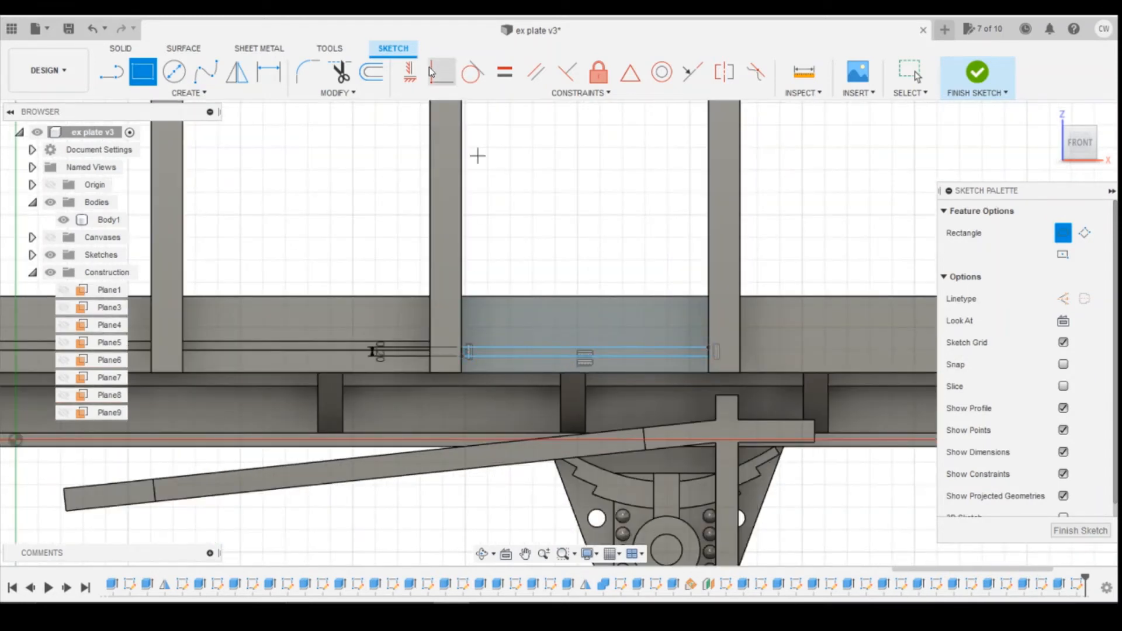
left_click(410, 72)
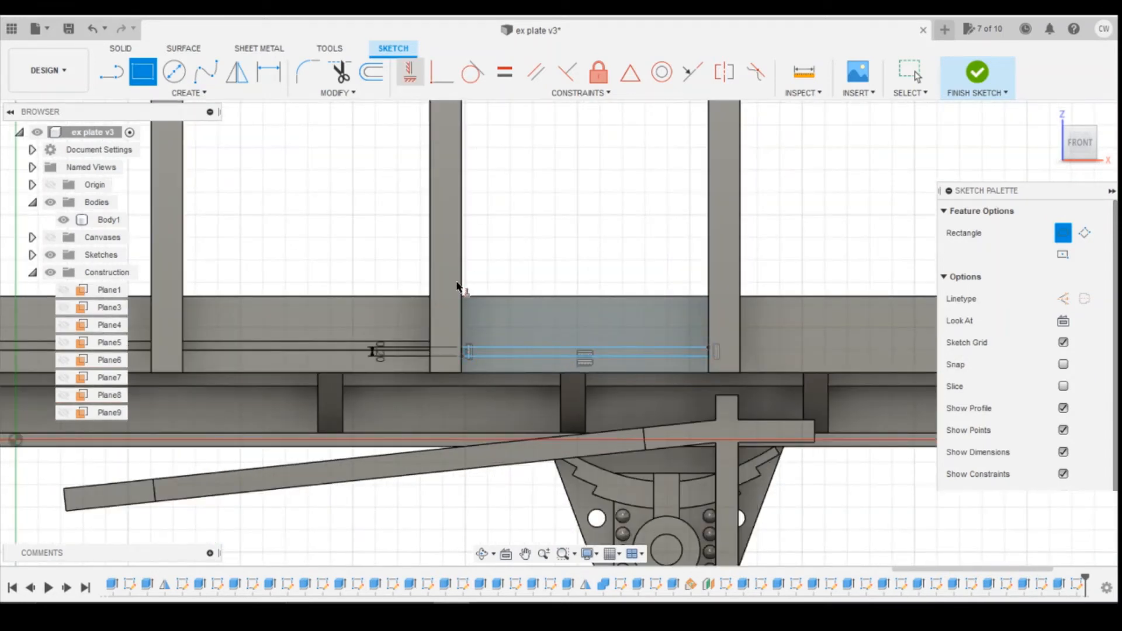
left_click(432, 355)
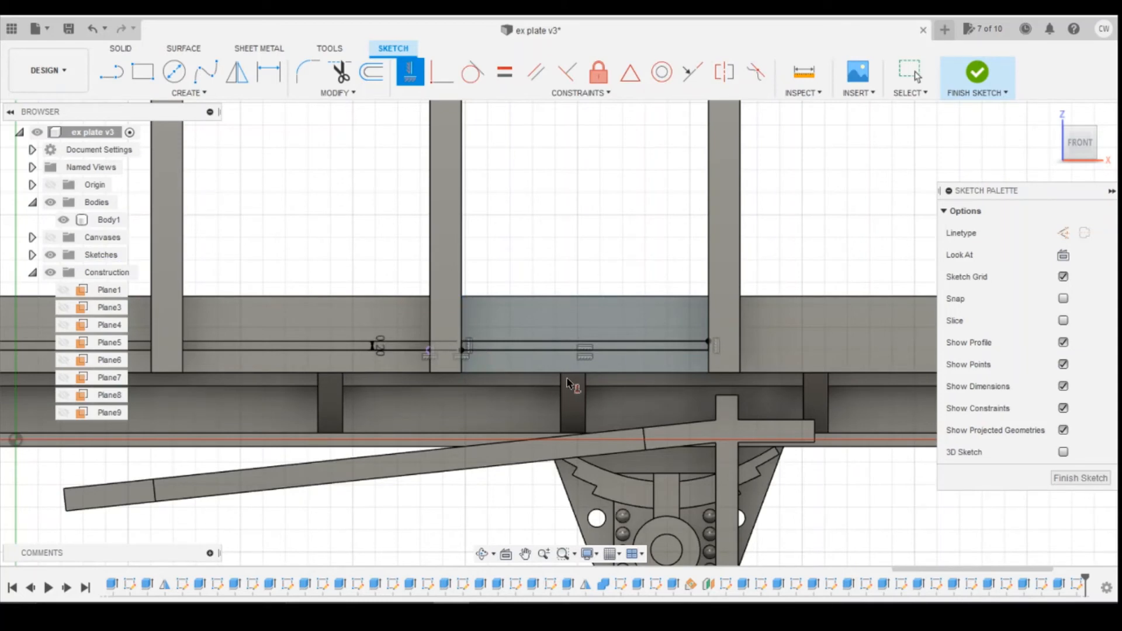
key("Escape")
Extrude the third board's narrow rectangle -0.2 mm as a cut to continue the groove
scroll(547, 353, "up", 3)
right_click(549, 349)
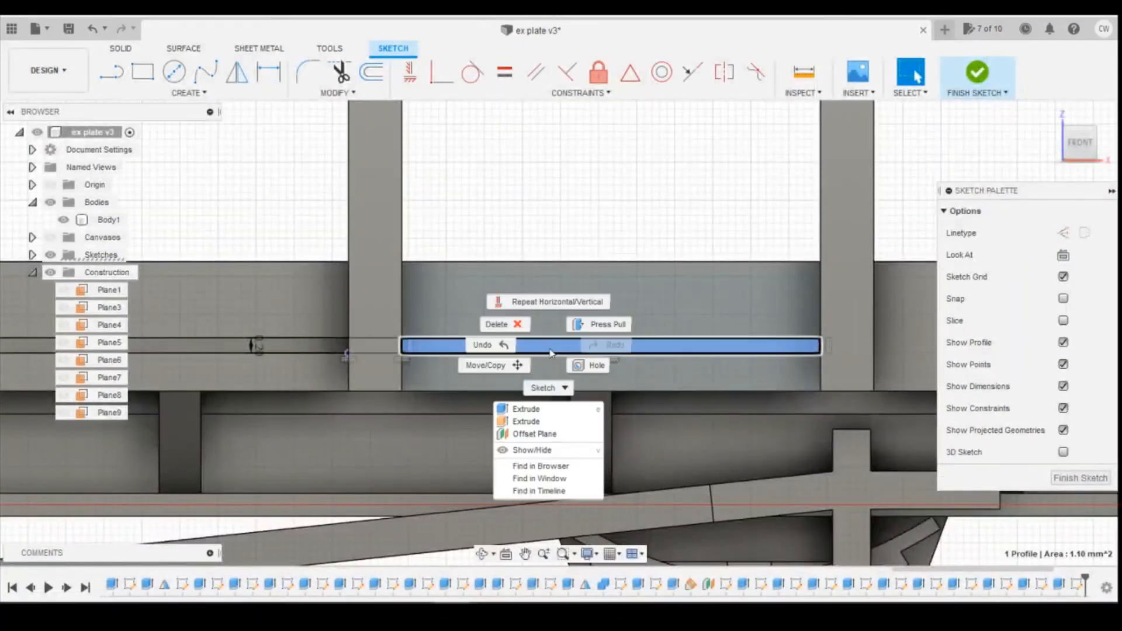
left_click(545, 405)
type("-0.2")
scroll(303, 348, "down", 3)
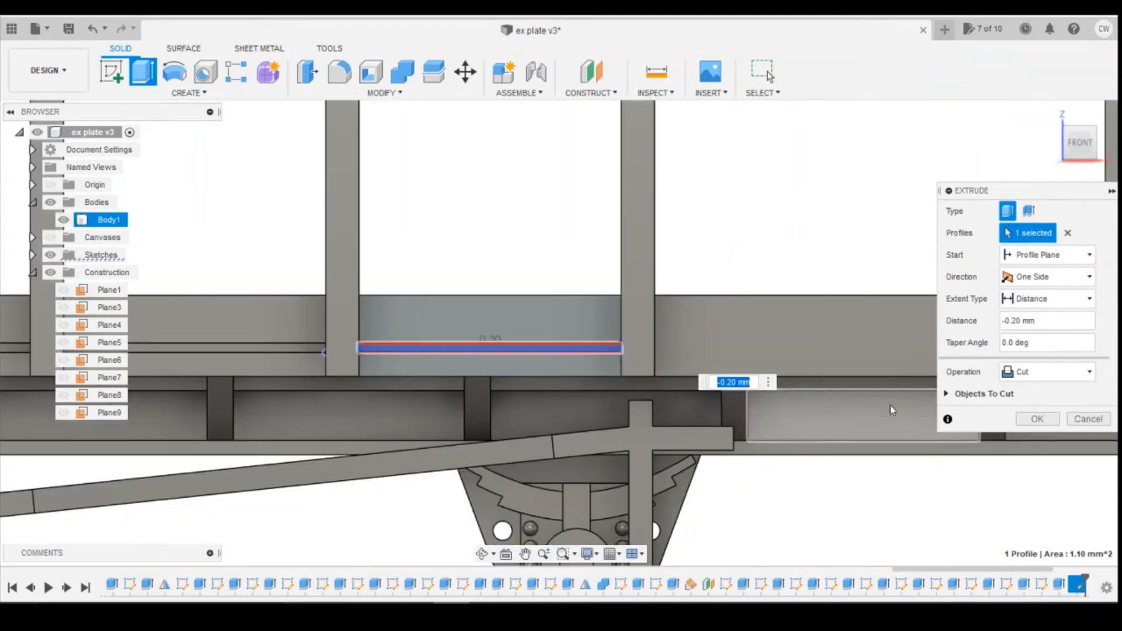
left_click(1030, 419)
Start a sketch on the four-panel railing's fourth side board and draw a 0.2 mm high rectangle spanning between its posts
scroll(518, 296, "down", 2)
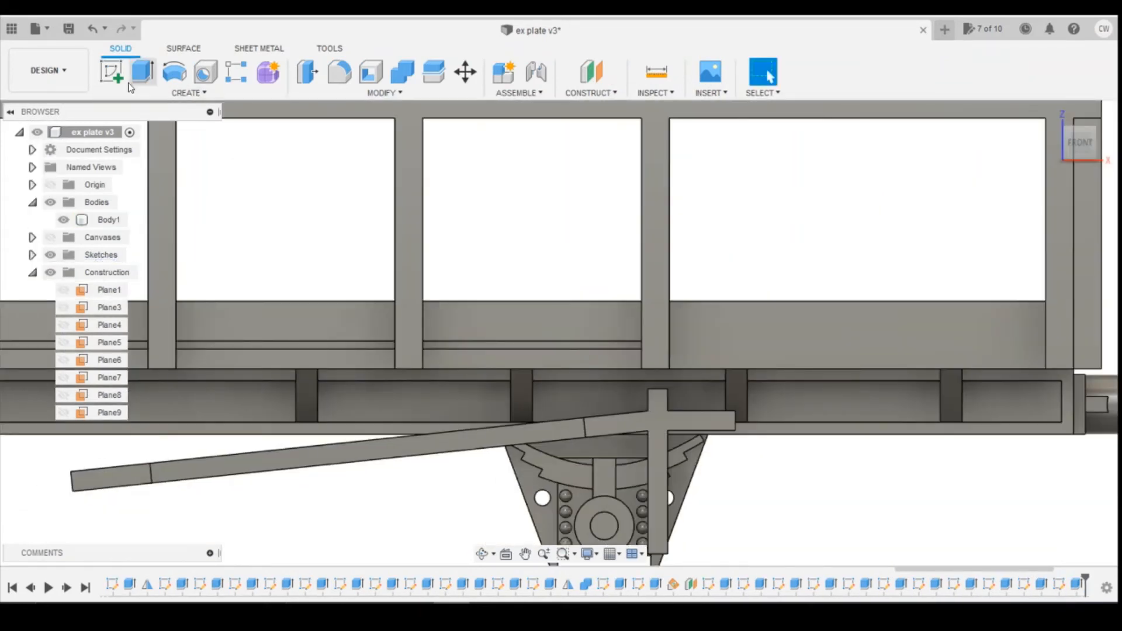
left_click(111, 71)
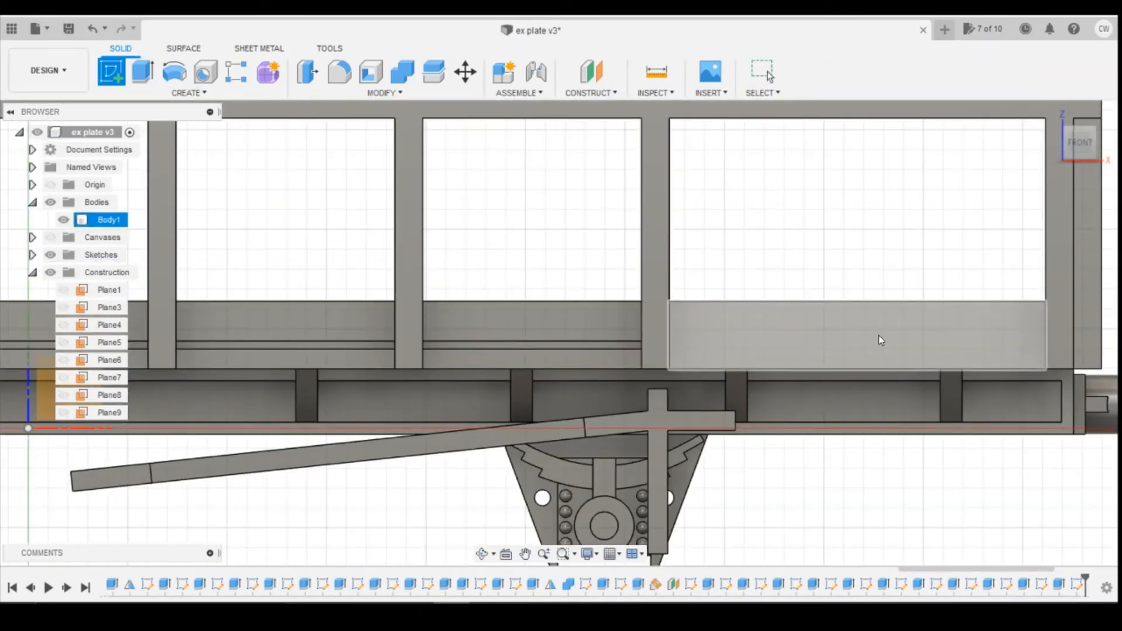
left_click(877, 339)
key("r")
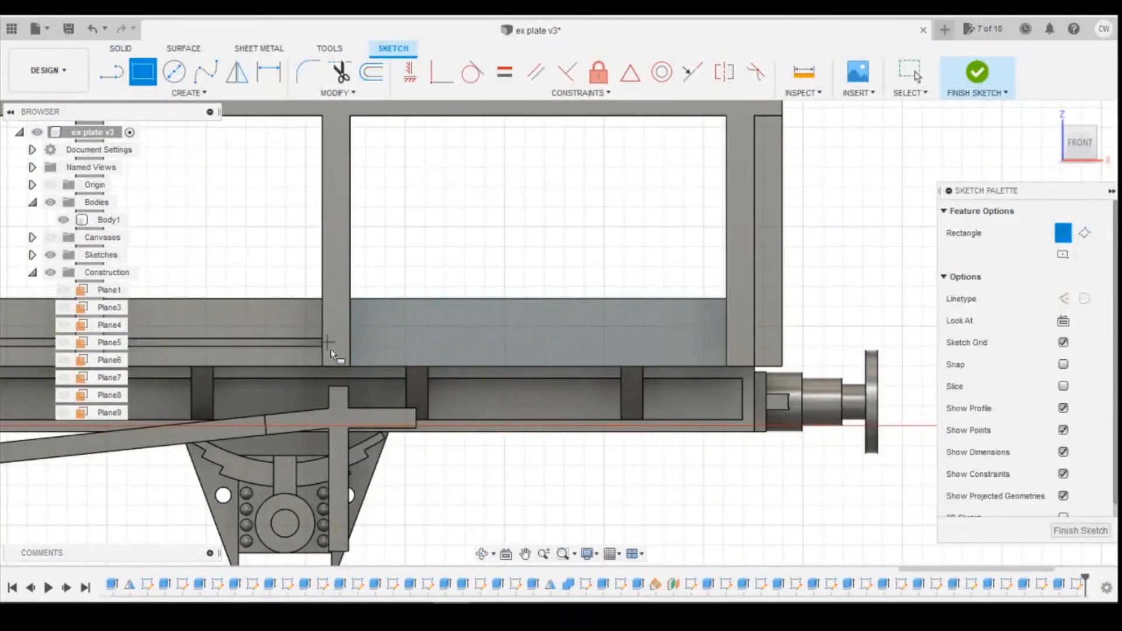
left_click(352, 352)
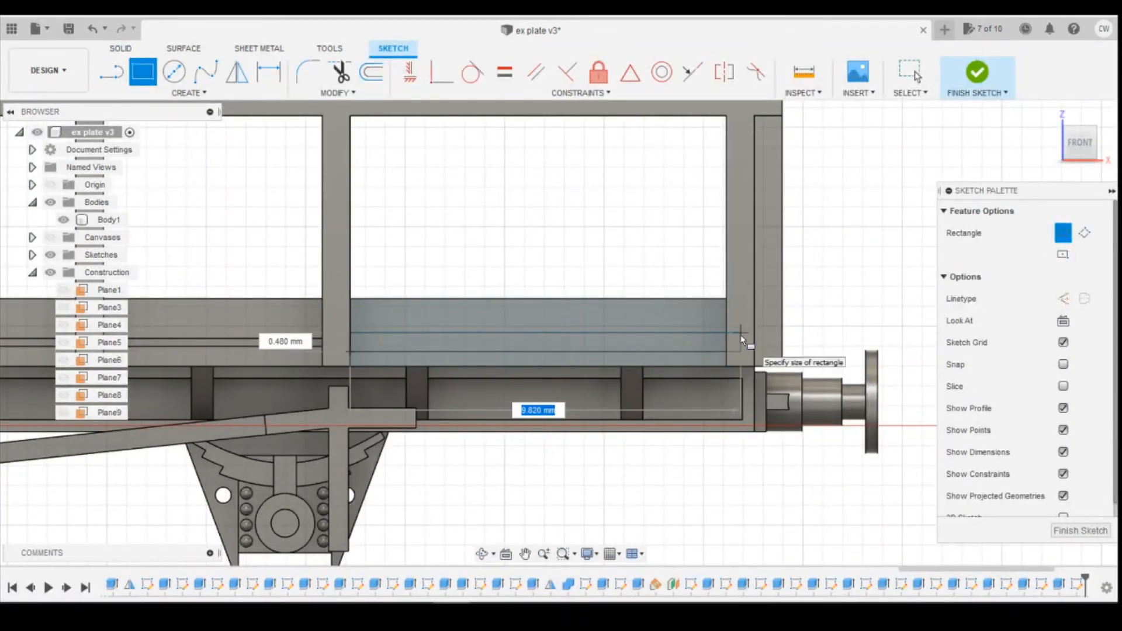
type("0.2")
key("Tab")
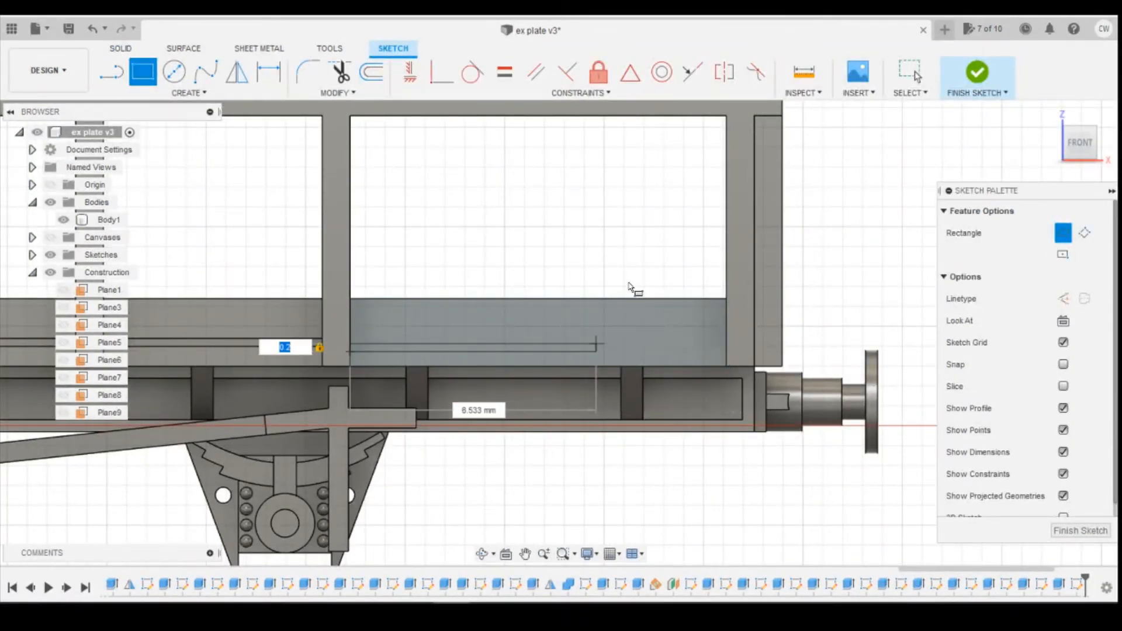
left_click(727, 345)
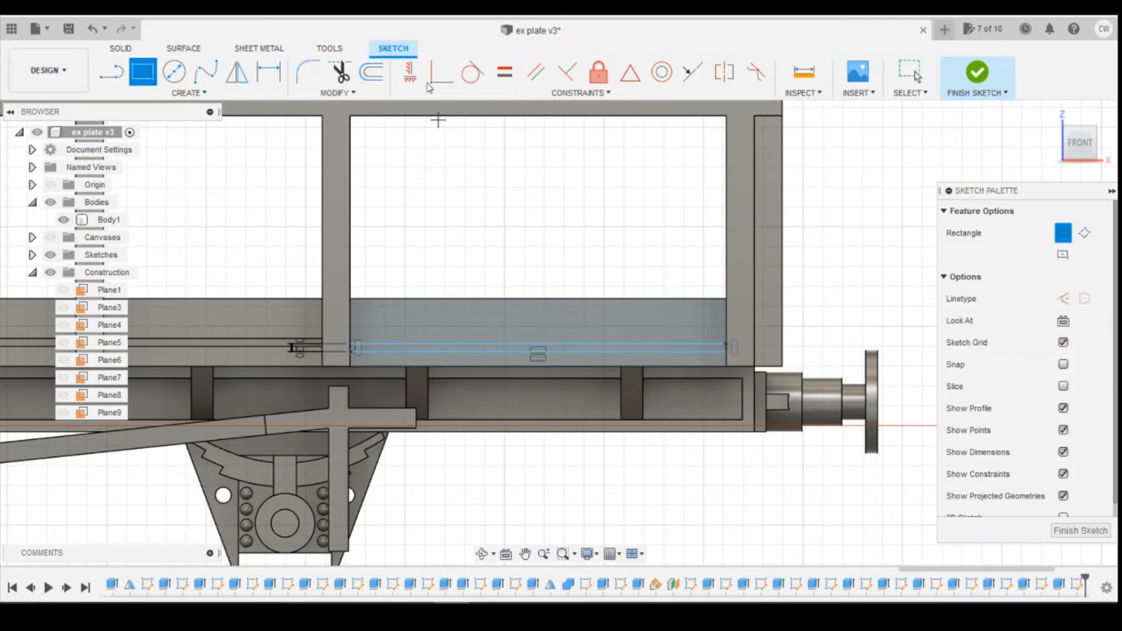
Align the fourth board's rectangle with the end of the third board's groove using a Horizontal/Vertical constraint
left_click(410, 72)
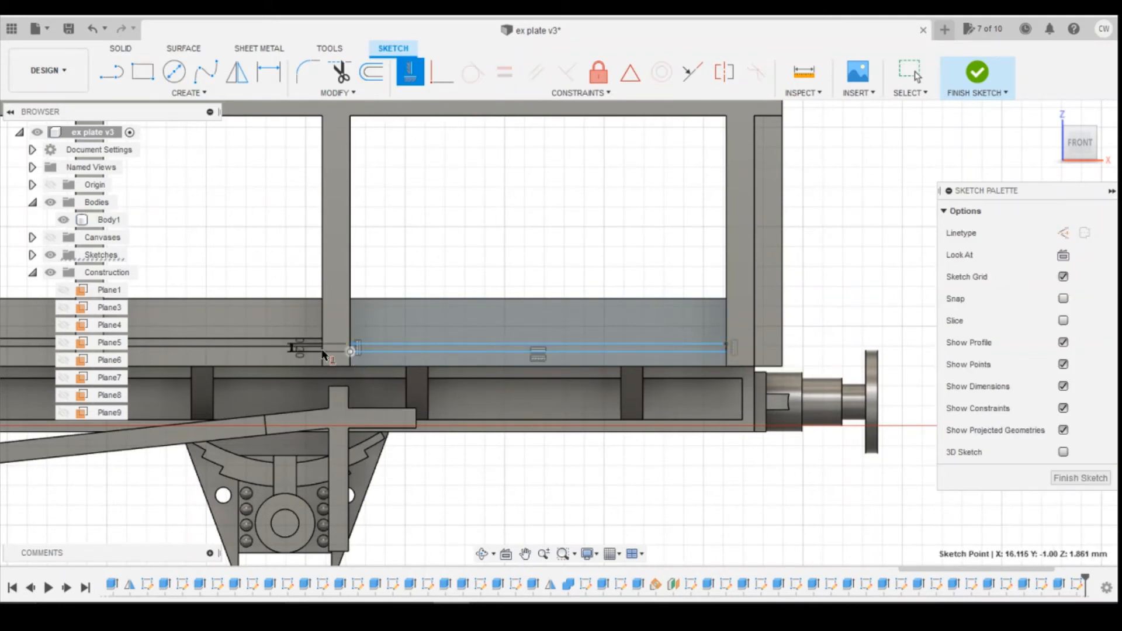
left_click(412, 339)
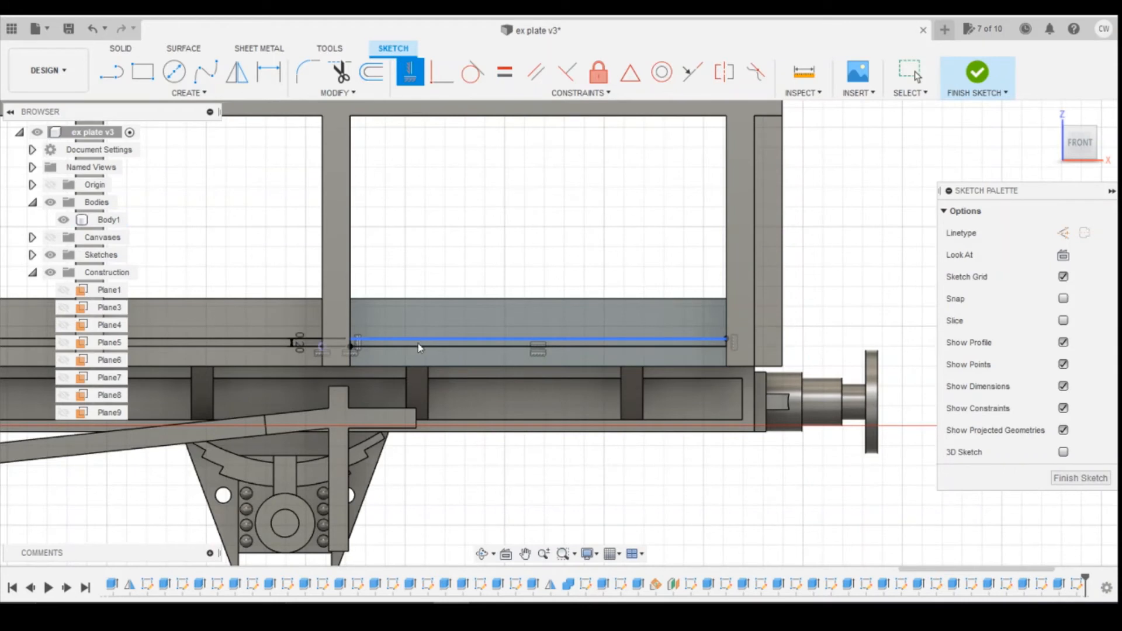
scroll(466, 342, "up", 3)
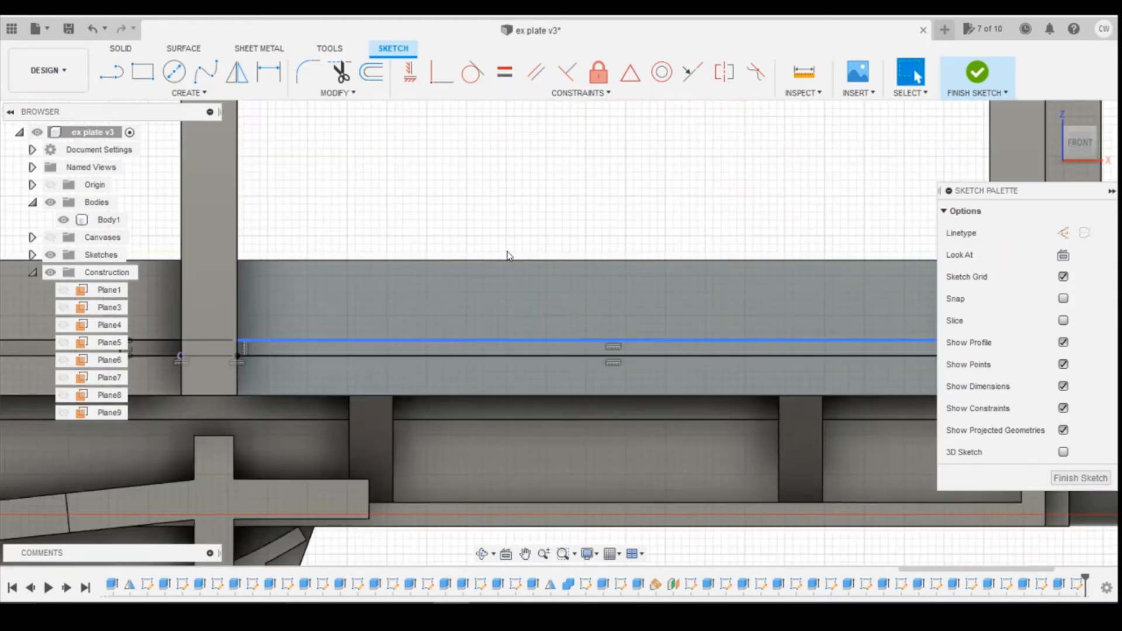
key("Escape")
Extrude the fourth board's narrow rectangle as a cut to complete the groove along this railing
left_click(436, 354)
right_click(436, 356)
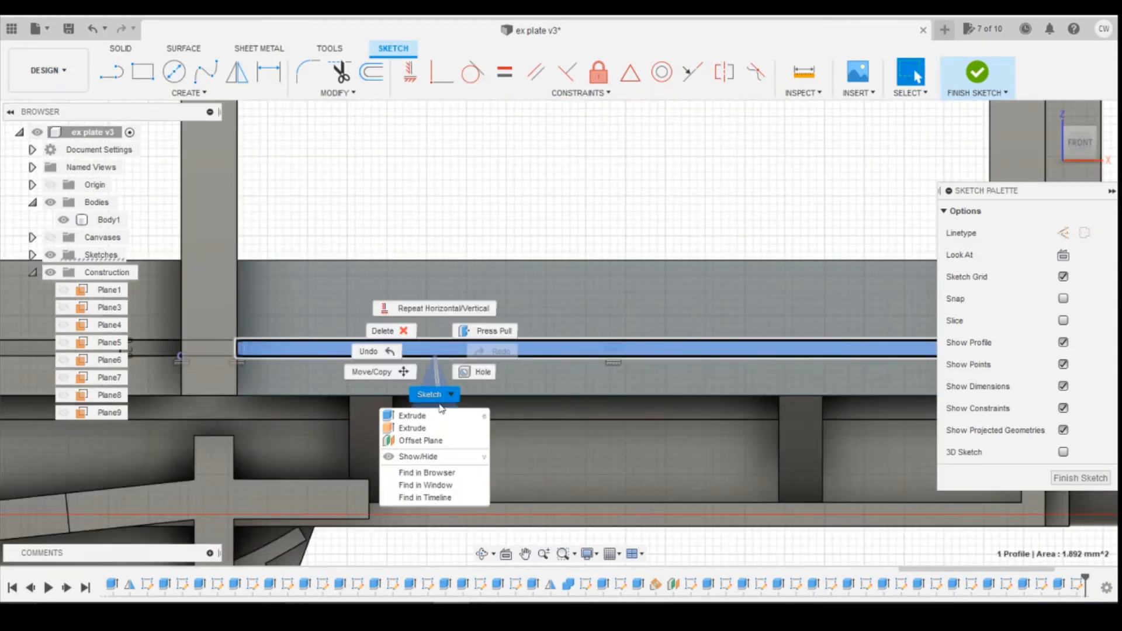
left_click(429, 394)
left_click_drag(228, 361, 226, 359)
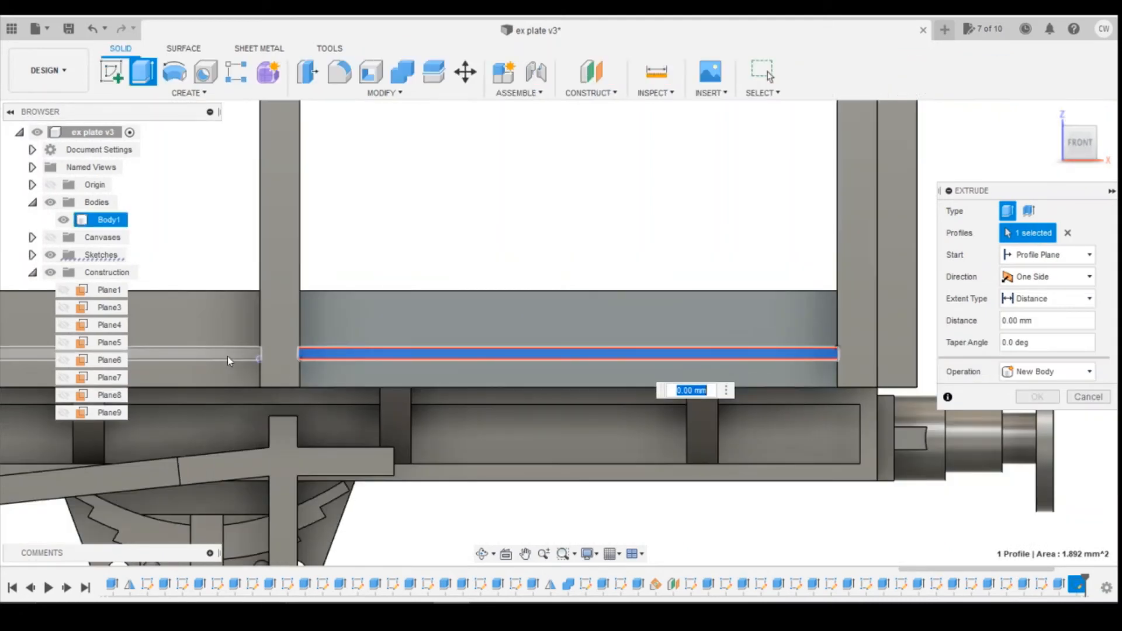
left_click(1040, 420)
Start a sketch on the wagon's end board and draw a 0.2 mm high horizontal rectangle across it, just above the buffer
scroll(882, 247, "down", 5)
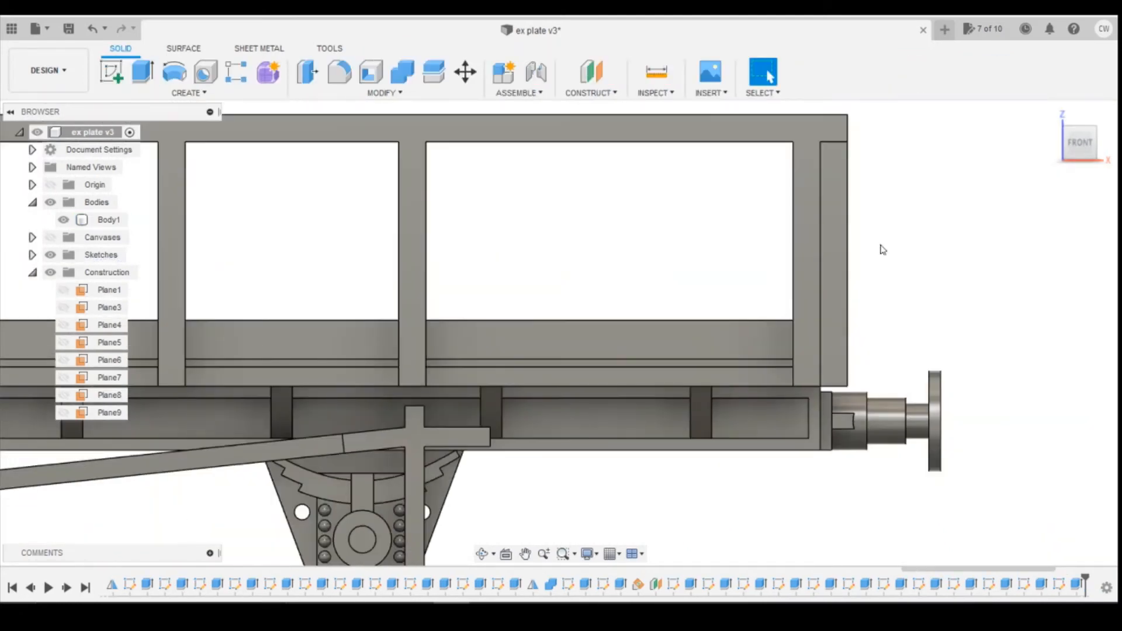
left_click(1058, 141)
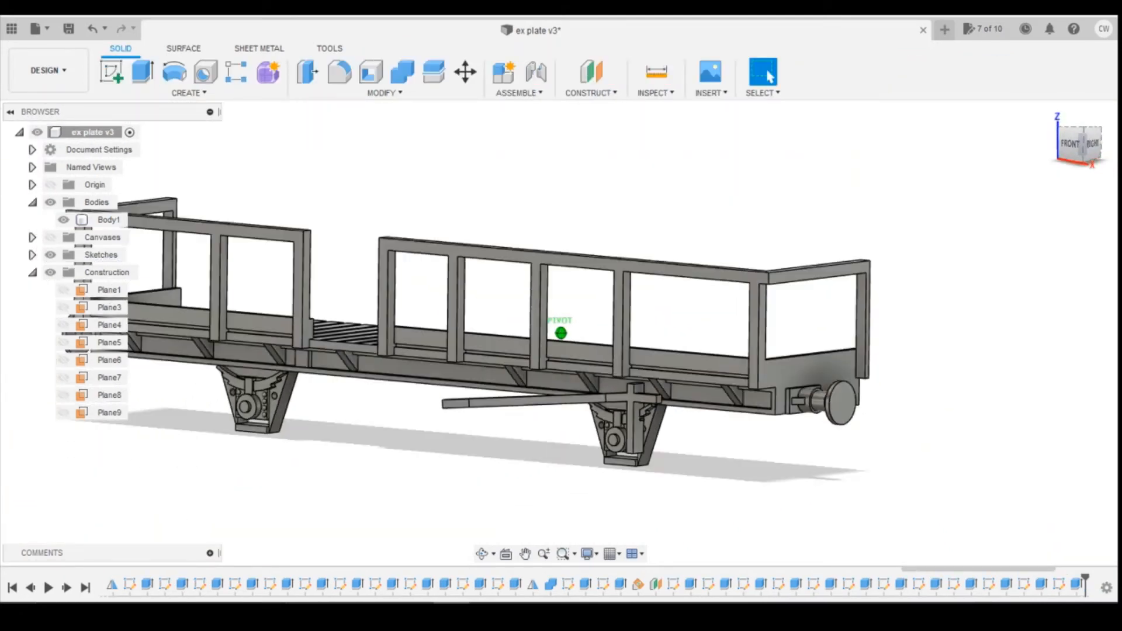
left_click(111, 71)
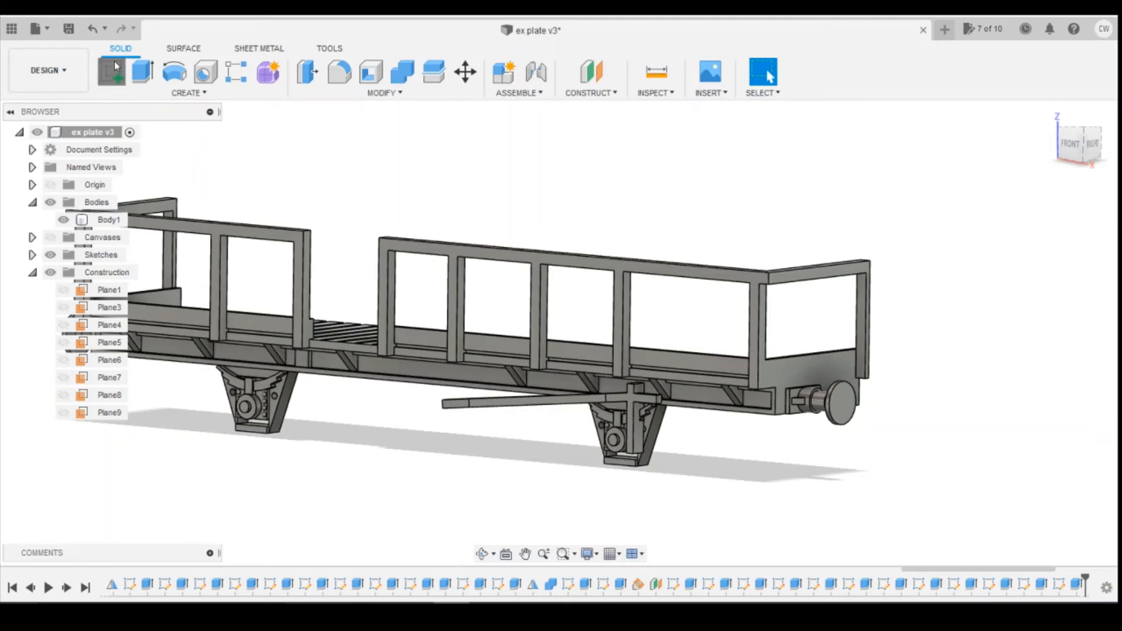
left_click(800, 373)
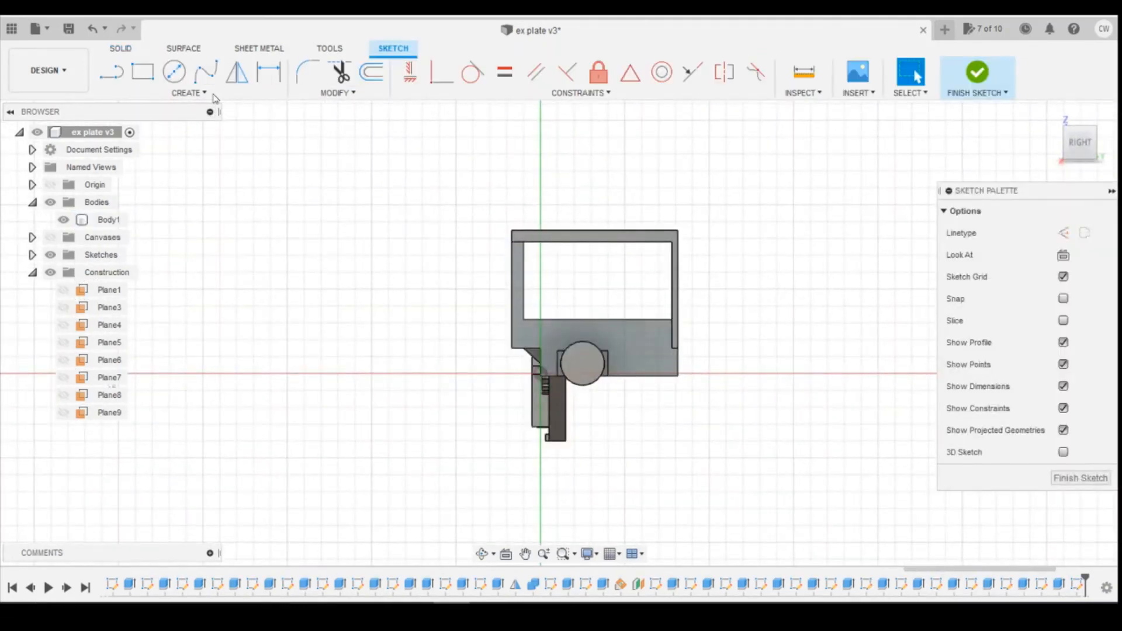
left_click(143, 73)
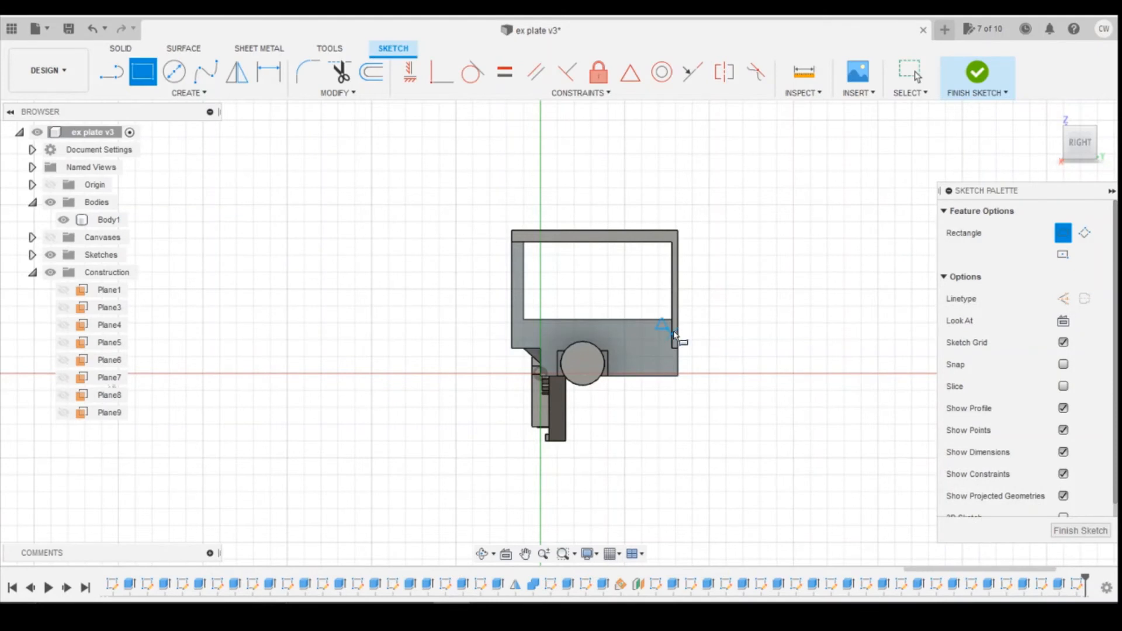
scroll(670, 325, "up", 5)
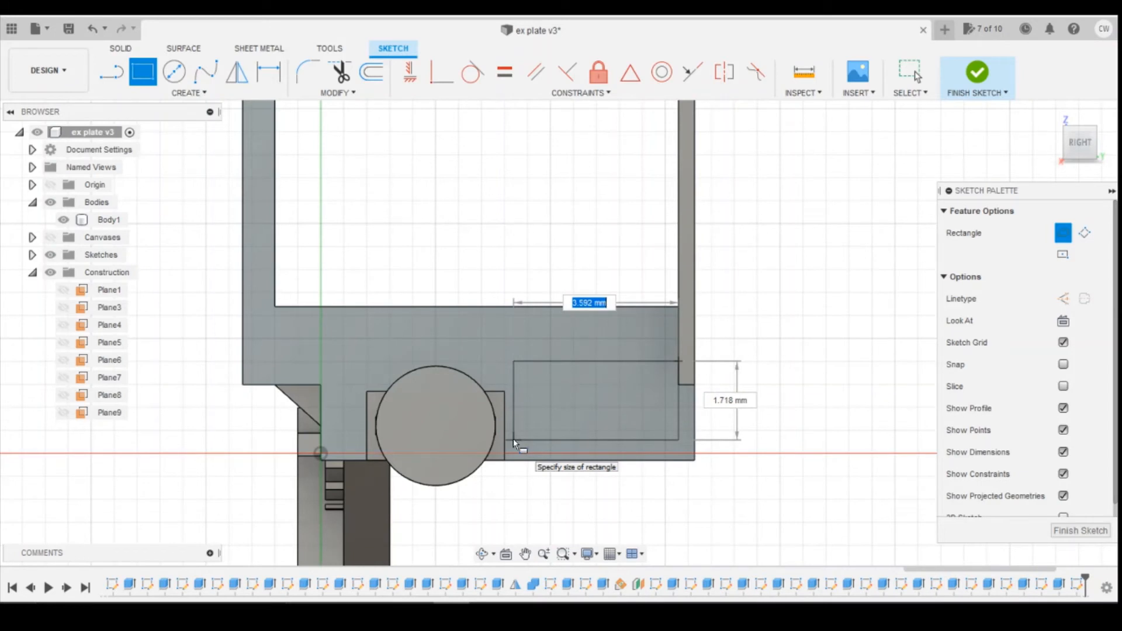
key("Tab")
type("0.2")
key("Tab")
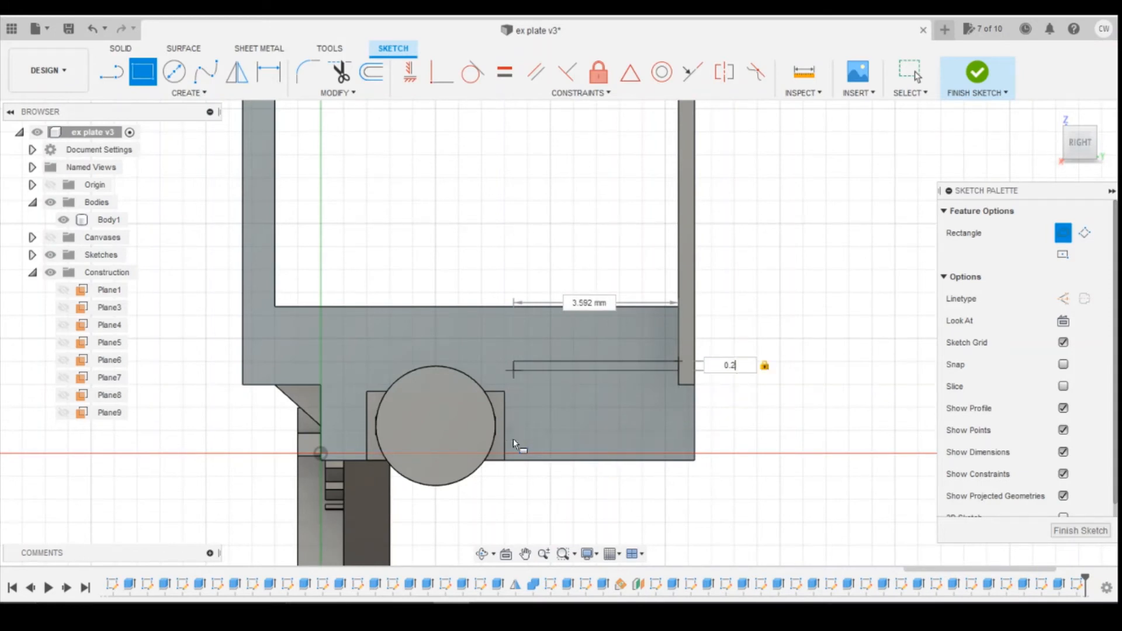
left_click(295, 355)
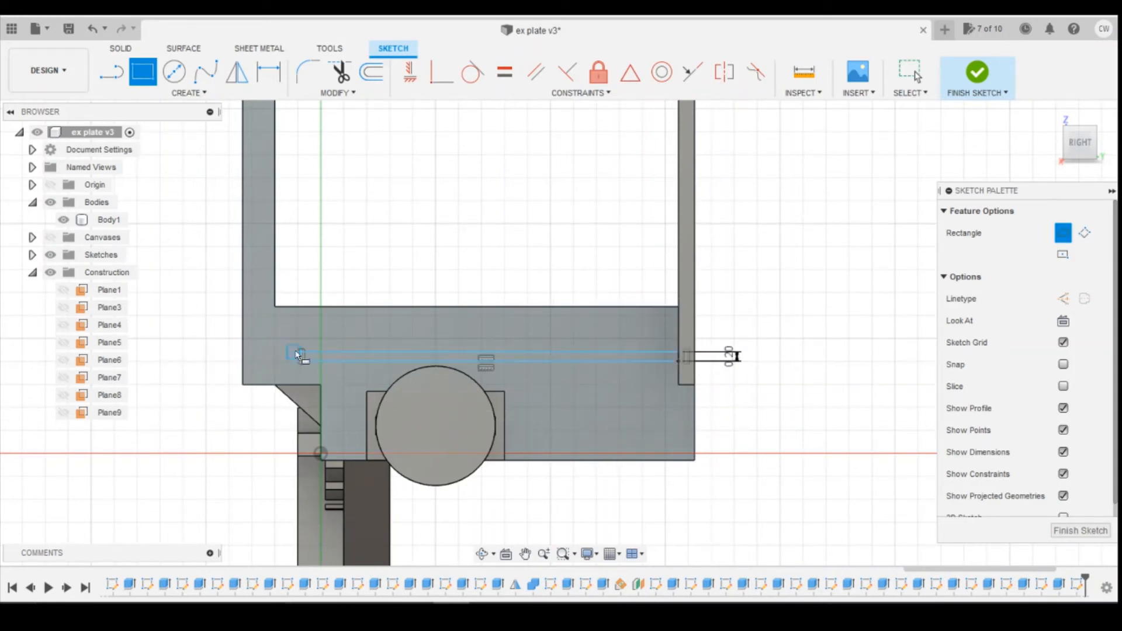
key("Escape")
Align the free end of the end board's rectangle vertically with the railing opening's lower corner using a Horizontal/Vertical constraint
left_click(410, 72)
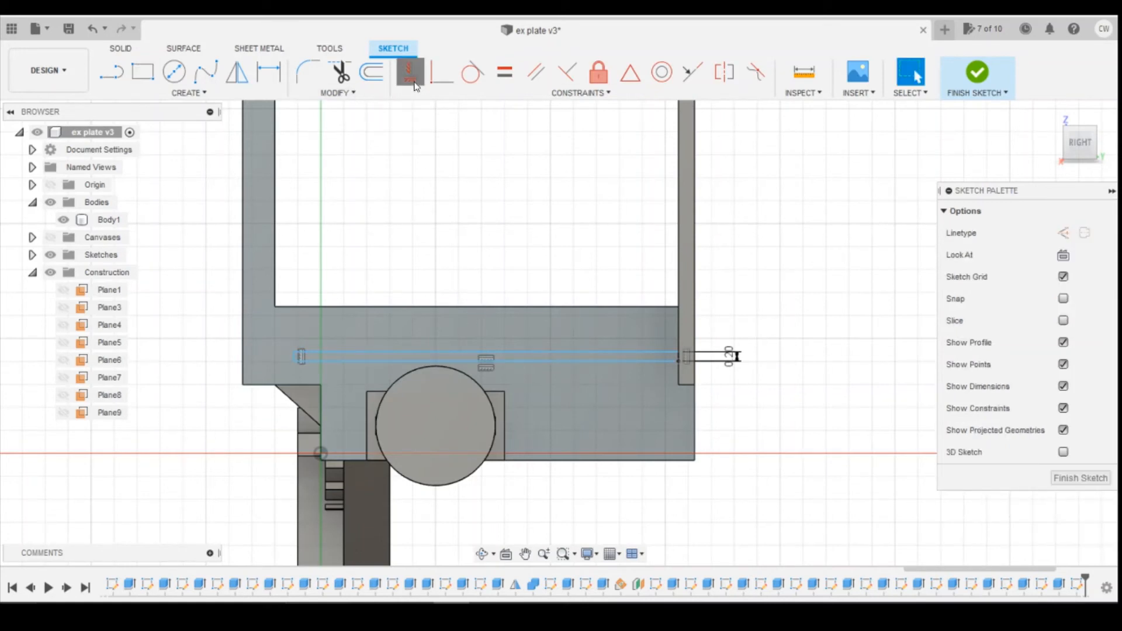
left_click(275, 308)
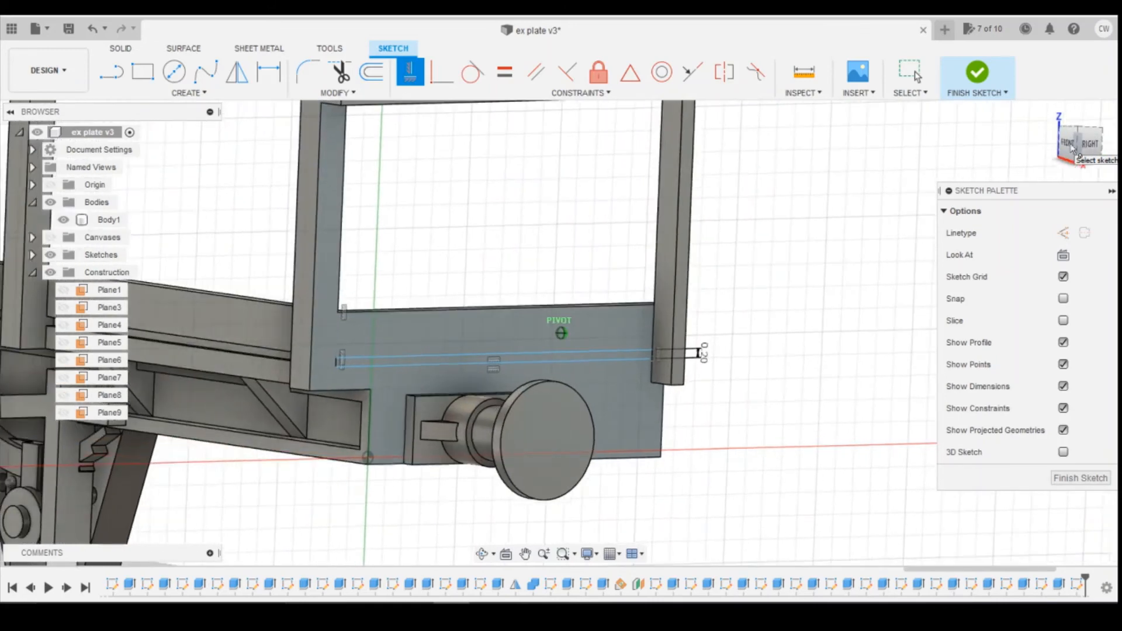
Try to align the end board's rectangle with the side board's groove using a Horizontal/Vertical constraint
scroll(454, 345, "up", 3)
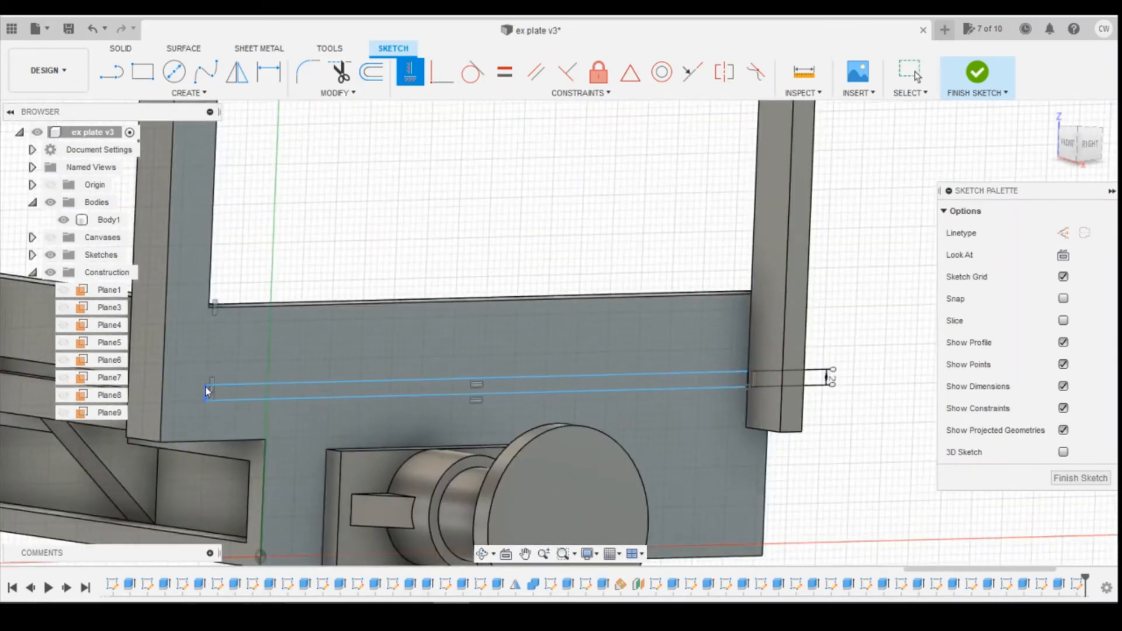
left_click(207, 391)
key("Escape")
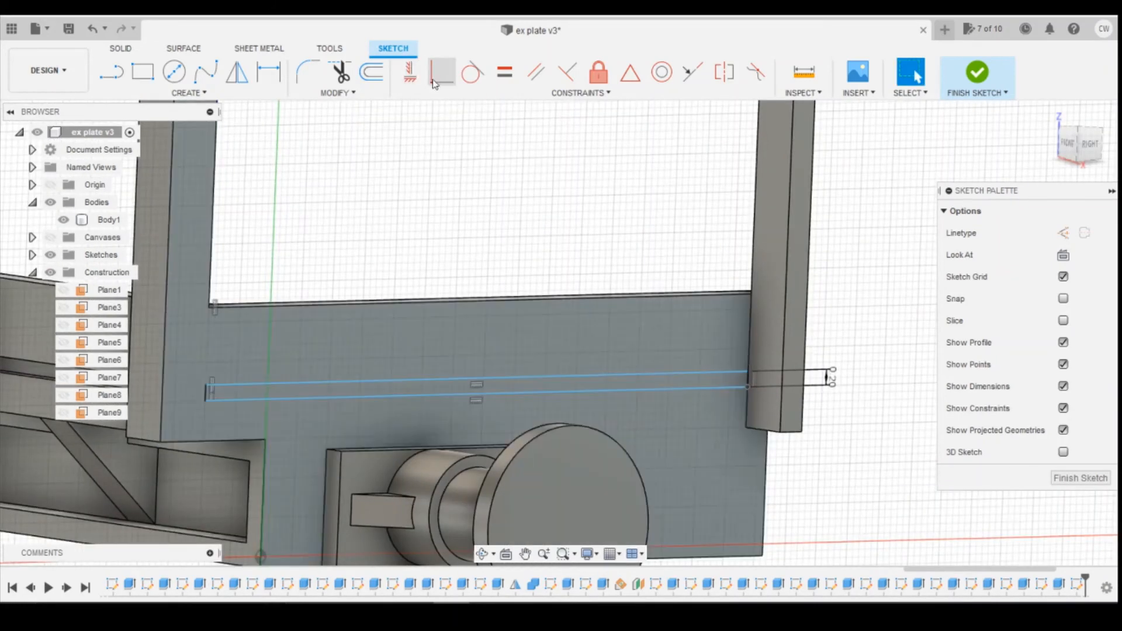
left_click(411, 72)
left_click(207, 389)
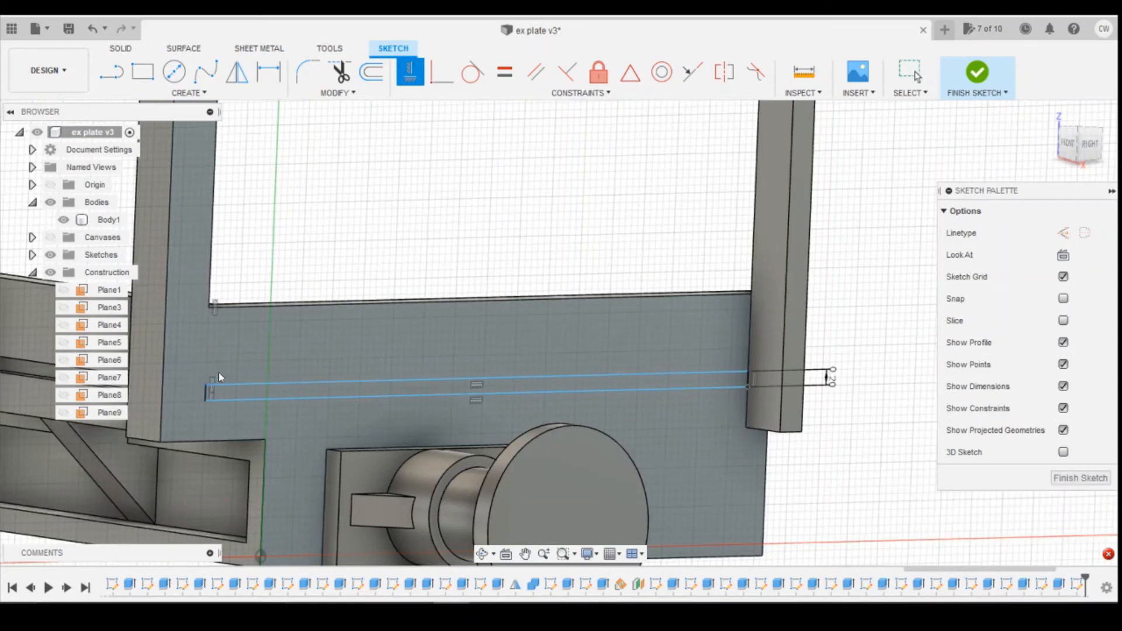
key("Escape")
left_click(410, 83)
left_click(205, 386)
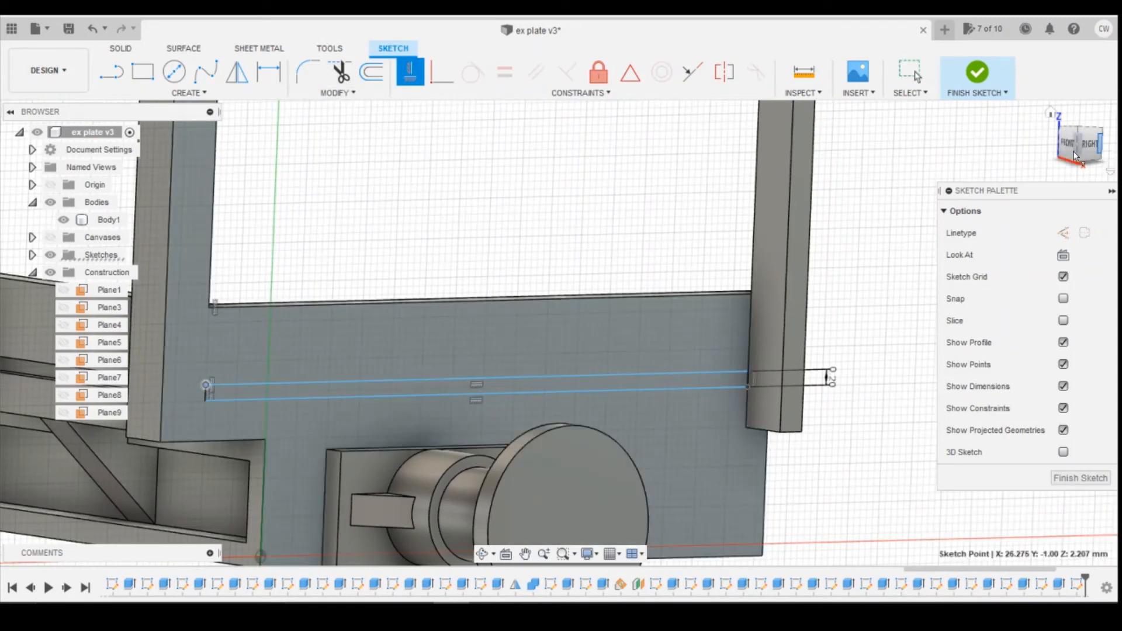
mouse_move(1073, 148)
left_mouse_down()
mouse_move(1107, 140)
mouse_move(1113, 151)
left_mouse_up()
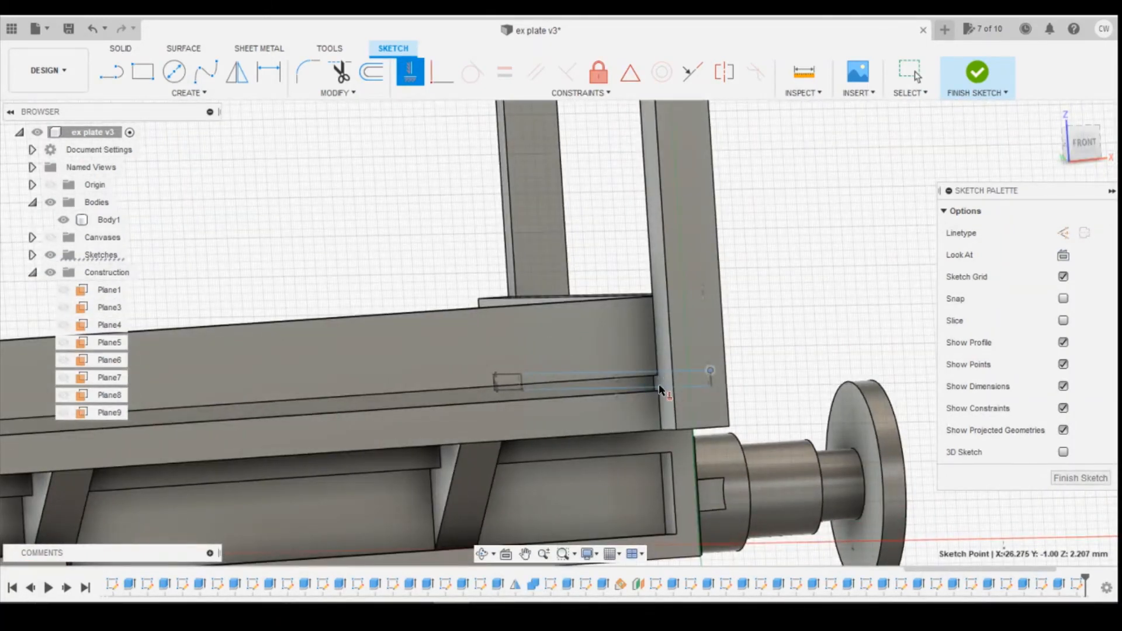
scroll(660, 389, "down", 3)
key("Escape")
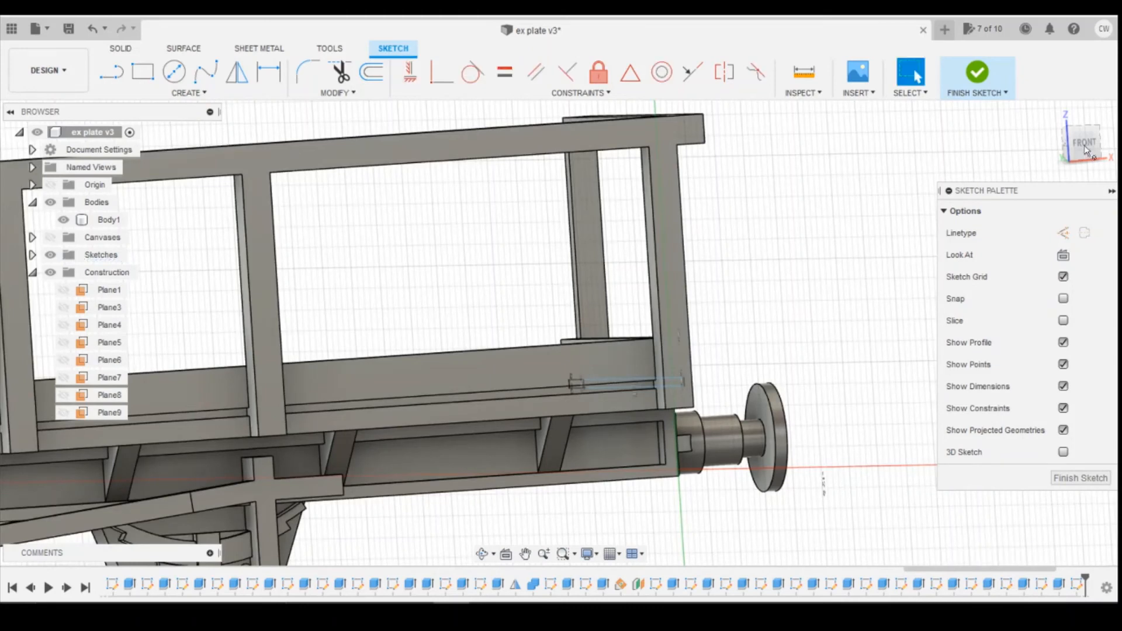
Dimension the vertical distance from the end board rectangle's lower line to the short bottom edge beneath the corner post
left_click_drag(1083, 144, 935, 157)
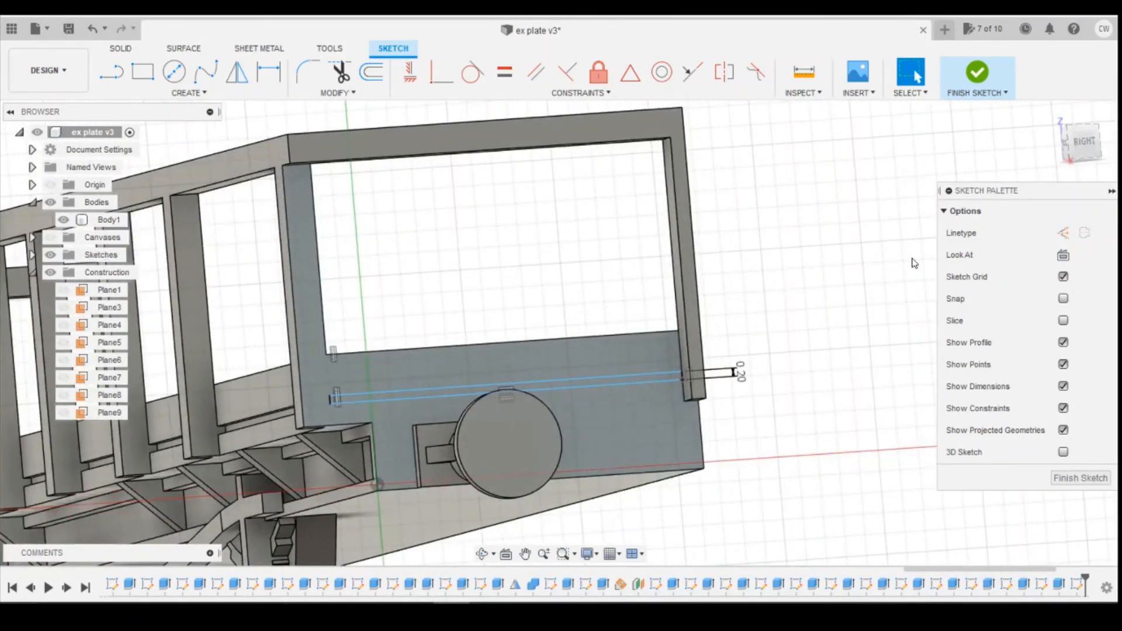
key("d")
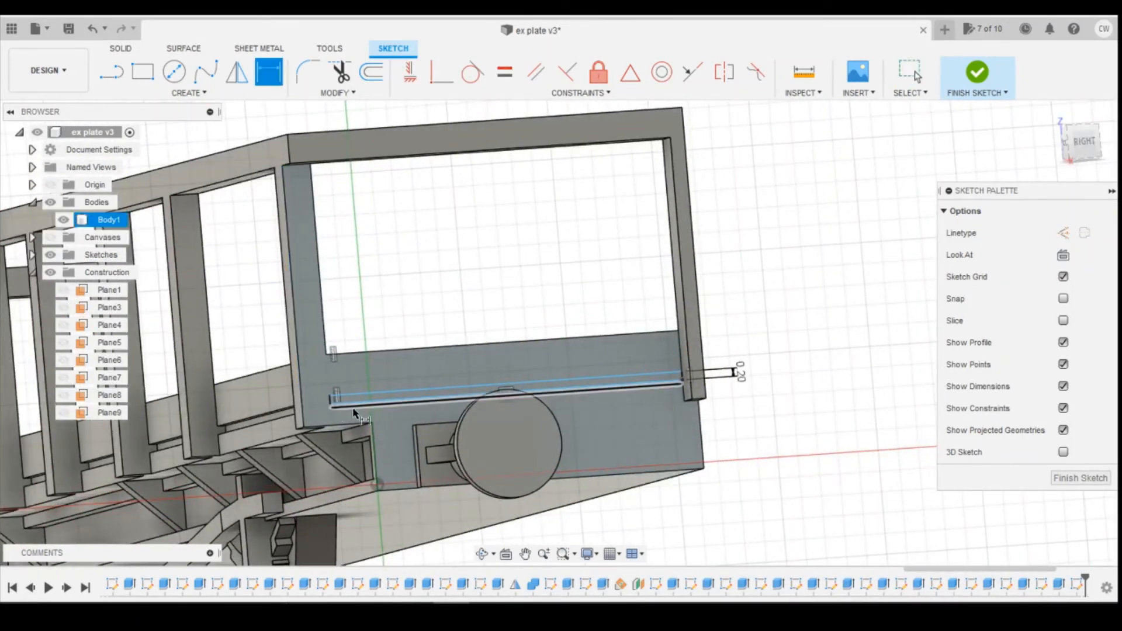
left_click(359, 401)
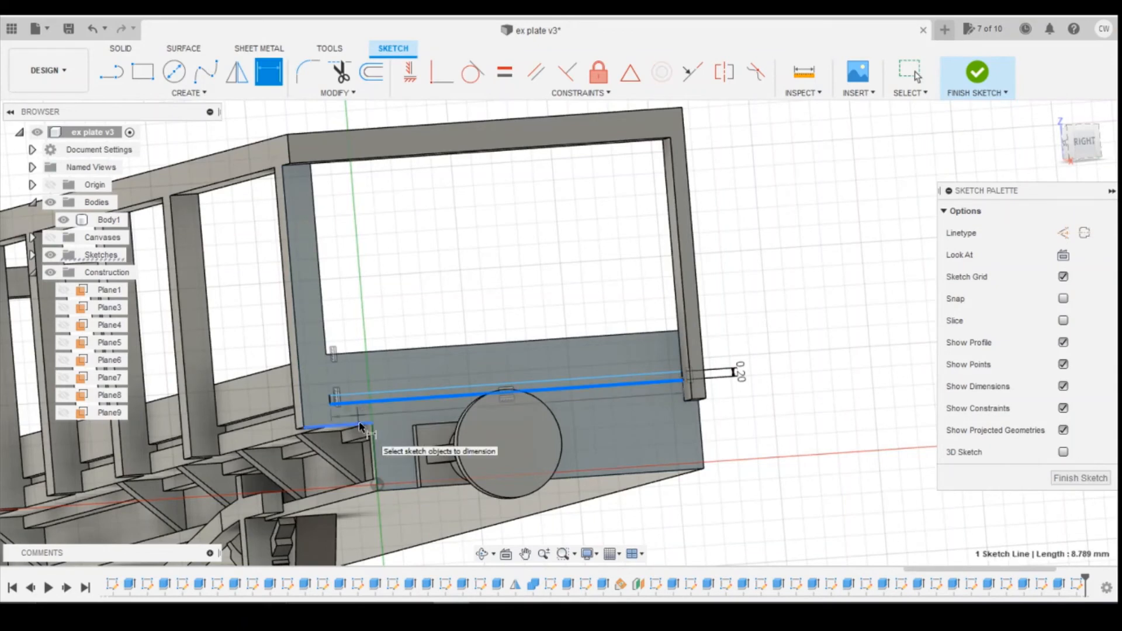
left_click(359, 422)
left_click(786, 424)
type("0")
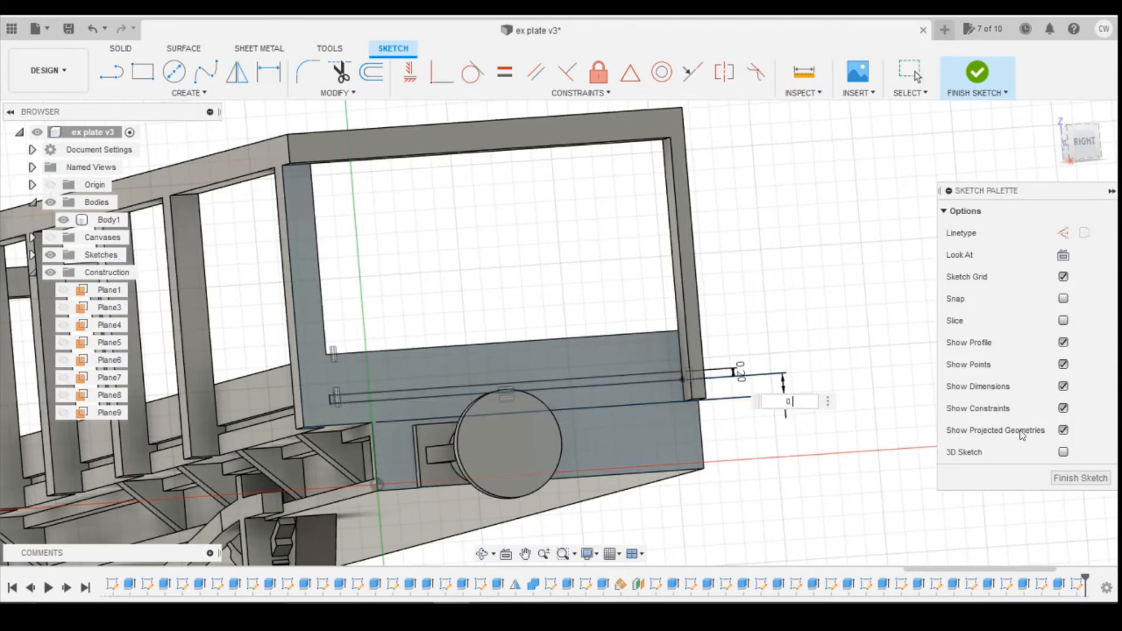
type(".25")
key("Return")
key("Escape")
Extrude the end board's narrow rectangle -0.2 mm to cut its horizontal plank groove
scroll(432, 395, "up", 3)
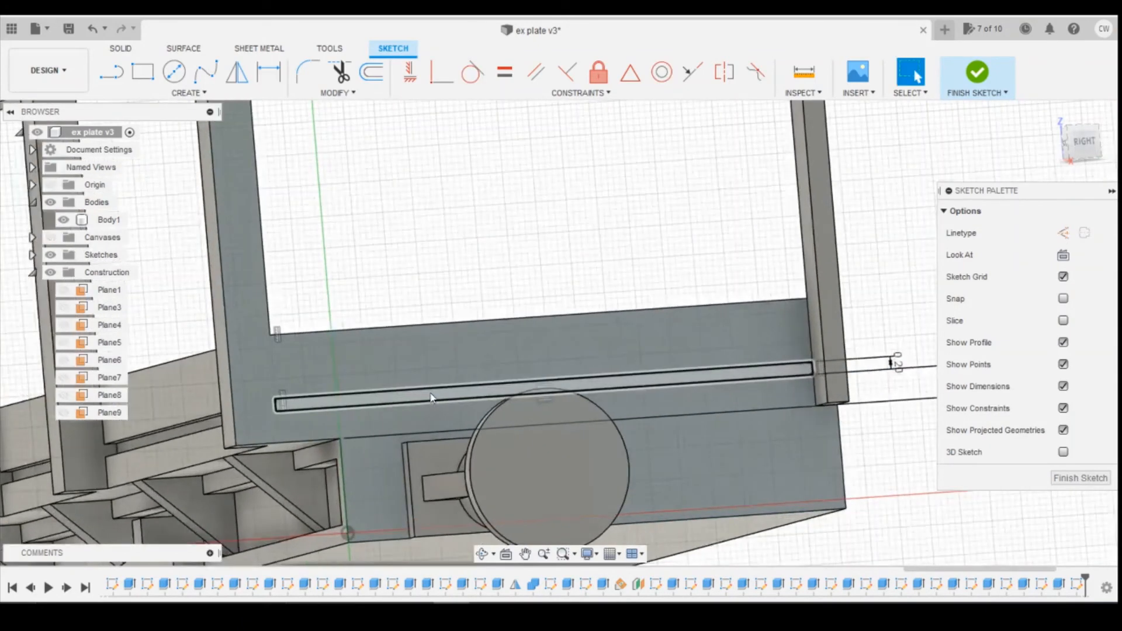
left_click(432, 398)
right_click(431, 397)
left_click(426, 455)
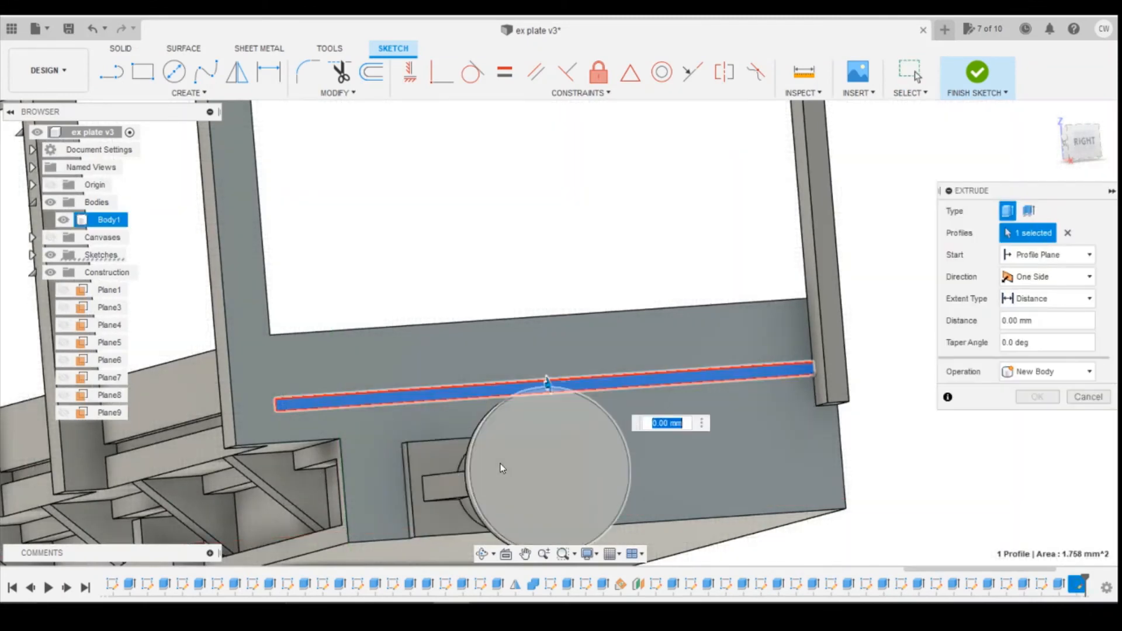
type("-0.2")
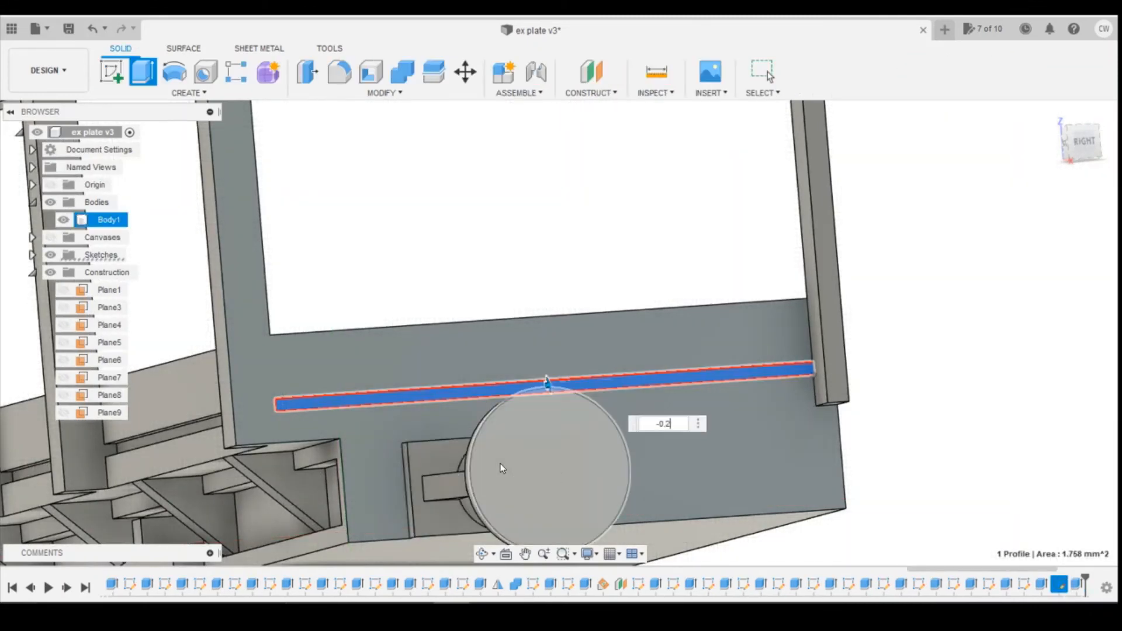
key("Return")
scroll(985, 252, "down", 4)
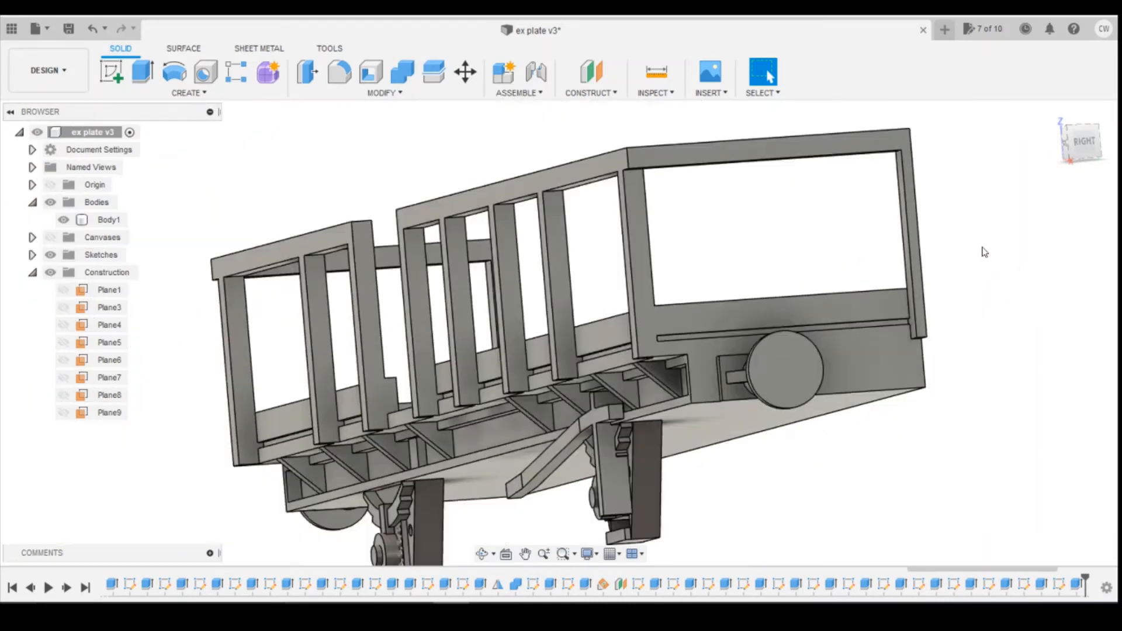
Start a sketch on the opposite end board and draw a 0.2 mm high horizontal rectangle across it, just above the buffer
scroll(985, 252, "down", 1)
left_click_drag(1068, 146, 1068, 152)
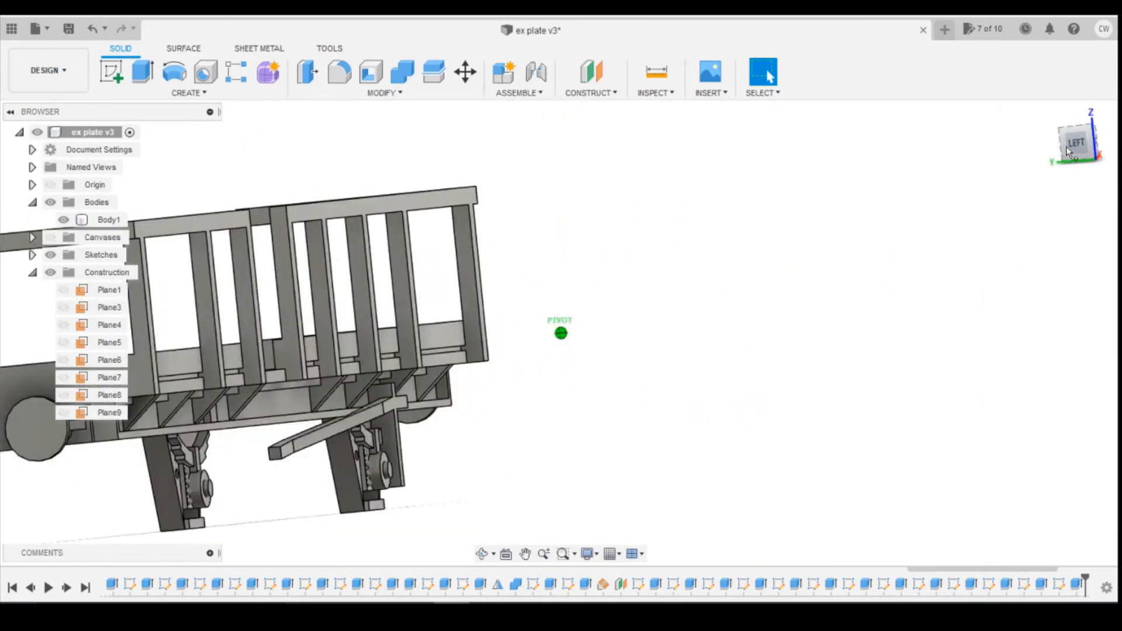
scroll(794, 281, "down", 4)
scroll(420, 322, "up", 3)
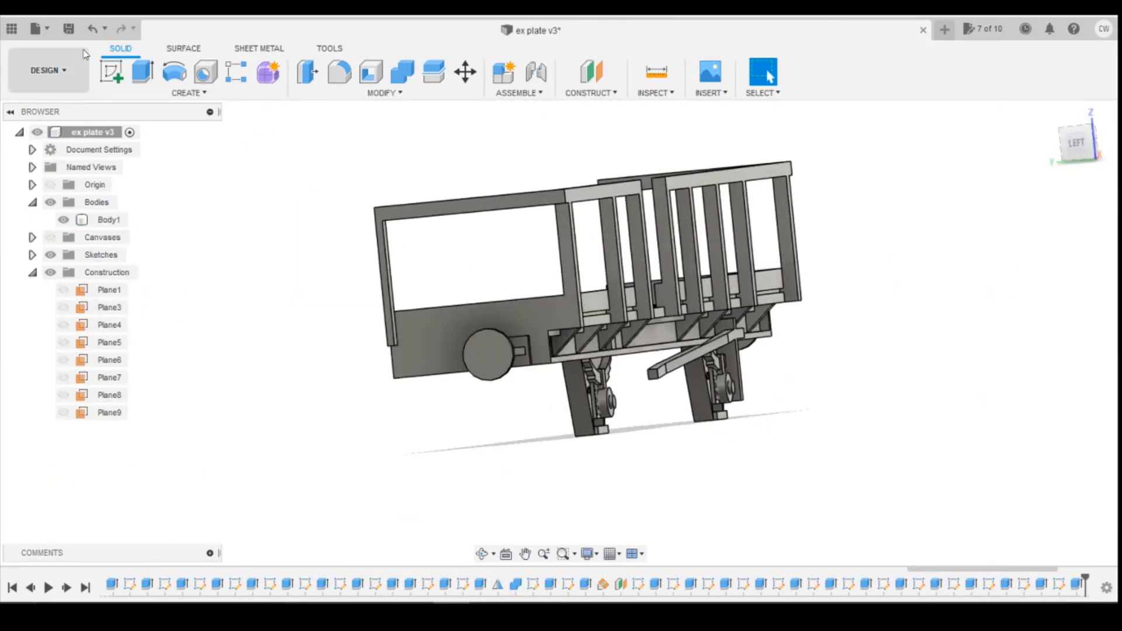
left_click(111, 72)
left_click(426, 321)
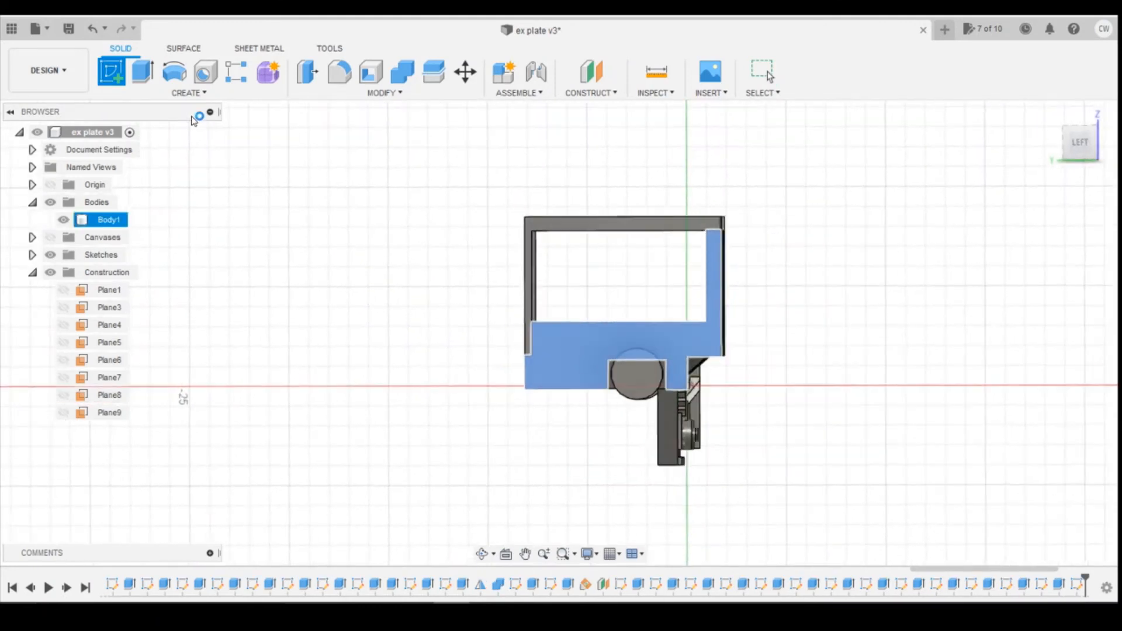
key("r")
scroll(570, 339, "up", 3)
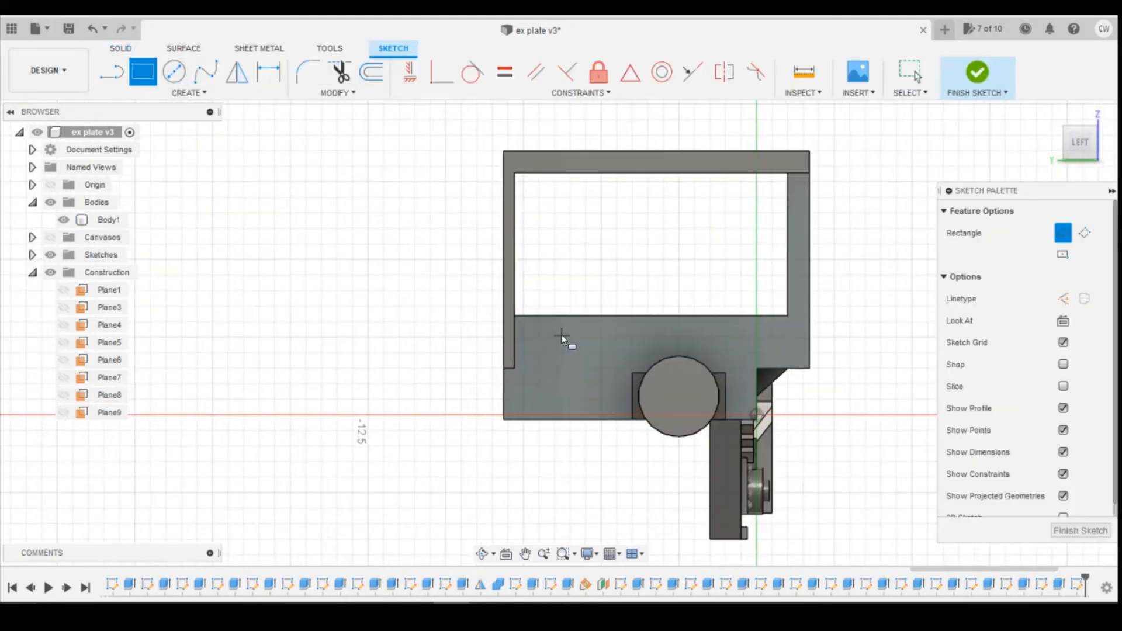
left_click(515, 354)
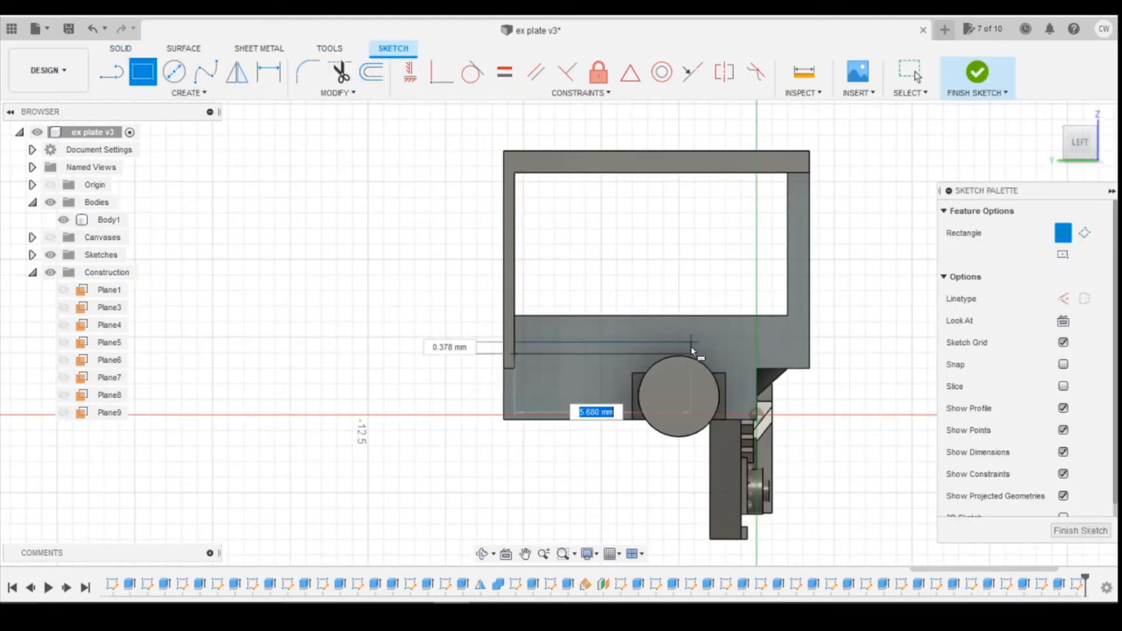
type("0.2")
key("Tab")
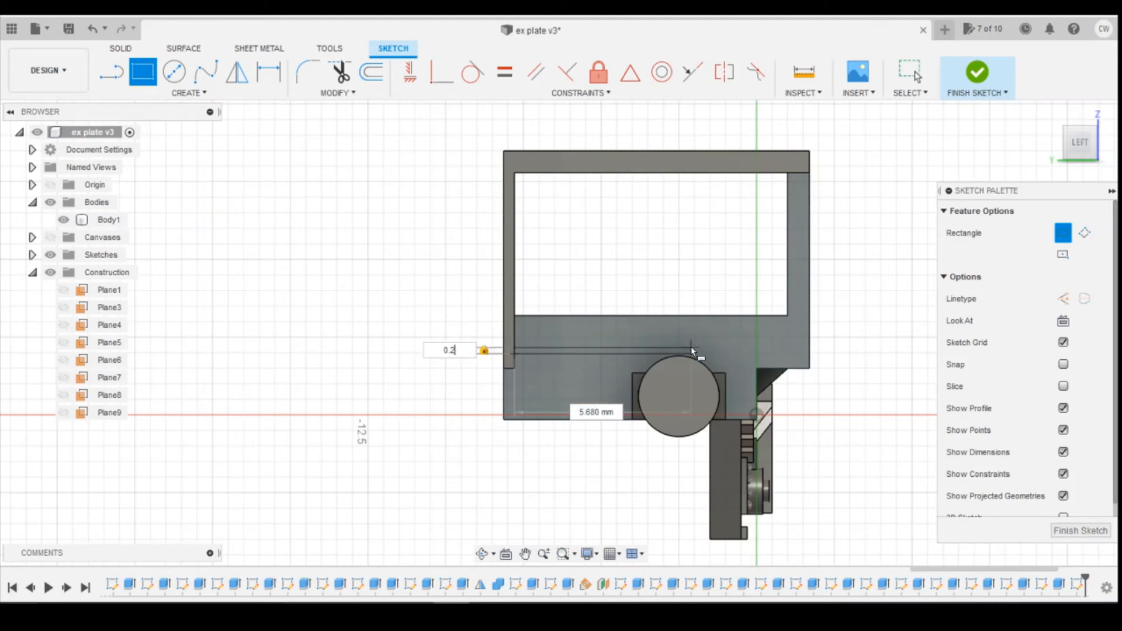
left_click(783, 346)
Align the rectangle's free end vertically with the opening's lower corner and set its lower line 0.5 mm above the corner post's bottom edge
left_click(415, 86)
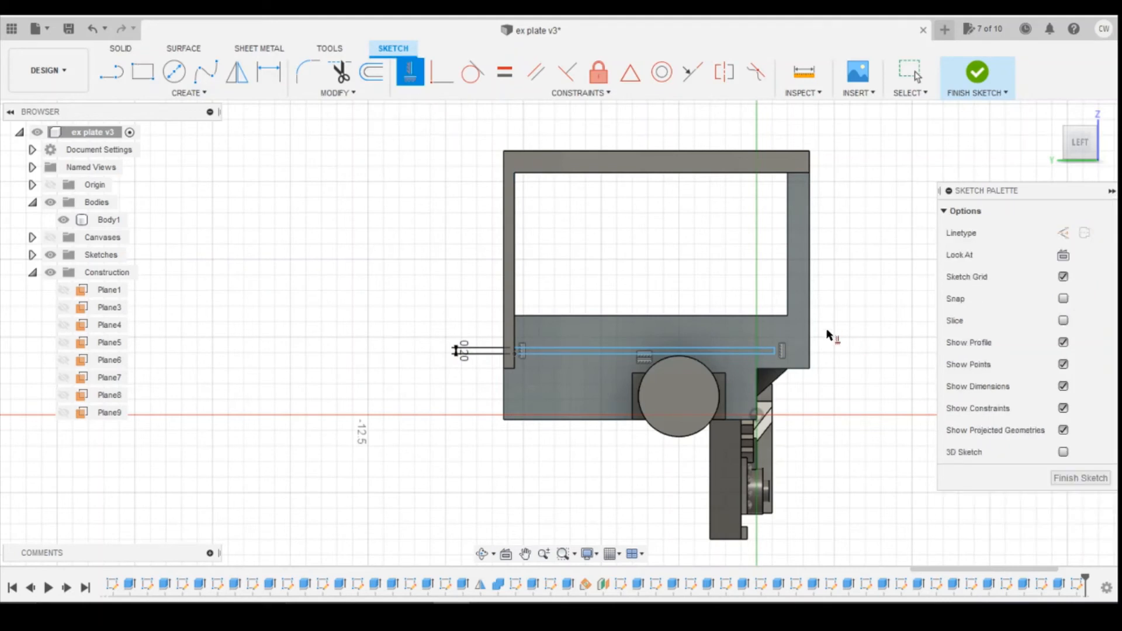
left_click(780, 351)
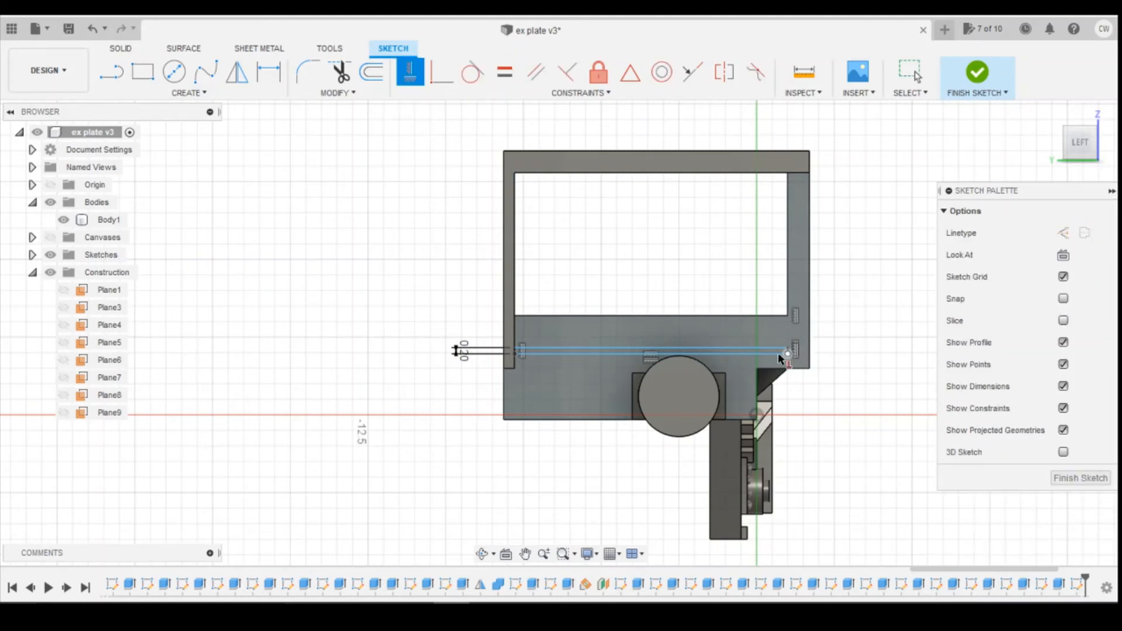
key("d")
scroll(760, 359, "up", 3)
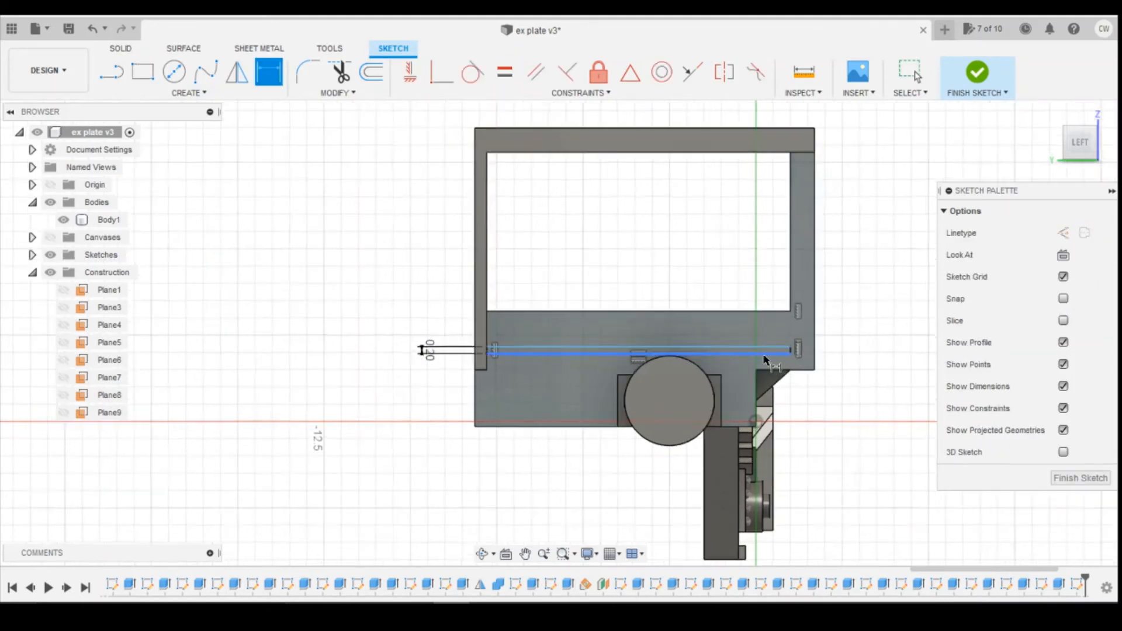
left_click(776, 352)
left_click(783, 378)
left_click(871, 366)
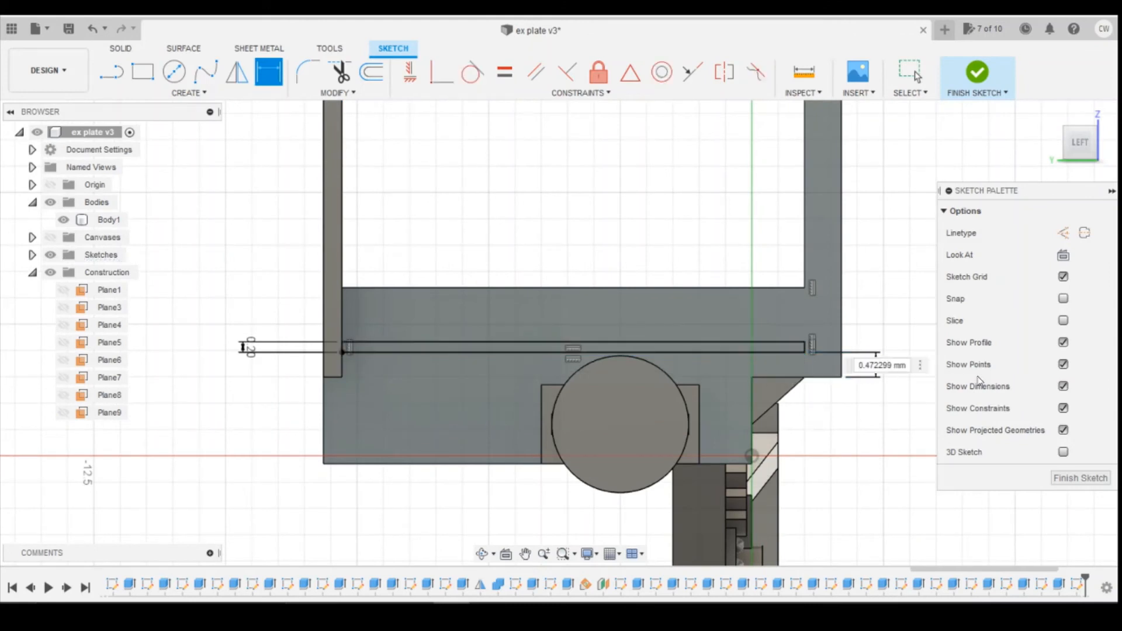
type("0.5")
key("Return")
key("Escape")
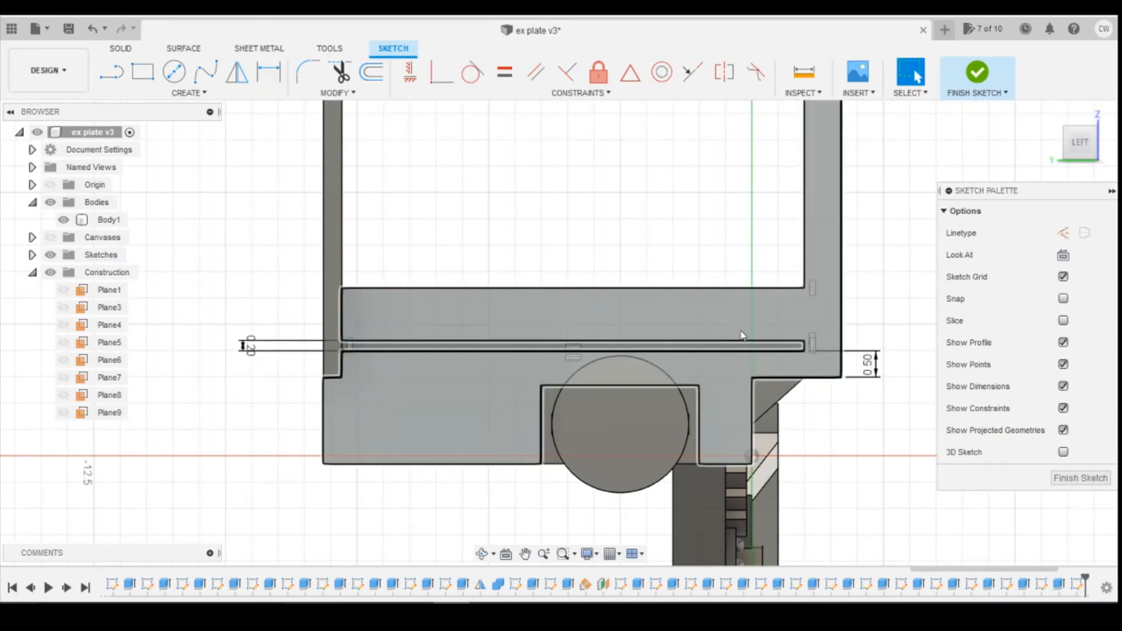
Extrude the second end board's narrow rectangle inward to cut its plank groove
scroll(745, 345, "up", 4)
left_click(743, 355)
right_click(745, 355)
left_click(745, 411)
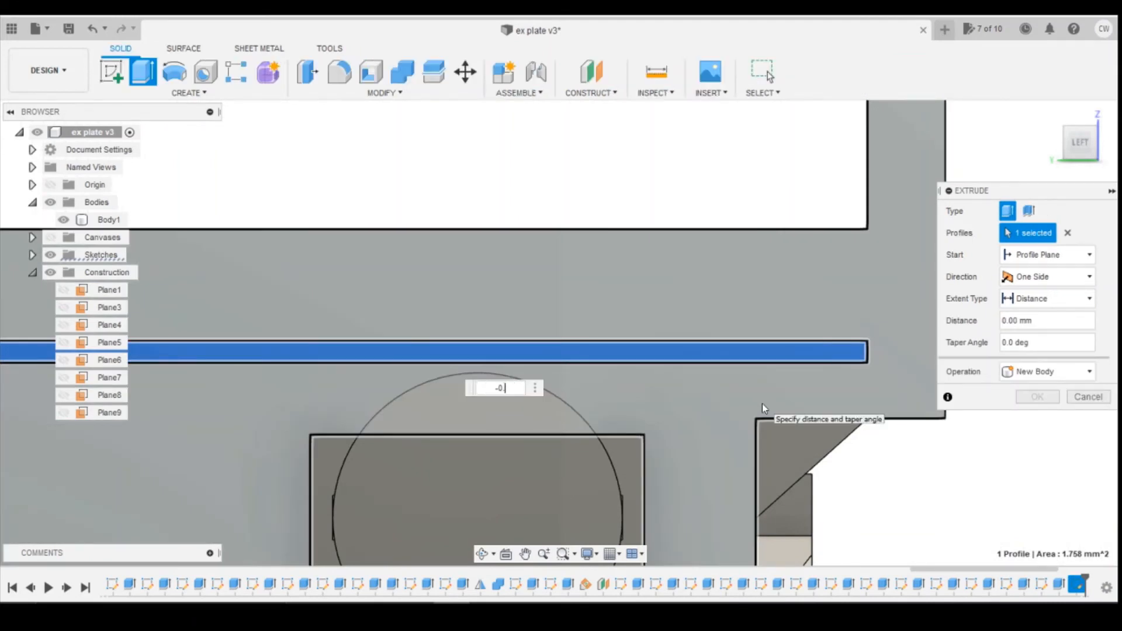
type("-0")
key("Escape")
scroll(738, 400, "down", 2)
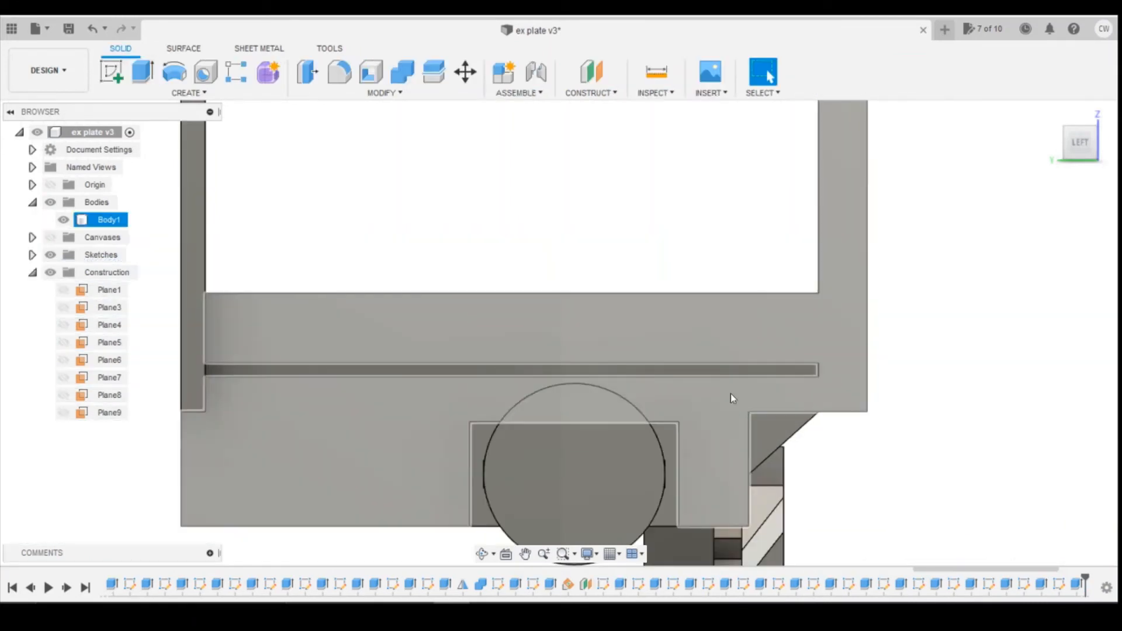
Examine the grooved side and end boards and the plank deck from the front and the back of the wagon
scroll(730, 394, "down", 3)
mouse_move(1082, 148)
left_mouse_down()
mouse_move(1112, 146)
mouse_move(1121, 170)
mouse_move(1119, 150)
mouse_move(954, 263)
left_mouse_up()
scroll(836, 293, "down", 5)
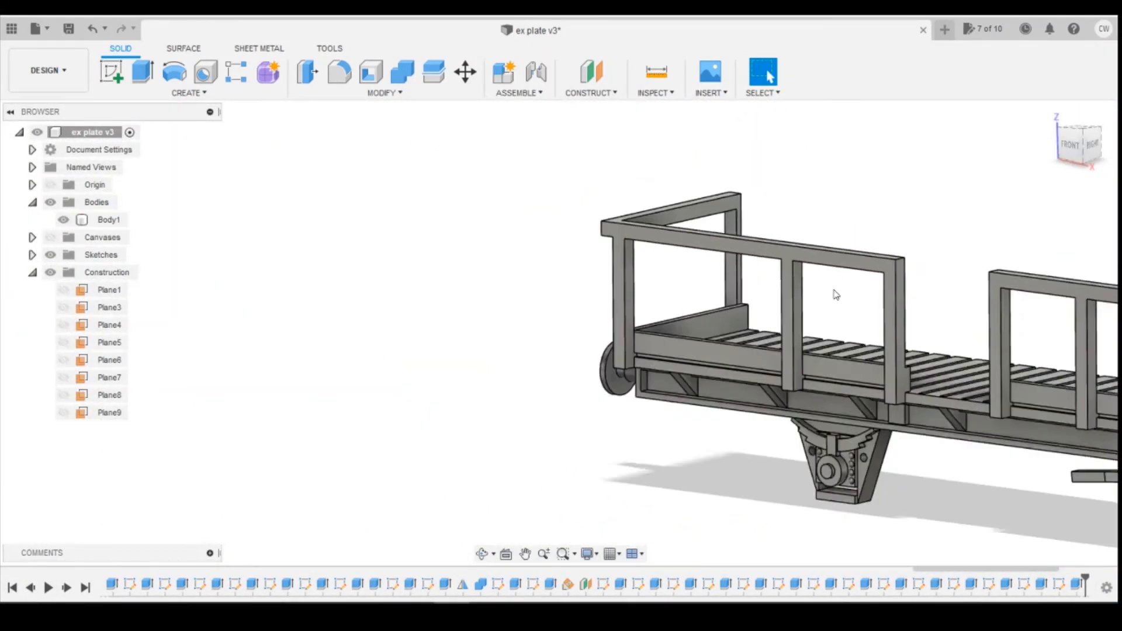
scroll(1052, 298, "up", 4)
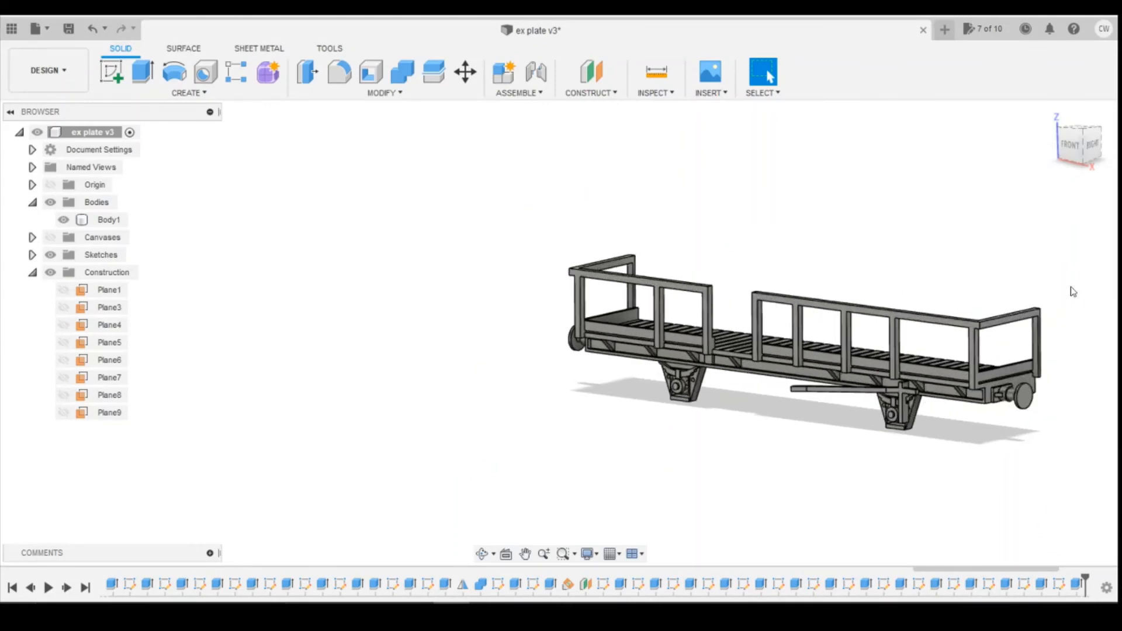
left_click_drag(1068, 149, 1071, 135)
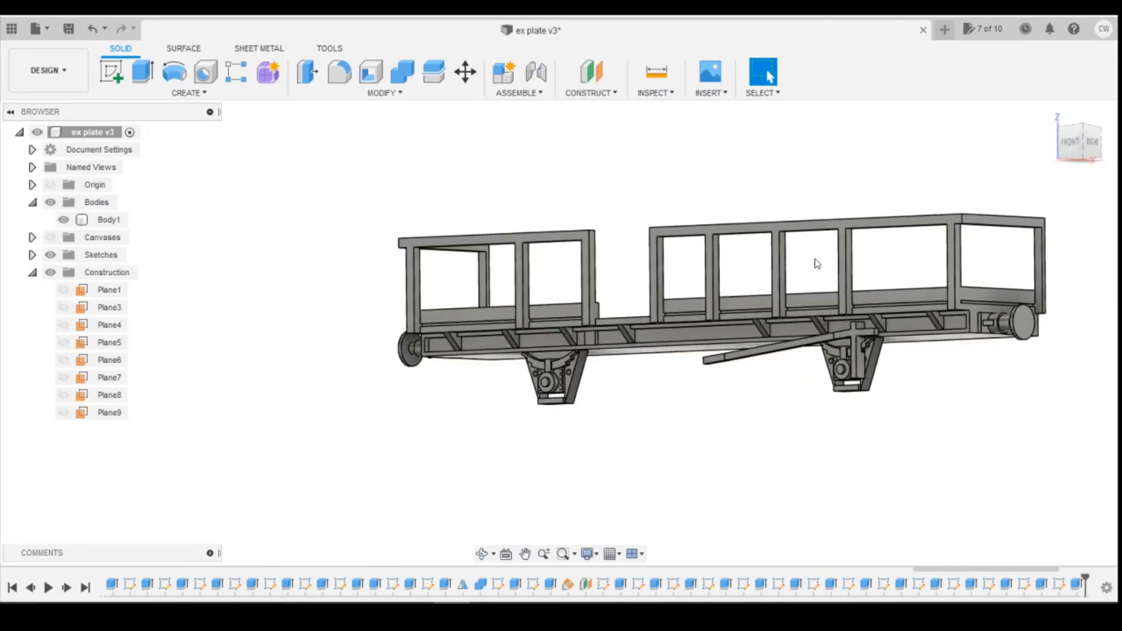
mouse_move(1066, 150)
left_mouse_down()
mouse_move(1061, 171)
mouse_move(1053, 149)
mouse_move(1028, 154)
mouse_move(1023, 182)
left_mouse_up()
scroll(998, 374, "up", 3)
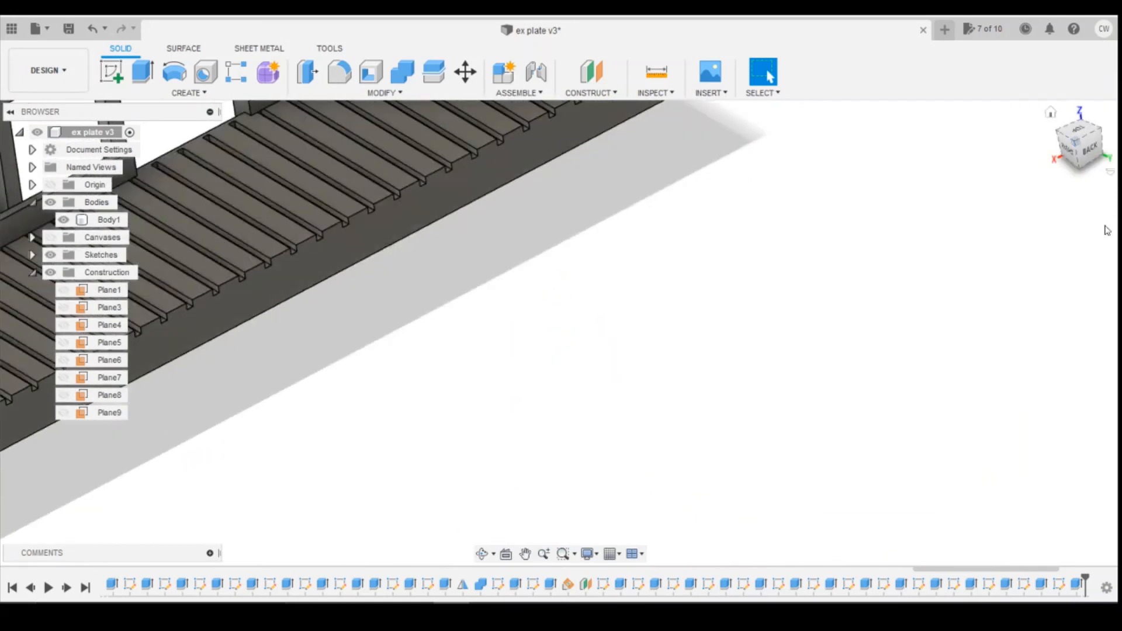
scroll(659, 310, "down", 4)
scroll(234, 289, "up", 5)
scroll(238, 346, "down", 5)
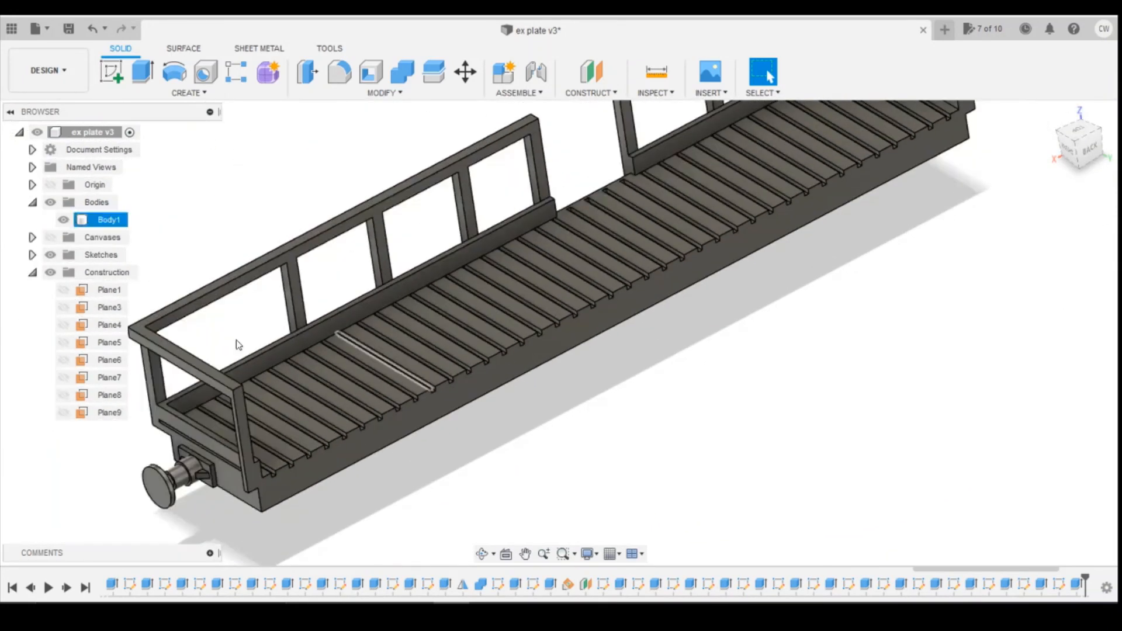
Extrude the top face of the side and end boards at the longer railing section upward 0.2 mm, joined to the body
scroll(245, 360, "up", 4)
scroll(58, 444, "up", 4)
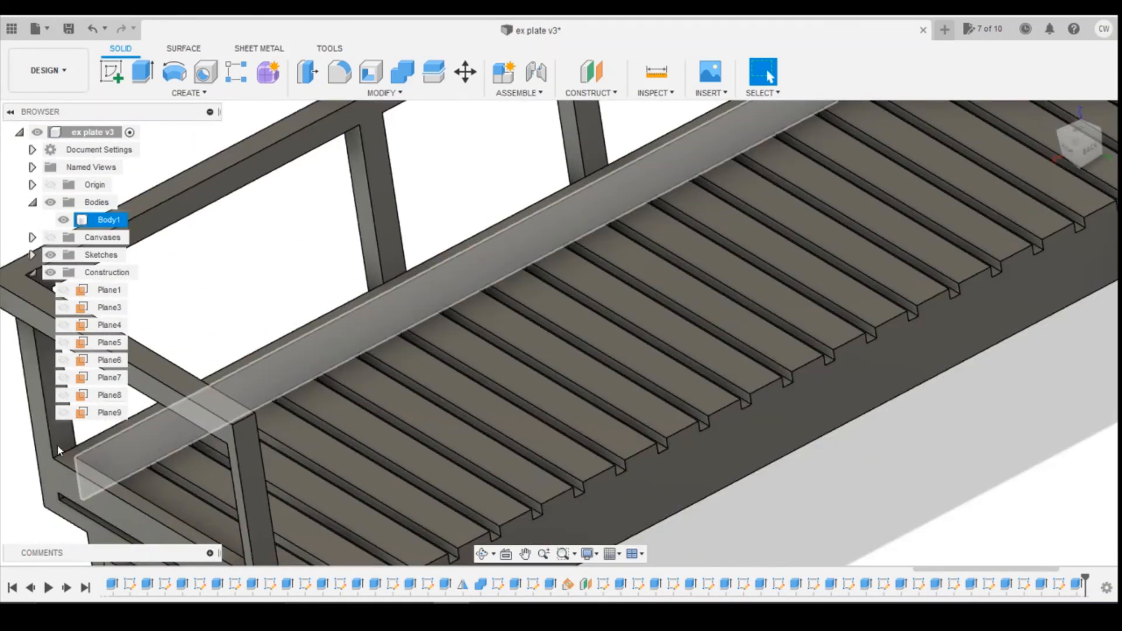
right_click(71, 455)
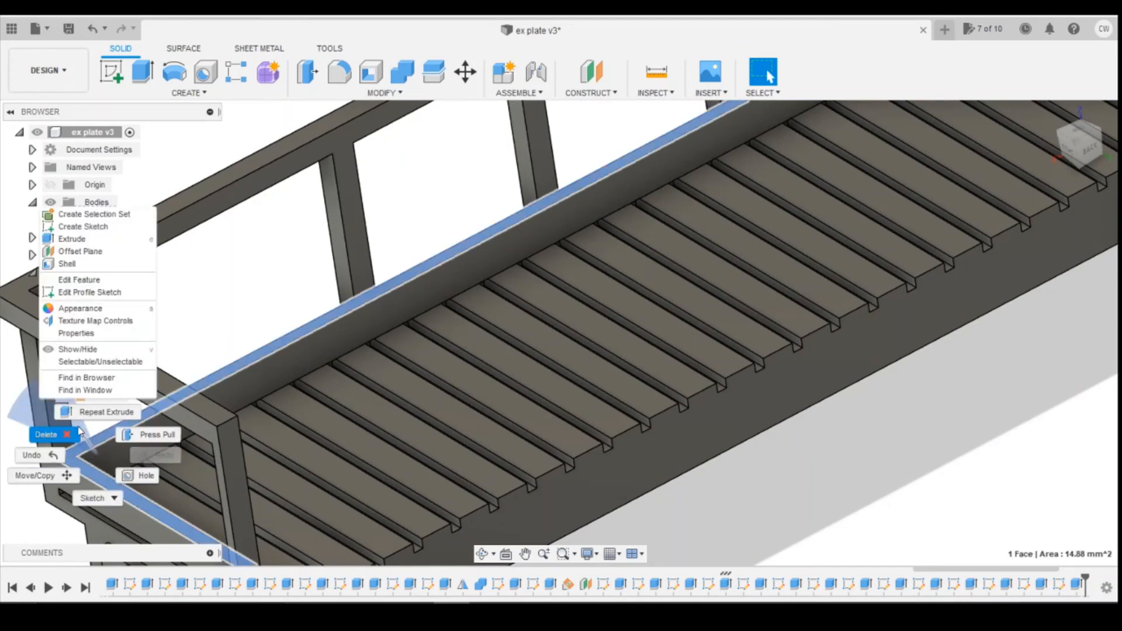
left_click(97, 412)
type("0.2")
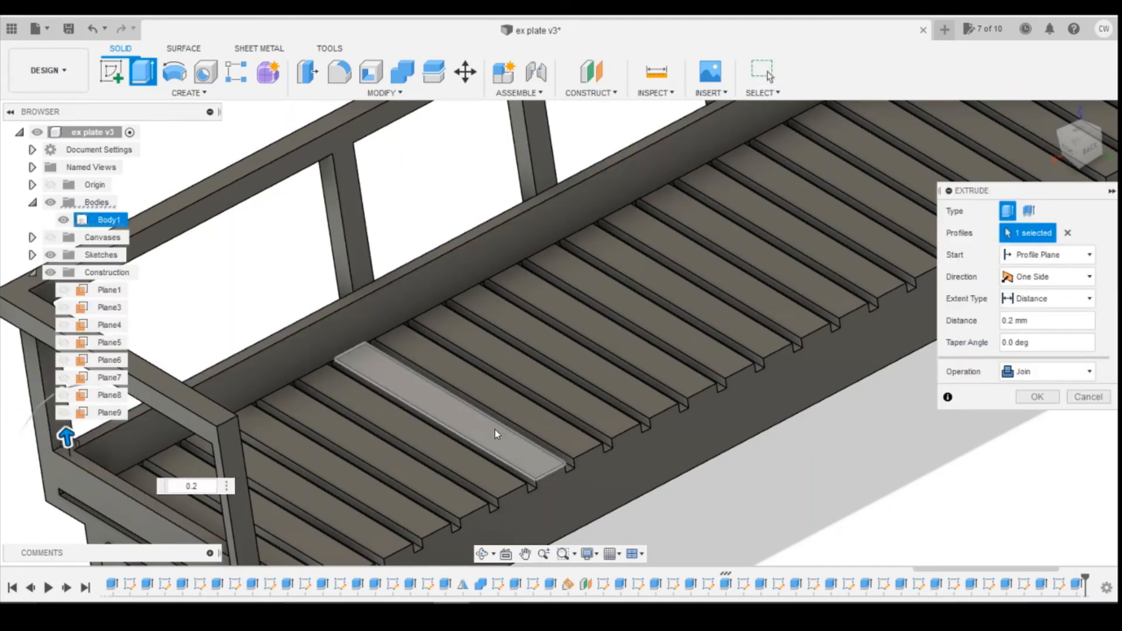
key("Return")
scroll(503, 415, "down", 6)
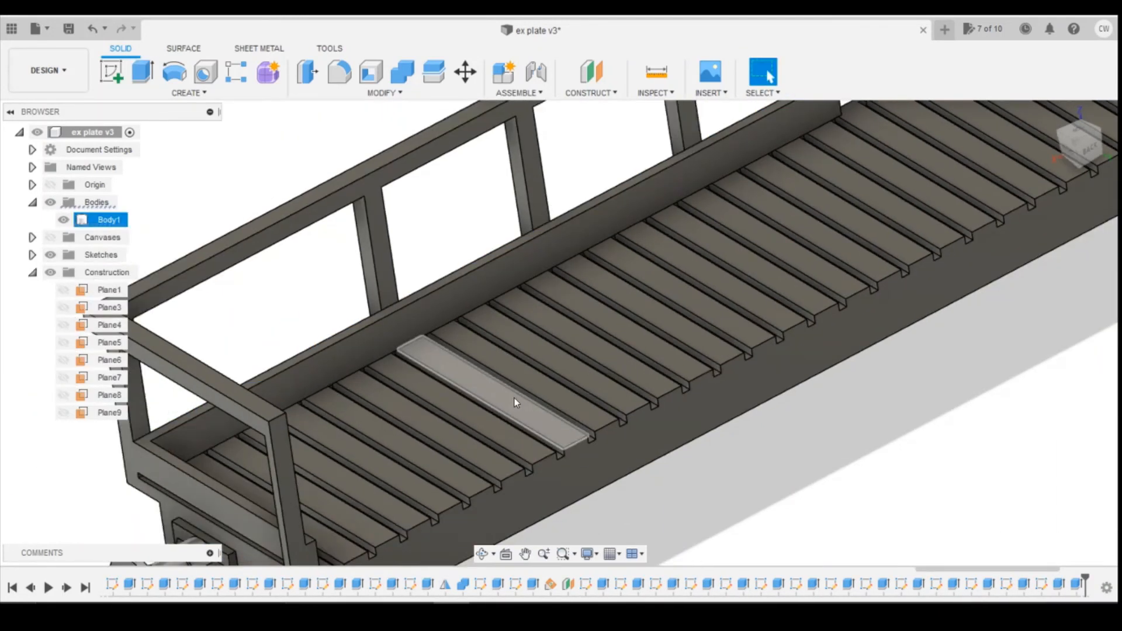
Extrude the top face of the boards at the shorter railing section upward 0.2 mm, joined to the body
scroll(847, 187, "up", 6)
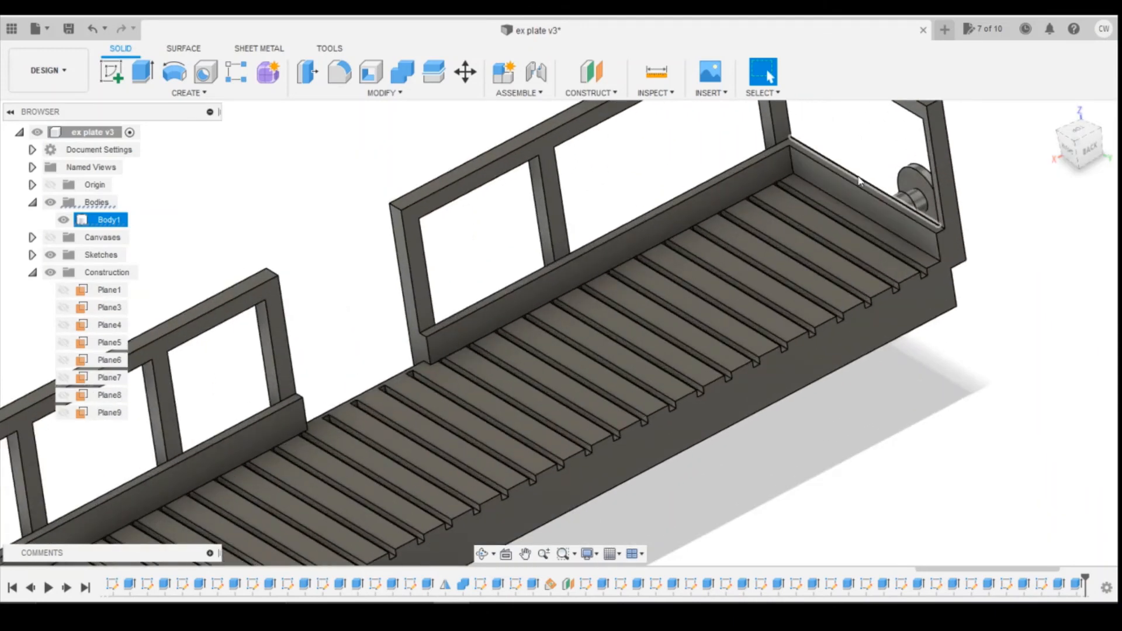
scroll(856, 184, "up", 2)
scroll(865, 187, "up", 3)
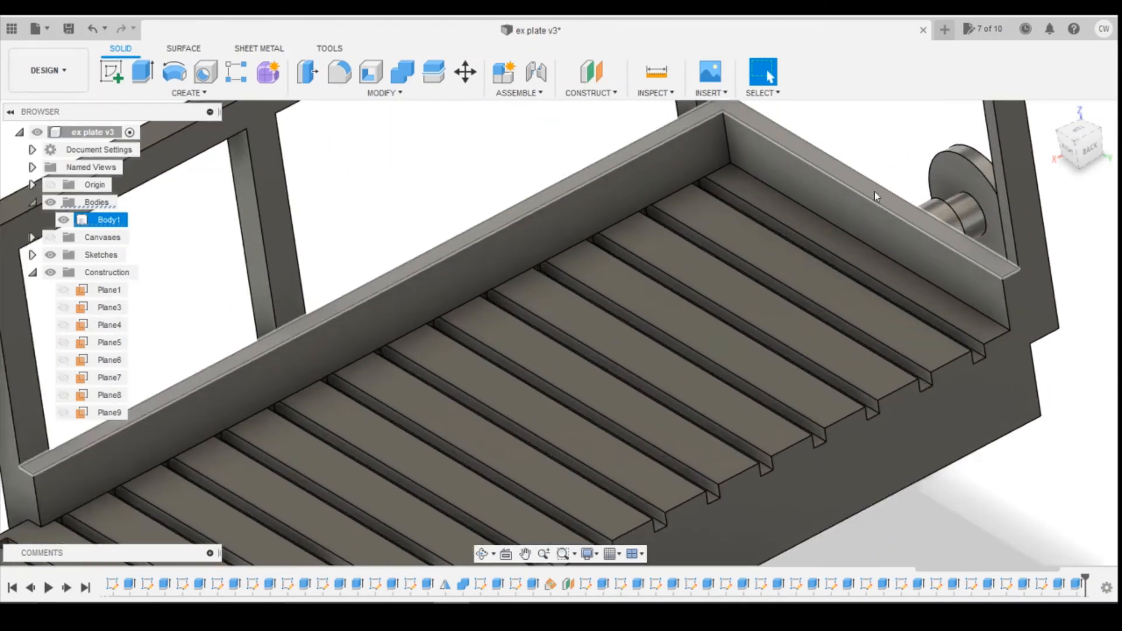
right_click(876, 191)
left_click(876, 280)
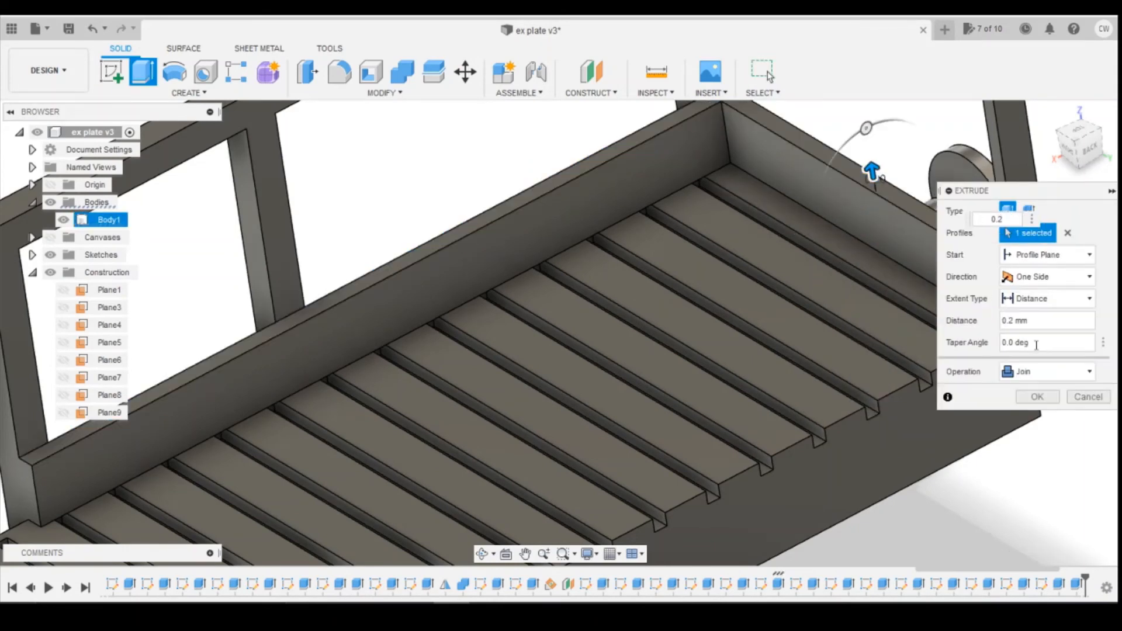
key("Return")
scroll(940, 334, "down", 4)
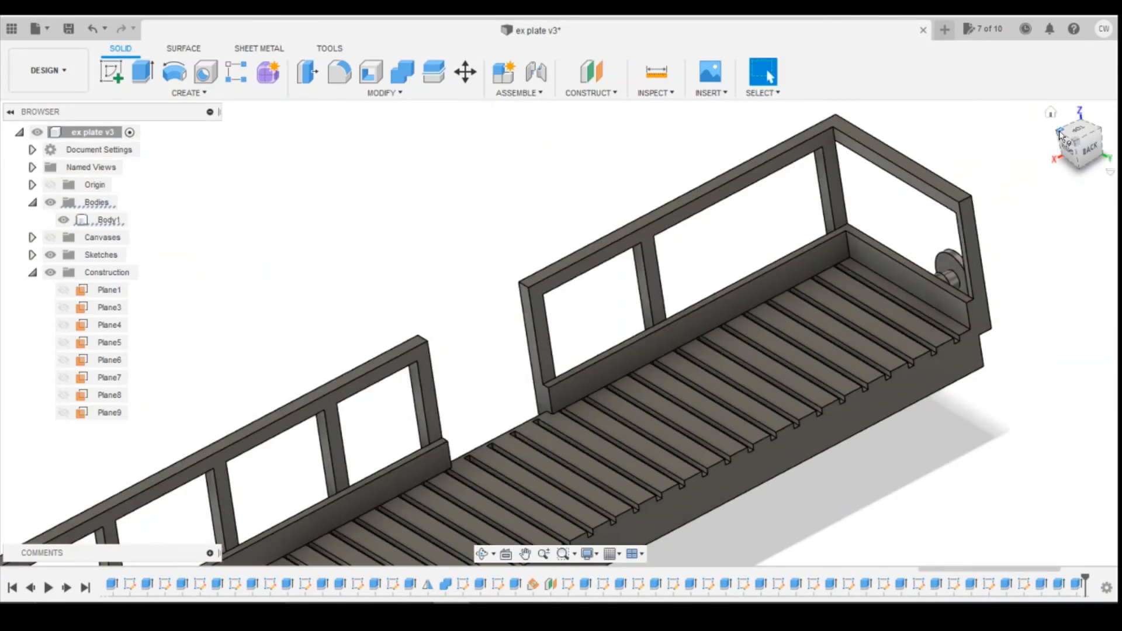
Inspect the whole wagon from the front-right corner and from a low side angle
left_click(1061, 134)
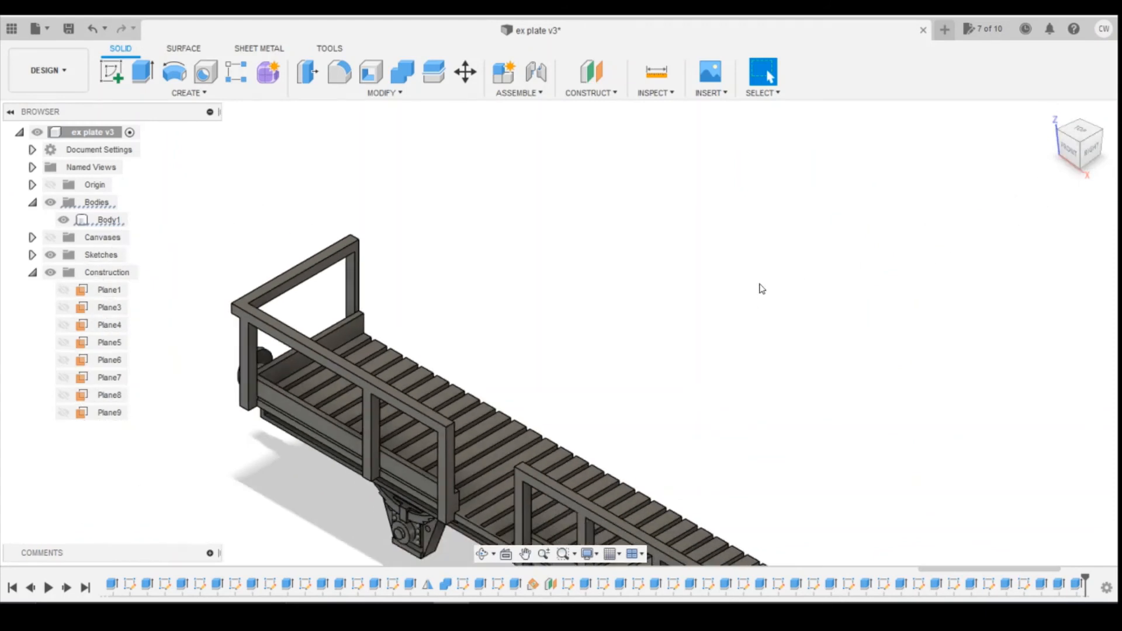
scroll(762, 289, "down", 3)
middle_click_drag(561, 322, 579, 467, "shift")
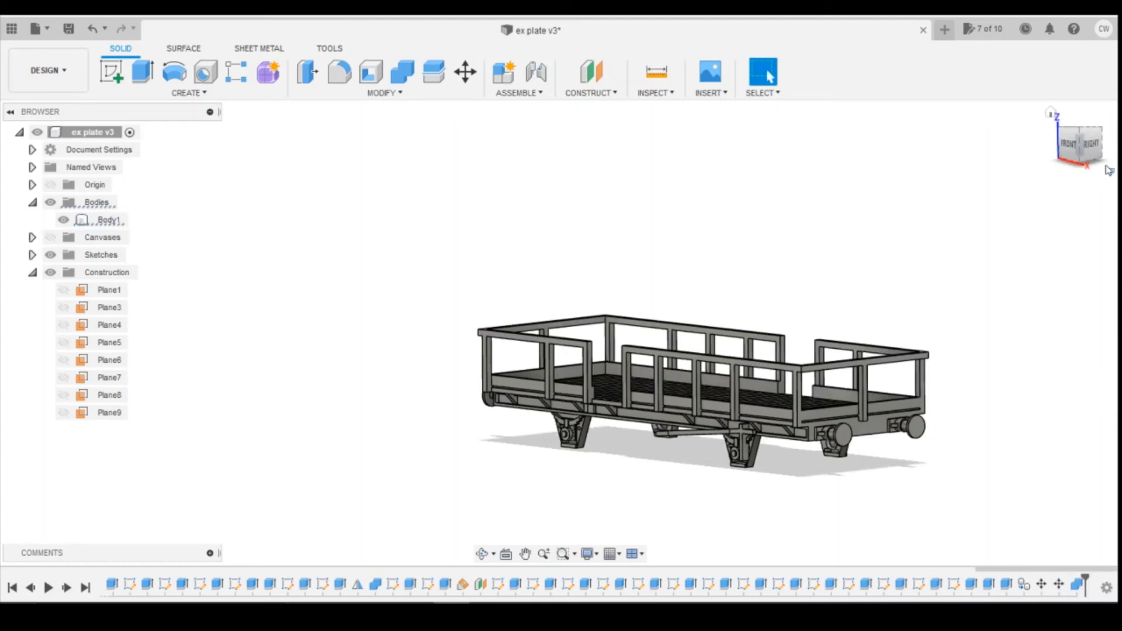
mouse_move(1079, 157)
left_mouse_down()
mouse_move(1043, 163)
mouse_move(1064, 146)
mouse_move(1076, 155)
left_mouse_up()
middle_click_drag(912, 470, 885, 471, "shift")
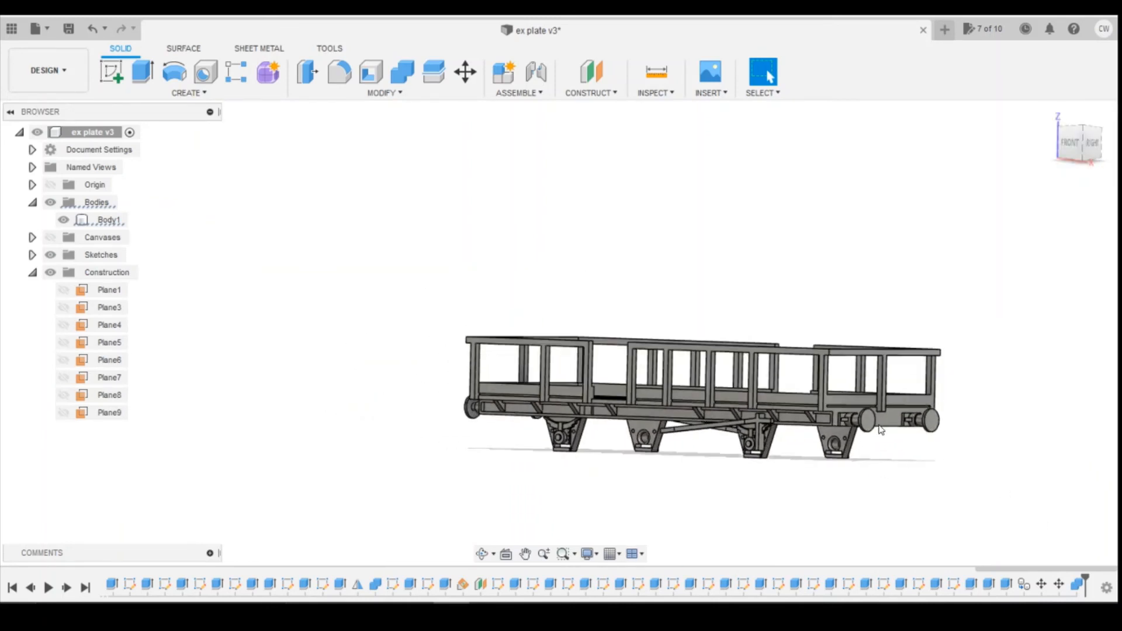
left_click(991, 557)
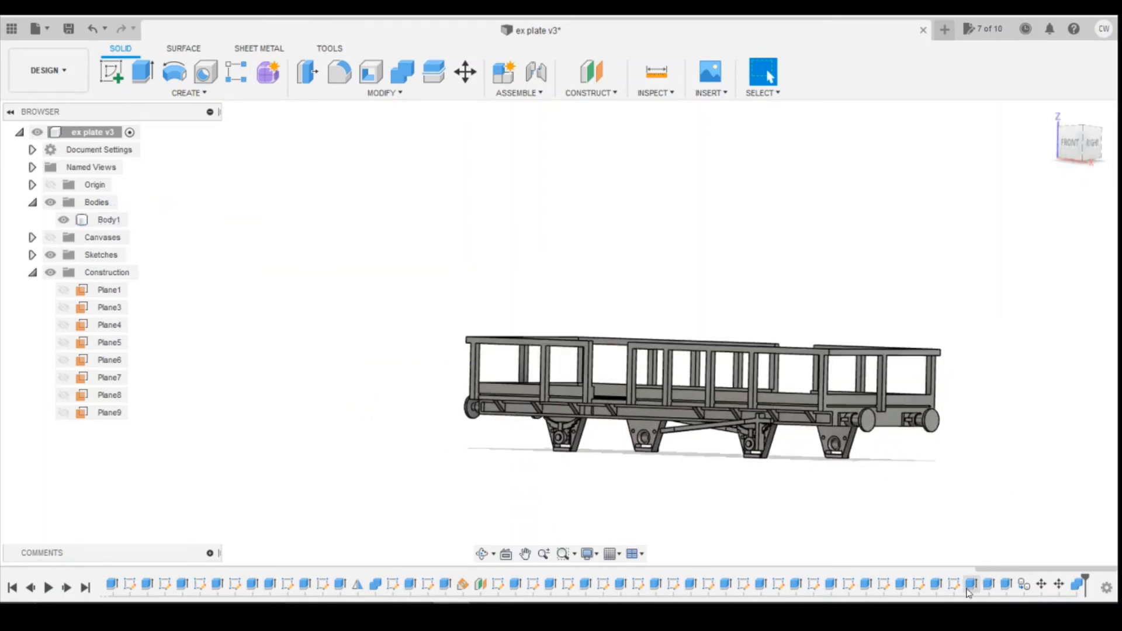
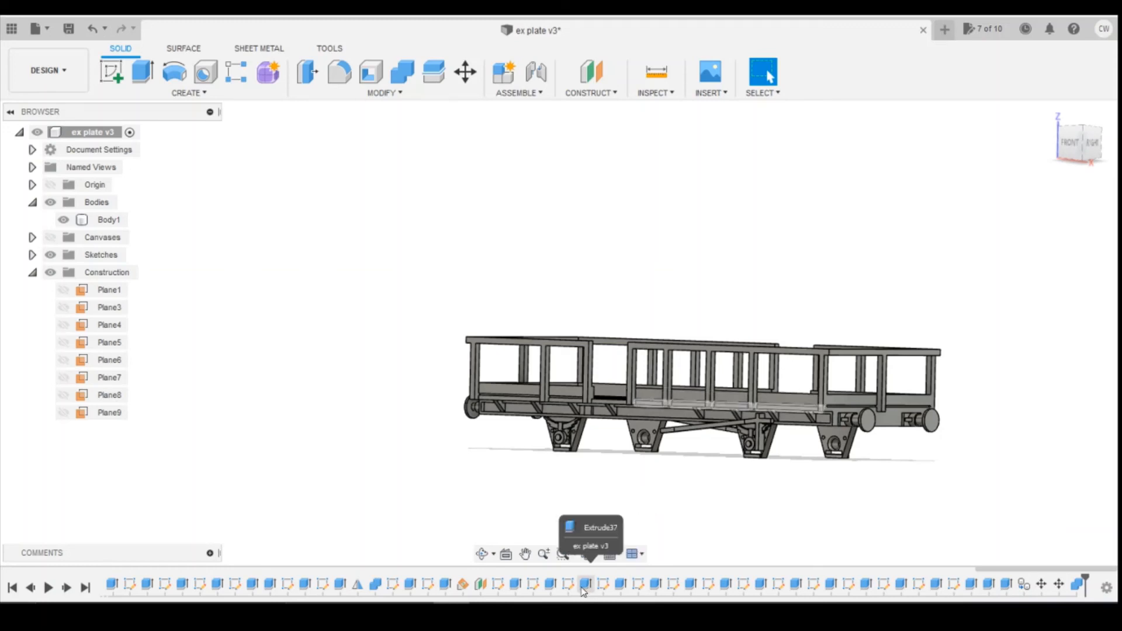
Suppress the Extrude38 feature to check the wagon without it, and unsuppress it again
right_click(621, 584)
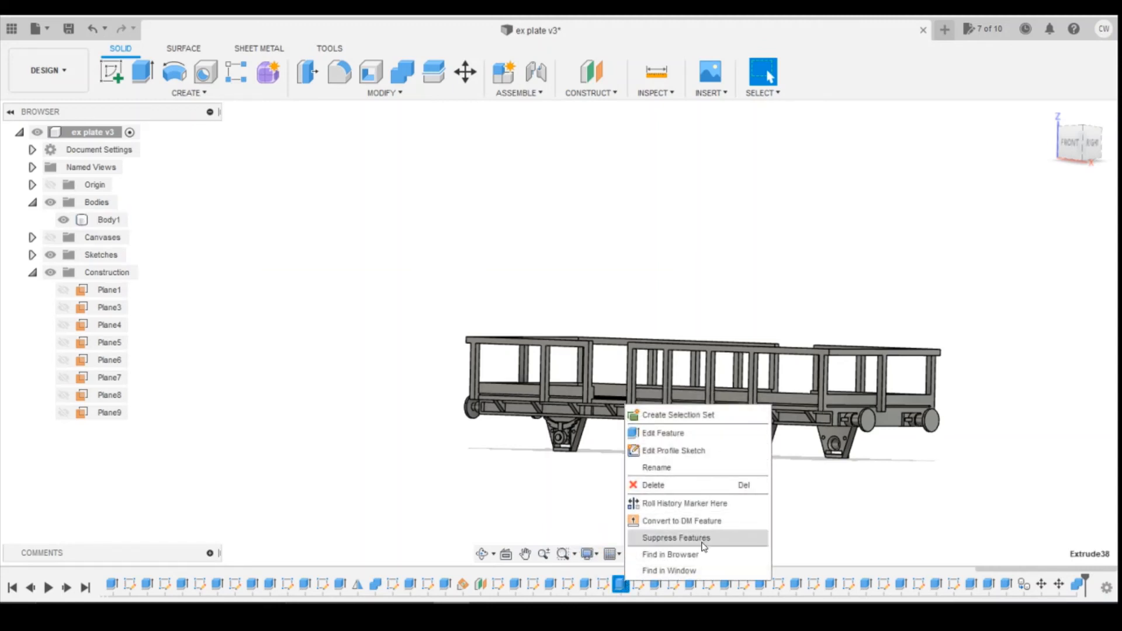
left_click(704, 541)
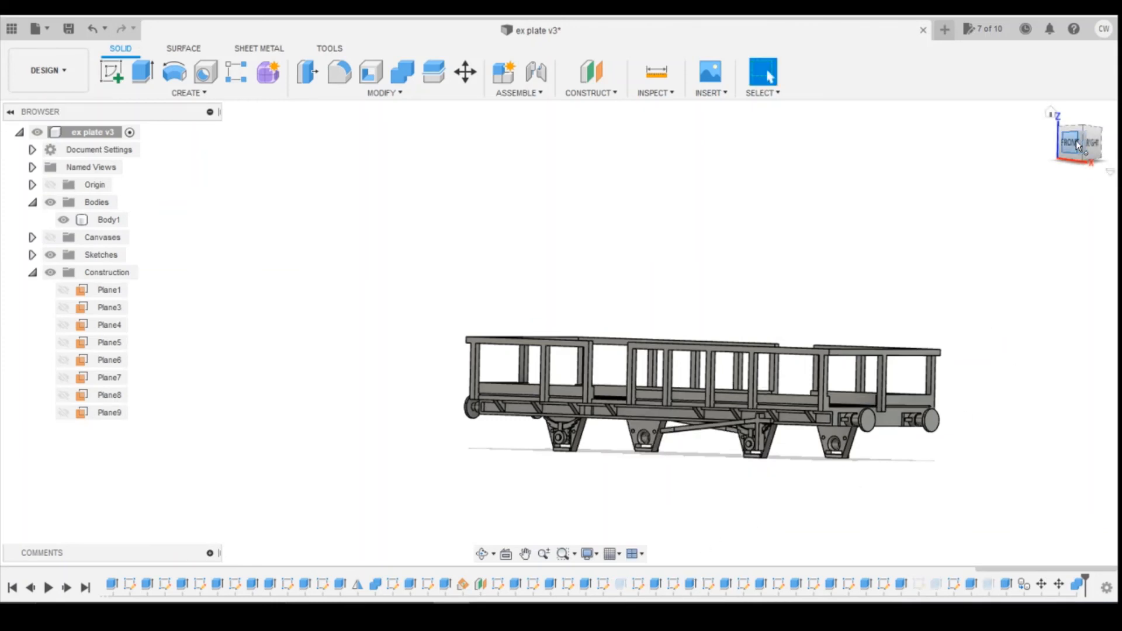
middle_click_drag(562, 331, 655, 357, "shift")
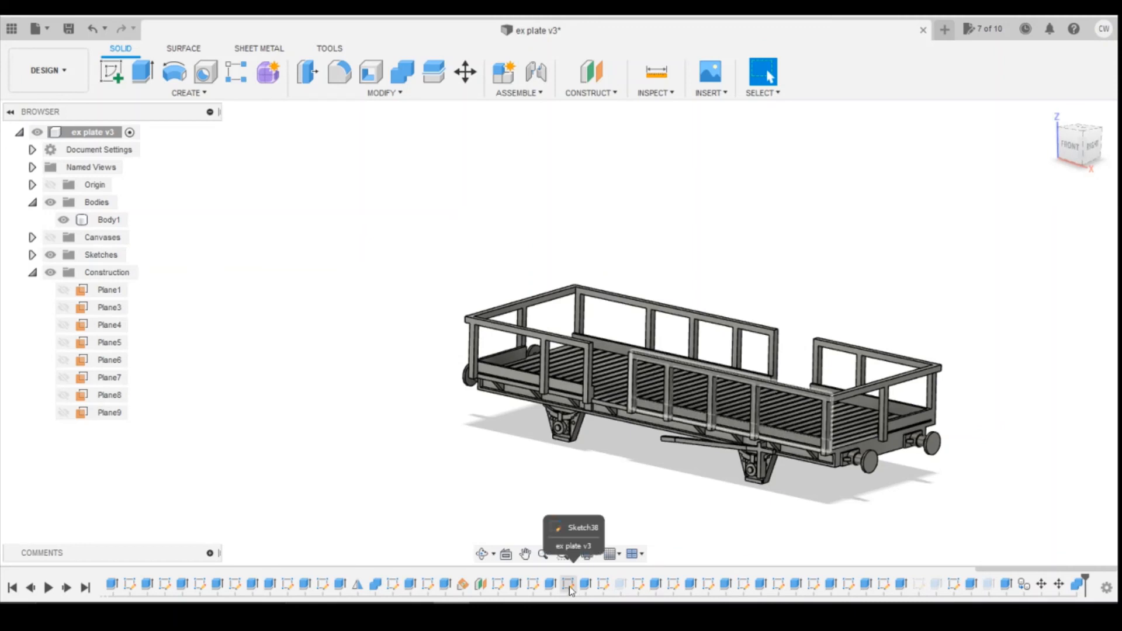
scroll(567, 542, "down", 2)
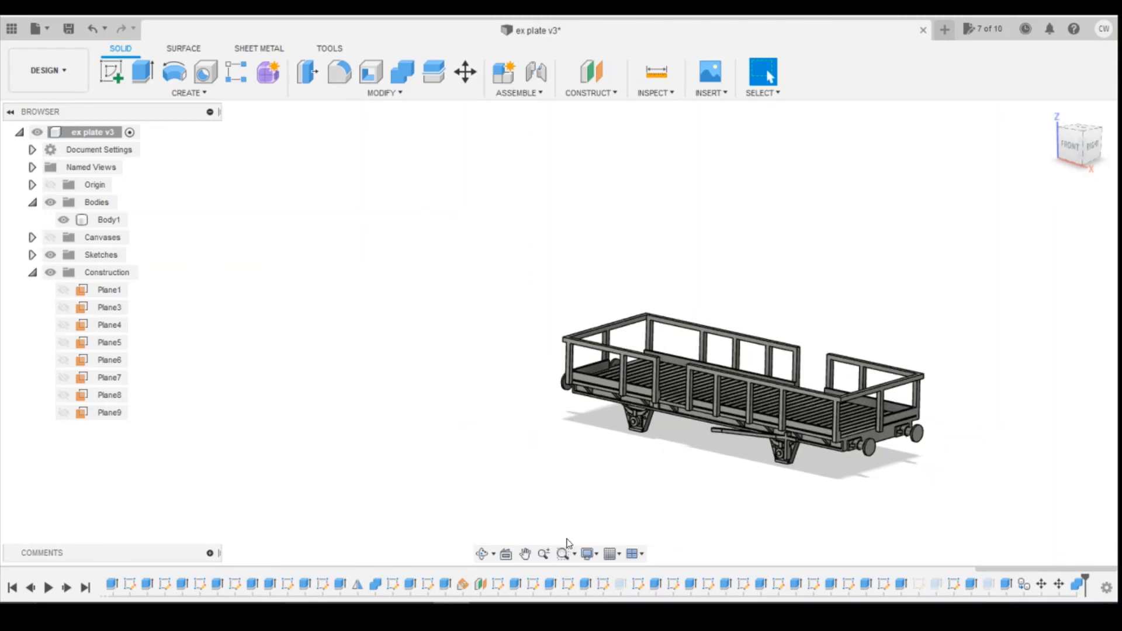
right_click(621, 584)
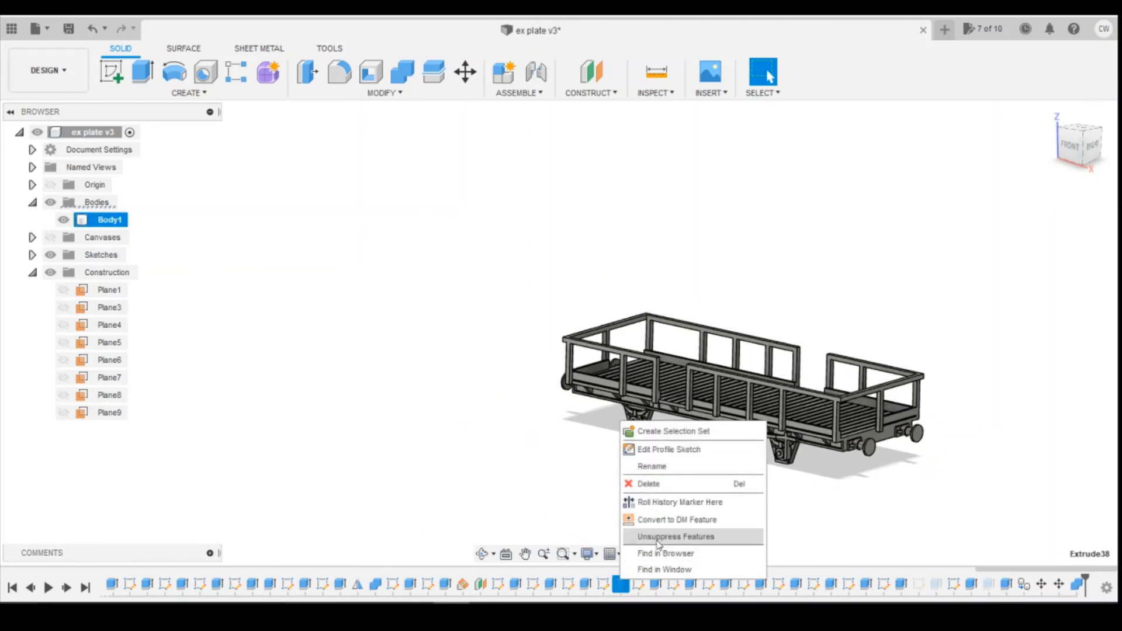
left_click(644, 551)
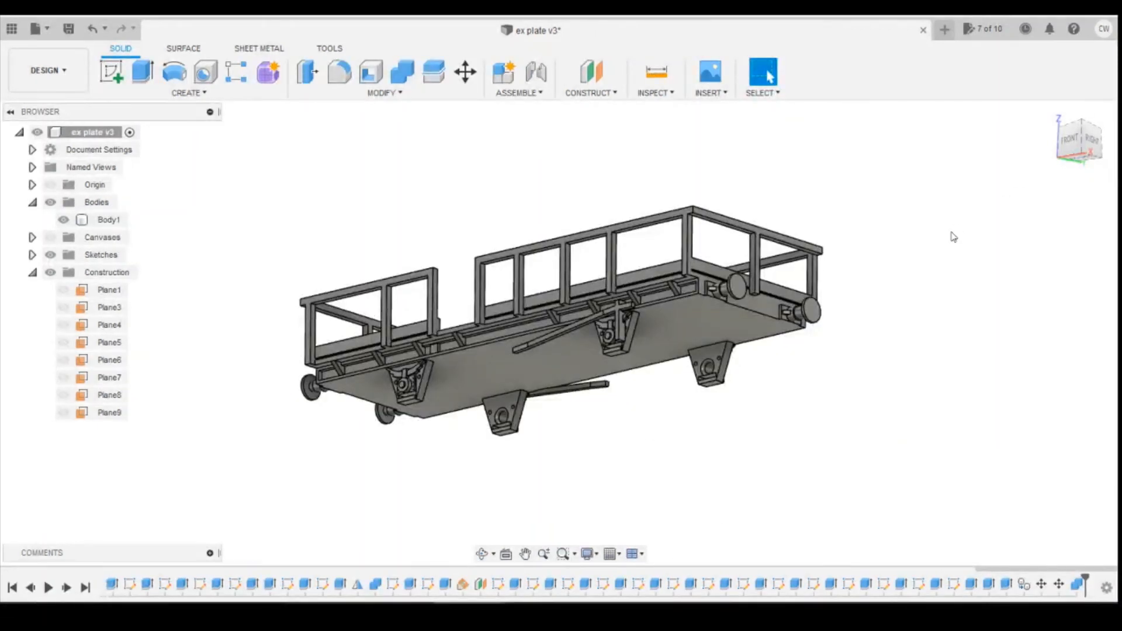
Inspect the wagon's underside and measure the distance between the upper inner edges of two opposite axle guards
left_click_drag(1088, 147, 1063, 124)
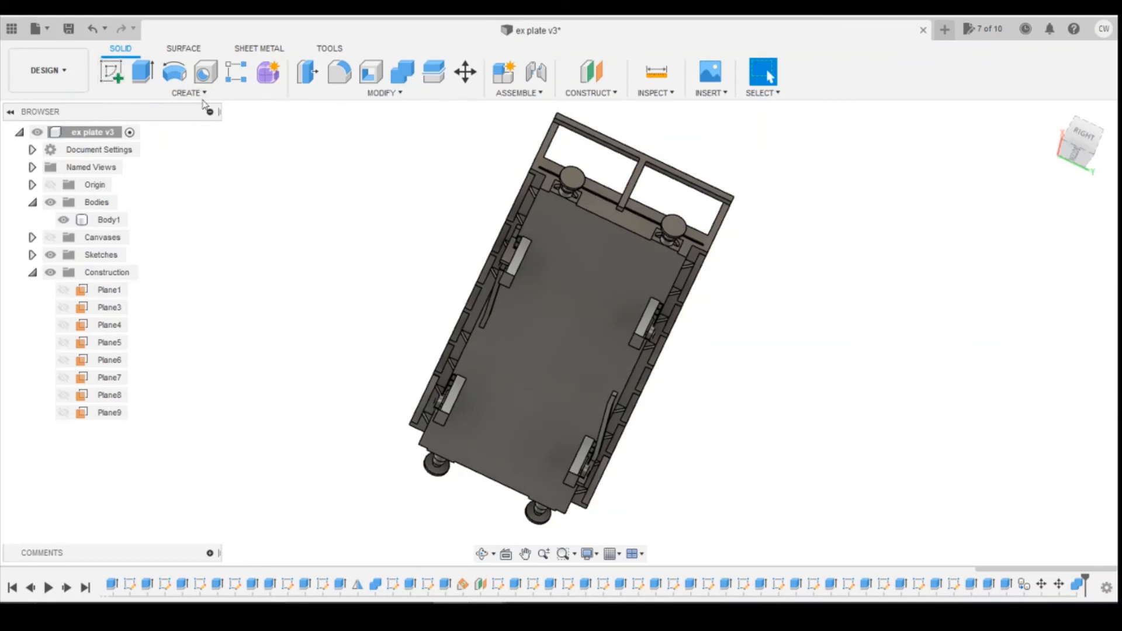
left_click(650, 79)
left_click_drag(1084, 151, 1109, 157)
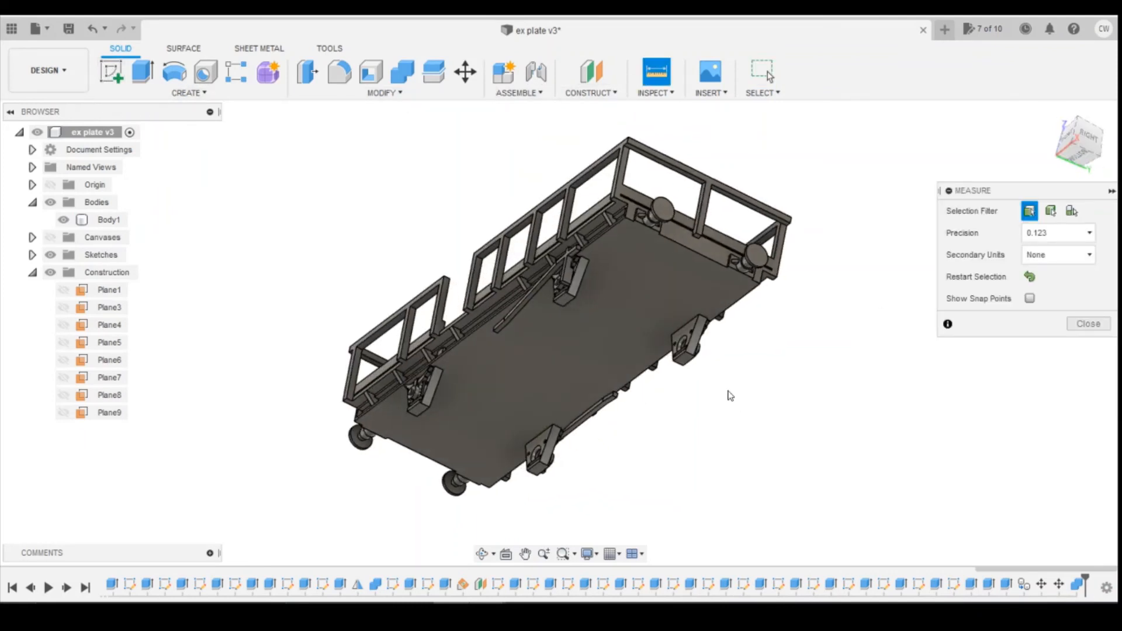
scroll(696, 362, "up", 5)
left_click(669, 293)
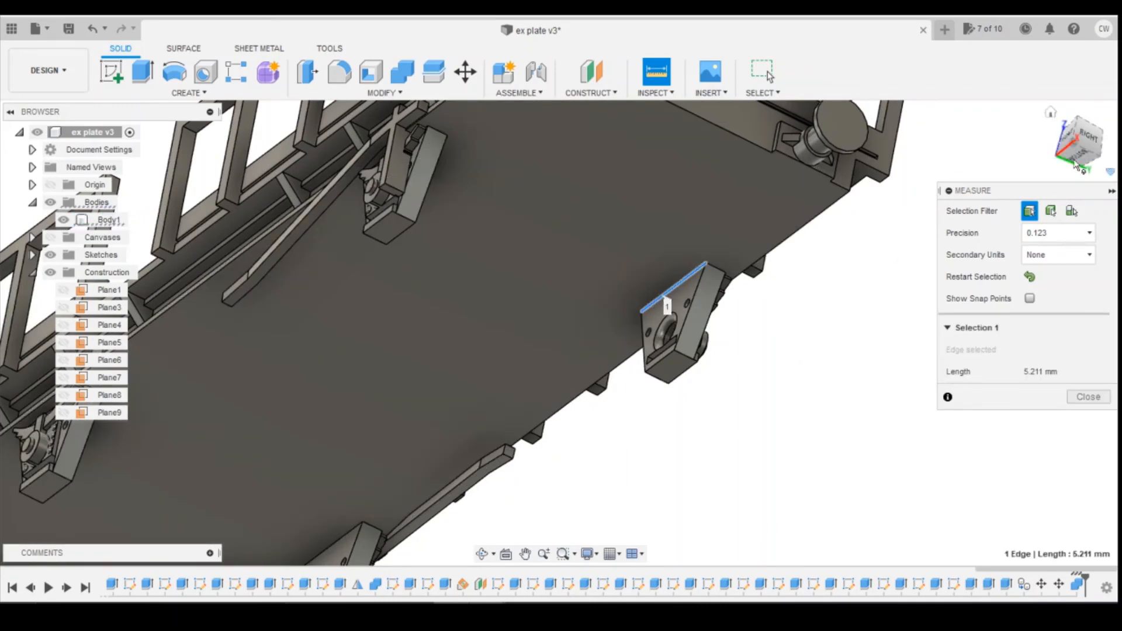
middle_click_drag(562, 321, 620, 334, "shift")
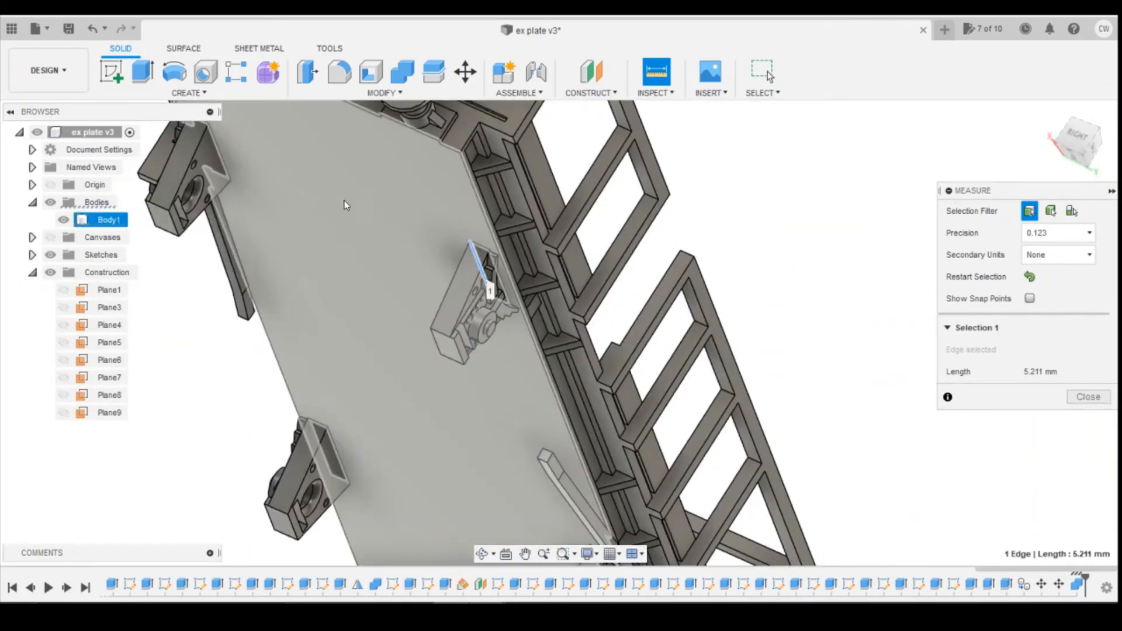
left_click(474, 265)
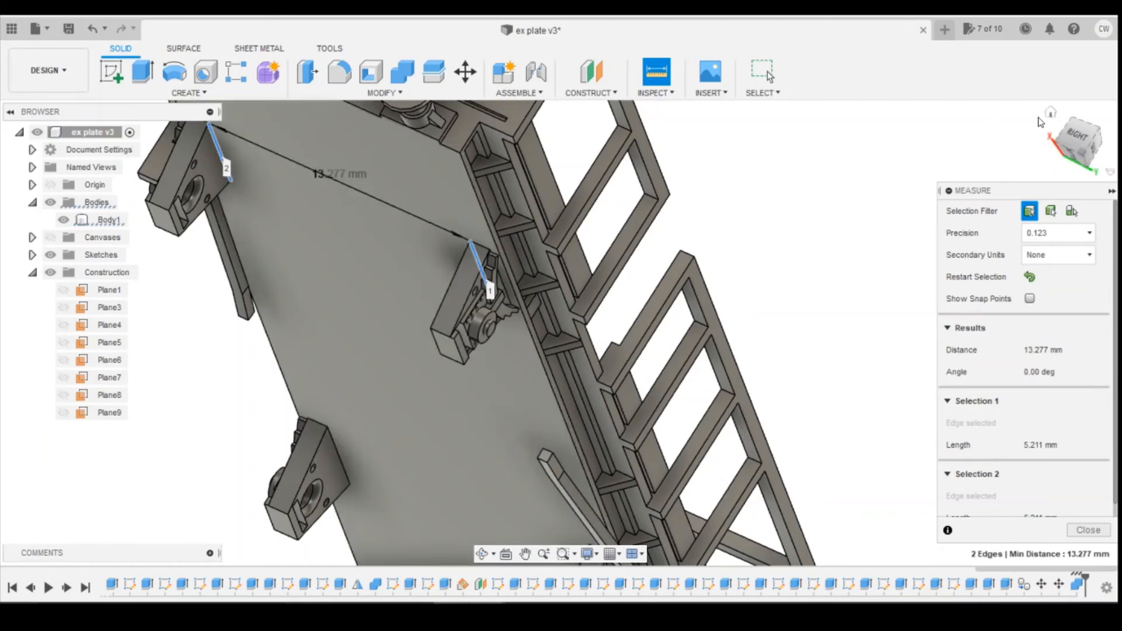
left_click(1083, 140)
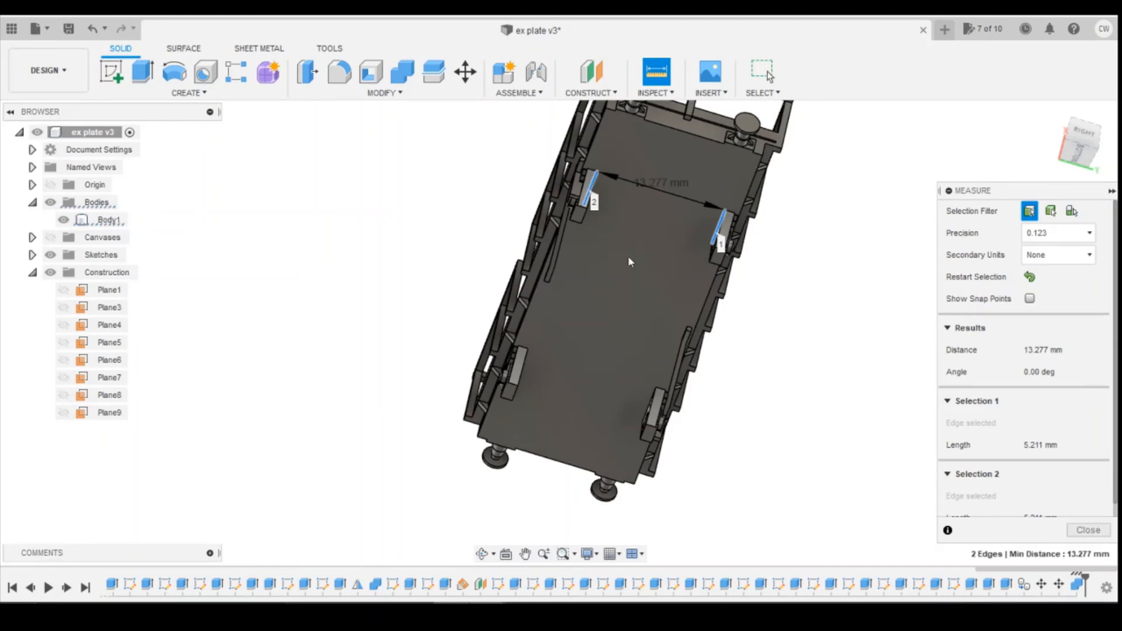
left_click(1089, 529)
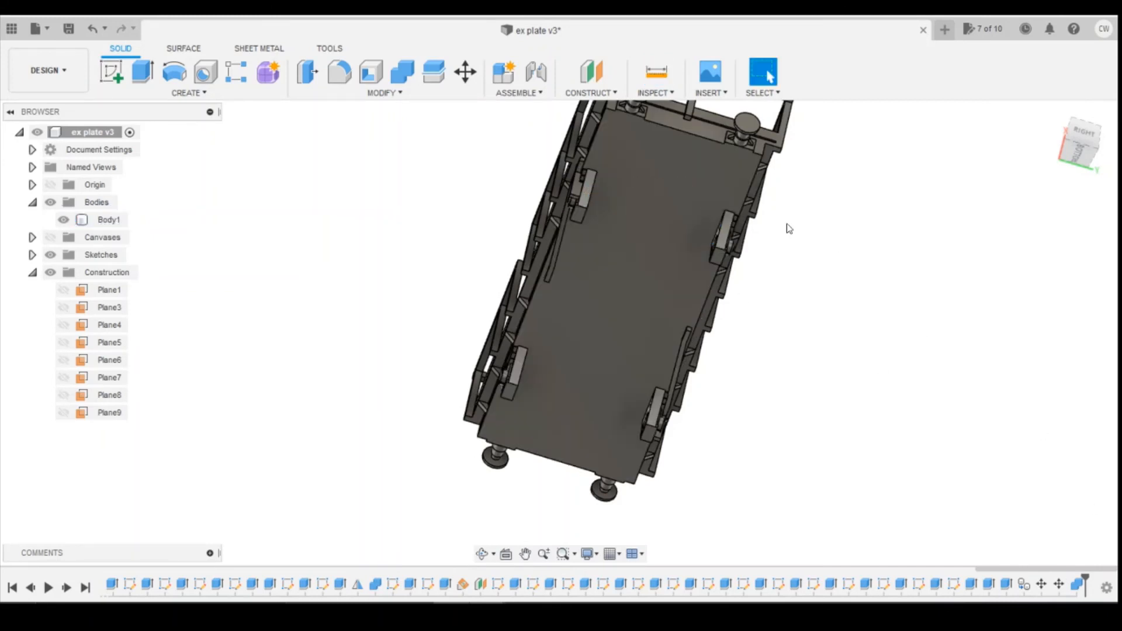
Roll the model history back to just after Extrude20, the two-sided joined extrusion on the first axle guard
left_click(712, 233)
left_click(393, 547)
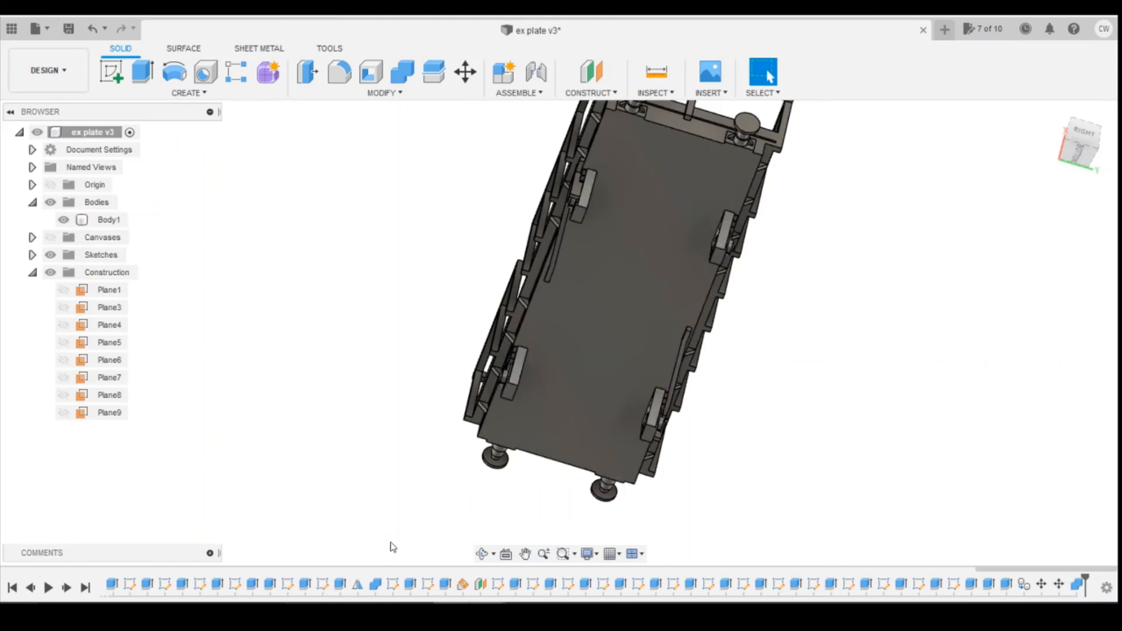
right_click(340, 584)
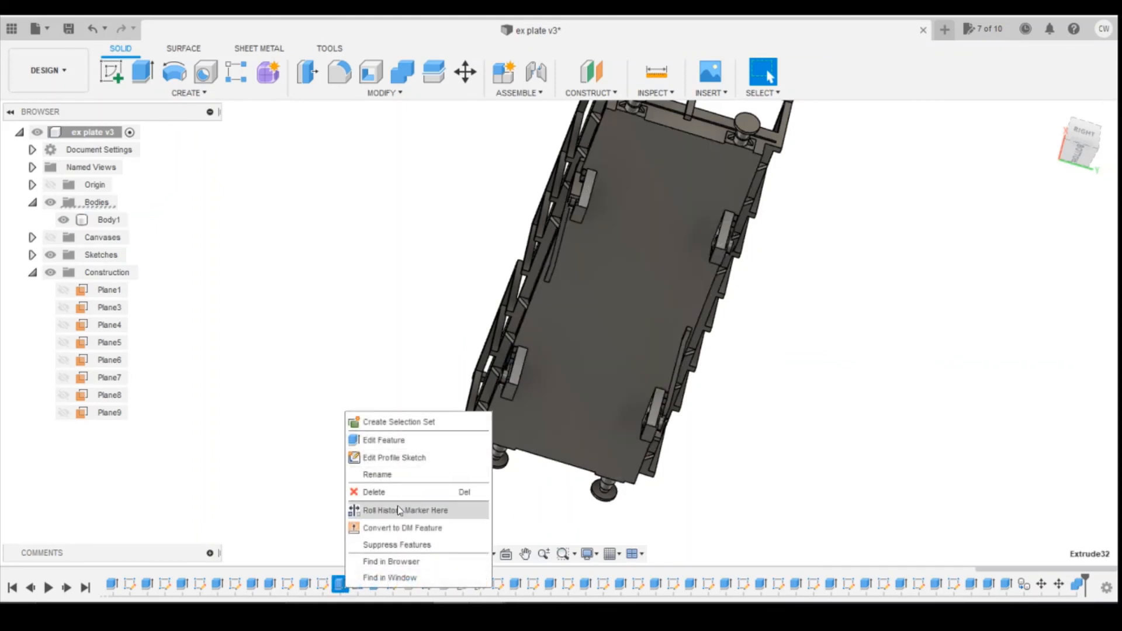
left_click(397, 510)
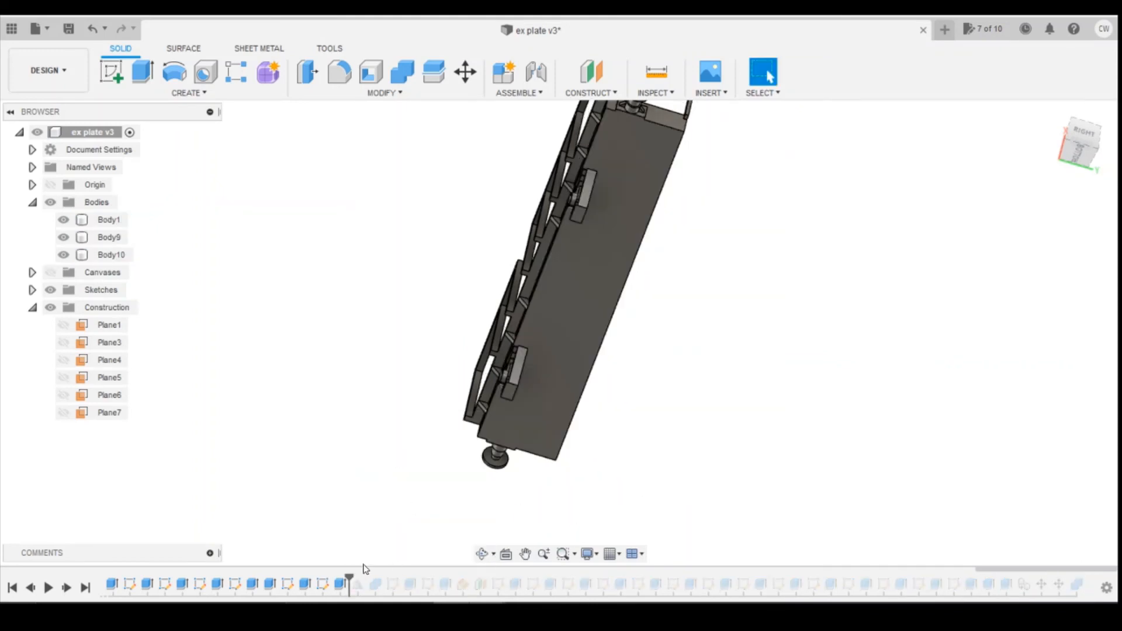
scroll(320, 590, "up", 7)
right_click(291, 591)
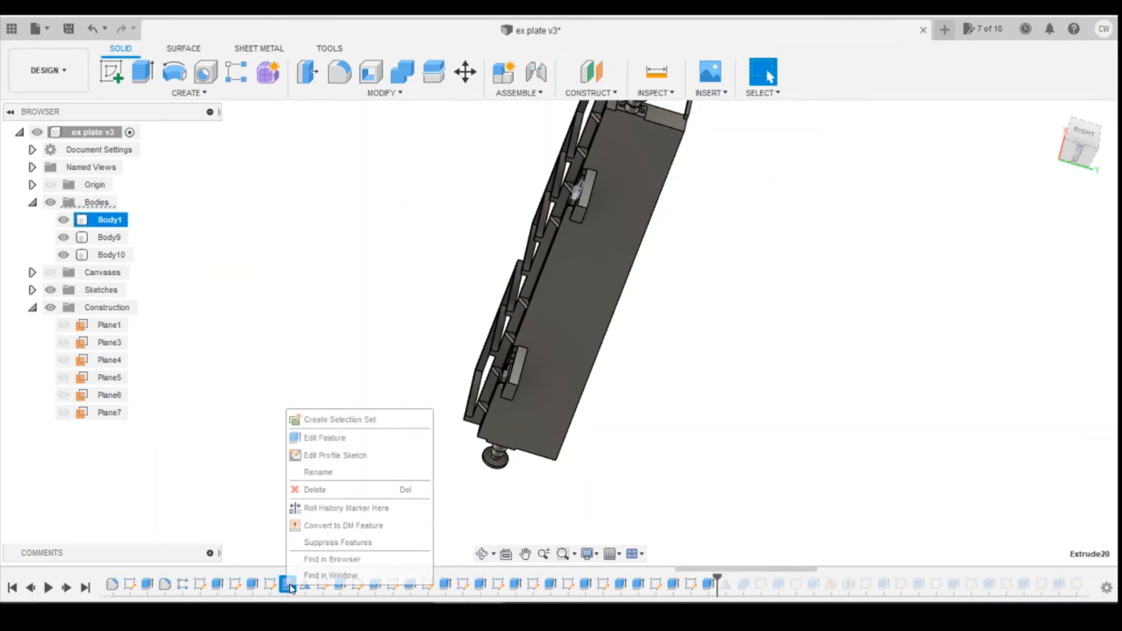
left_click(370, 444)
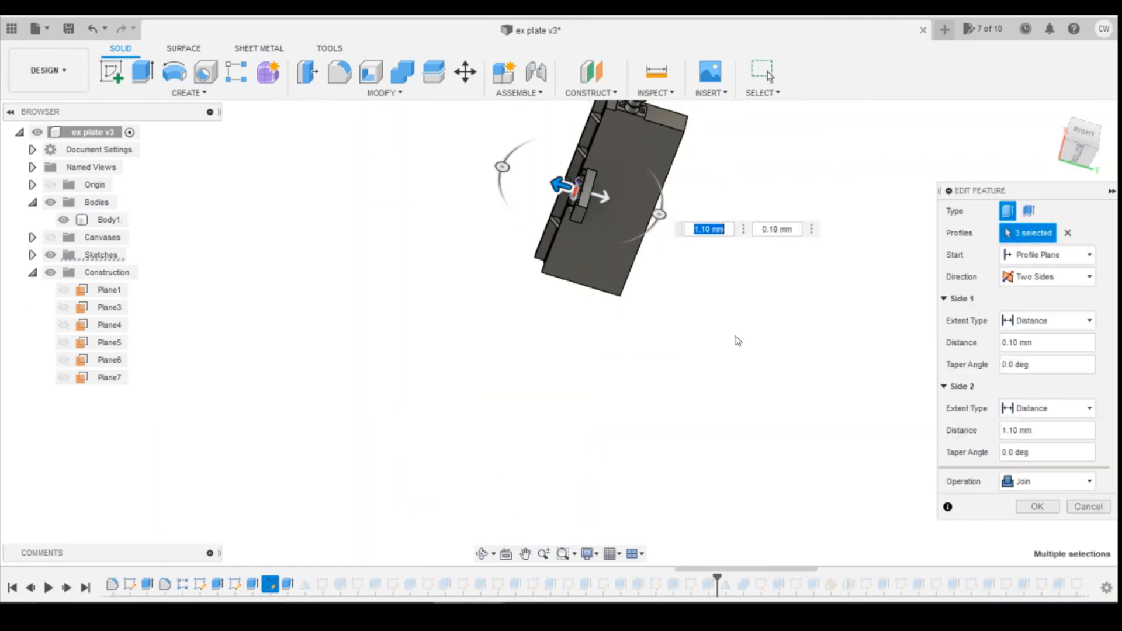
left_click(1037, 506)
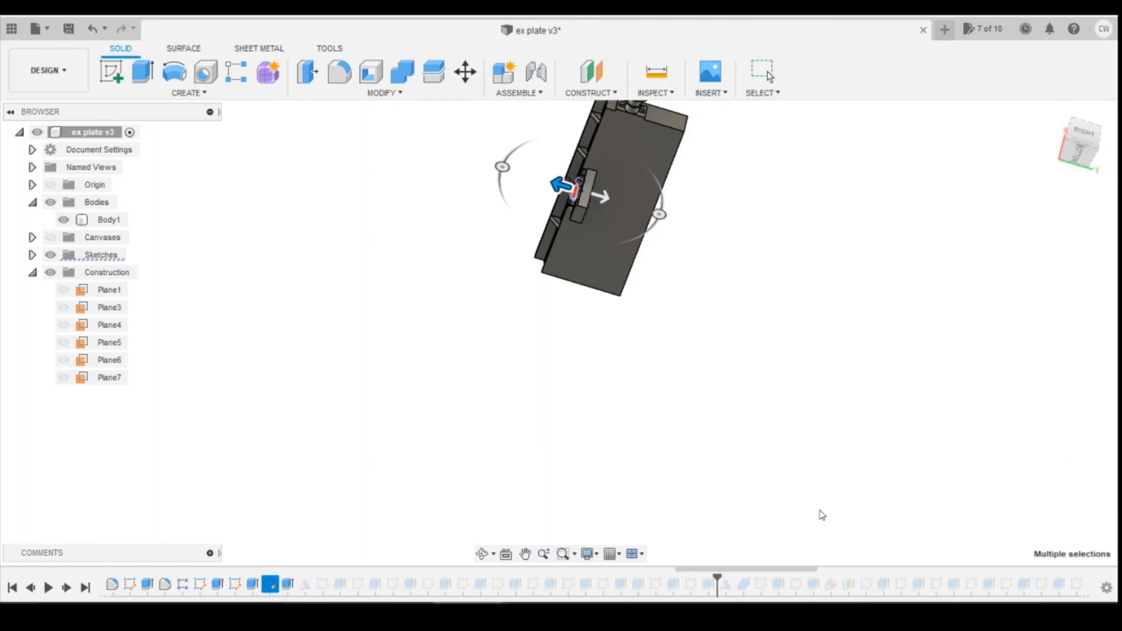
right_click(291, 586)
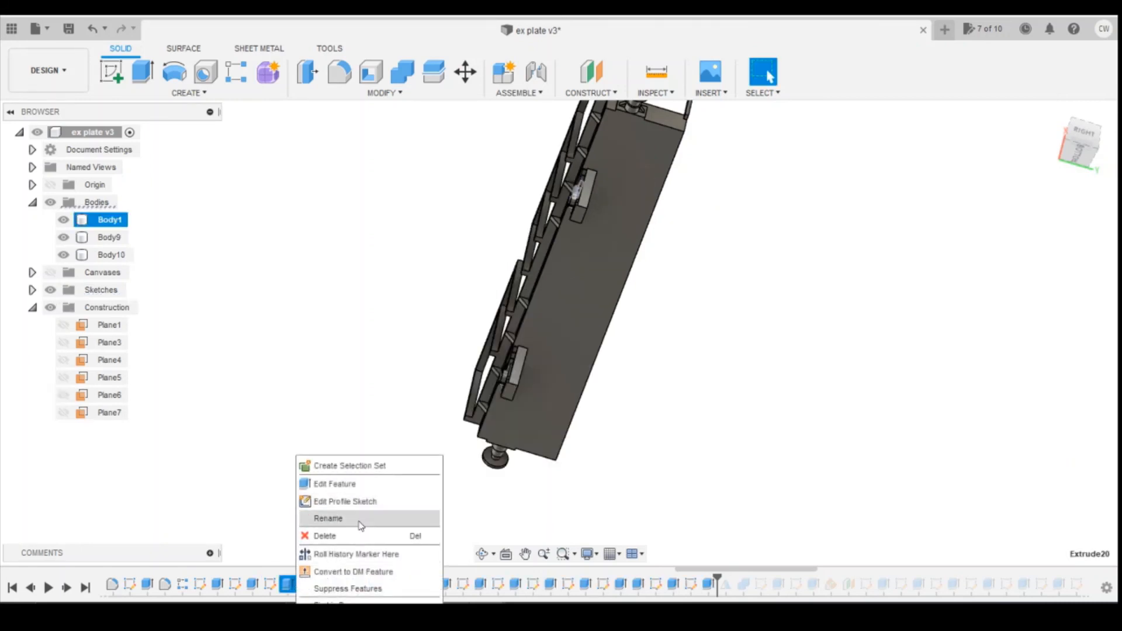
left_click(364, 558)
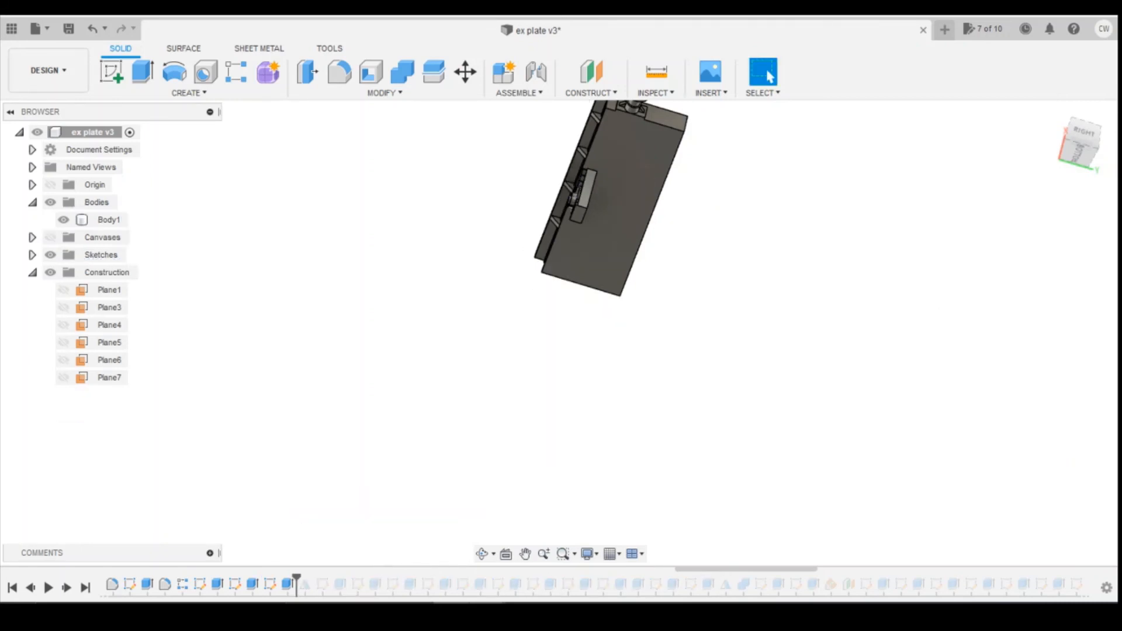
Sketch a rectangle about 9.6 mm by 1.2 mm on the floor slab's long back face, along its lower edge above the axle guard
left_click_drag(1075, 147, 1082, 158)
left_click(1081, 153)
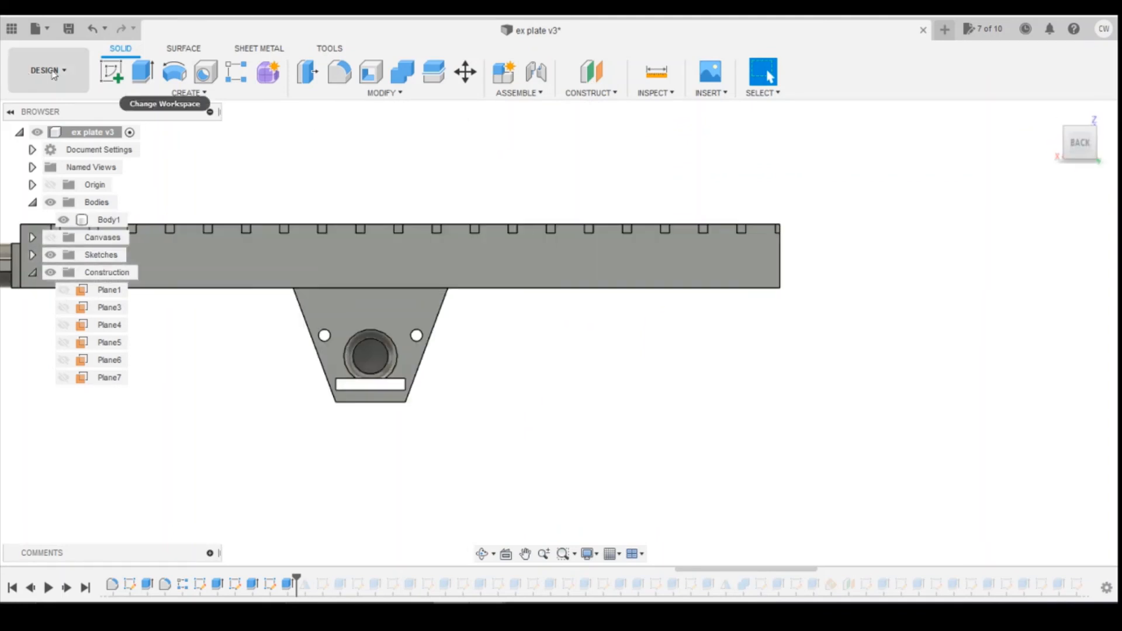
left_click(111, 71)
left_click(353, 275)
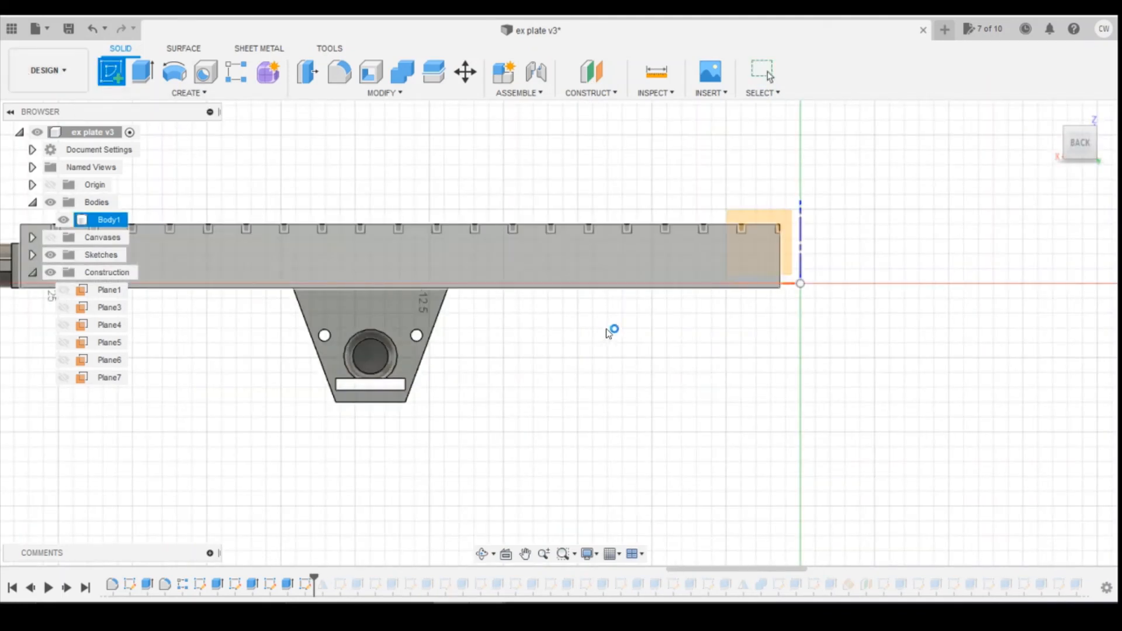
key("r")
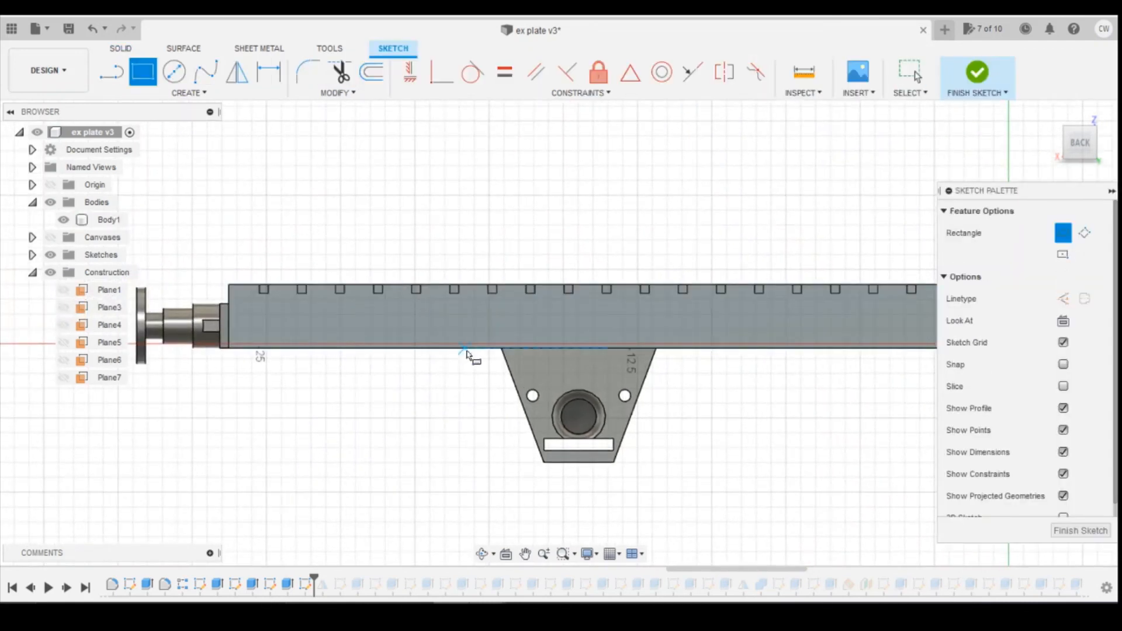
left_click(443, 350)
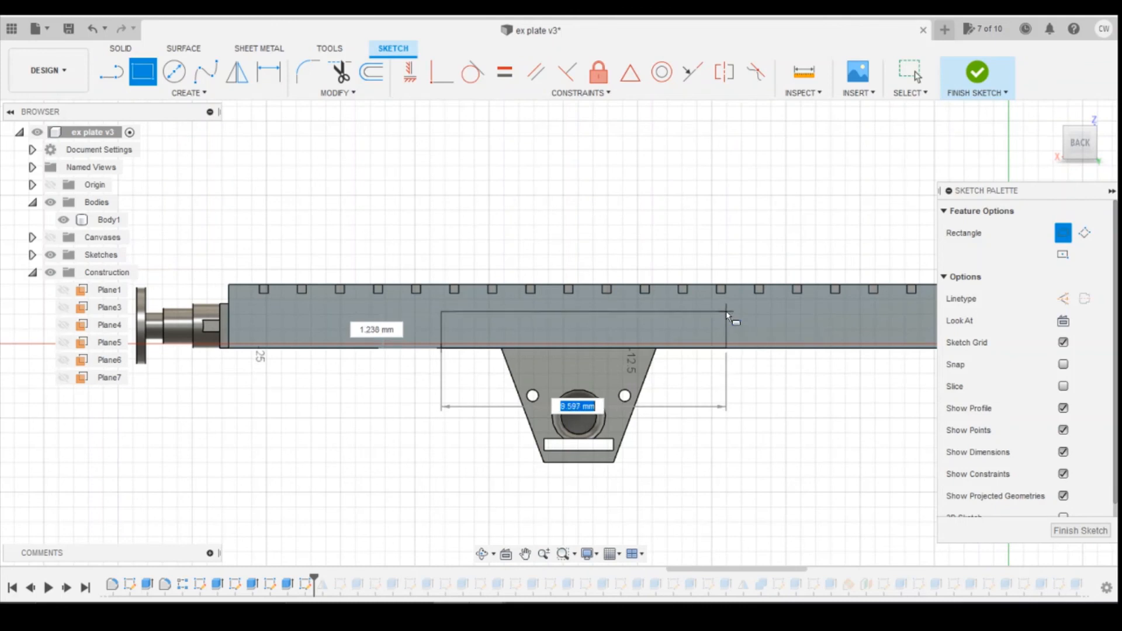
left_click(727, 314)
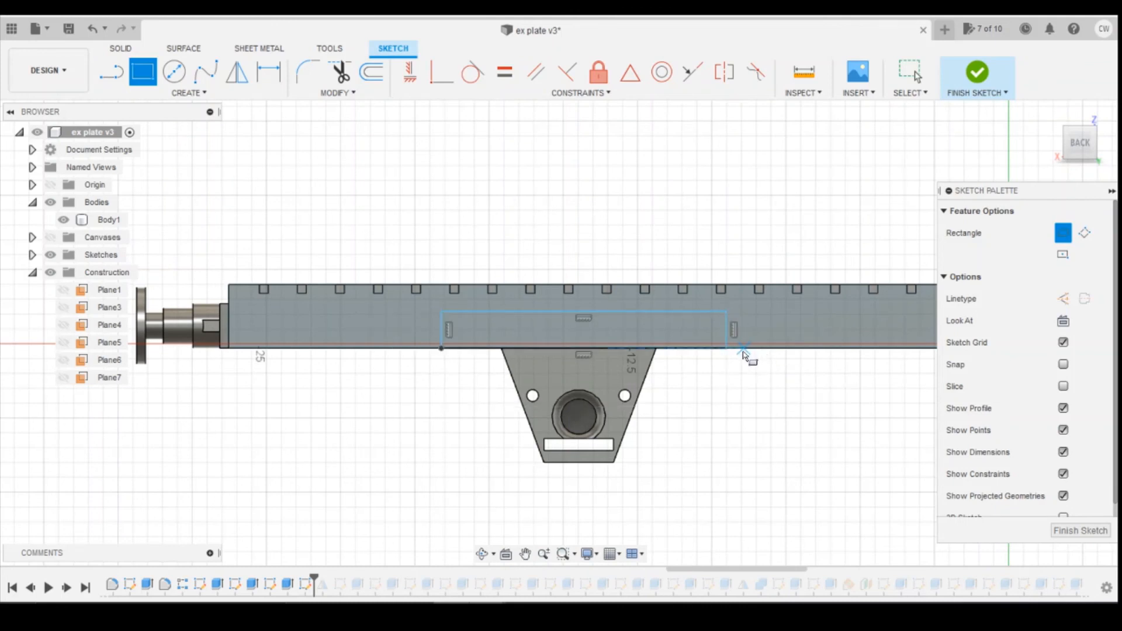
key("Escape")
Extrude the rectangle -6.5 mm as a cut to form a recess in the underside behind the axle guard
left_click(662, 334)
right_click(661, 334)
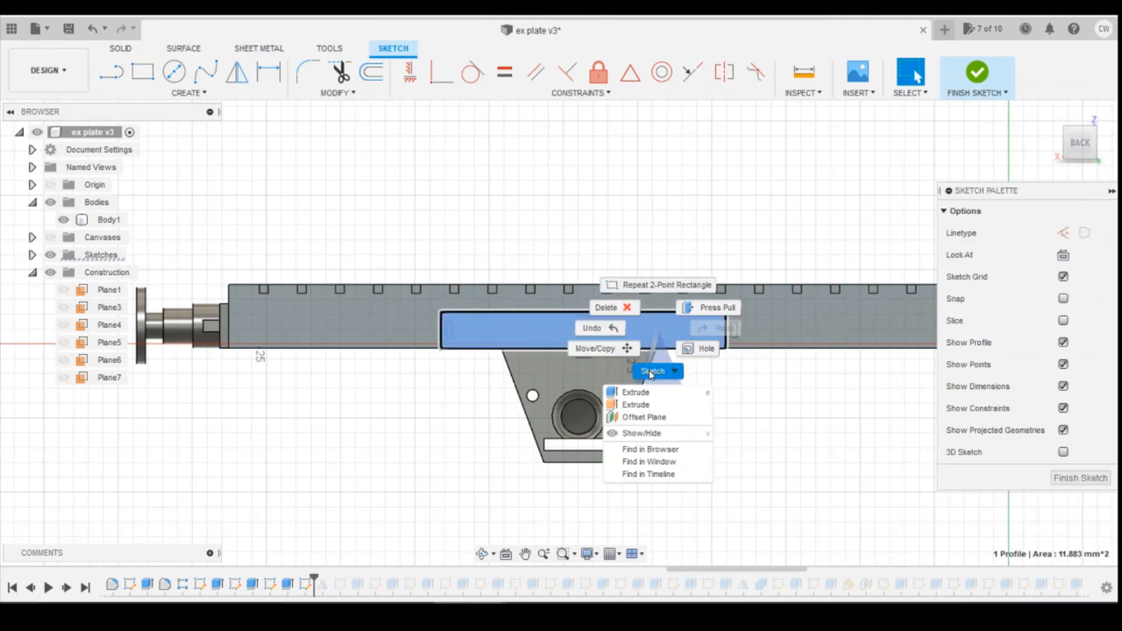
left_click(660, 389)
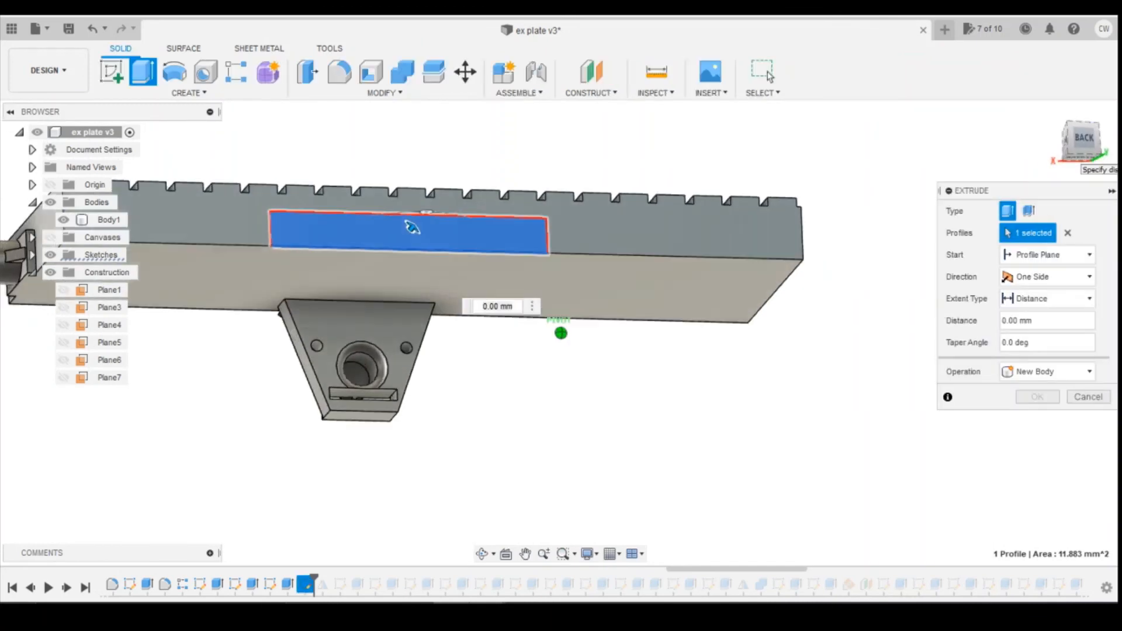
left_click_drag(432, 191, 354, 273)
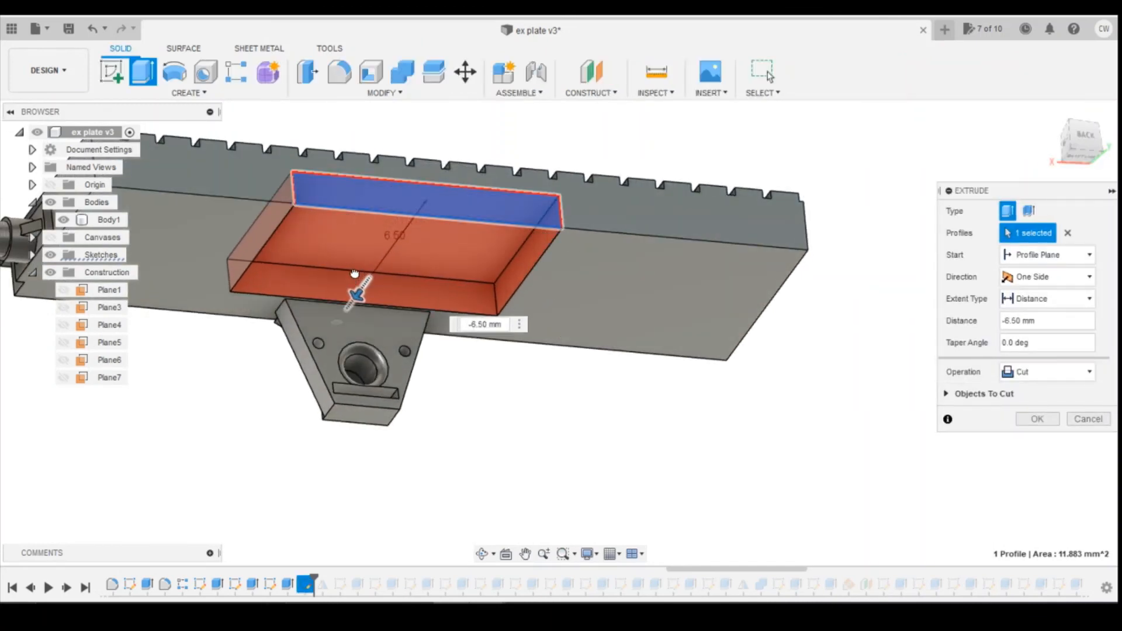
left_click(1038, 420)
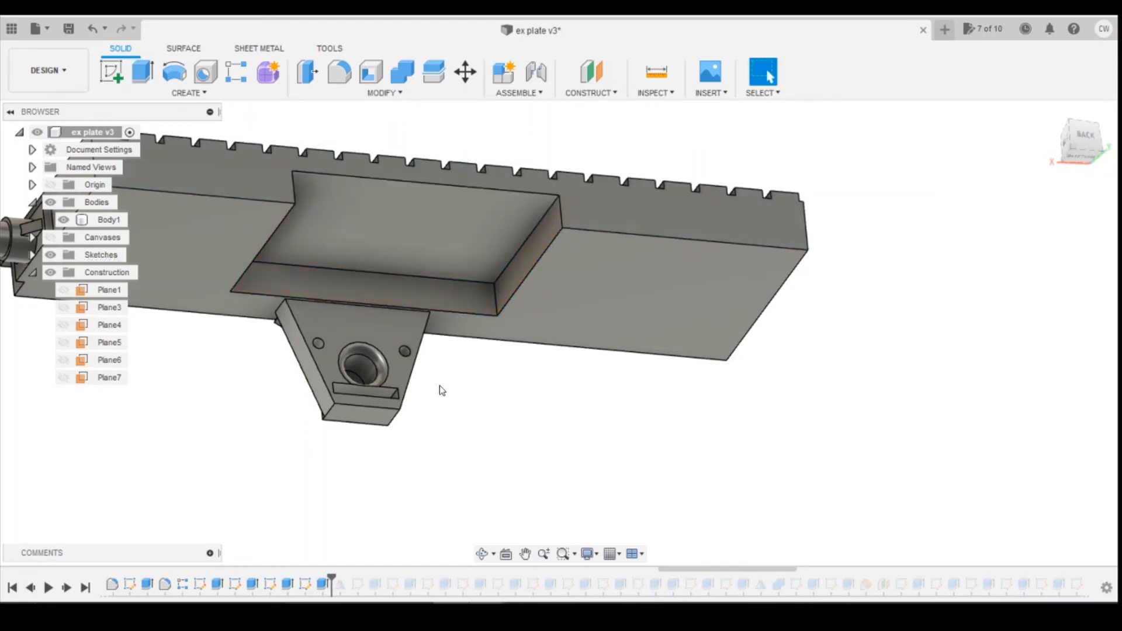
Roll the model history forward to its end to restore the complete wagon
scroll(472, 374, "down", 3)
left_click_drag(1094, 138, 1085, 153)
left_click(86, 588)
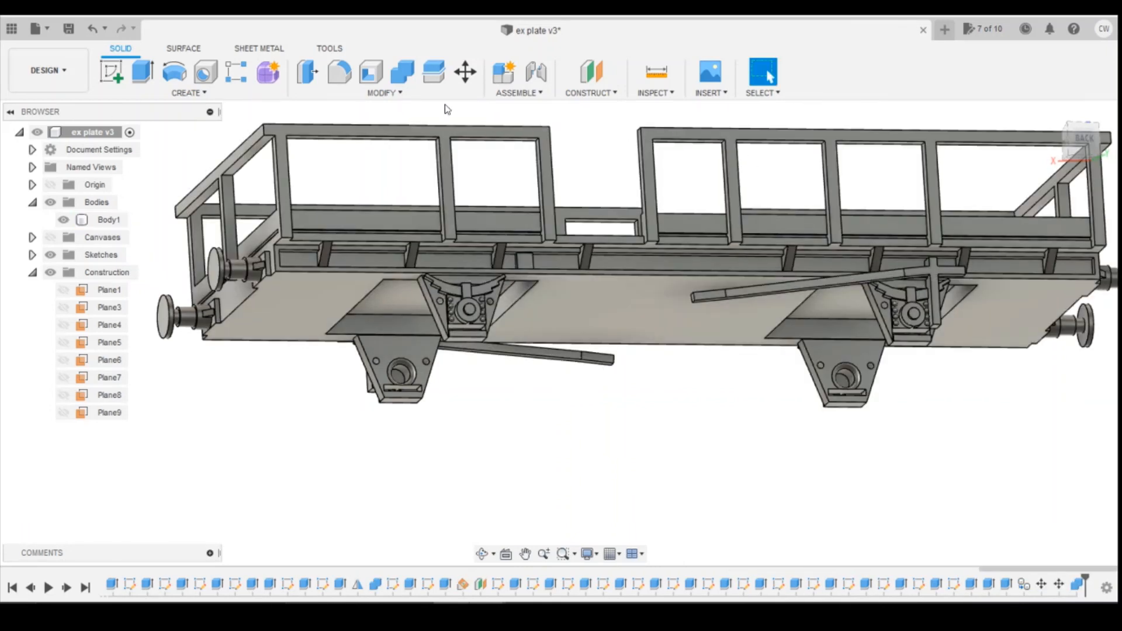
Create a construction plane offset 0.5 mm from the inner face of the front-side axle guard nearest the wagon's right end
left_click(591, 73)
left_click(385, 355)
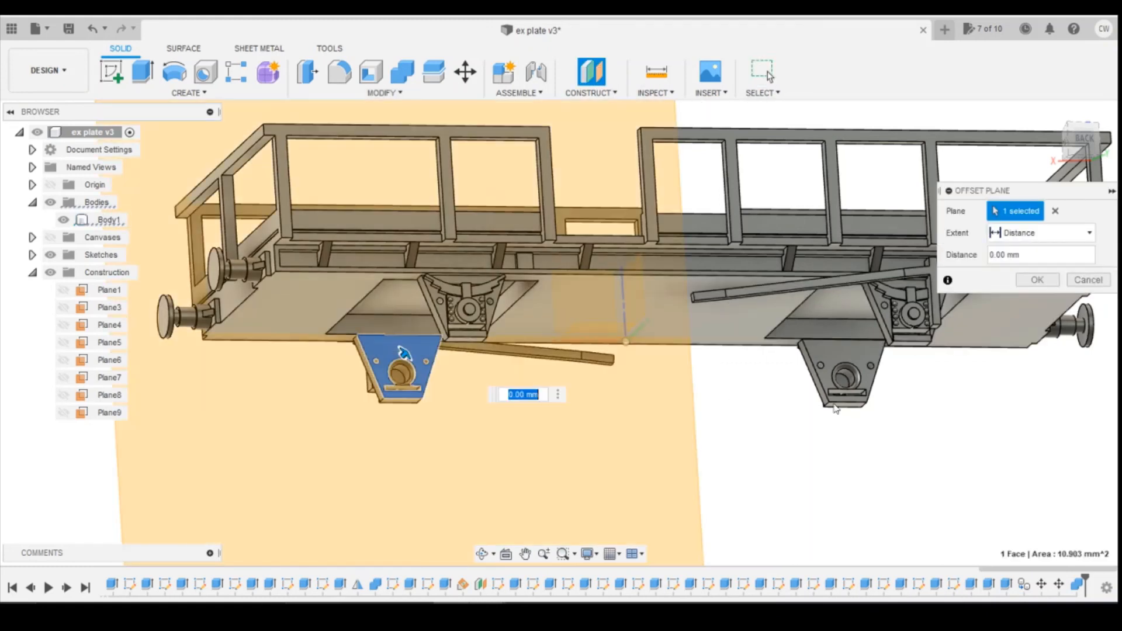
left_click(1109, 146)
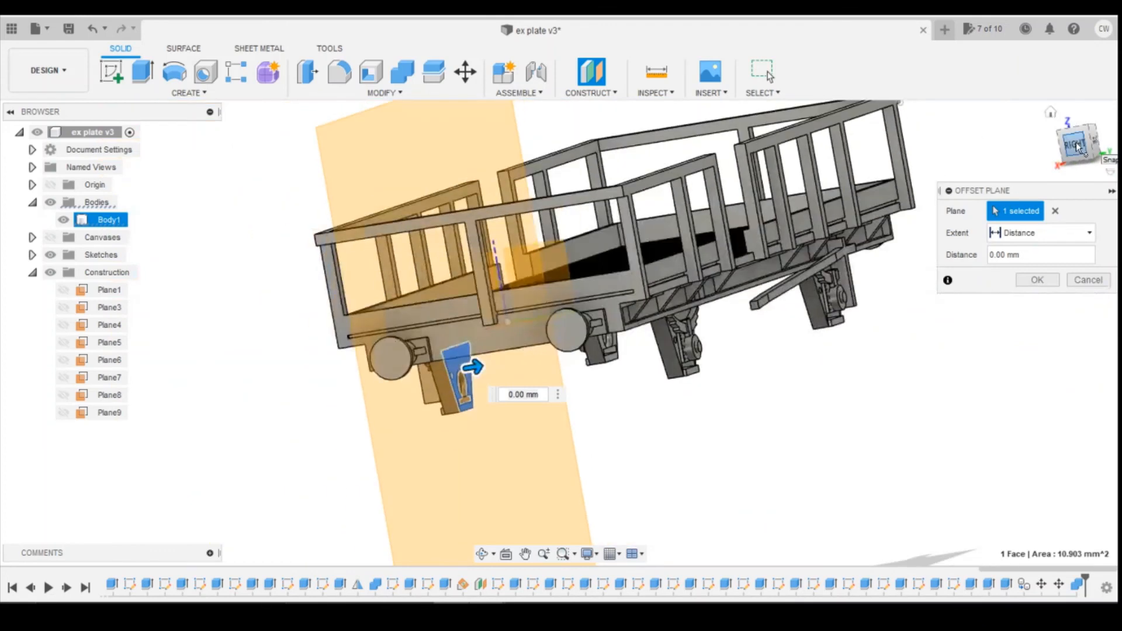
left_click_drag(525, 348, 530, 344)
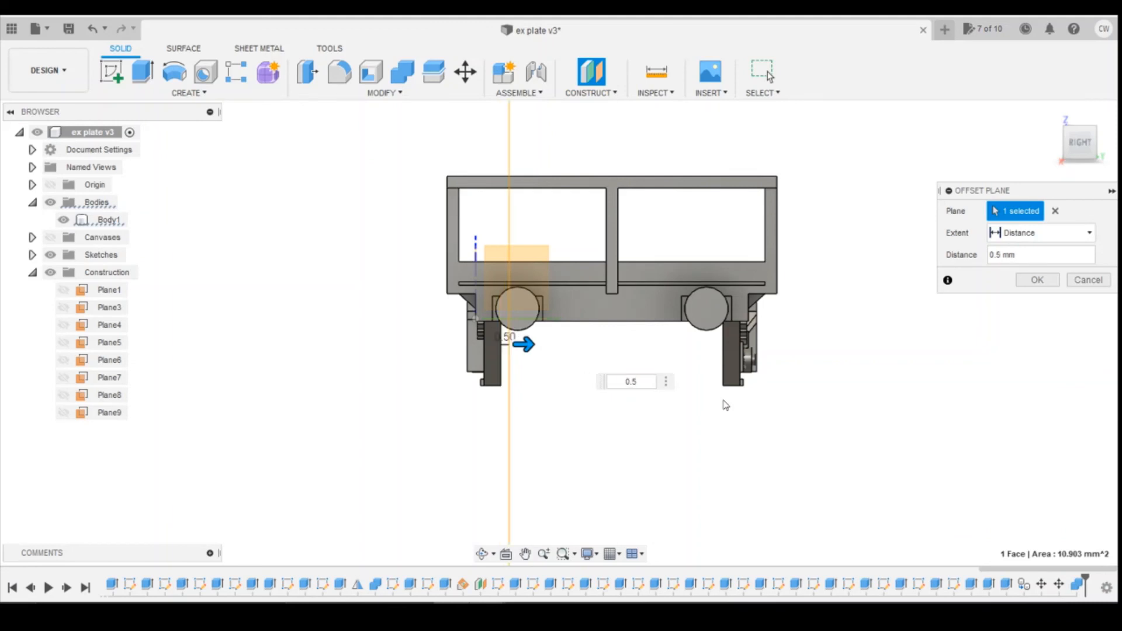
key("Return")
left_click_drag(1089, 142, 1065, 133)
scroll(361, 391, "up", 3)
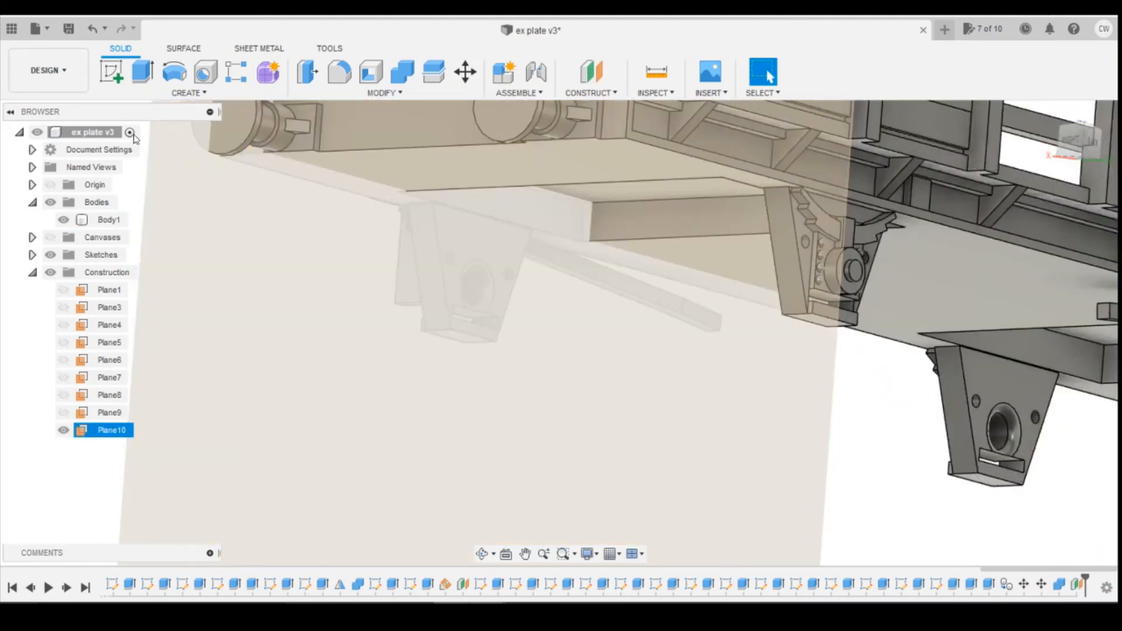
Start a sketch on the new offset plane, enable the slice view, and project the axle guard's central circular bearing face
left_click(111, 72)
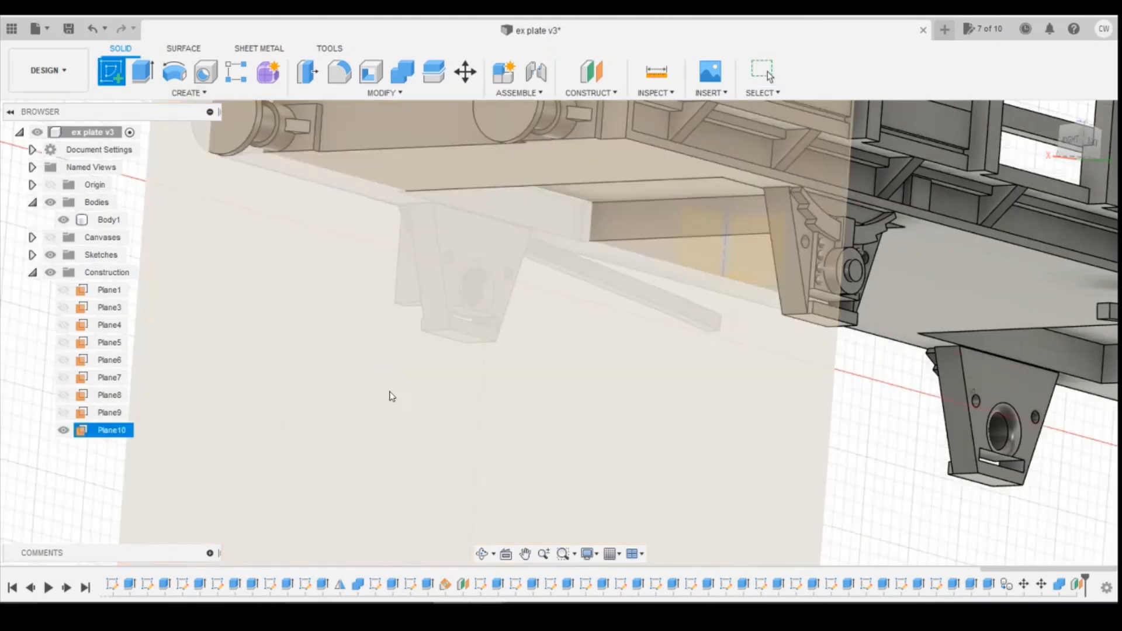
left_click(364, 409)
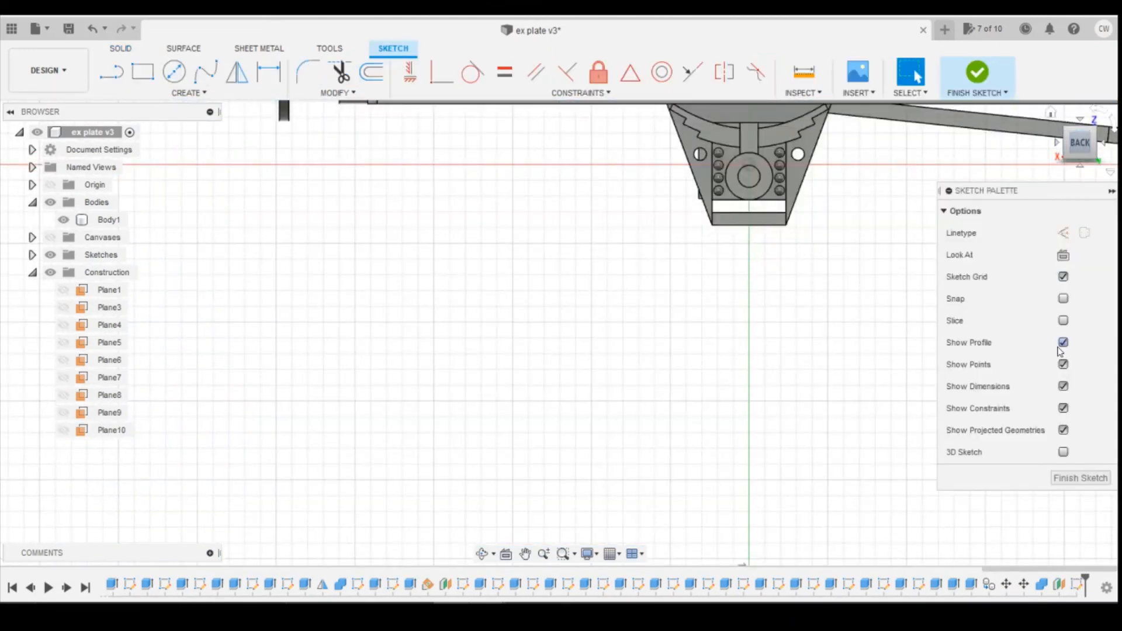
left_click(1063, 321)
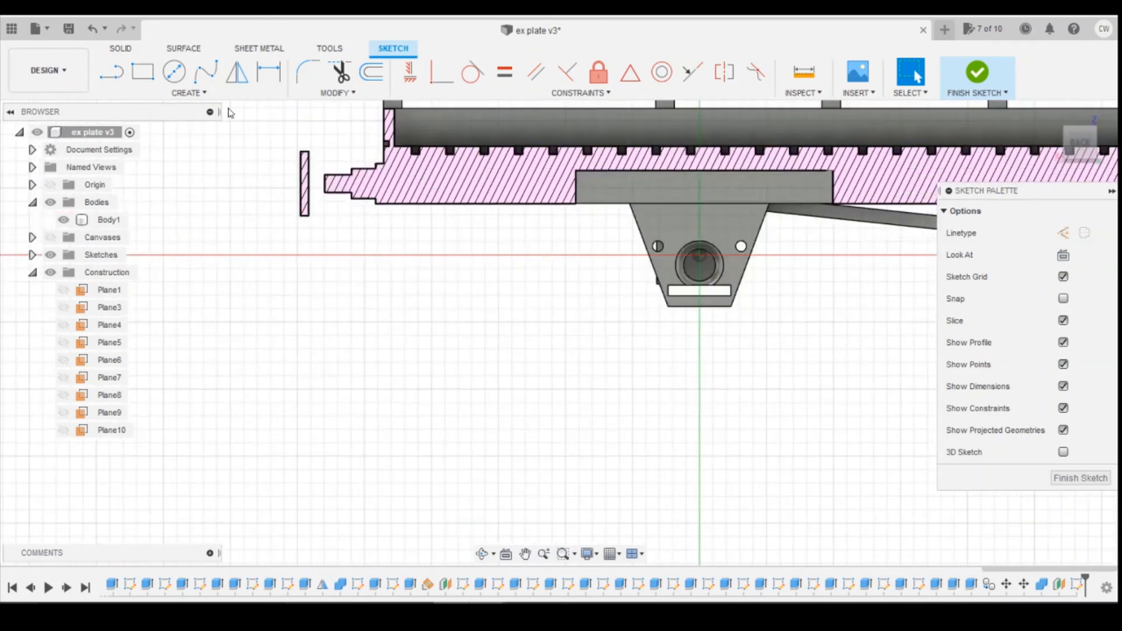
key("p")
left_click(699, 265)
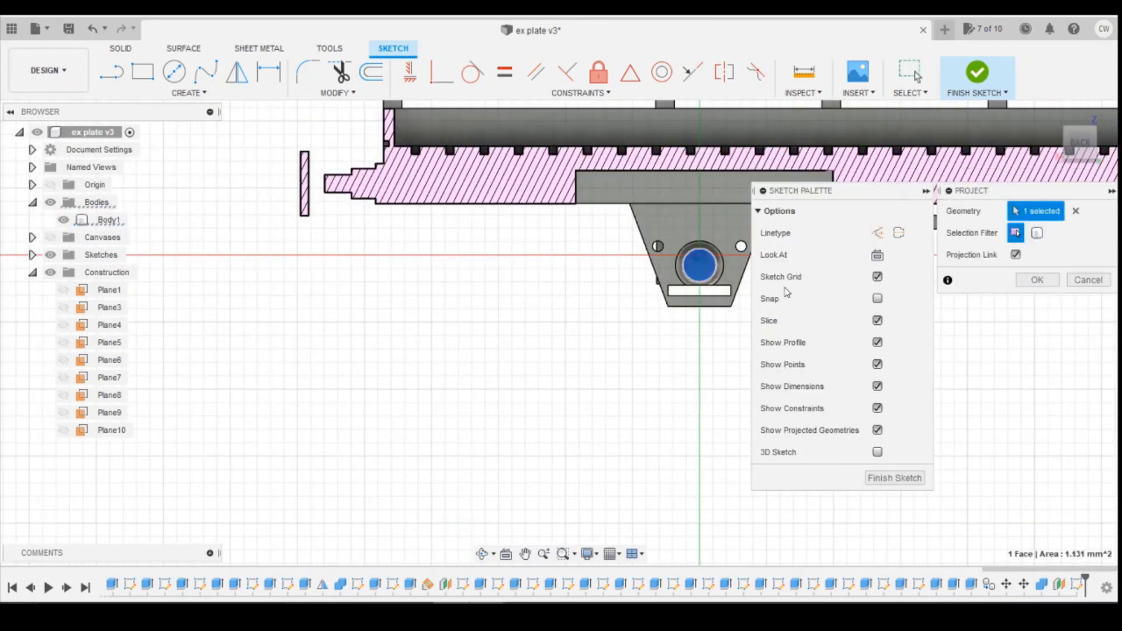
left_click(1037, 280)
Draw a 6.2 mm diameter circle centred on the projected bearing circle
scroll(722, 275, "down", 3)
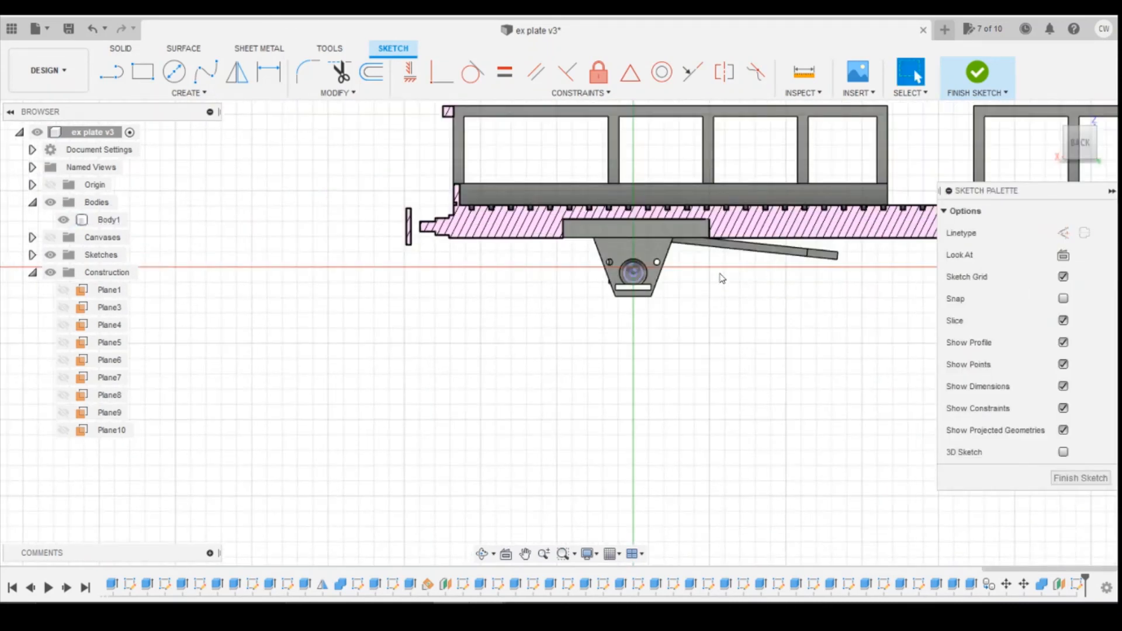
scroll(493, 185, "up", 4)
left_click(173, 72)
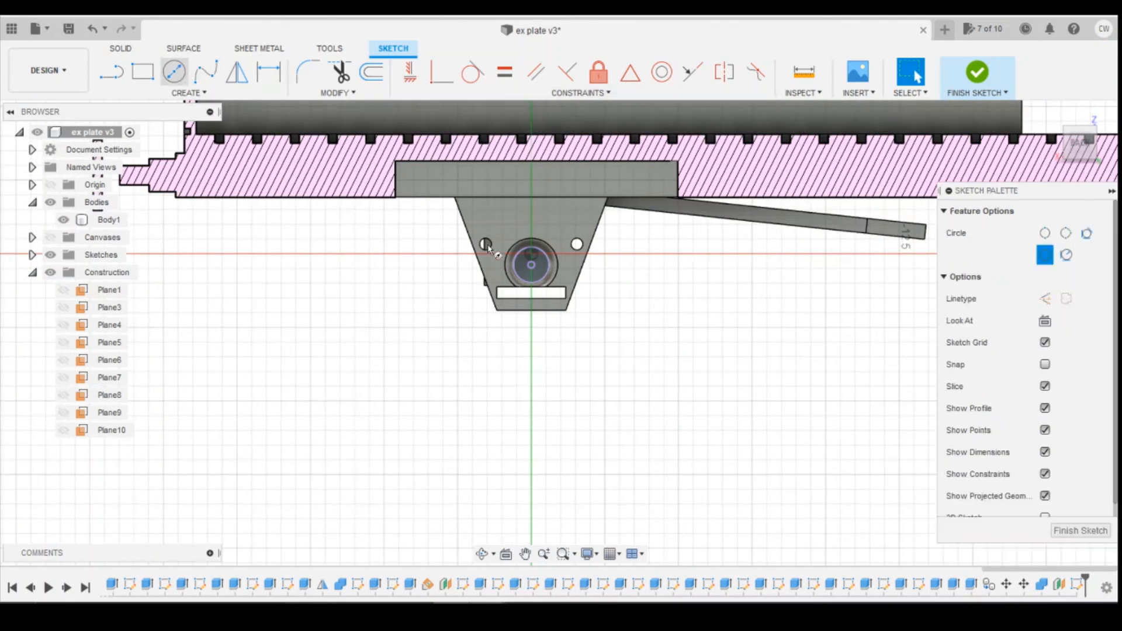
left_click(532, 265)
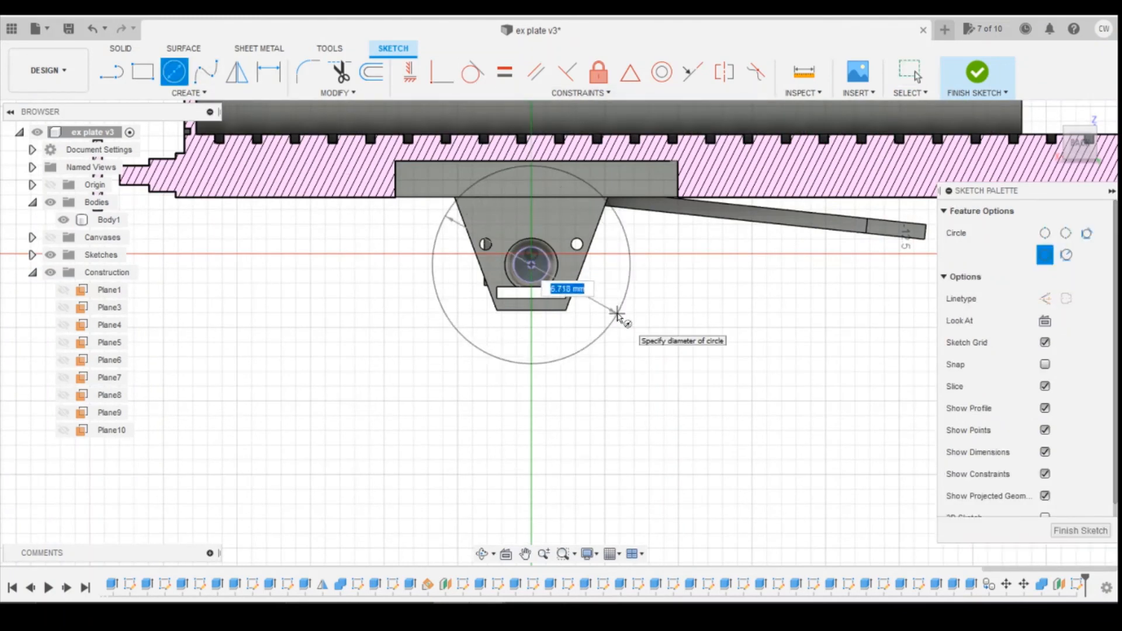
type("6")
key("Tab")
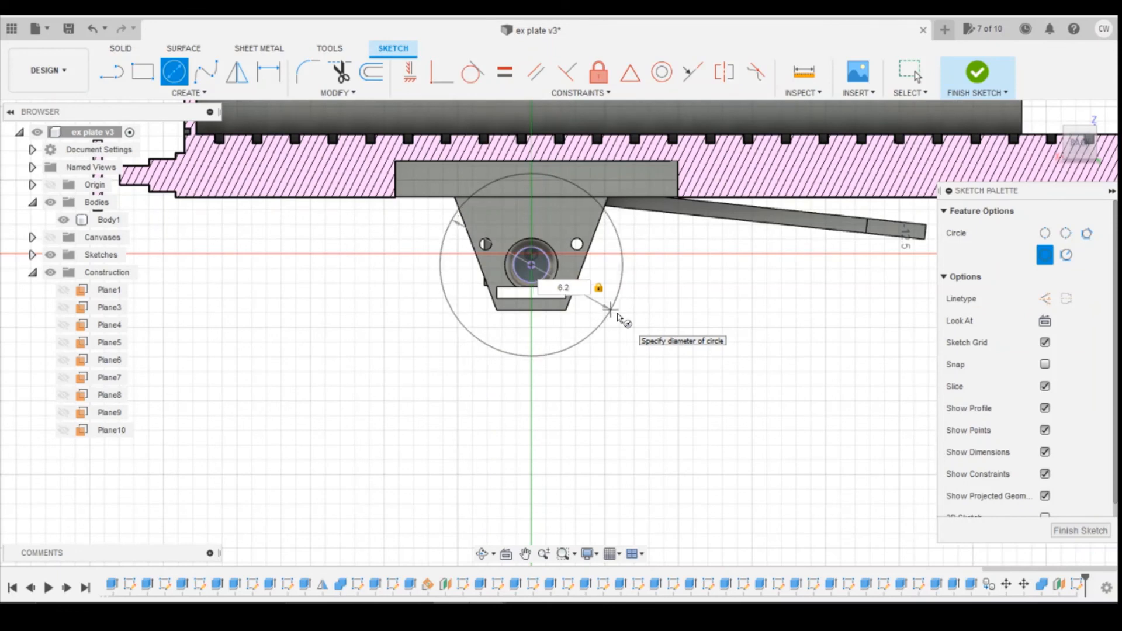
key("Return")
key("Escape")
Extrude both the outer ring and the inner circle profile 1.5 mm as a new body to form the wheel disc
left_click(556, 246)
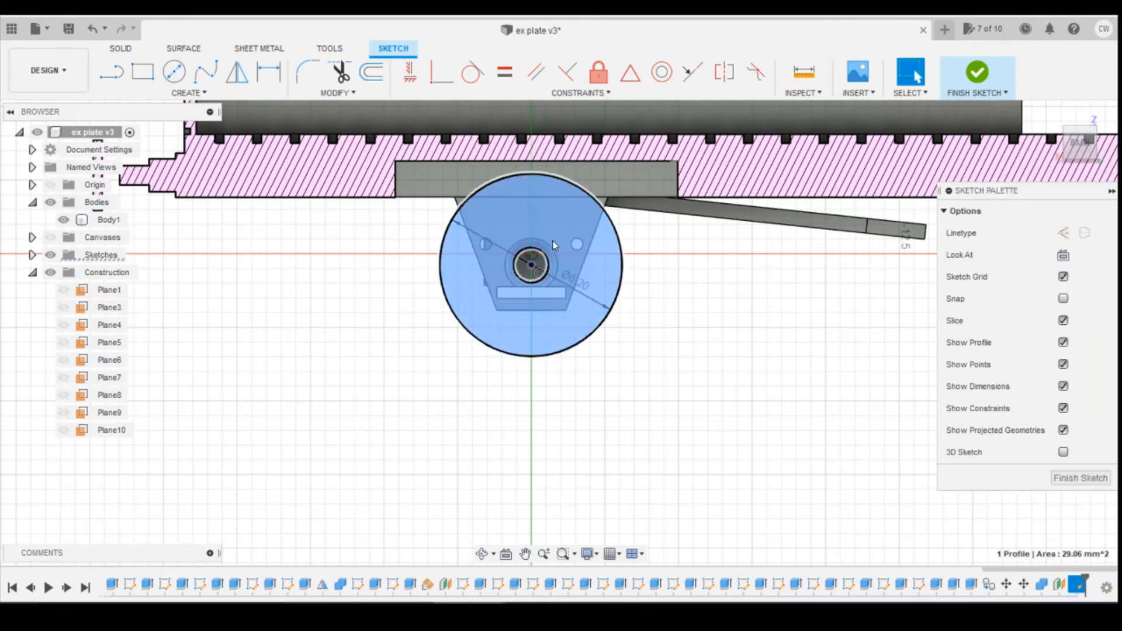
scroll(537, 261, "up", 3)
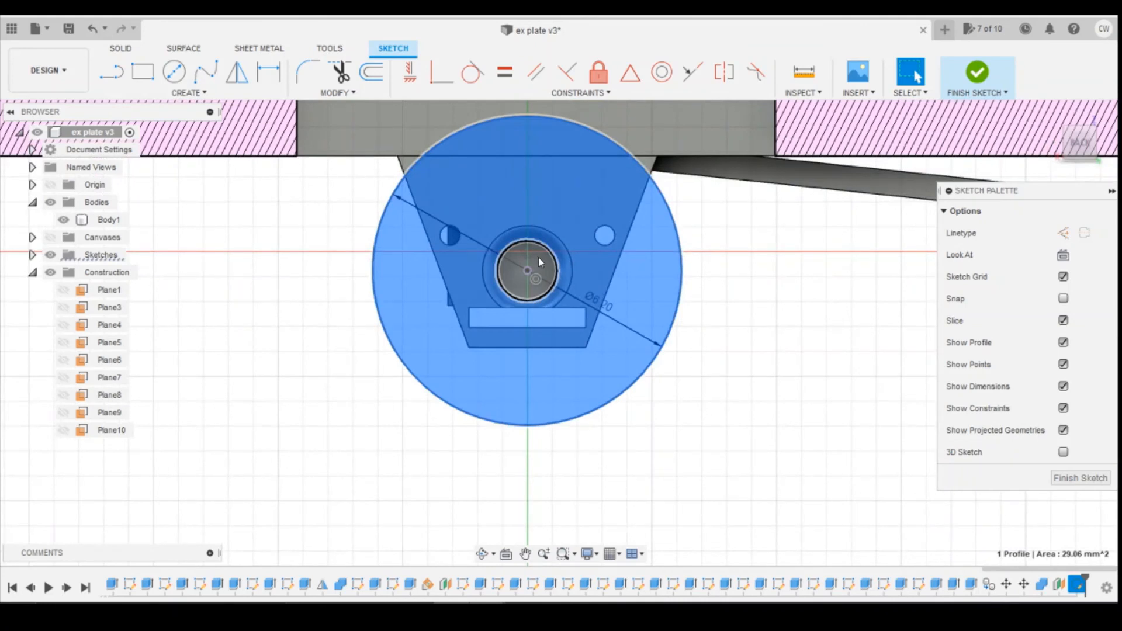
left_click(540, 261)
right_click(540, 261)
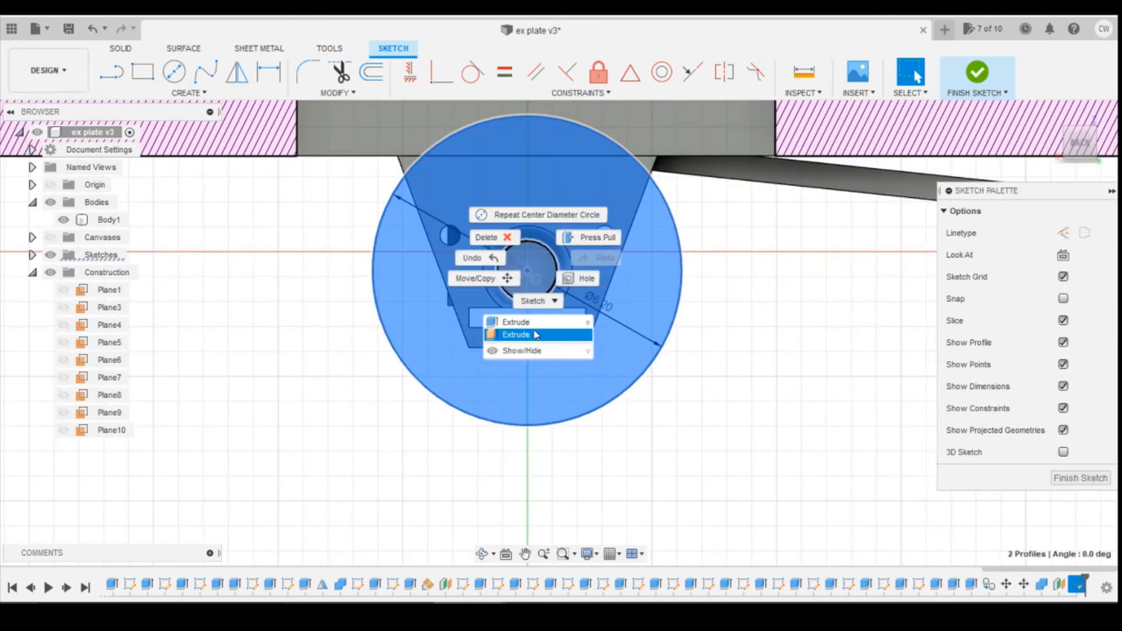
left_click(515, 322)
left_click(1084, 149)
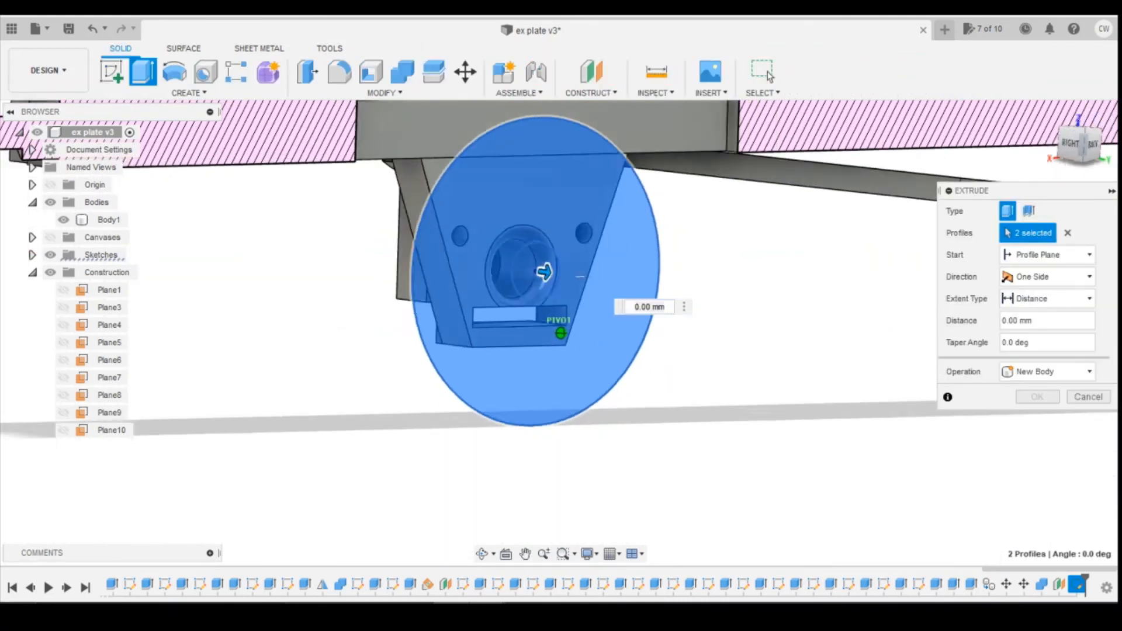
left_click_drag(593, 275, 634, 283)
left_click(1037, 397)
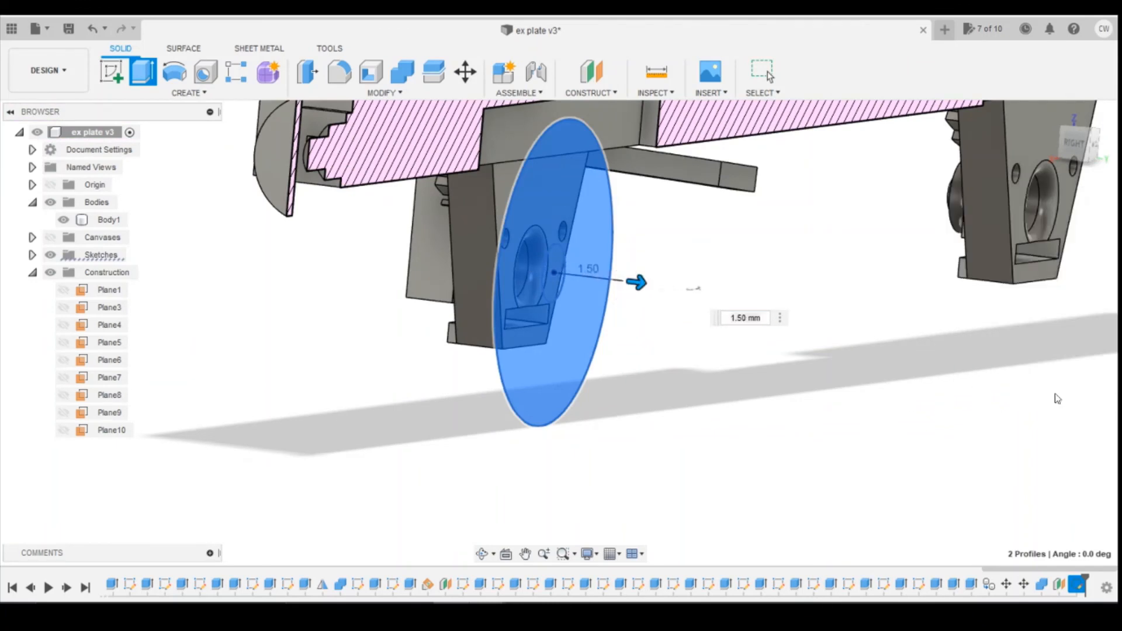
Examine the wheel disc's fit and clearance within the underside recess behind the axle guard
left_click(1109, 222)
middle_click_drag(559, 333, 572, 294, "shift")
left_click(572, 294)
scroll(573, 293, "down", 1)
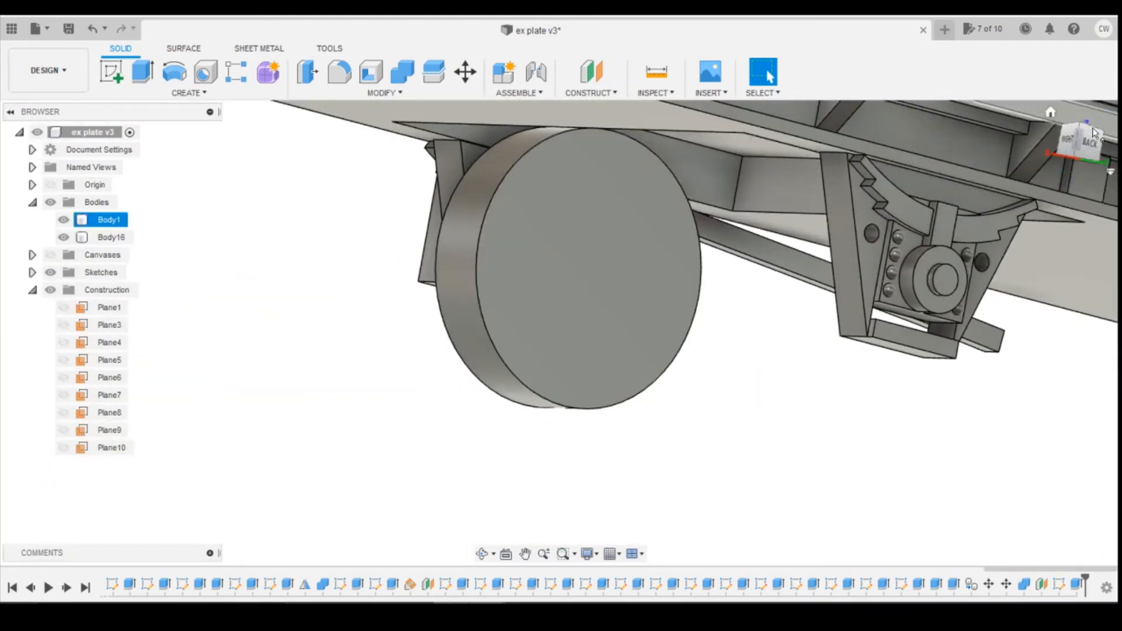
left_click_drag(1081, 138, 1078, 155)
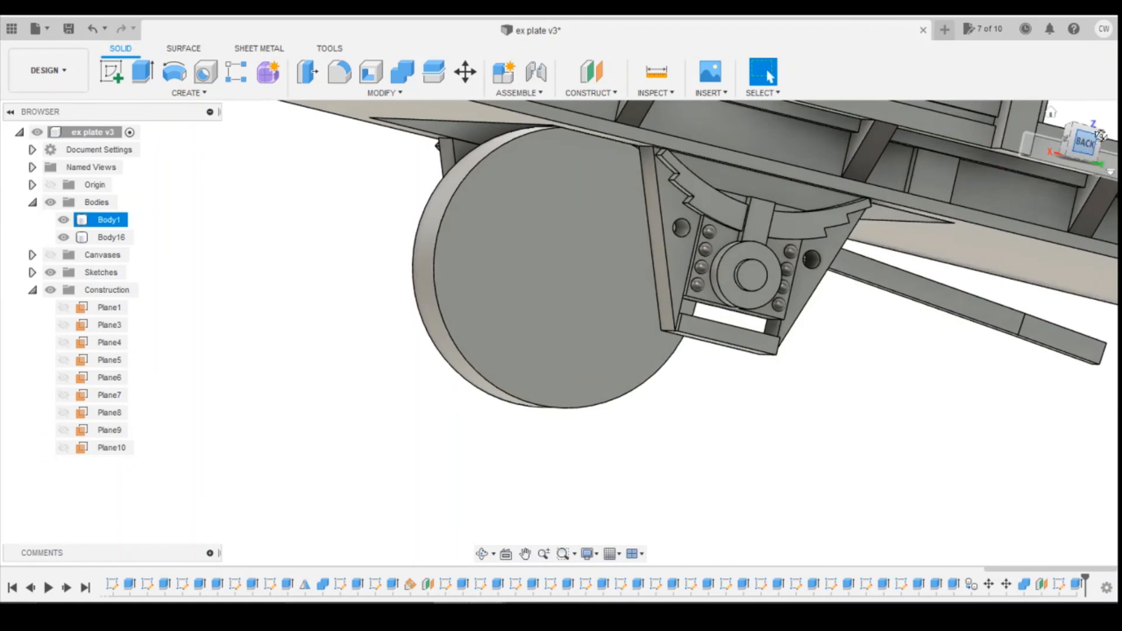
middle_click_drag(561, 324, 608, 315, "shift")
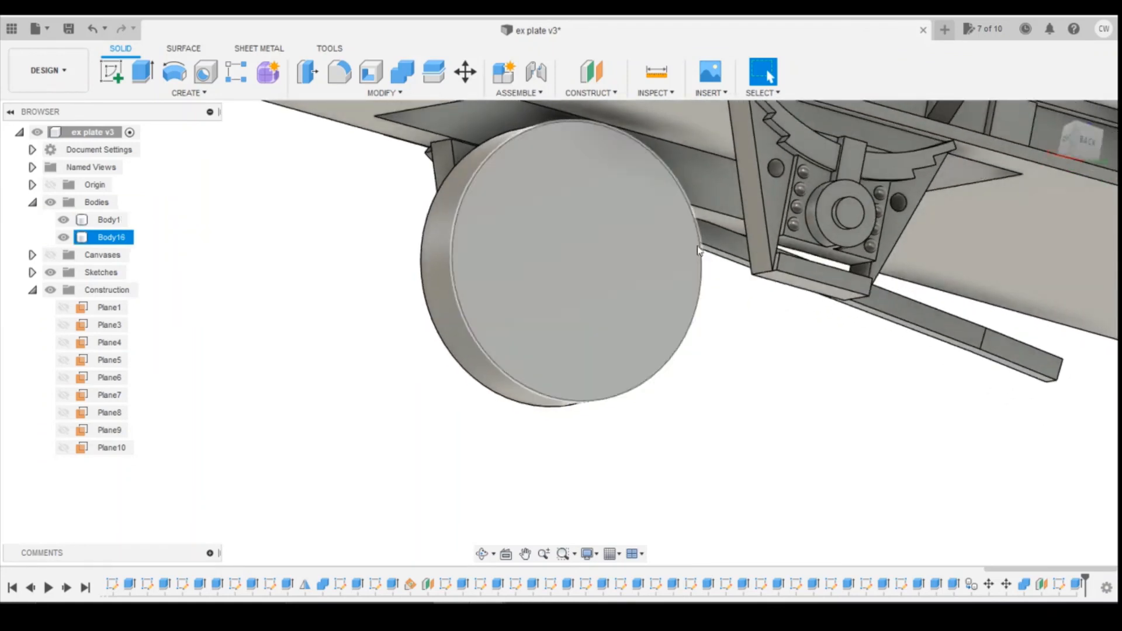
scroll(690, 275, "down", 4)
scroll(577, 215, "up", 5)
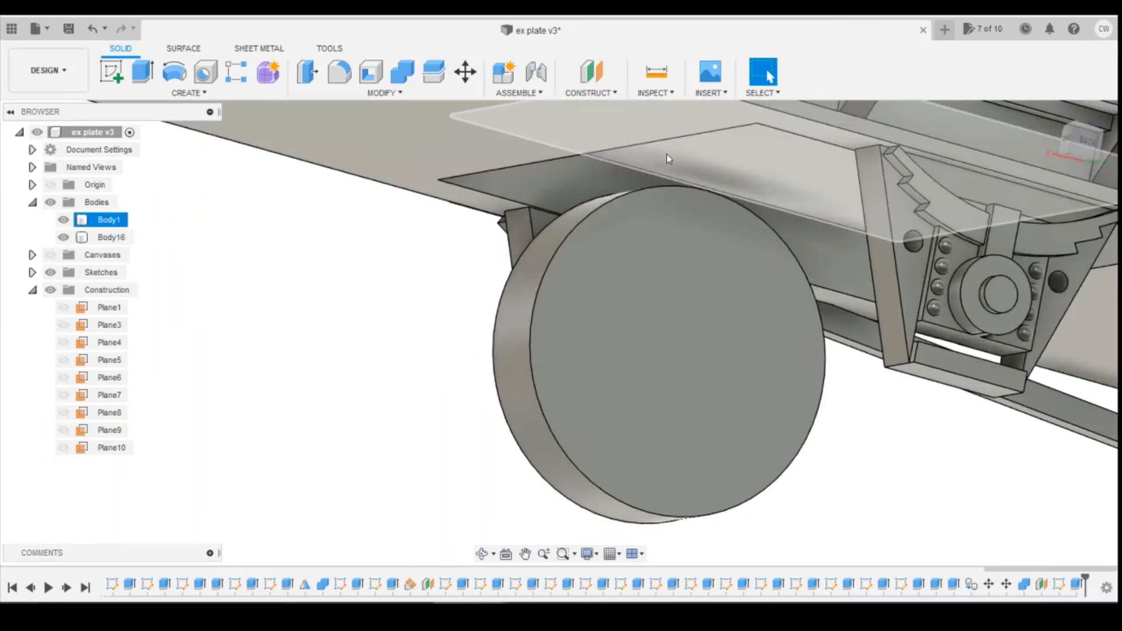
middle_click_drag(561, 333, 590, 330, "shift")
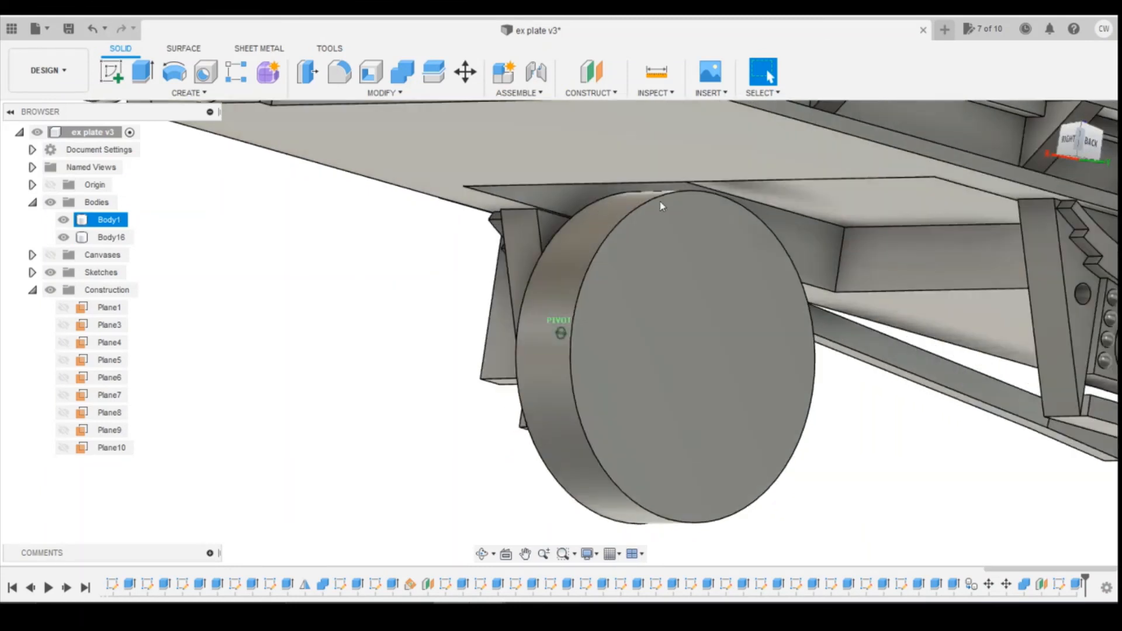
Rename the new wheel disc body as "dummy wheels"
left_click(111, 238)
double_click(113, 237)
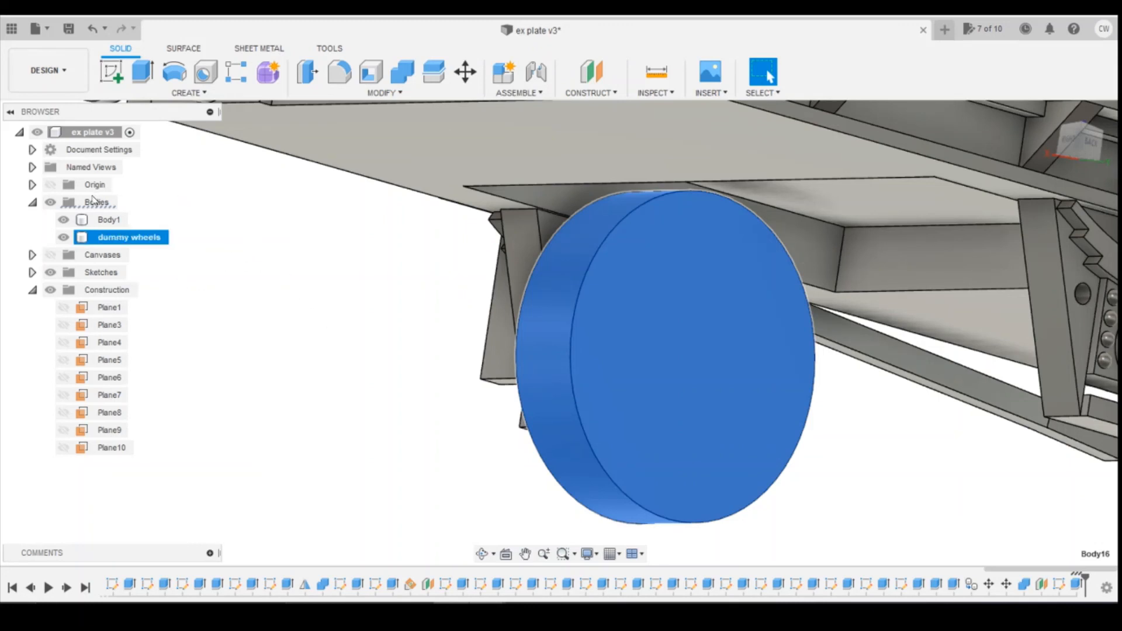
left_click(109, 220, "ctrl")
mouse_move(560, 332)
middle_mouse_down("shift")
mouse_move(603, 333)
mouse_move(658, 374)
mouse_move(611, 350)
mouse_move(643, 337)
middle_mouse_up("shift")
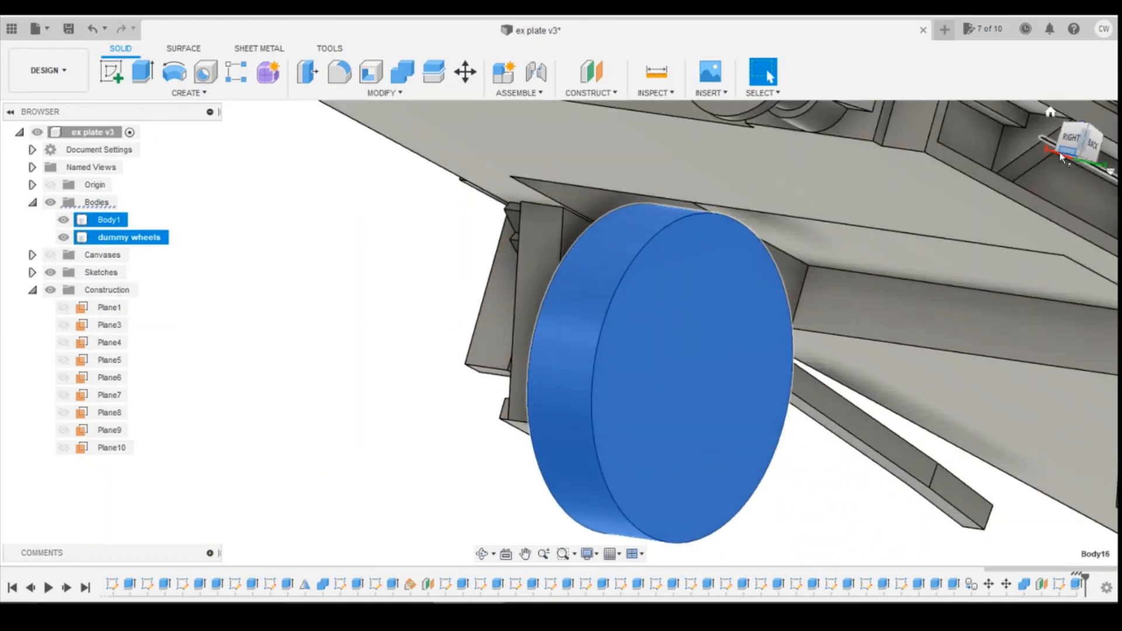
left_click(1050, 112)
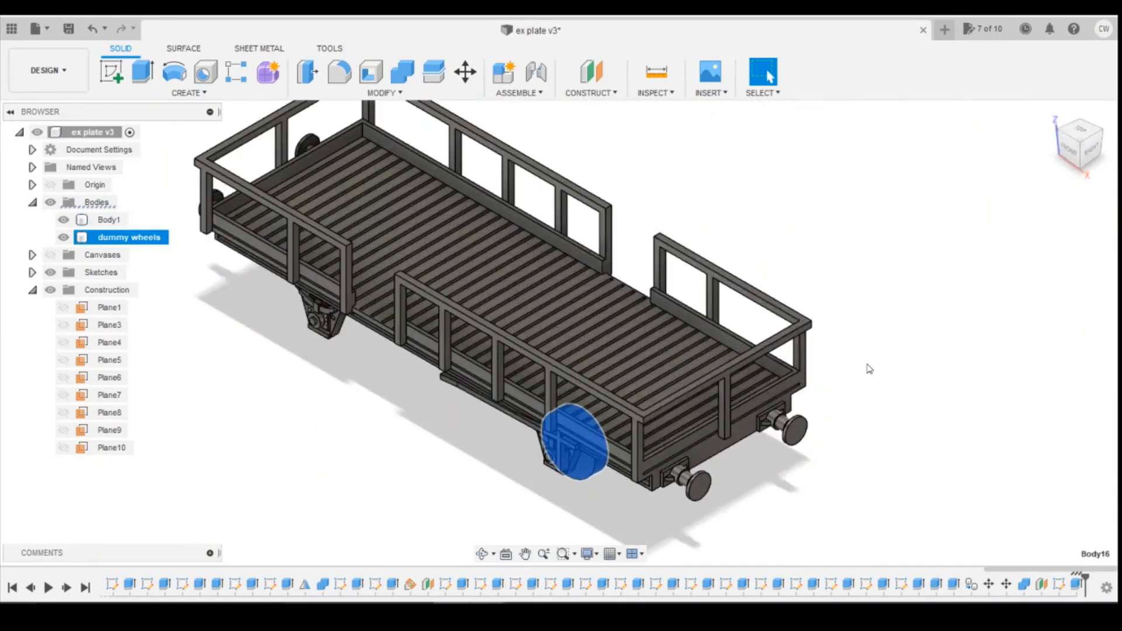
left_click(937, 362)
left_click_drag(1075, 139, 1092, 148)
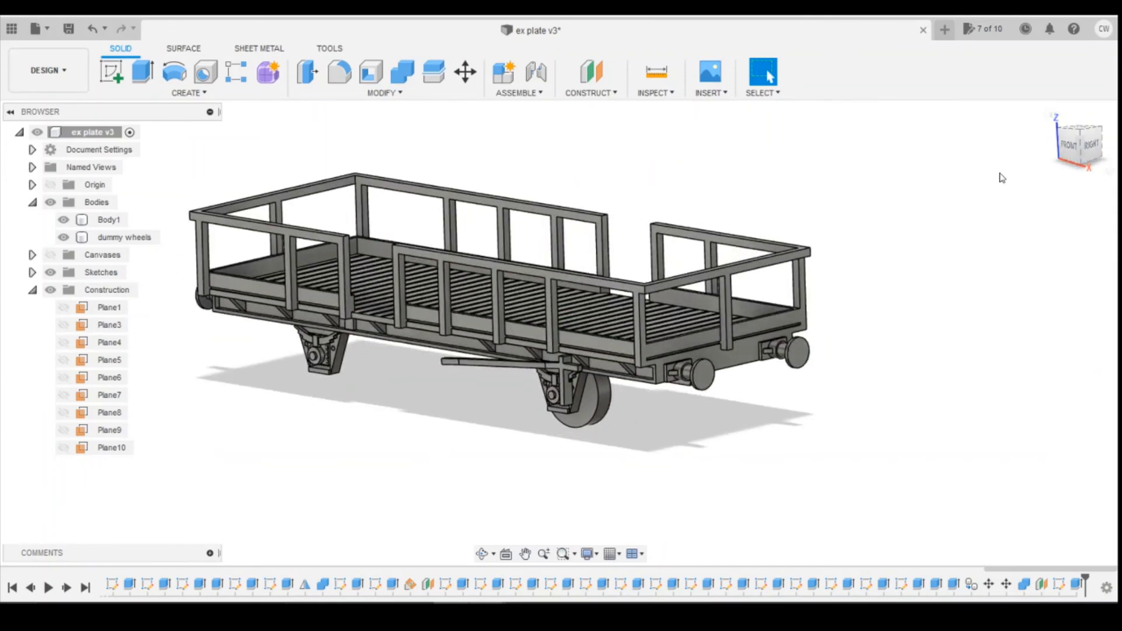